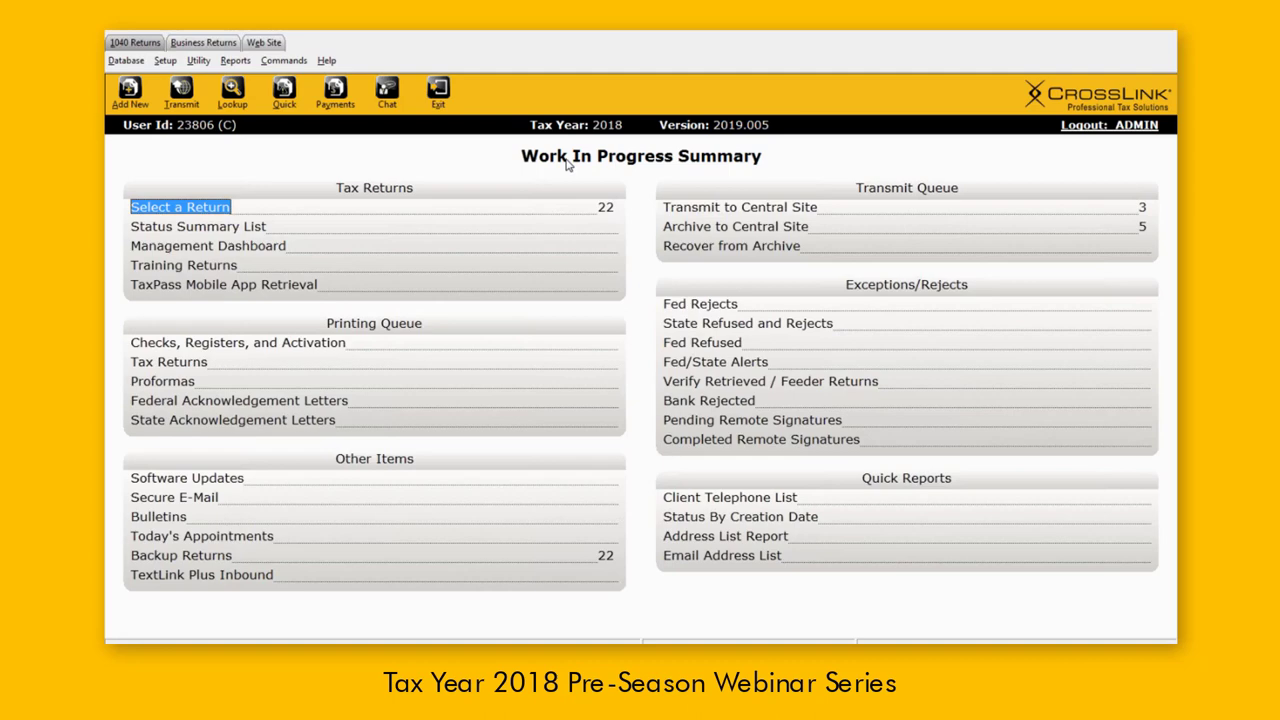
Open the Software Setup Wizard from the Setup menu and nudge its window into place.
{"action": "left_click", "coordinate": [165, 60]}
{"action": "left_click", "coordinate": [198, 238]}
{"action": "left_click_drag", "start_coordinate": [476, 108], "coordinate": [483, 90]}
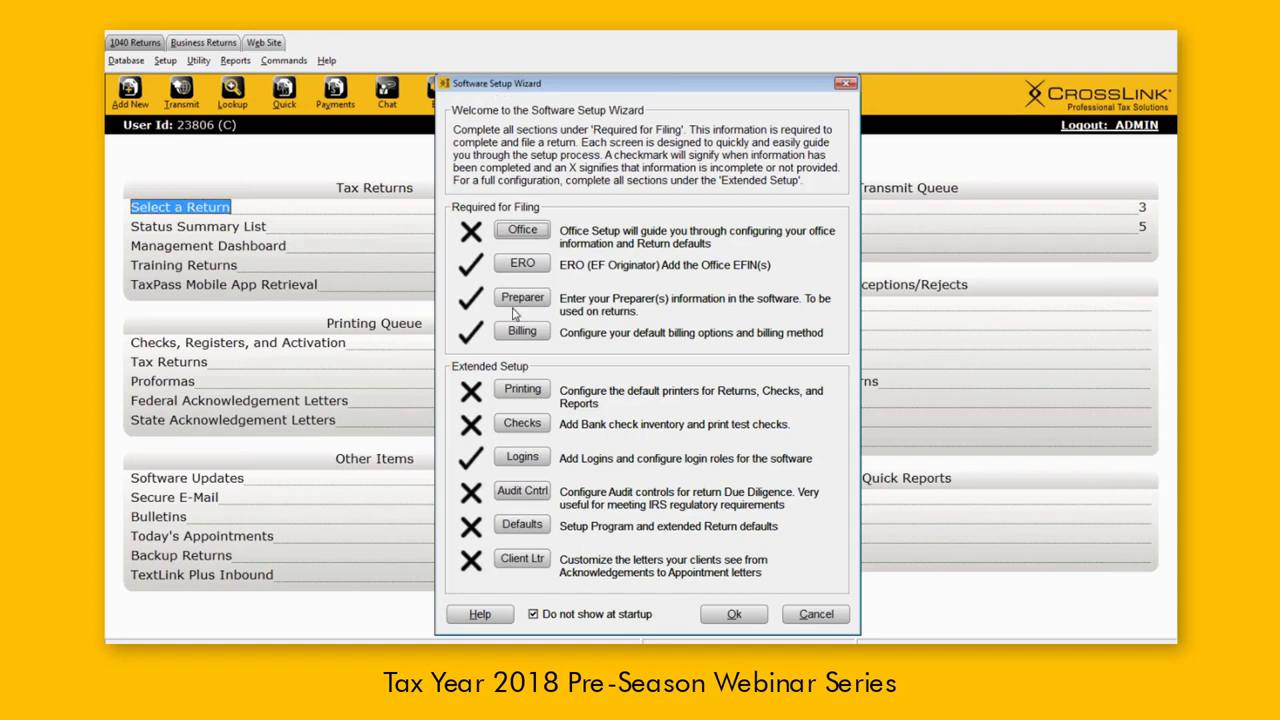
{"action": "left_click", "coordinate": [522, 264]}
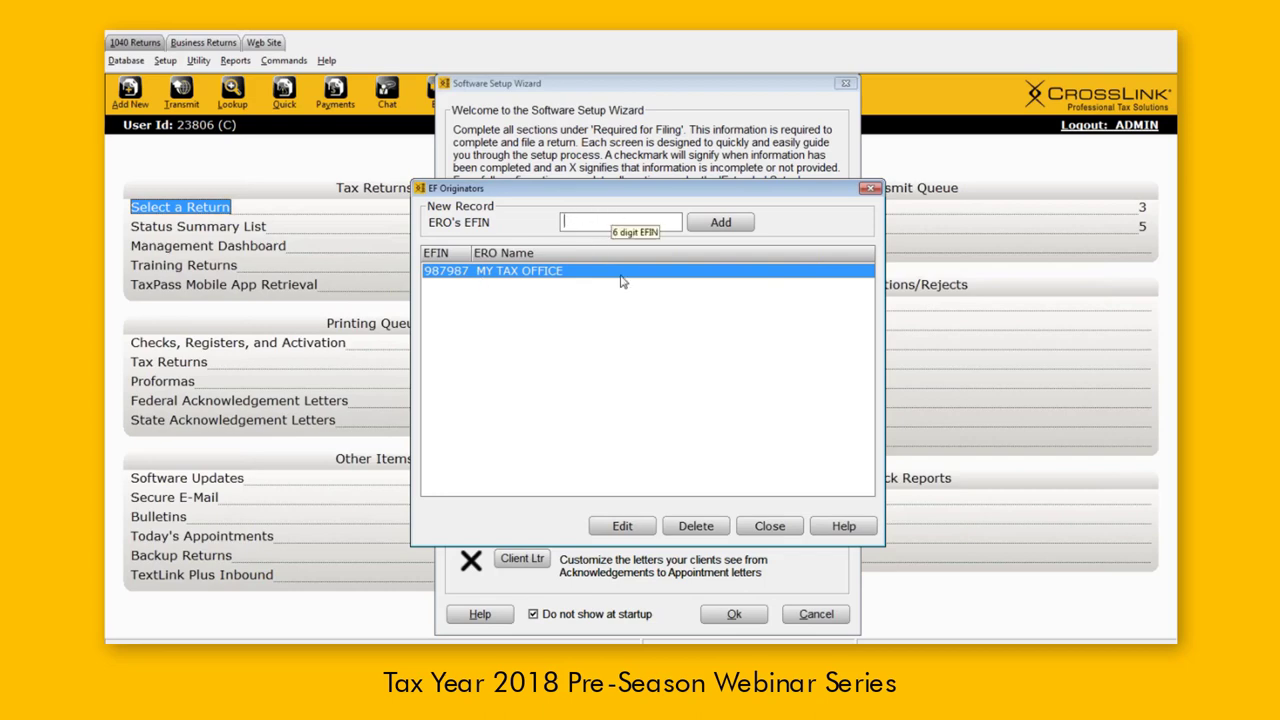
{"action": "double_click", "coordinate": [549, 268]}
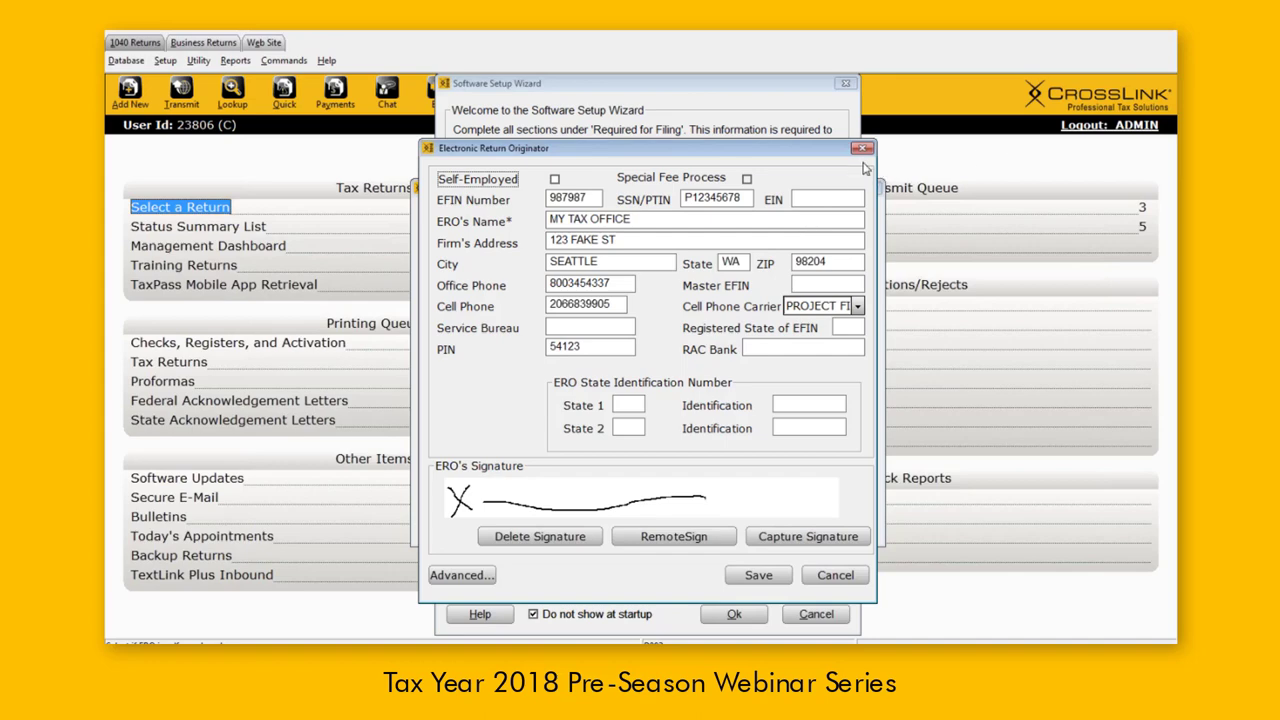
{"action": "left_click", "coordinate": [862, 148]}
{"action": "left_click", "coordinate": [871, 187]}
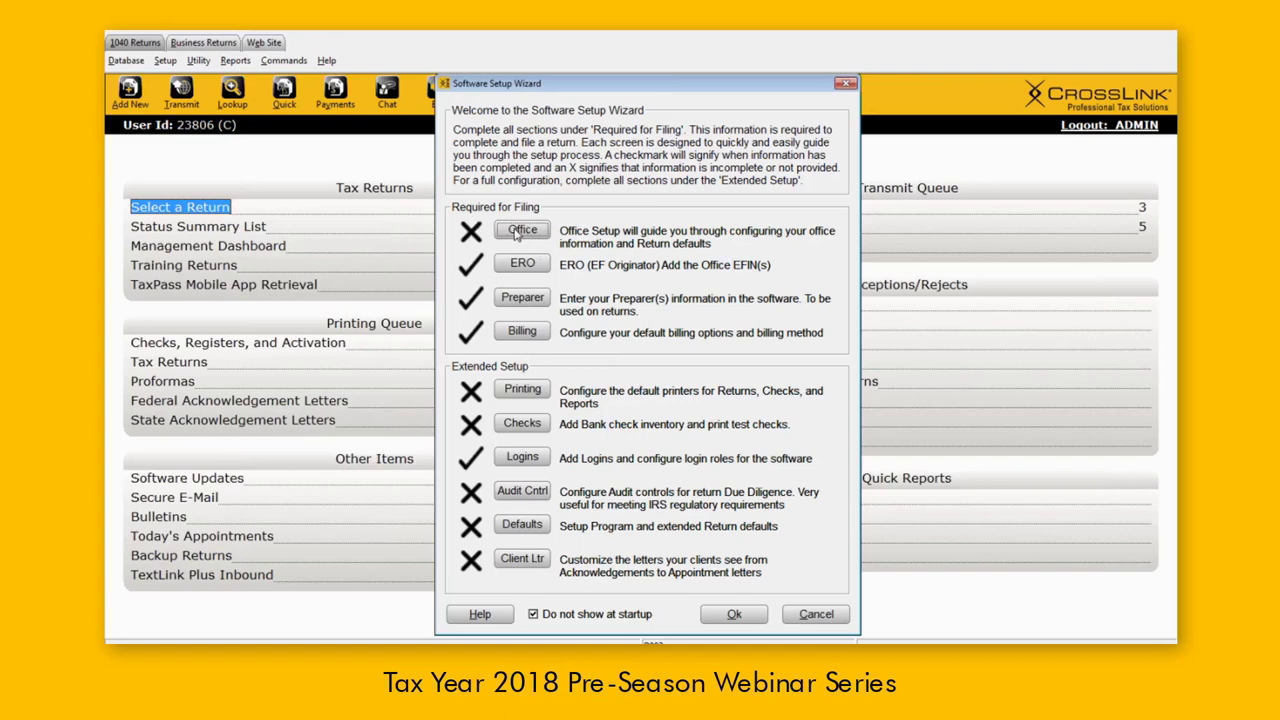
Review the paid preparers list and the Form Billing prices, then close the setup wizard with Ok.
{"action": "left_click", "coordinate": [521, 297]}
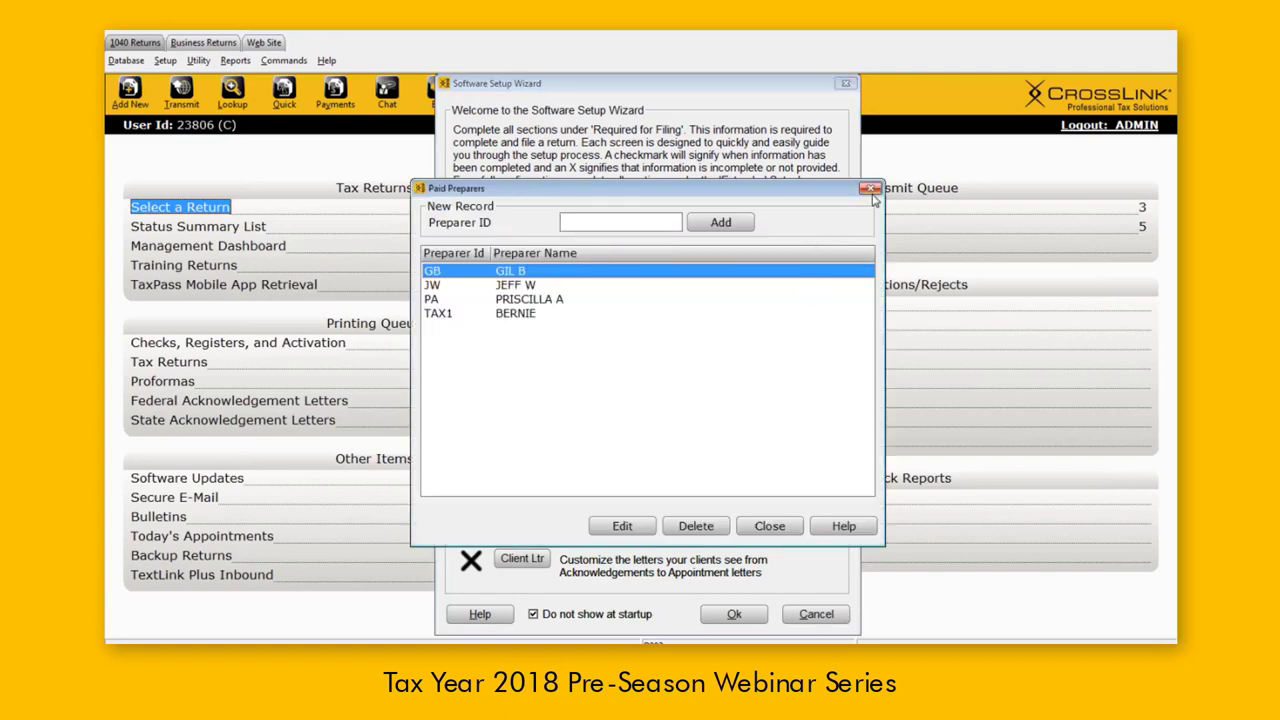
{"action": "left_click", "coordinate": [871, 189]}
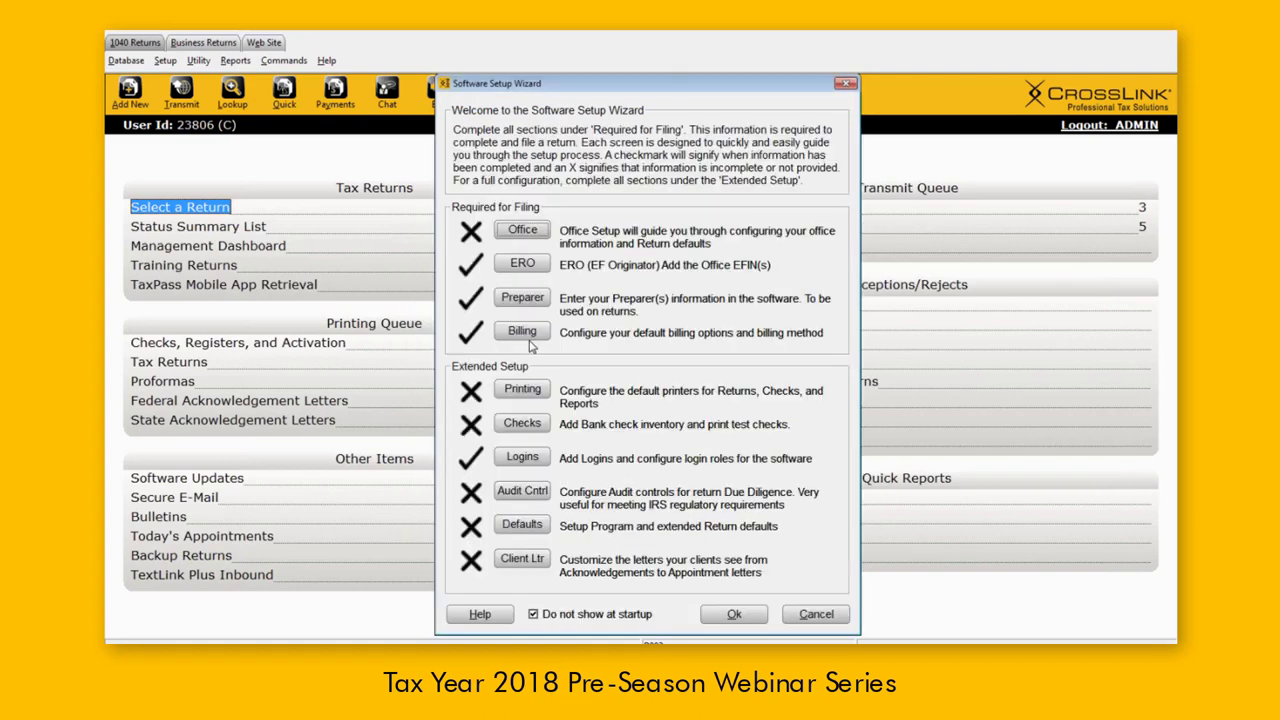
{"action": "left_click", "coordinate": [528, 336]}
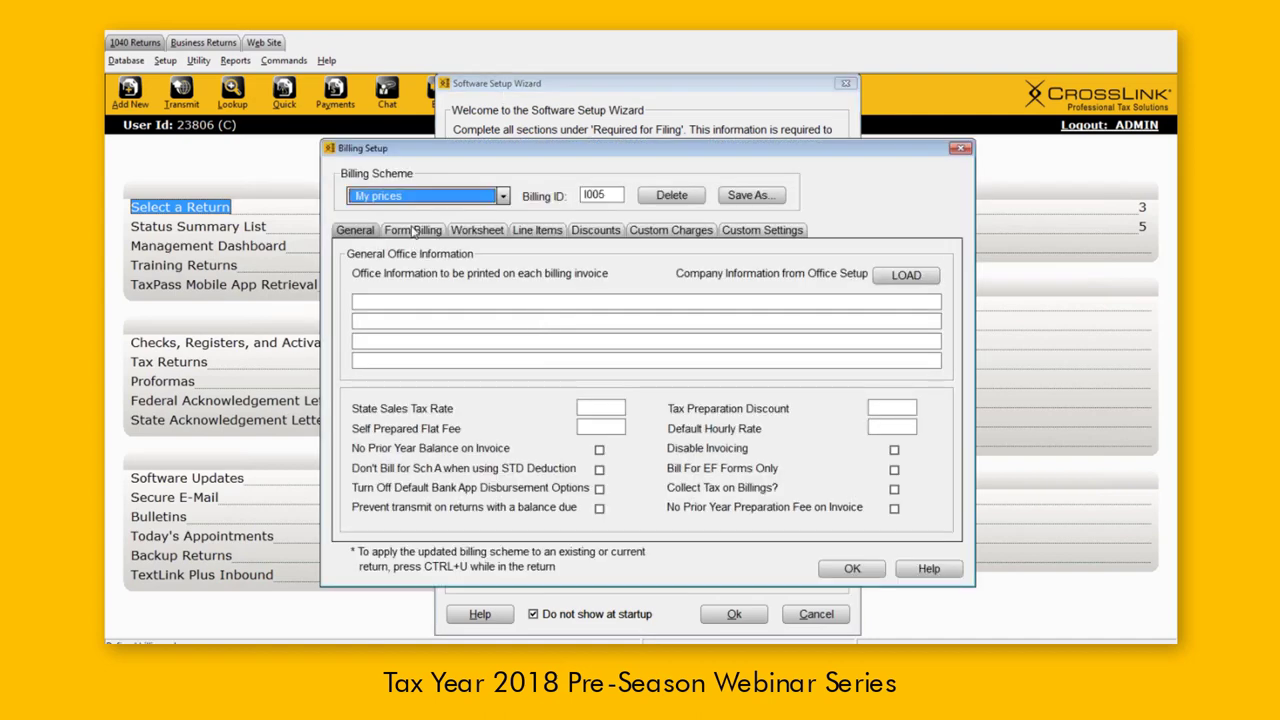
{"action": "left_click", "coordinate": [416, 231]}
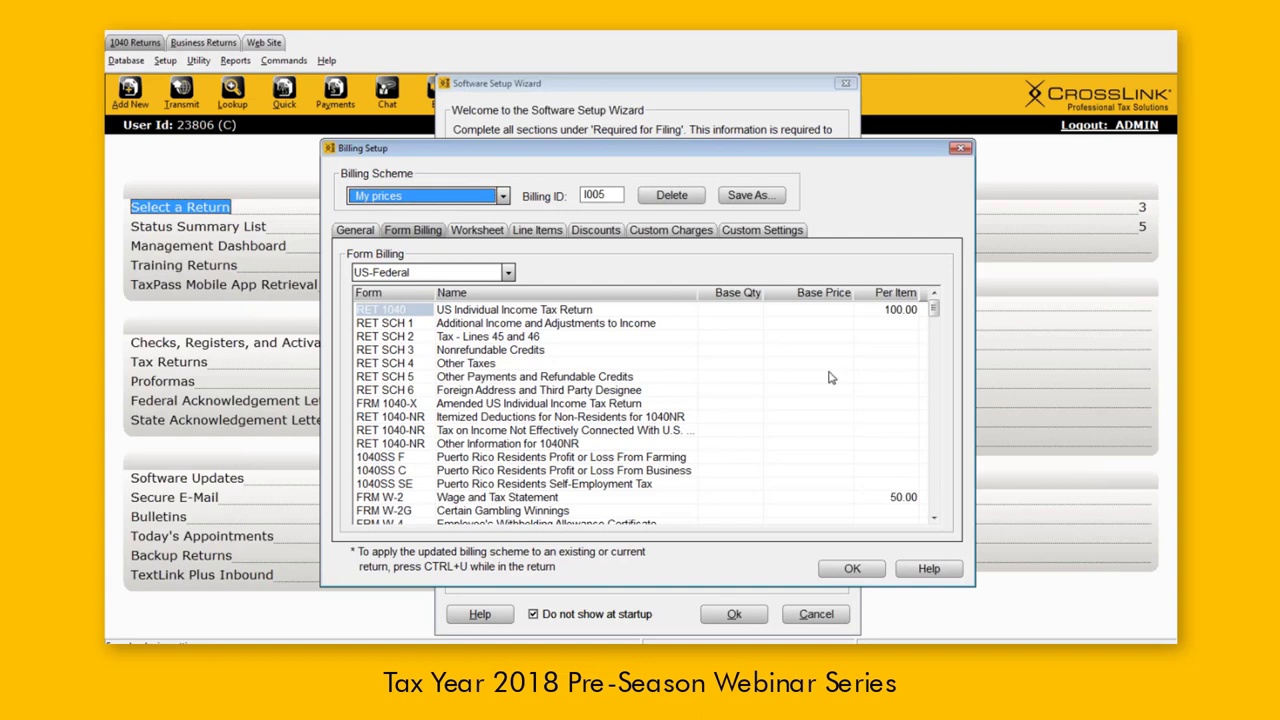
{"action": "left_click", "coordinate": [958, 150]}
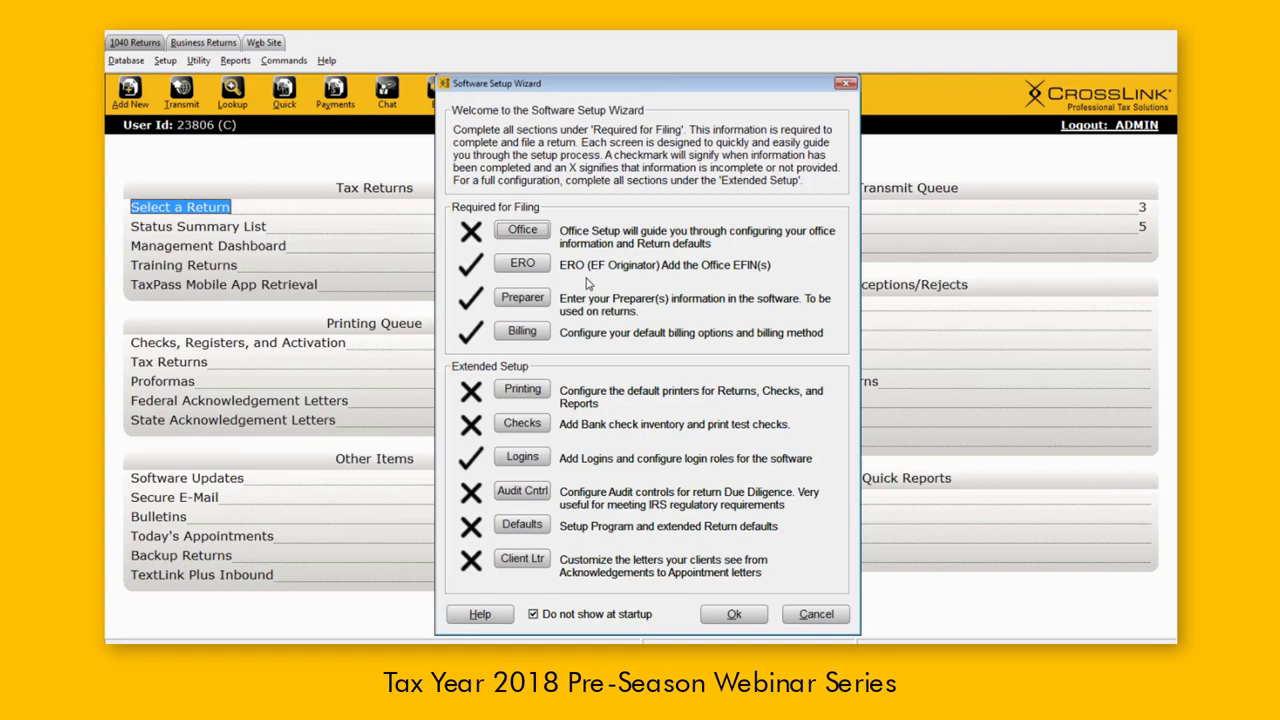
{"action": "left_click", "coordinate": [729, 616]}
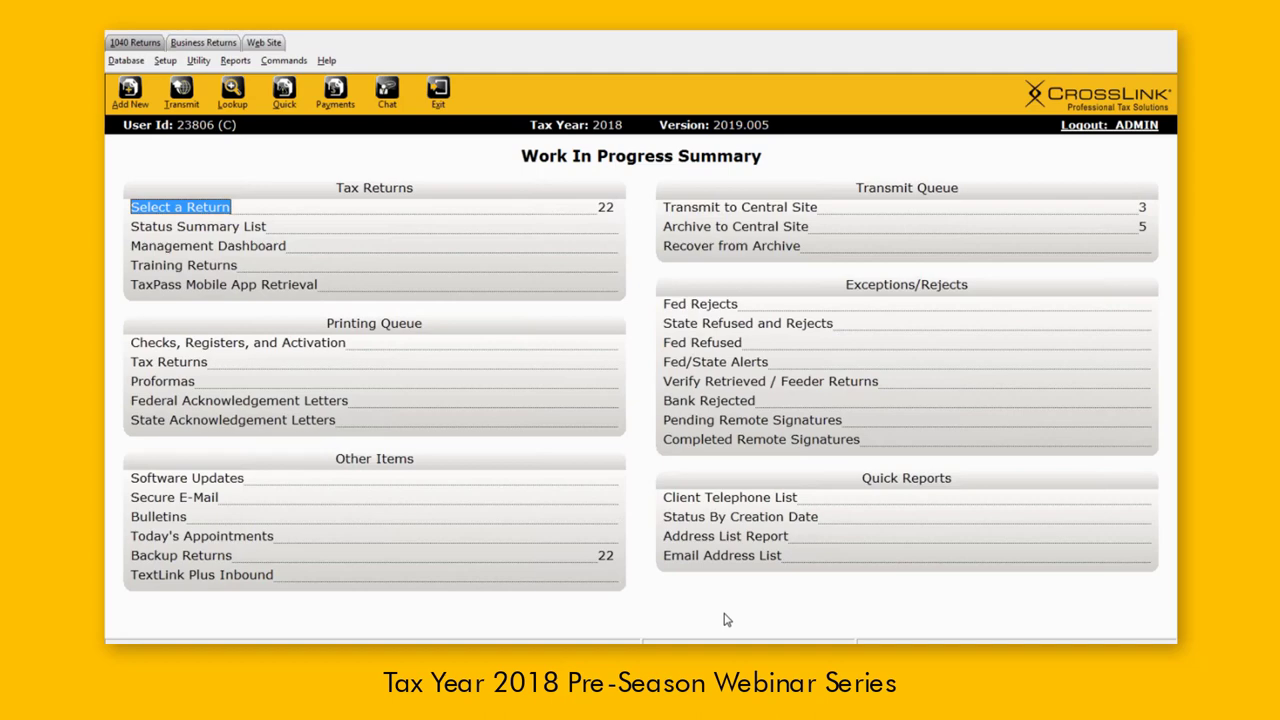
Start a new return from Add New, entering a partial placeholder SSN.
{"action": "left_click", "coordinate": [124, 101]}
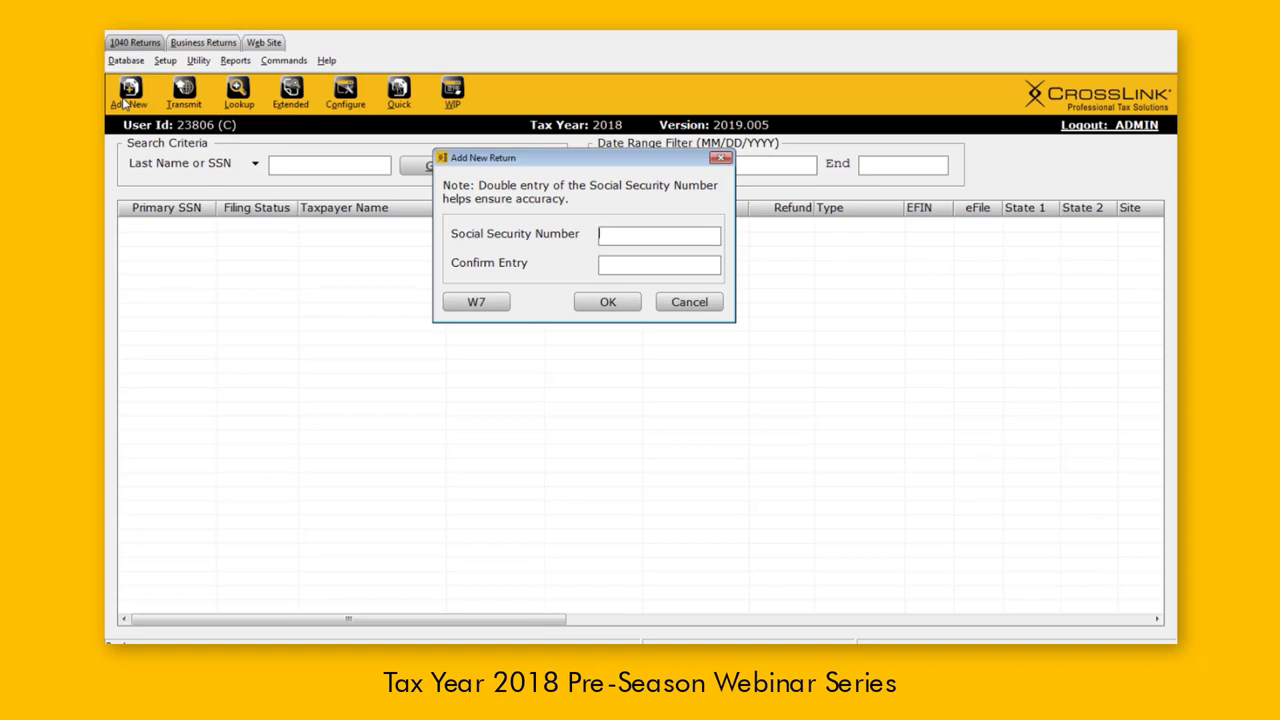
{"action": "type", "text": "456-12-45"}
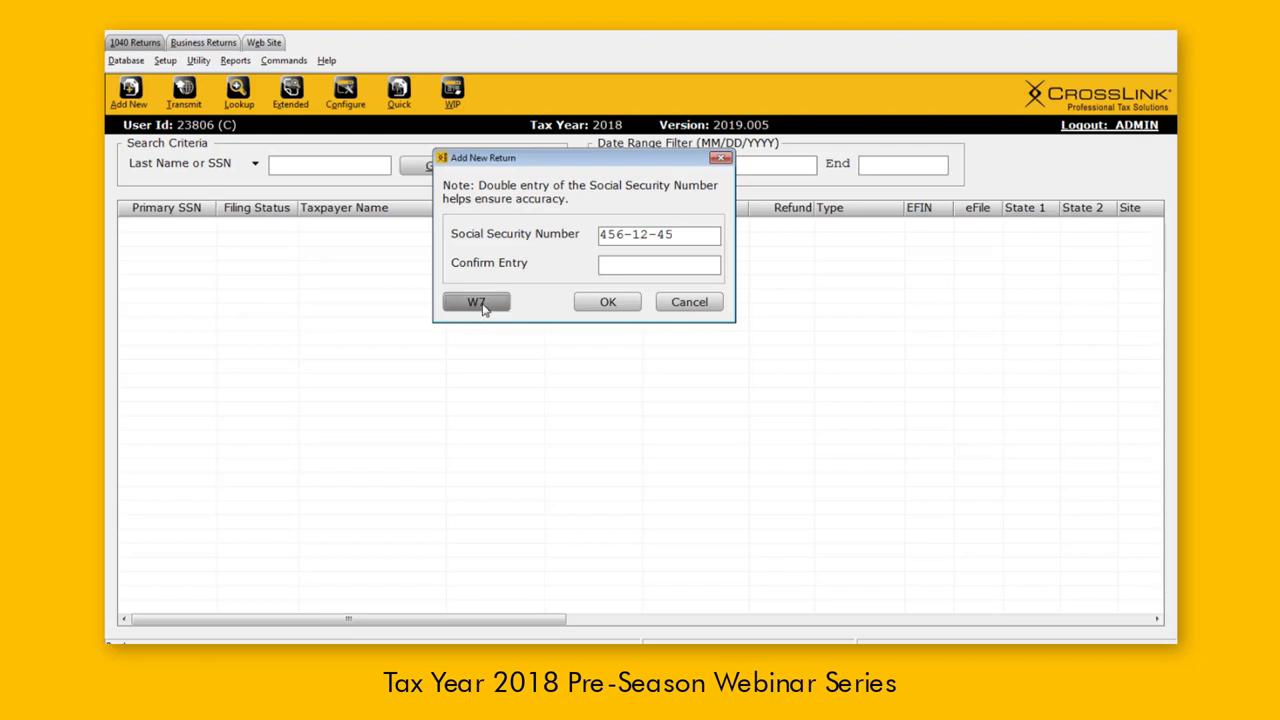
{"action": "left_click", "coordinate": [477, 303]}
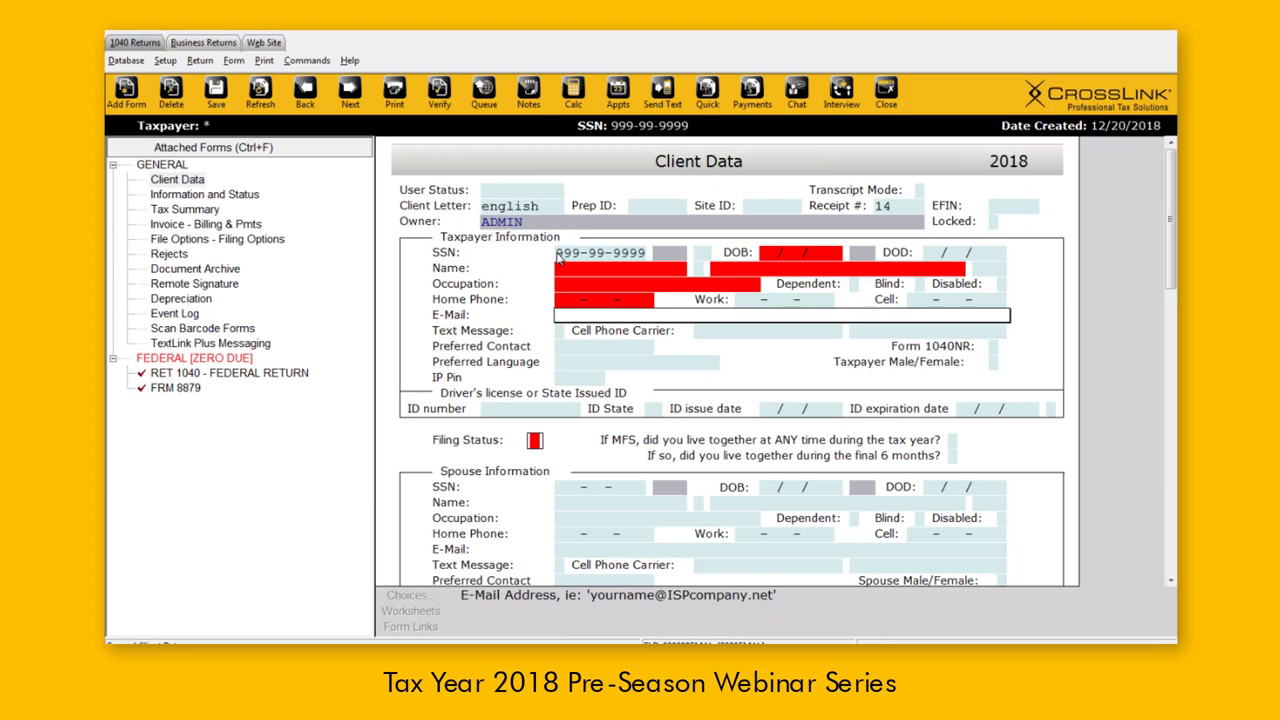
Move through the taxpayer fields on Client Data and enter a placeholder spouse SSN.
{"action": "left_click", "coordinate": [558, 256]}
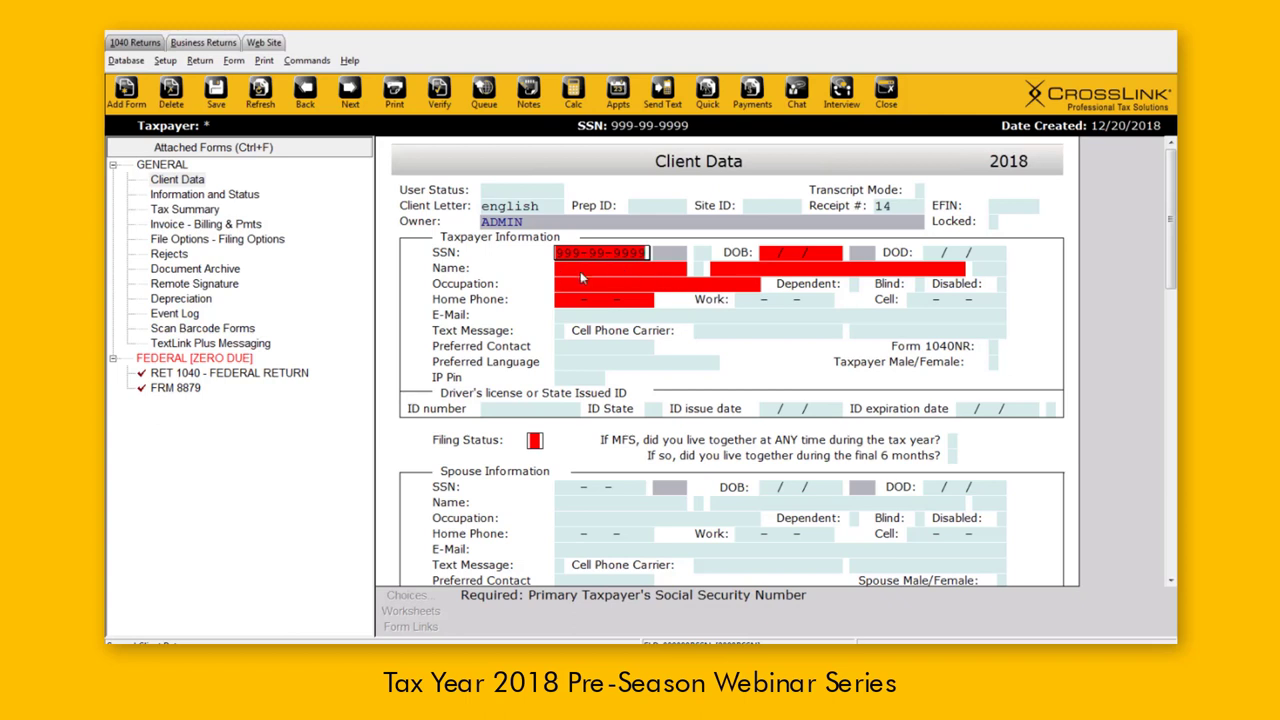
{"action": "left_click", "coordinate": [519, 291]}
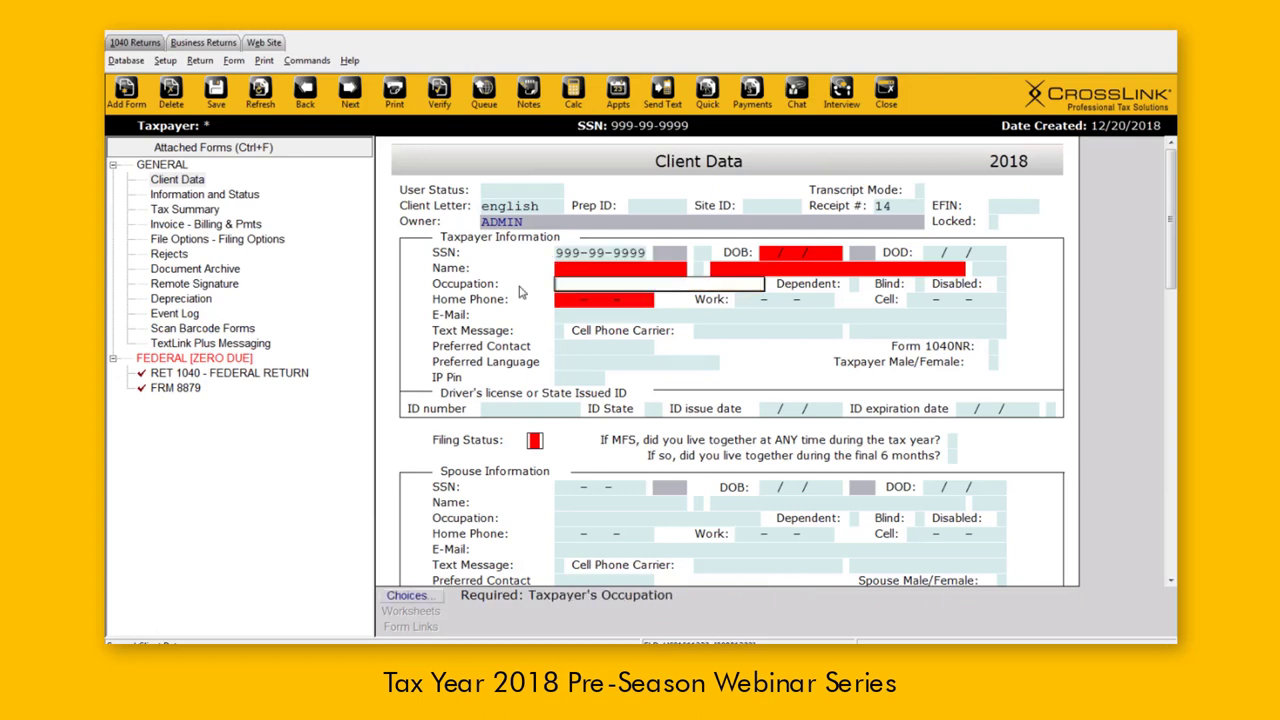
{"action": "scroll", "coordinate": [519, 291], "scroll_direction": "down", "scroll_amount": 3}
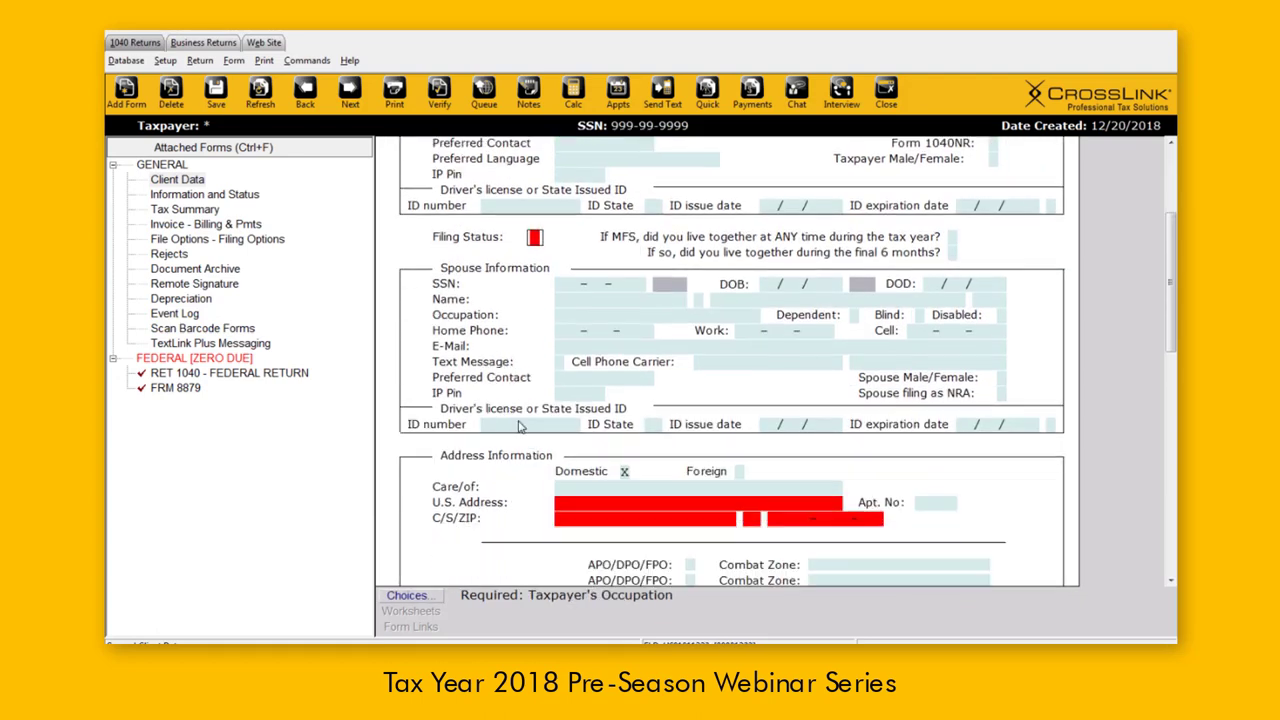
{"action": "scroll", "coordinate": [519, 427], "scroll_direction": "up", "scroll_amount": 3}
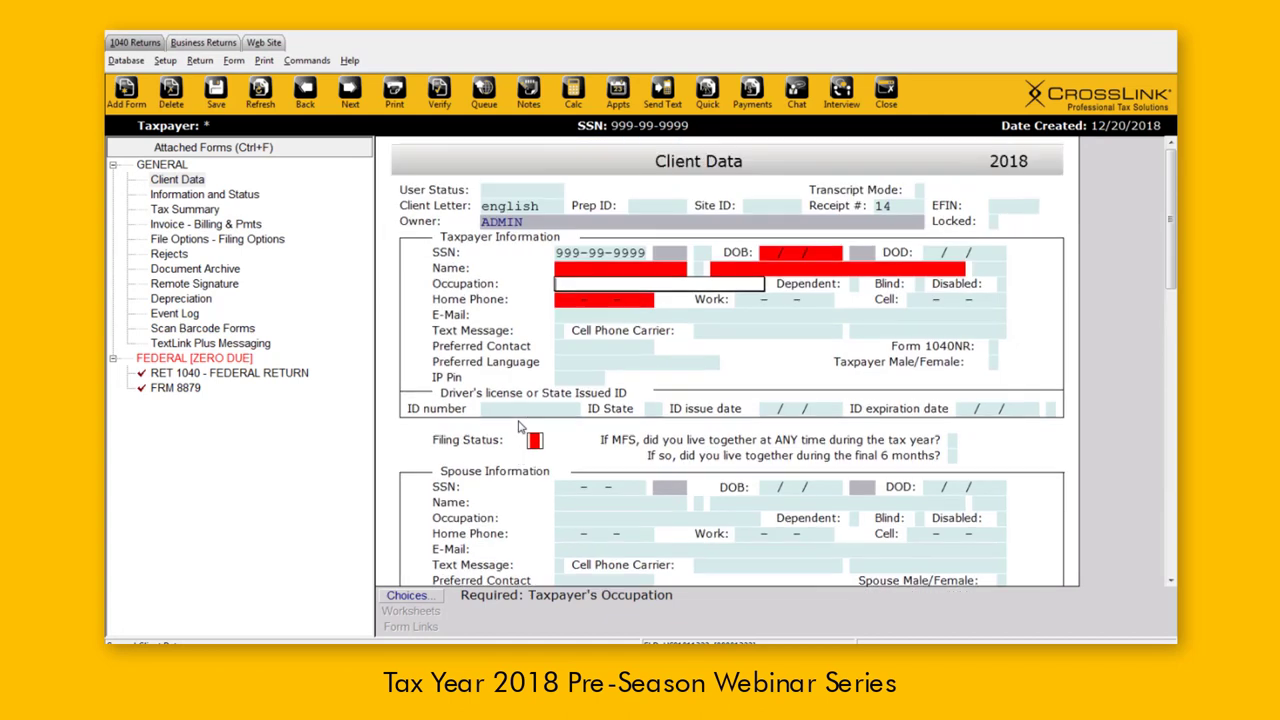
{"action": "left_click", "coordinate": [560, 490]}
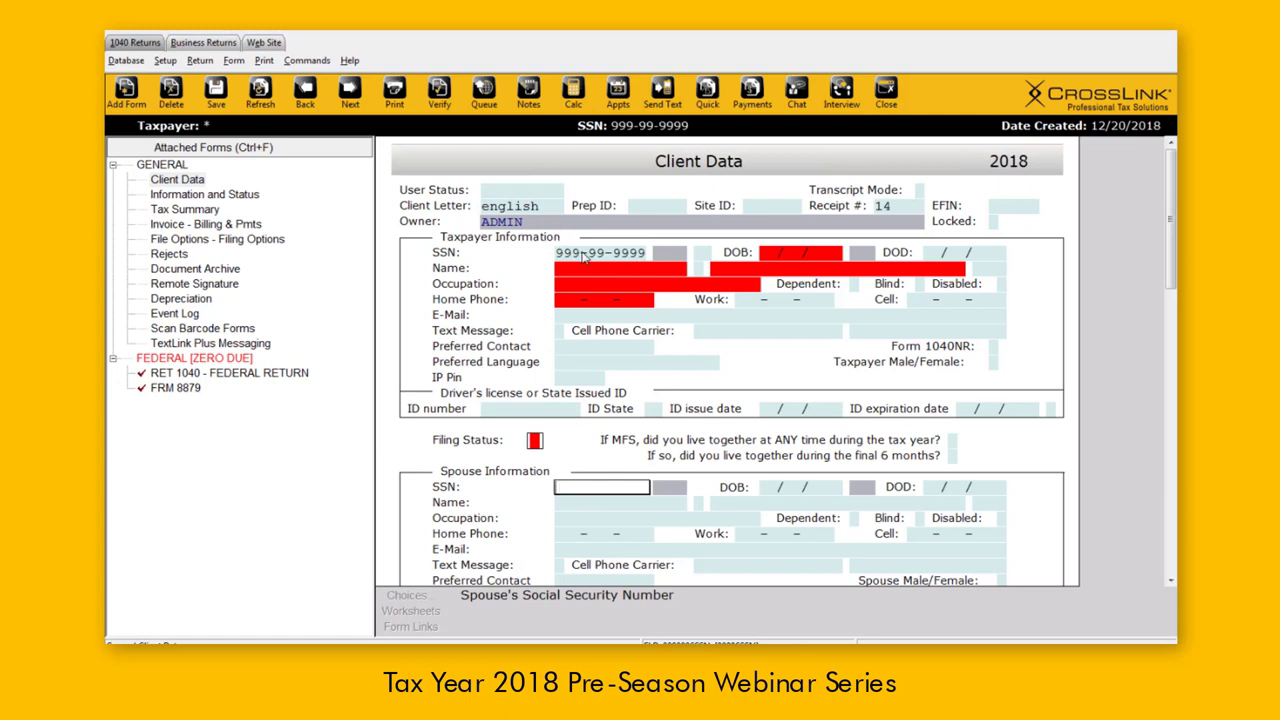
{"action": "type", "text": "999-99-"}
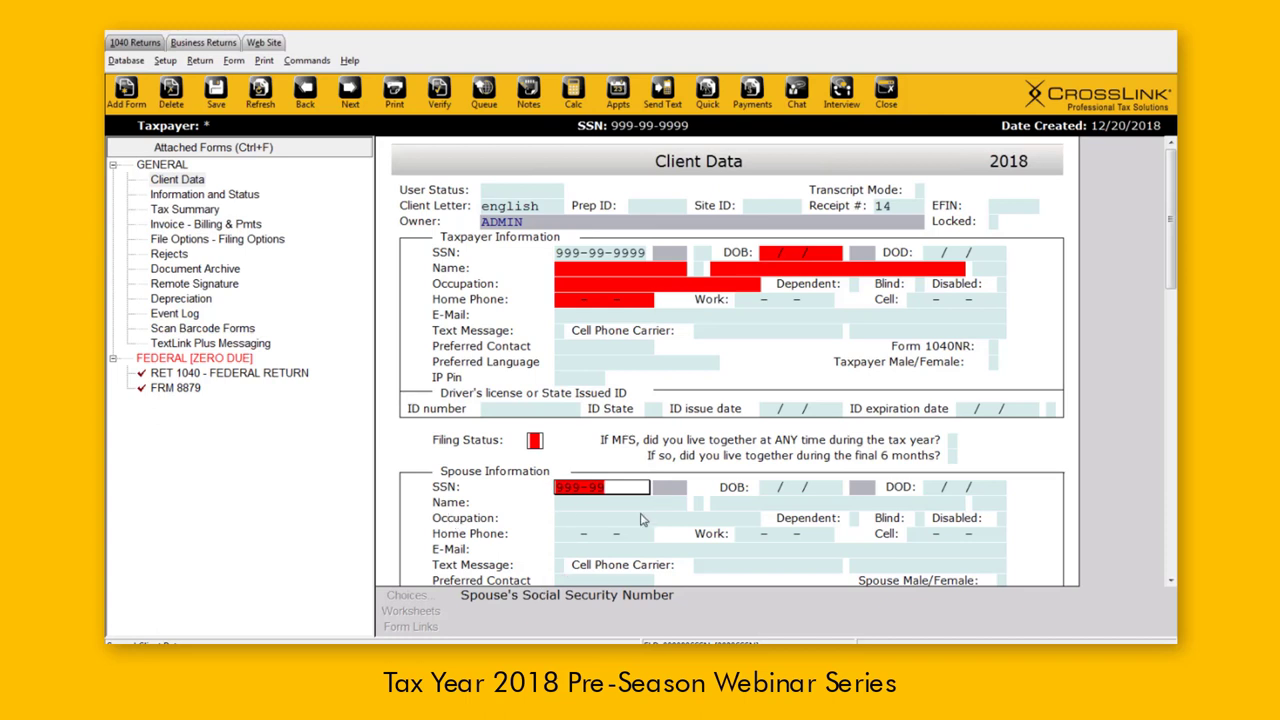
{"action": "type", "text": "1234"}
{"action": "key", "text": "Tab"}
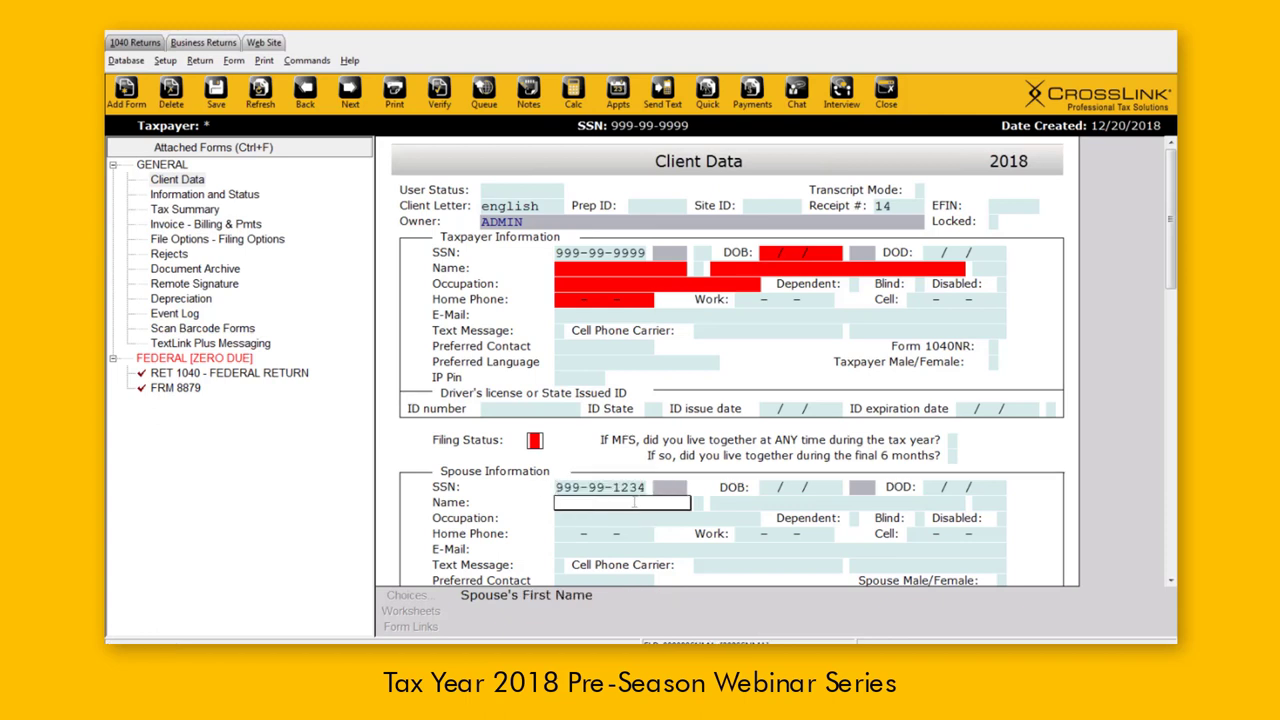
{"action": "scroll", "coordinate": [555, 495], "scroll_direction": "down", "scroll_amount": 1}
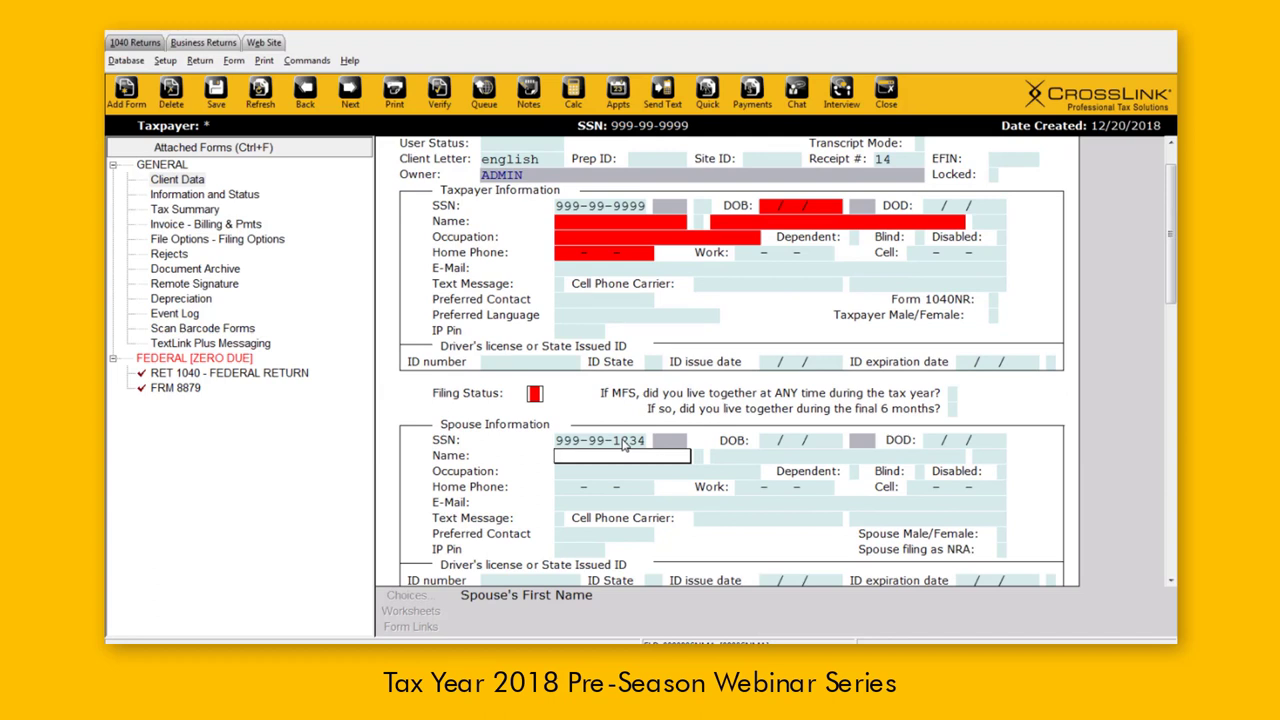
{"action": "left_click", "coordinate": [626, 442]}
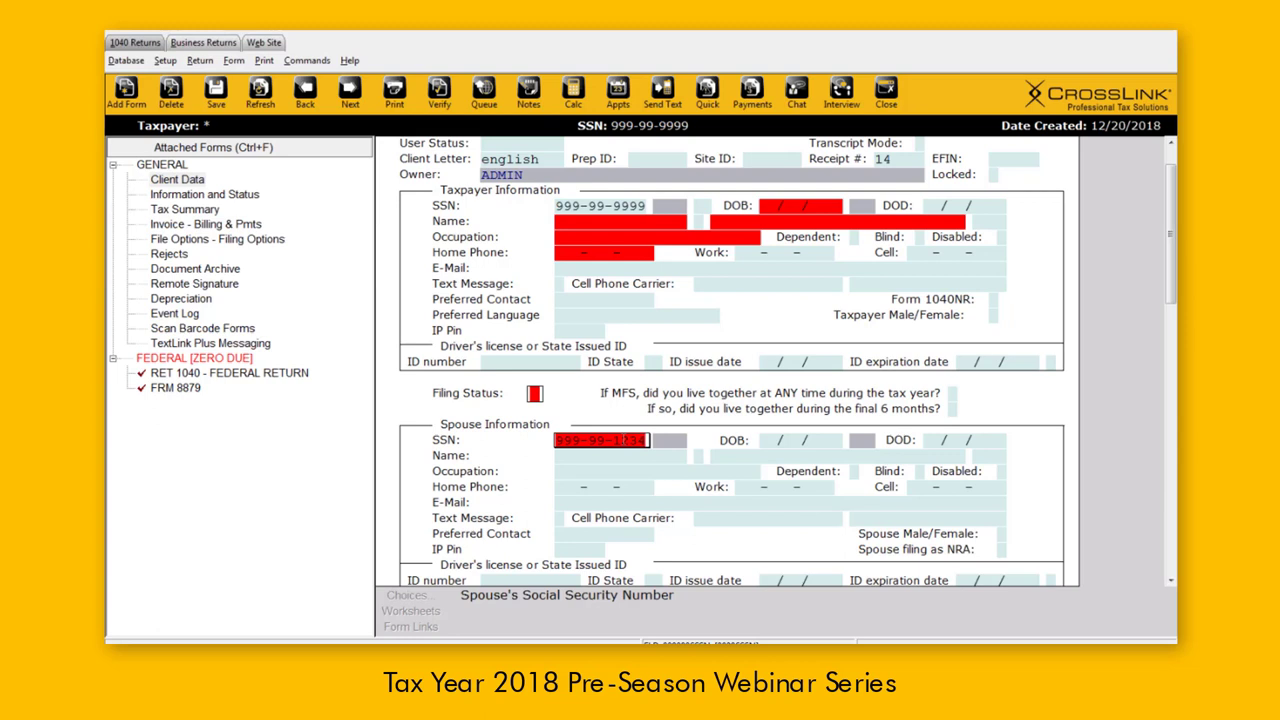
Close the practice return, choosing not to save its changes.
{"action": "left_click", "coordinate": [886, 92]}
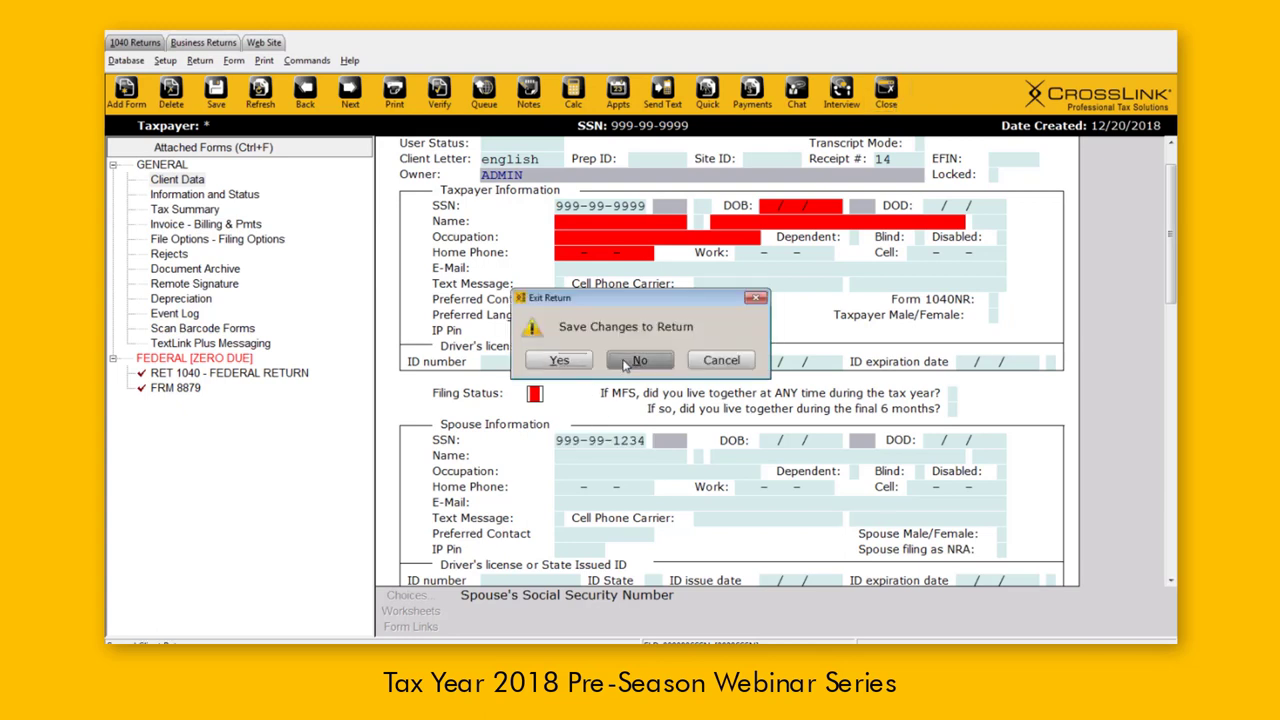
{"action": "left_click", "coordinate": [627, 362]}
{"action": "key", "text": "Return"}
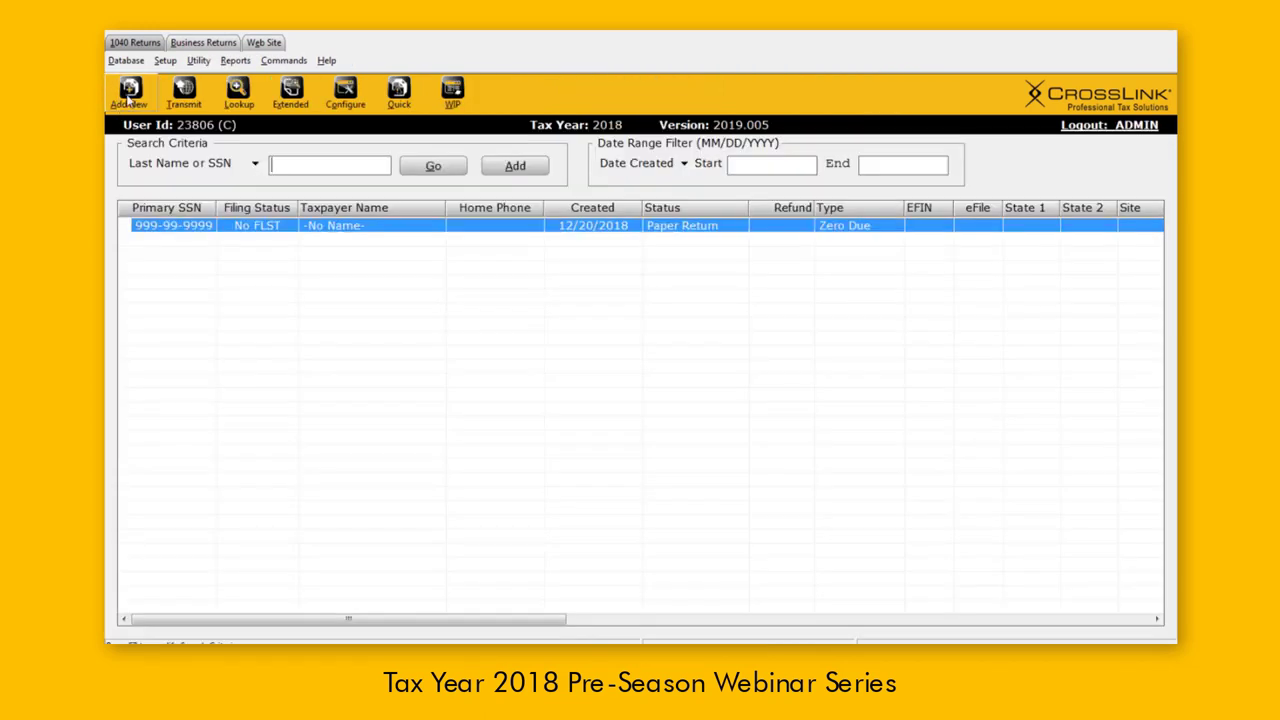
Create a new return by entering the taxpayer's SSN and its confirmation in Add New Return.
{"action": "left_click", "coordinate": [128, 95]}
{"action": "left_click", "coordinate": [686, 237]}
{"action": "type", "text": "323333333"}
{"action": "key", "text": "Tab"}
{"action": "type", "text": "323-32"}
{"action": "key", "text": "BackSpace"}
{"action": "type", "text": "333333"}
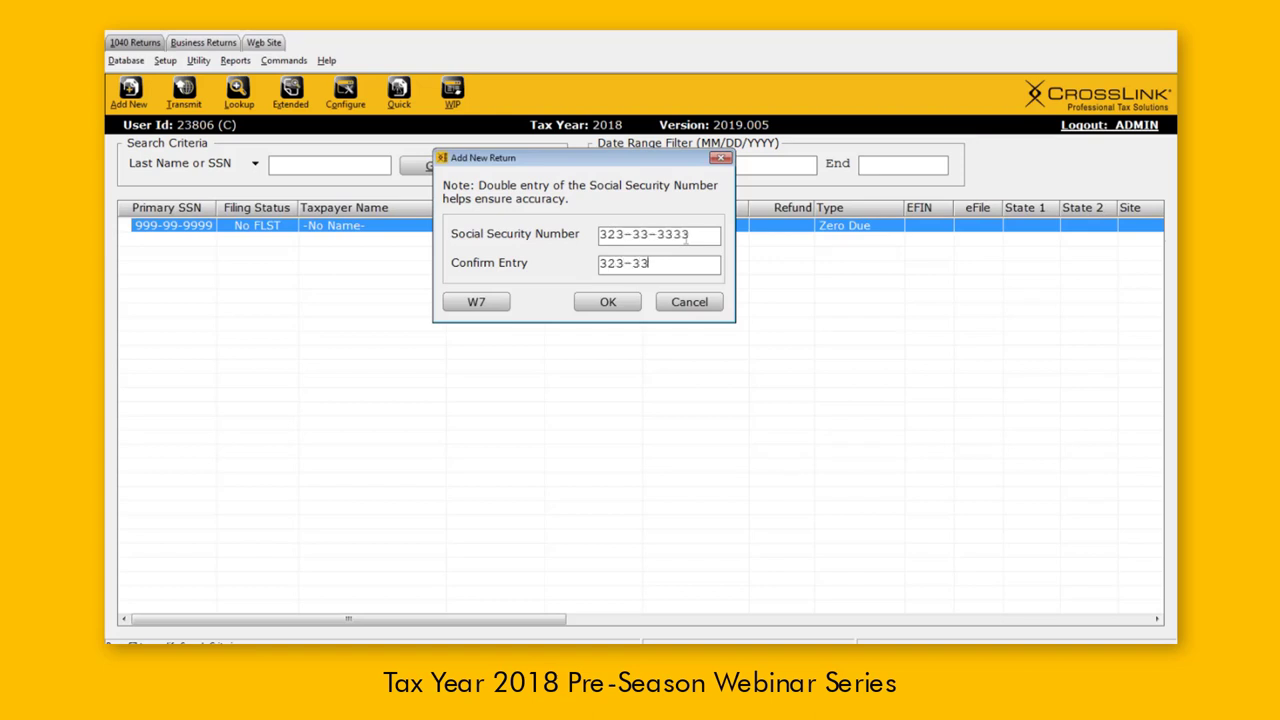
{"action": "left_click", "coordinate": [603, 304]}
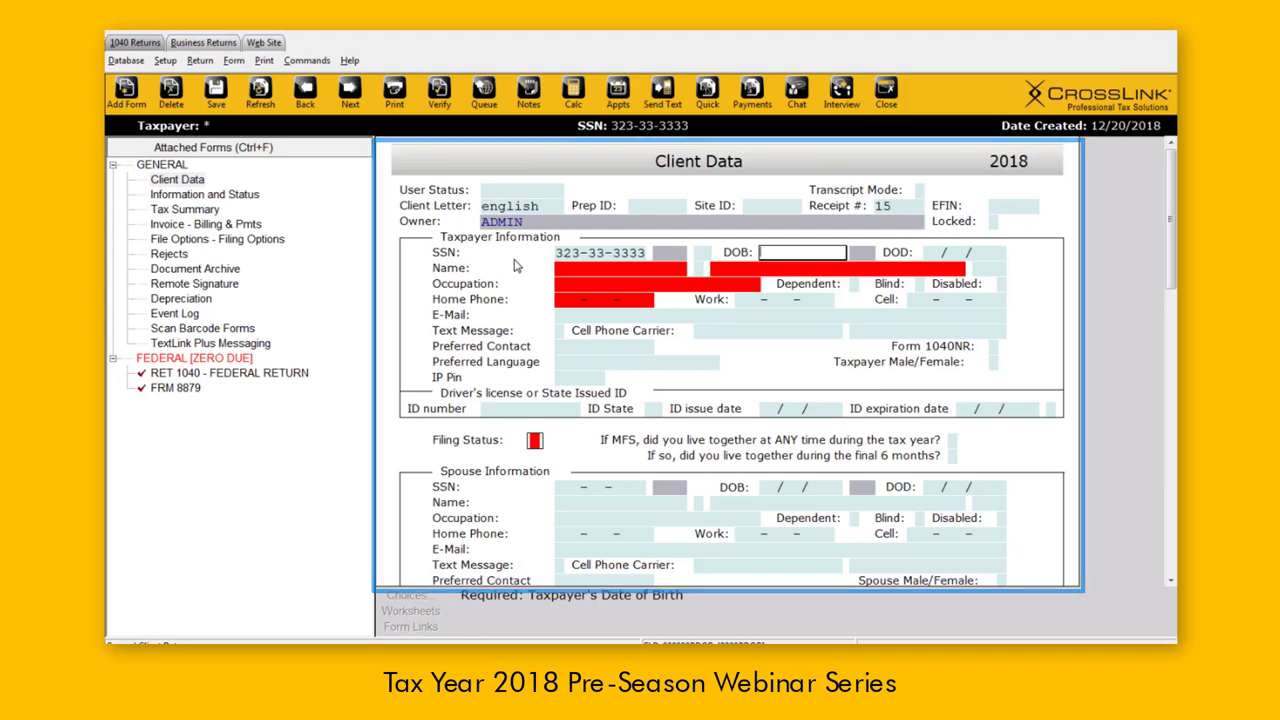
{"action": "left_click", "coordinate": [158, 182]}
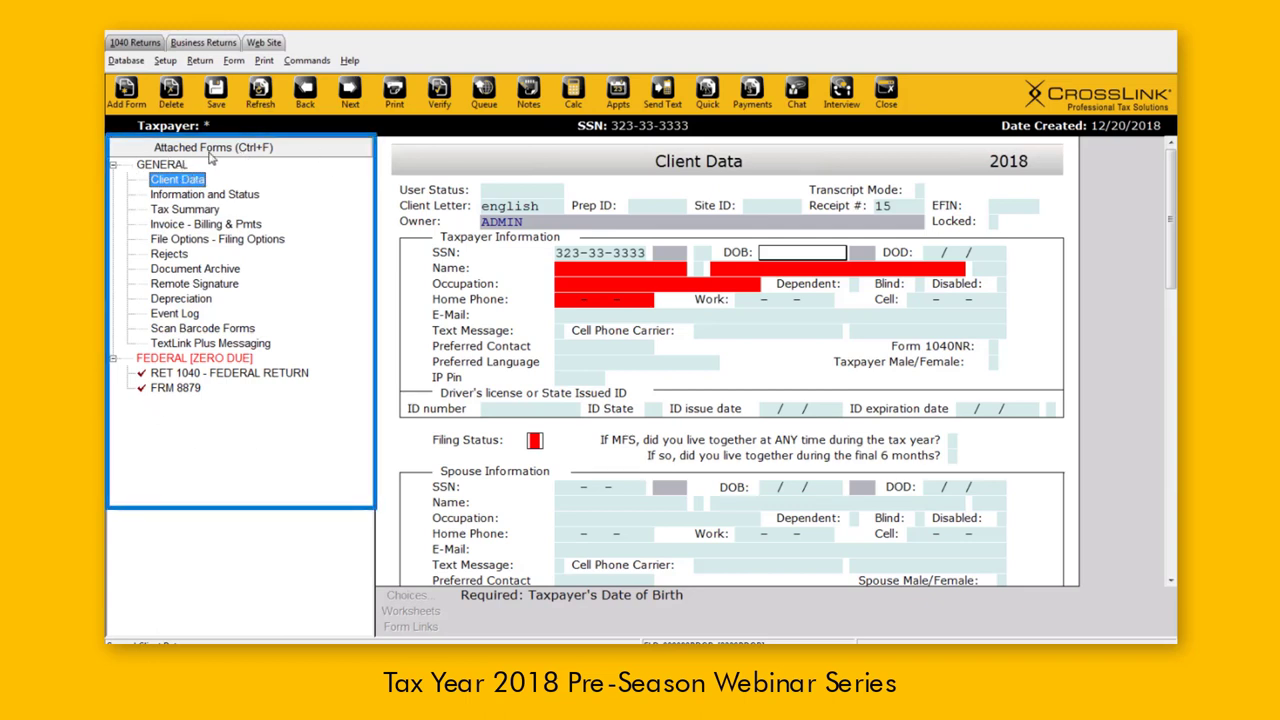
{"action": "left_click", "coordinate": [198, 196]}
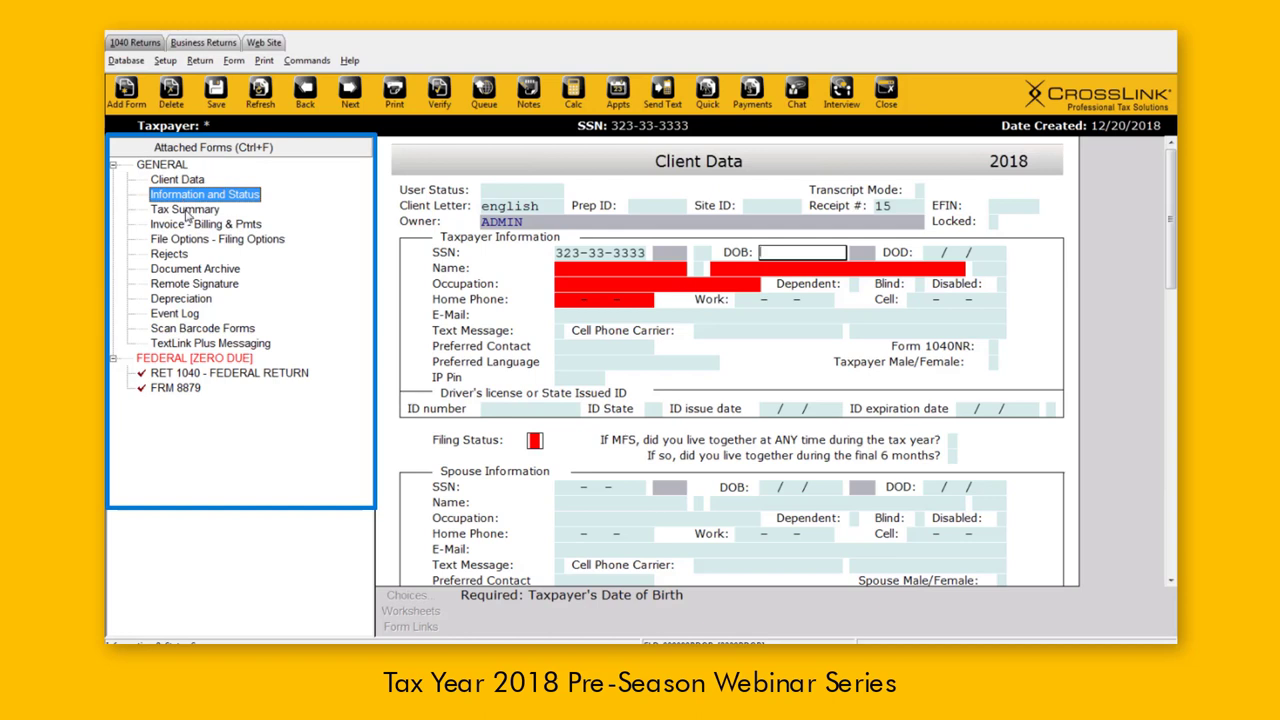
{"action": "left_click", "coordinate": [186, 211]}
{"action": "left_click", "coordinate": [186, 226]}
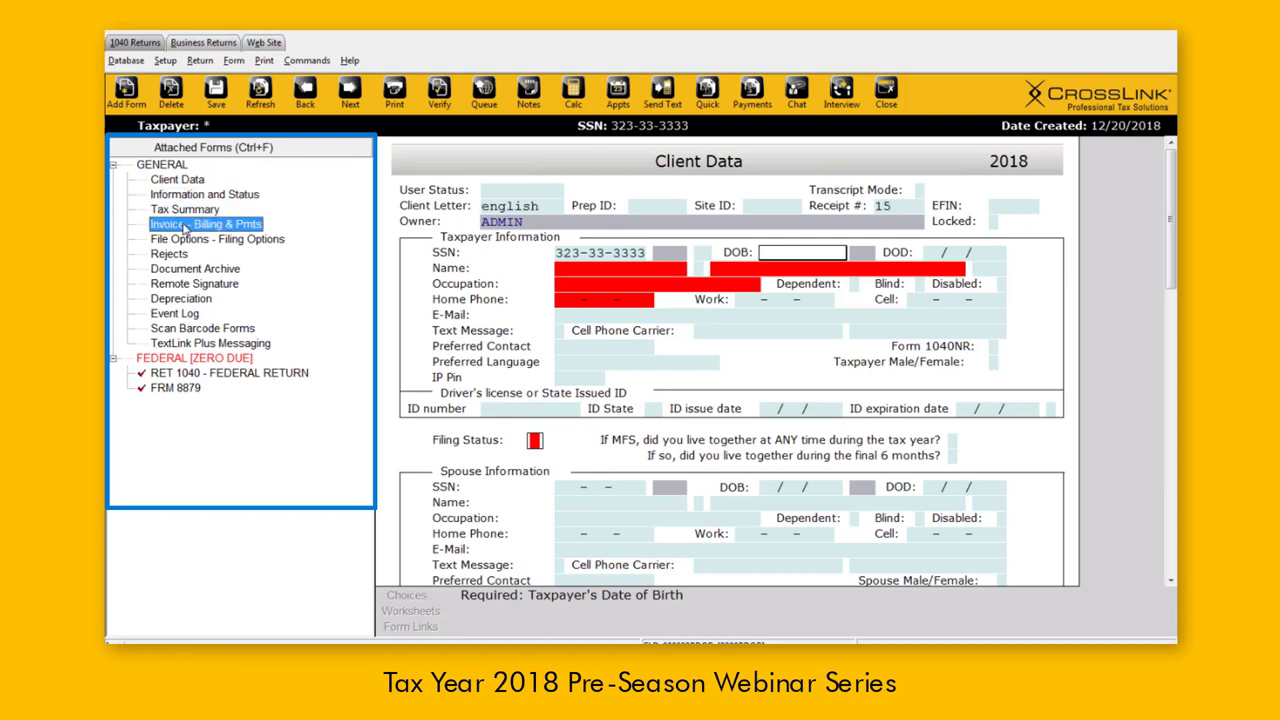
{"action": "left_click", "coordinate": [176, 166]}
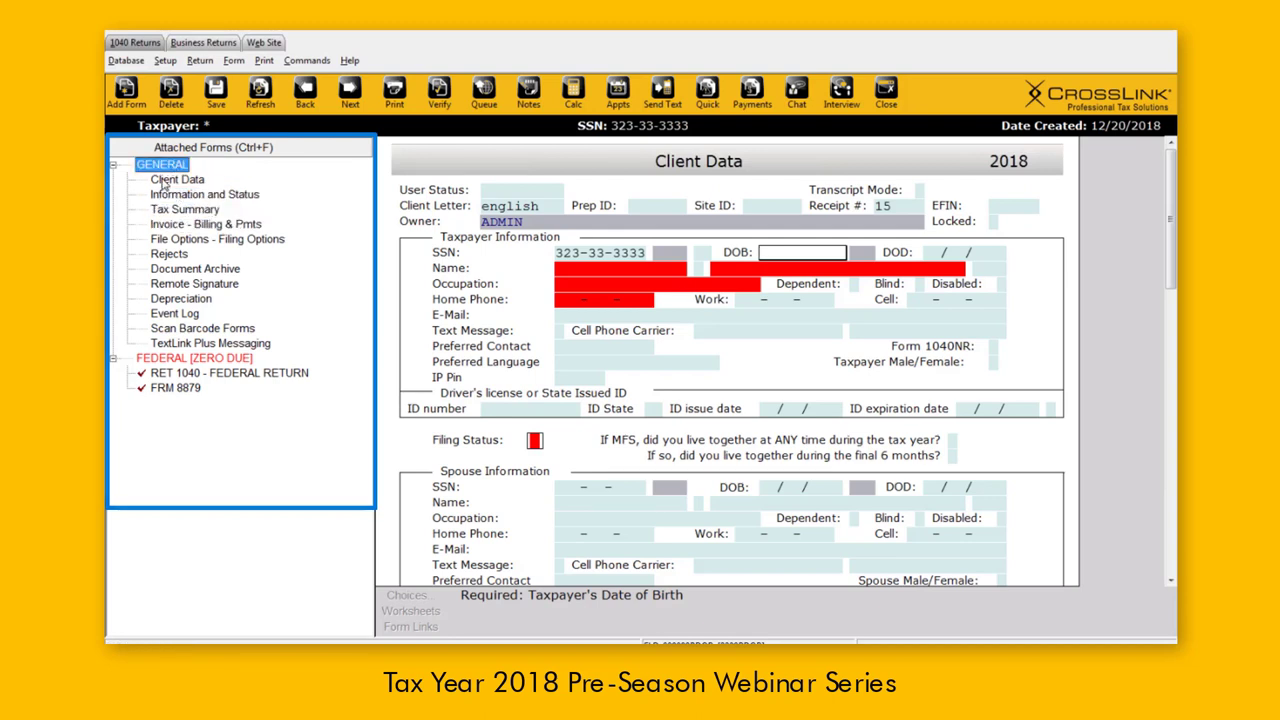
{"action": "left_click", "coordinate": [185, 180]}
{"action": "left_click", "coordinate": [189, 196]}
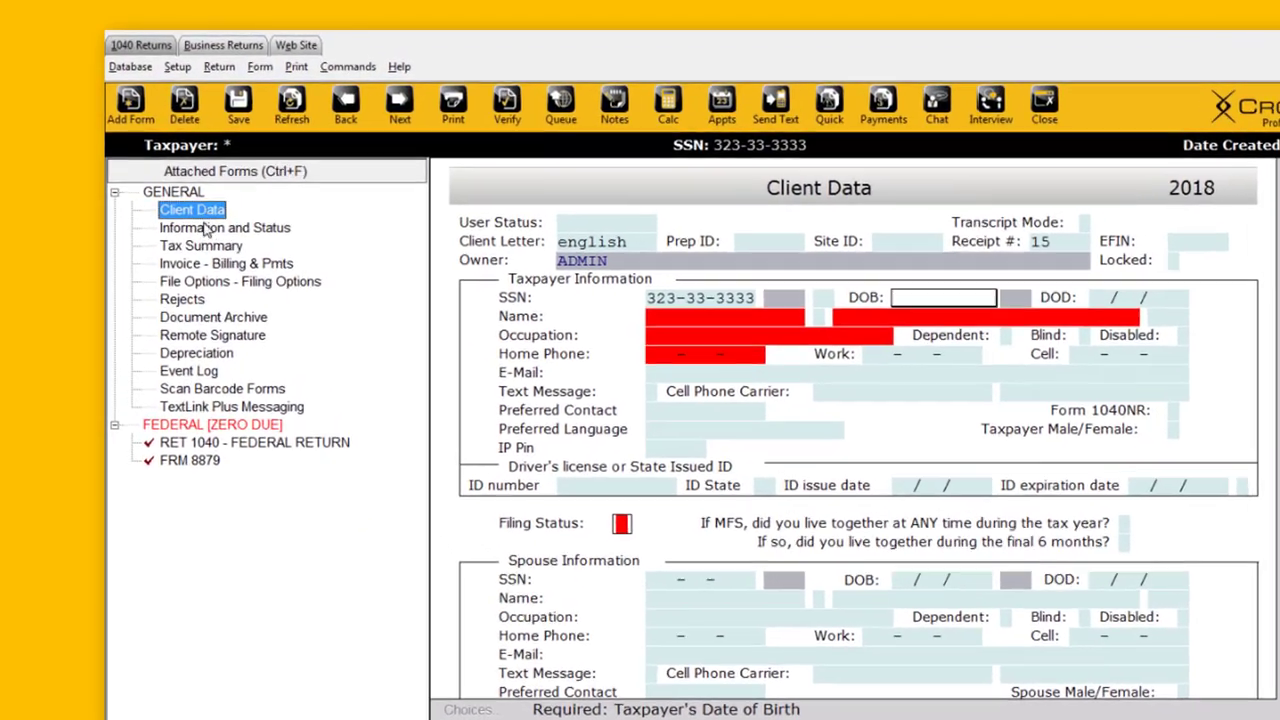
{"action": "left_click", "coordinate": [214, 260]}
{"action": "left_click", "coordinate": [214, 280]}
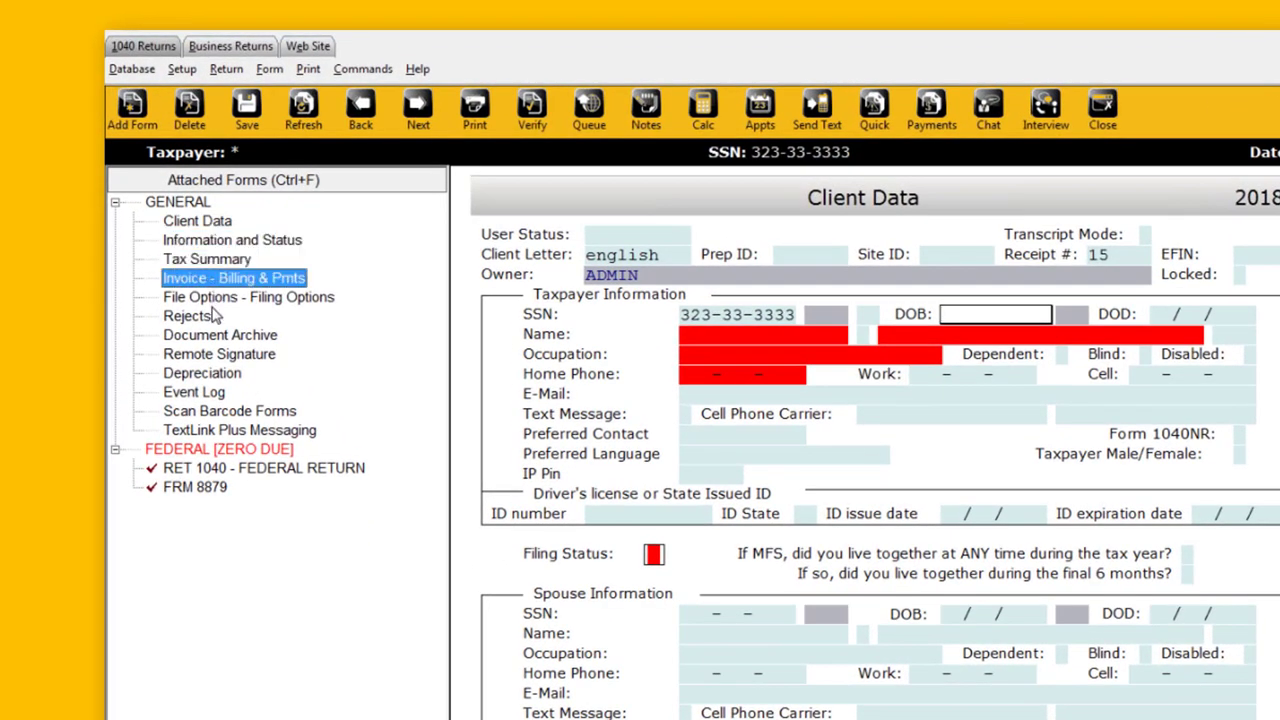
{"action": "left_click", "coordinate": [213, 300]}
{"action": "left_click", "coordinate": [203, 318]}
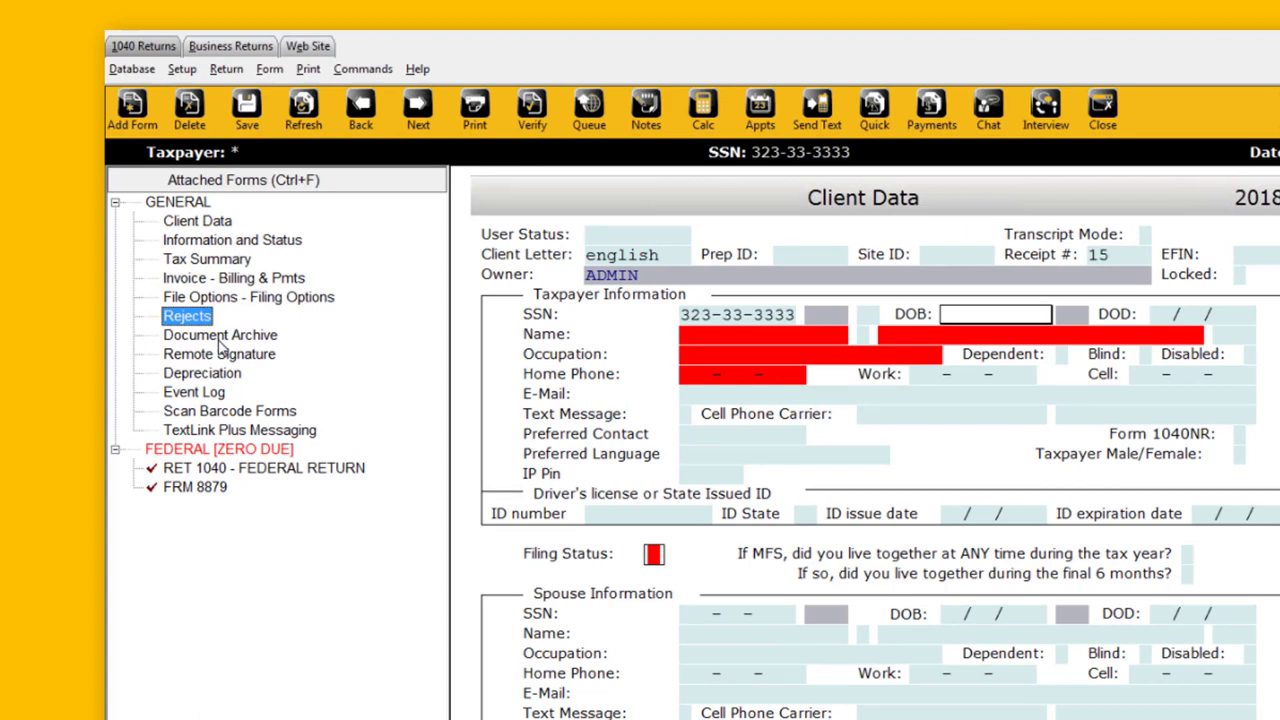
{"action": "left_click", "coordinate": [223, 228]}
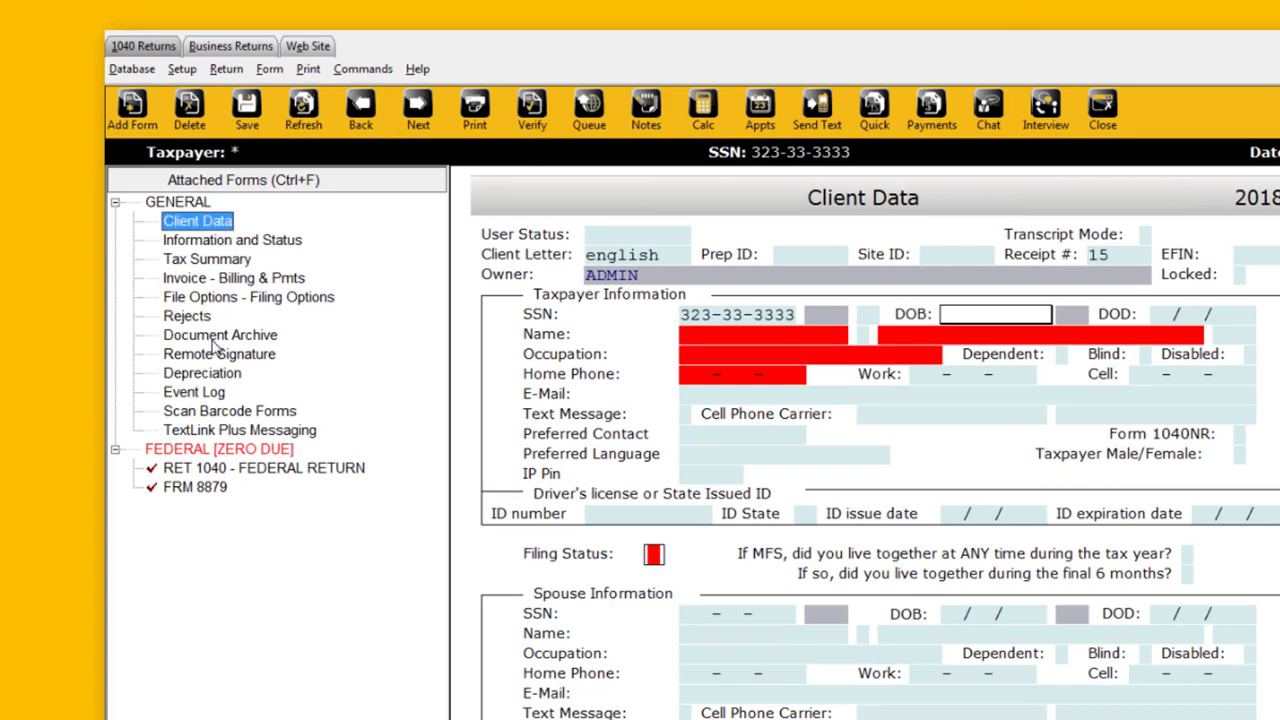
{"action": "left_click", "coordinate": [242, 282]}
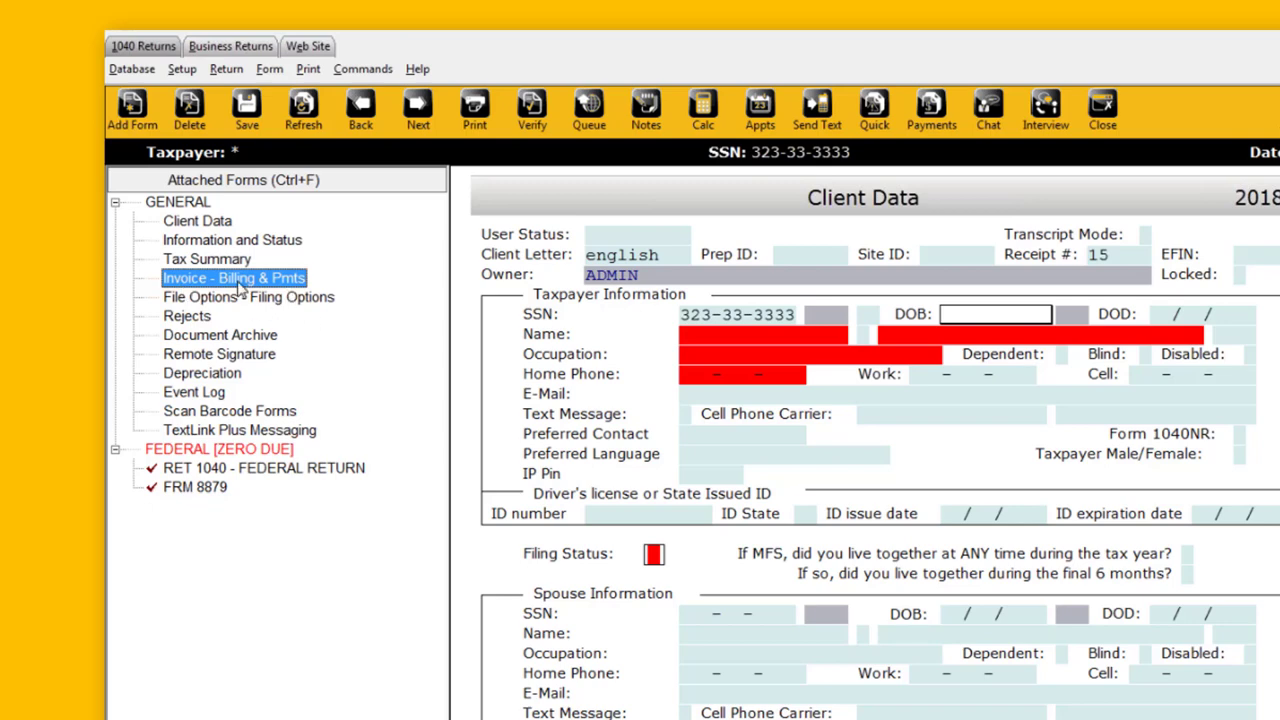
{"action": "left_click", "coordinate": [252, 337]}
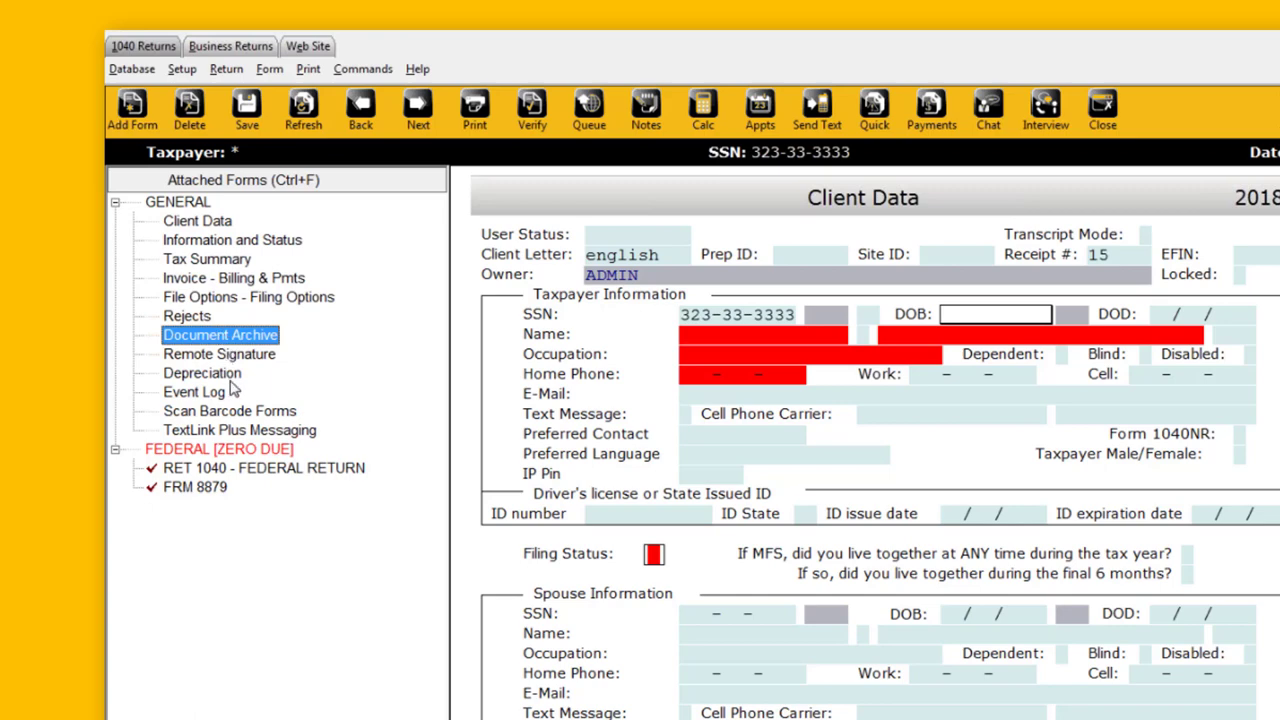
{"action": "left_click", "coordinate": [195, 452]}
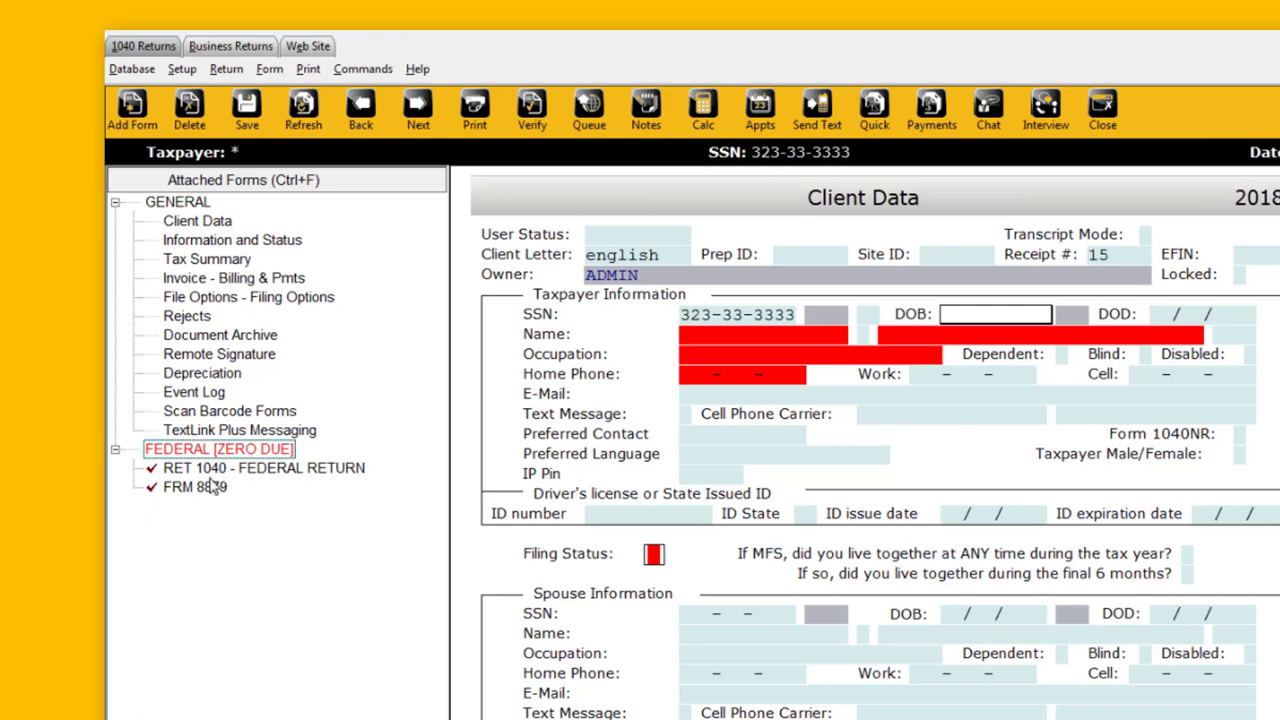
{"action": "key", "text": "Down"}
{"action": "left_click", "coordinate": [209, 489]}
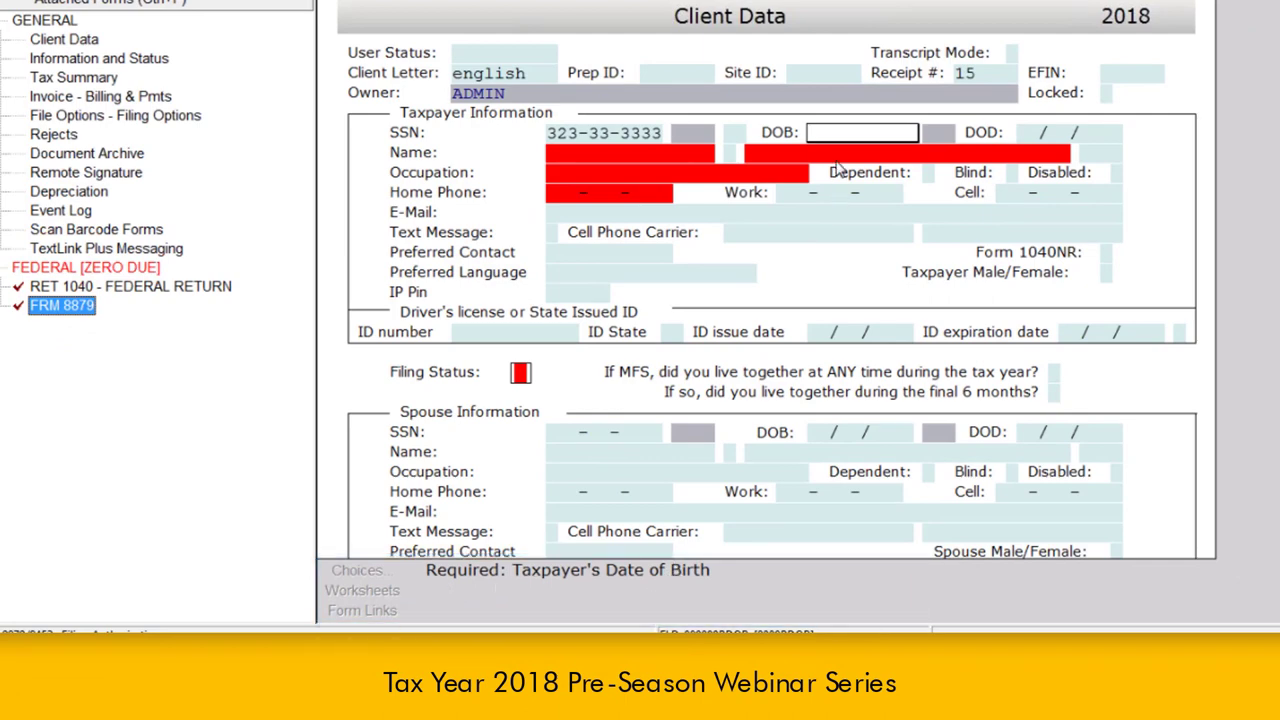
{"action": "left_click", "coordinate": [826, 132]}
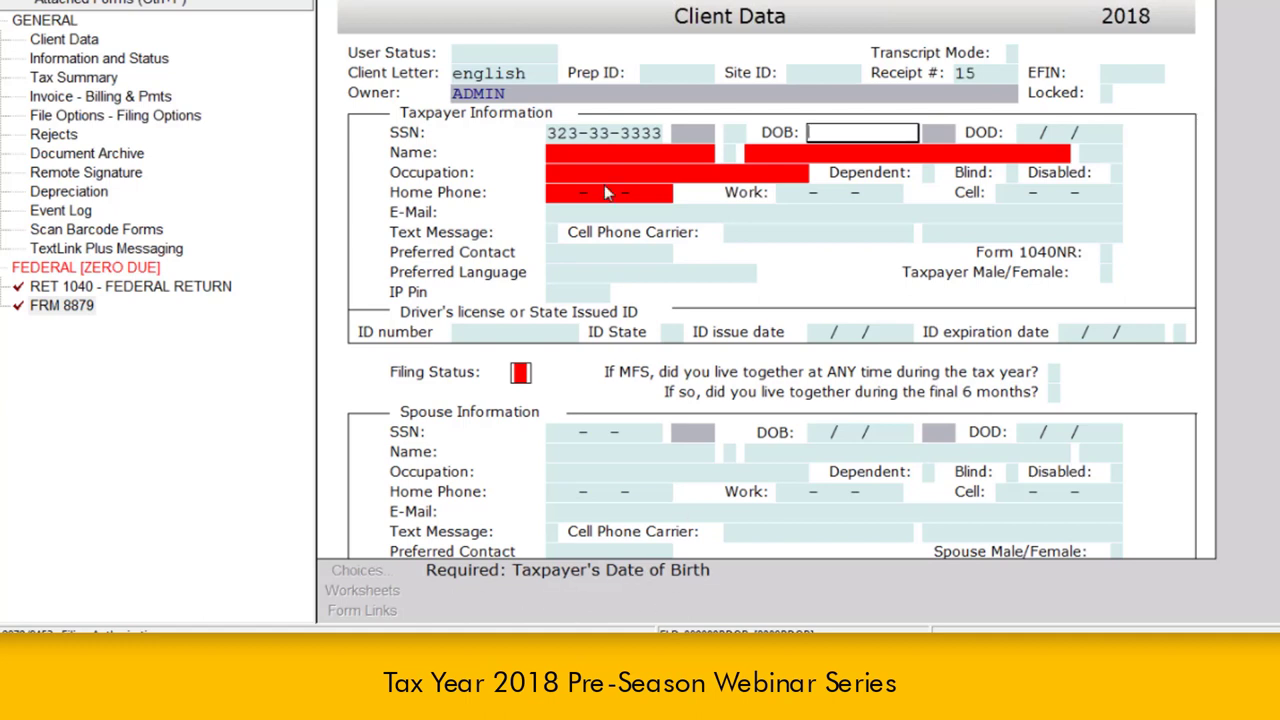
{"action": "left_click", "coordinate": [558, 154]}
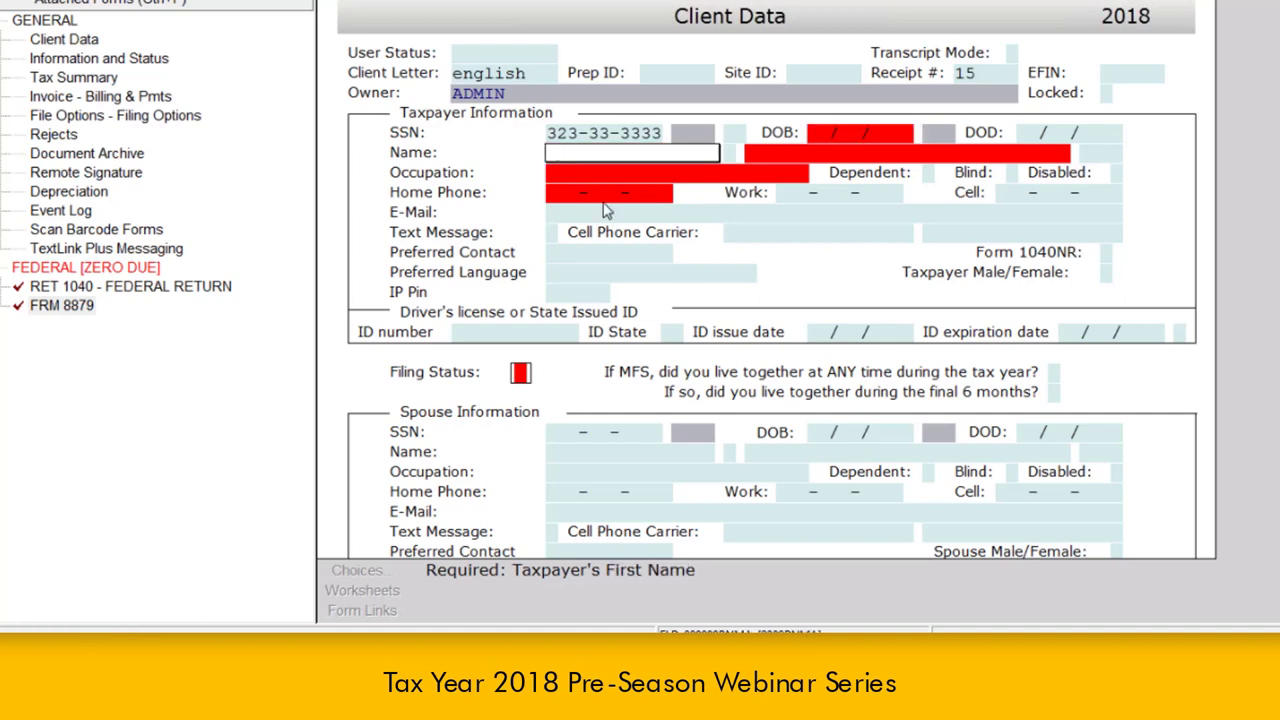
{"action": "left_click", "coordinate": [604, 194]}
{"action": "left_click", "coordinate": [604, 214]}
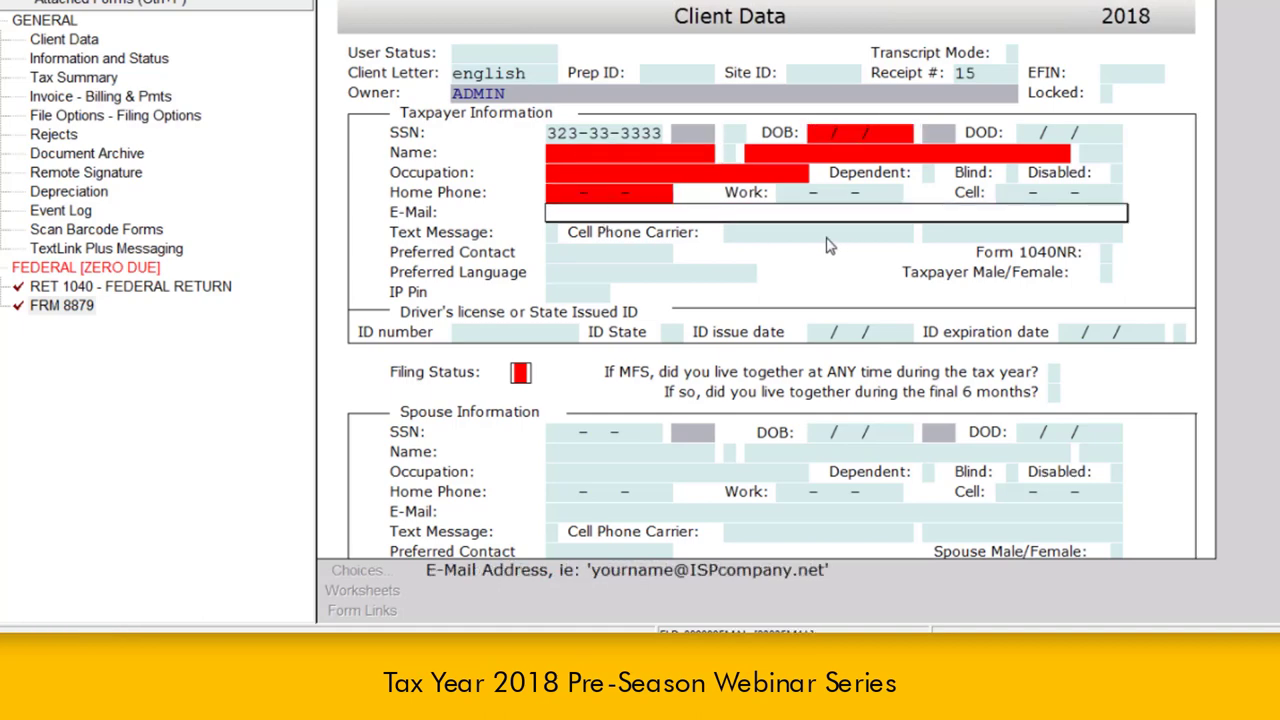
{"action": "left_click", "coordinate": [668, 274]}
{"action": "key", "text": "Tab"}
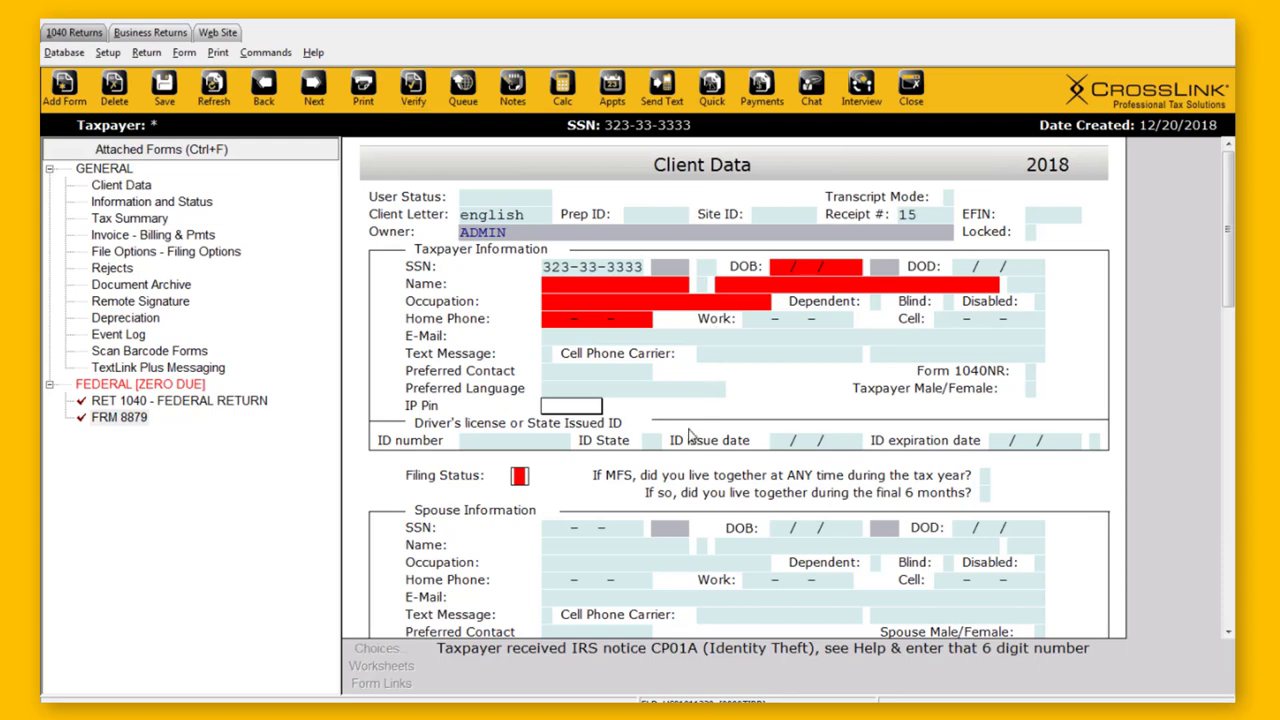
{"action": "left_click", "coordinate": [656, 216]}
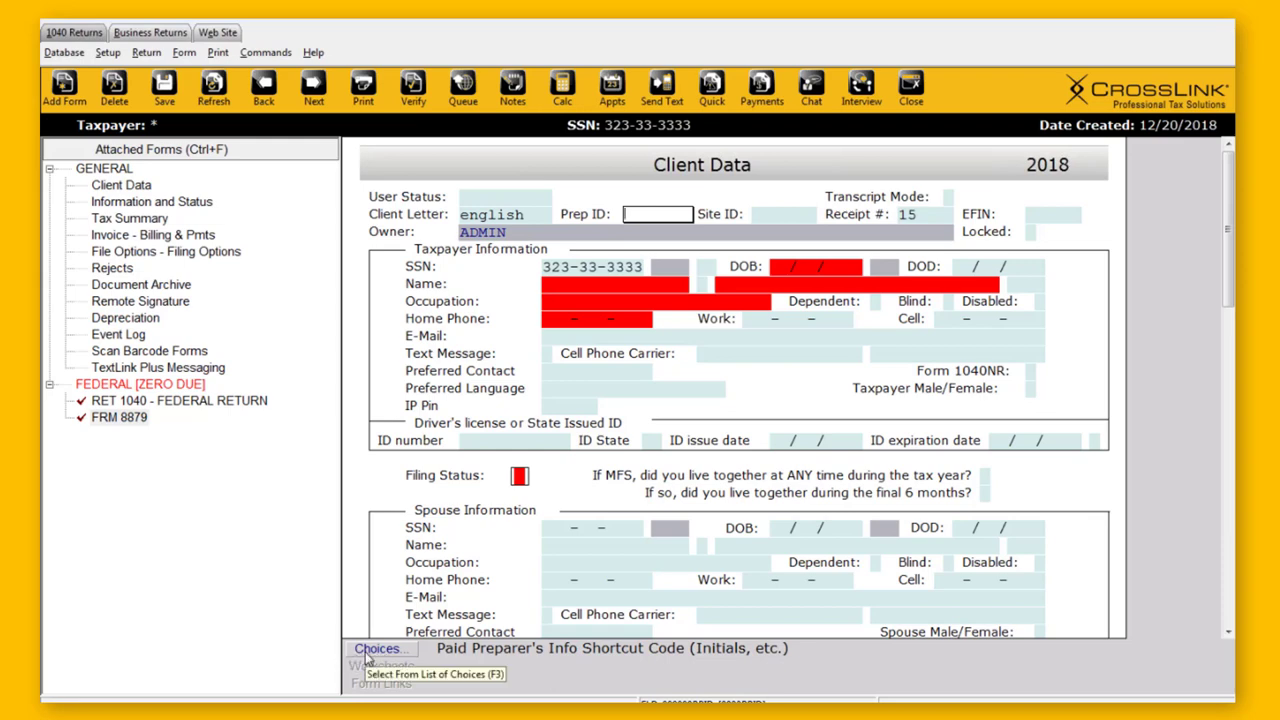
Set Prep ID to GB from the Paid Preparers list, then move on to Filing Status.
{"action": "left_click", "coordinate": [376, 649]}
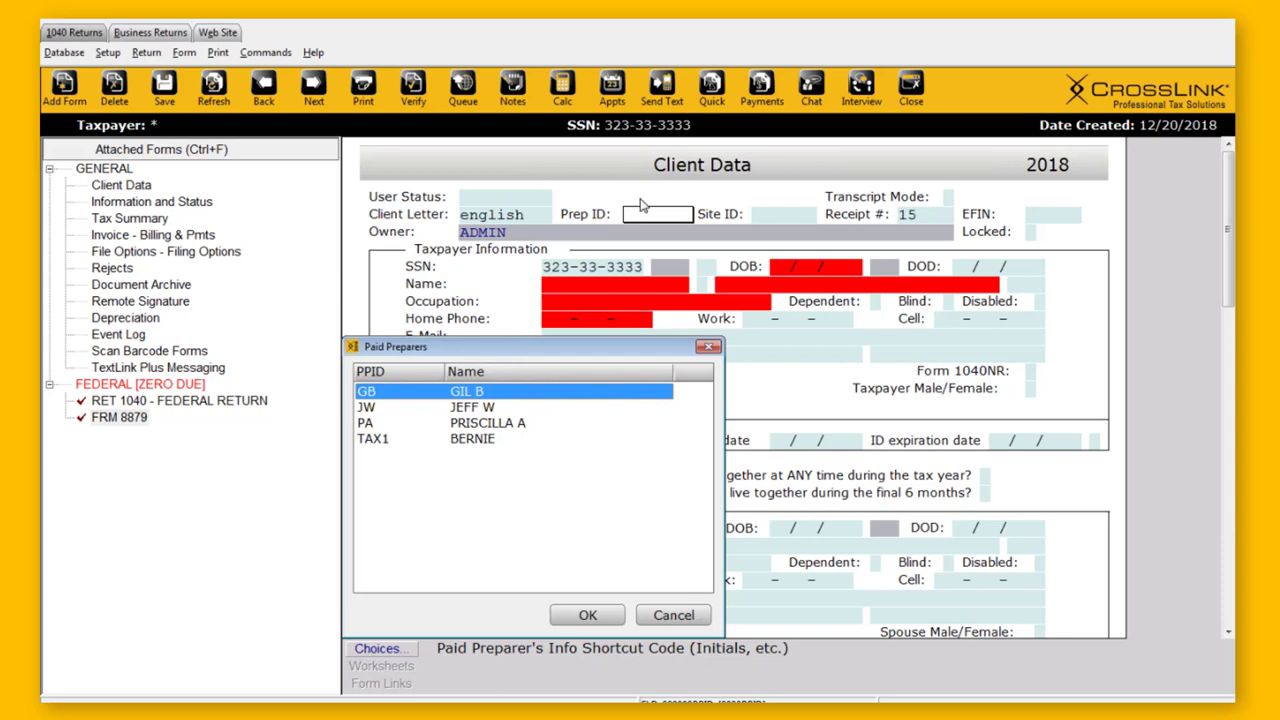
{"action": "left_click_drag", "start_coordinate": [515, 347], "coordinate": [649, 260]}
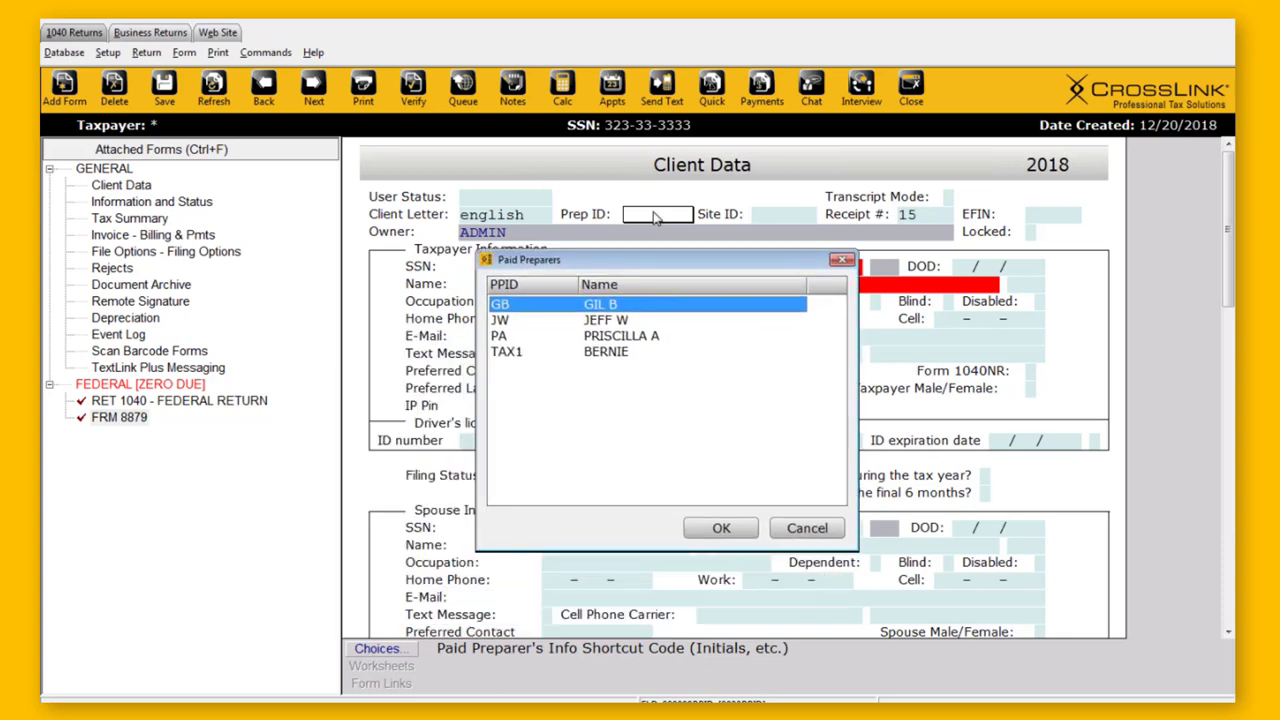
{"action": "left_click", "coordinate": [538, 322]}
{"action": "left_click", "coordinate": [529, 337]}
{"action": "left_click", "coordinate": [530, 354]}
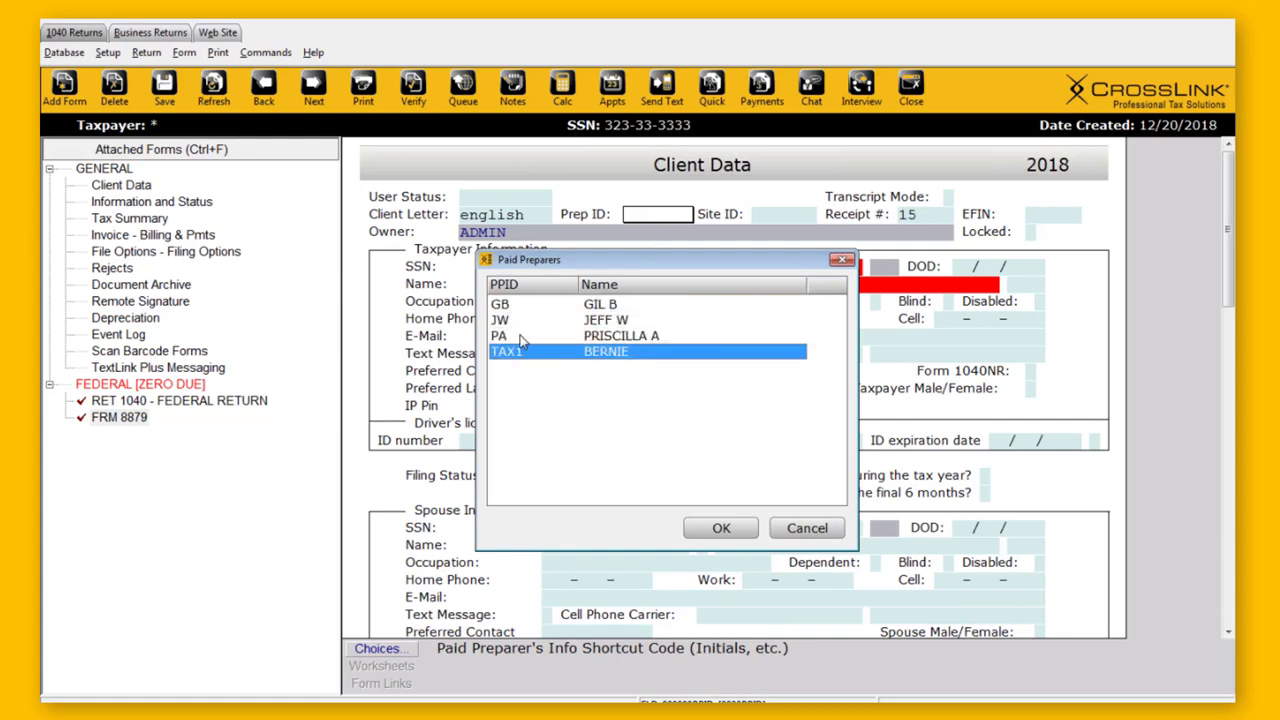
{"action": "left_click", "coordinate": [522, 338]}
{"action": "left_click", "coordinate": [525, 321]}
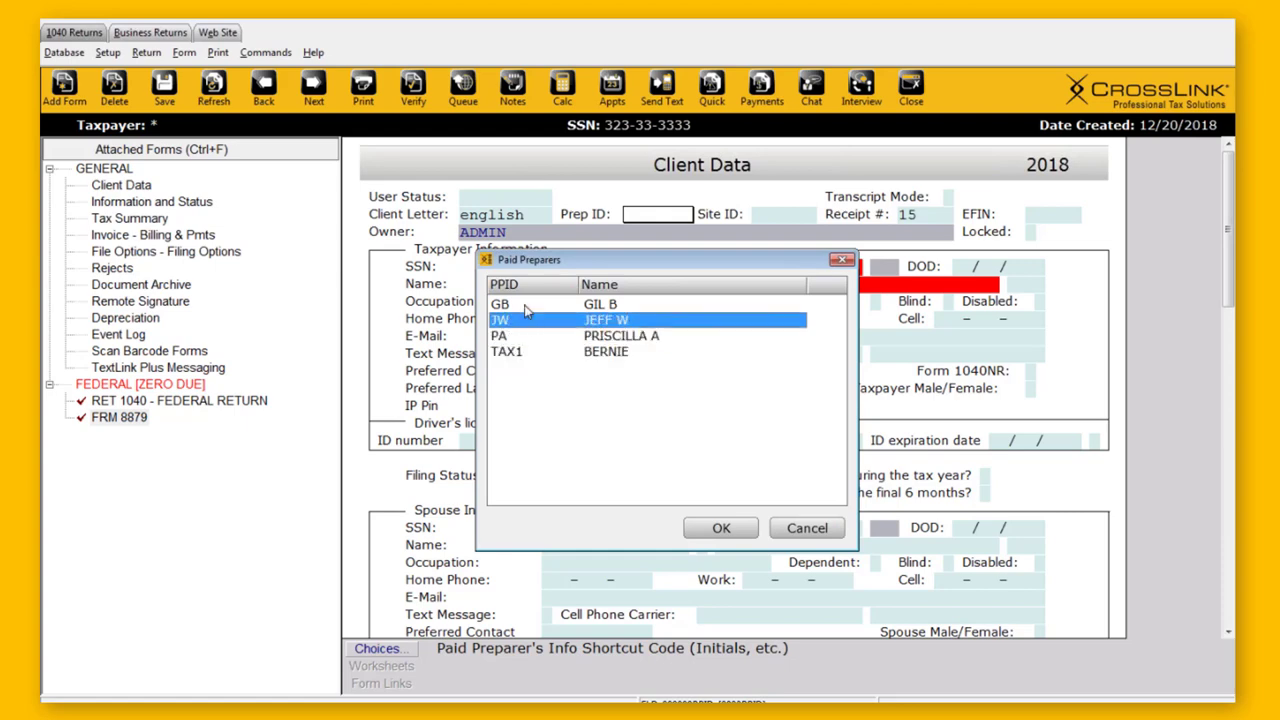
{"action": "left_click", "coordinate": [527, 306]}
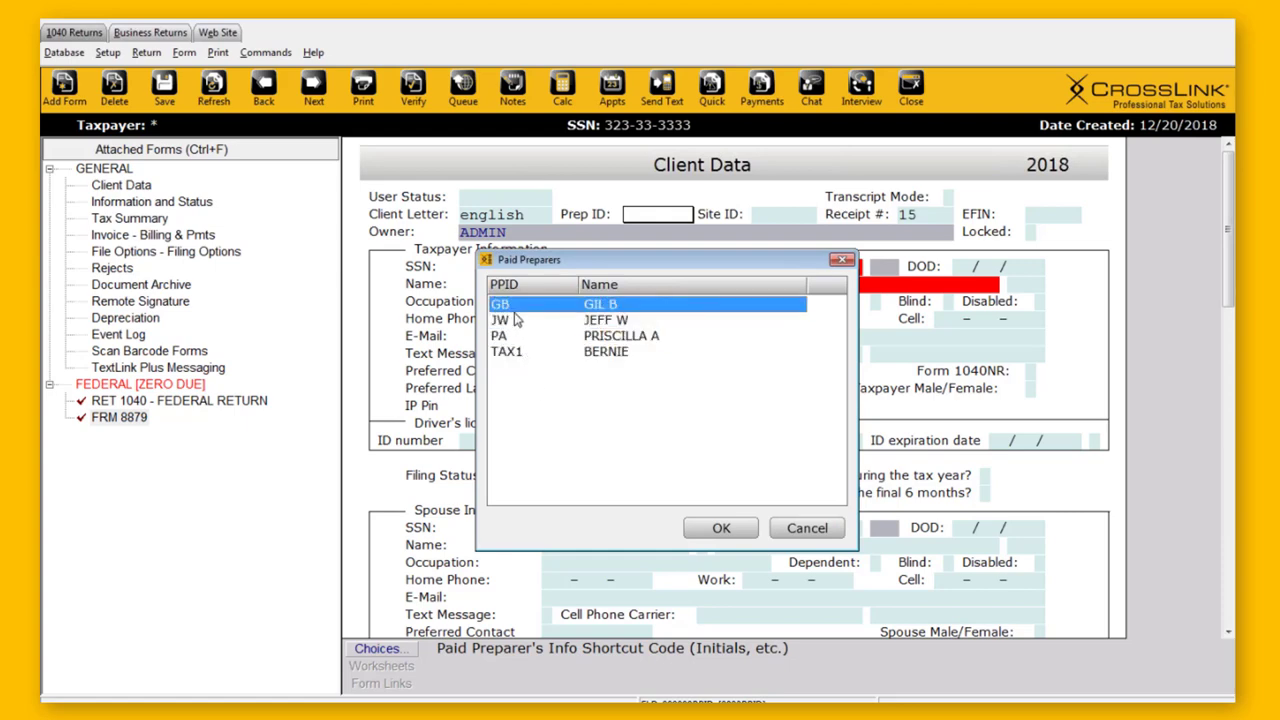
{"action": "left_click", "coordinate": [729, 529]}
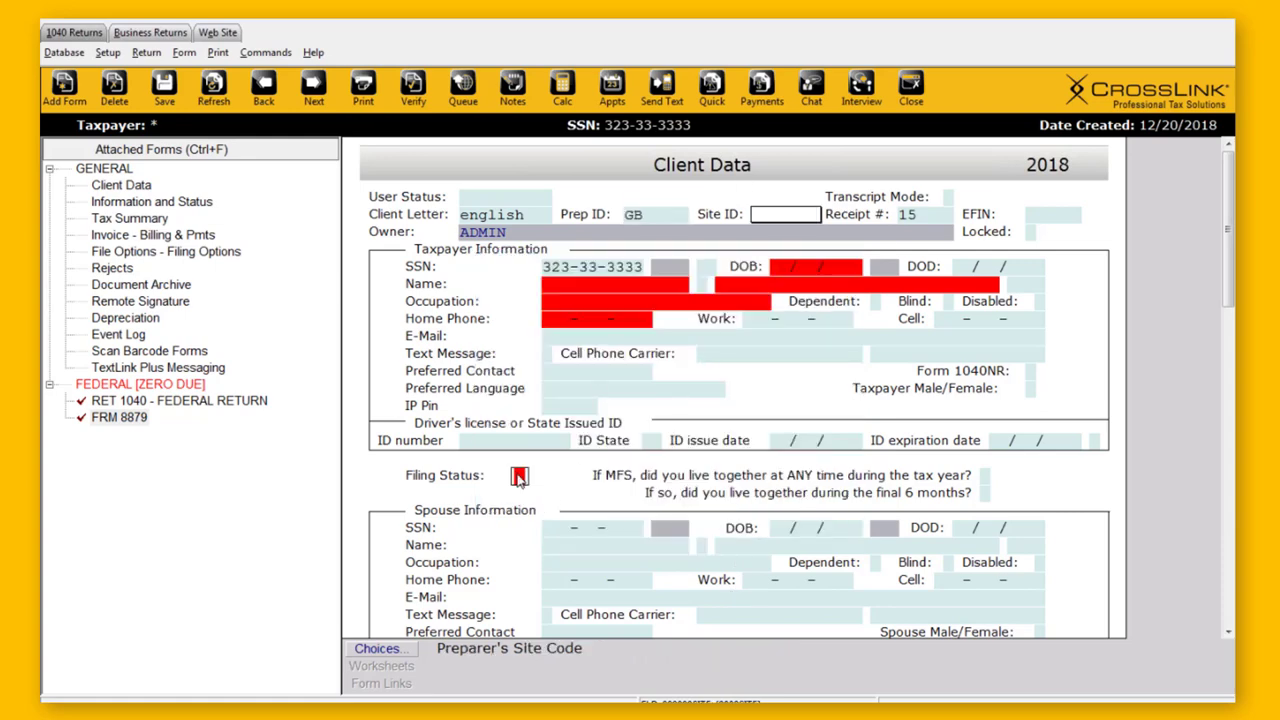
{"action": "left_click", "coordinate": [519, 476]}
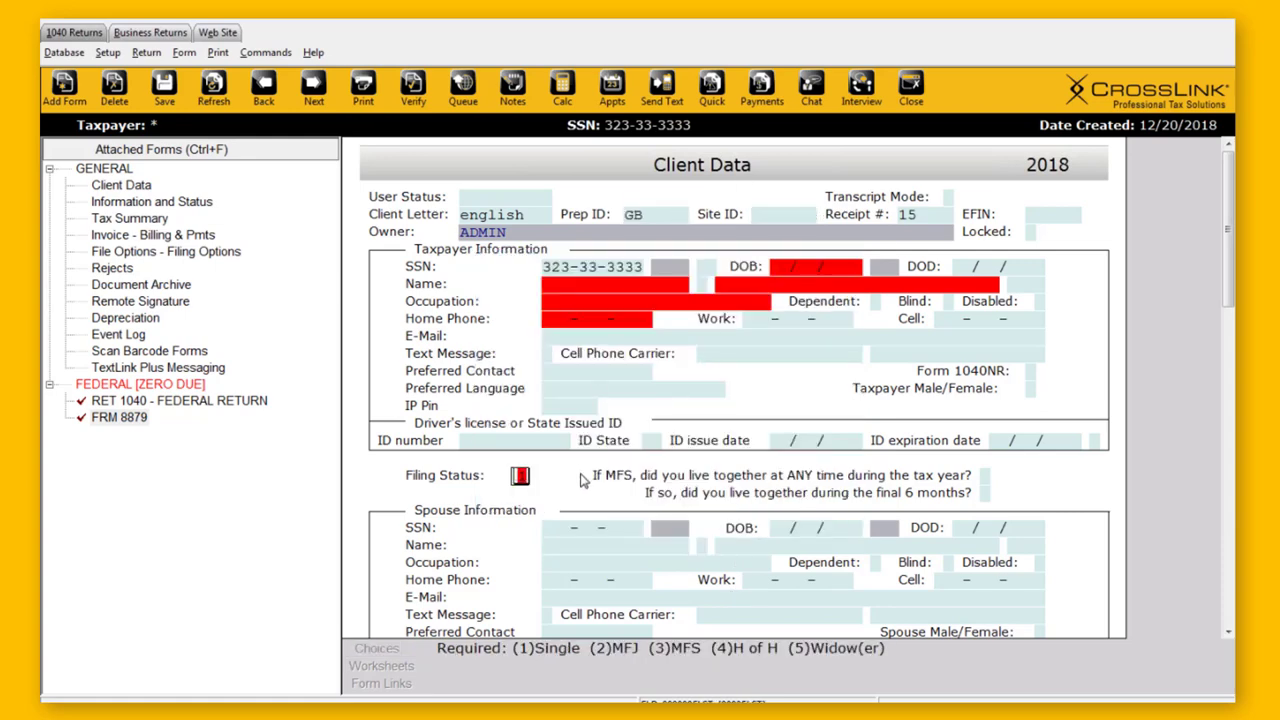
{"action": "left_click", "coordinate": [230, 403]}
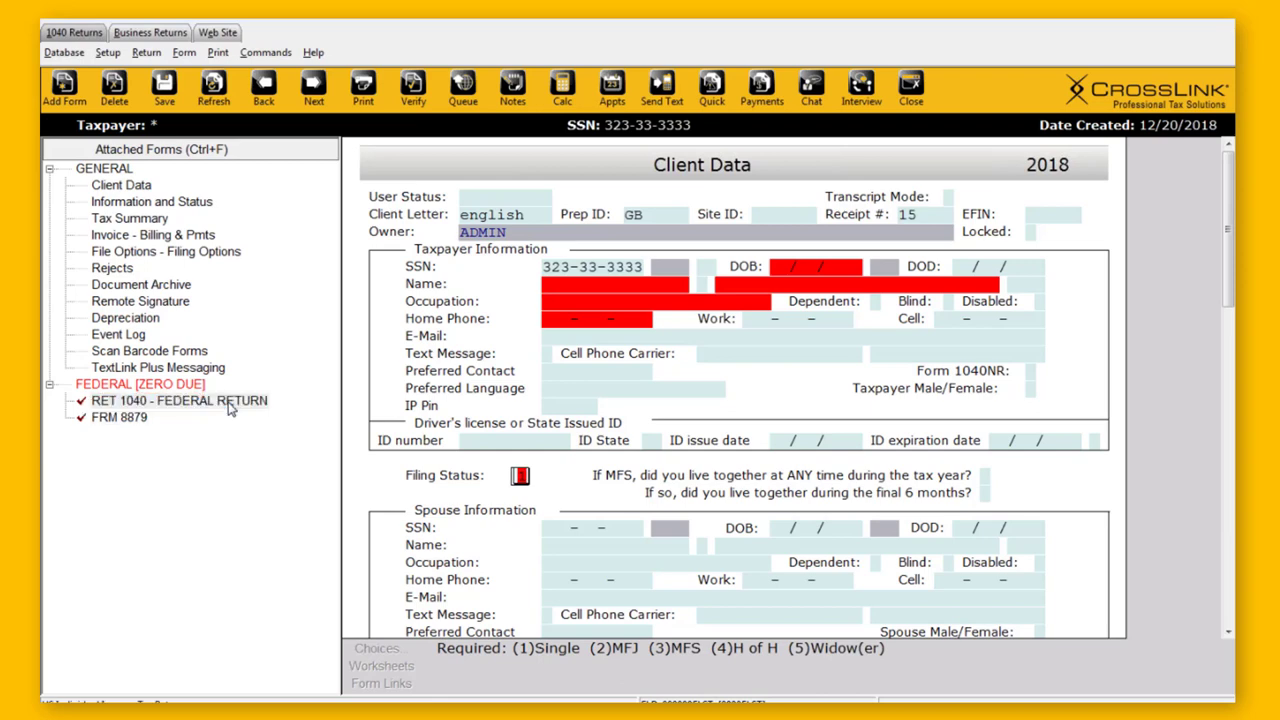
Set the filing status to 1 (Single).
{"action": "left_click", "coordinate": [609, 398]}
{"action": "type", "text": "1"}
{"action": "key", "text": "Return"}
Review the firm's paid preparer details on Form 1040, then go back to Client Data.
{"action": "scroll", "coordinate": [591, 519], "scroll_direction": "down", "scroll_amount": 3}
{"action": "scroll", "coordinate": [591, 519], "scroll_direction": "down", "scroll_amount": 8}
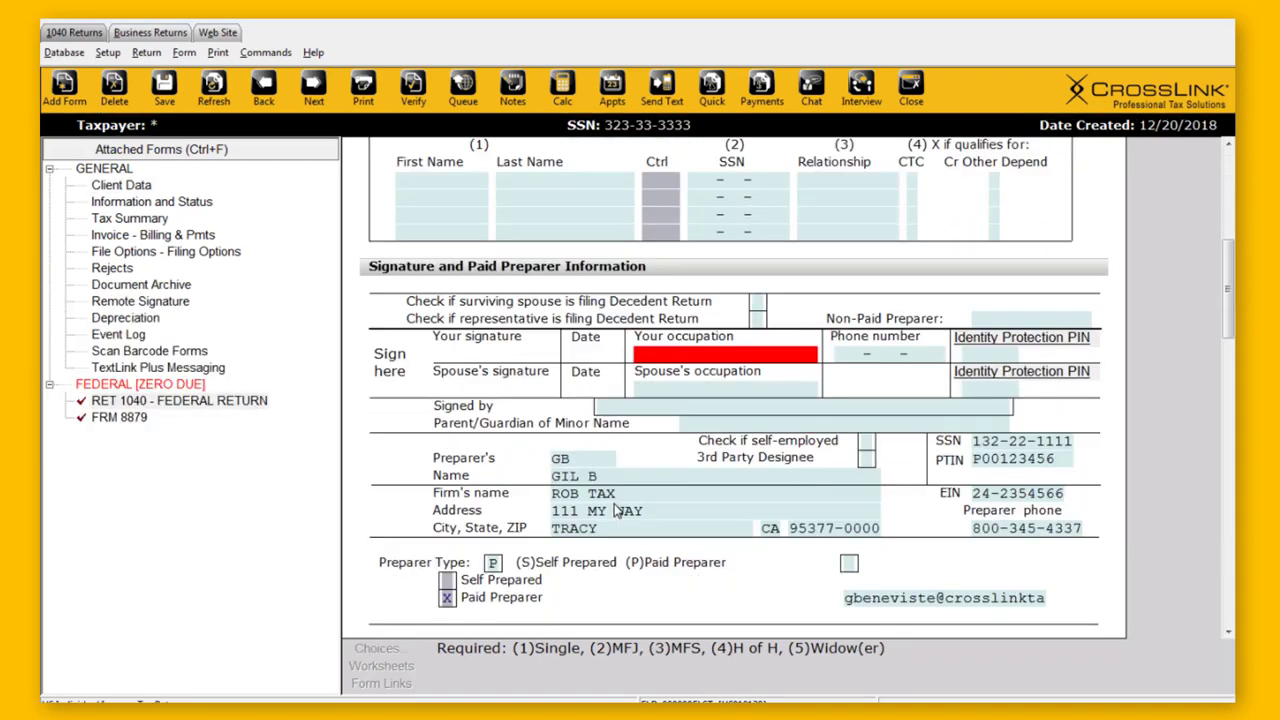
{"action": "left_click", "coordinate": [624, 386]}
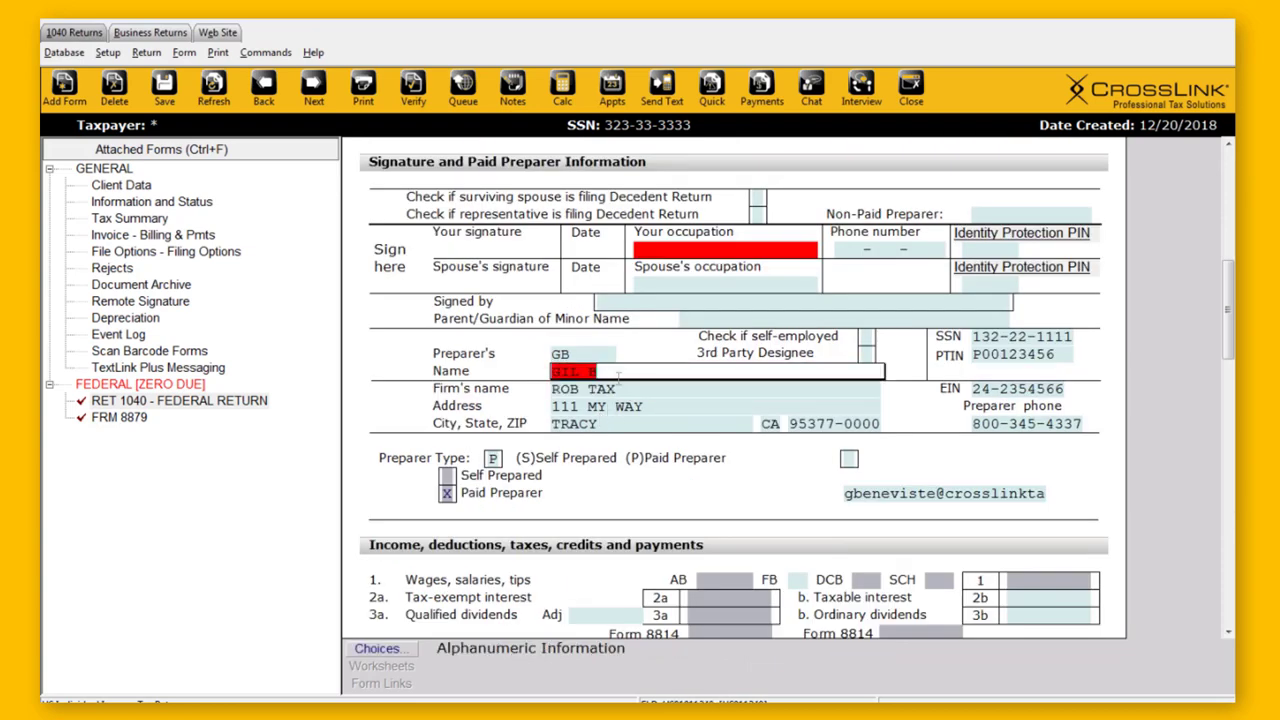
{"action": "left_click", "coordinate": [621, 395]}
{"action": "key", "text": "Return"}
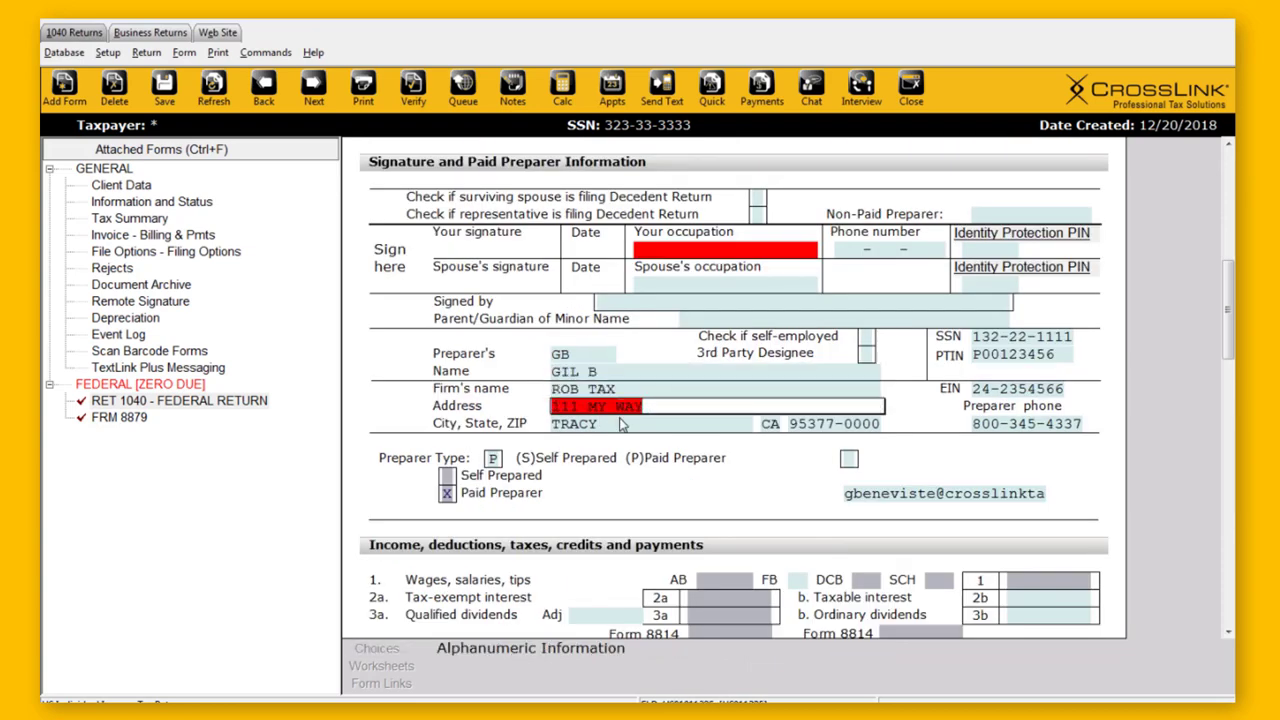
{"action": "left_click", "coordinate": [621, 424]}
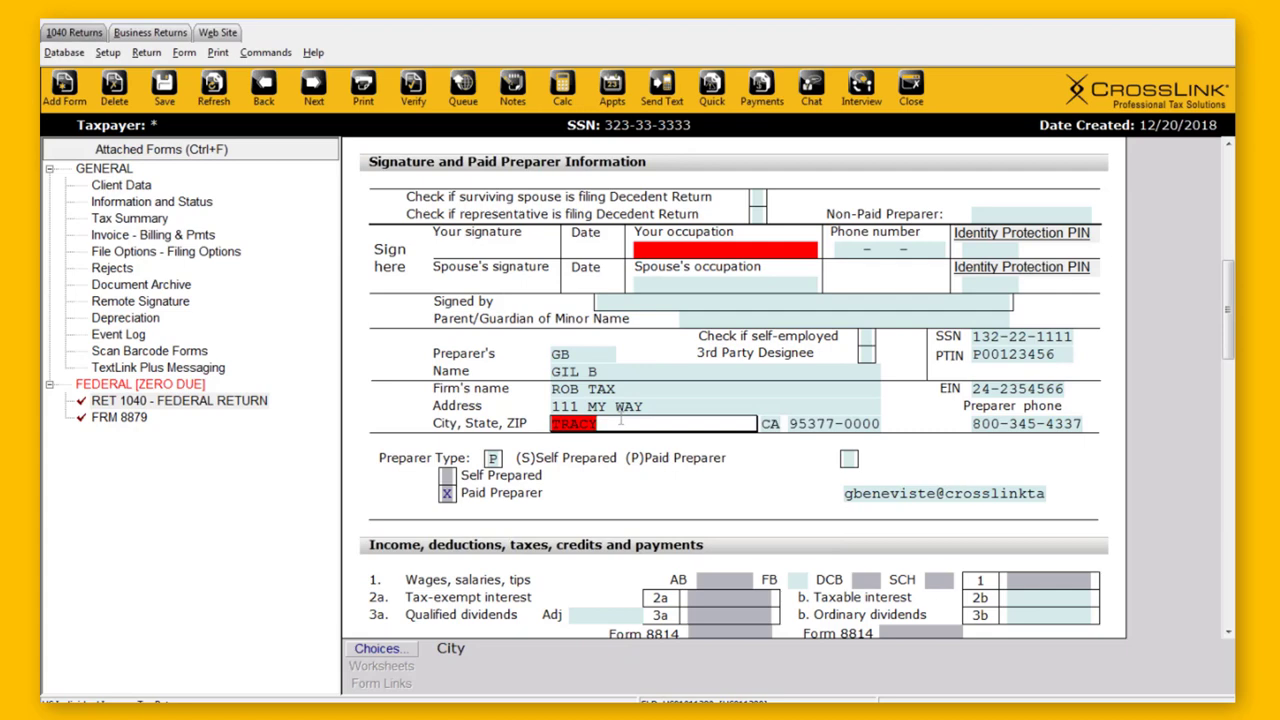
{"action": "scroll", "coordinate": [621, 424], "scroll_direction": "up", "scroll_amount": 8}
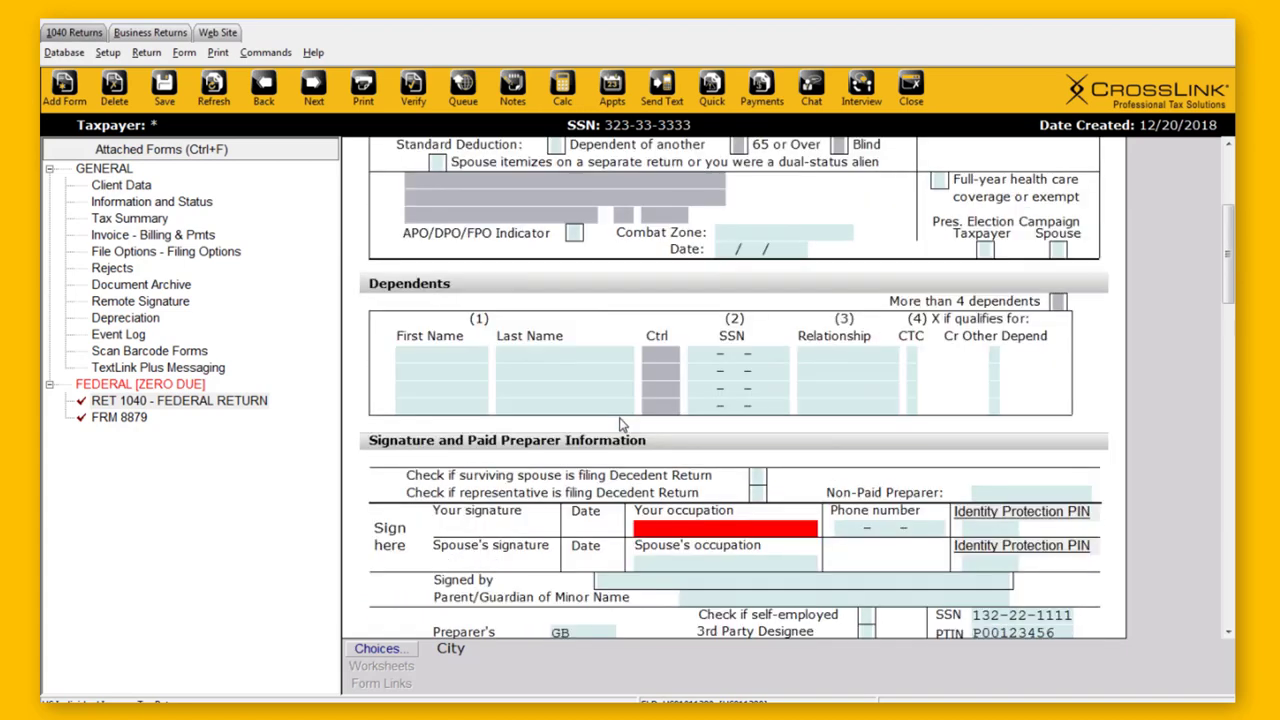
{"action": "left_click", "coordinate": [126, 189]}
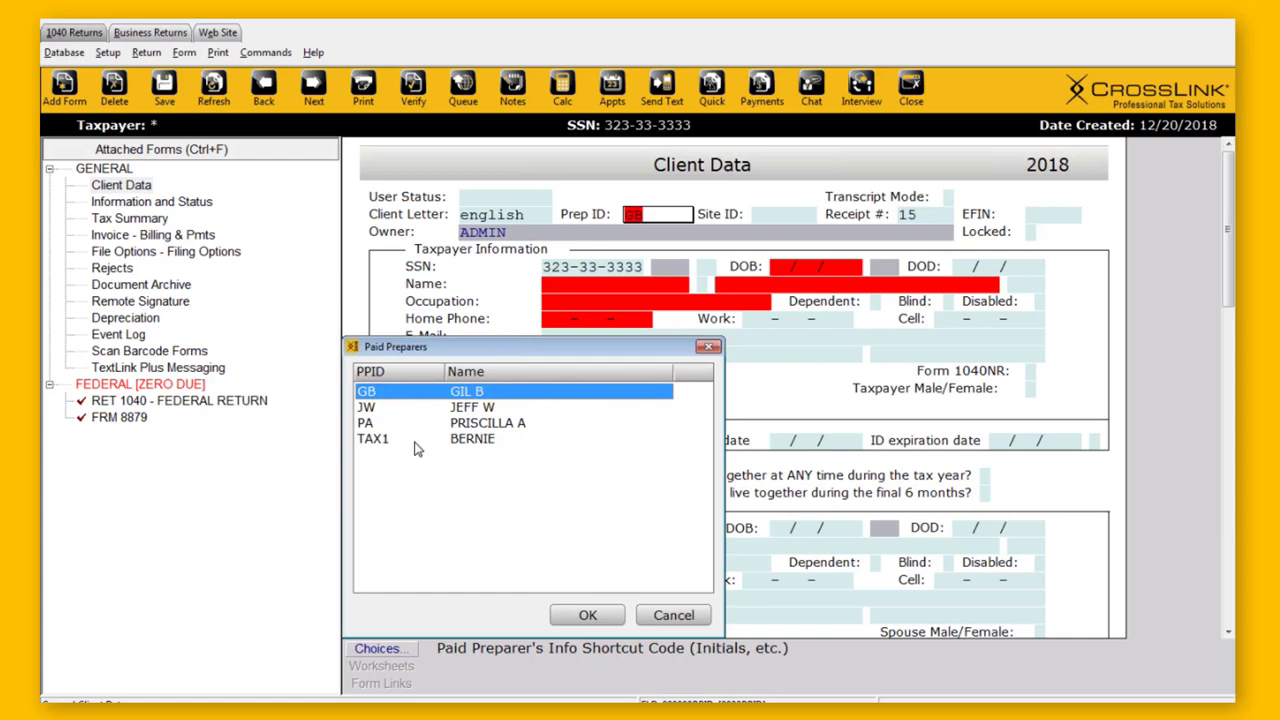
Review the Paid Preparers list under the Database menu and close it, keeping Prep ID as GB.
{"action": "left_click", "coordinate": [708, 346]}
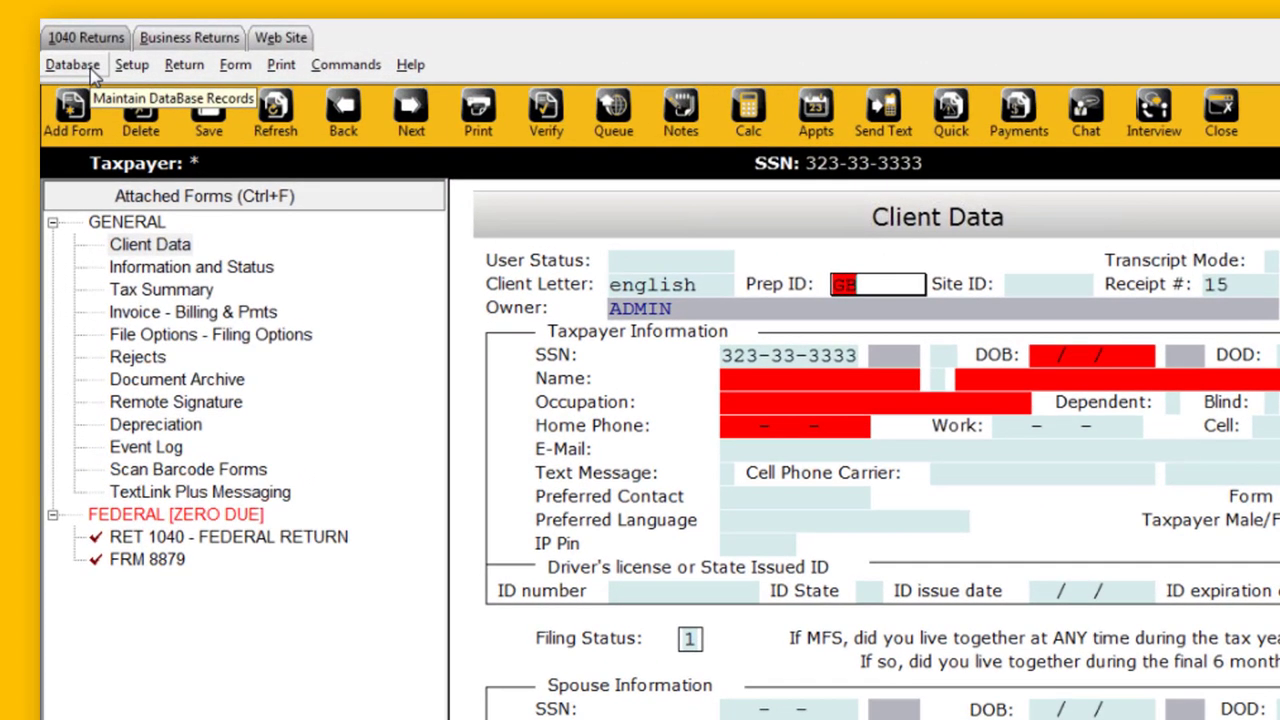
{"action": "left_click", "coordinate": [74, 66]}
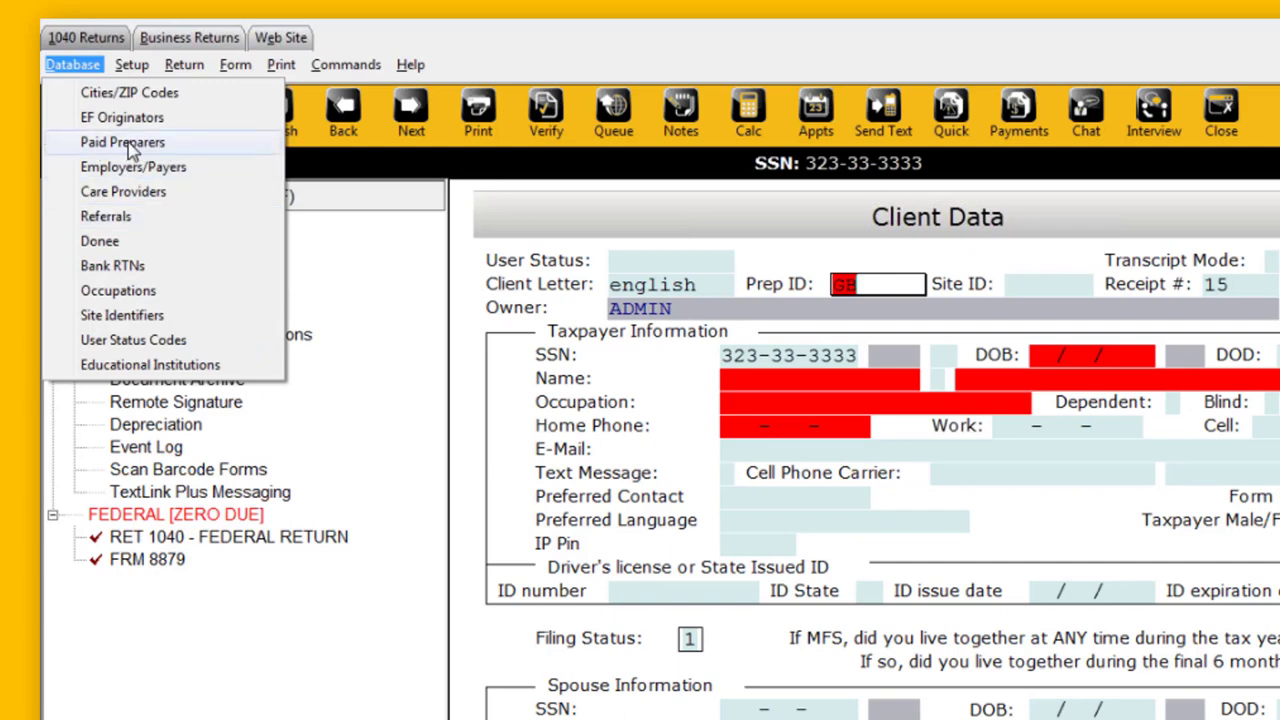
{"action": "left_click", "coordinate": [128, 146]}
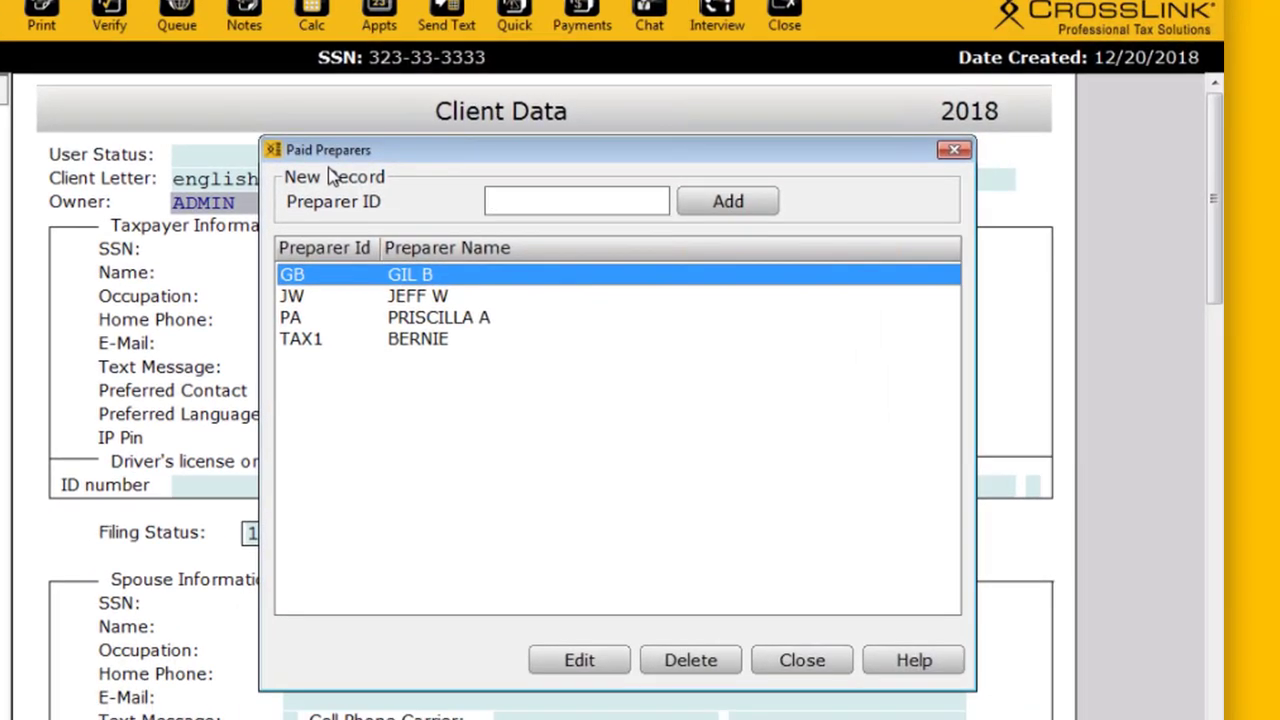
{"action": "left_click", "coordinate": [953, 153]}
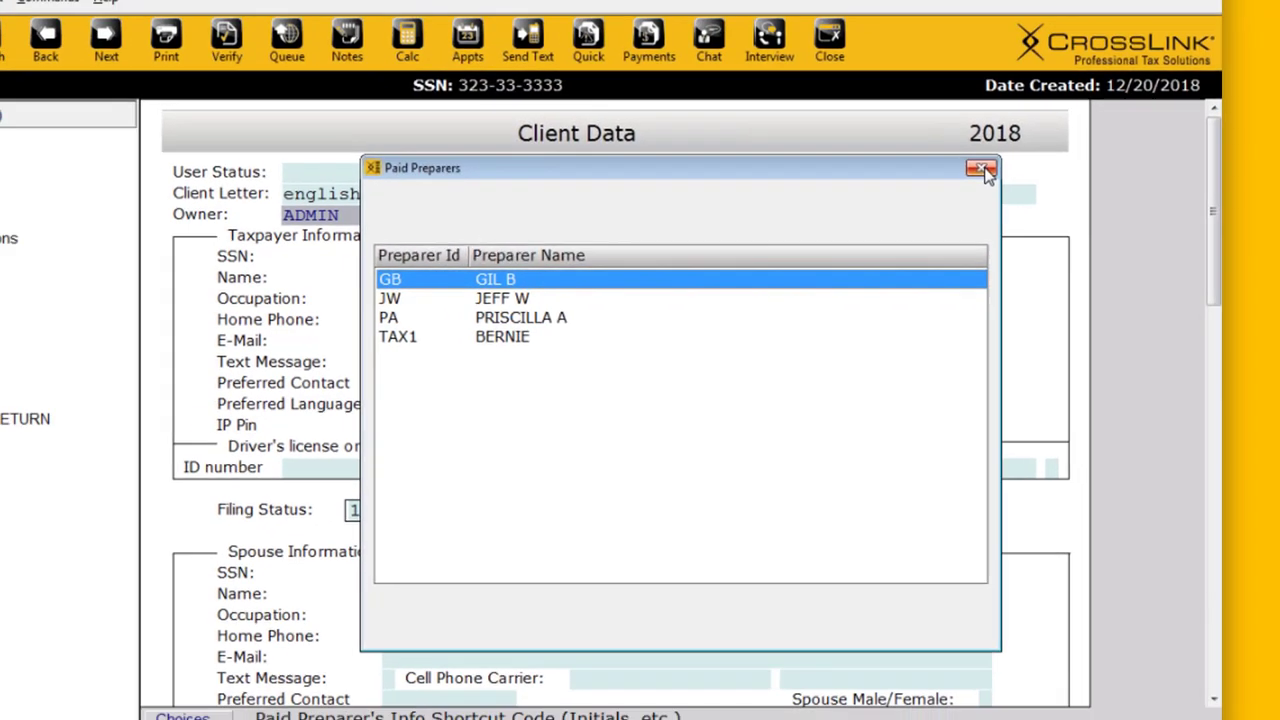
{"action": "left_click", "coordinate": [953, 151]}
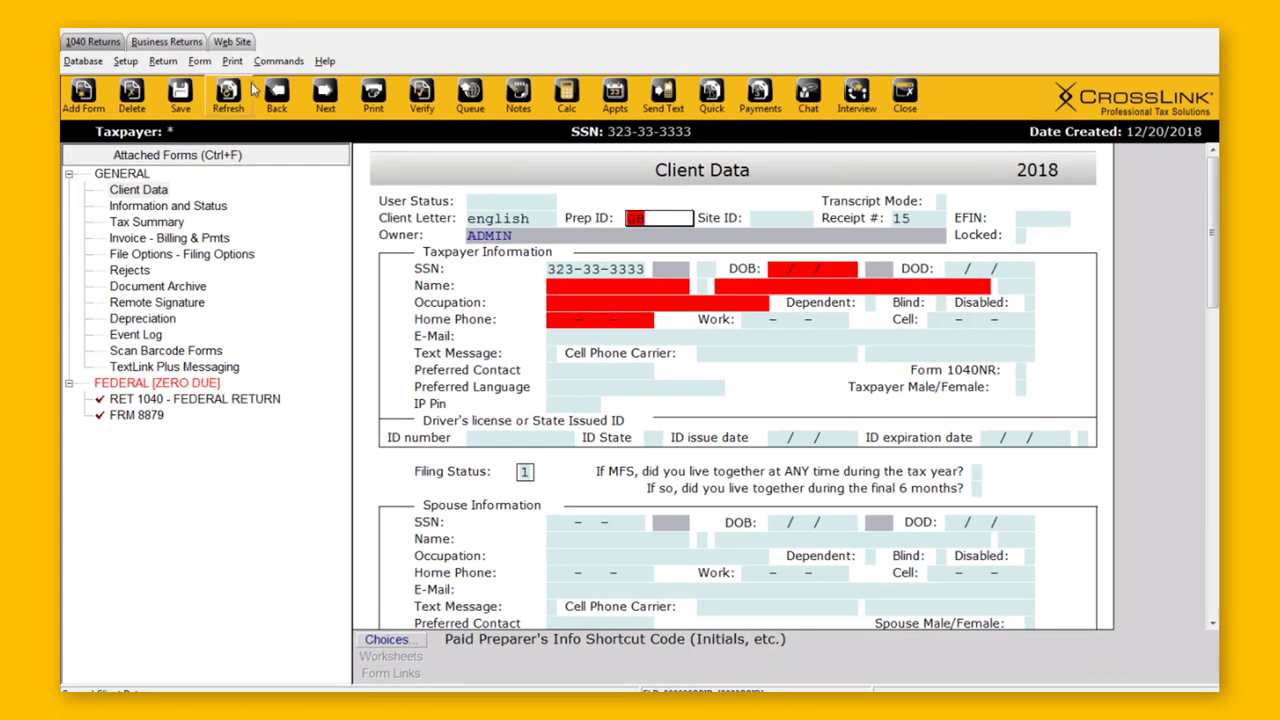
{"action": "left_click", "coordinate": [100, 62]}
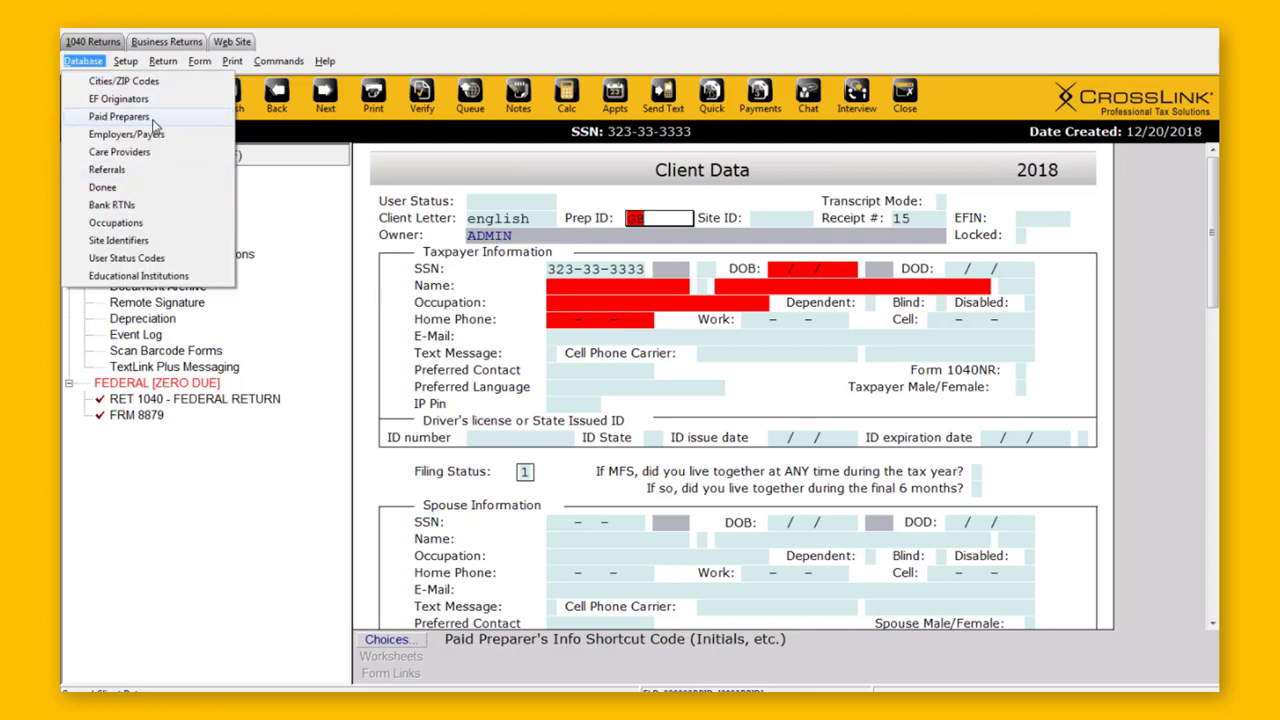
{"action": "left_click", "coordinate": [657, 216]}
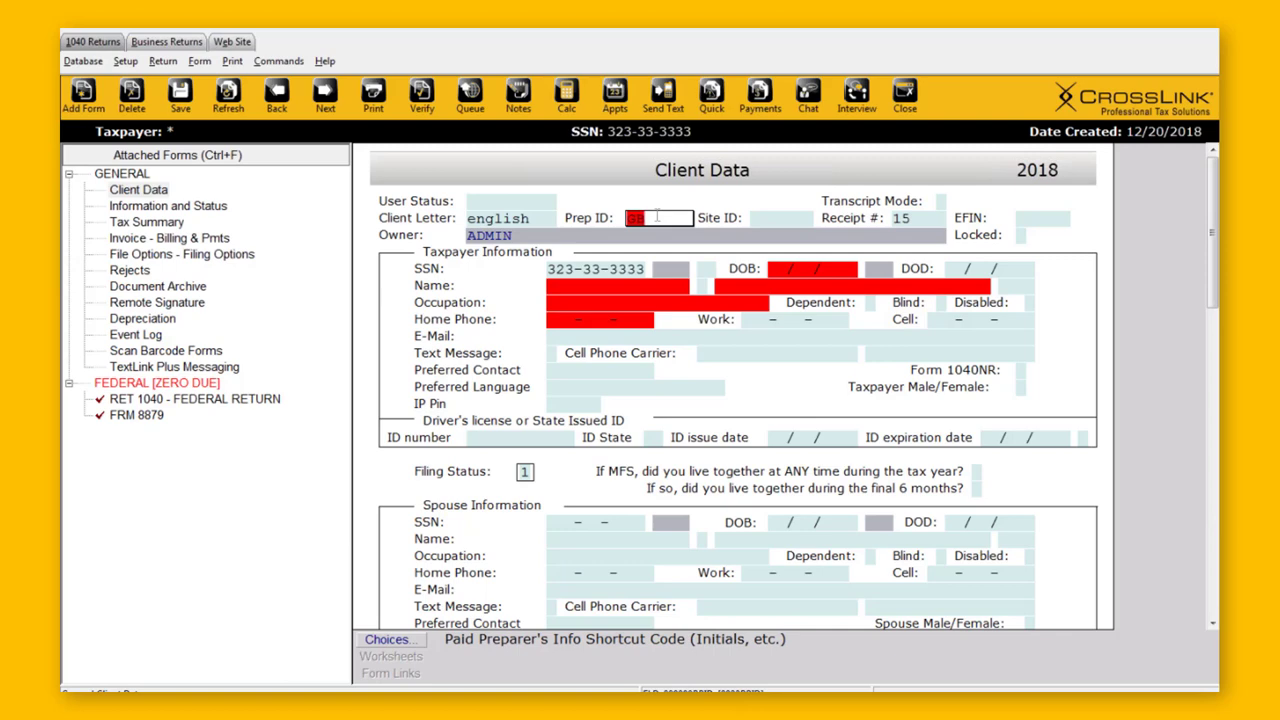
{"action": "left_click", "coordinate": [605, 270]}
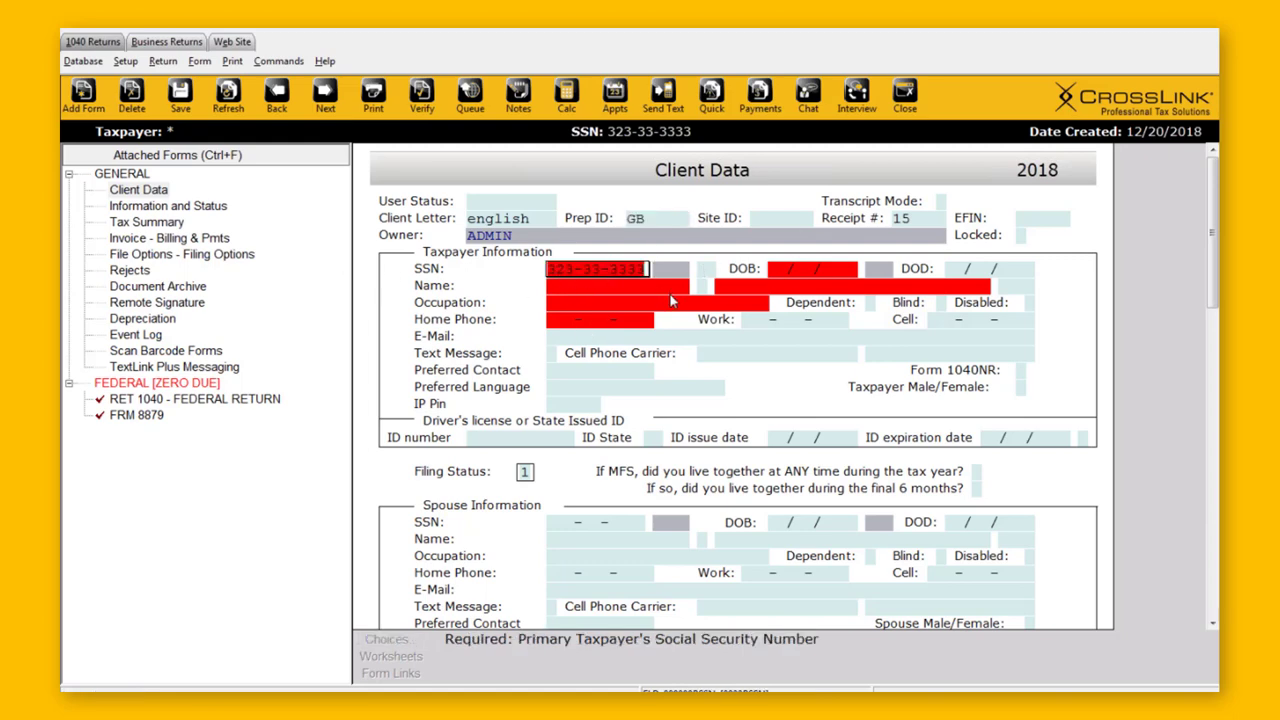
Enter the taxpayer's birth date 05/05/1980 and their first and last names.
{"action": "left_click", "coordinate": [770, 271]}
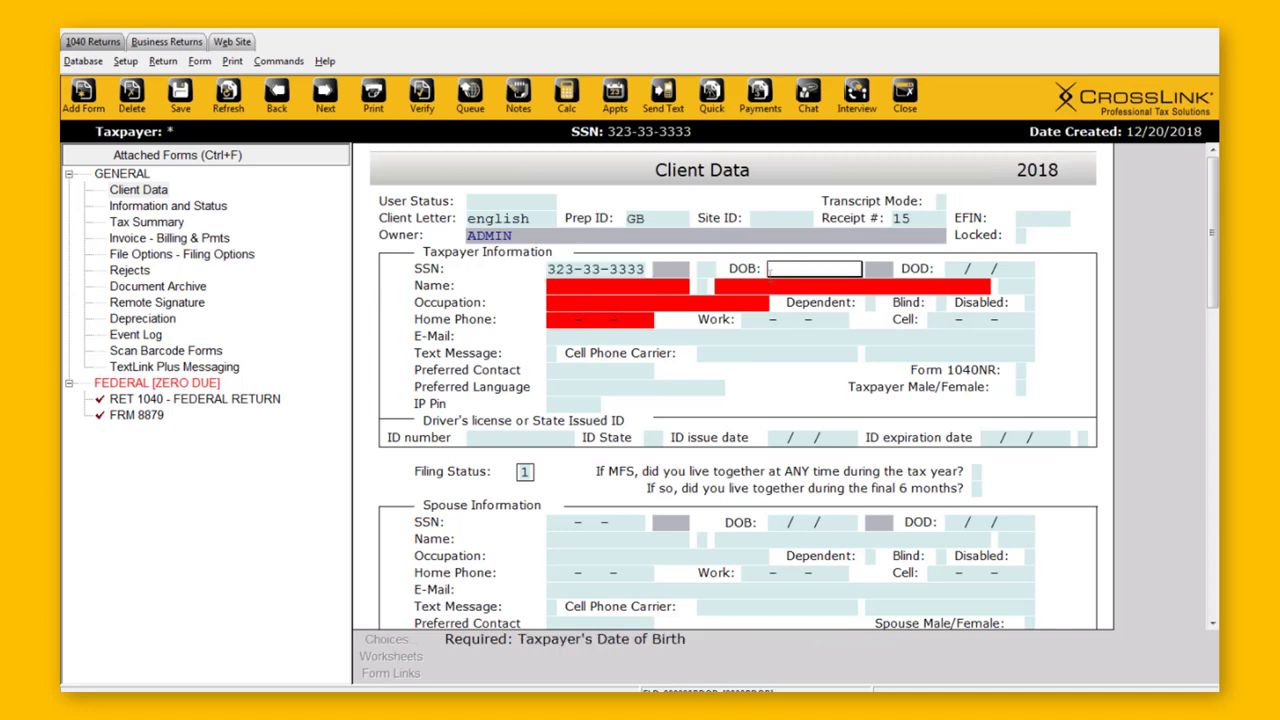
{"action": "type", "text": "05/05/1980"}
{"action": "key", "text": "Tab"}
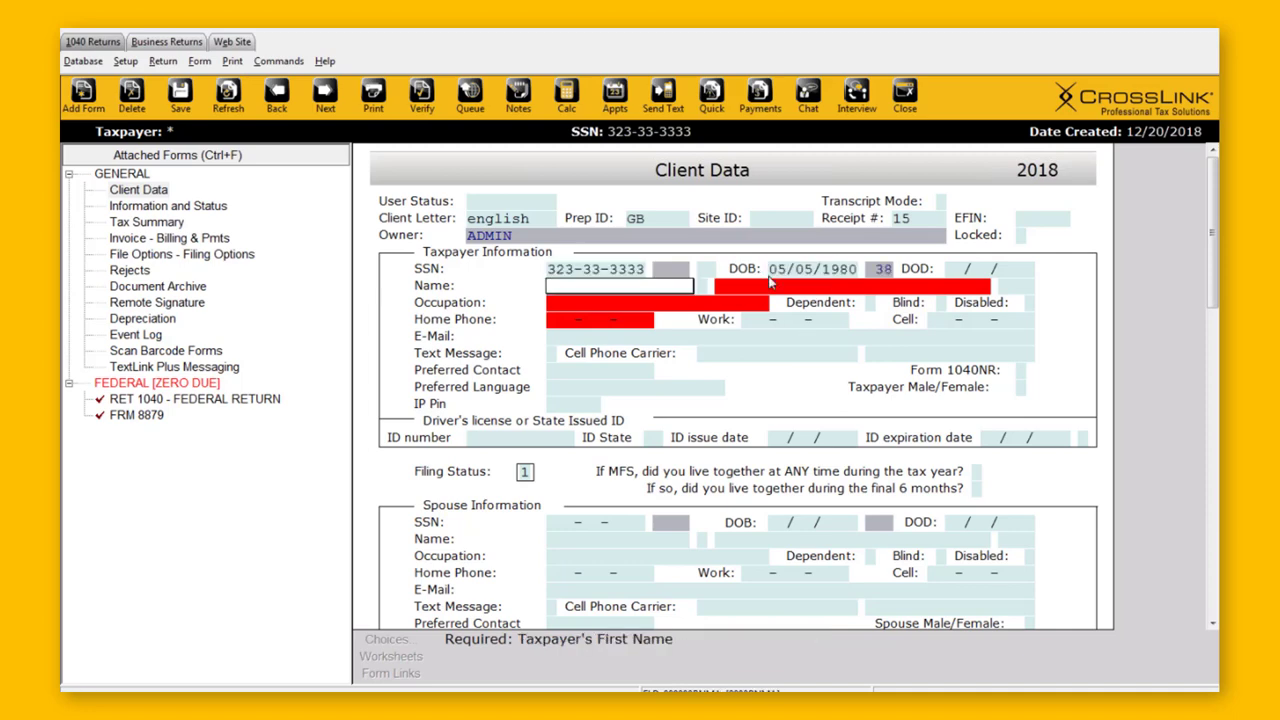
{"action": "type", "text": "BOB"}
{"action": "type", "text": "BRE"}
{"action": "key", "text": "Tab"}
{"action": "key", "text": "Tab"}
{"action": "type", "text": "APELLIDO"}
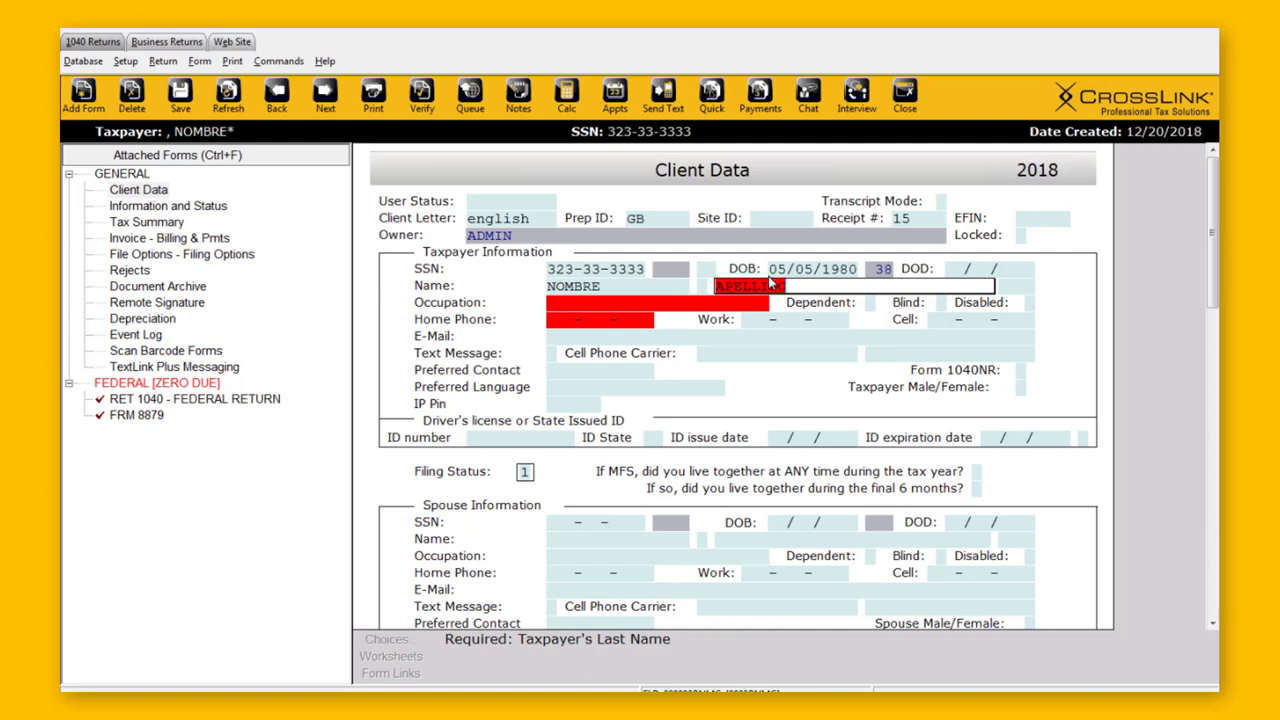
{"action": "key", "text": "Tab"}
{"action": "key", "text": "Tab"}
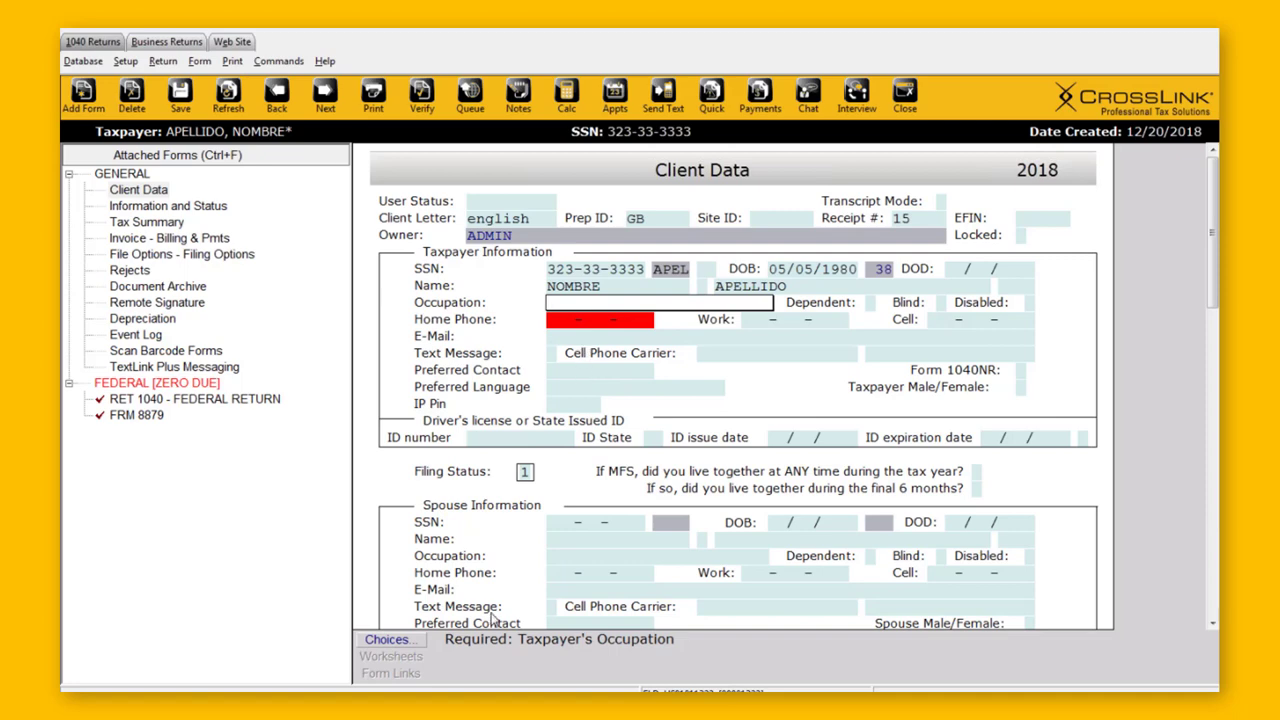
Set the taxpayer's occupation to MANAGER from the Occupations list.
{"action": "left_click", "coordinate": [408, 644]}
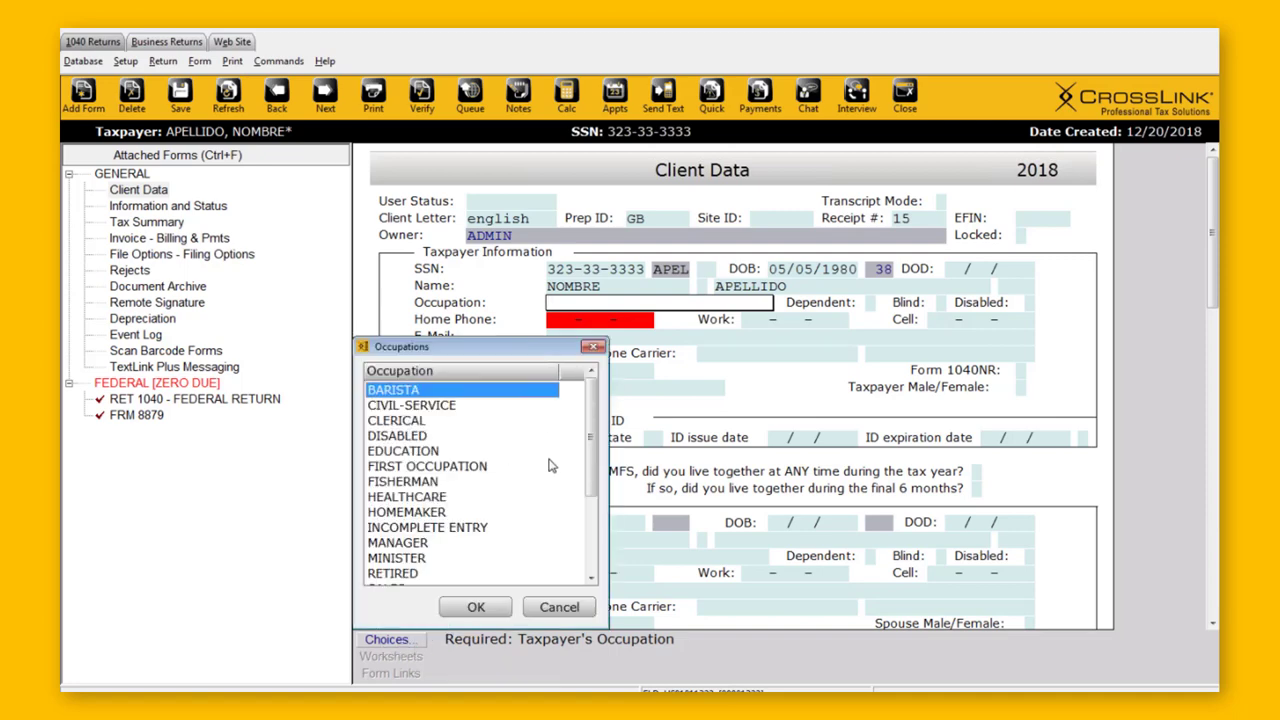
{"action": "left_click_drag", "start_coordinate": [590, 468], "coordinate": [590, 378]}
{"action": "left_click", "coordinate": [558, 607]}
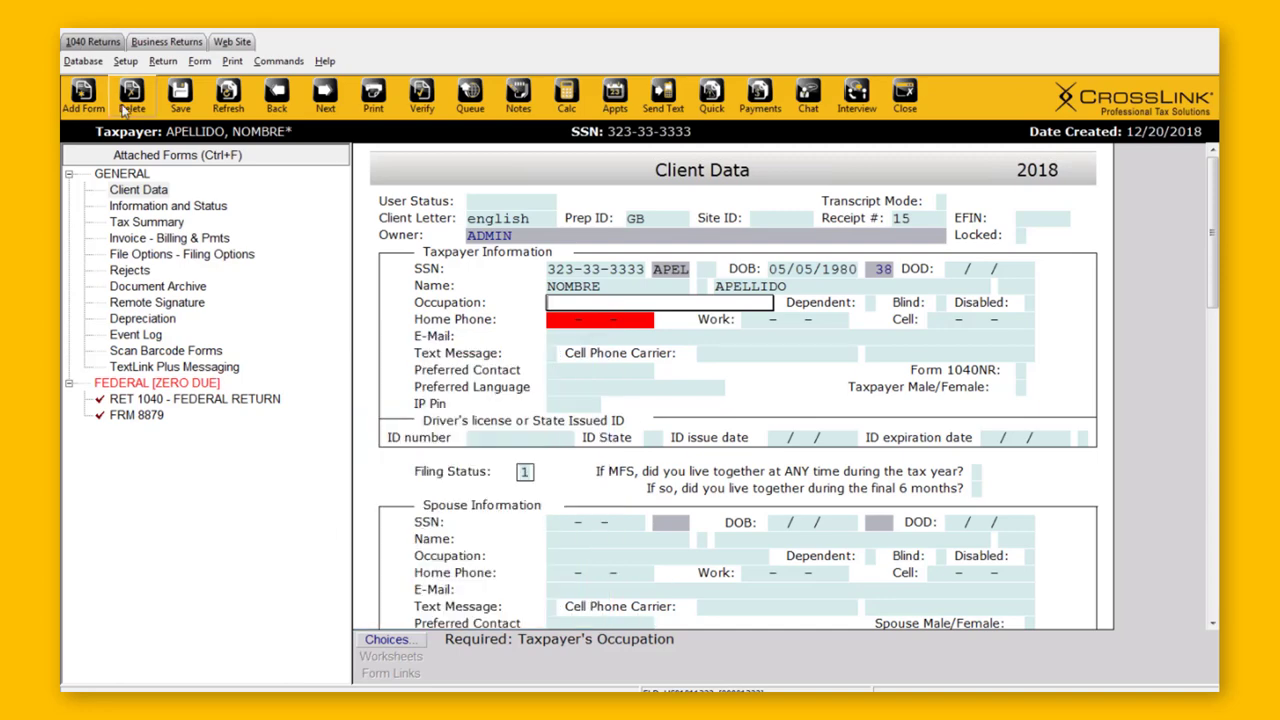
{"action": "left_click", "coordinate": [80, 62]}
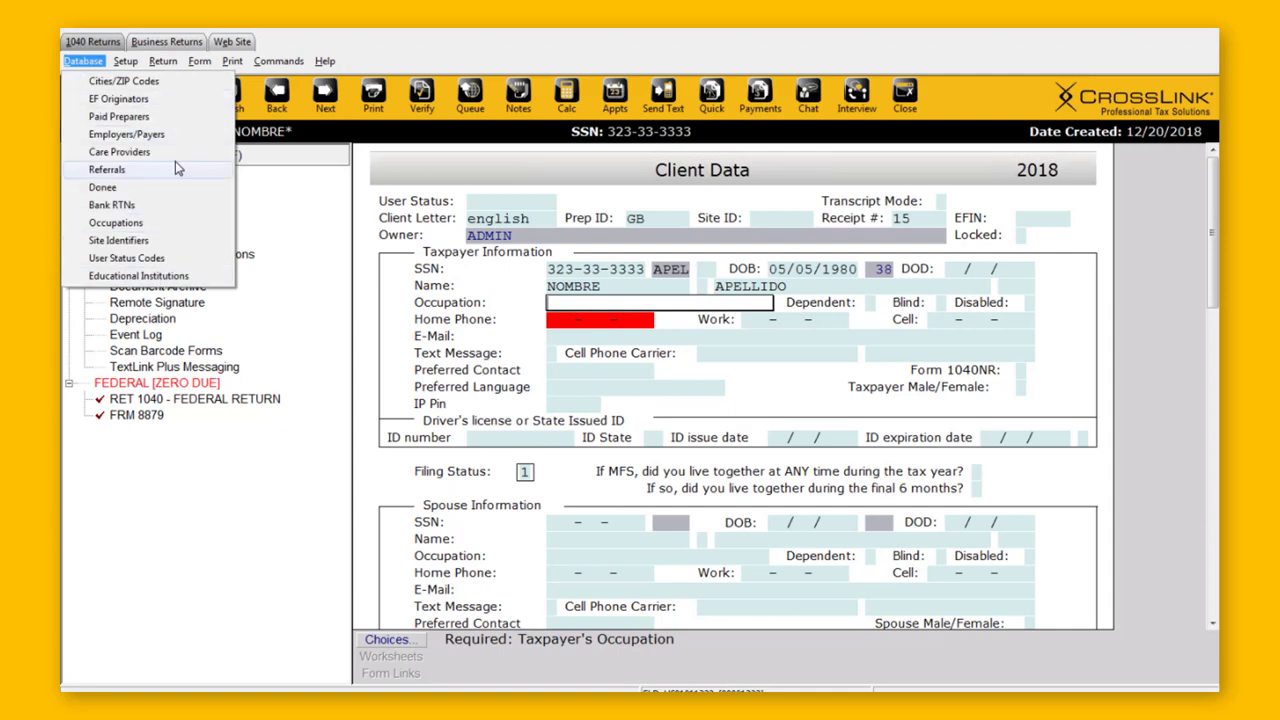
{"action": "key", "text": "Escape"}
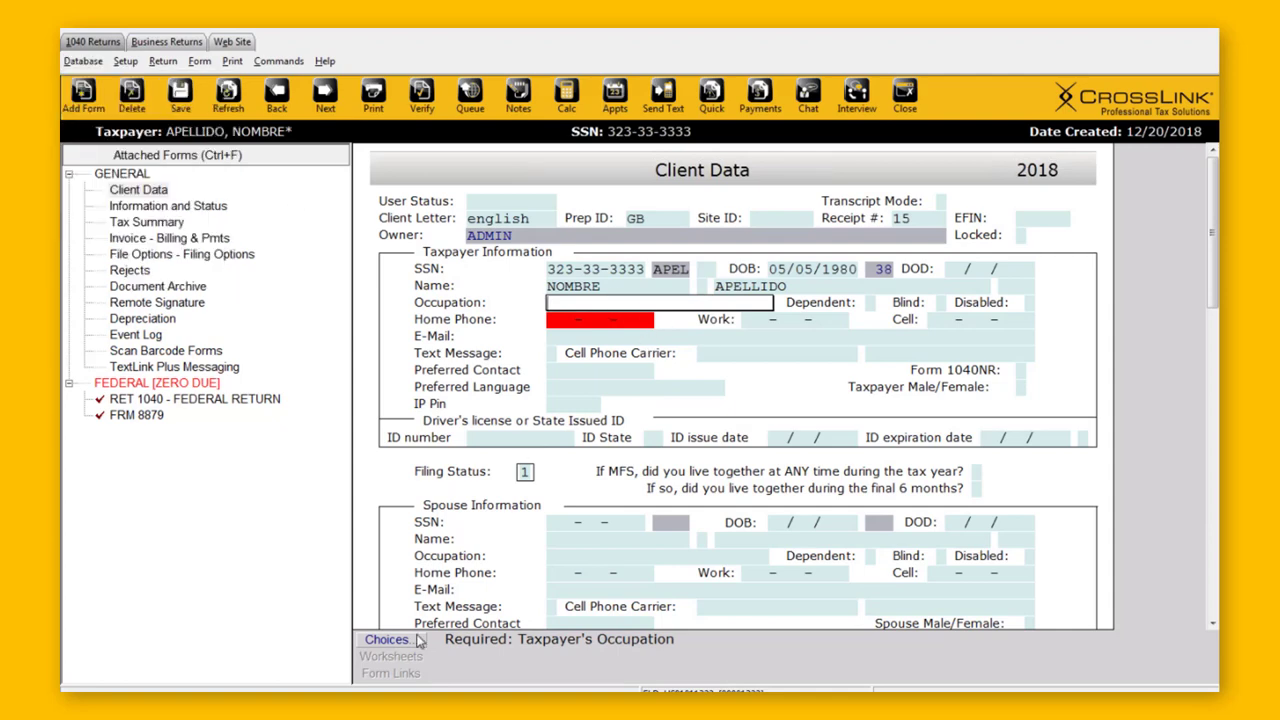
{"action": "left_click", "coordinate": [414, 638]}
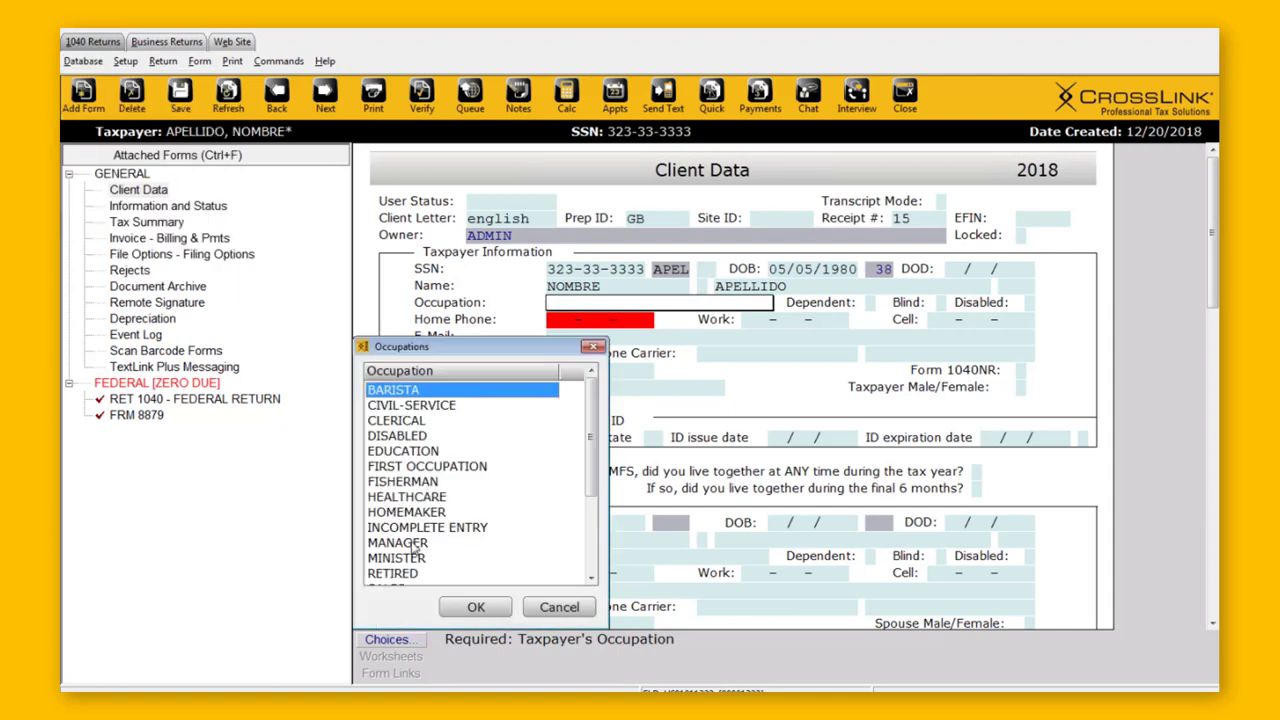
{"action": "left_click", "coordinate": [404, 544]}
{"action": "left_click", "coordinate": [486, 607]}
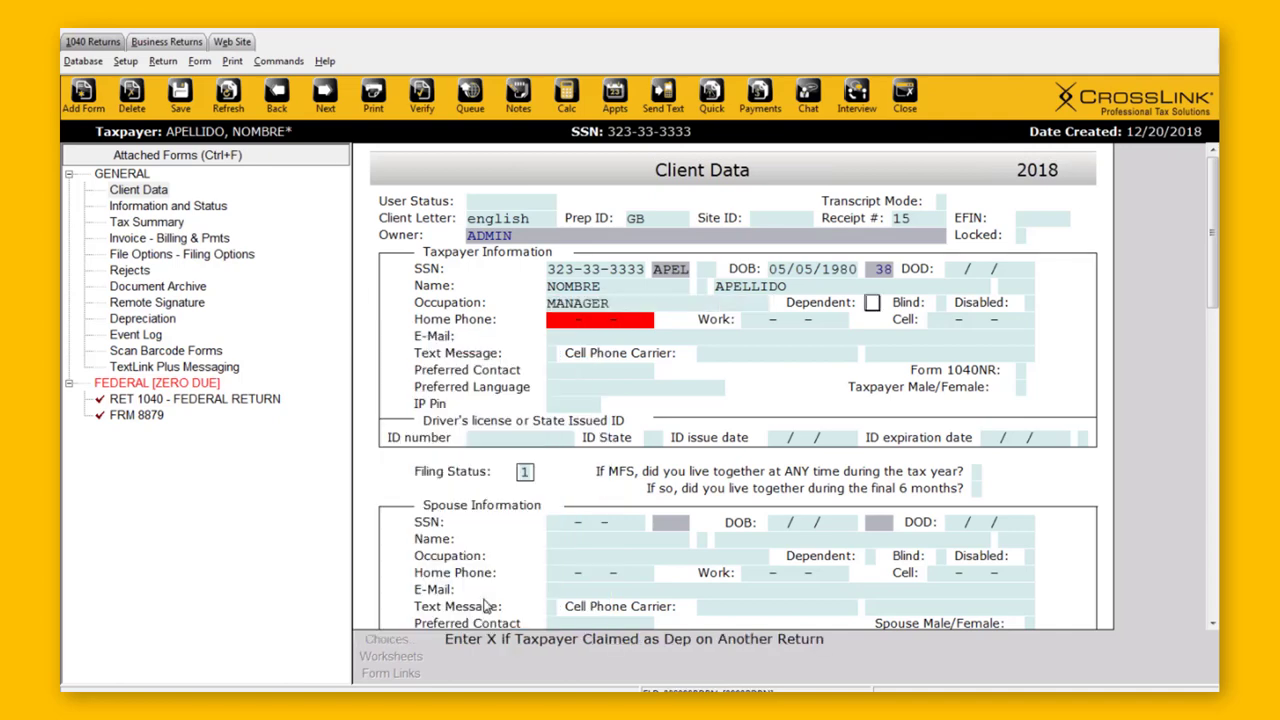
{"action": "left_click", "coordinate": [552, 320]}
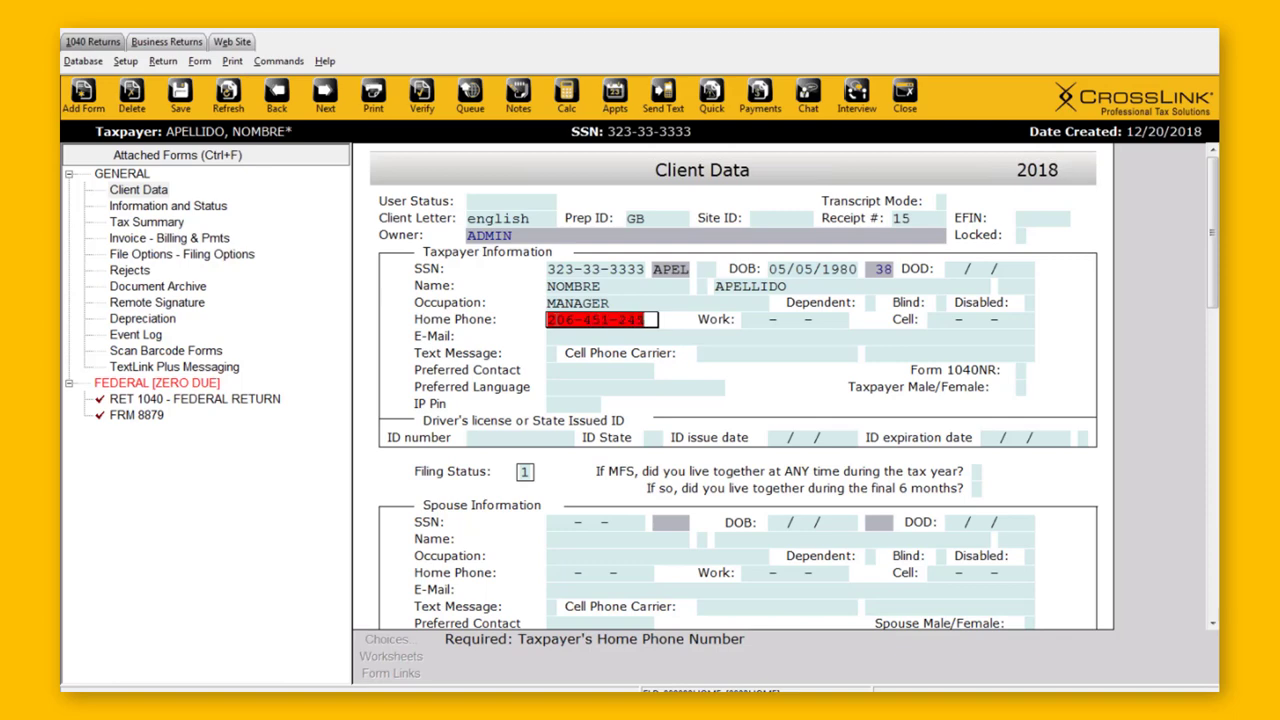
Enter the taxpayer's home phone and cell phone numbers on Client Data.
{"action": "key", "text": "Tab"}
{"action": "key", "text": "Tab"}
{"action": "key", "text": "Tab"}
{"action": "key", "text": "shift+Tab"}
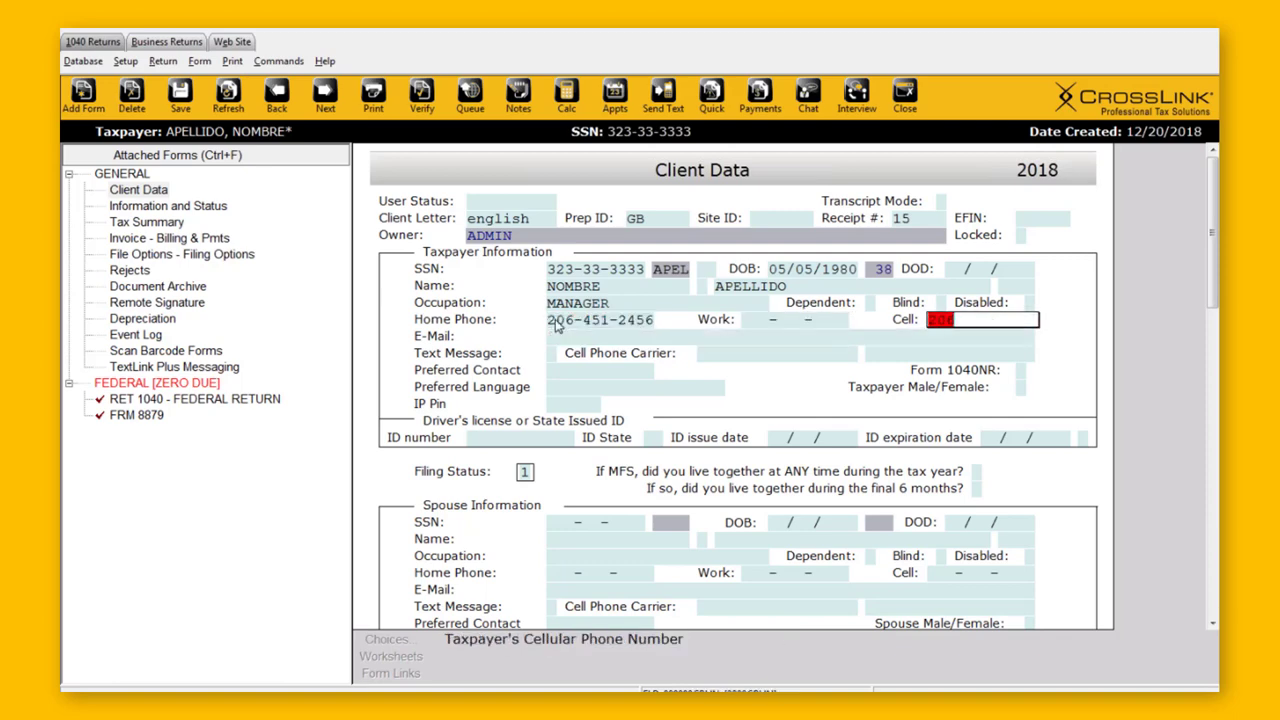
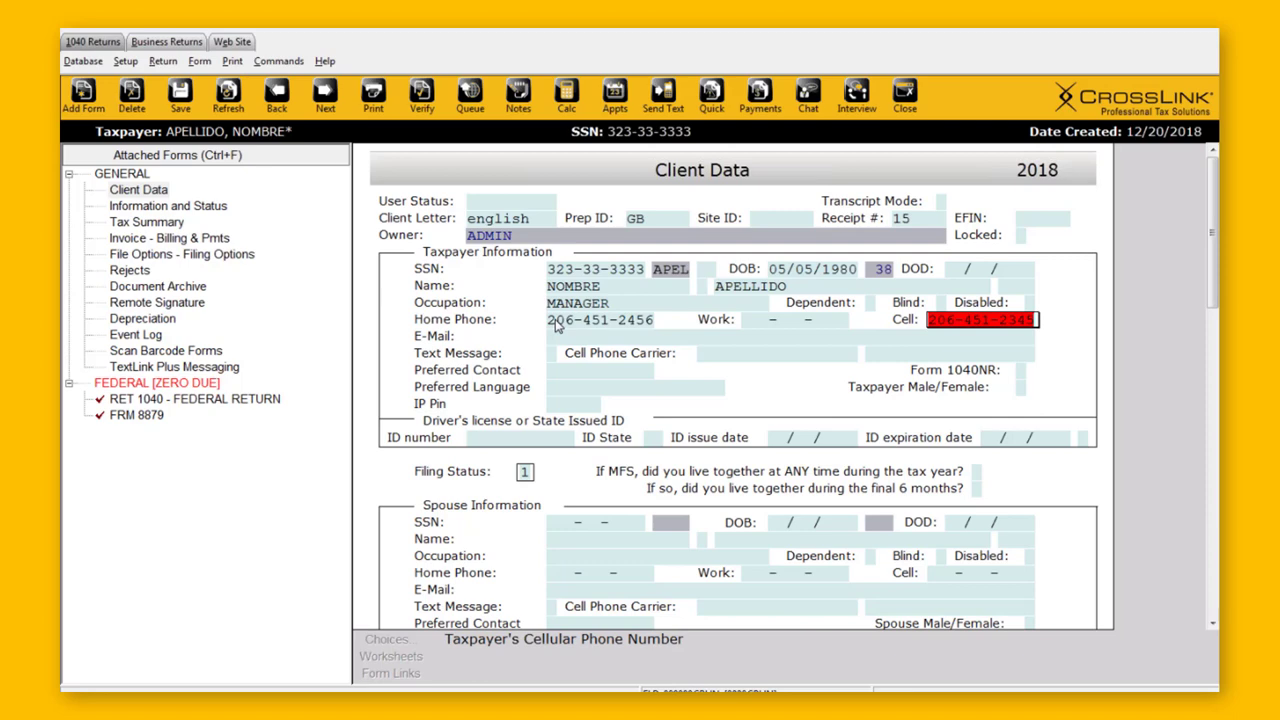
{"action": "key", "text": "Tab"}
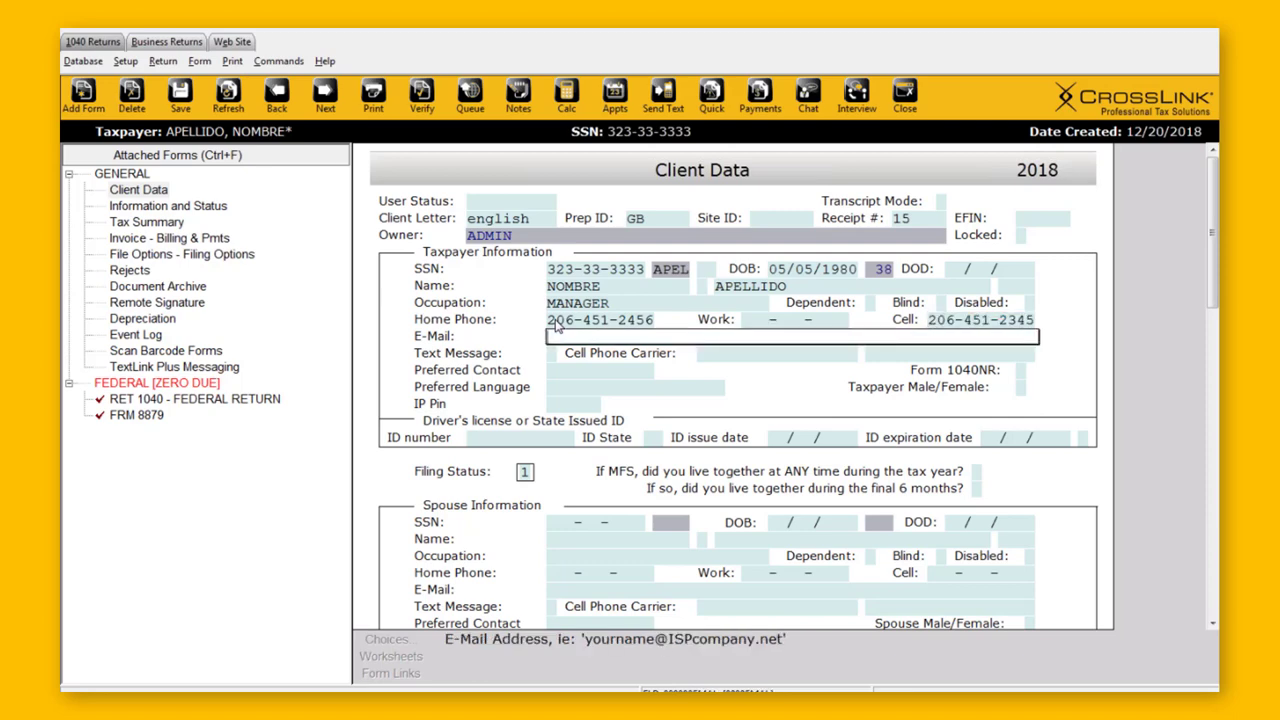
{"action": "left_click", "coordinate": [942, 321]}
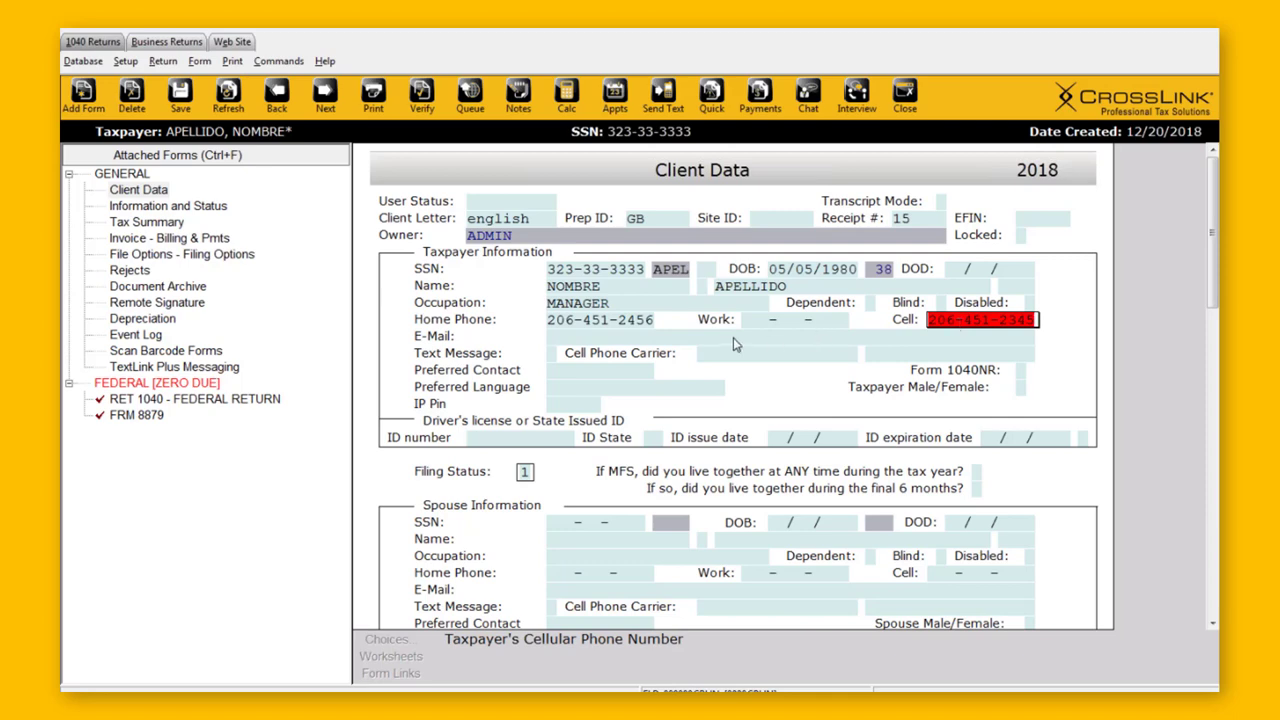
Enter the taxpayer's e-mail address and mark X for text-message consent.
{"action": "left_click", "coordinate": [662, 338]}
{"action": "type", "text": "email@email.com"}
{"action": "key", "text": "Tab"}
{"action": "key", "text": "x"}
{"action": "key", "text": "Tab"}
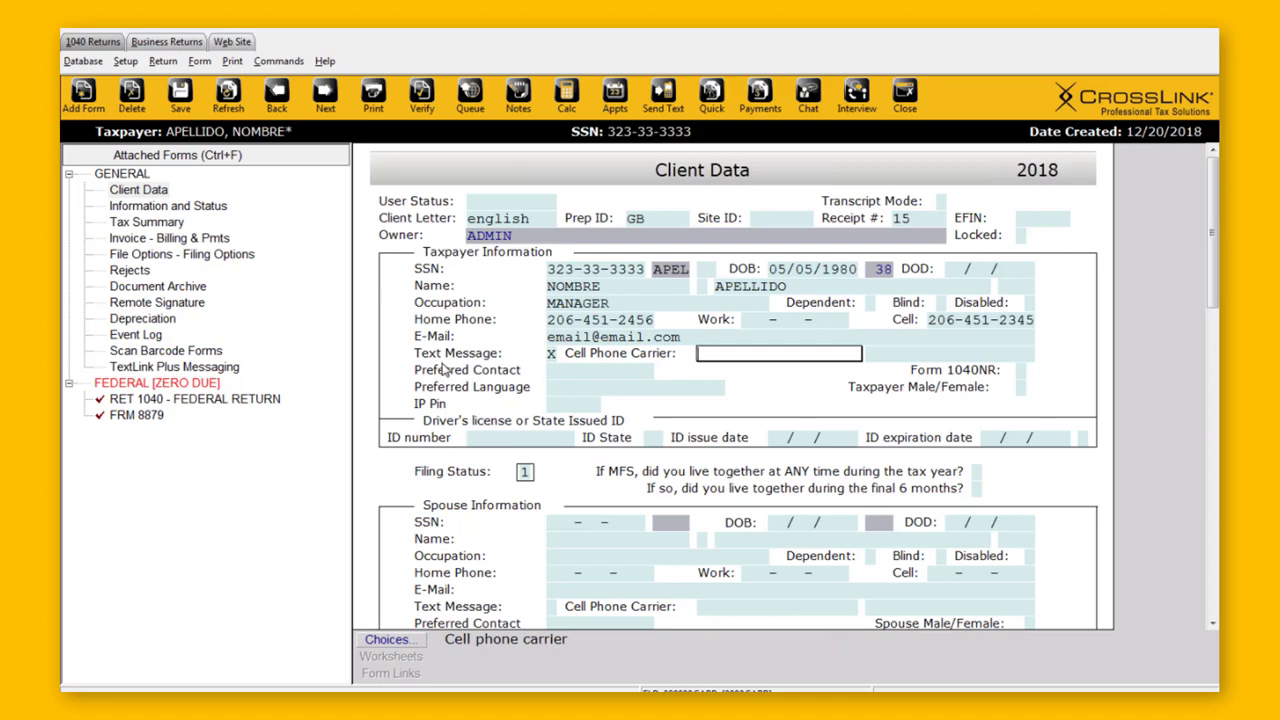
Mark Text Message with X and choose T-MOBILE as the cell phone carrier.
{"action": "left_click", "coordinate": [549, 356]}
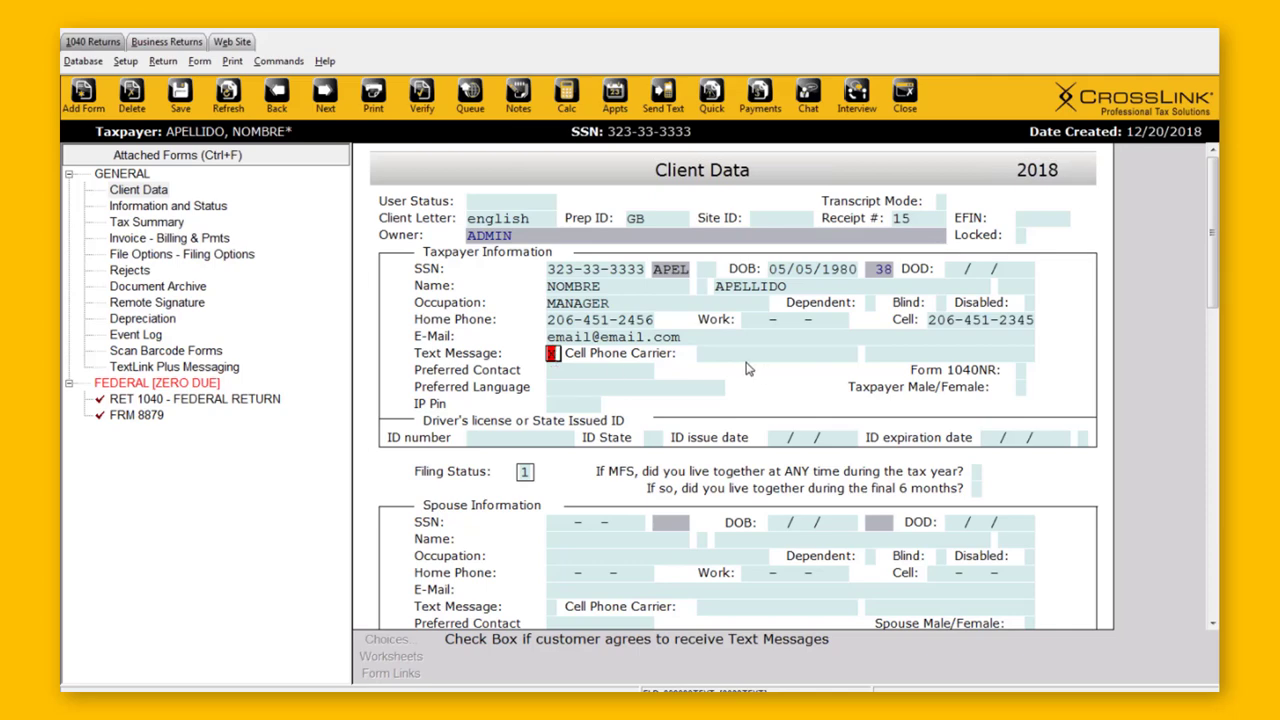
{"action": "type", "text": "X"}
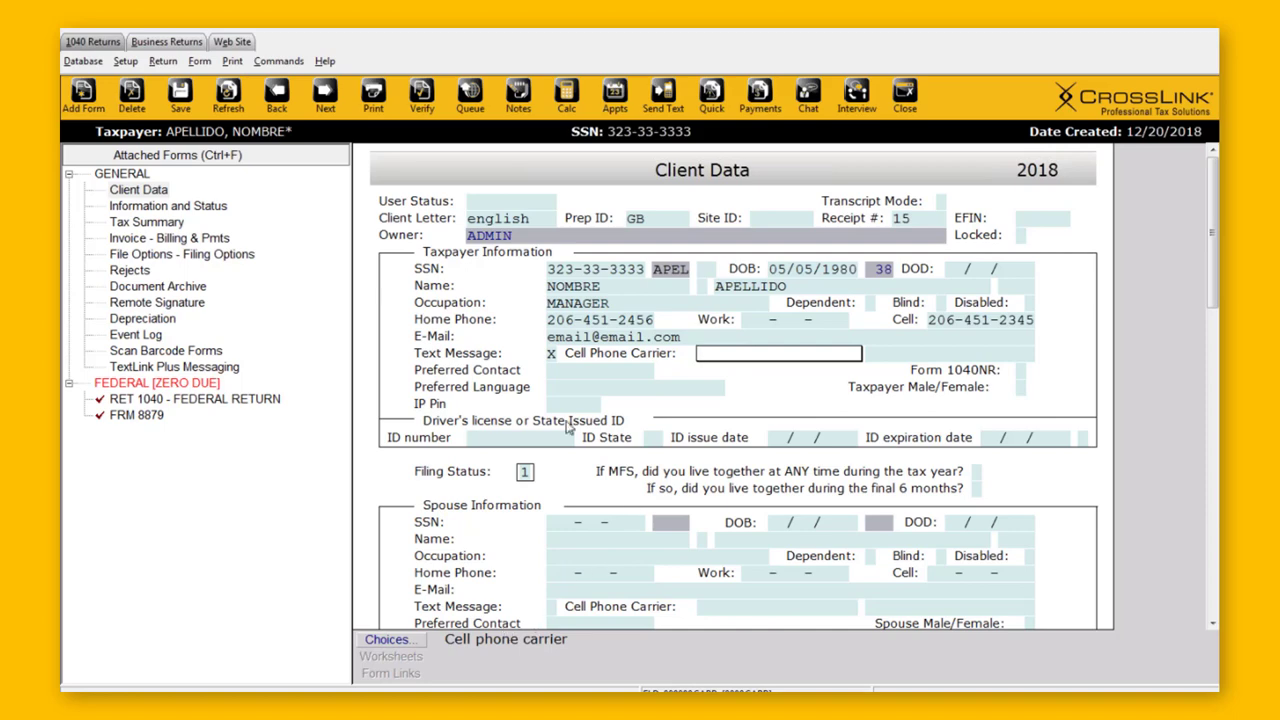
{"action": "left_click", "coordinate": [391, 639]}
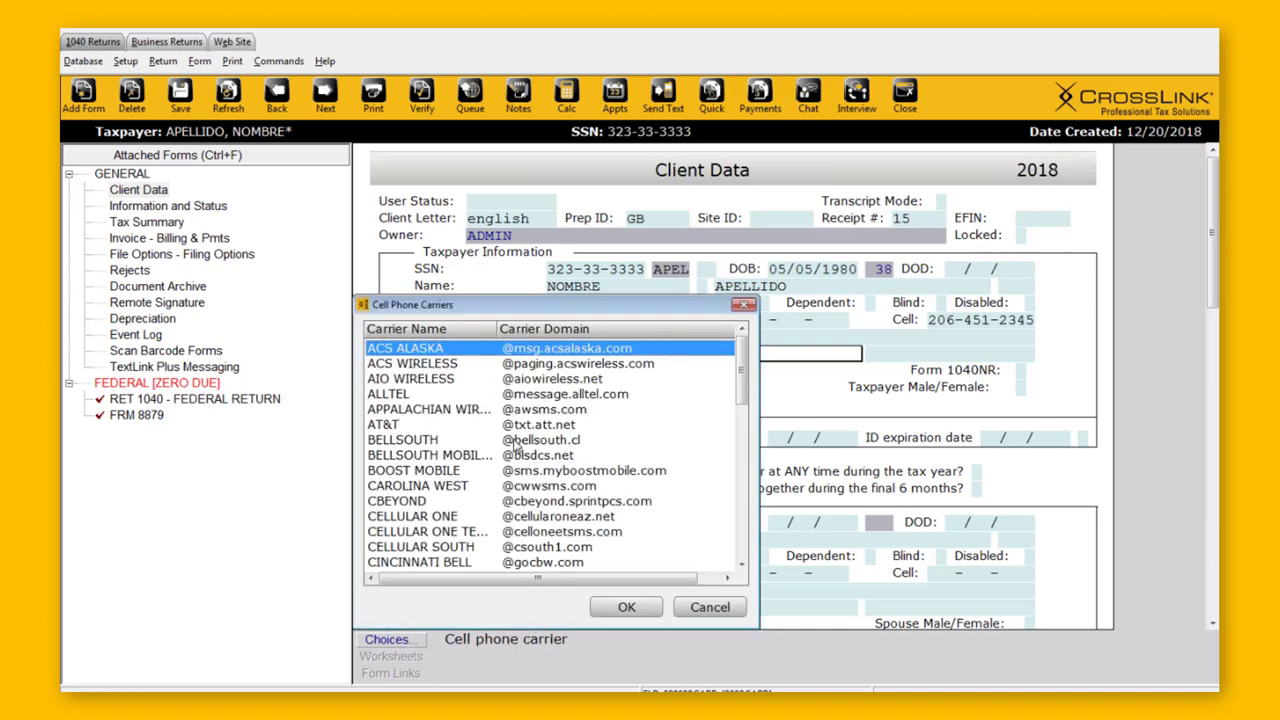
{"action": "left_click_drag", "start_coordinate": [744, 359], "coordinate": [737, 540]}
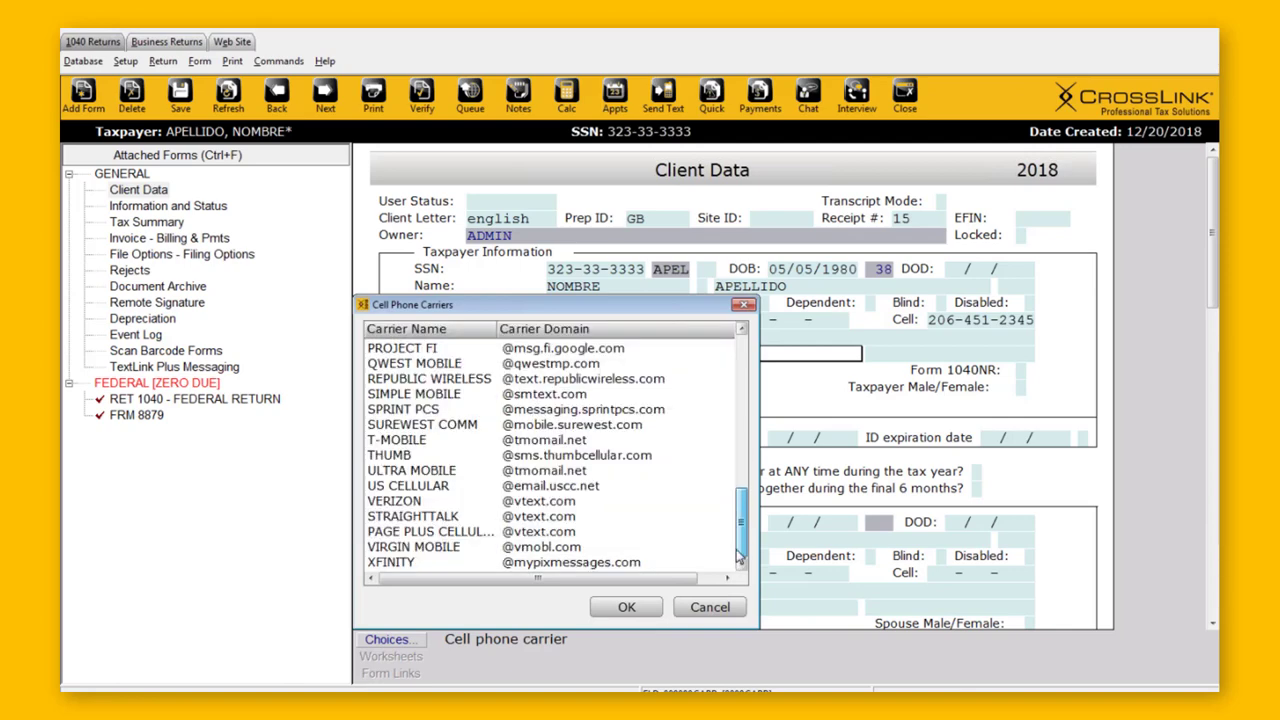
{"action": "left_click", "coordinate": [398, 442]}
{"action": "left_click", "coordinate": [626, 607]}
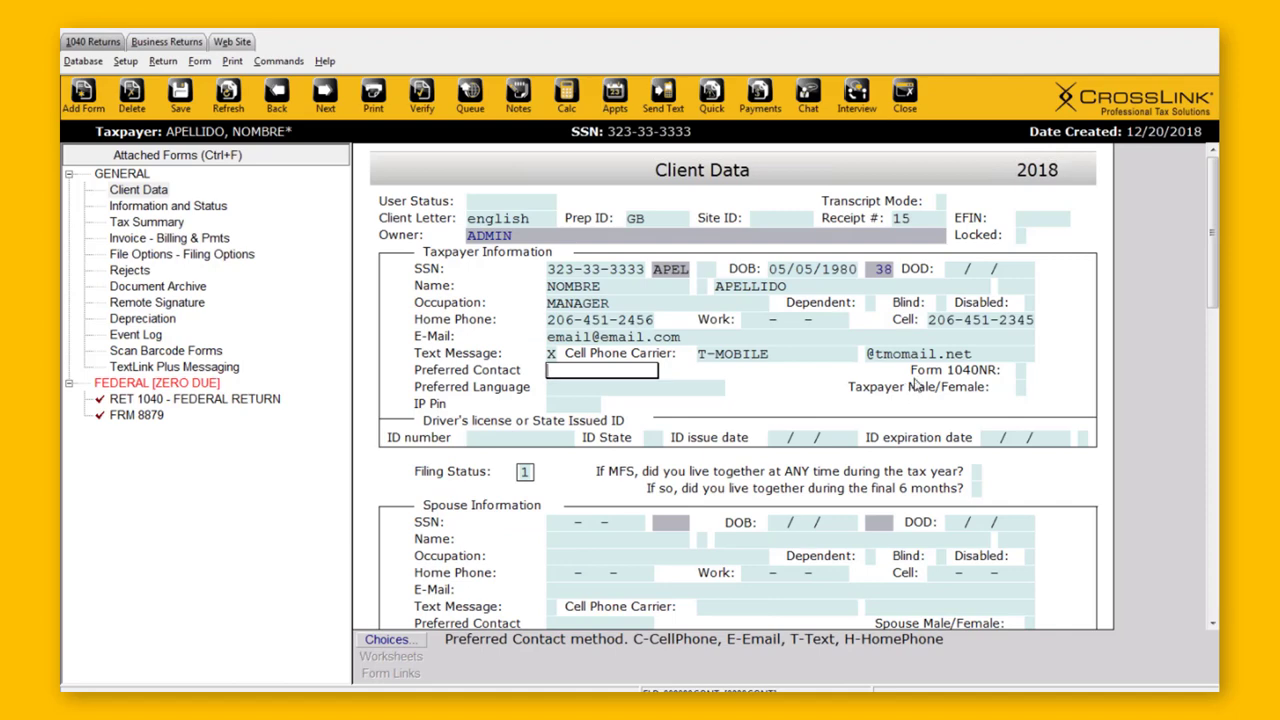
Re-mark the Text Message consent with X and revisit the cell carrier entry.
{"action": "left_click", "coordinate": [958, 322]}
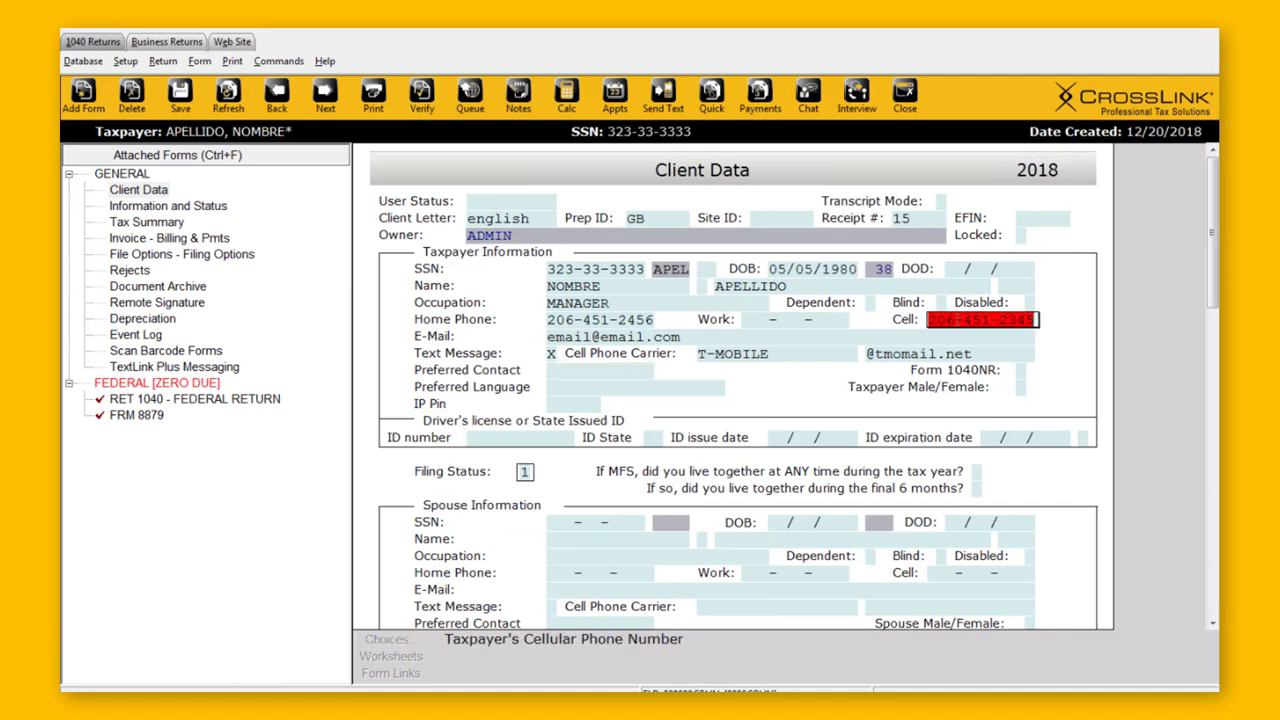
{"action": "left_click", "coordinate": [553, 357]}
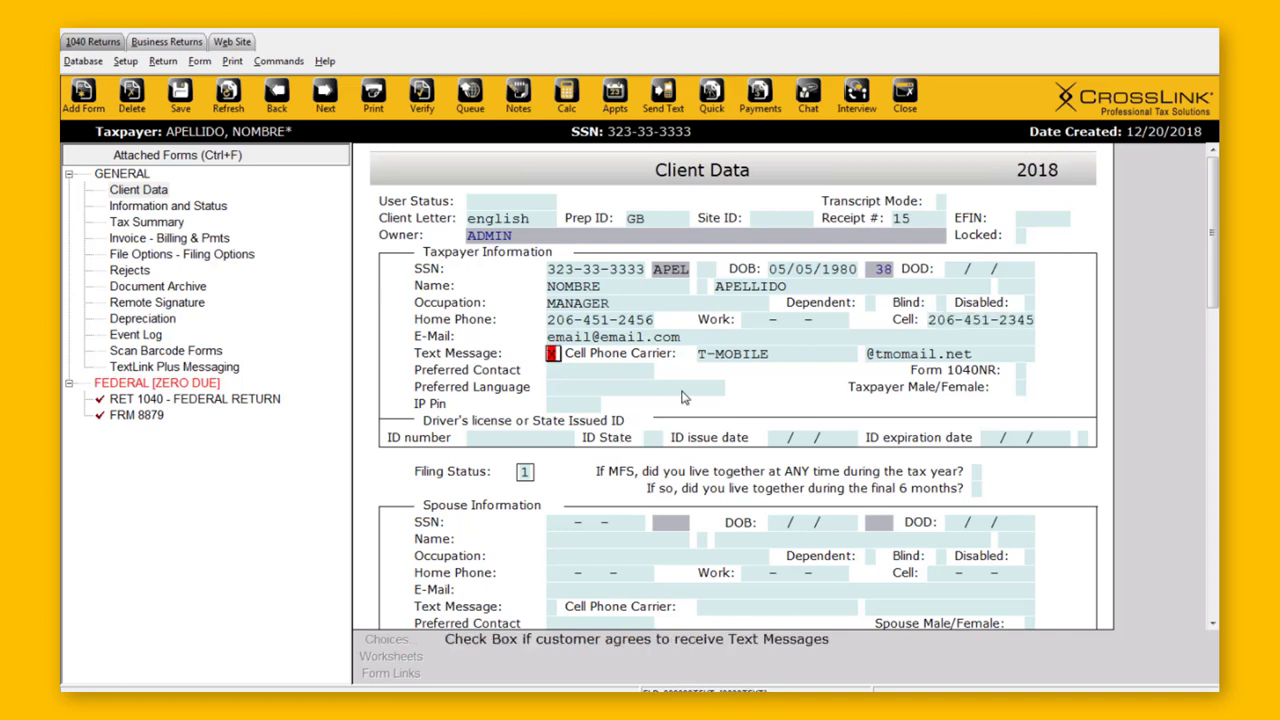
{"action": "type", "text": "x"}
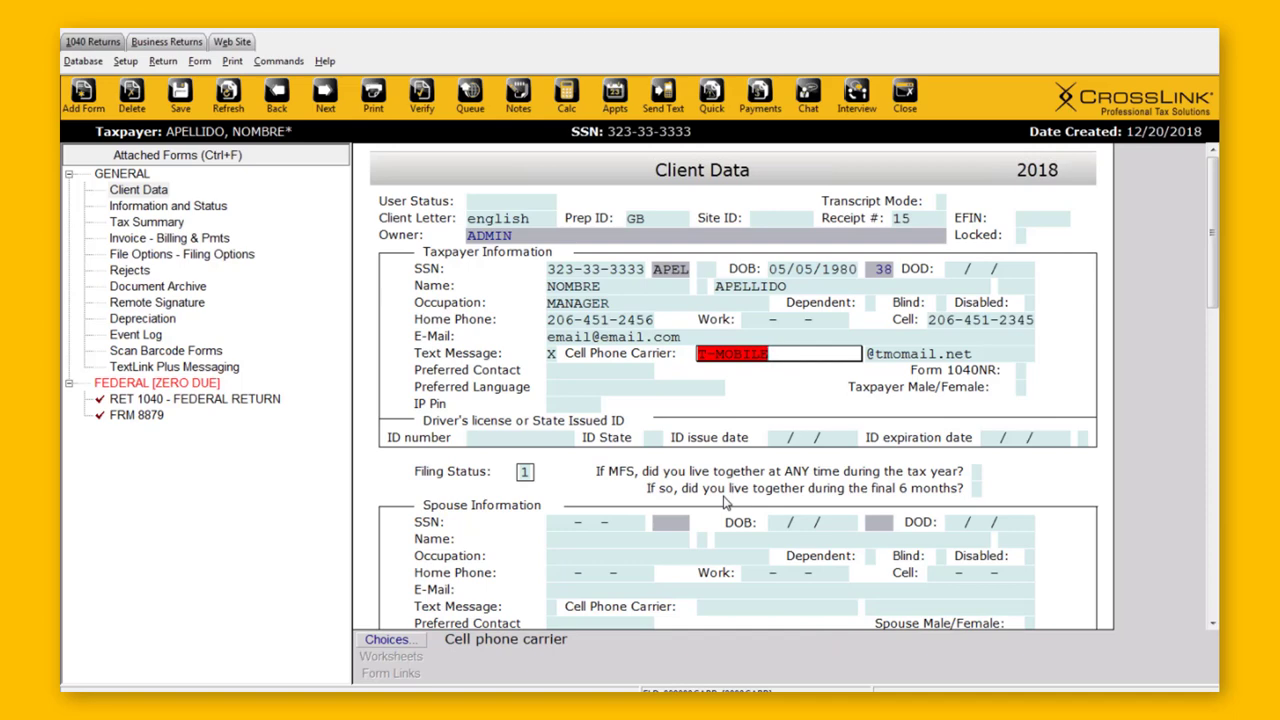
{"action": "key", "text": "Tab"}
{"action": "key", "text": "shift+Tab"}
{"action": "left_click", "coordinate": [797, 352]}
{"action": "left_click", "coordinate": [660, 95]}
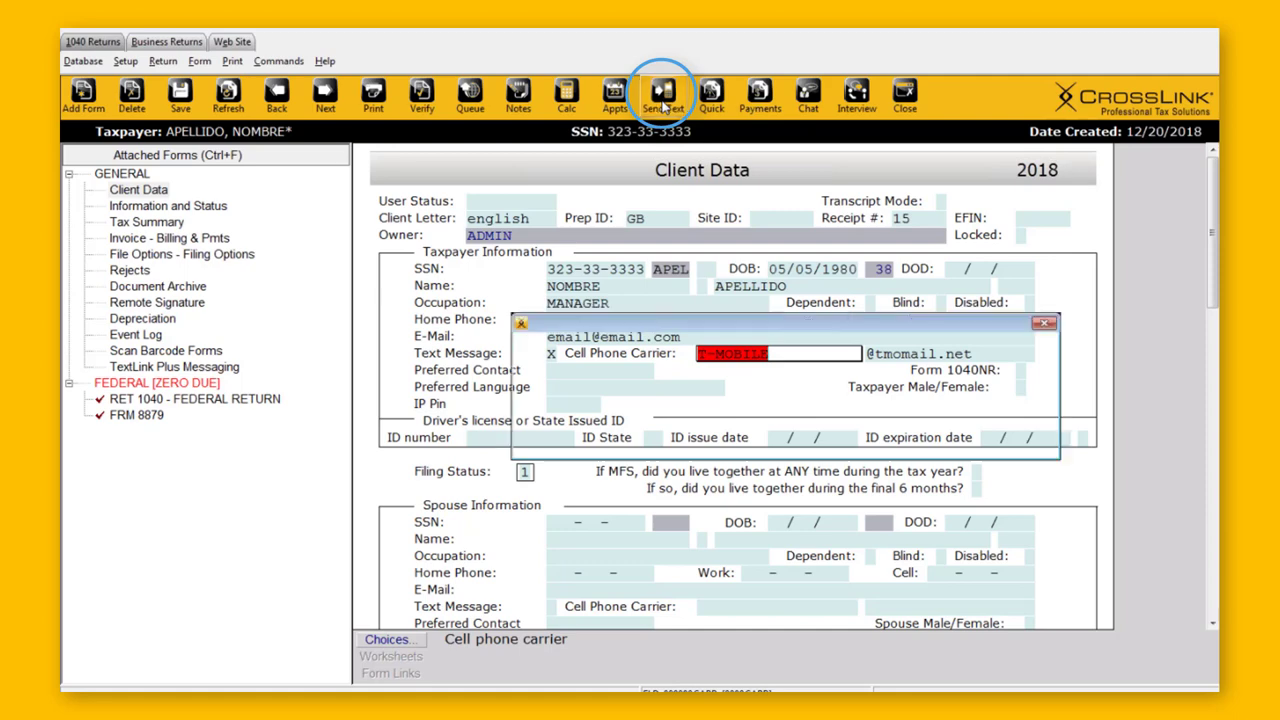
{"action": "mouse_move", "coordinate": [655, 323]}
{"action": "left_mouse_down"}
{"action": "mouse_move", "coordinate": [617, 349]}
{"action": "mouse_move", "coordinate": [617, 430]}
{"action": "mouse_move", "coordinate": [610, 346]}
{"action": "left_mouse_up"}
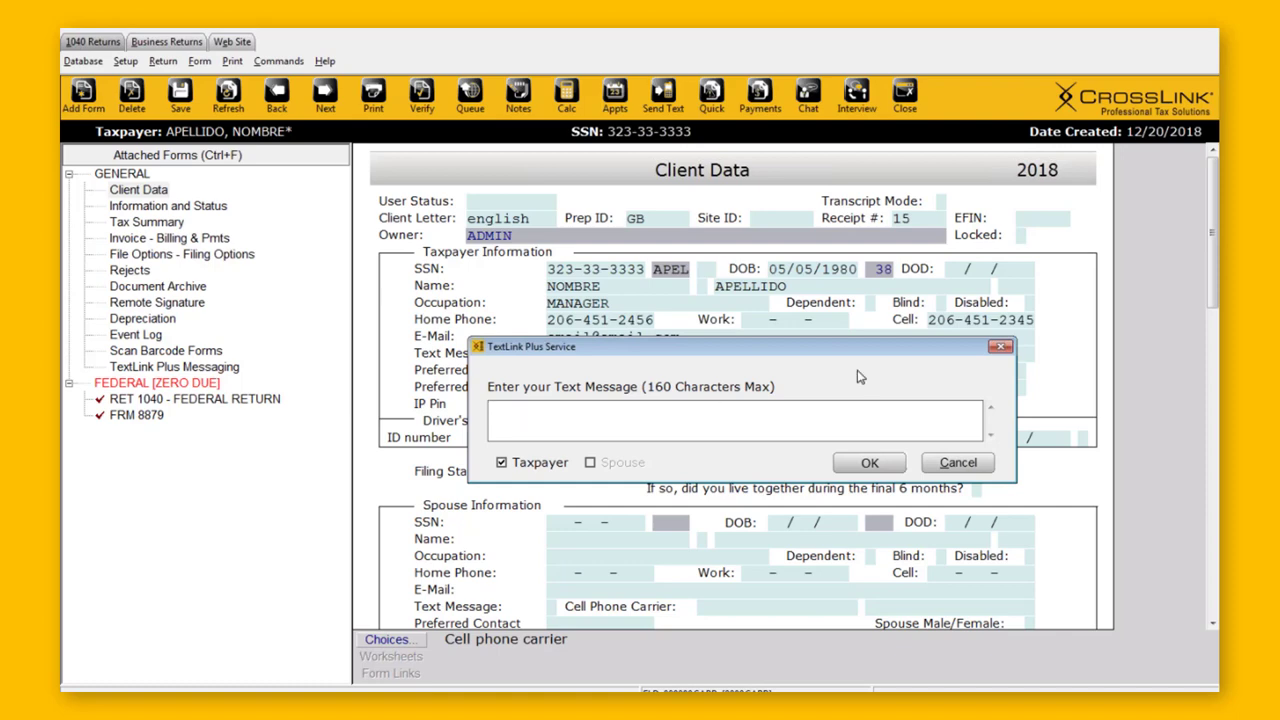
{"action": "left_click", "coordinate": [1000, 349]}
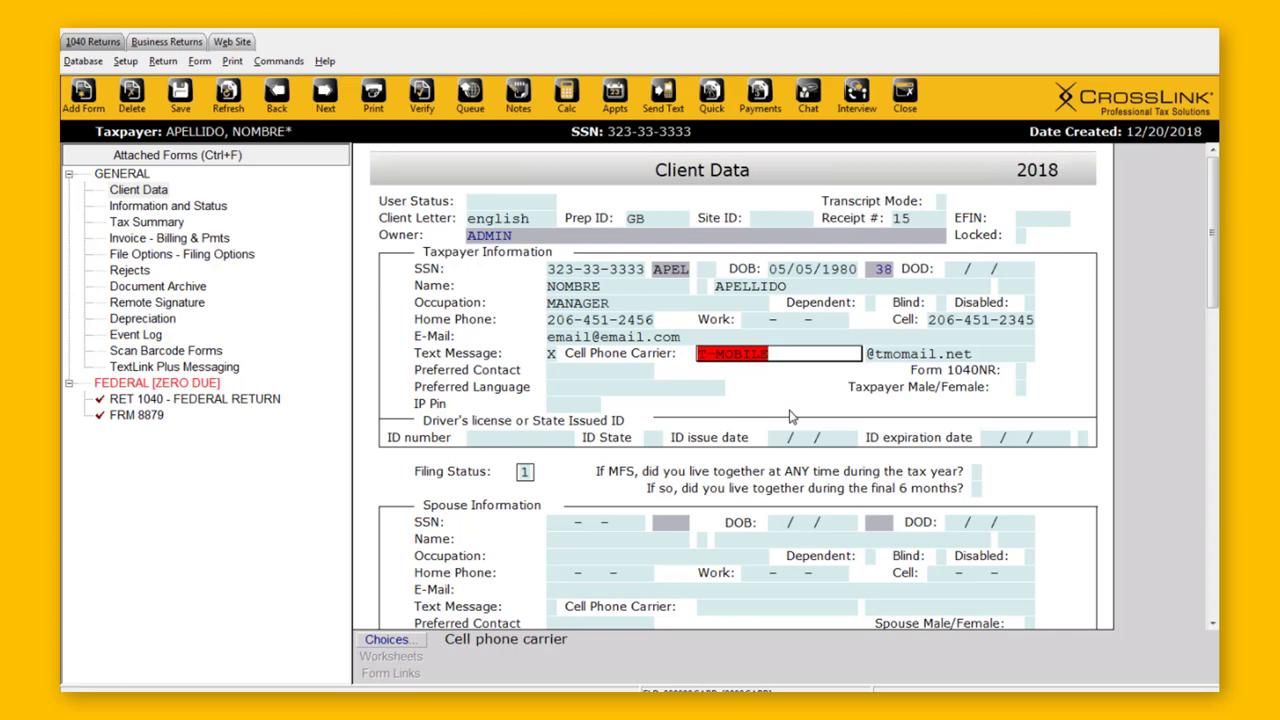
{"action": "left_click", "coordinate": [962, 322]}
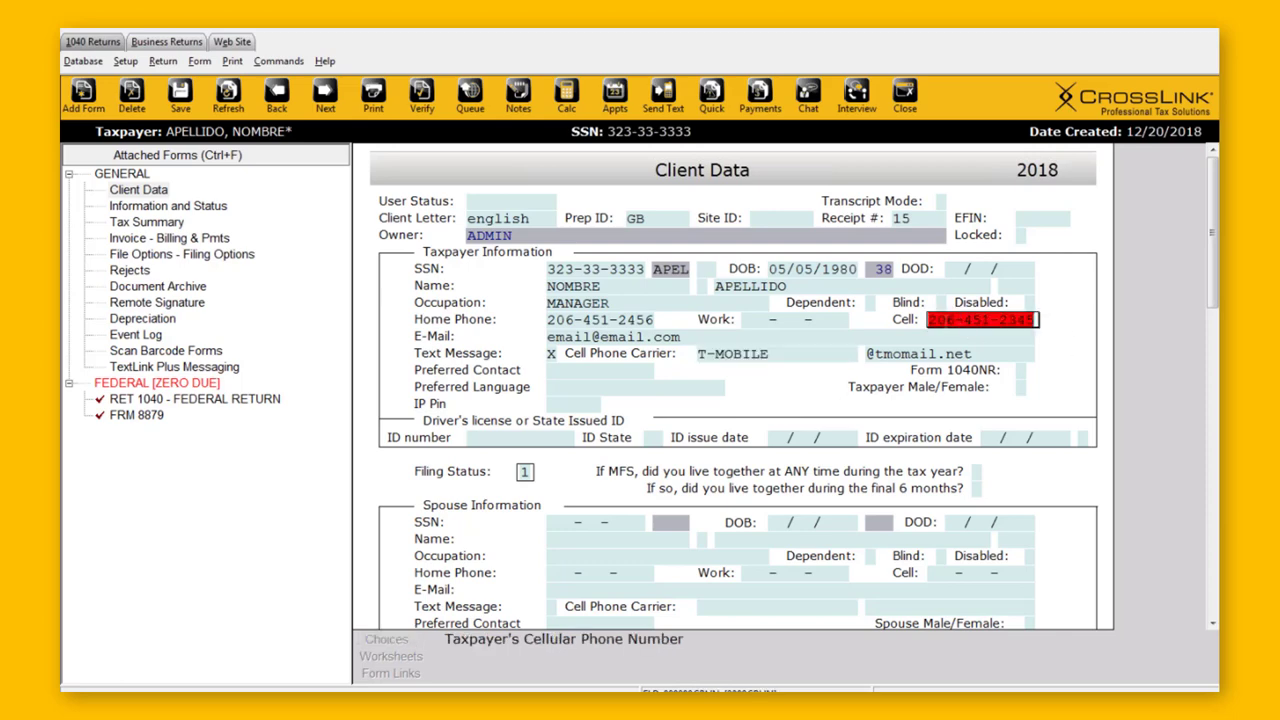
{"action": "left_click", "coordinate": [766, 358]}
{"action": "left_click", "coordinate": [657, 92]}
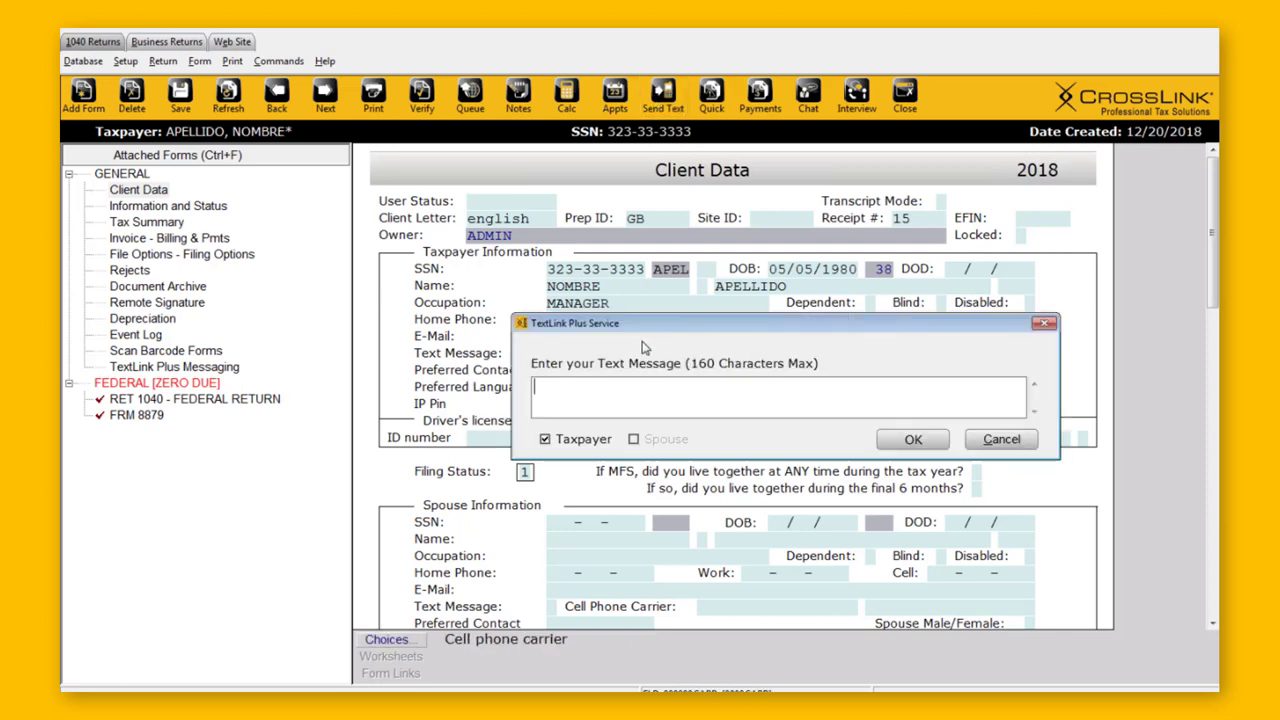
{"action": "left_click_drag", "start_coordinate": [722, 333], "coordinate": [652, 287]}
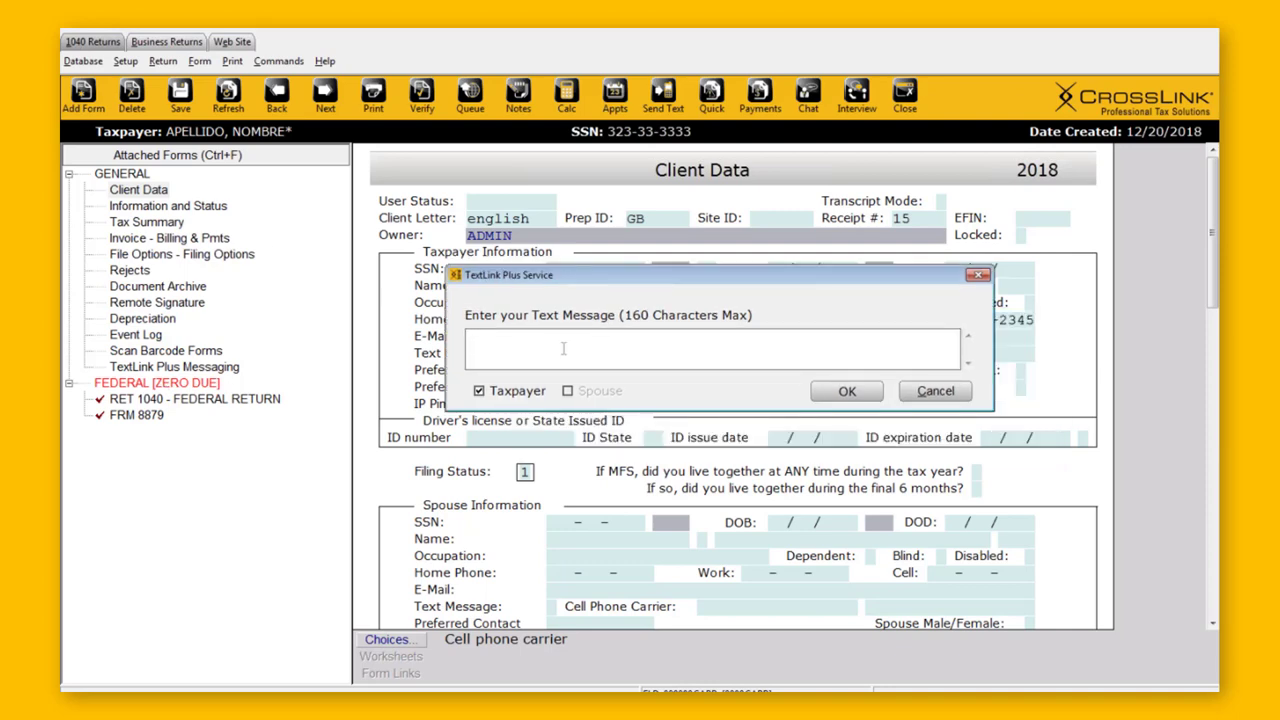
{"action": "left_click", "coordinate": [977, 279]}
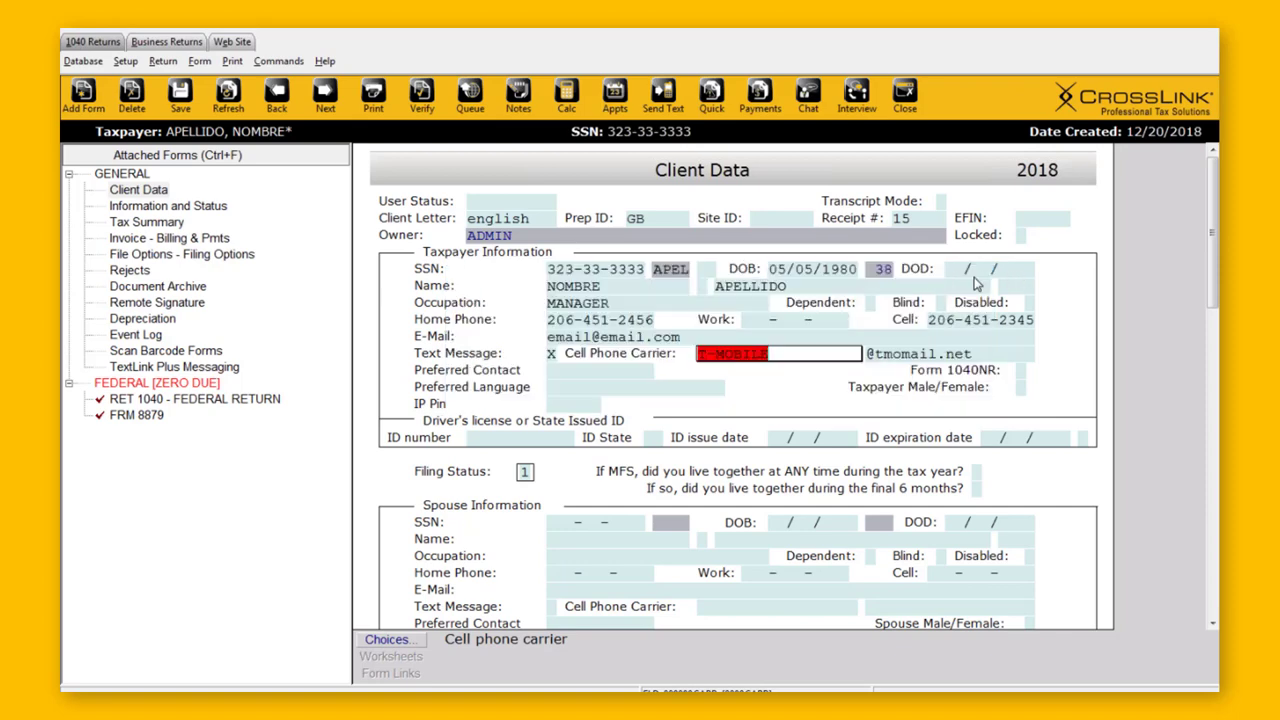
{"action": "scroll", "coordinate": [753, 563], "scroll_direction": "down", "scroll_amount": 2}
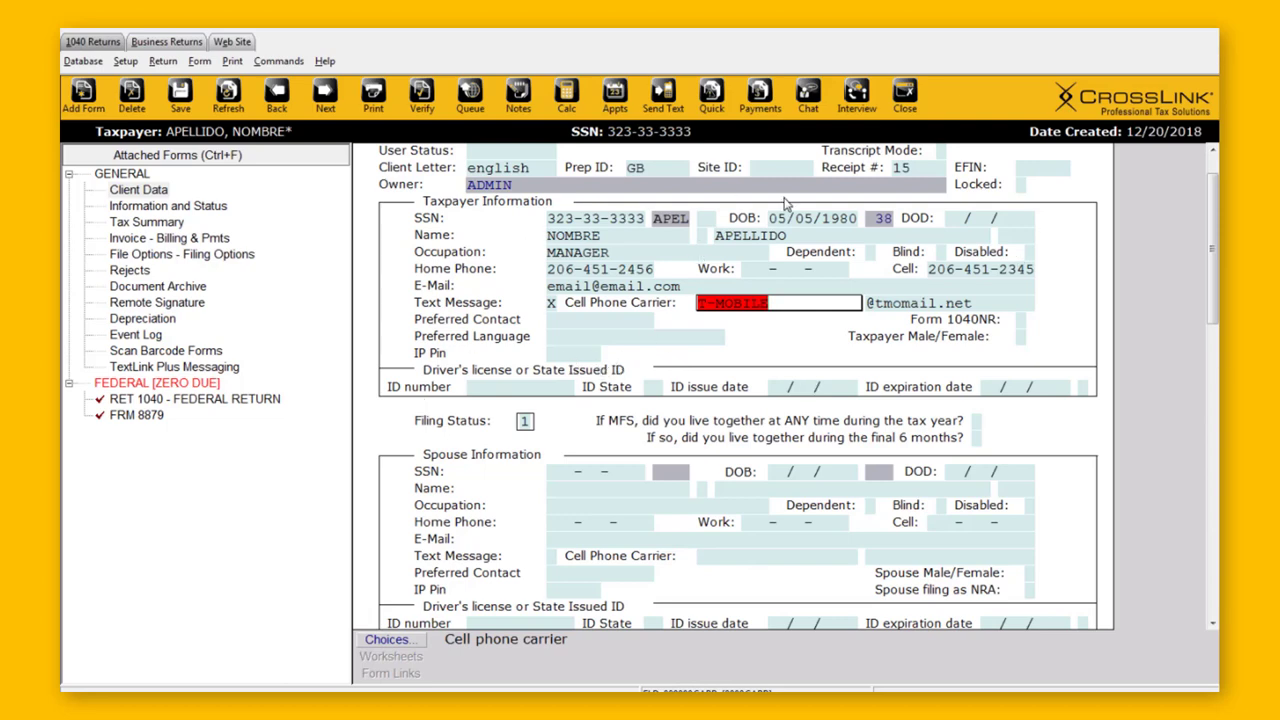
{"action": "left_click", "coordinate": [559, 354]}
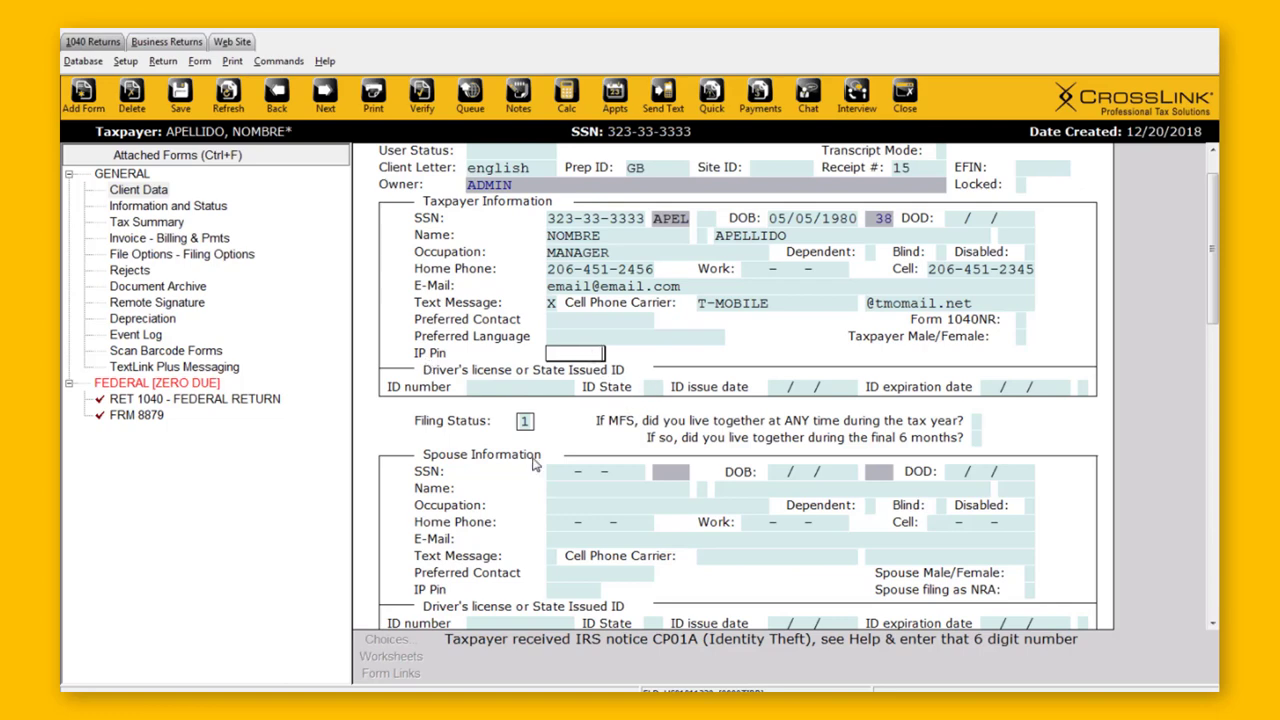
{"action": "left_click", "coordinate": [502, 390]}
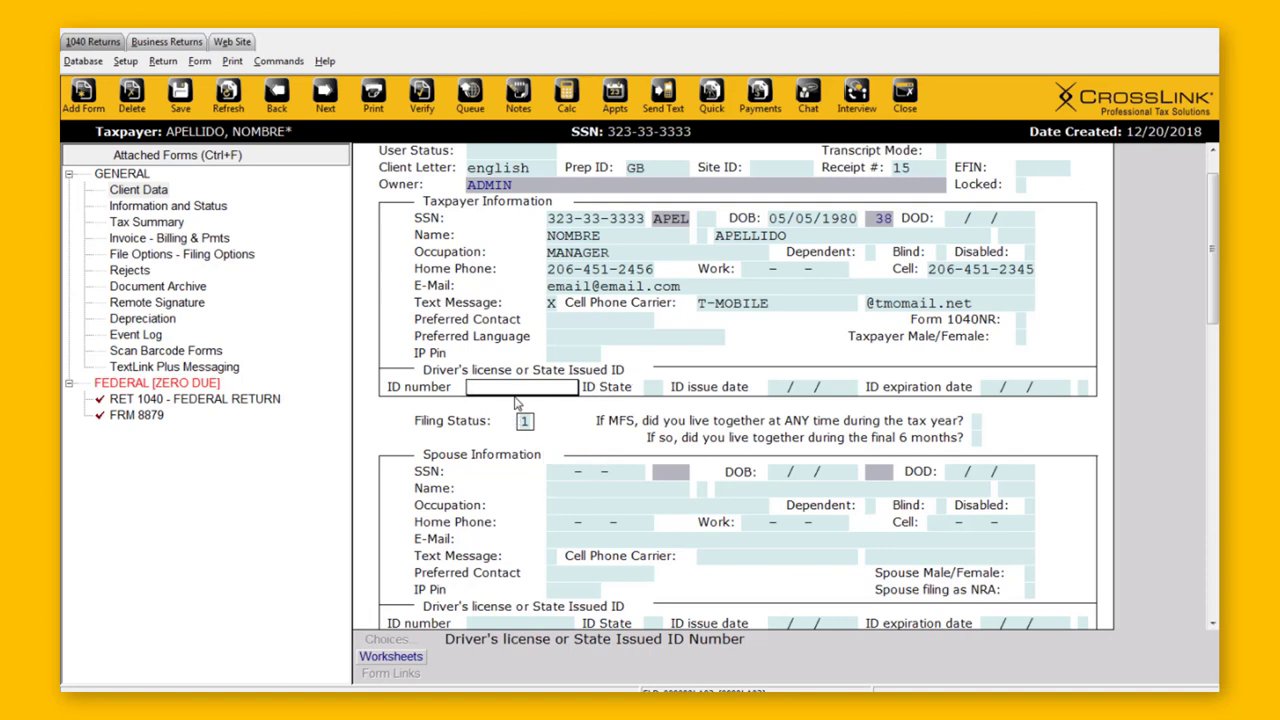
{"action": "left_click", "coordinate": [652, 390]}
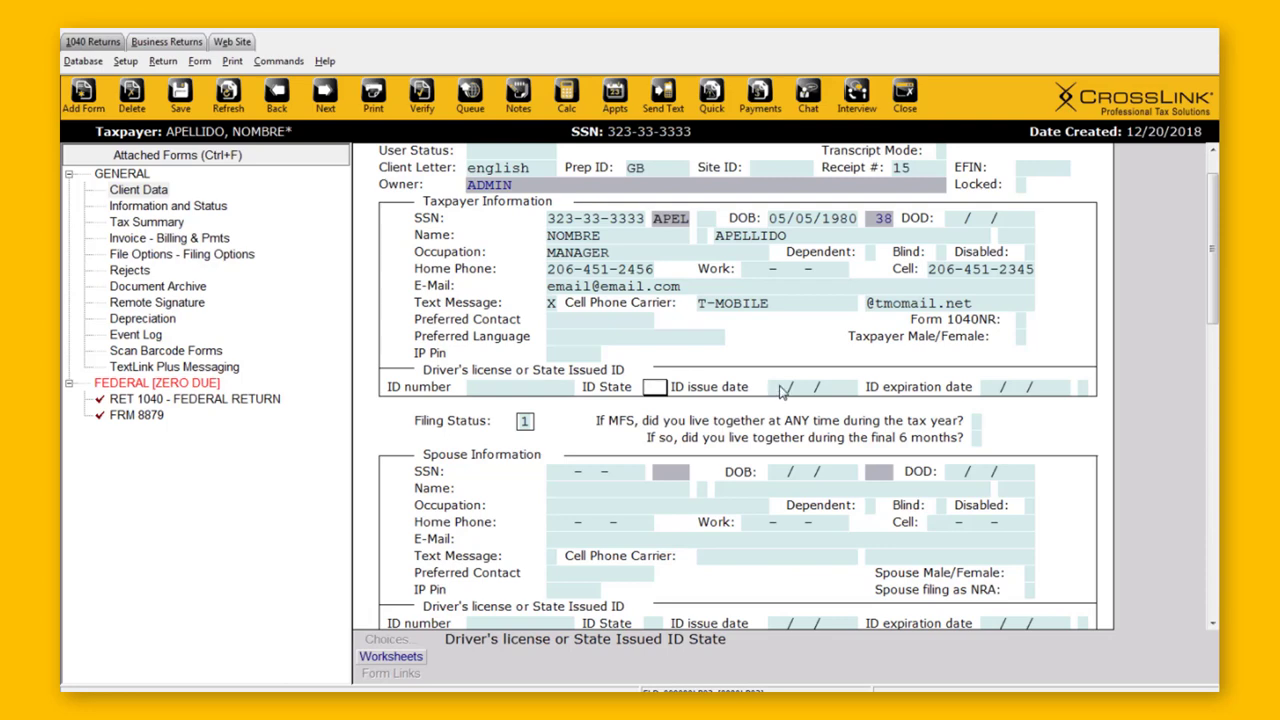
{"action": "left_click", "coordinate": [782, 390]}
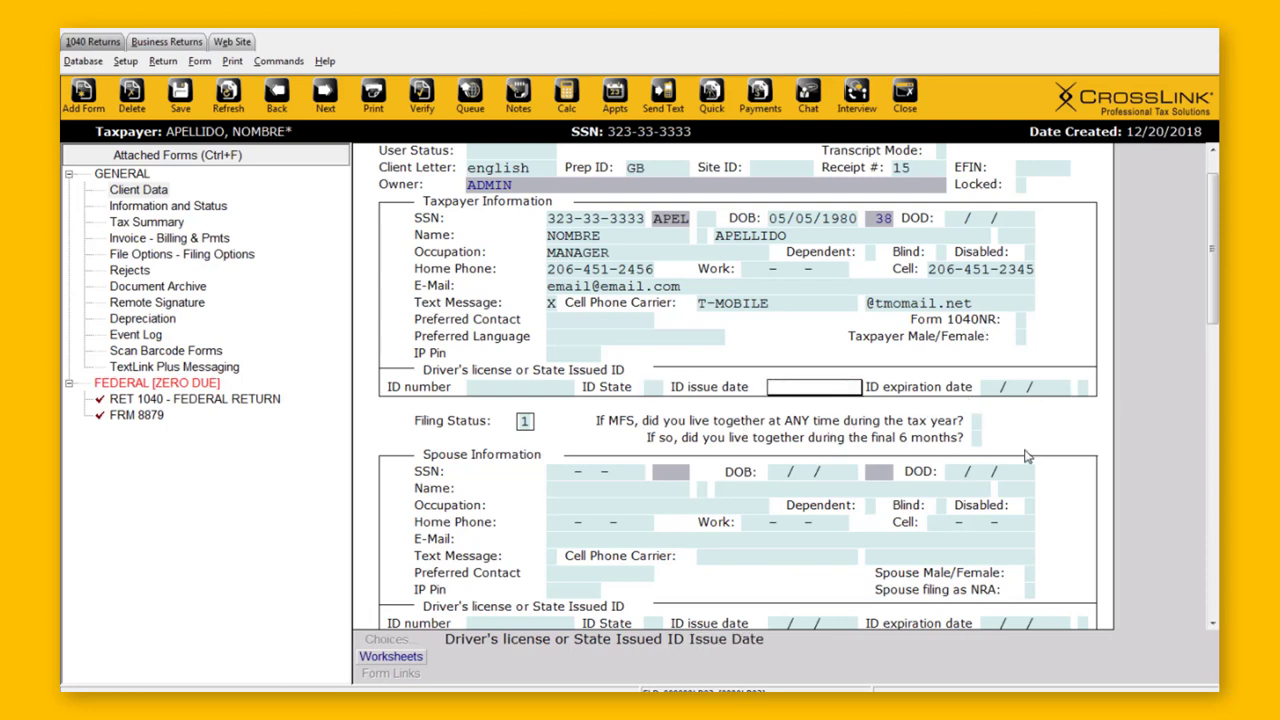
{"action": "left_click", "coordinate": [995, 388]}
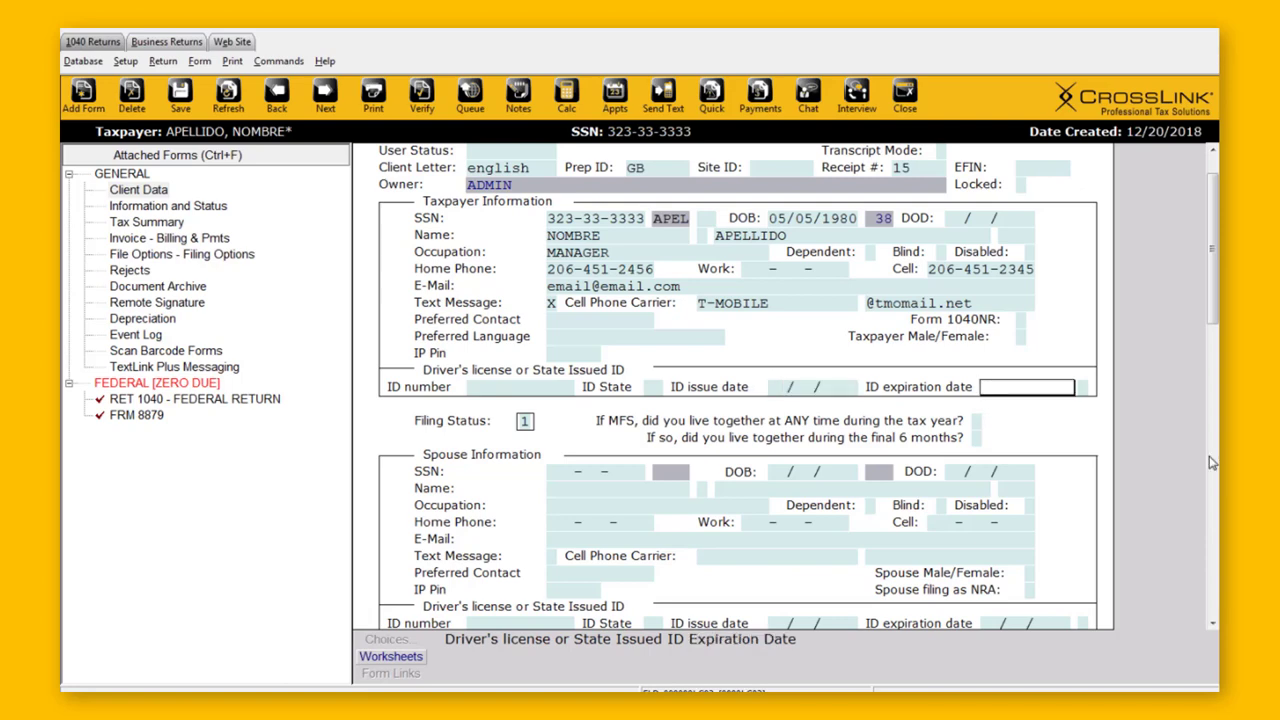
{"action": "left_click", "coordinate": [1085, 388]}
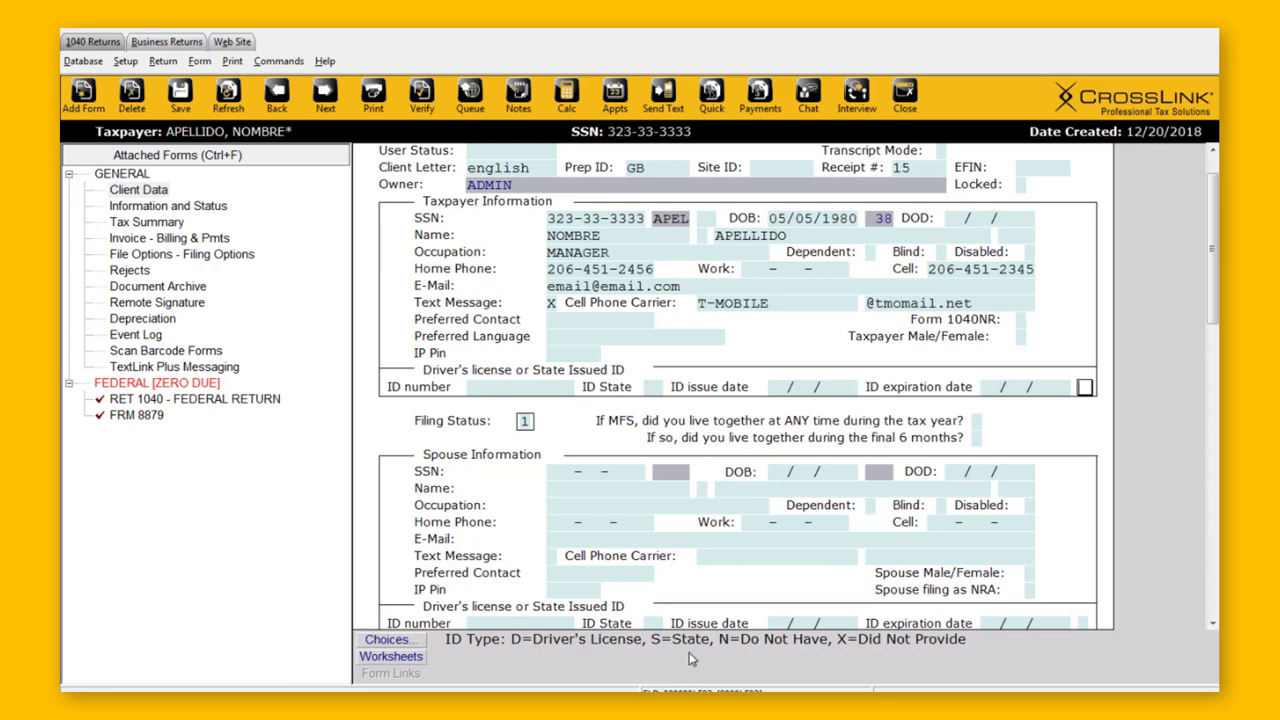
{"action": "left_click", "coordinate": [525, 422]}
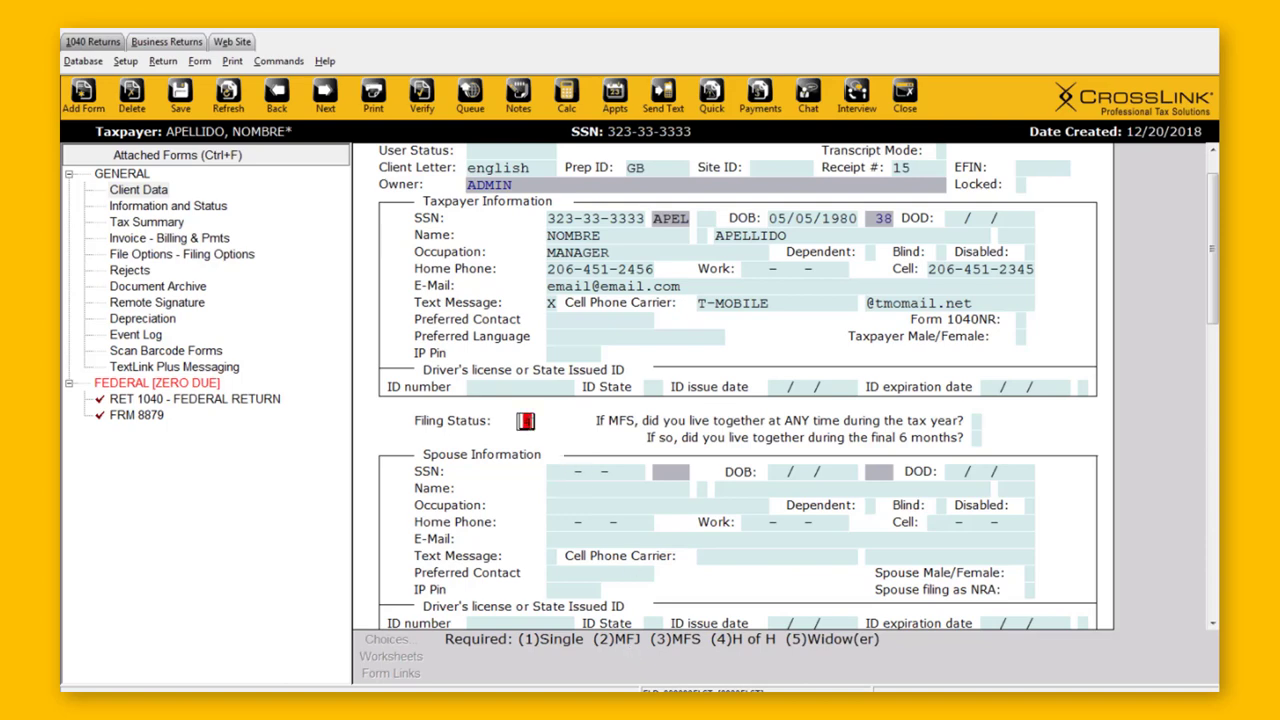
Set Filing Status to 4 (head of household).
{"action": "type", "text": "4"}
{"action": "key", "text": "Return"}
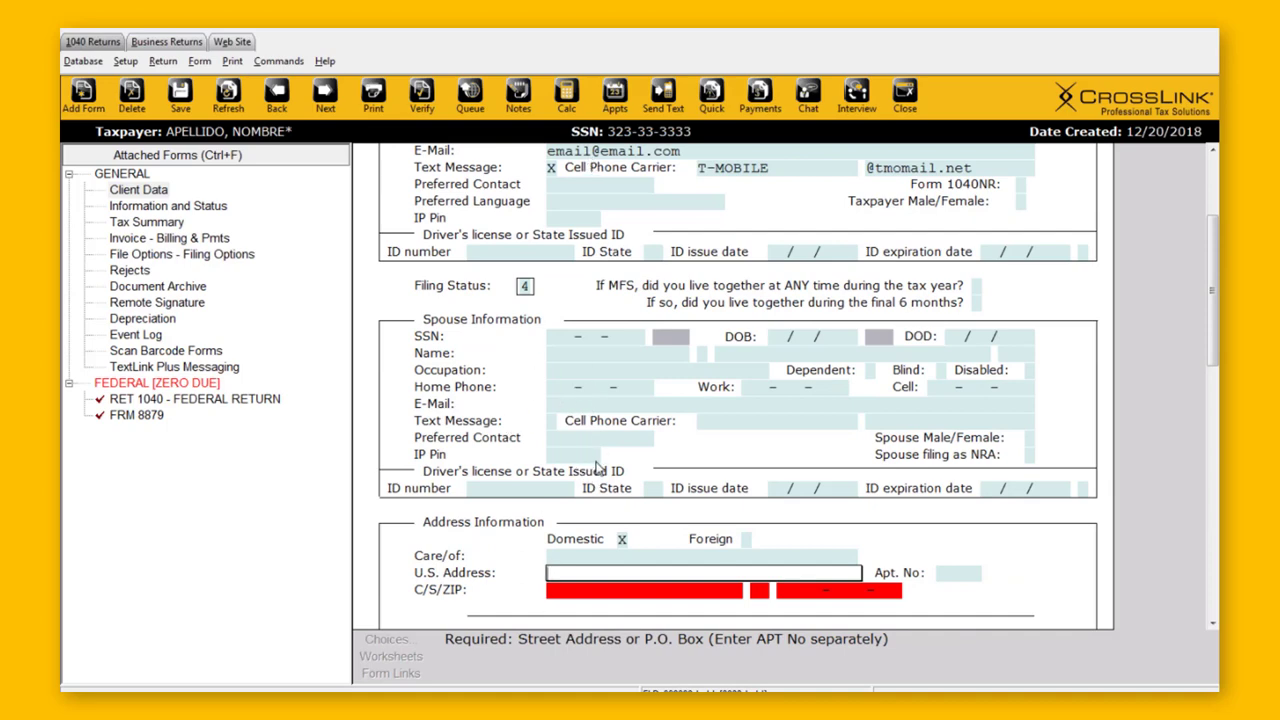
{"action": "scroll", "coordinate": [525, 510], "scroll_direction": "down", "scroll_amount": 2}
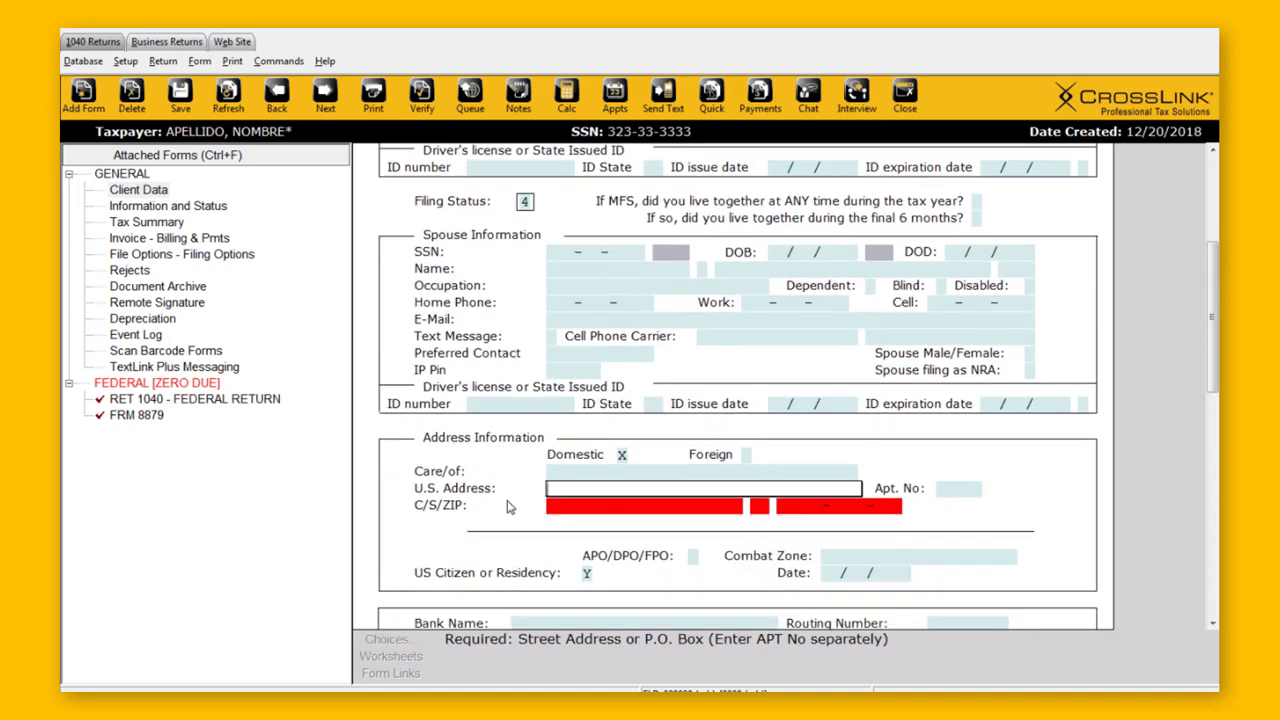
Enter address 123 FAKE ST with ZIP 98109, auto-filling SEATTLE, WA.
{"action": "type", "text": "123 FAKE ST"}
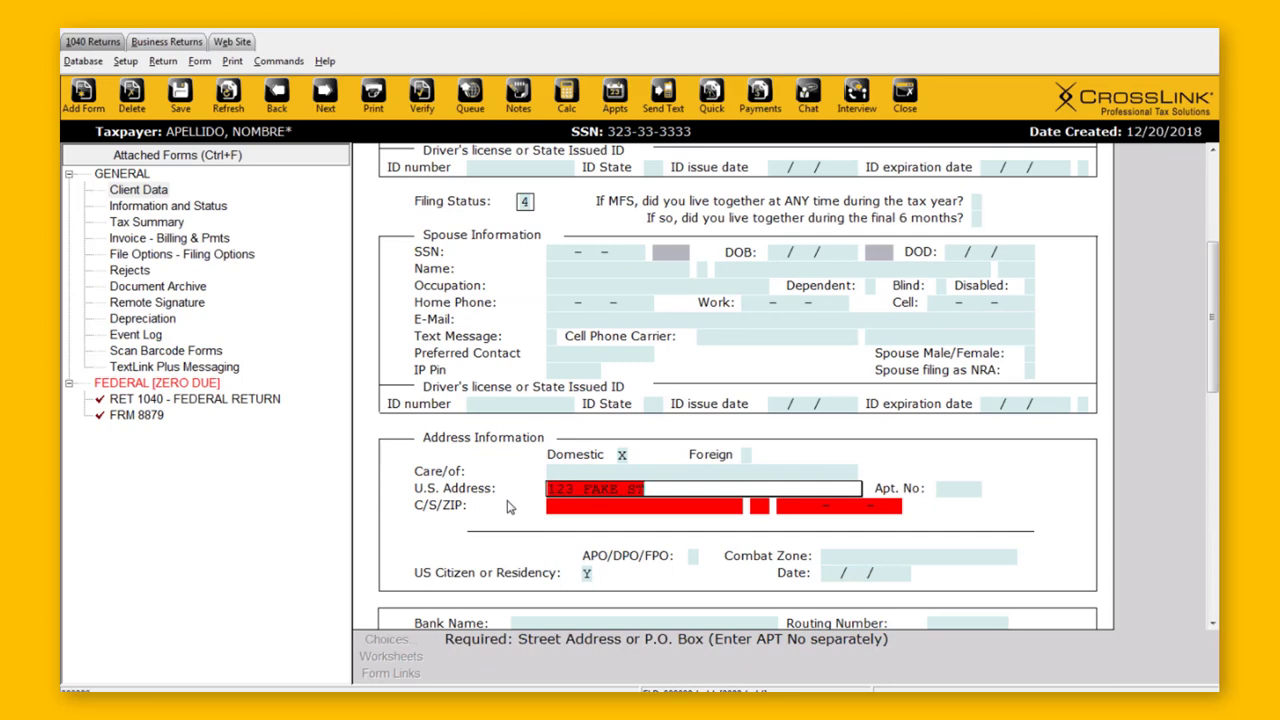
{"action": "key", "text": "Return"}
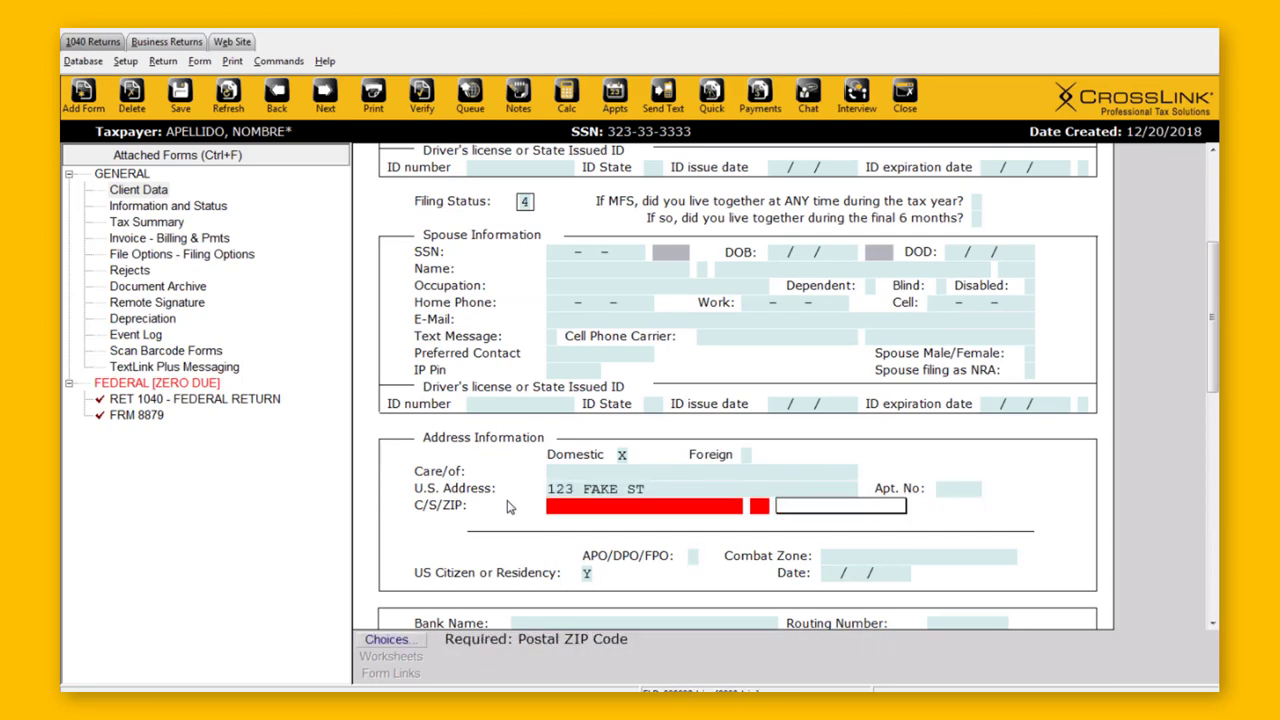
{"action": "type", "text": "98109-0000-000"}
{"action": "key", "text": "Return"}
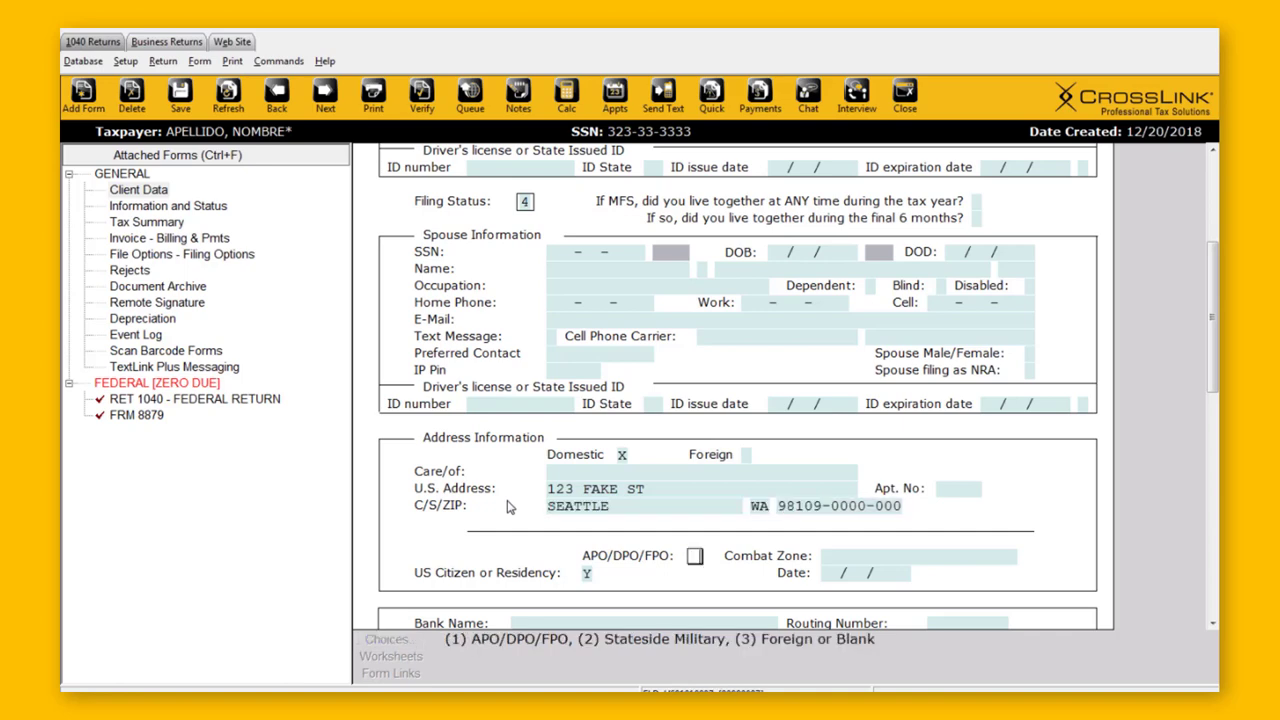
{"action": "scroll", "coordinate": [507, 507], "scroll_direction": "down", "scroll_amount": 3}
{"action": "left_click", "coordinate": [745, 372]}
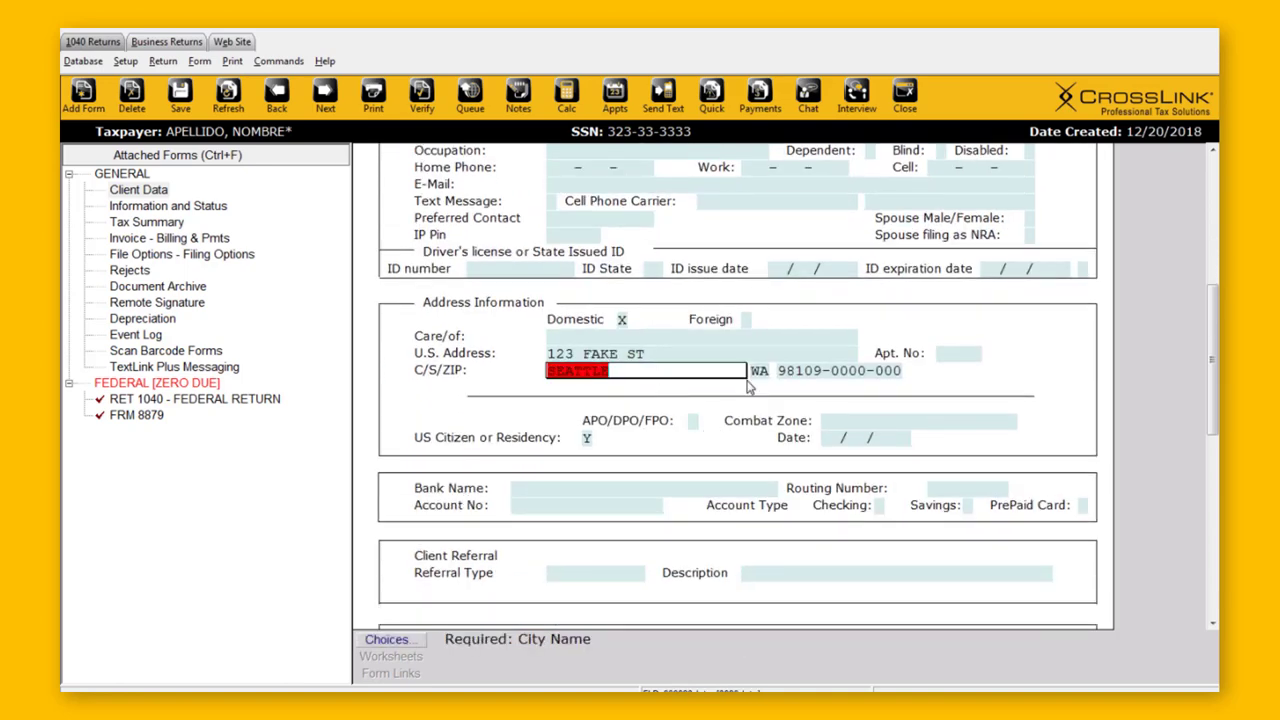
{"action": "left_click", "coordinate": [757, 373]}
{"action": "scroll", "coordinate": [663, 540], "scroll_direction": "down", "scroll_amount": 2}
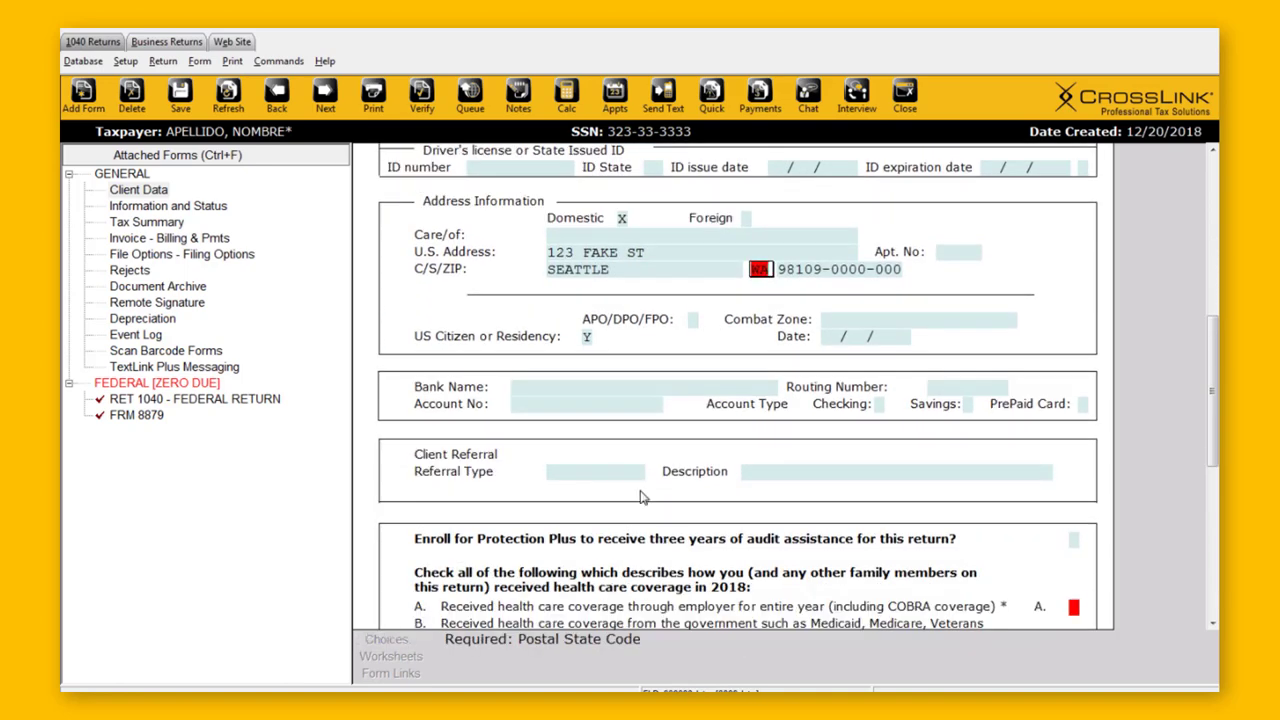
{"action": "left_click", "coordinate": [600, 390]}
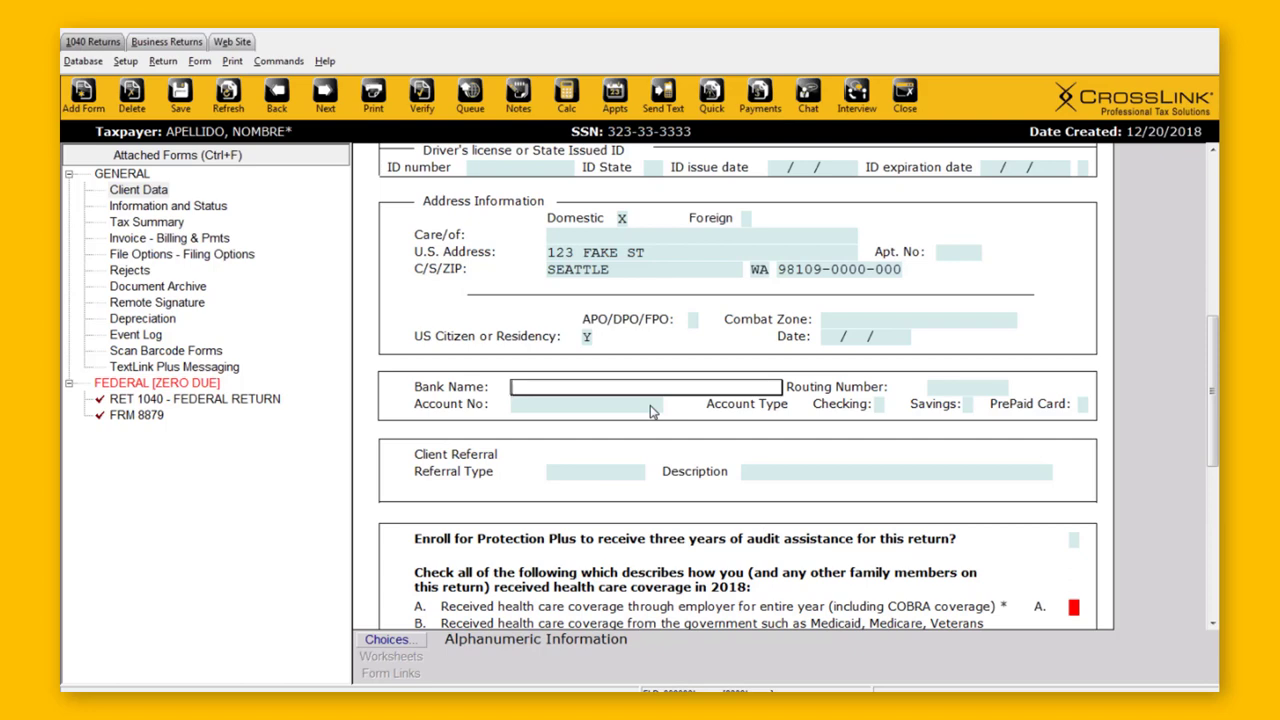
{"action": "left_click", "coordinate": [968, 388]}
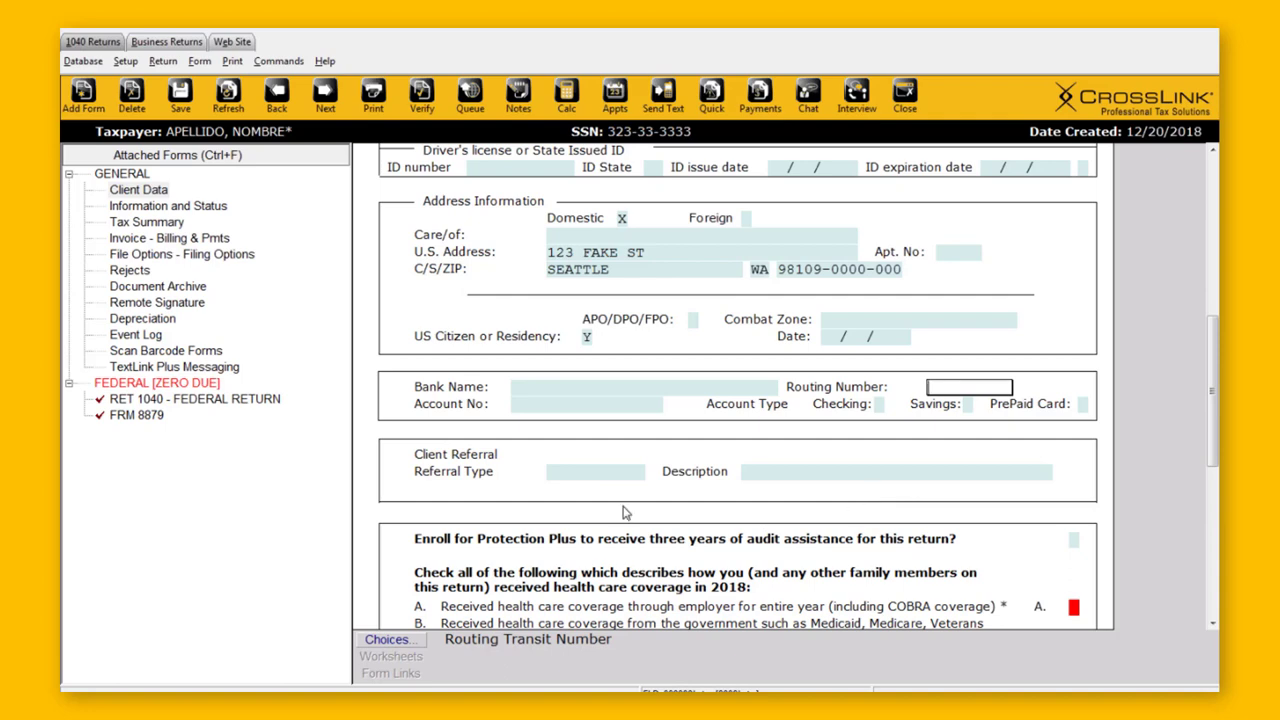
{"action": "scroll", "coordinate": [622, 512], "scroll_direction": "up", "scroll_amount": 5}
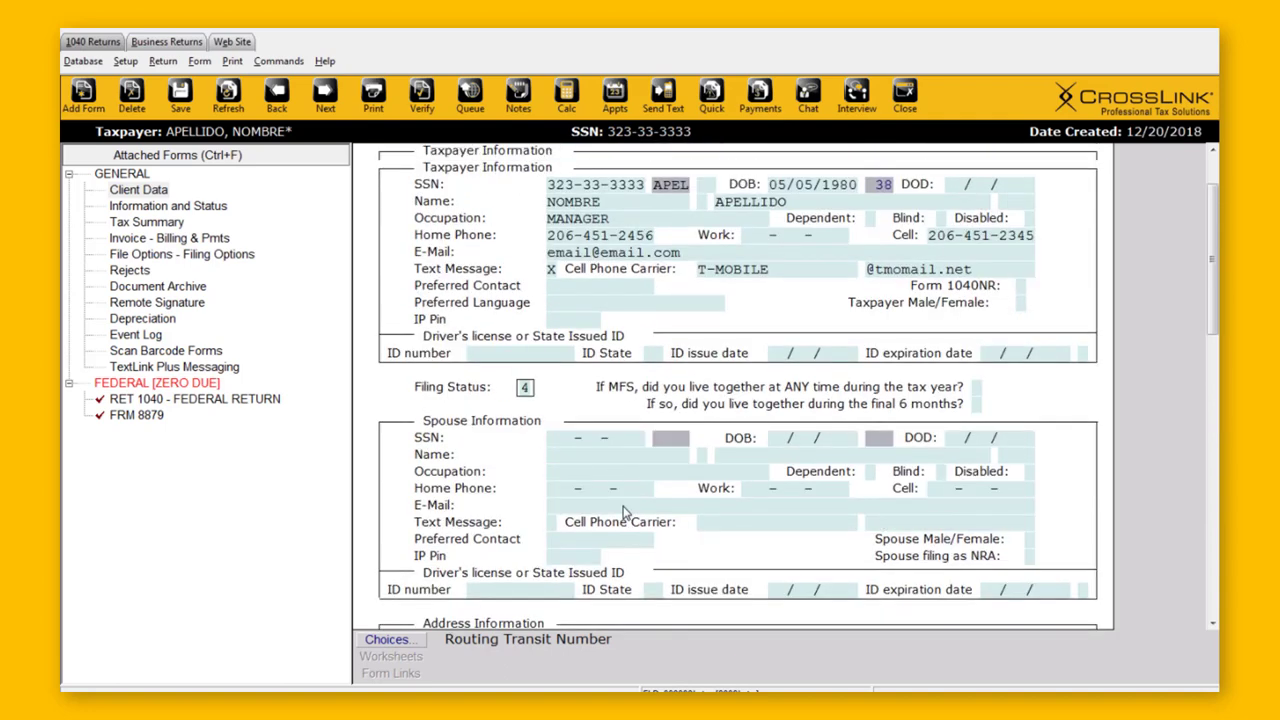
Check the Prep ID, Occupation and Database menu, then move to the Bank Name and Routing Number fields.
{"action": "left_click", "coordinate": [651, 218]}
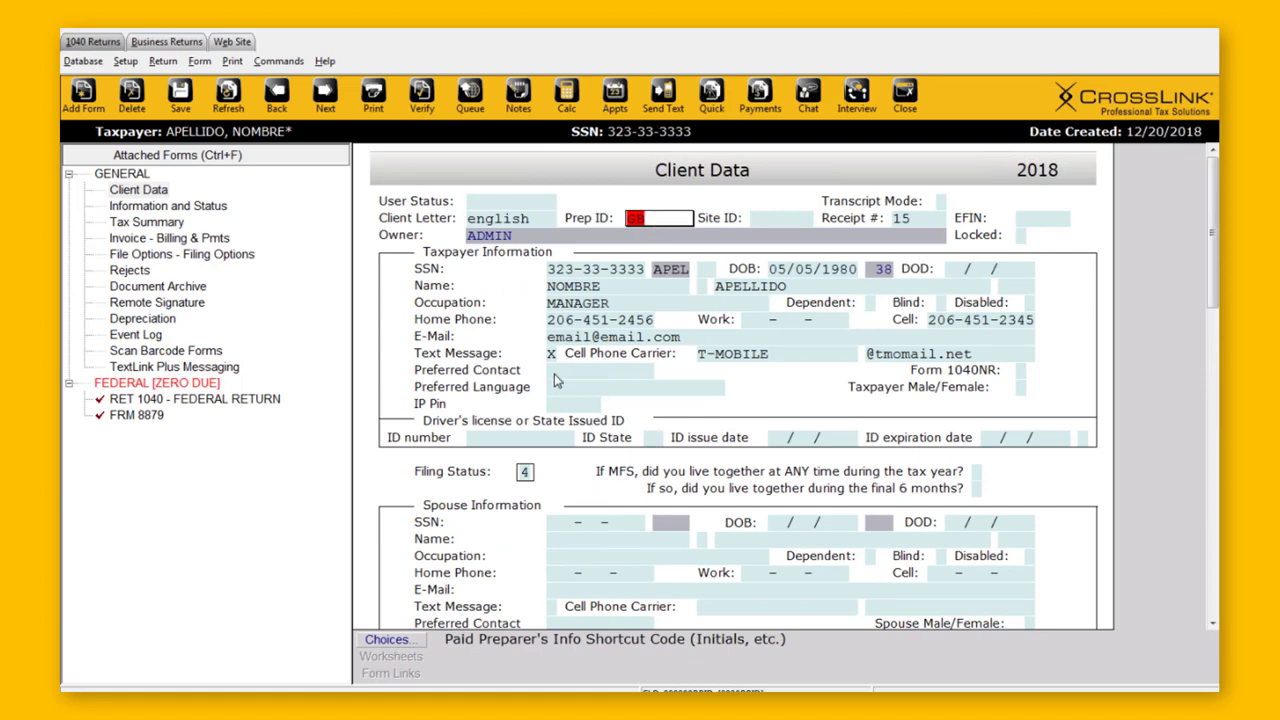
{"action": "left_click", "coordinate": [576, 303]}
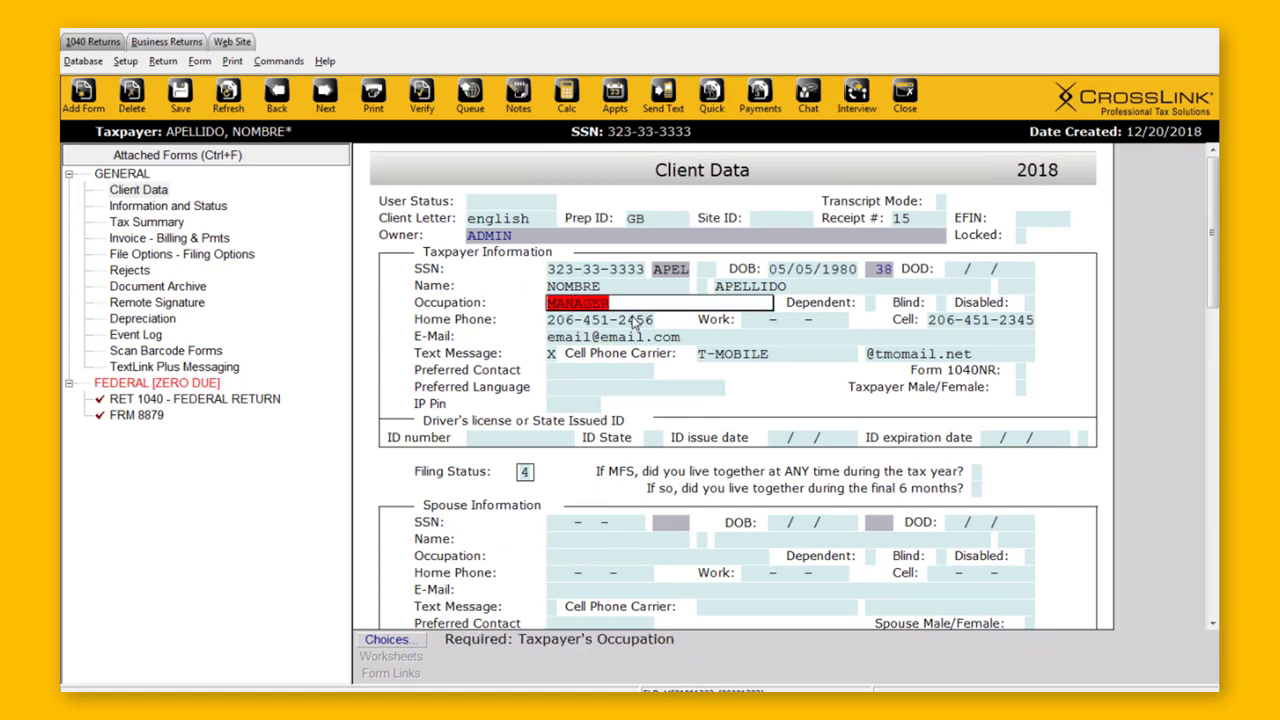
{"action": "left_click", "coordinate": [661, 218]}
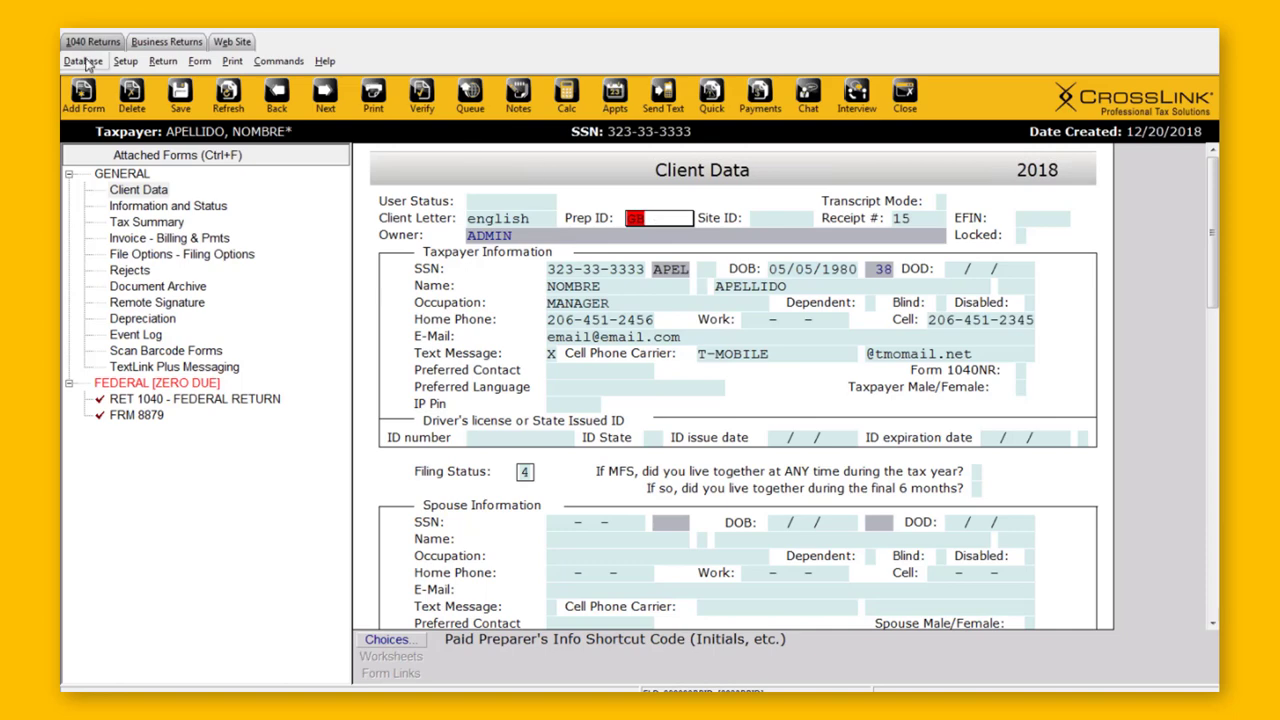
{"action": "left_click", "coordinate": [83, 61]}
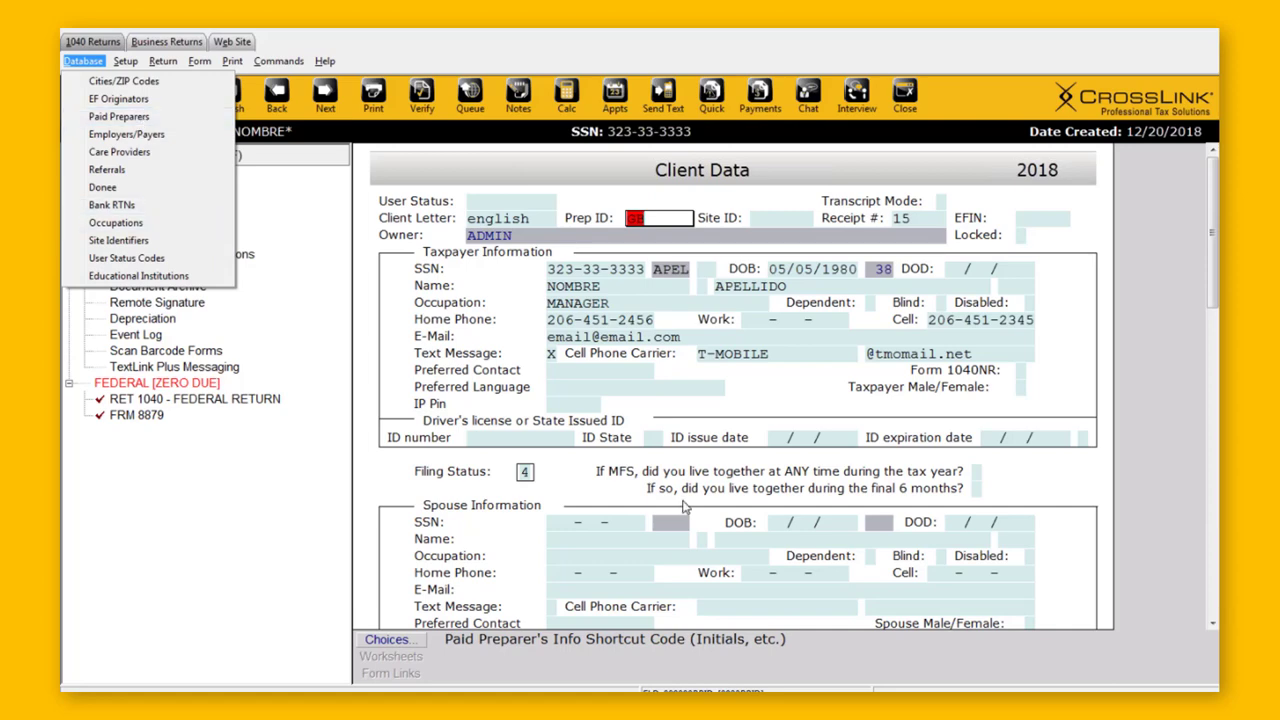
{"action": "left_click", "coordinate": [545, 494]}
{"action": "scroll", "coordinate": [545, 494], "scroll_direction": "down", "scroll_amount": 10}
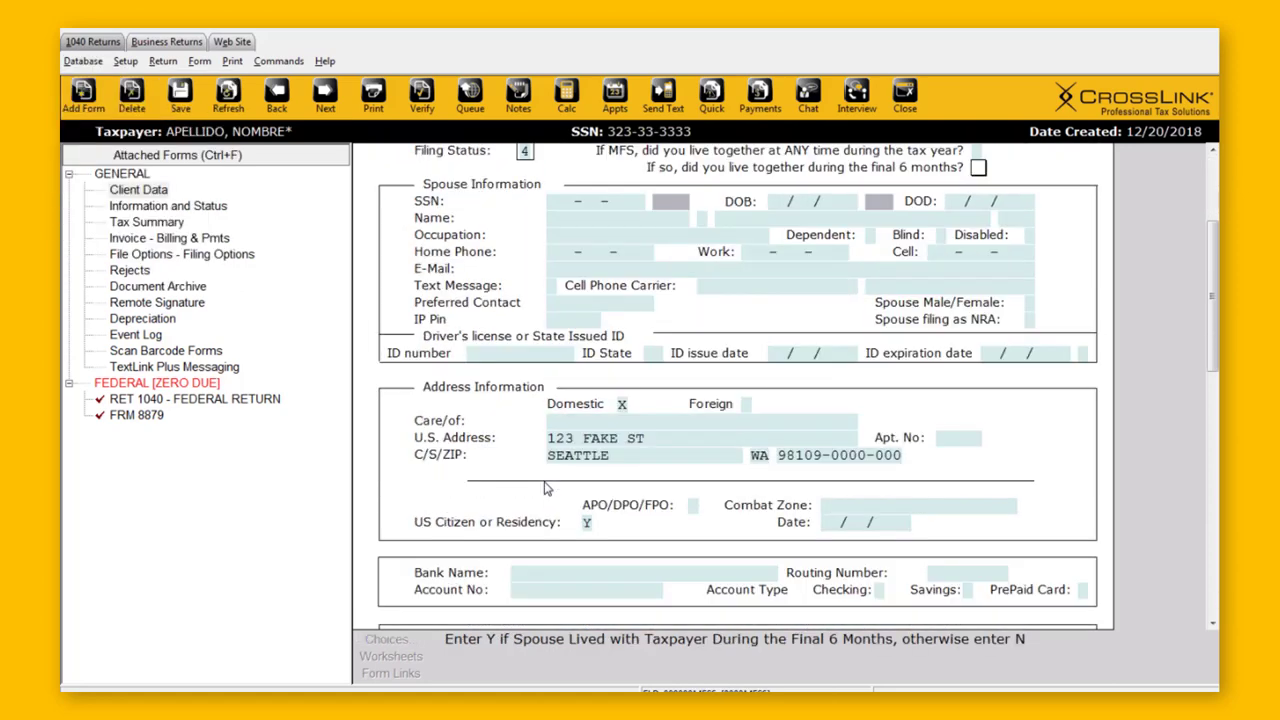
{"action": "left_click", "coordinate": [553, 353]}
{"action": "key", "text": "Tab"}
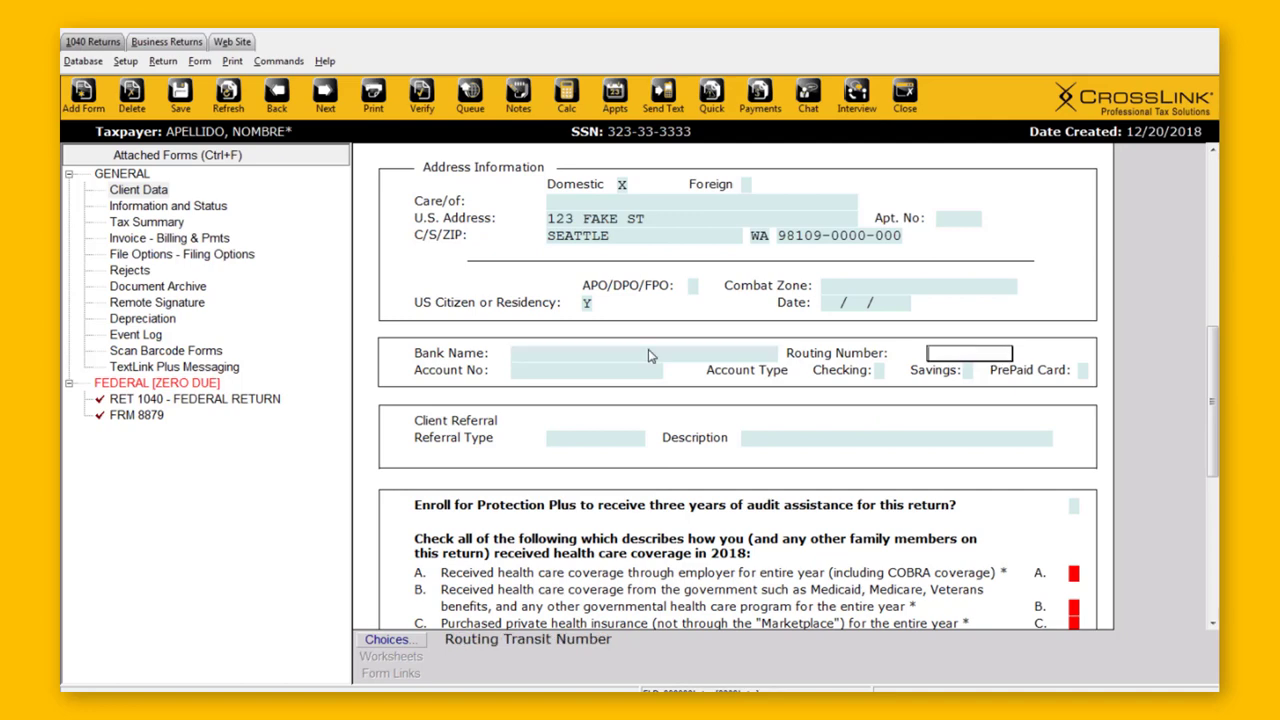
{"action": "left_click", "coordinate": [541, 358]}
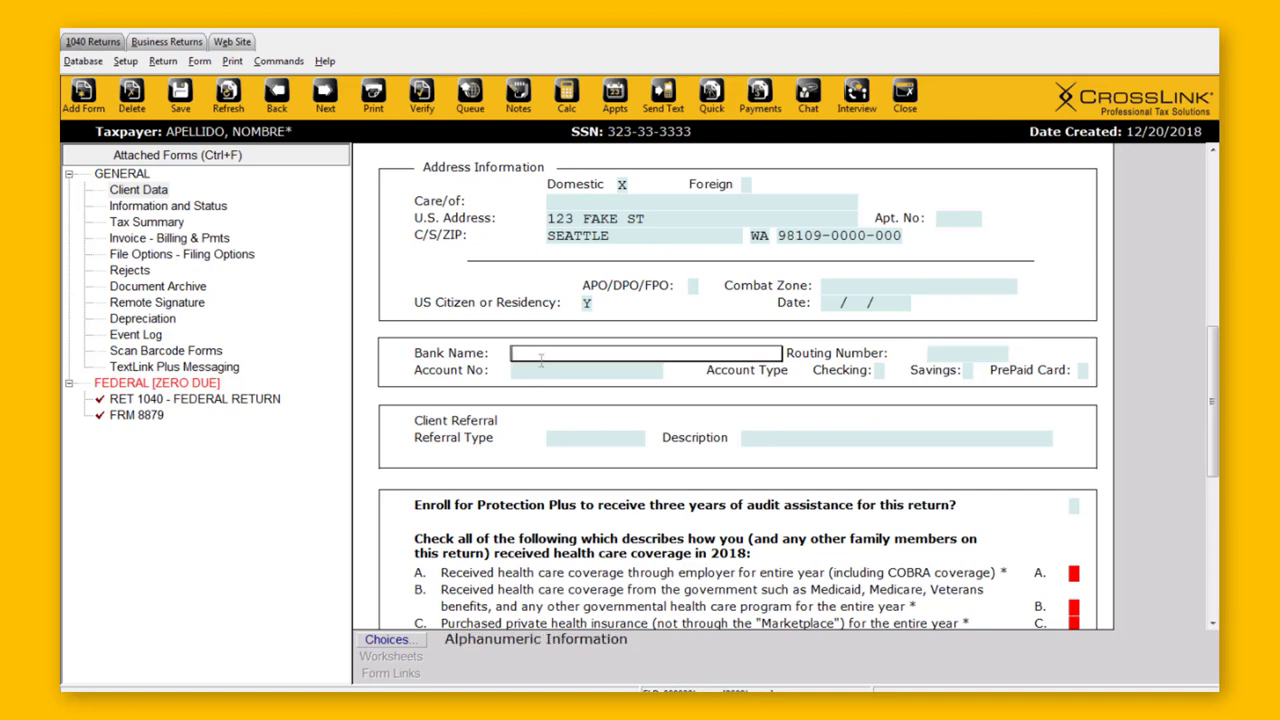
{"action": "left_click", "coordinate": [981, 356]}
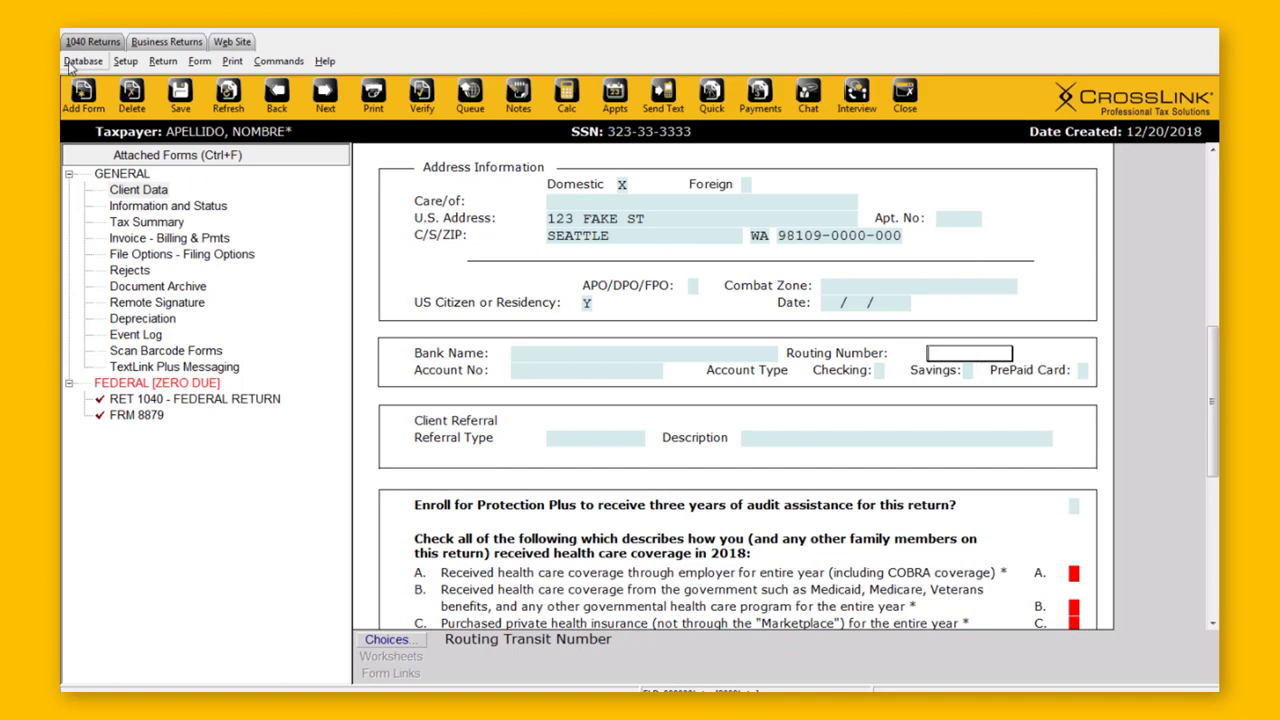
Browse the saved Bank RTNs database list, then return to Bank Name.
{"action": "left_click", "coordinate": [72, 63]}
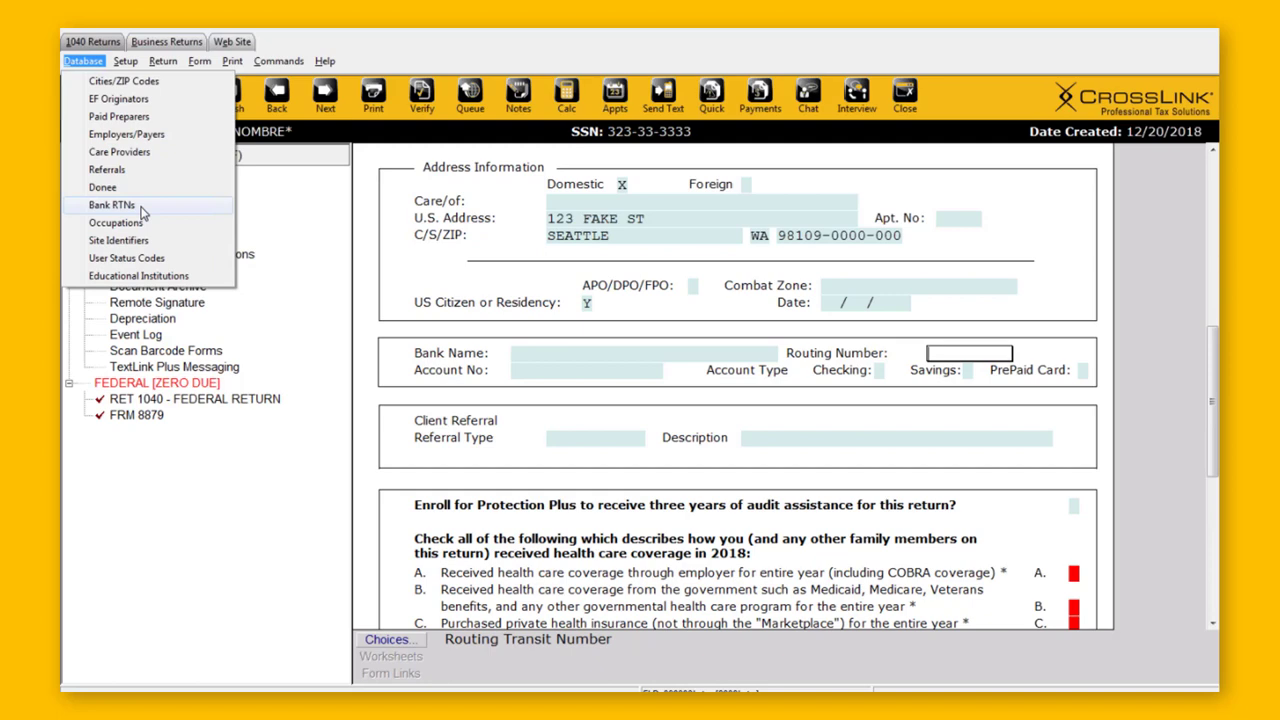
{"action": "left_click", "coordinate": [112, 205]}
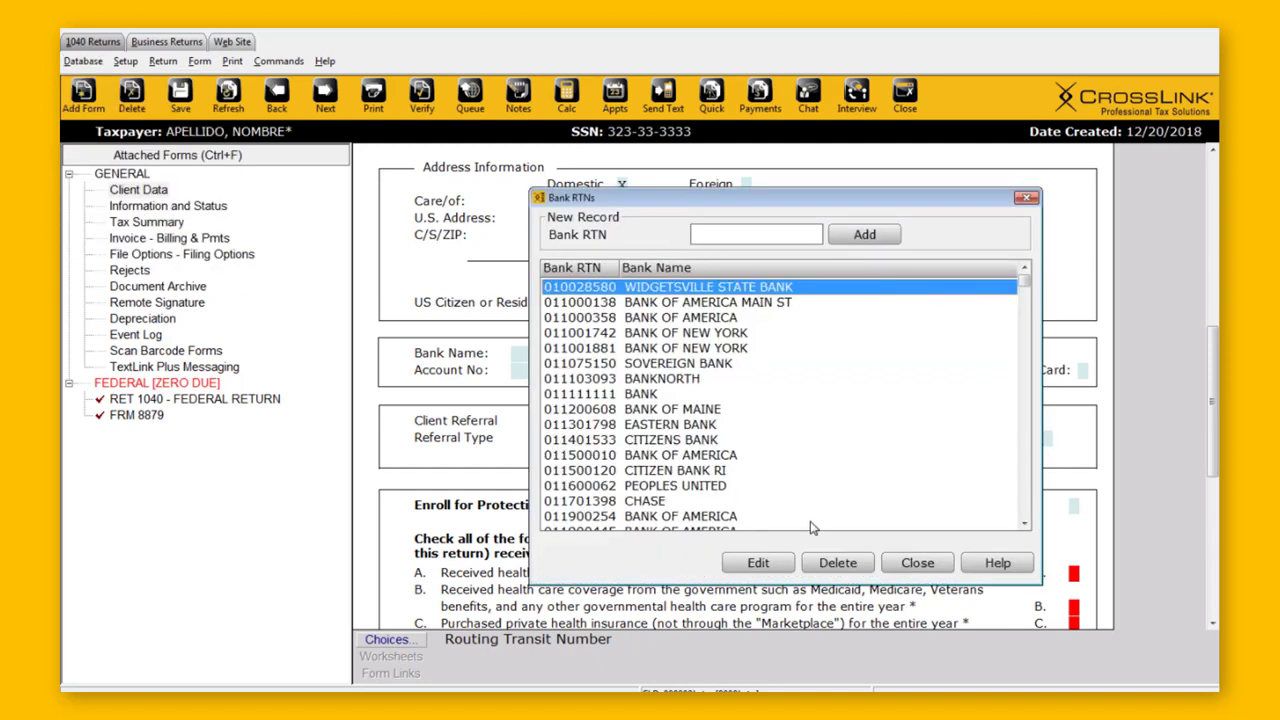
{"action": "left_click_drag", "start_coordinate": [1024, 284], "coordinate": [1036, 355]}
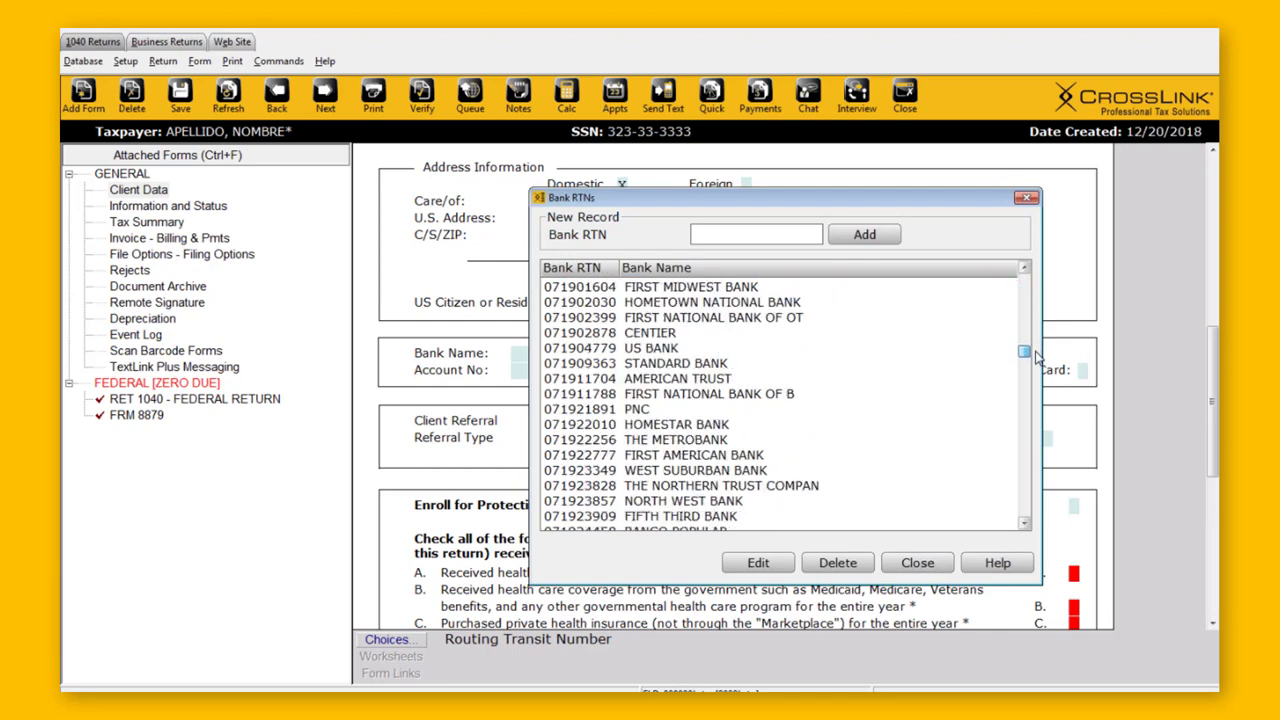
{"action": "left_click", "coordinate": [1025, 198]}
{"action": "left_click", "coordinate": [647, 360]}
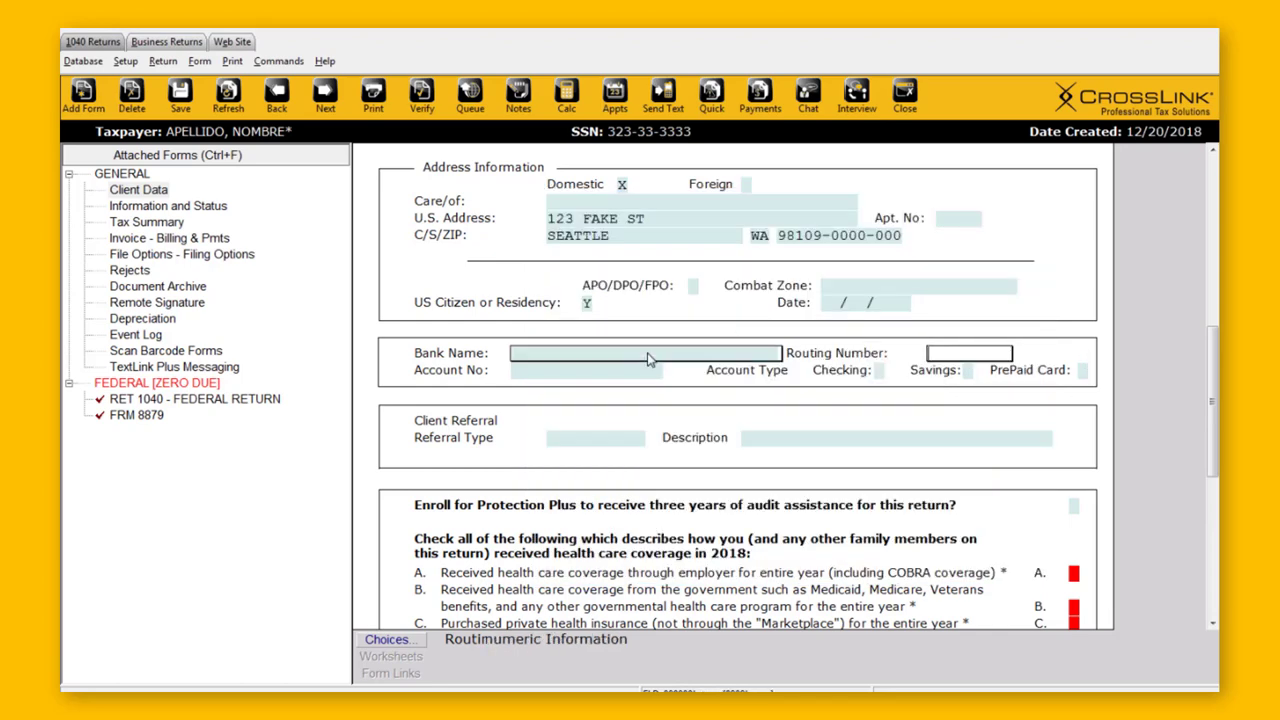
Select bank 1ST NATIONAL with routing 083002342 from the bank choices.
{"action": "left_click", "coordinate": [399, 643]}
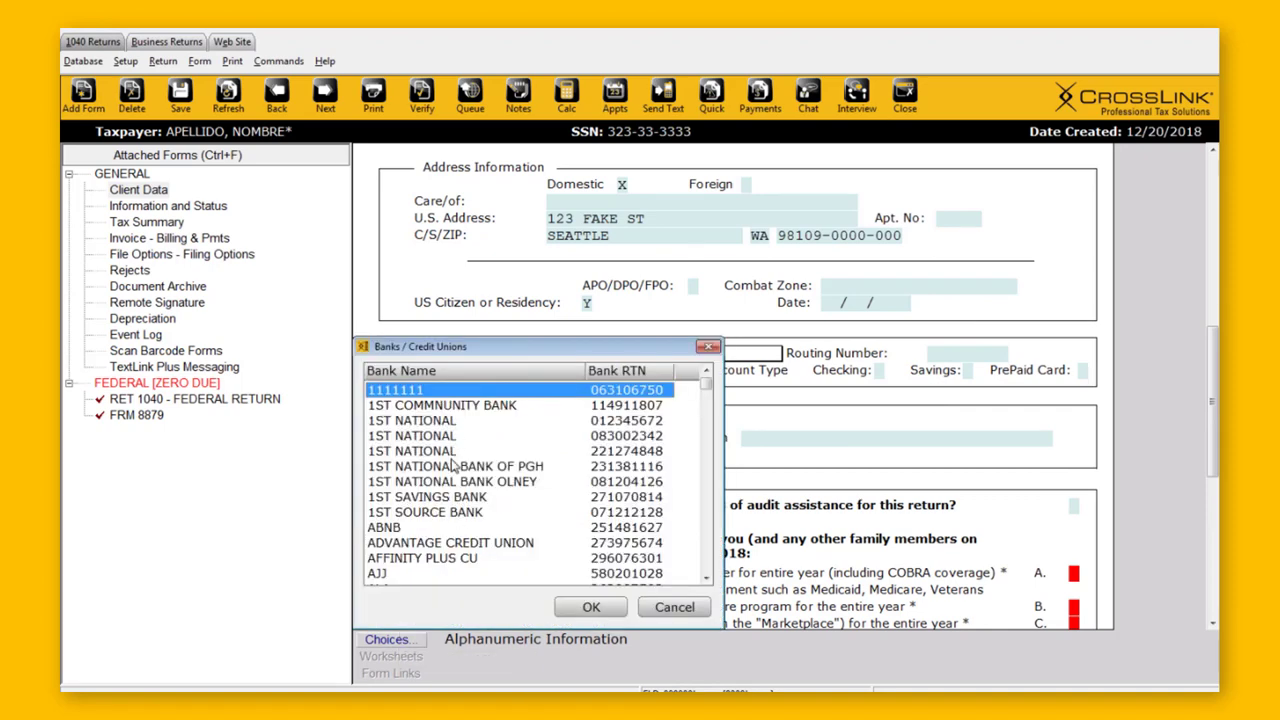
{"action": "left_click", "coordinate": [432, 437]}
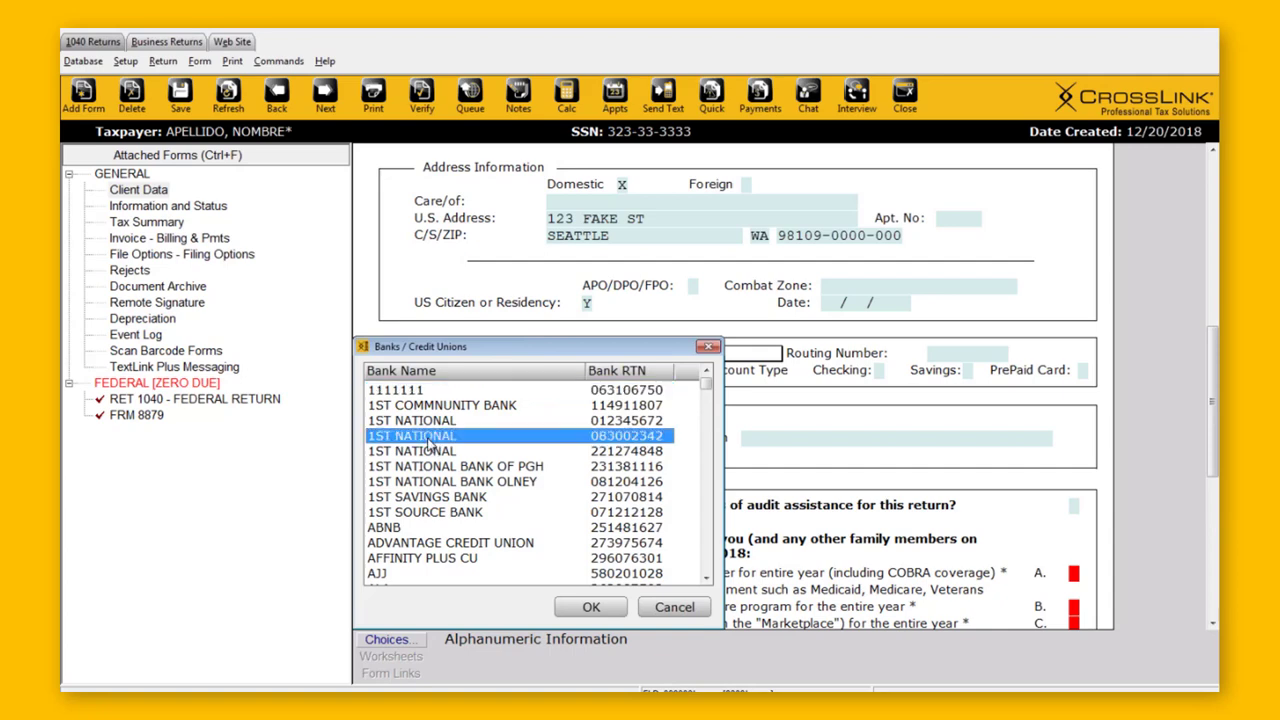
{"action": "left_click", "coordinate": [592, 608]}
Enter and re-confirm the bank account number, then mark the account as Checking.
{"action": "type", "text": "123456789"}
{"action": "key", "text": "Tab"}
{"action": "type", "text": "123123123"}
{"action": "key", "text": "Return"}
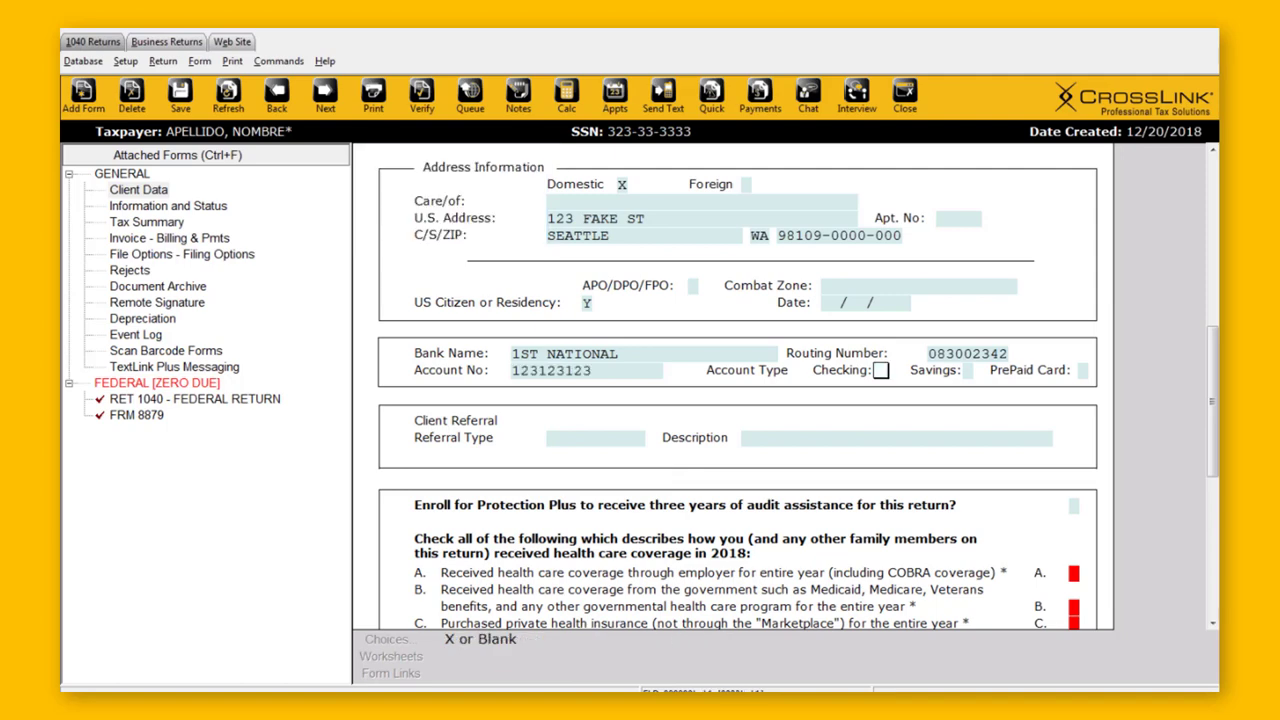
{"action": "type", "text": "x"}
{"action": "scroll", "coordinate": [610, 316], "scroll_direction": "down", "scroll_amount": 3}
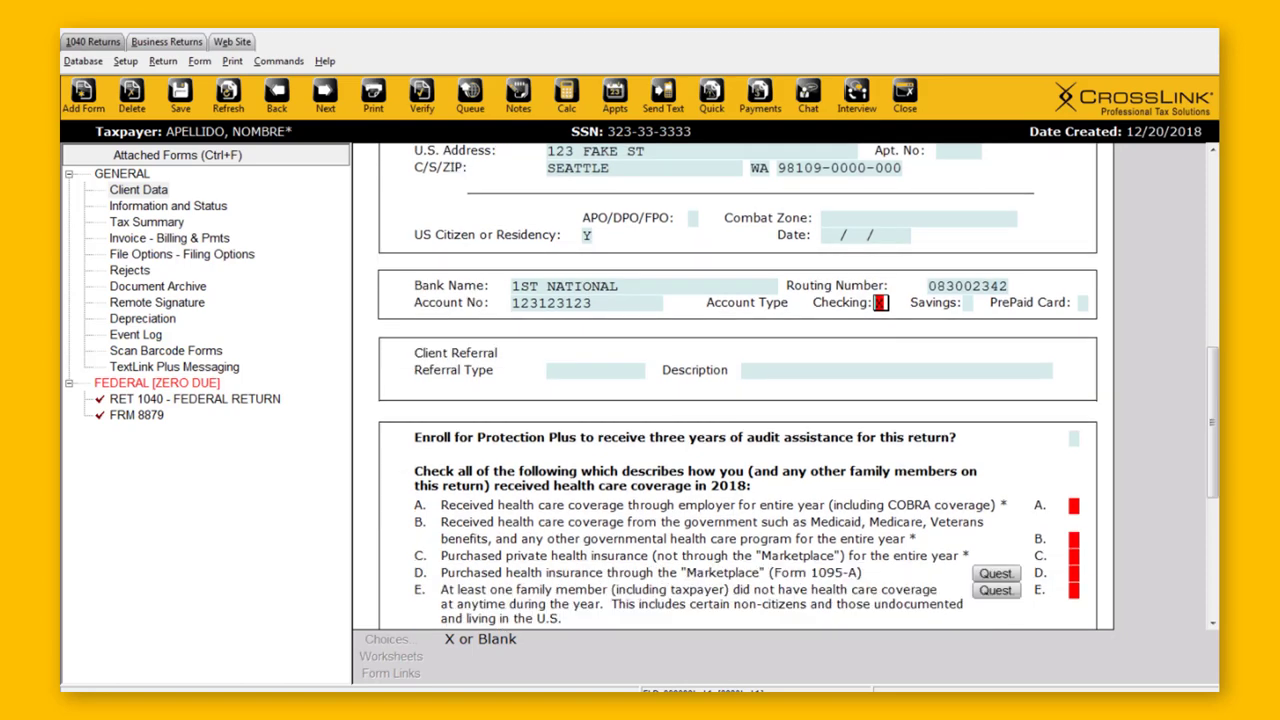
{"action": "left_click", "coordinate": [607, 310]}
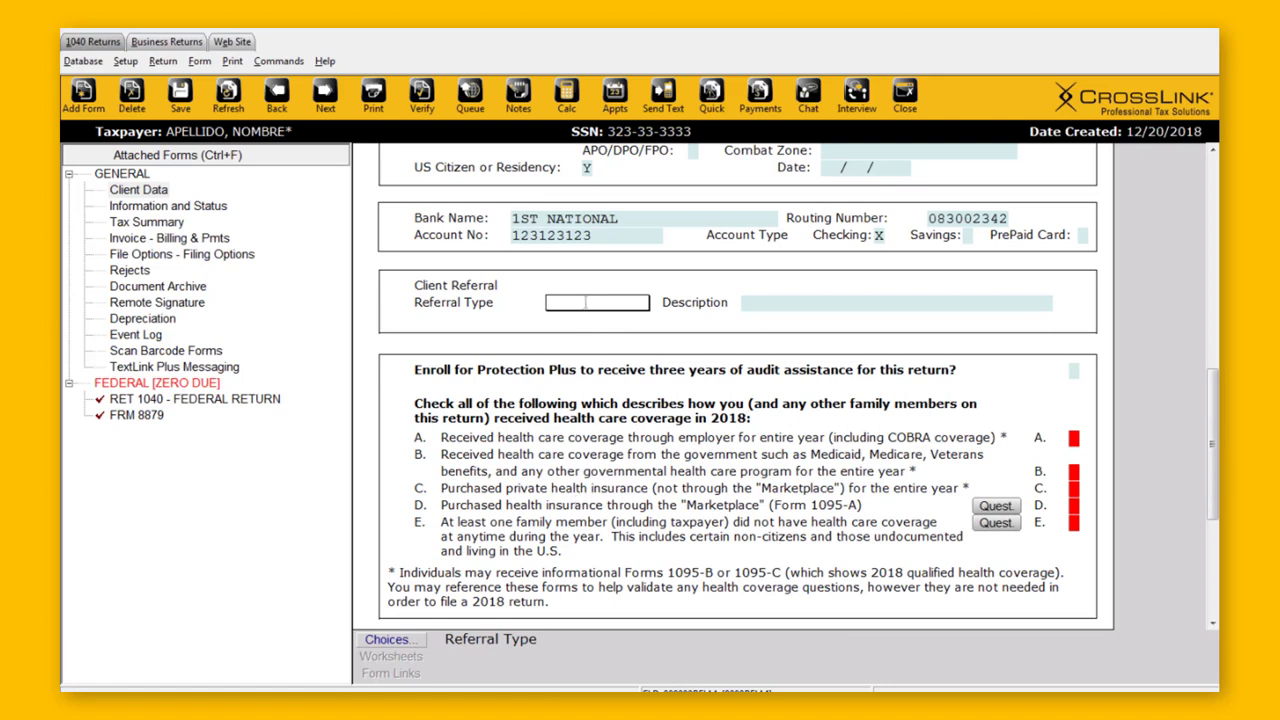
Preview the Referral Type choices without picking one, then open the Referrals database.
{"action": "left_click", "coordinate": [406, 644]}
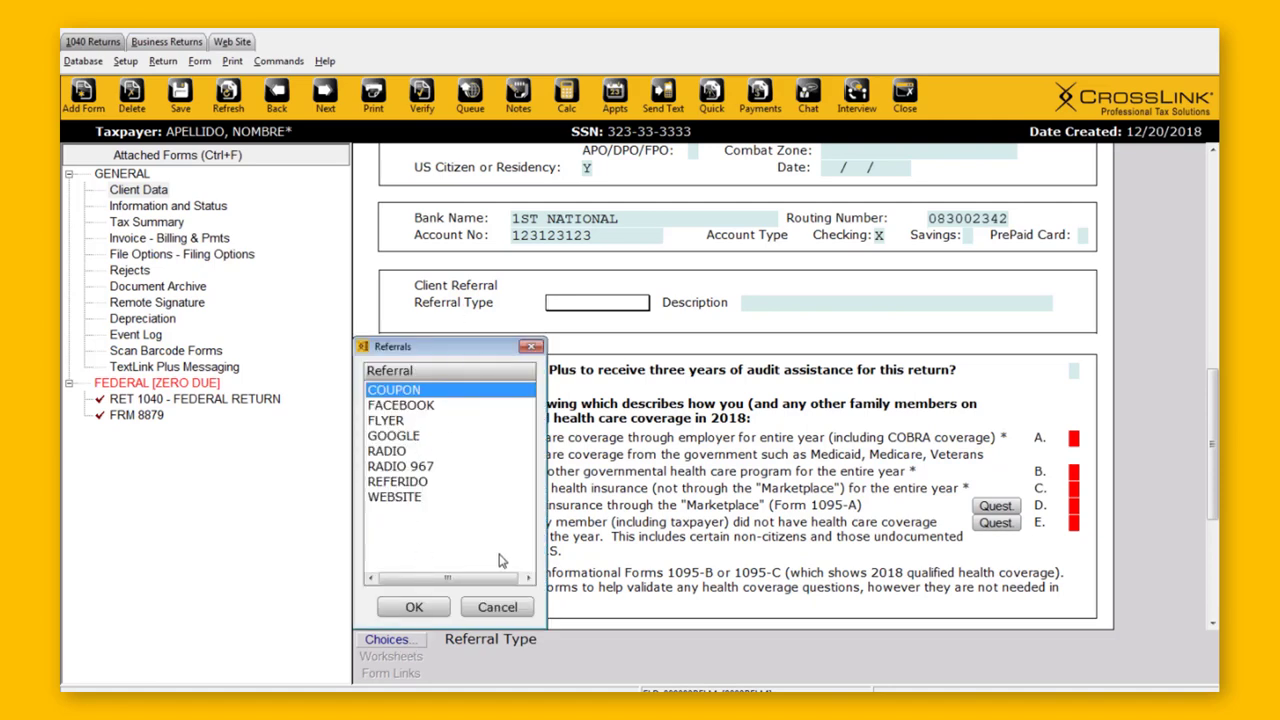
{"action": "left_click", "coordinate": [485, 614]}
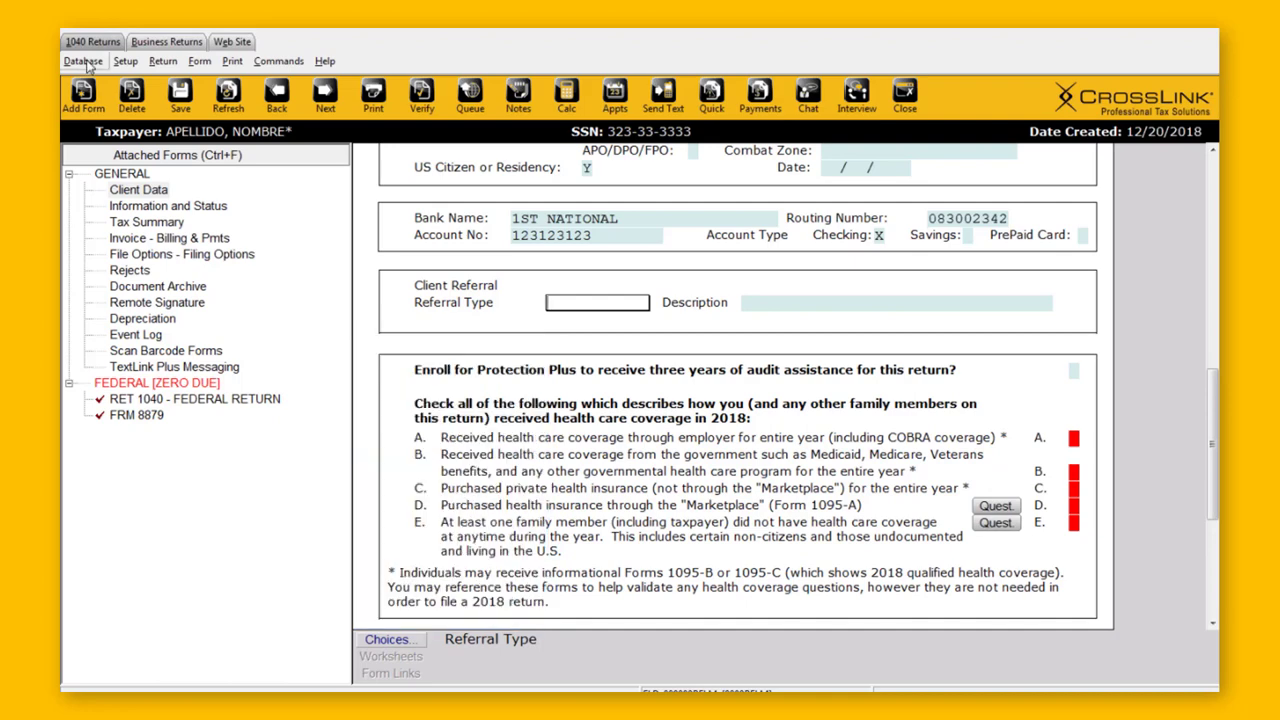
{"action": "left_click", "coordinate": [84, 62]}
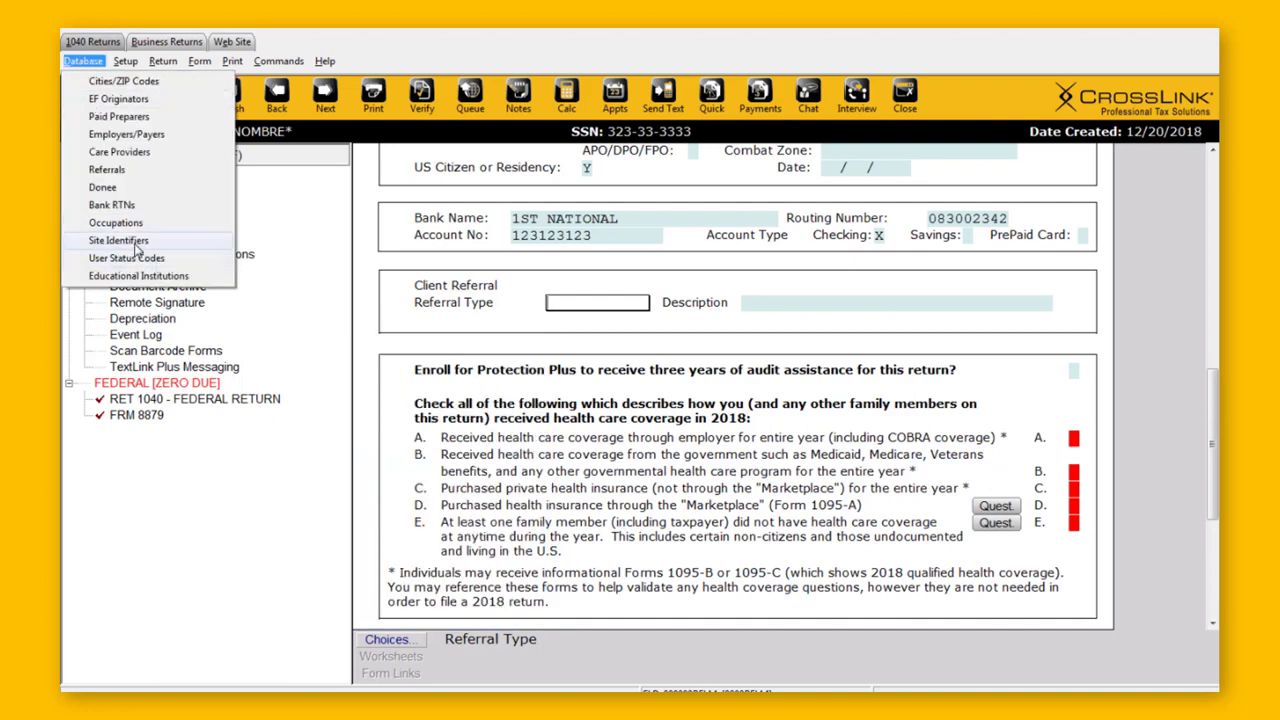
{"action": "left_click", "coordinate": [128, 170]}
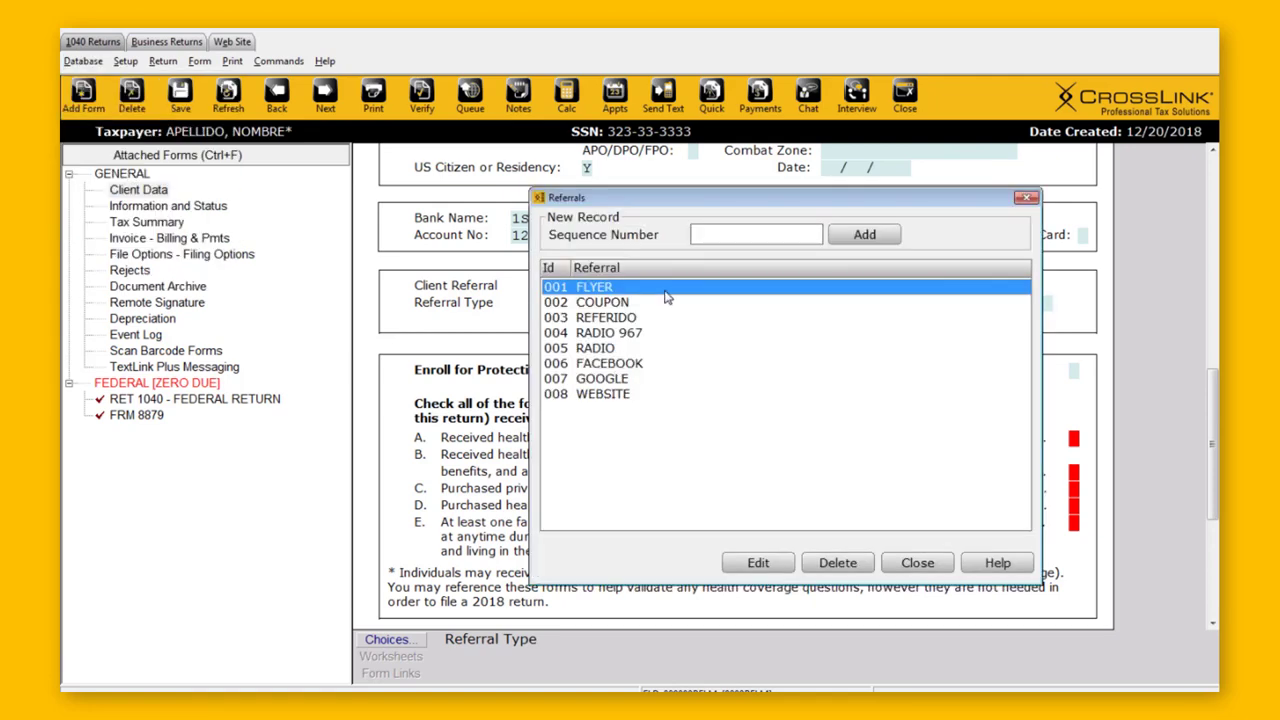
Start a new referral record numbered 009.
{"action": "left_click_drag", "start_coordinate": [698, 202], "coordinate": [538, 213]}
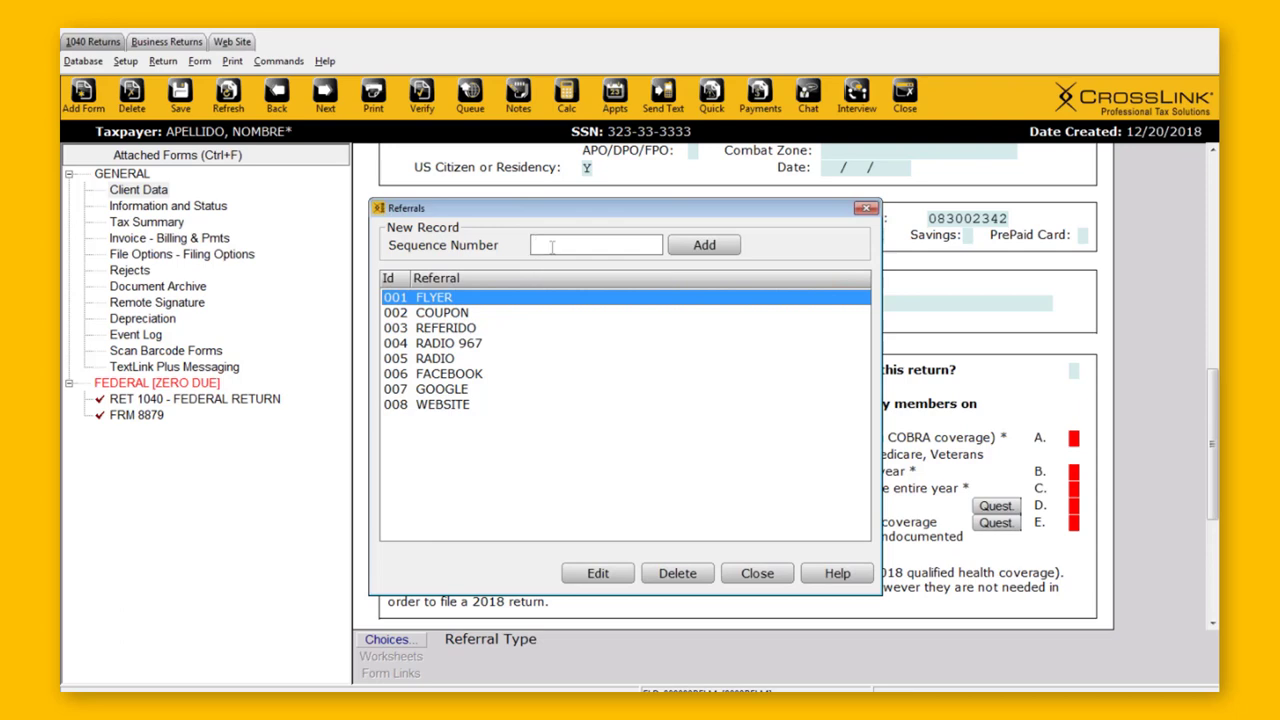
{"action": "type", "text": "009"}
{"action": "left_click", "coordinate": [692, 256]}
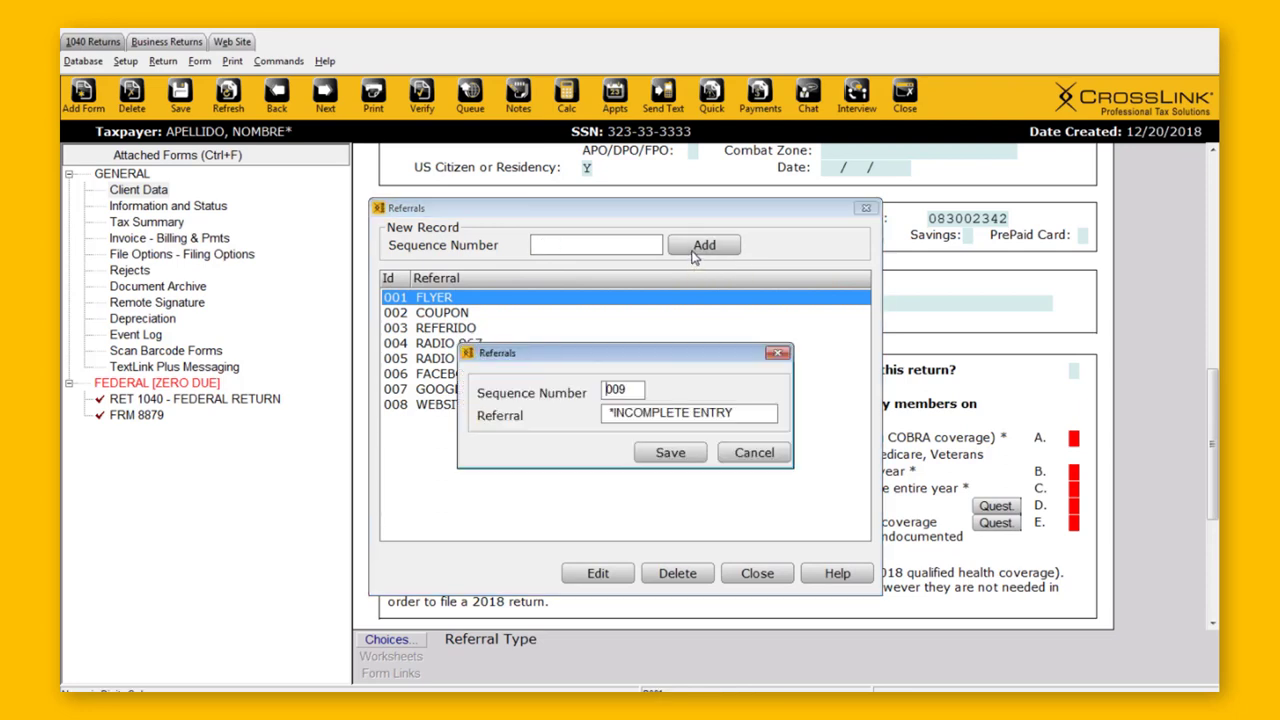
Replace the placeholder with TWITTER, save the record and close the database.
{"action": "left_click_drag", "start_coordinate": [736, 412], "coordinate": [579, 412]}
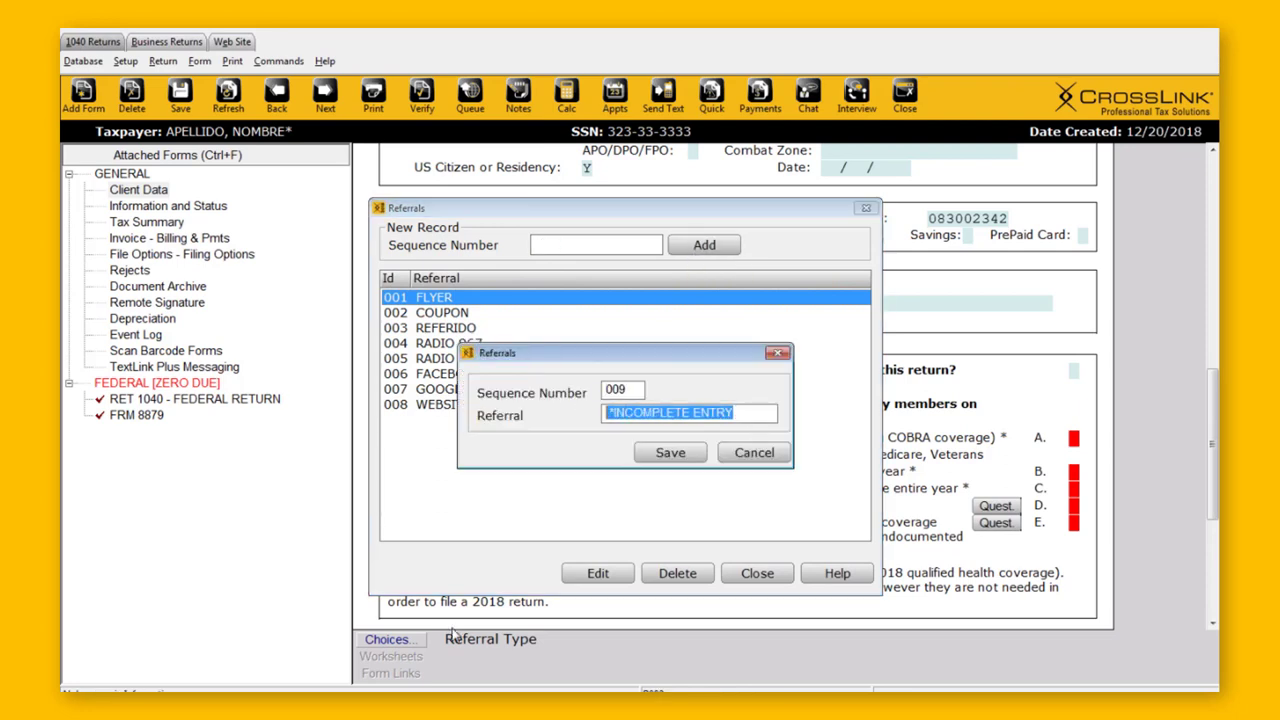
{"action": "key", "text": "shift+Tab"}
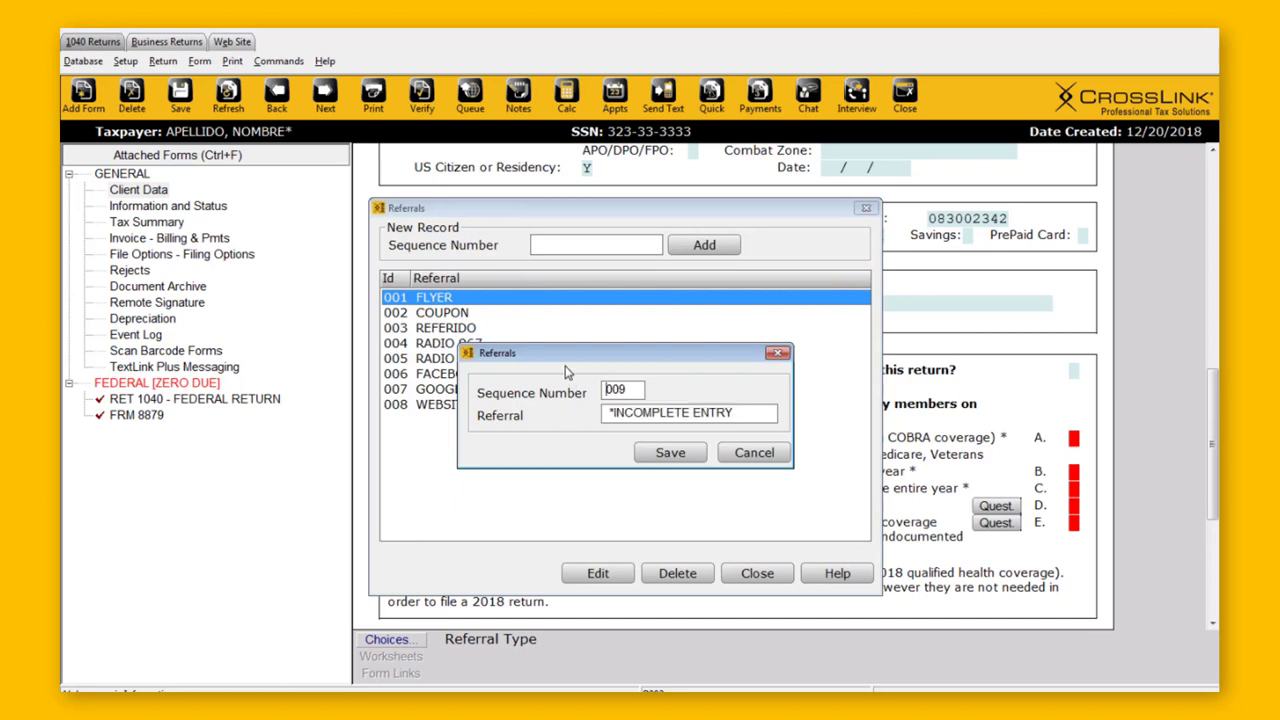
{"action": "left_click_drag", "start_coordinate": [740, 412], "coordinate": [582, 415]}
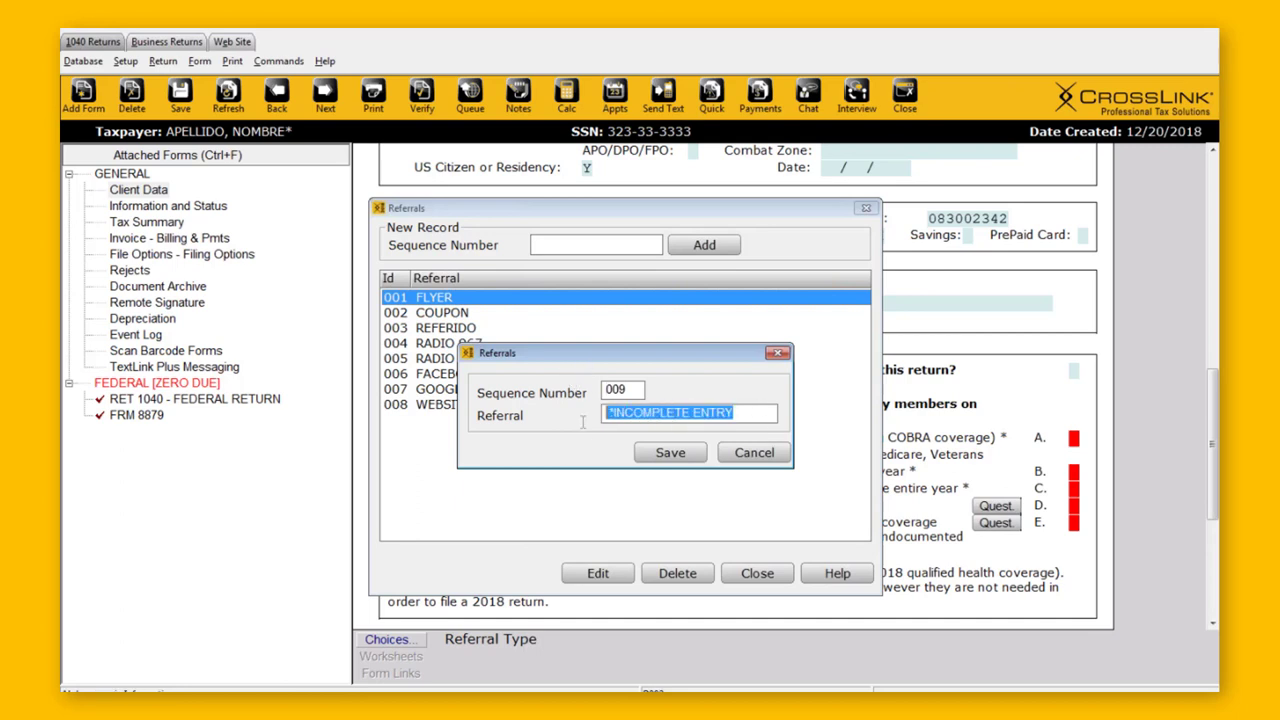
{"action": "left_click_drag", "start_coordinate": [566, 357], "coordinate": [609, 351]}
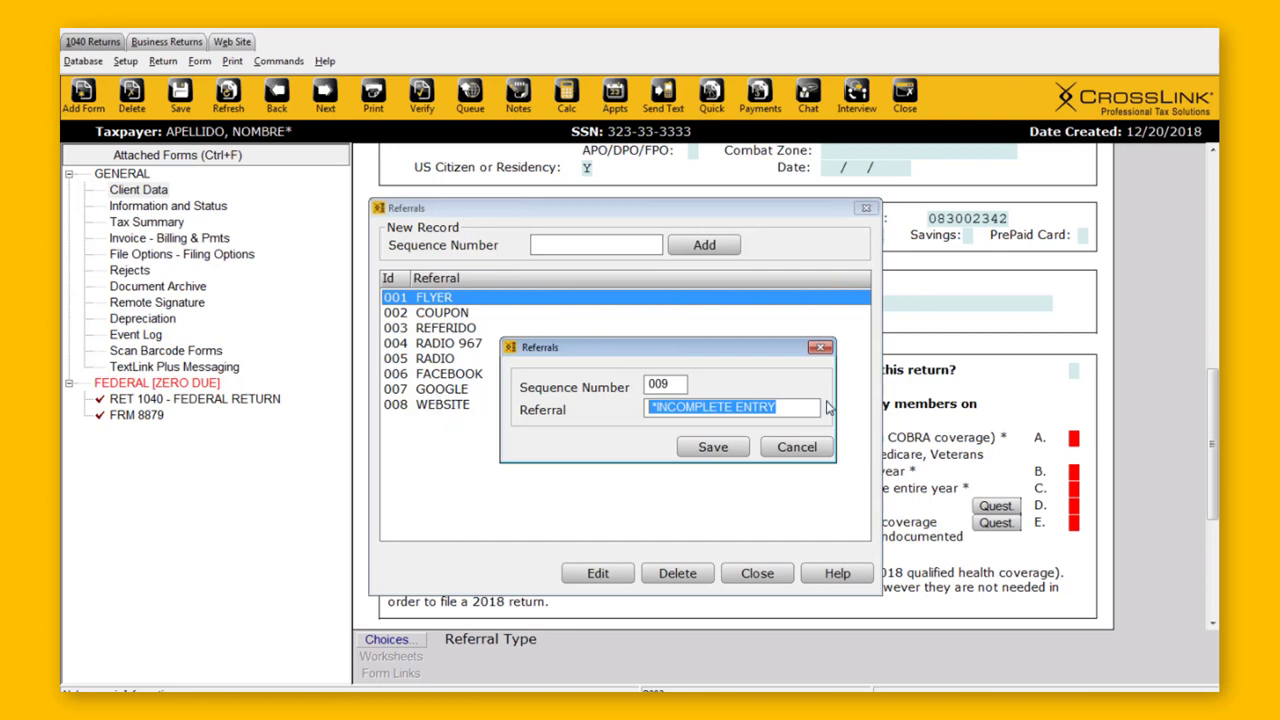
{"action": "key", "text": "BackSpace"}
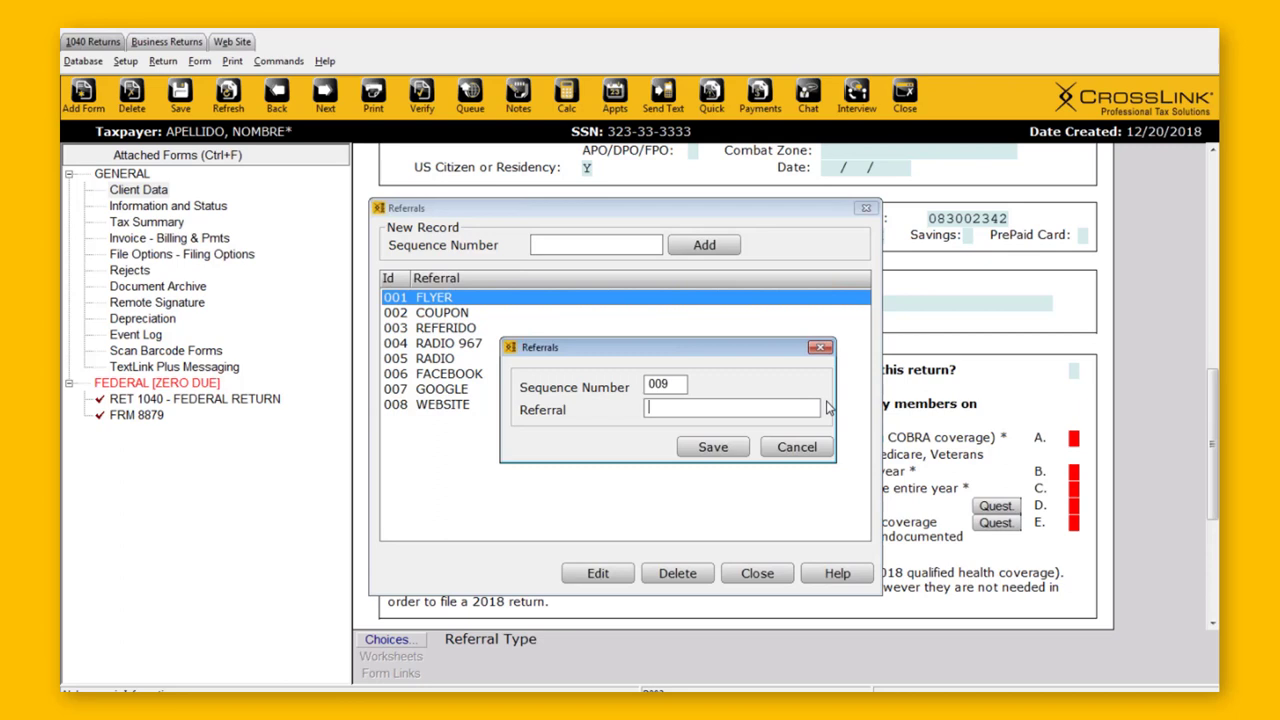
{"action": "type", "text": "Twiter"}
{"action": "key", "text": "BackSpace"}
{"action": "key", "text": "BackSpace"}
{"action": "key", "text": "BackSpace"}
{"action": "type", "text": "tter"}
{"action": "left_click", "coordinate": [715, 455]}
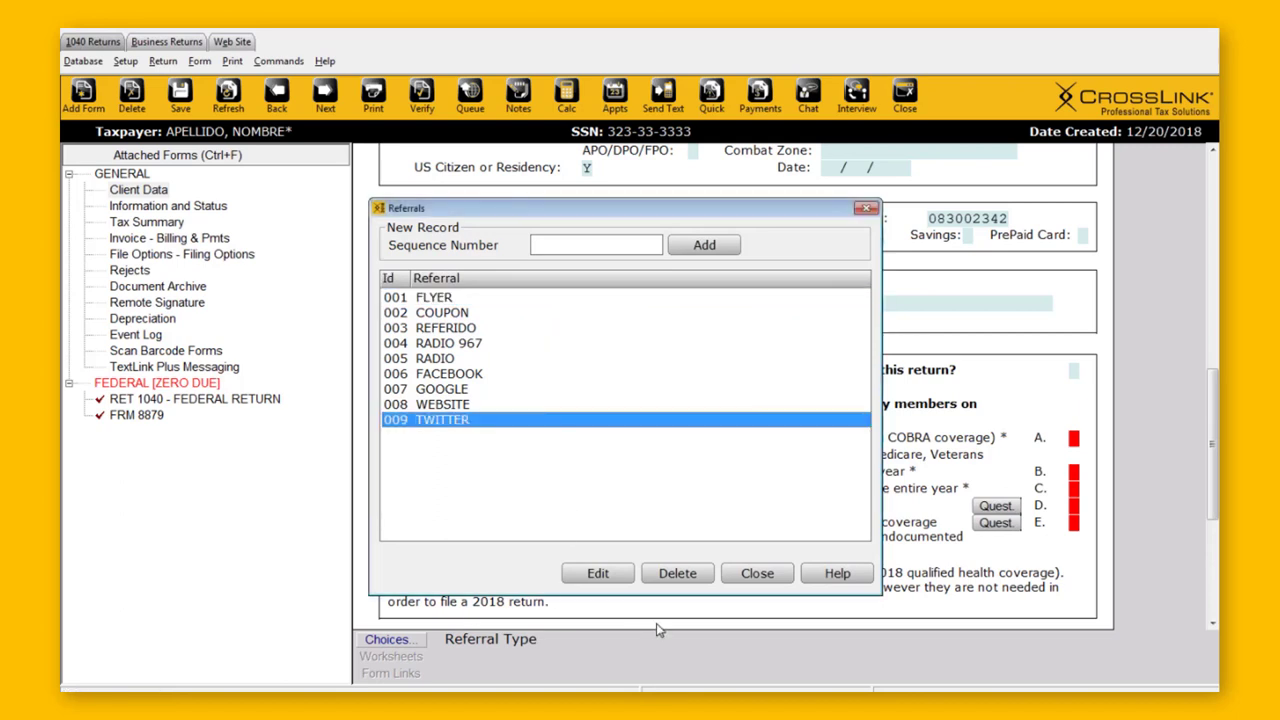
{"action": "left_click", "coordinate": [757, 574]}
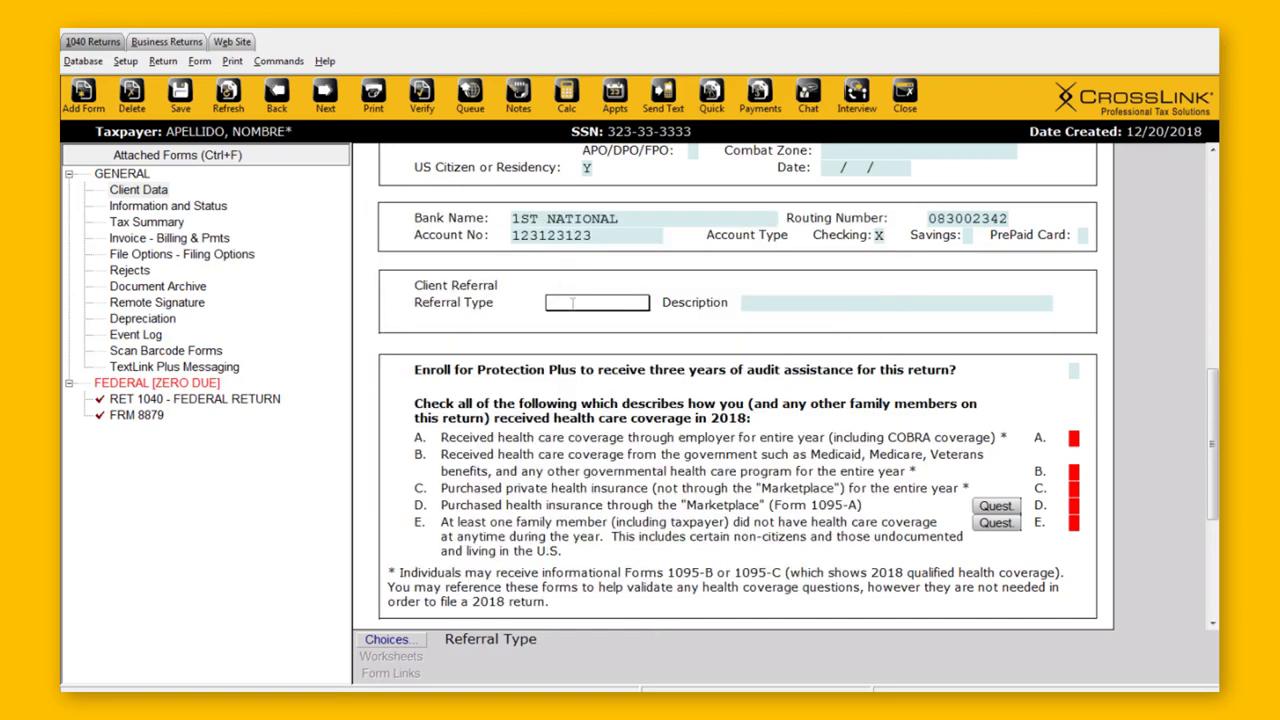
Choose TWITTER from the referral choices as the client's Referral Type.
{"action": "left_click", "coordinate": [389, 645]}
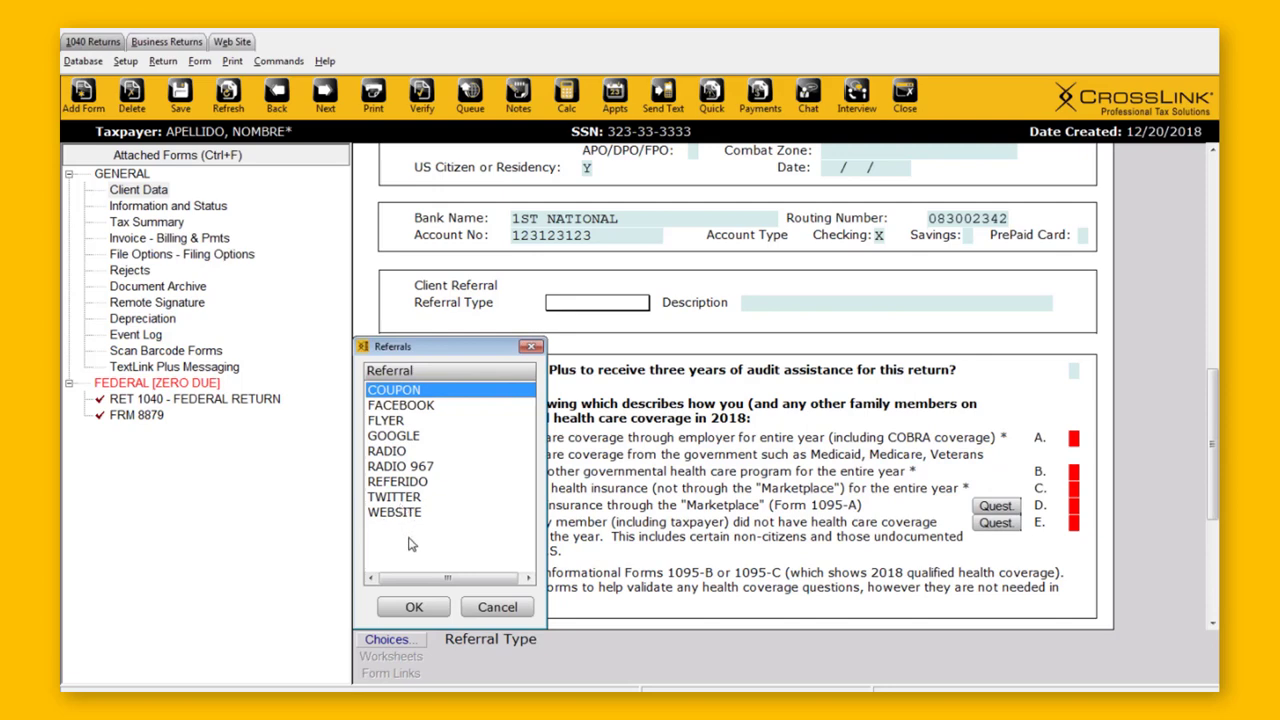
{"action": "left_click", "coordinate": [399, 497]}
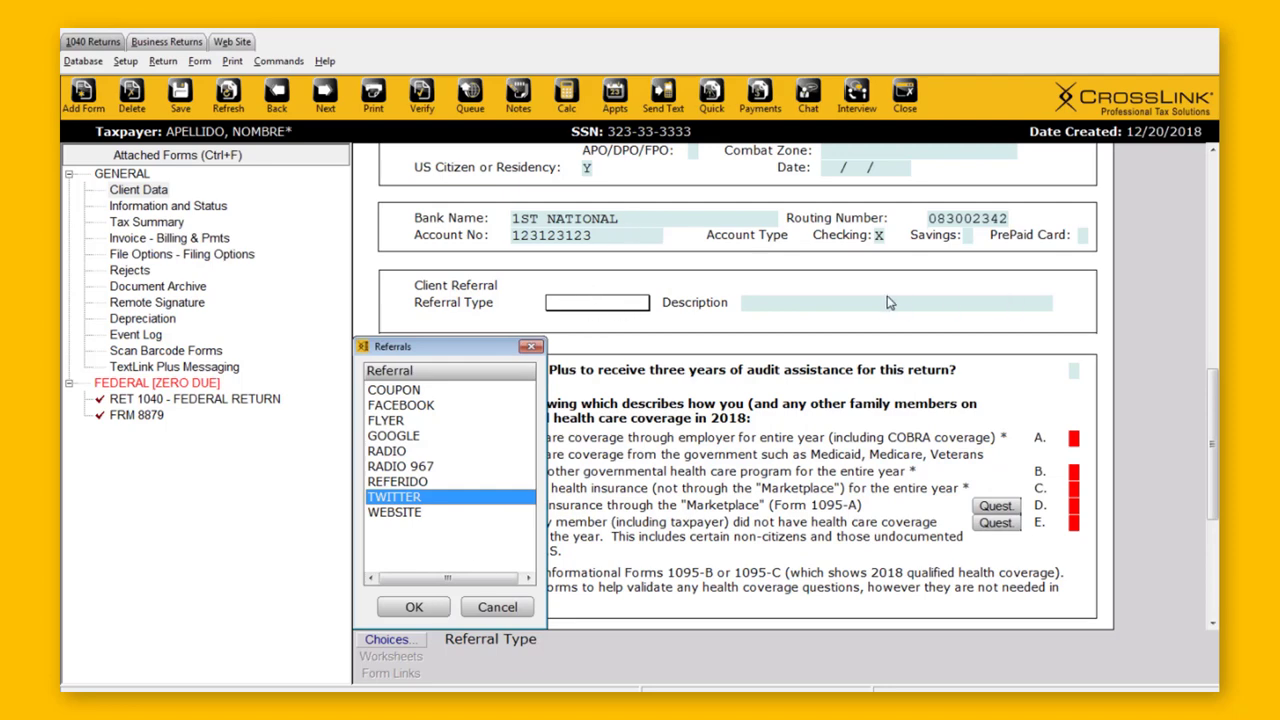
{"action": "left_click", "coordinate": [424, 610]}
{"action": "scroll", "coordinate": [625, 444], "scroll_direction": "up", "scroll_amount": 6}
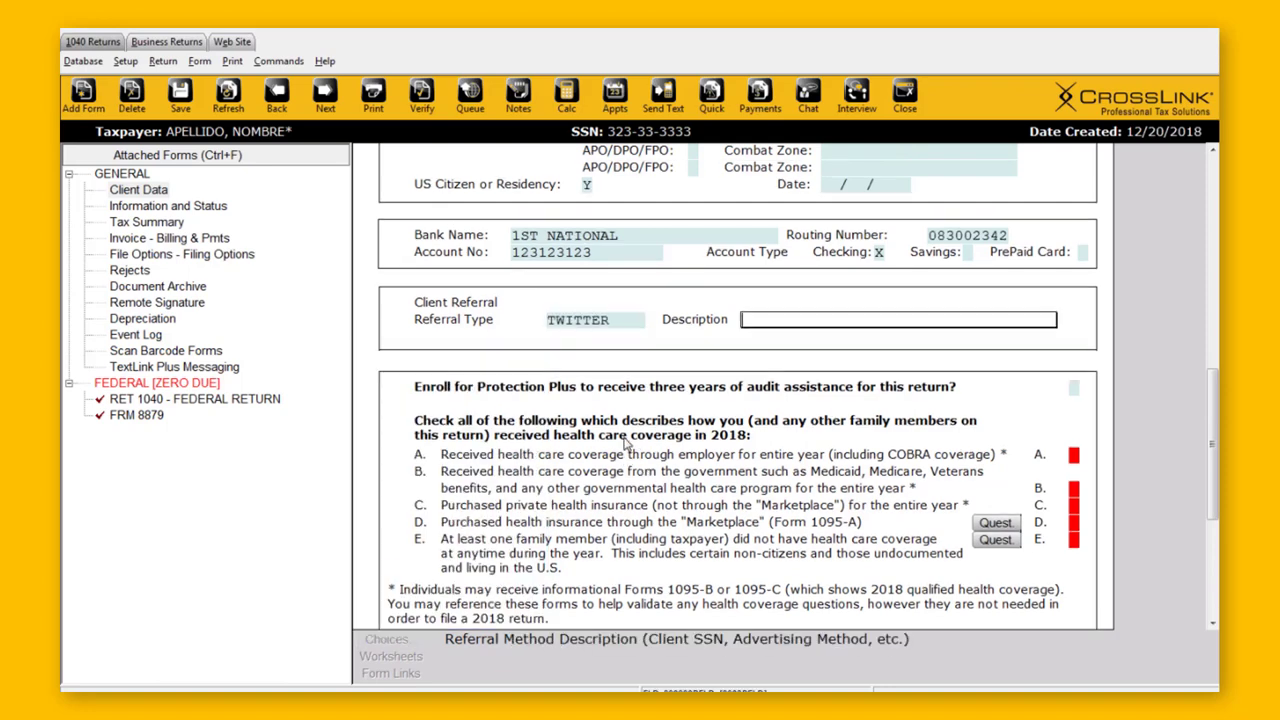
{"action": "scroll", "coordinate": [625, 444], "scroll_direction": "up", "scroll_amount": 5}
Save and exit the return, browse Reports > Client Lists, and reopen the client's return.
{"action": "left_click", "coordinate": [904, 97]}
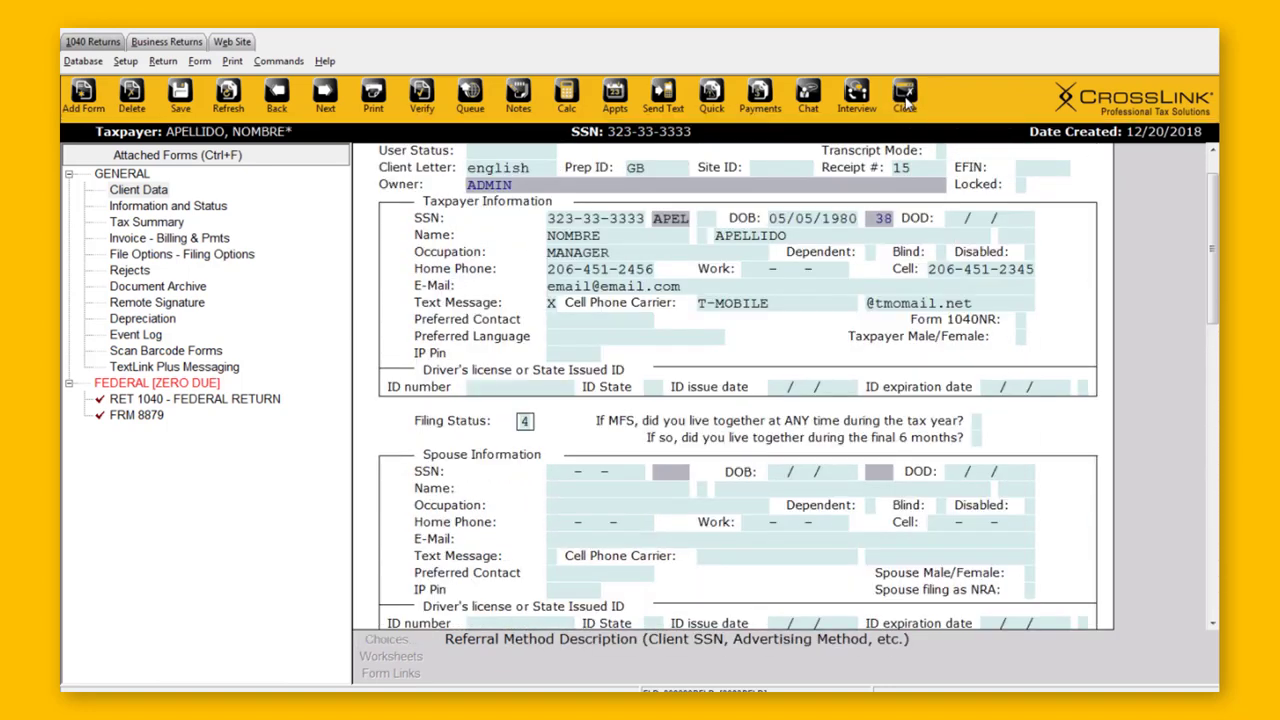
{"action": "left_click", "coordinate": [547, 388]}
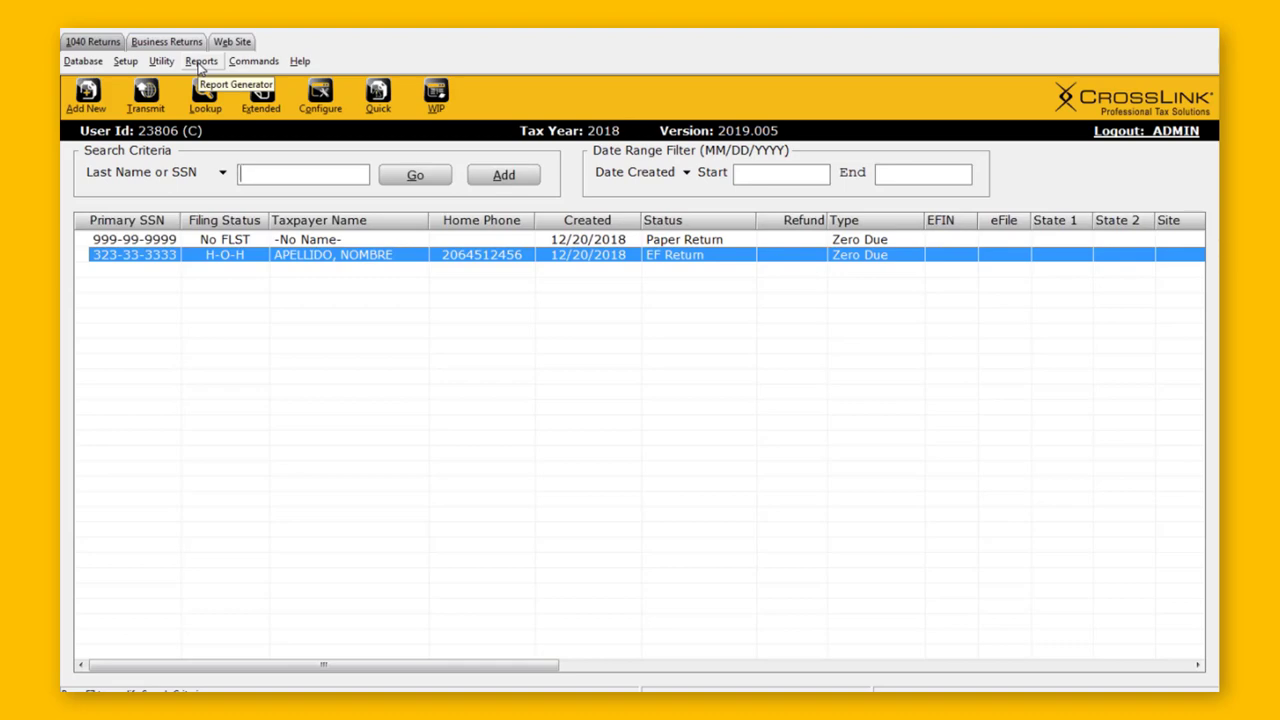
{"action": "left_click", "coordinate": [201, 62]}
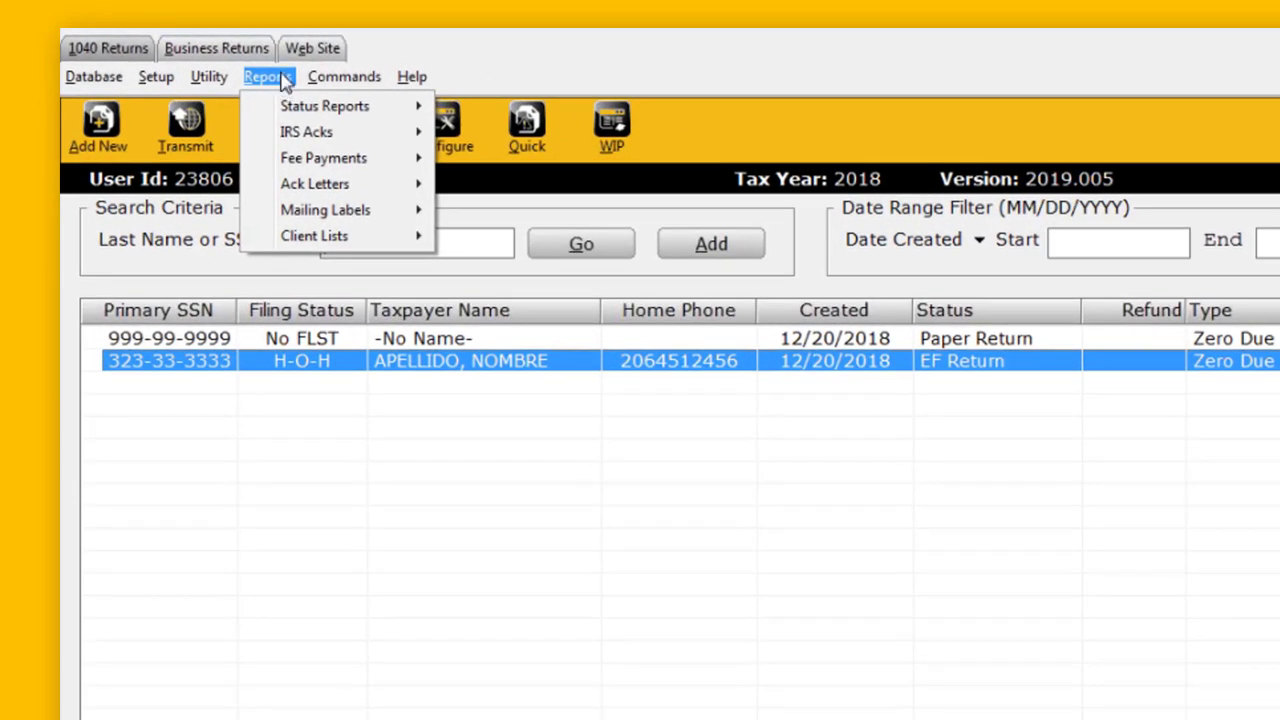
{"action": "mouse_move", "coordinate": [308, 250]}
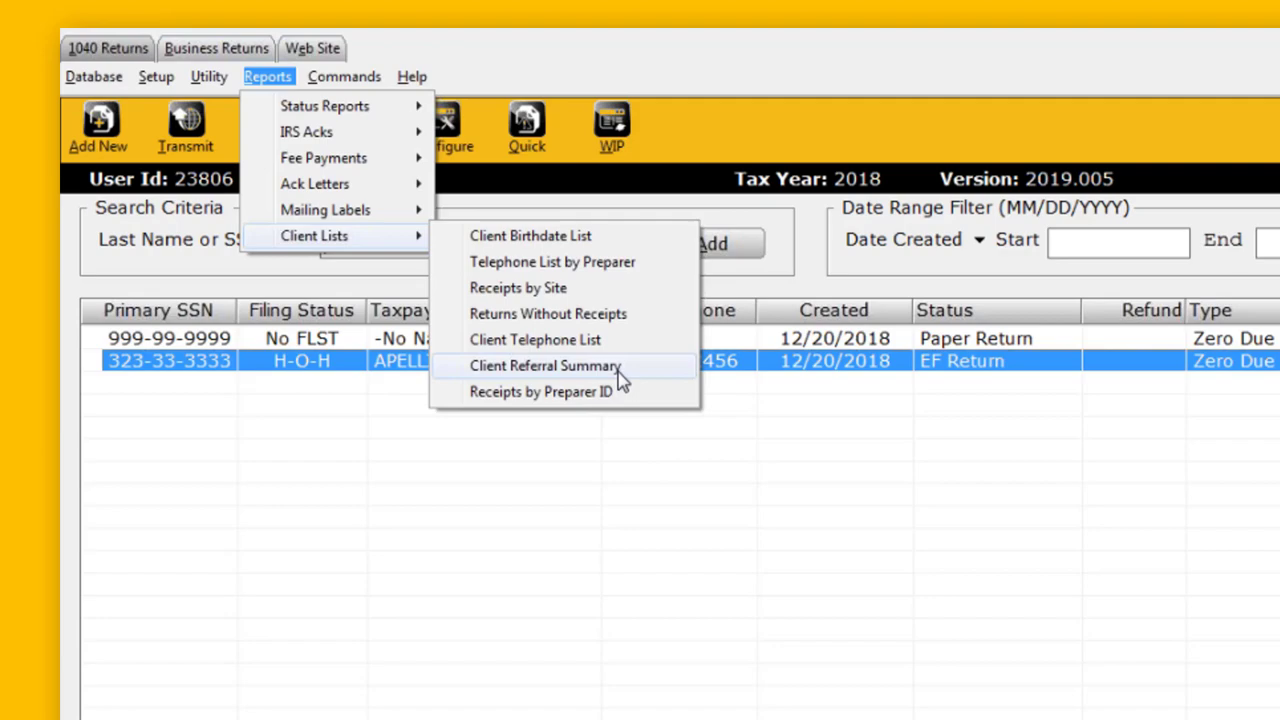
{"action": "left_click", "coordinate": [705, 583]}
{"action": "left_click", "coordinate": [518, 368]}
{"action": "double_click", "coordinate": [518, 368]}
Change Referral Type to REFERIDO and enter the referring person's name as its description.
{"action": "scroll", "coordinate": [740, 505], "scroll_direction": "down", "scroll_amount": 10}
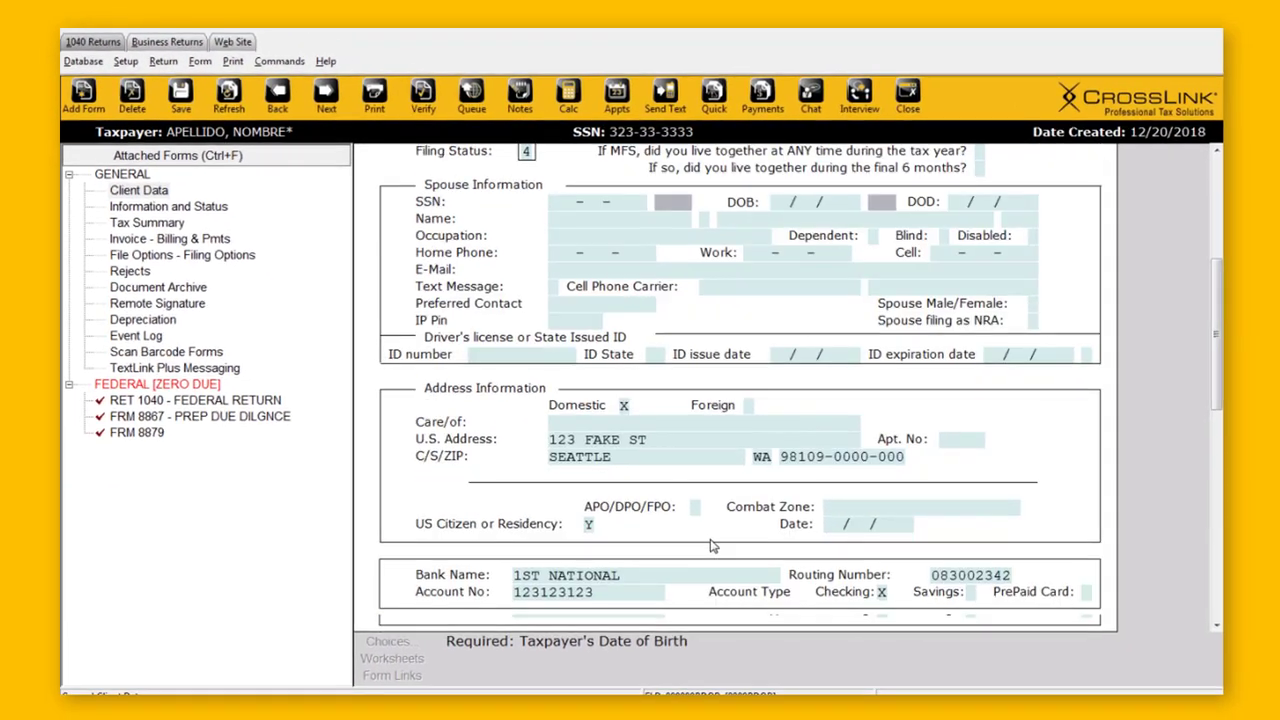
{"action": "scroll", "coordinate": [740, 505], "scroll_direction": "down", "scroll_amount": 10}
{"action": "scroll", "coordinate": [740, 500], "scroll_direction": "up", "scroll_amount": 9}
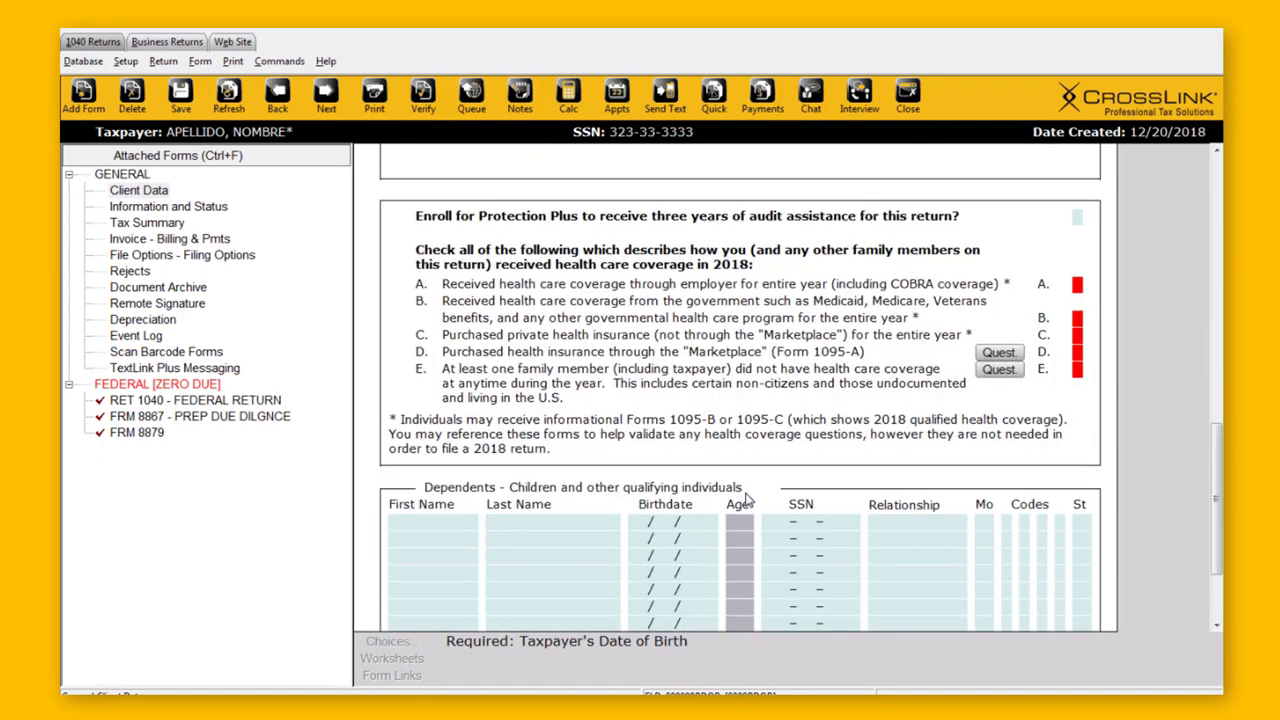
{"action": "scroll", "coordinate": [738, 497], "scroll_direction": "up", "scroll_amount": 1}
{"action": "left_click", "coordinate": [619, 437]}
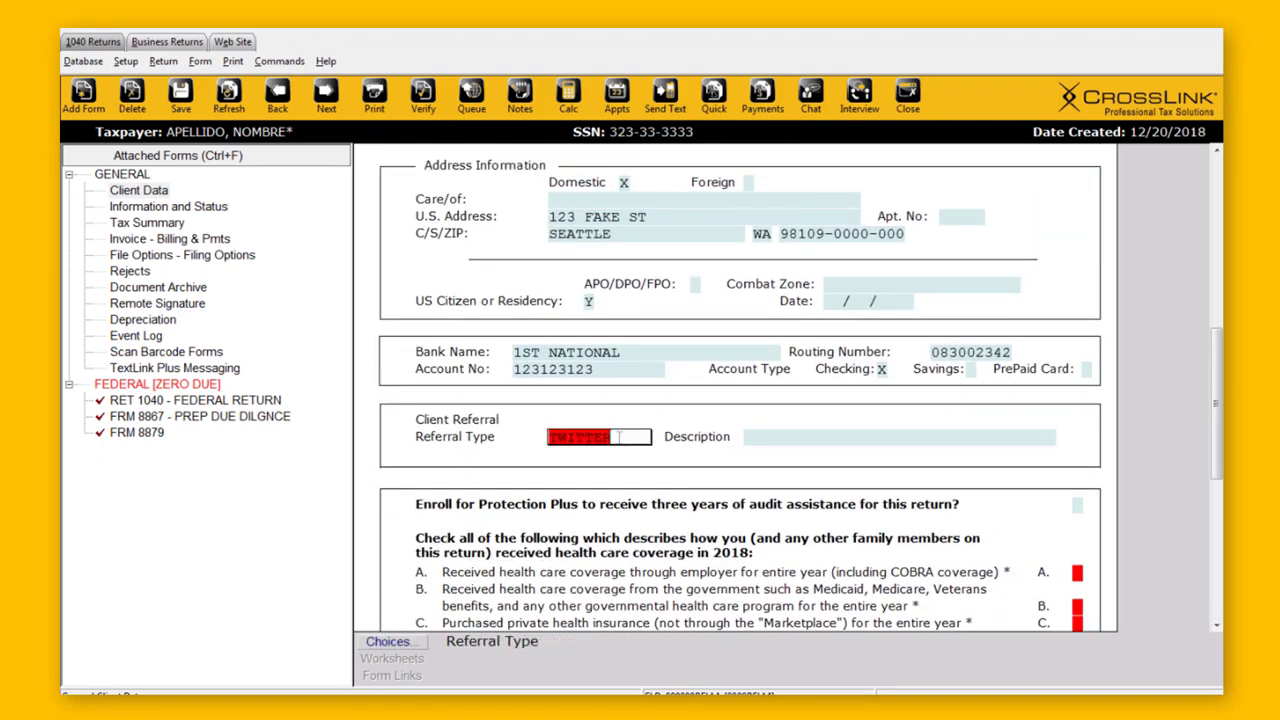
{"action": "left_click", "coordinate": [388, 642]}
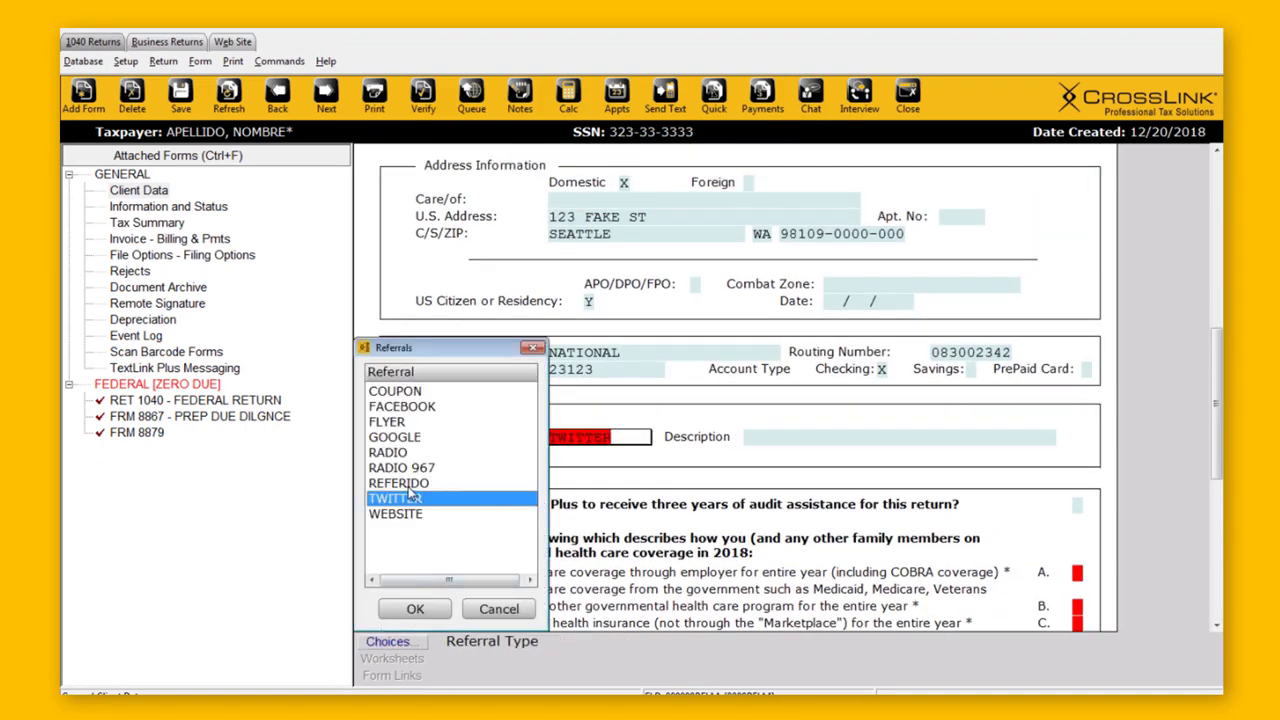
{"action": "left_click", "coordinate": [400, 483]}
{"action": "left_click", "coordinate": [415, 609]}
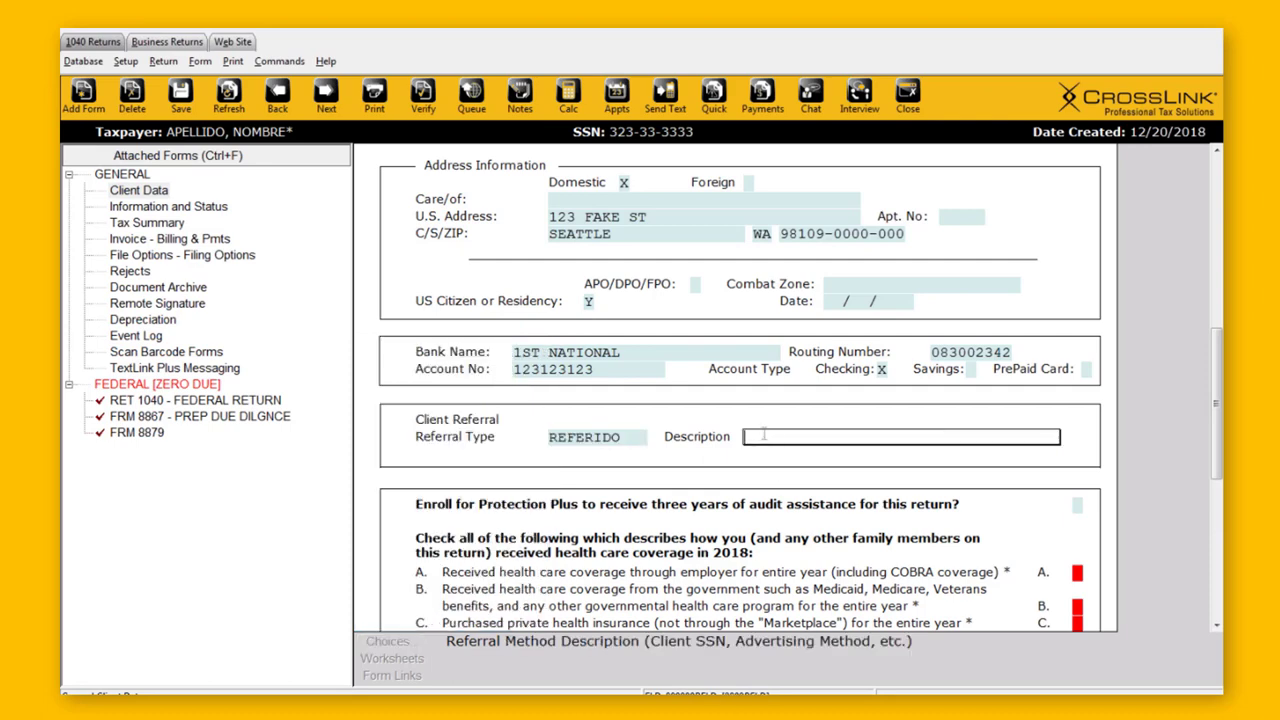
{"action": "type", "text": "JUAN PERE"}
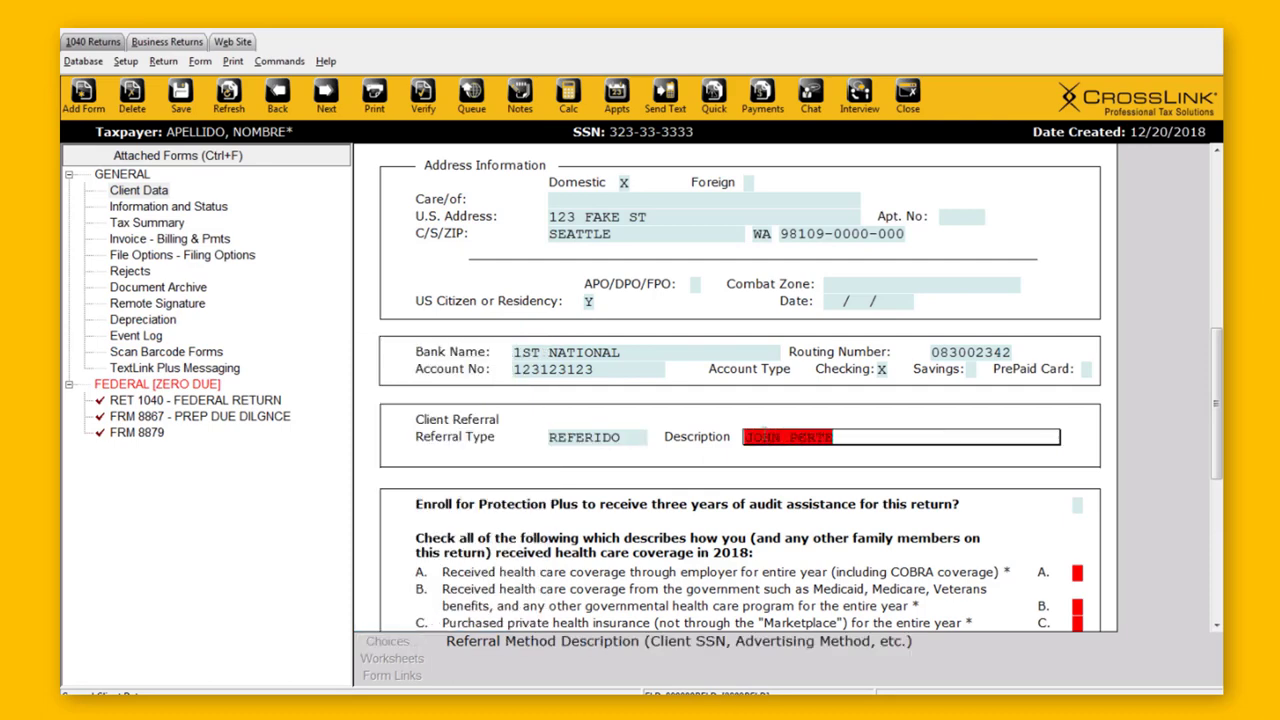
{"action": "type", "text": "Z"}
{"action": "key", "text": "Return"}
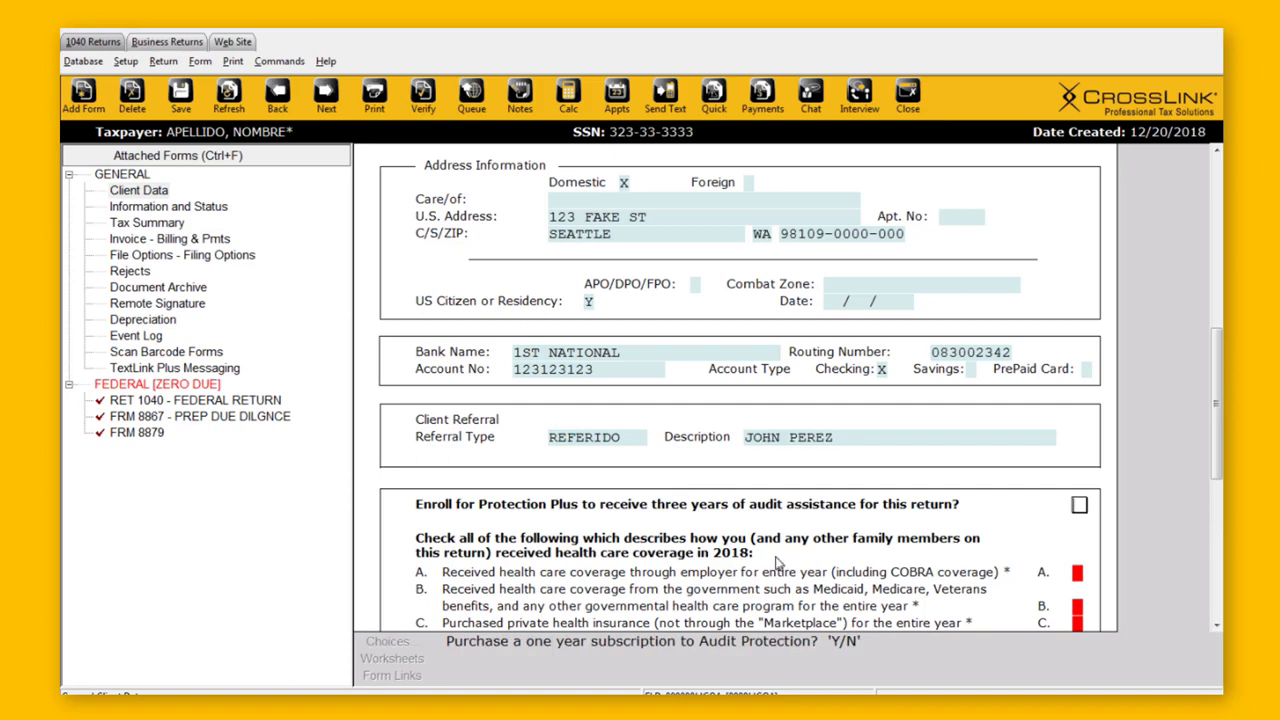
{"action": "scroll", "coordinate": [788, 550], "scroll_direction": "down", "scroll_amount": 3}
{"action": "scroll", "coordinate": [797, 527], "scroll_direction": "down", "scroll_amount": 1}
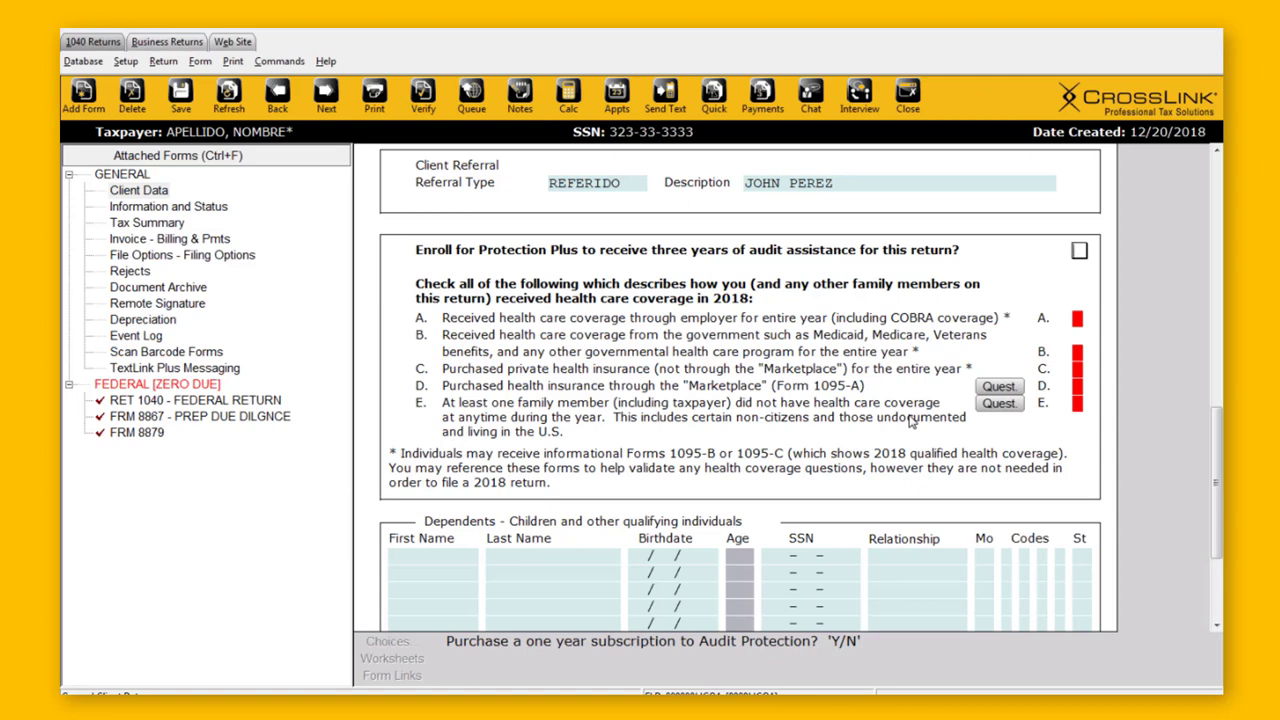
Mark health coverage boxes A (employer) and D (Marketplace, Form 1095-A) with X.
{"action": "left_click", "coordinate": [1080, 320]}
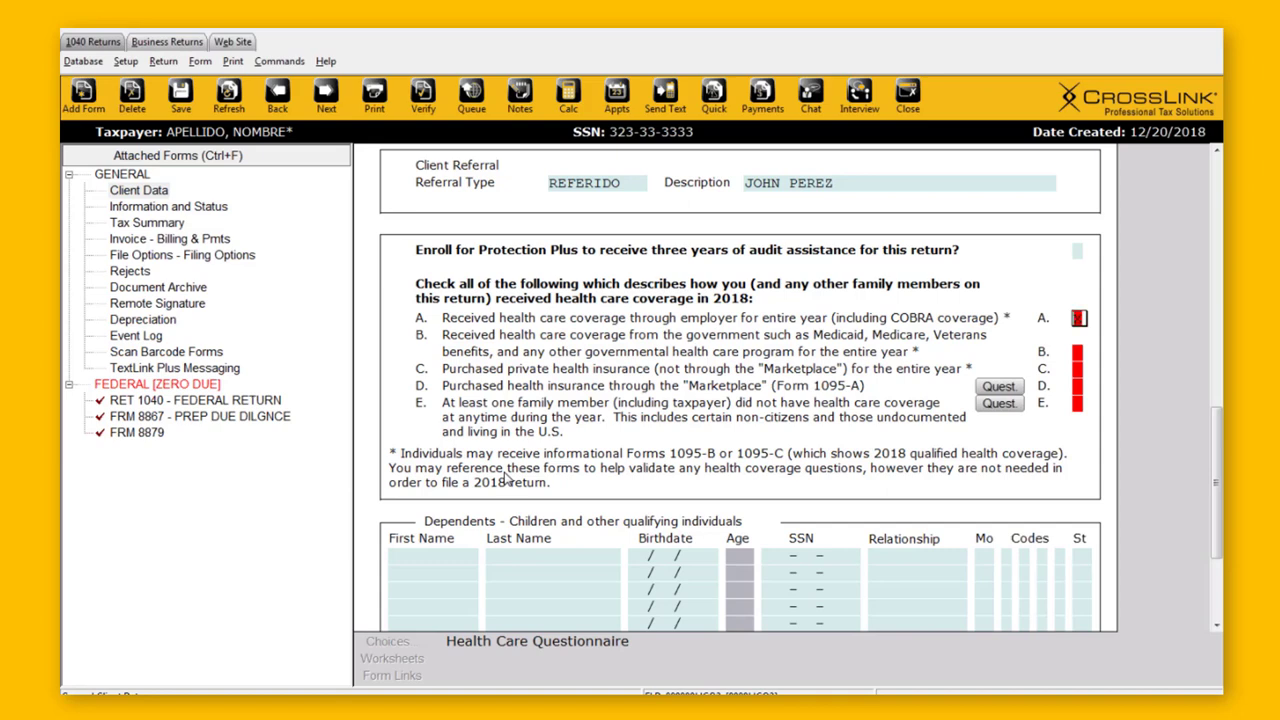
{"action": "type", "text": "x"}
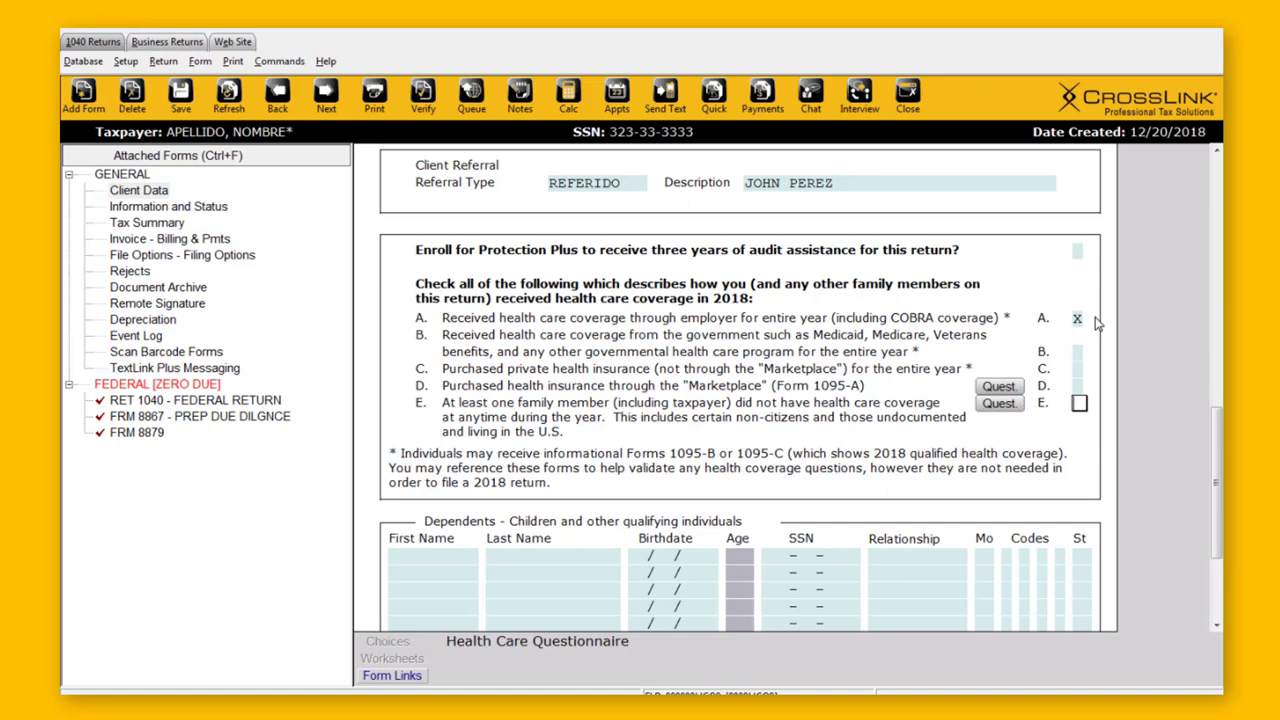
{"action": "key", "text": "shift+Tab"}
{"action": "type", "text": "x"}
{"action": "key", "text": "Tab"}
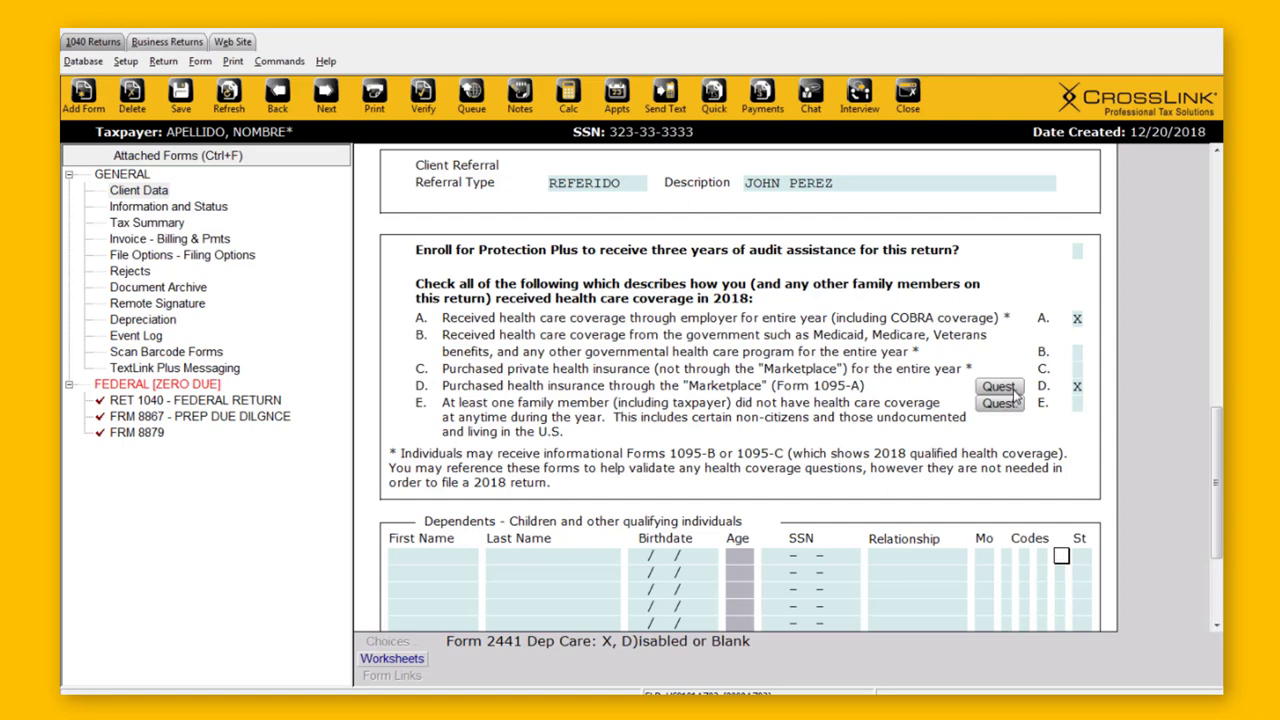
{"action": "left_click", "coordinate": [997, 388]}
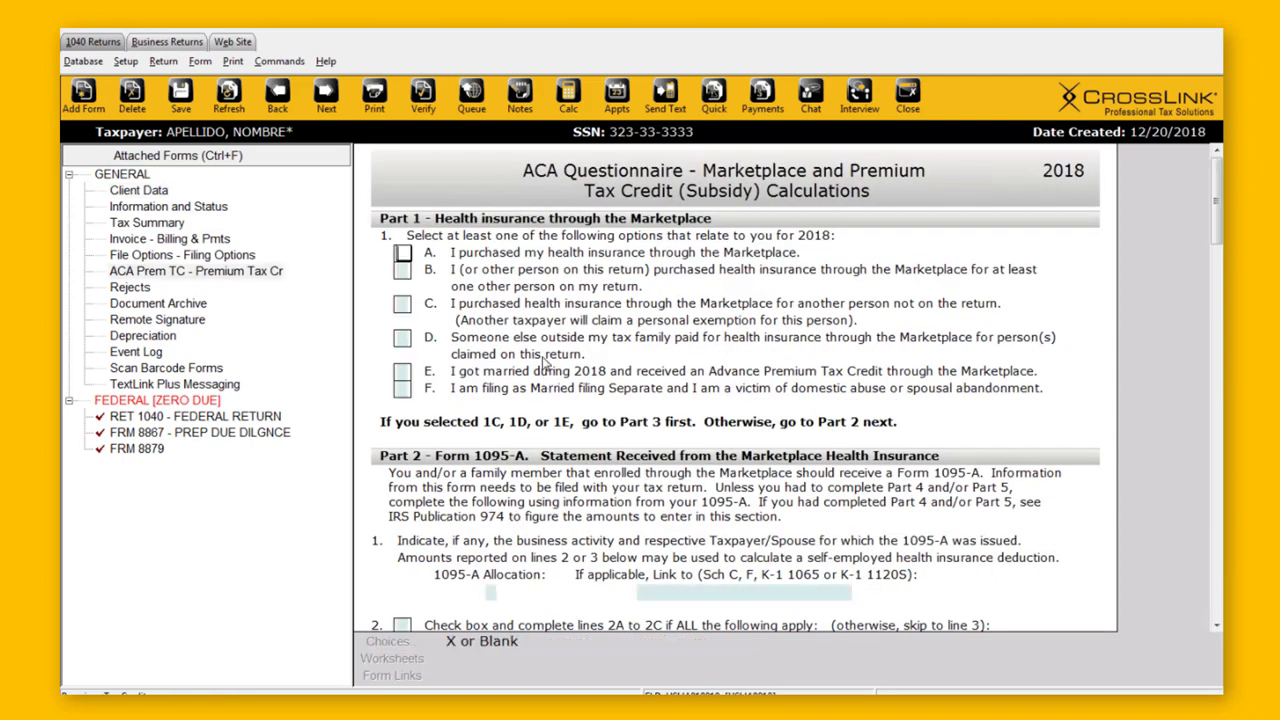
{"action": "scroll", "coordinate": [545, 370], "scroll_direction": "down", "scroll_amount": 2}
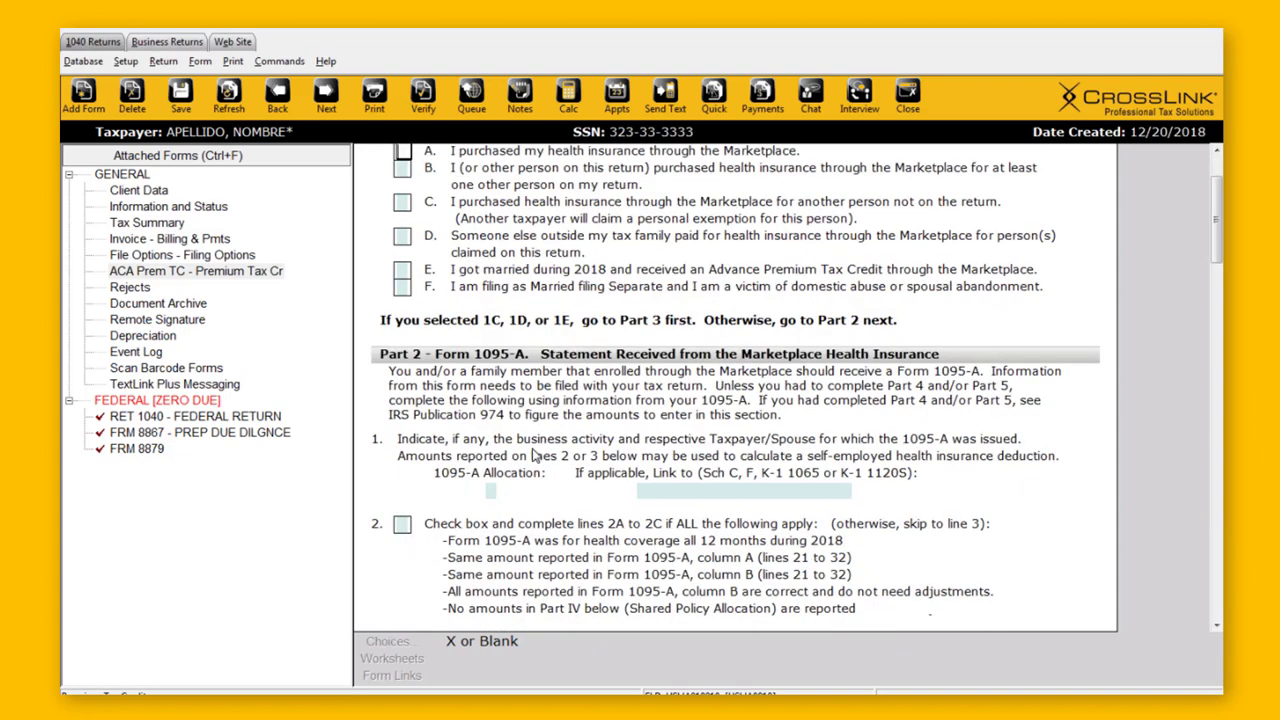
{"action": "scroll", "coordinate": [535, 455], "scroll_direction": "down", "scroll_amount": 10}
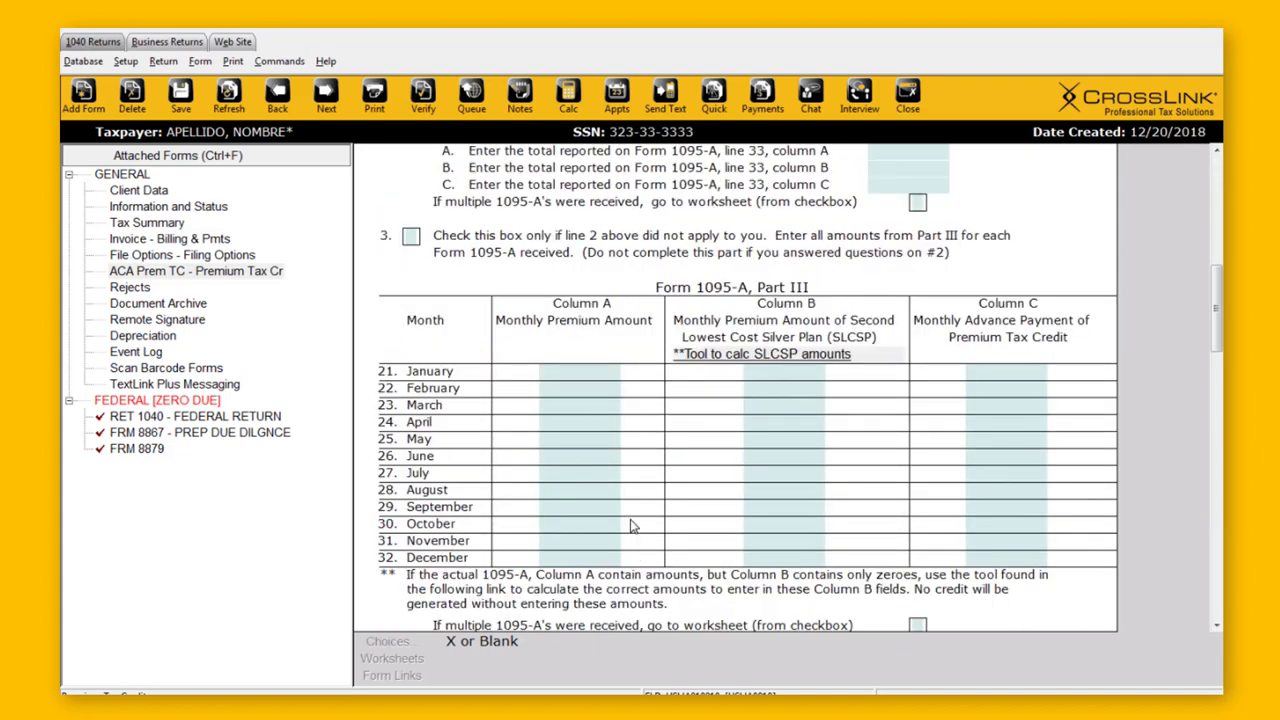
{"action": "scroll", "coordinate": [630, 525], "scroll_direction": "up", "scroll_amount": 10}
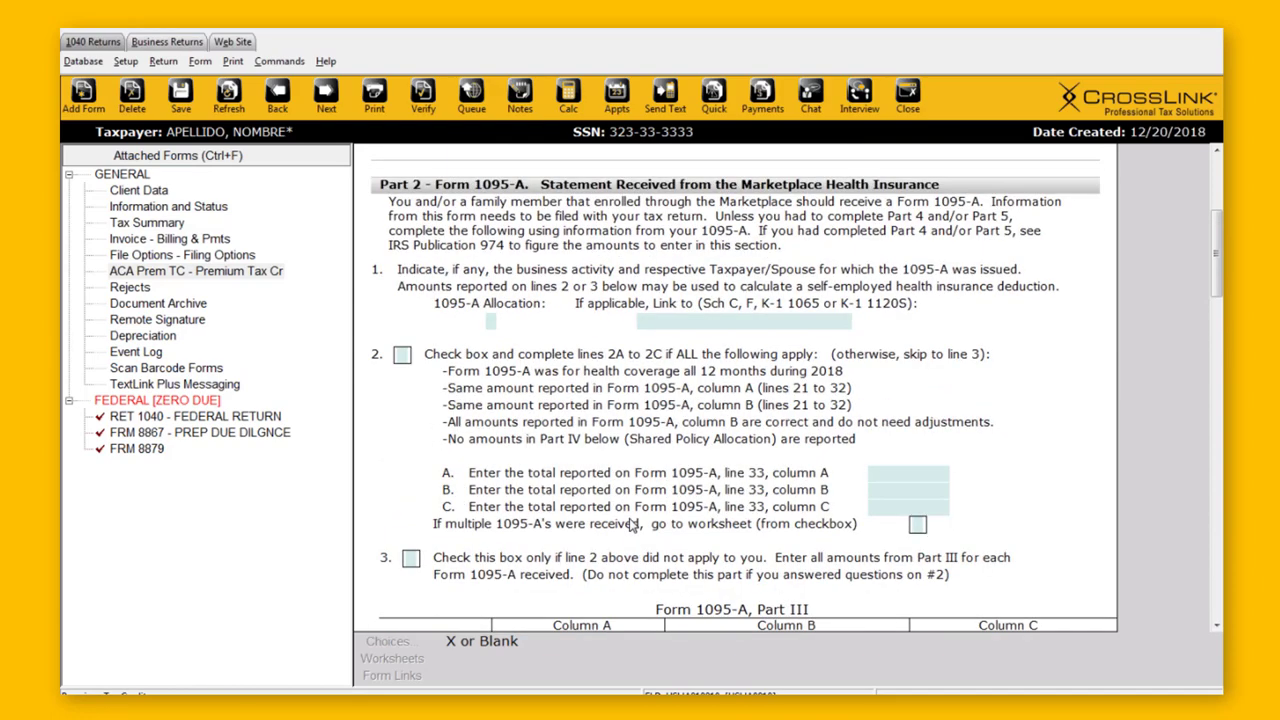
Reopen the Client Data form and scroll down to its empty Dependents table.
{"action": "scroll", "coordinate": [630, 525], "scroll_direction": "up", "scroll_amount": 1}
{"action": "left_click", "coordinate": [152, 194]}
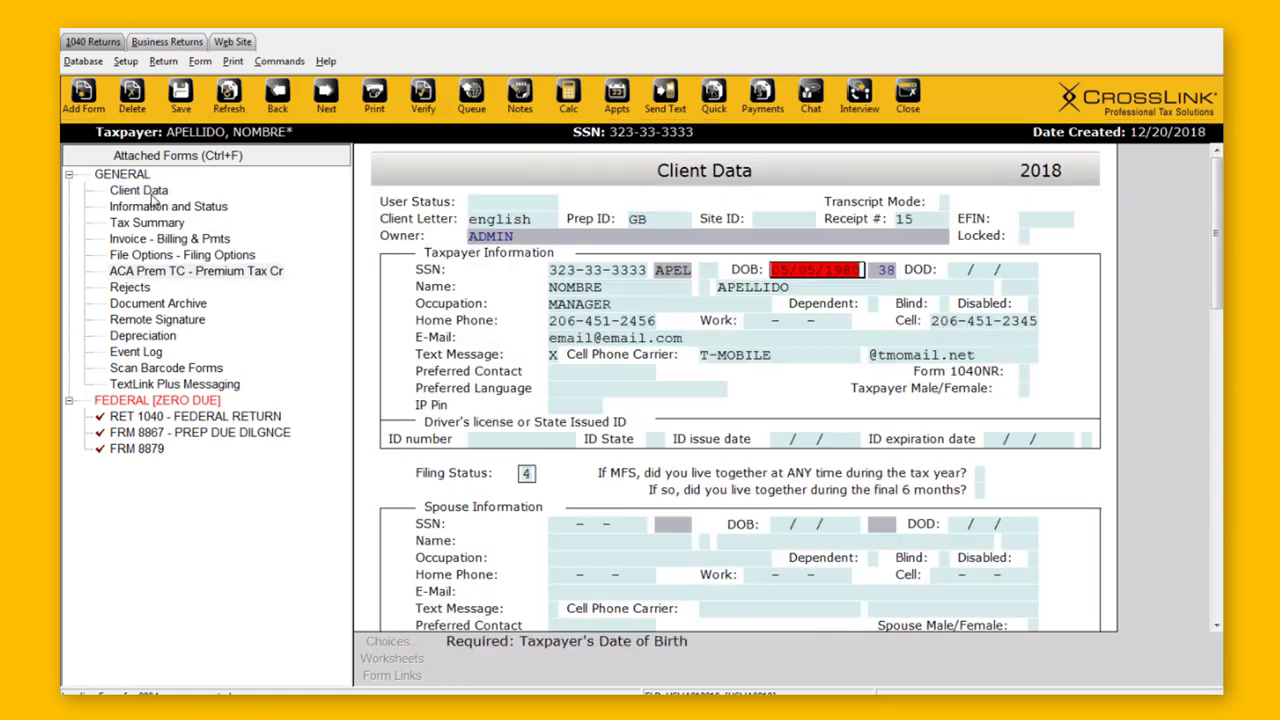
{"action": "scroll", "coordinate": [758, 576], "scroll_direction": "down", "scroll_amount": 8}
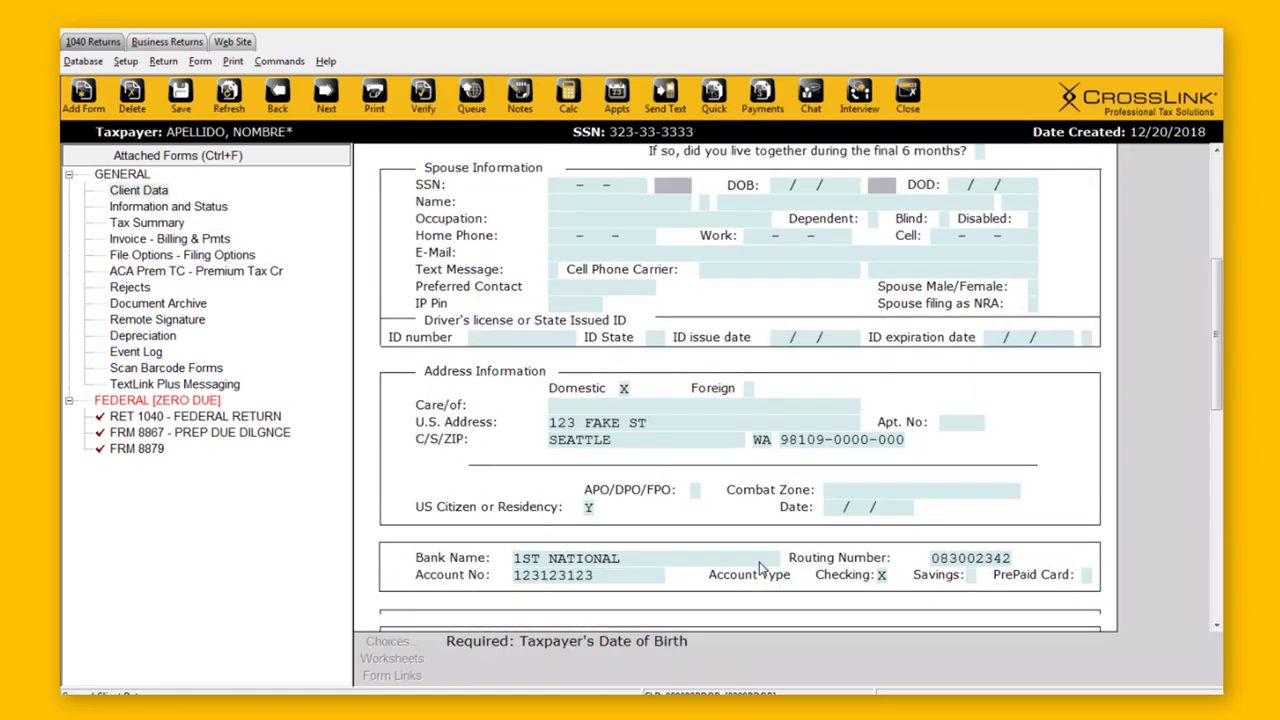
{"action": "scroll", "coordinate": [760, 568], "scroll_direction": "down", "scroll_amount": 8}
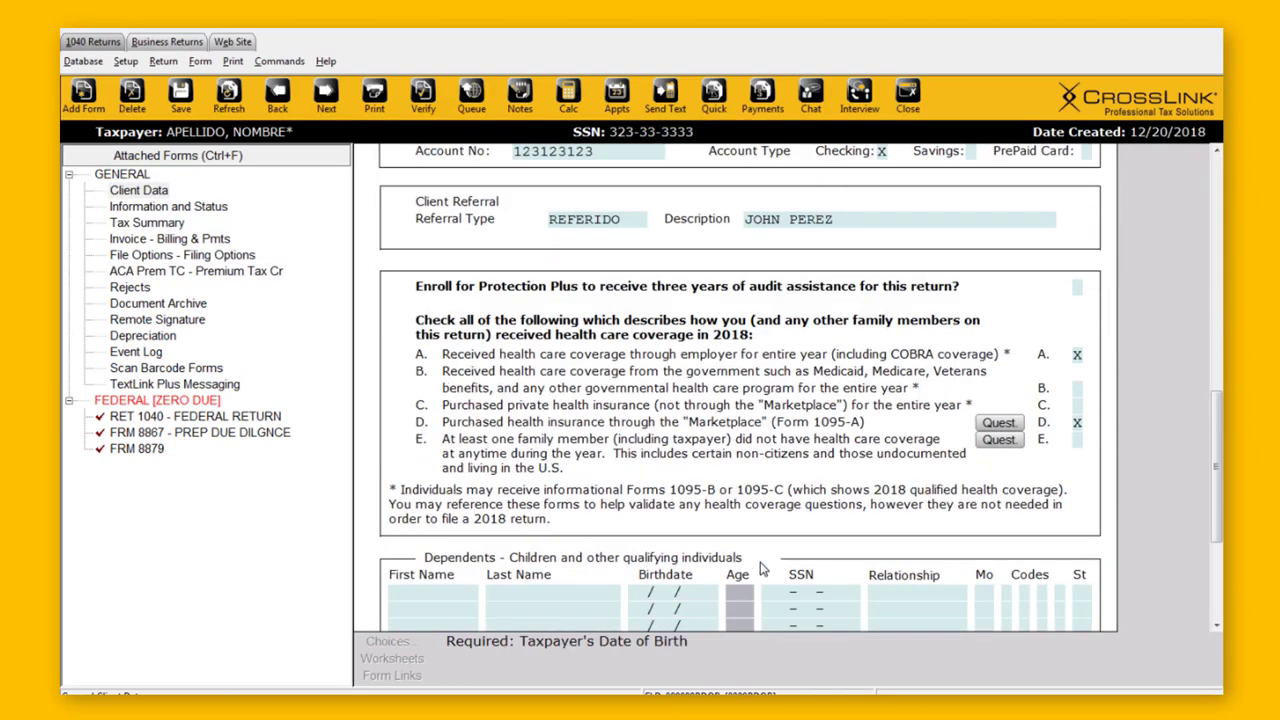
{"action": "scroll", "coordinate": [760, 563], "scroll_direction": "down", "scroll_amount": 3}
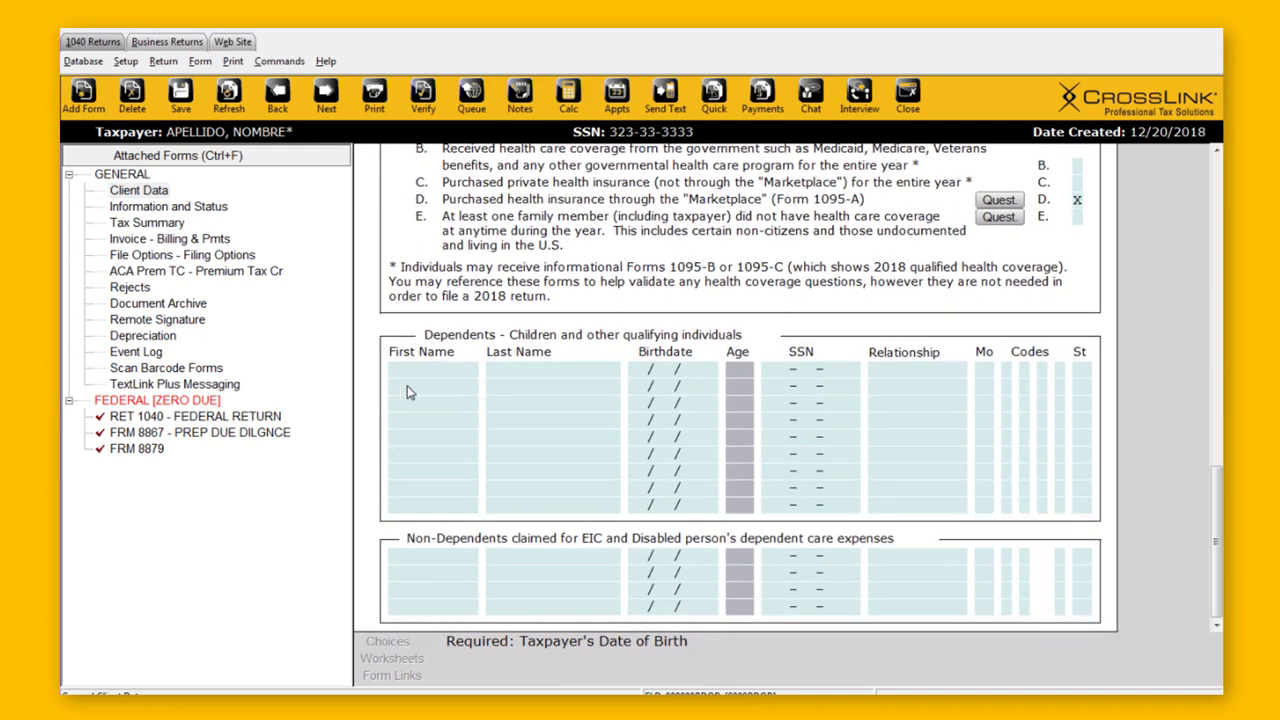
Try the first dependent's cell, then the Non-Dependents name and birthdate cells.
{"action": "left_click", "coordinate": [462, 372]}
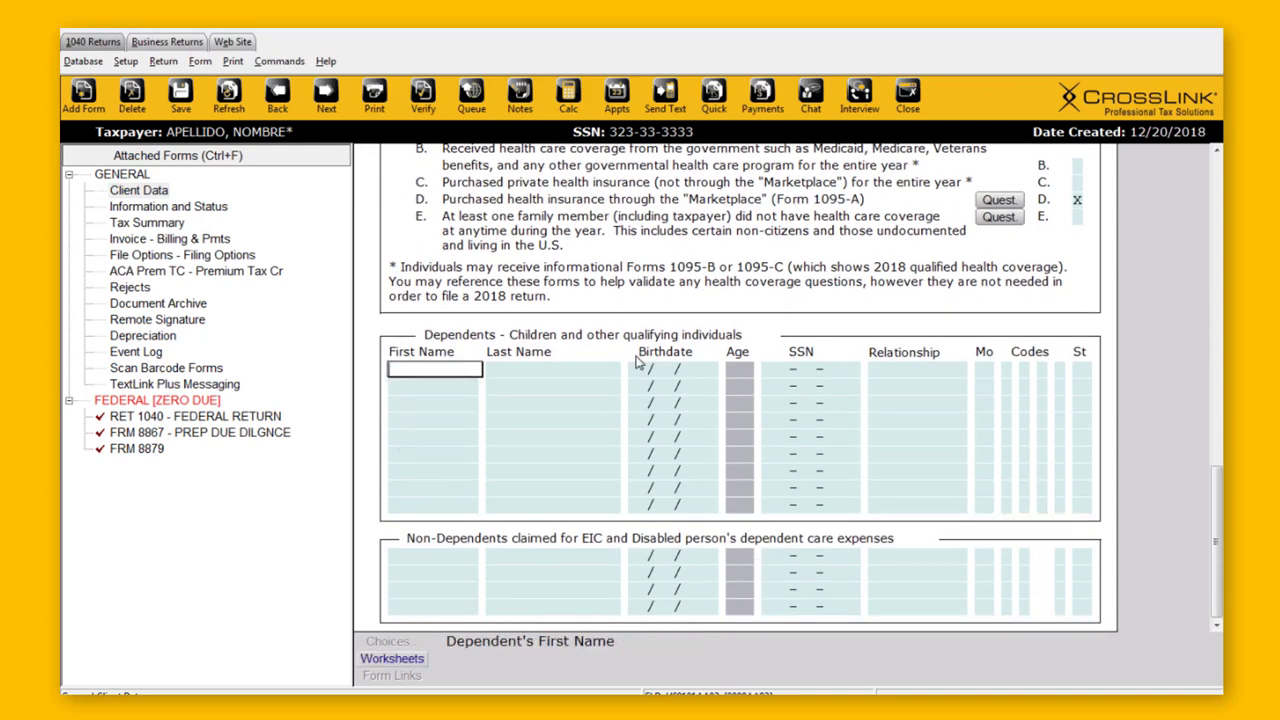
{"action": "left_click", "coordinate": [451, 558]}
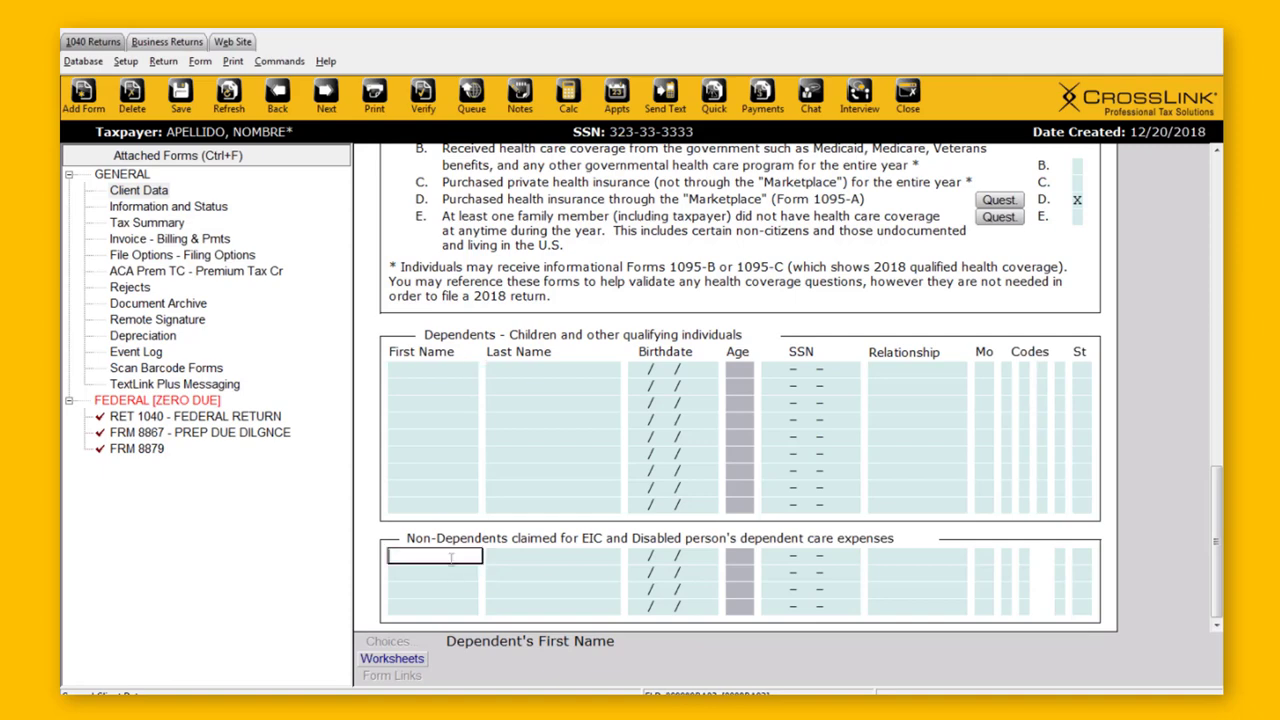
{"action": "left_click", "coordinate": [436, 571]}
{"action": "left_click", "coordinate": [448, 605]}
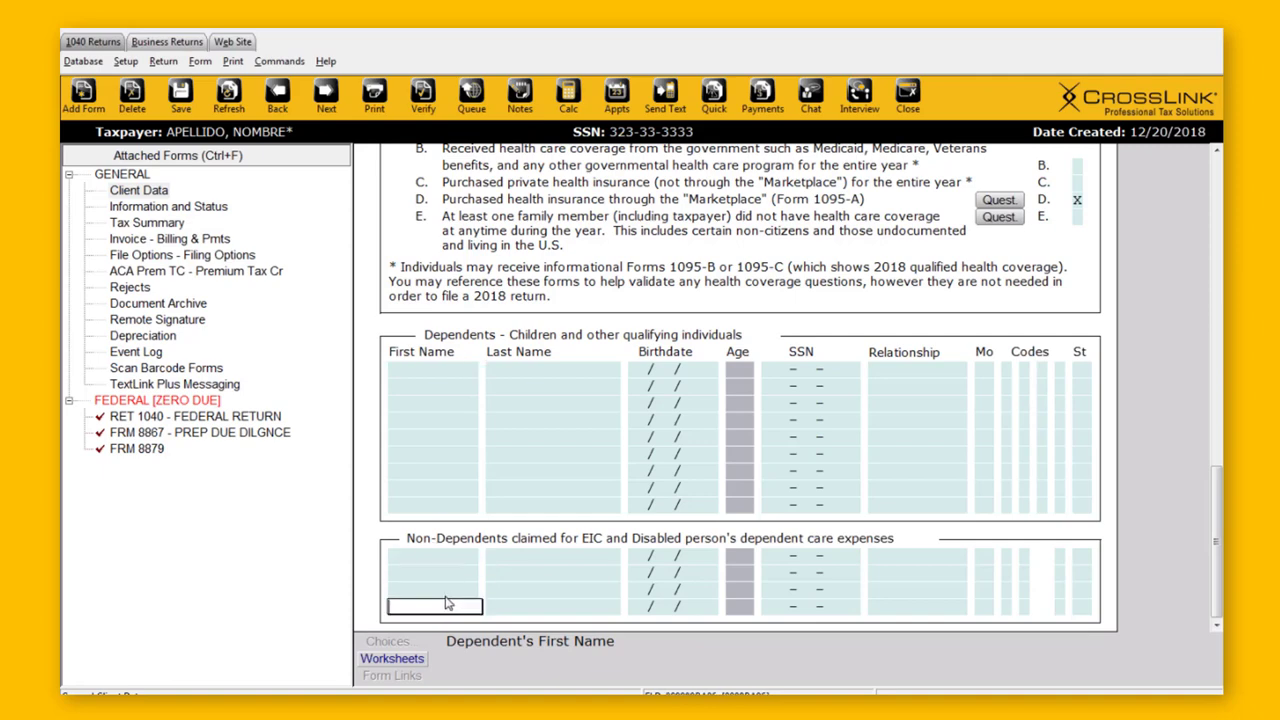
{"action": "left_click", "coordinate": [445, 556]}
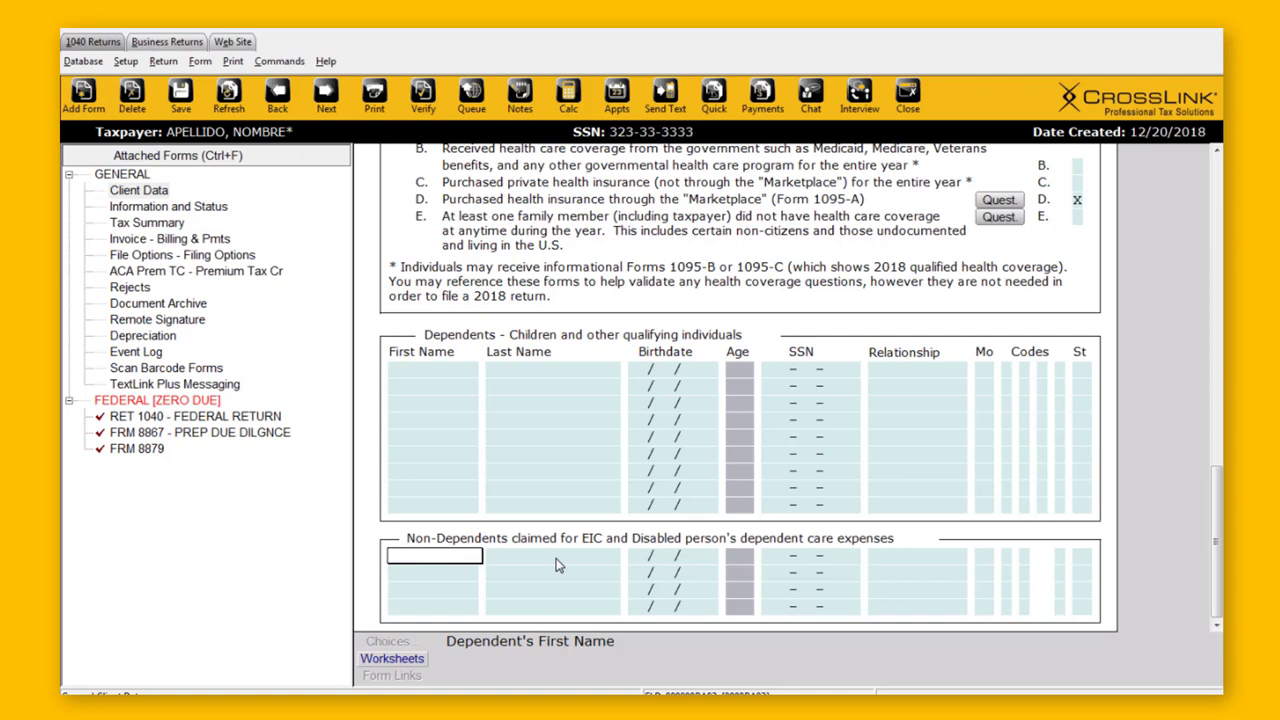
{"action": "left_click", "coordinate": [509, 557]}
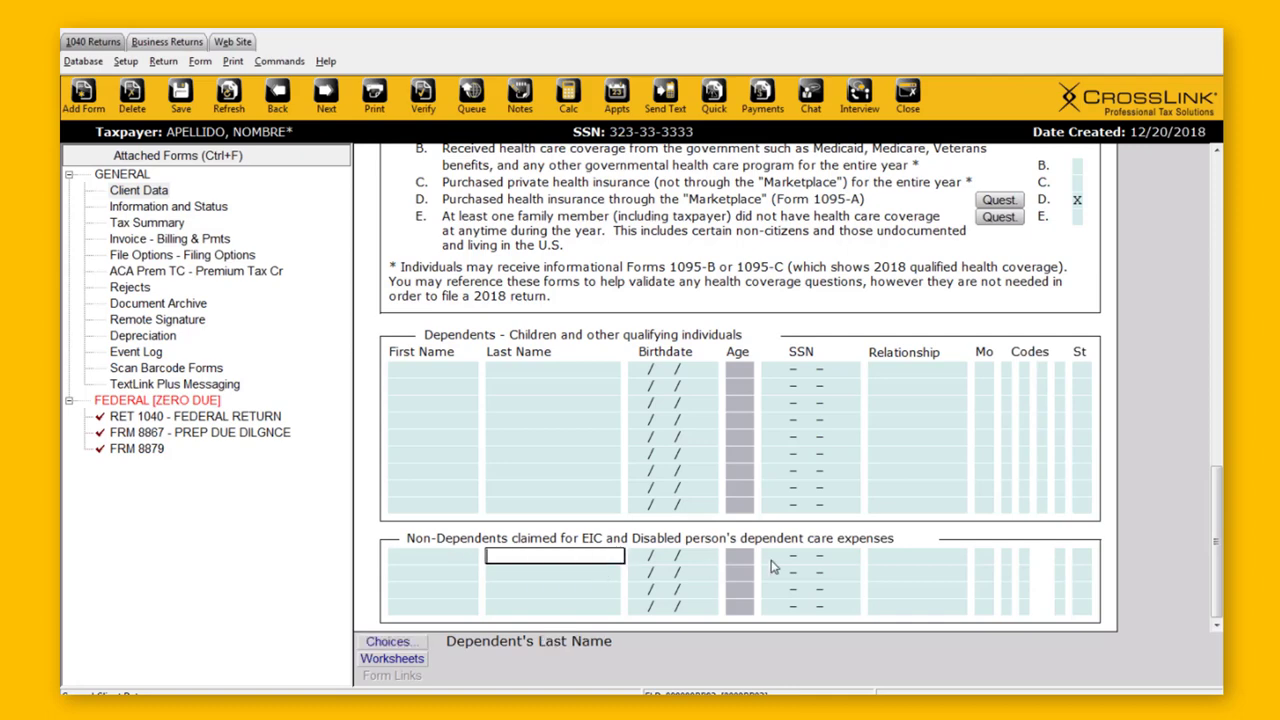
{"action": "left_click", "coordinate": [707, 553]}
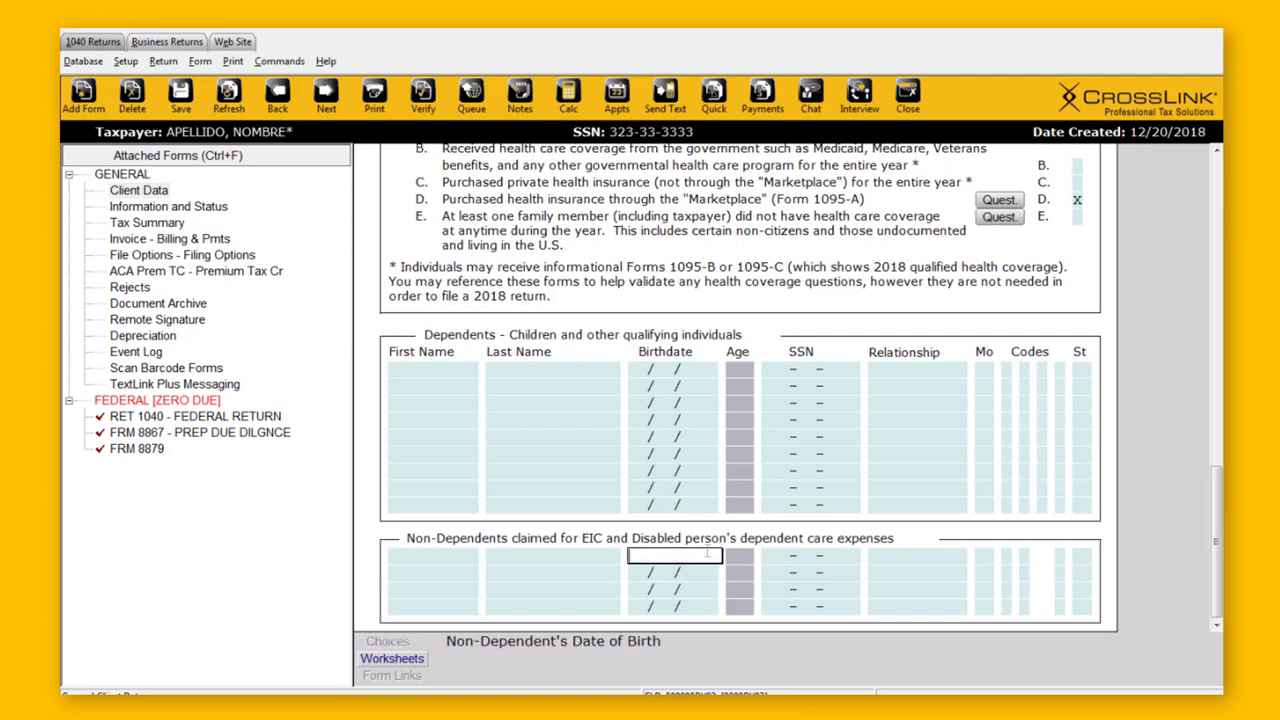
Put the cursor in the first dependent's First Name cell.
{"action": "left_click", "coordinate": [424, 370]}
{"action": "scroll", "coordinate": [548, 545], "scroll_direction": "up", "scroll_amount": 1}
{"action": "scroll", "coordinate": [540, 542], "scroll_direction": "up", "scroll_amount": 2}
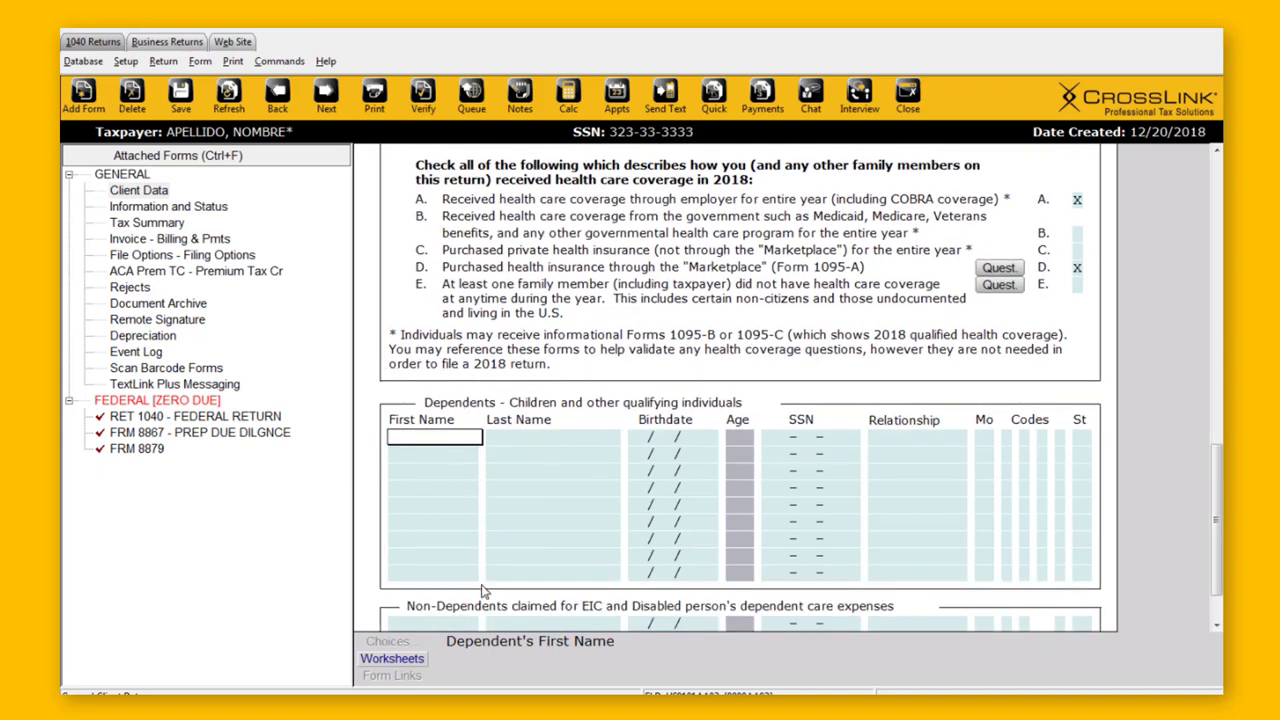
{"action": "scroll", "coordinate": [476, 562], "scroll_direction": "down", "scroll_amount": 1}
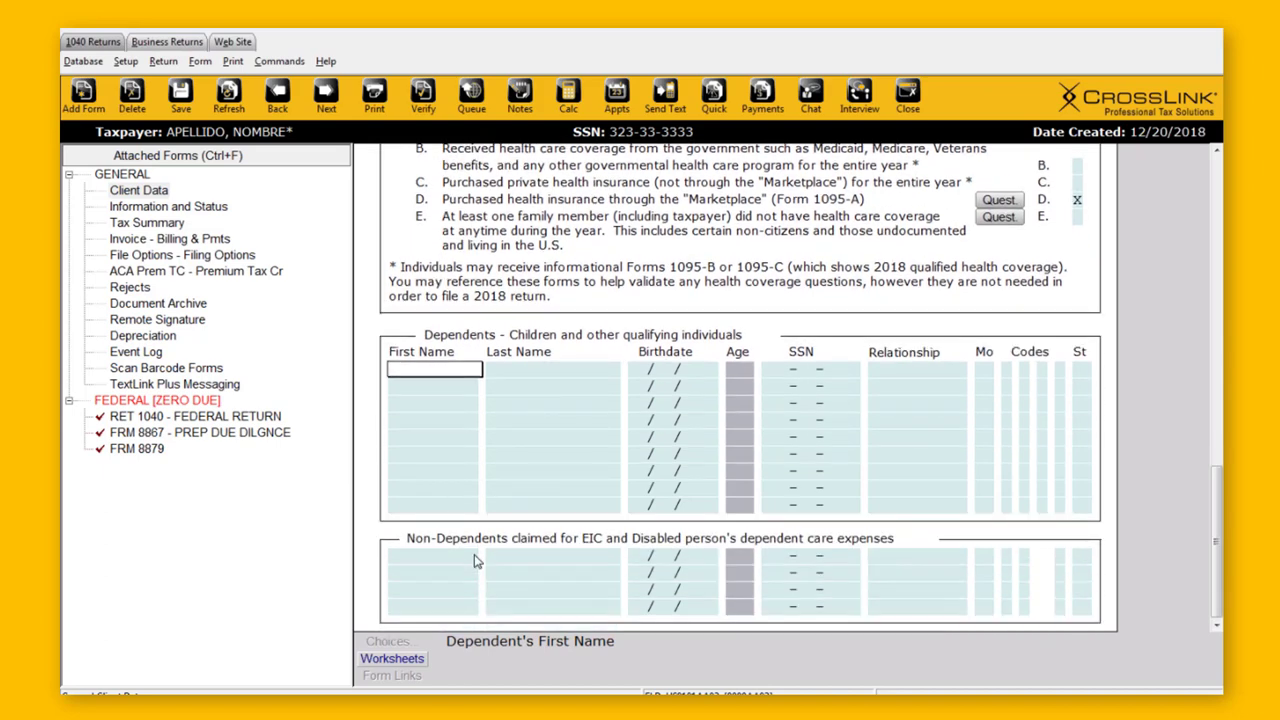
Enter the dependent's first and last name and birth date 06/06/2012.
{"action": "type", "text": "NOMBRE"}
{"action": "key", "text": "Tab"}
{"action": "type", "text": "APELLIDO"}
{"action": "key", "text": "Tab"}
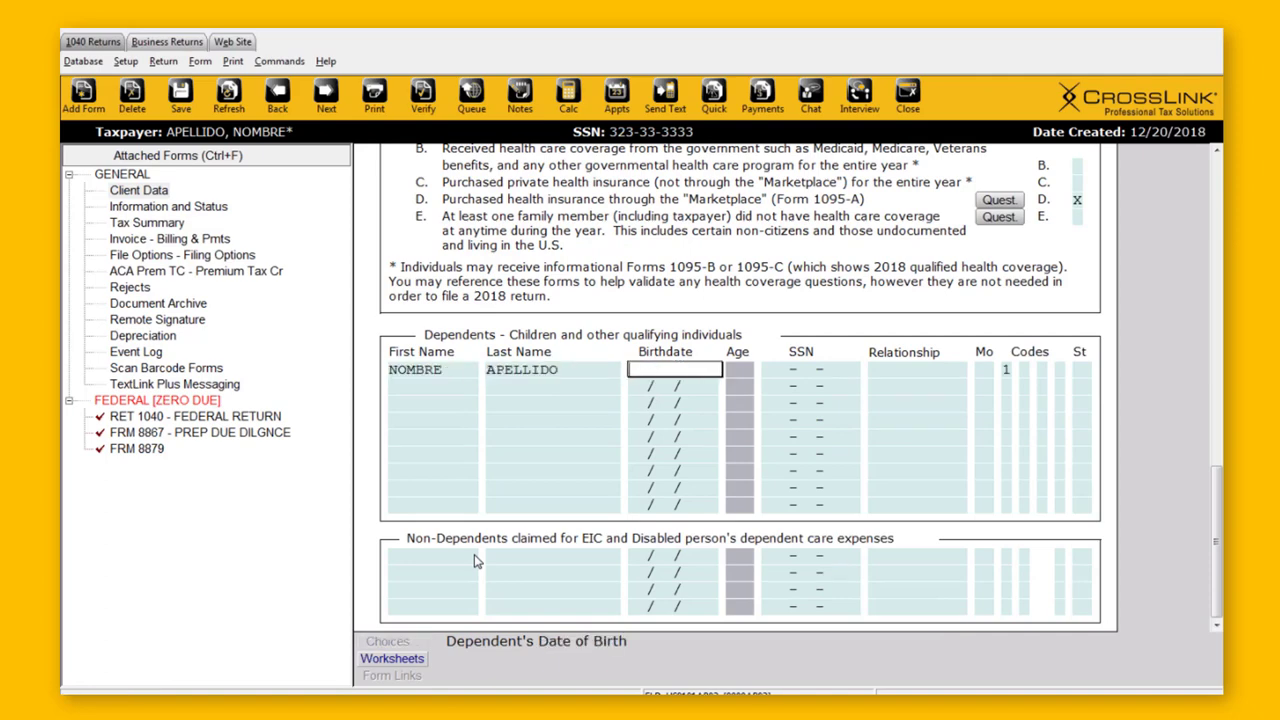
{"action": "type", "text": "06/06/2012"}
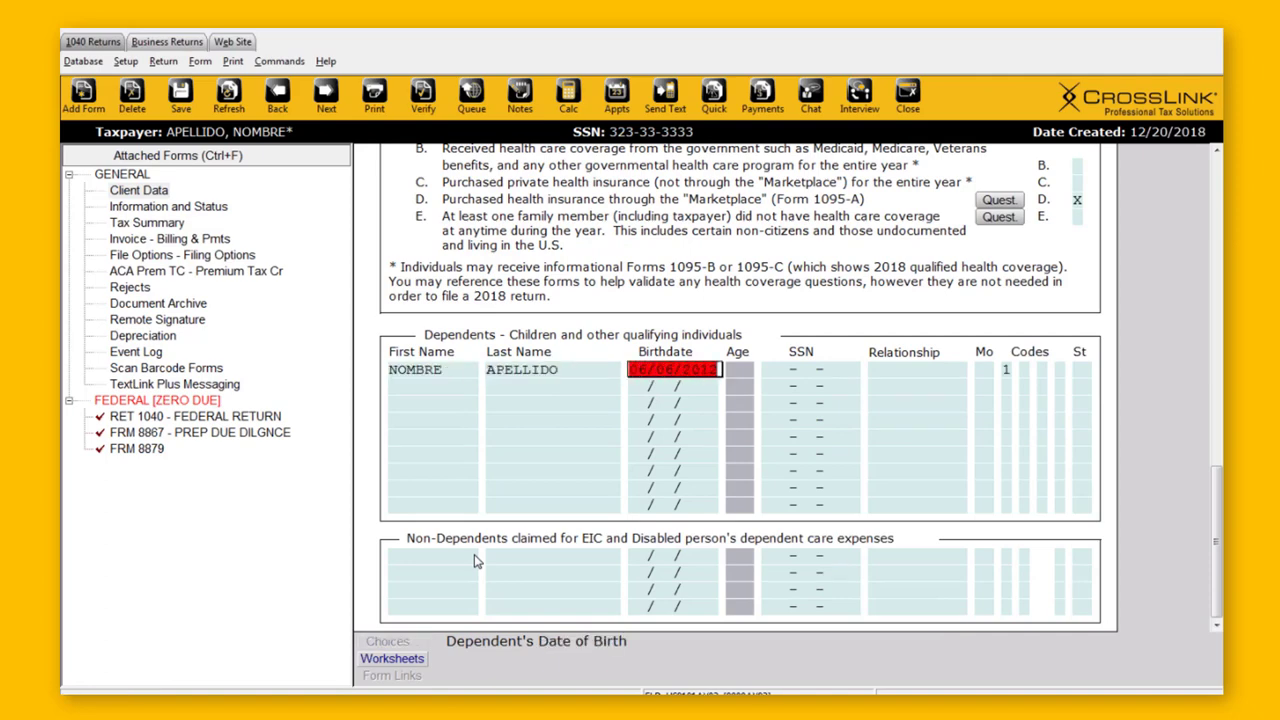
{"action": "key", "text": "Tab"}
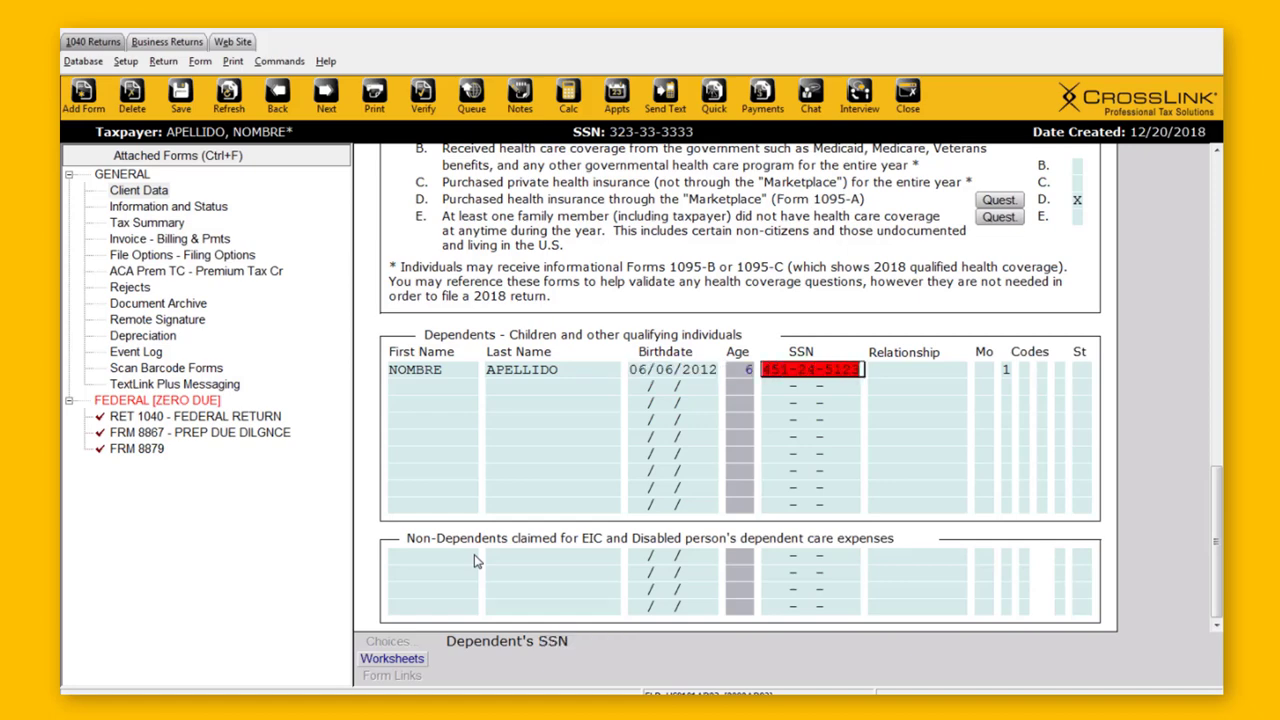
Enter the dependent's Social Security number, then clear a mistaken 'SD' relationship entry.
{"action": "key", "text": "Tab"}
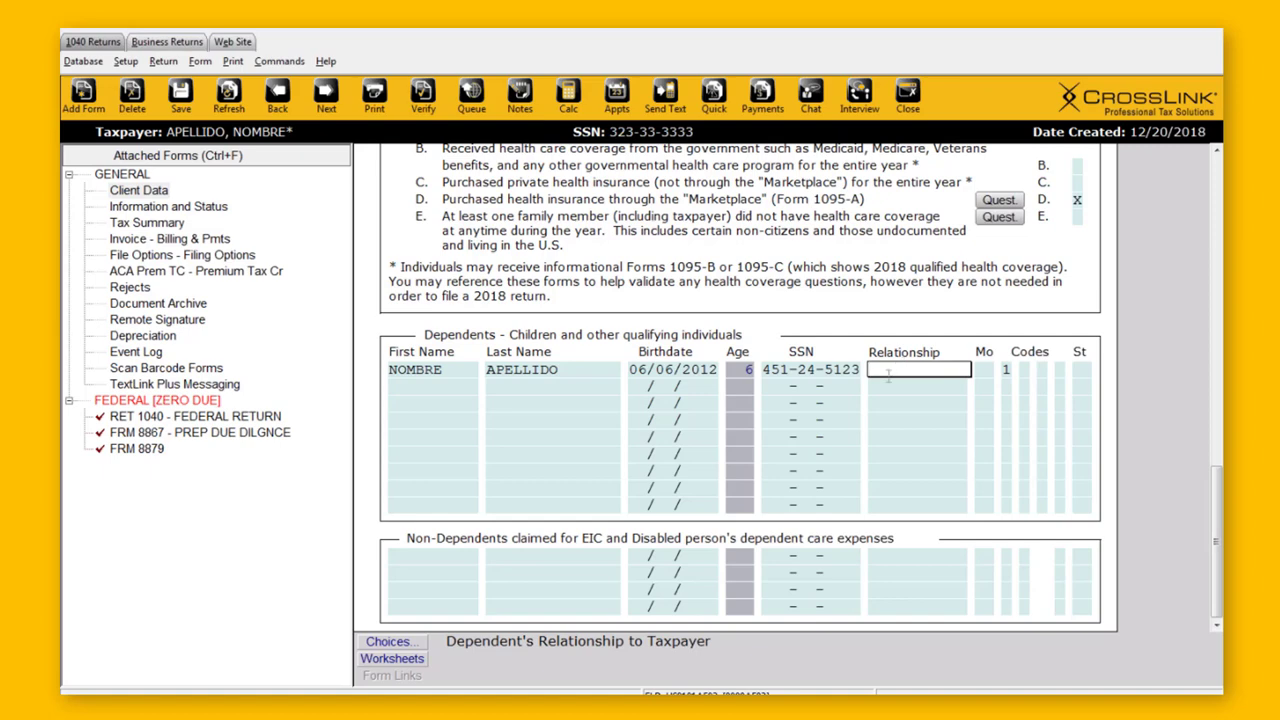
{"action": "type", "text": "S"}
{"action": "type", "text": "D"}
{"action": "key", "text": "BackSpace"}
Choose SON as the relationship from the choice list and enter 12 months lived.
{"action": "left_click", "coordinate": [416, 645]}
{"action": "scroll", "coordinate": [450, 514], "scroll_direction": "down", "scroll_amount": 2}
{"action": "scroll", "coordinate": [450, 514], "scroll_direction": "up", "scroll_amount": 2}
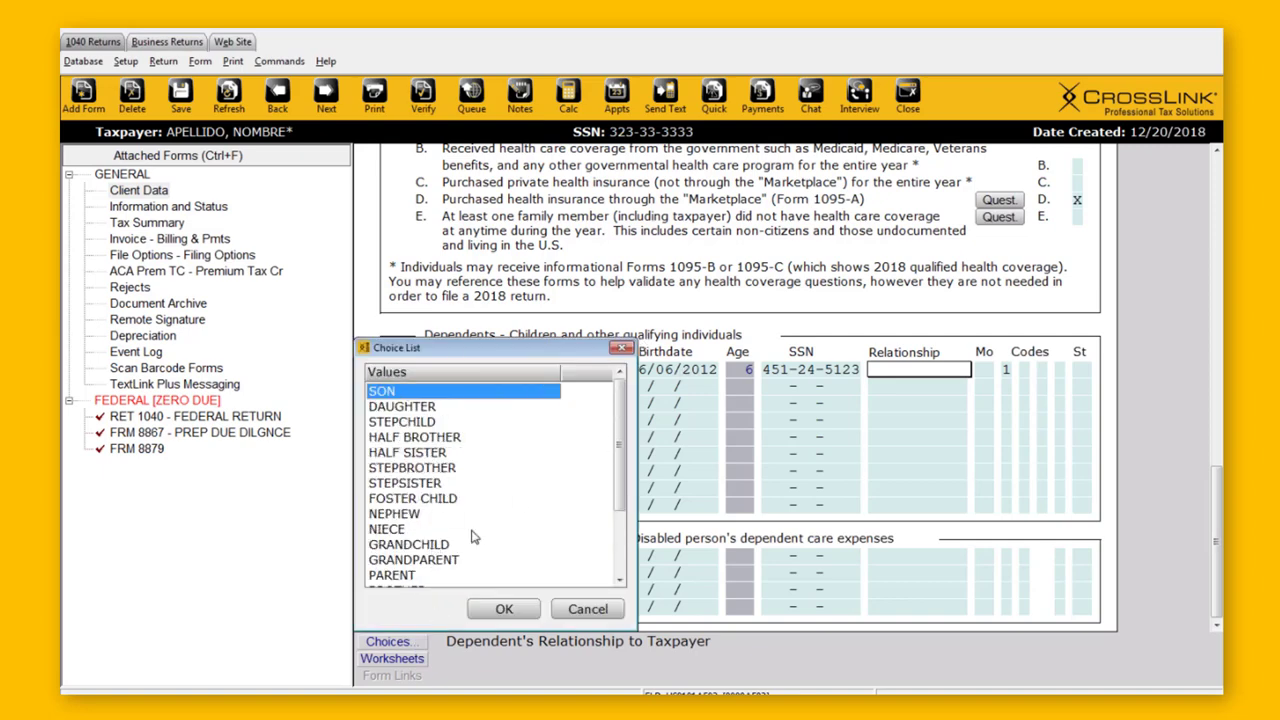
{"action": "left_click", "coordinate": [503, 609]}
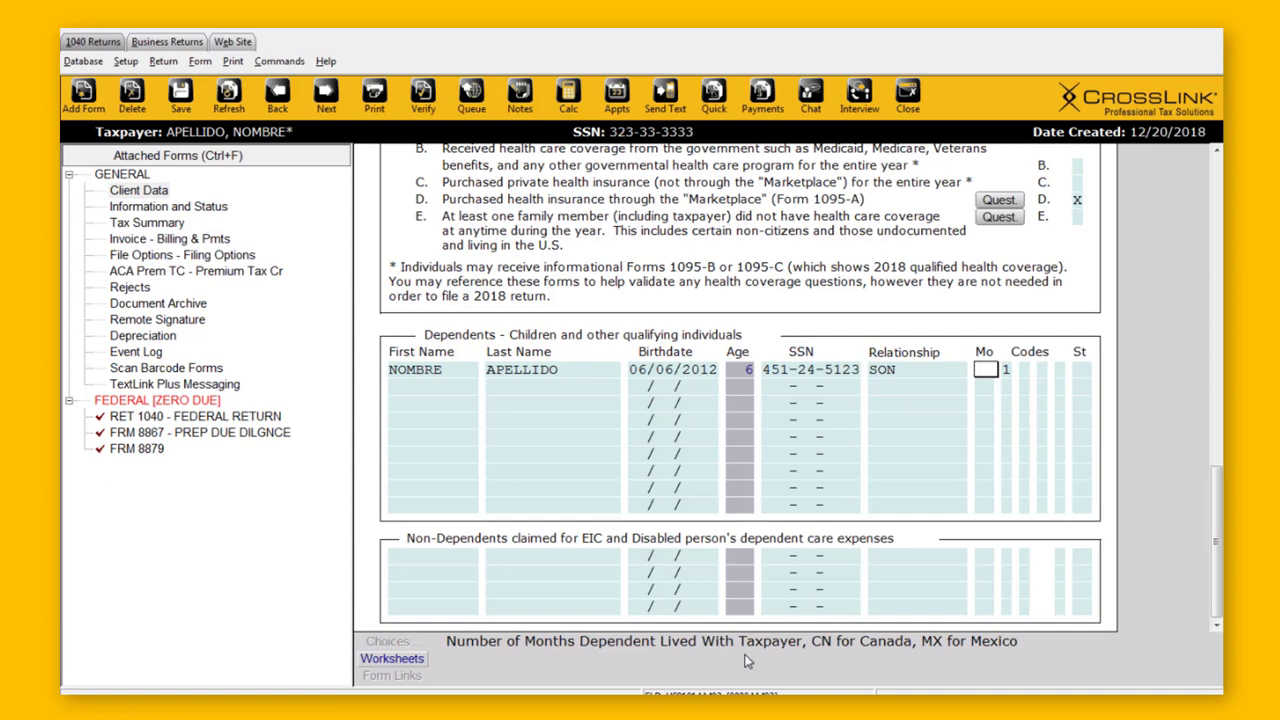
{"action": "type", "text": "12"}
{"action": "key", "text": "Tab"}
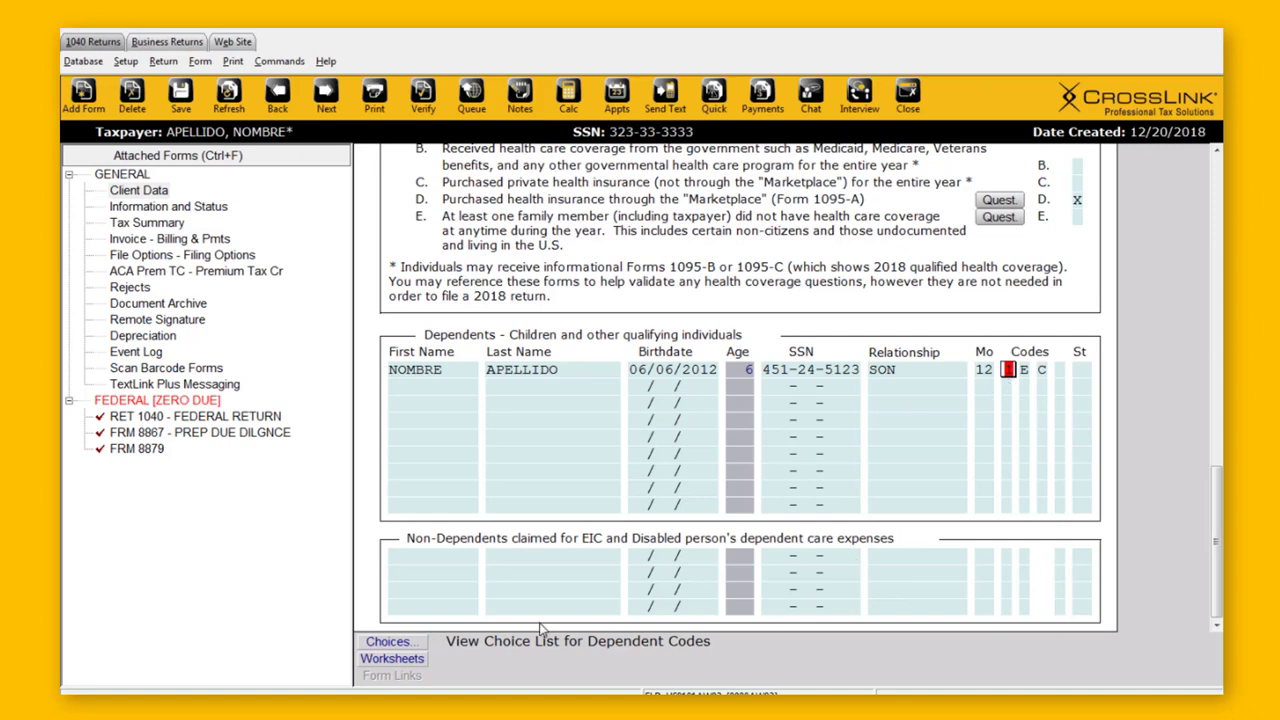
Assign the son claim status code 1, 'Dependent lived with Taxpayer'.
{"action": "left_click", "coordinate": [405, 646]}
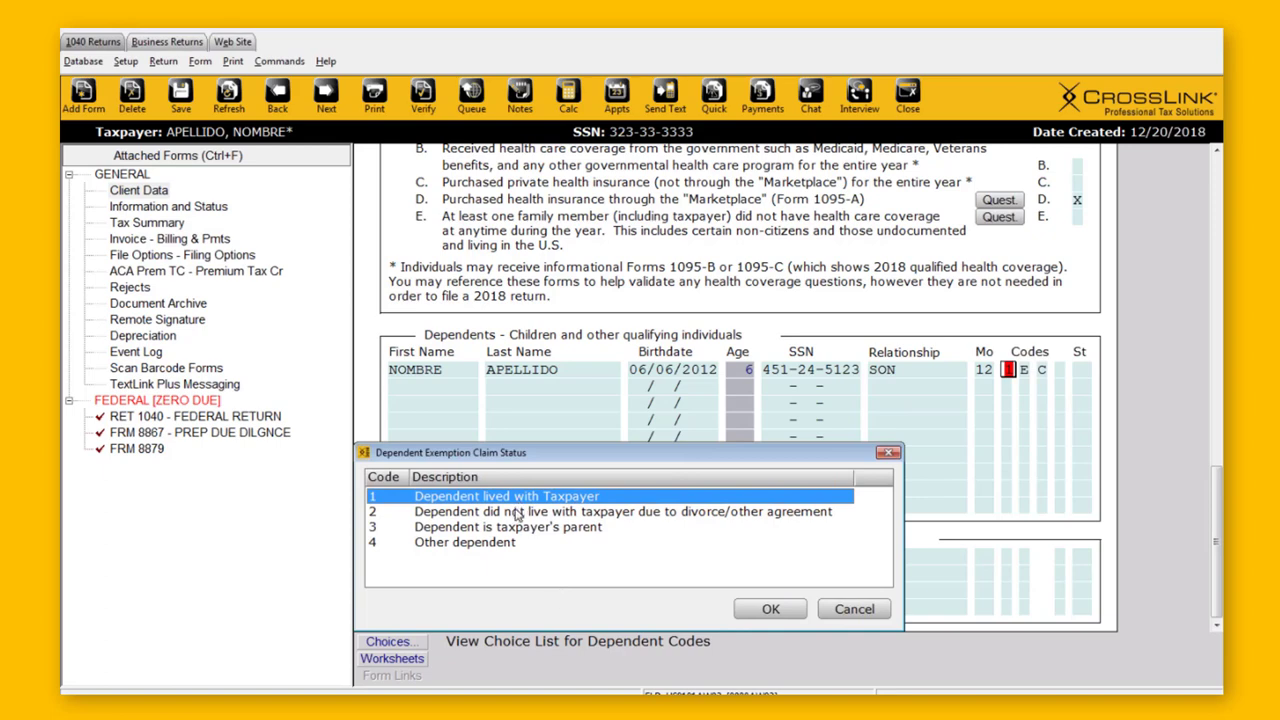
{"action": "left_click", "coordinate": [510, 528]}
{"action": "left_click", "coordinate": [508, 514]}
{"action": "left_click", "coordinate": [508, 527]}
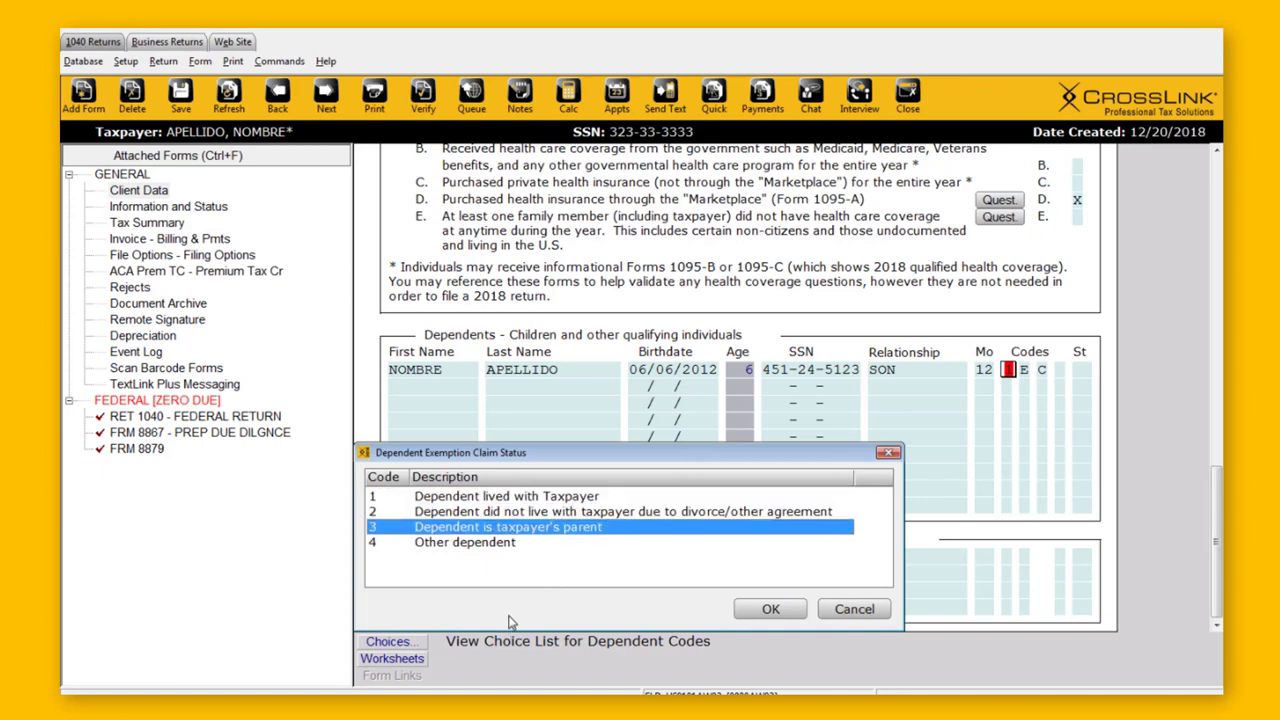
{"action": "left_click", "coordinate": [498, 500]}
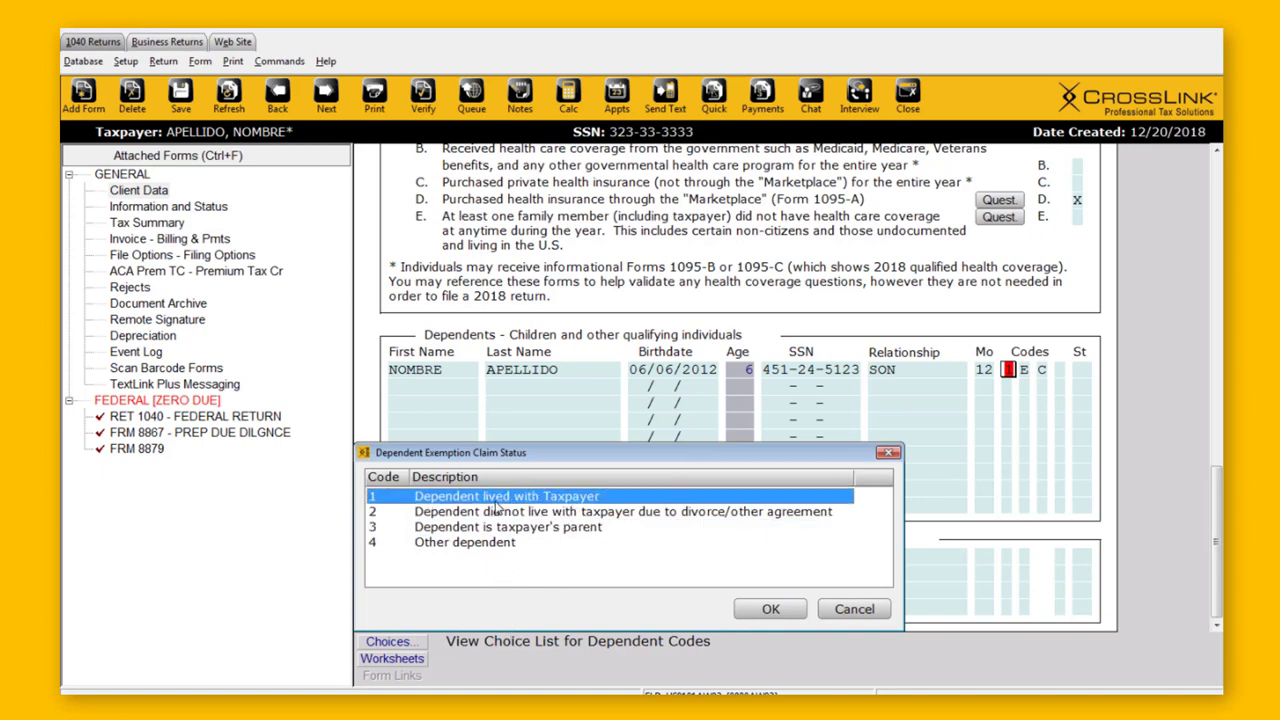
{"action": "left_click", "coordinate": [771, 609]}
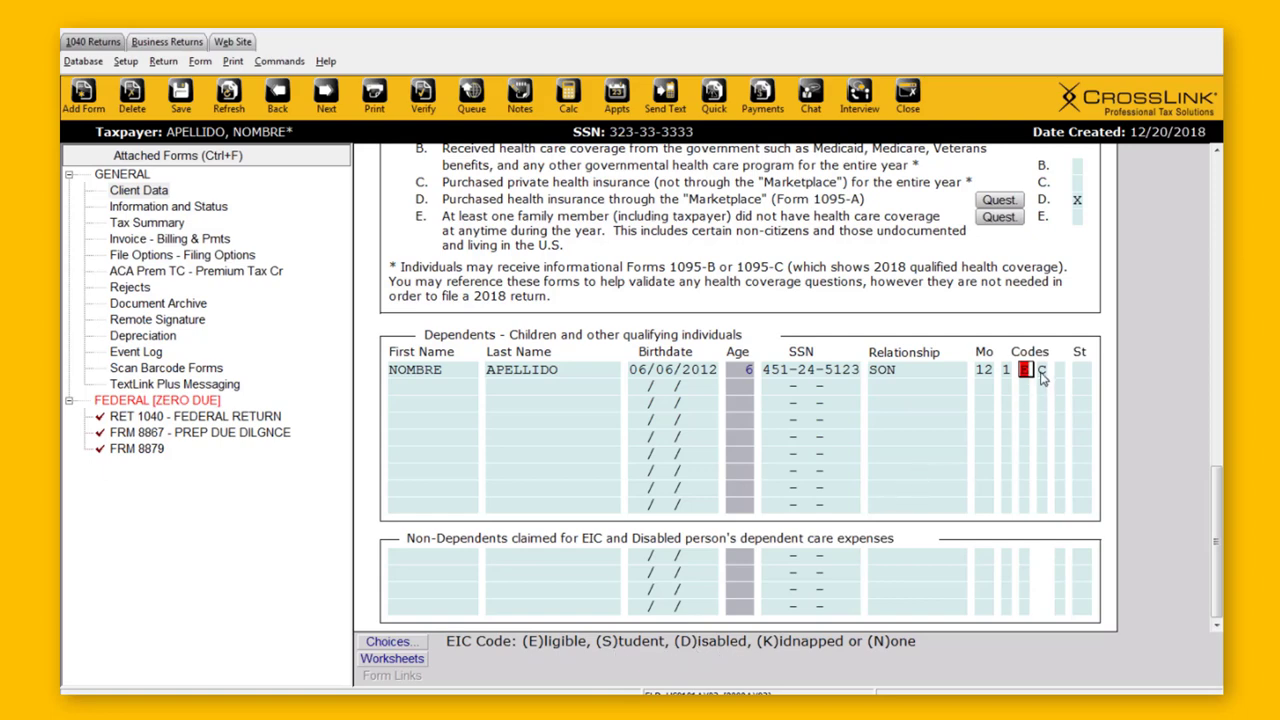
Accept EIC code E, enter child tax credit code C and Form 2441 code X.
{"action": "key", "text": "Return"}
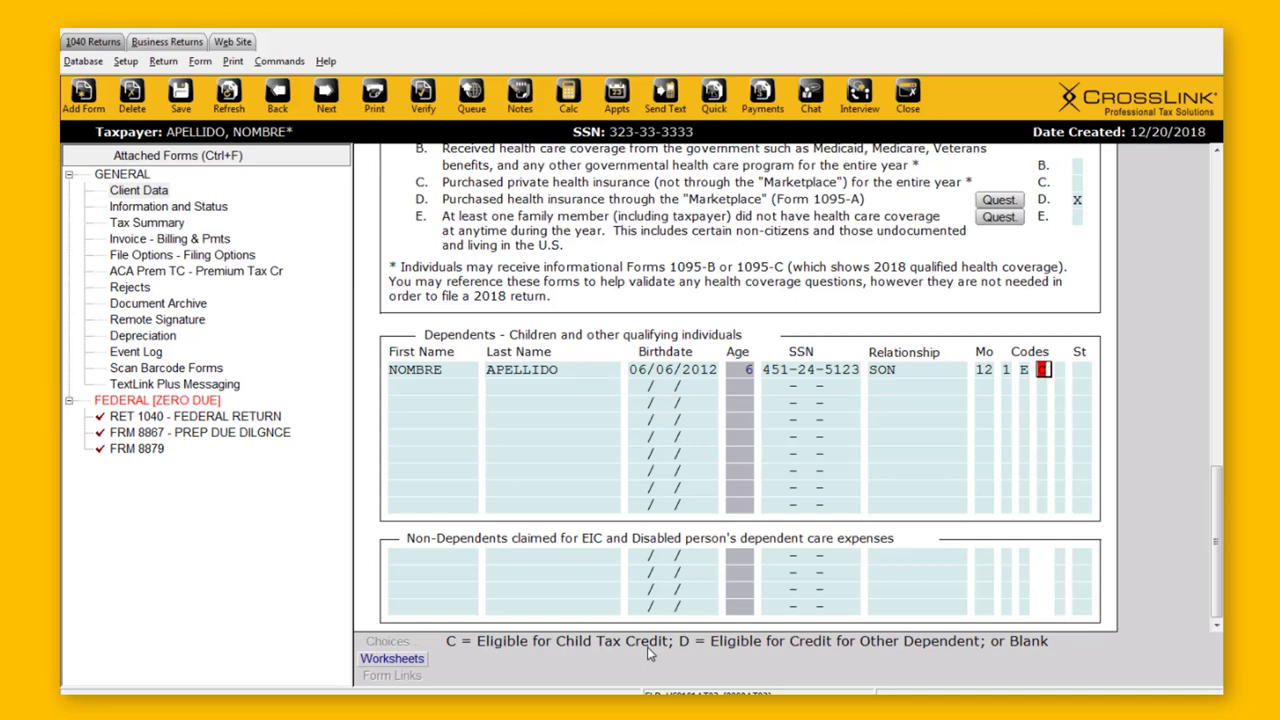
{"action": "type", "text": "C"}
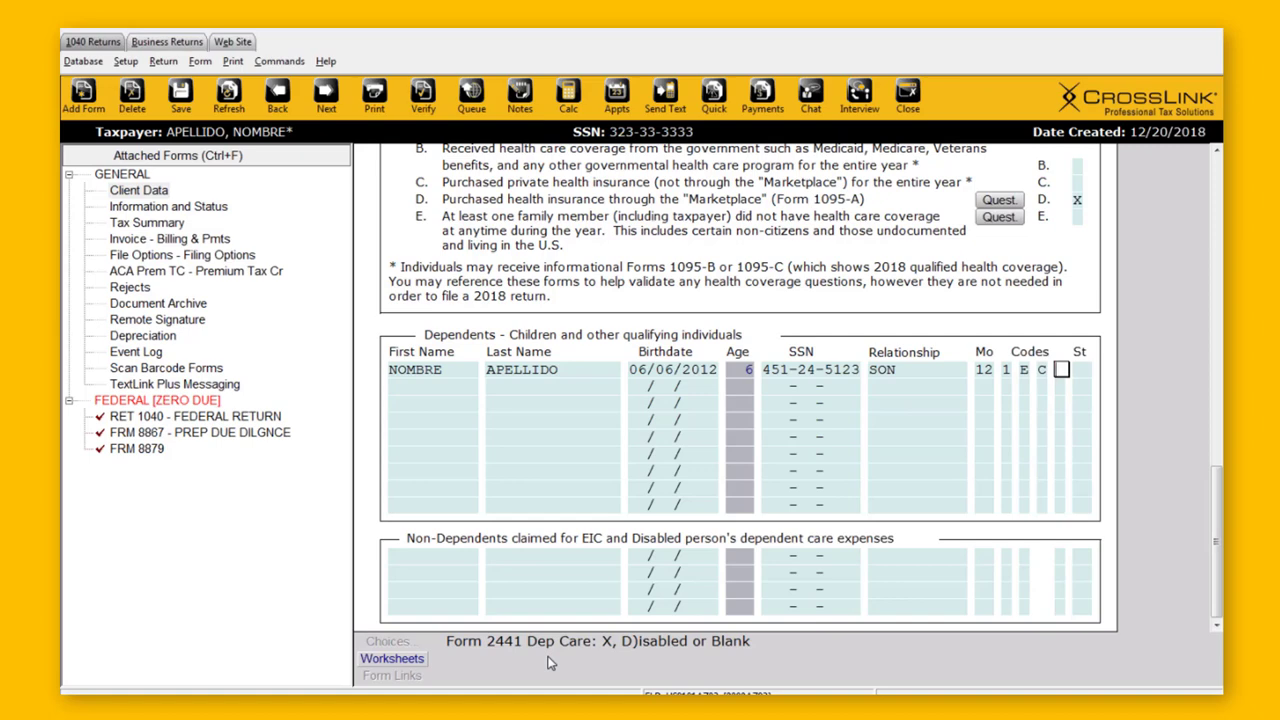
{"action": "type", "text": "X"}
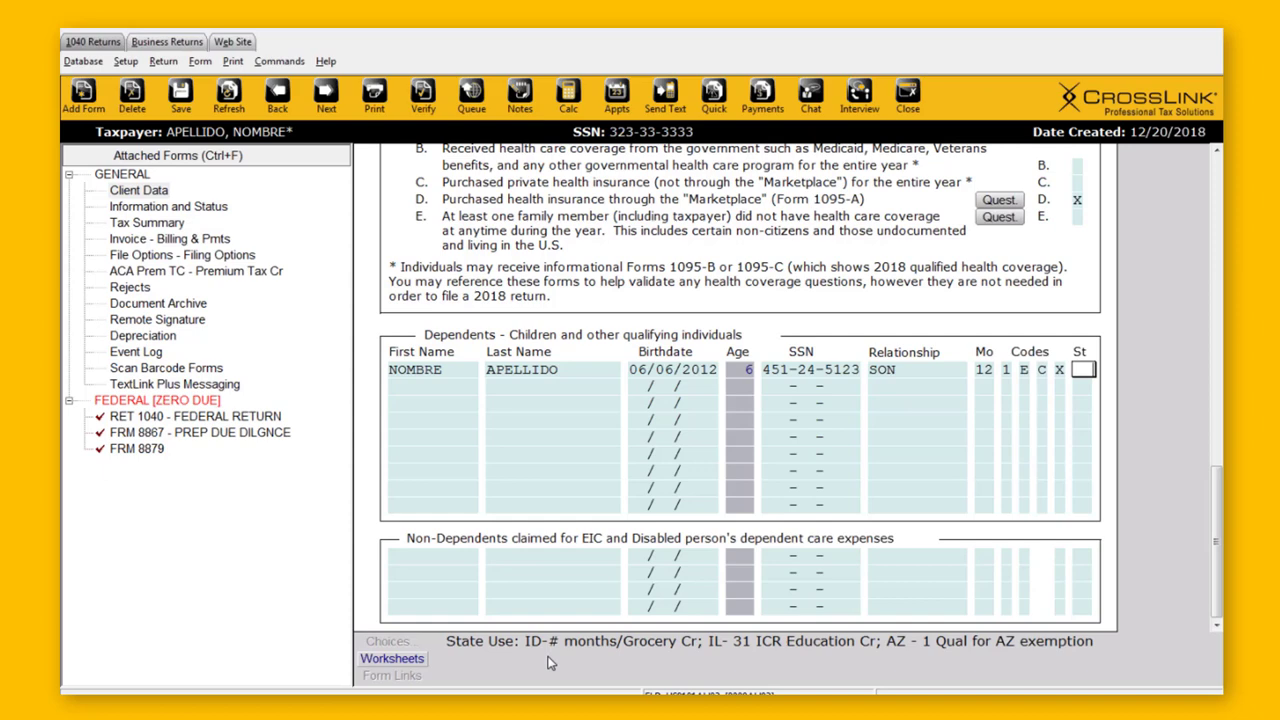
{"action": "left_click", "coordinate": [1058, 370]}
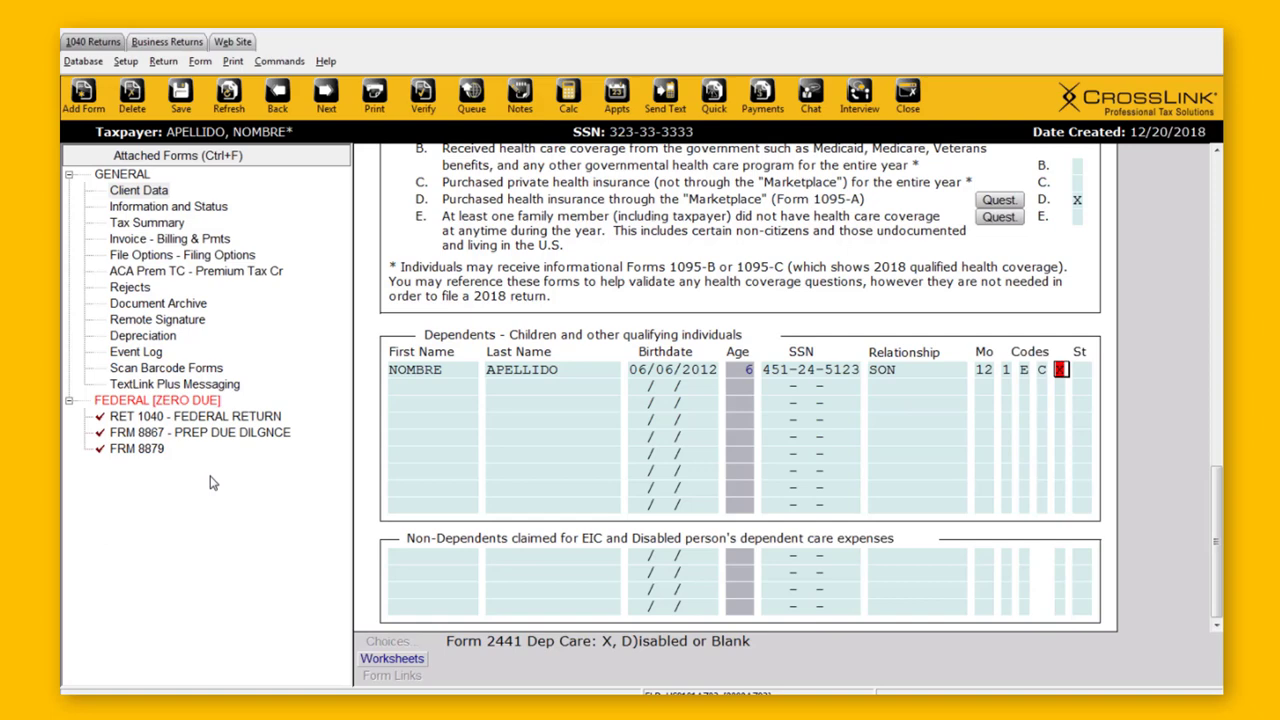
Refresh the forms list so Form 2441 appears, view it, then reopen Client Data.
{"action": "left_click", "coordinate": [228, 416]}
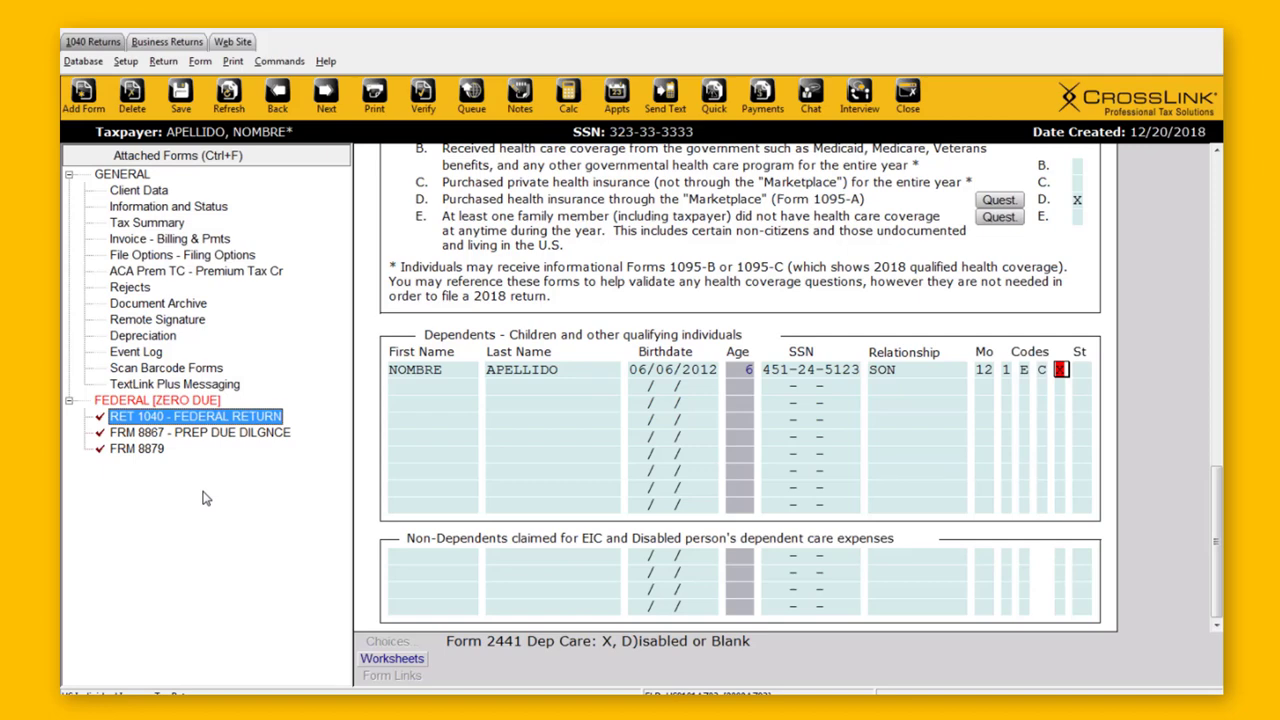
{"action": "left_click", "coordinate": [225, 114]}
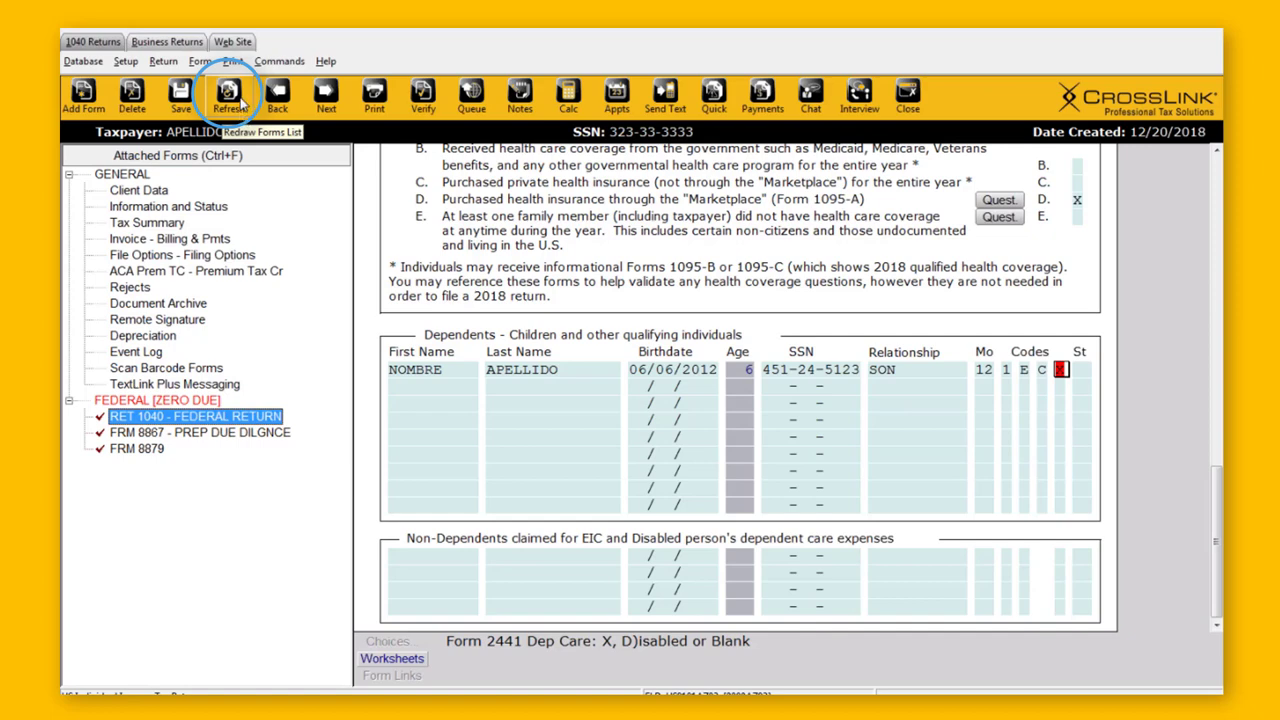
{"action": "left_click", "coordinate": [240, 92]}
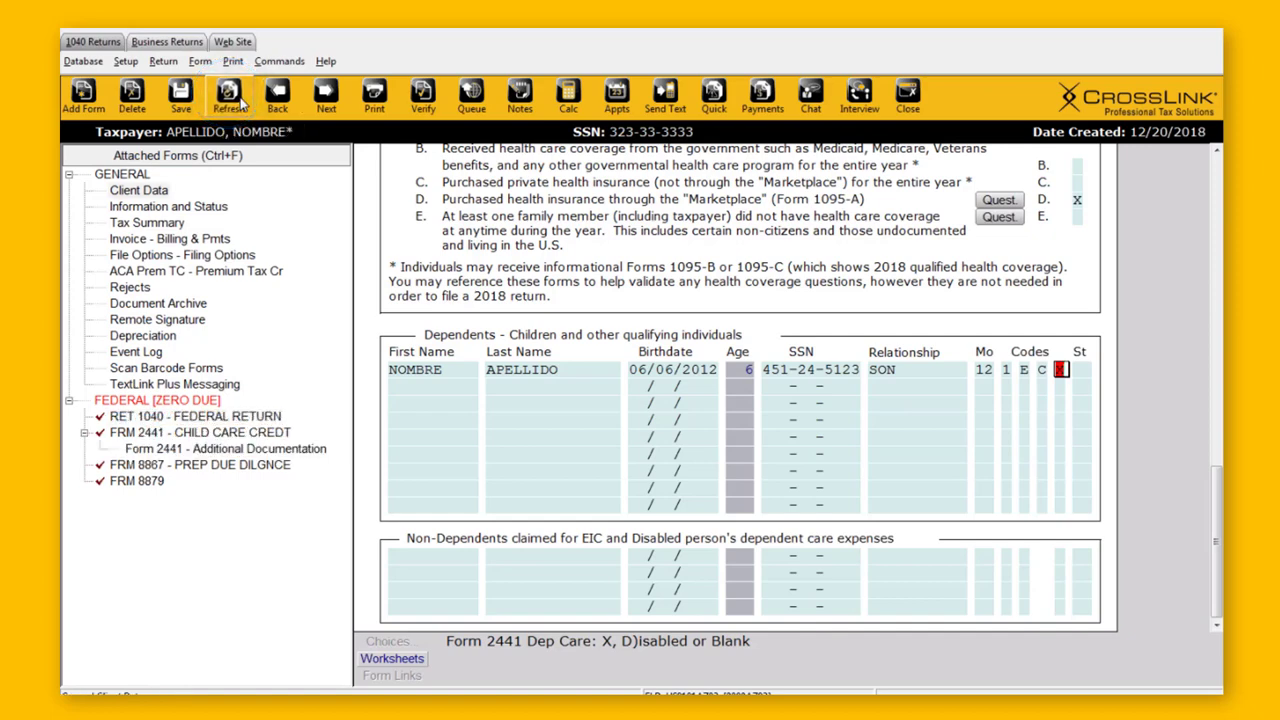
{"action": "left_click", "coordinate": [181, 434]}
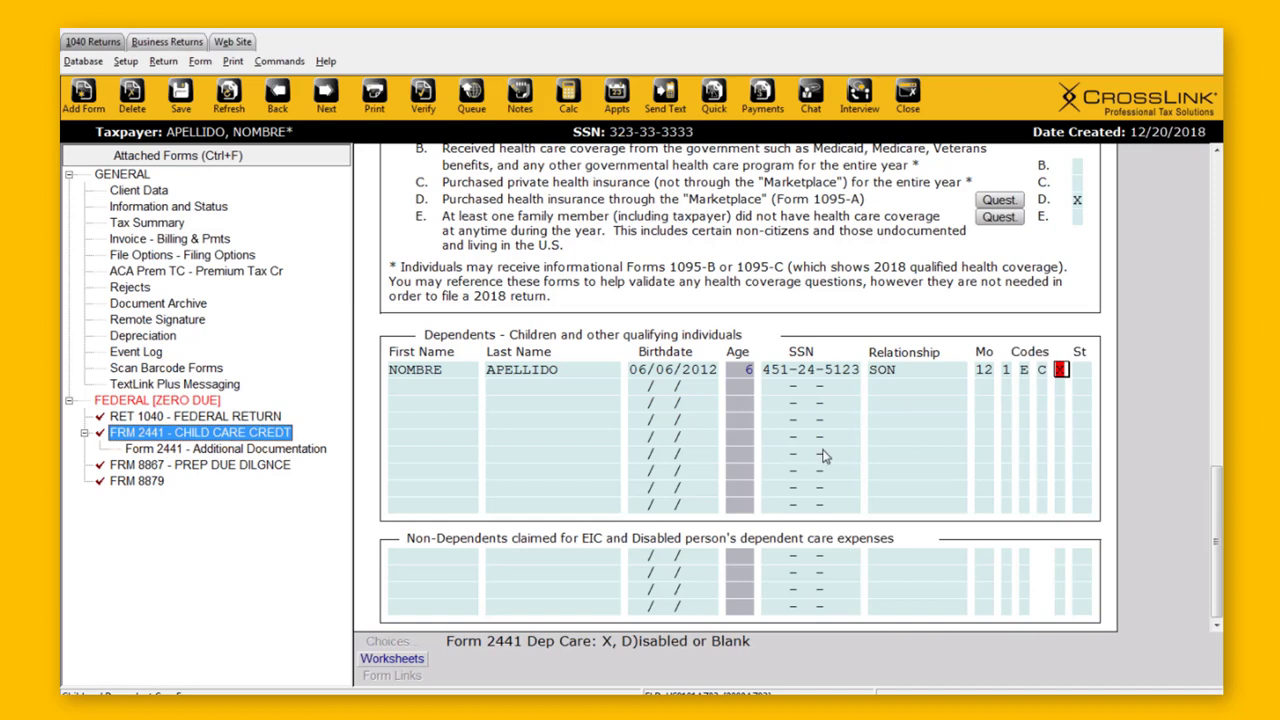
{"action": "left_click", "coordinate": [199, 418]}
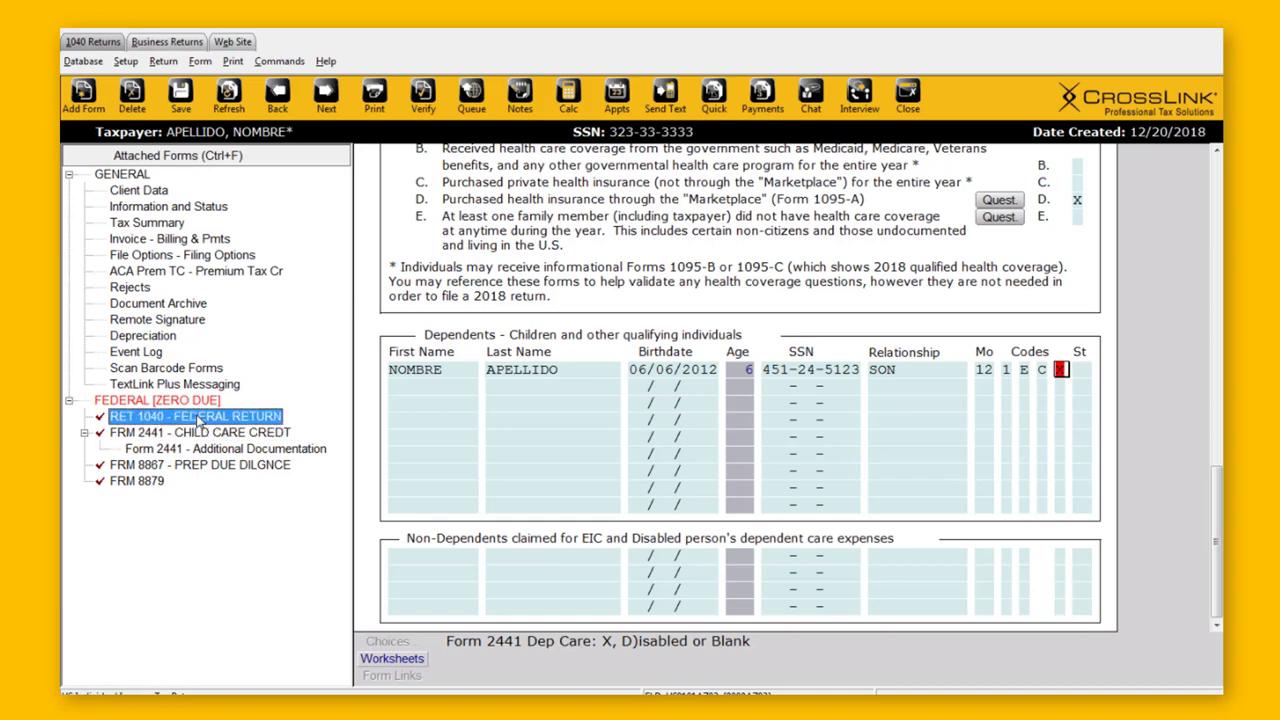
{"action": "left_click", "coordinate": [139, 192]}
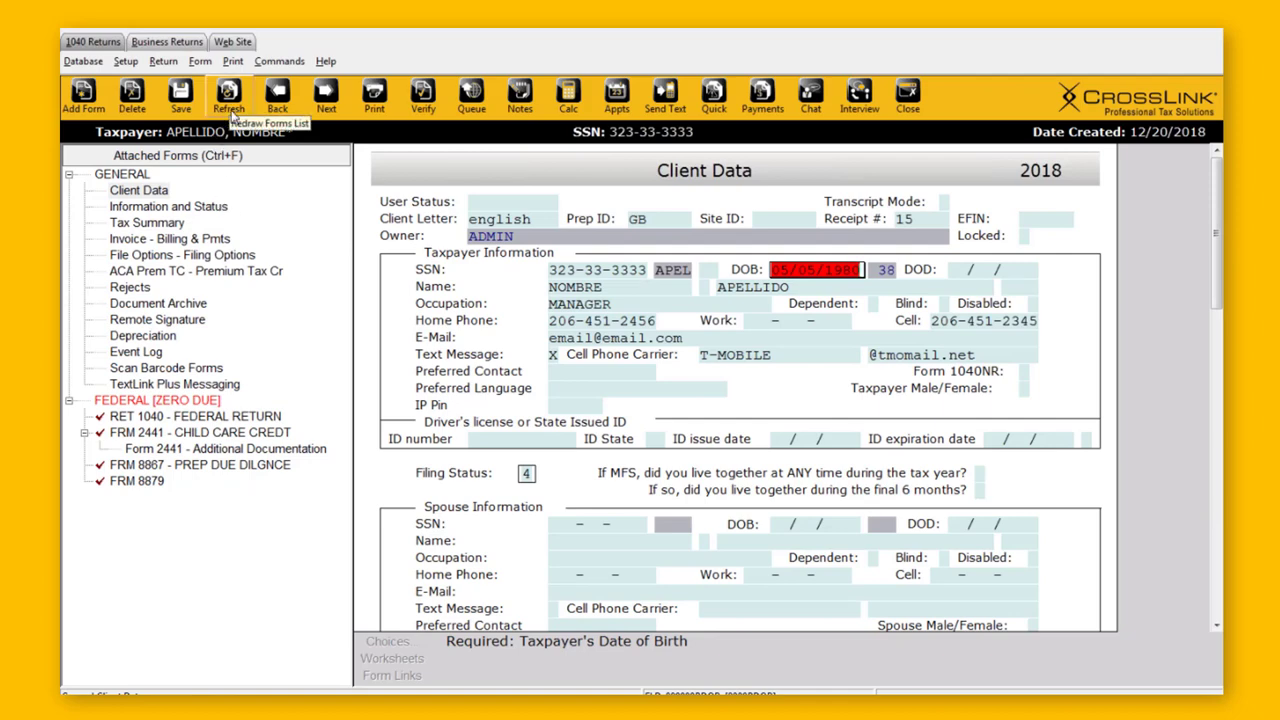
Reopen Client Data and select the son's St cell in the Dependents table.
{"action": "left_click", "coordinate": [229, 97]}
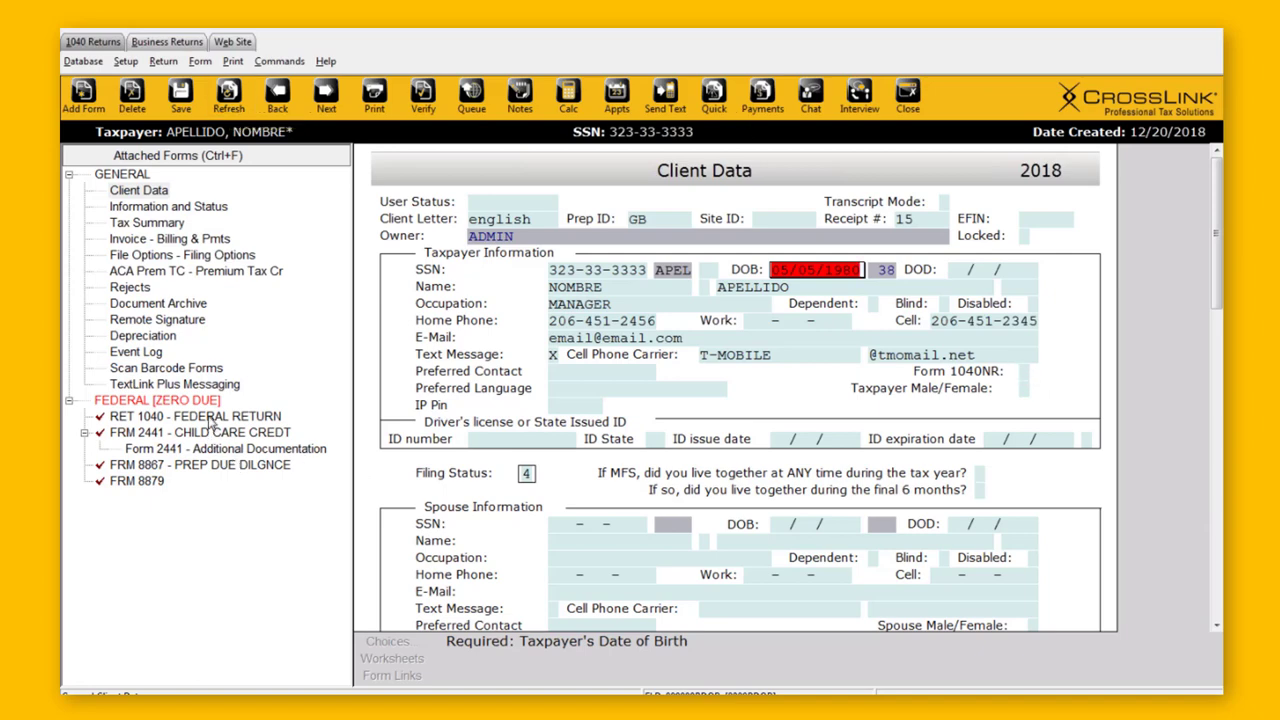
{"action": "left_click", "coordinate": [160, 192]}
{"action": "scroll", "coordinate": [938, 465], "scroll_direction": "down", "scroll_amount": 10}
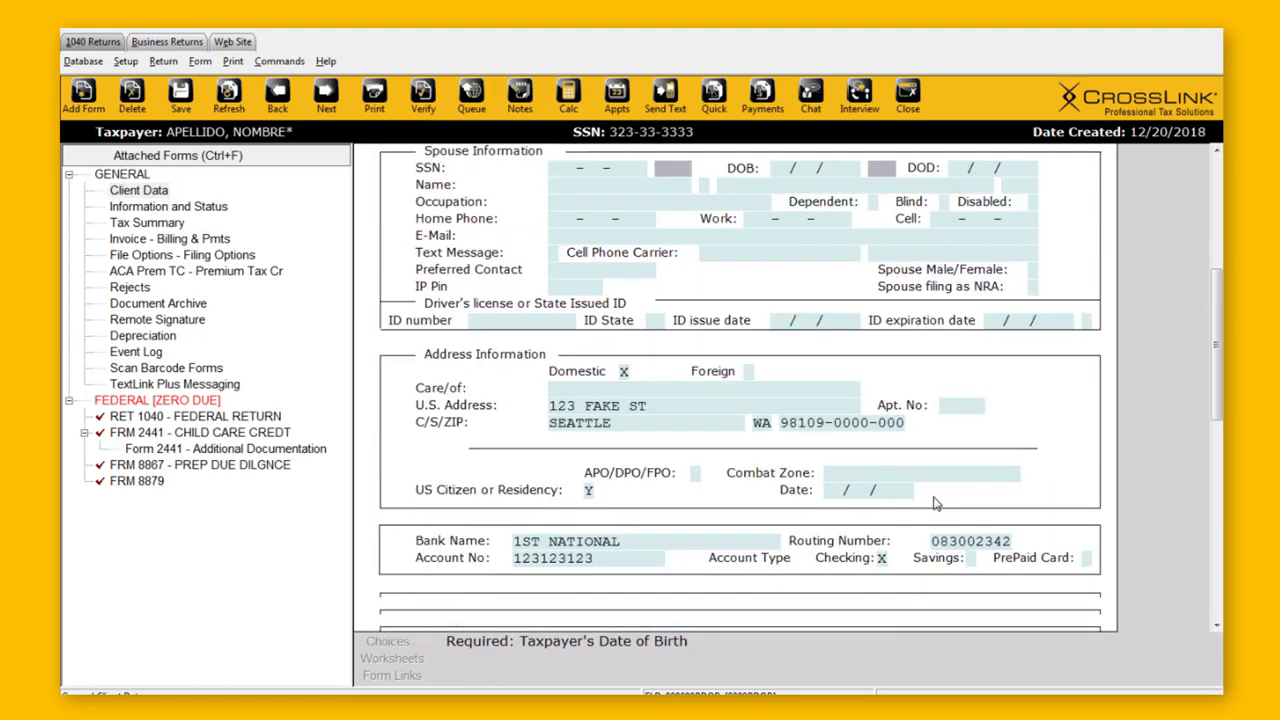
{"action": "scroll", "coordinate": [938, 503], "scroll_direction": "down", "scroll_amount": 8}
{"action": "left_click", "coordinate": [1085, 369]}
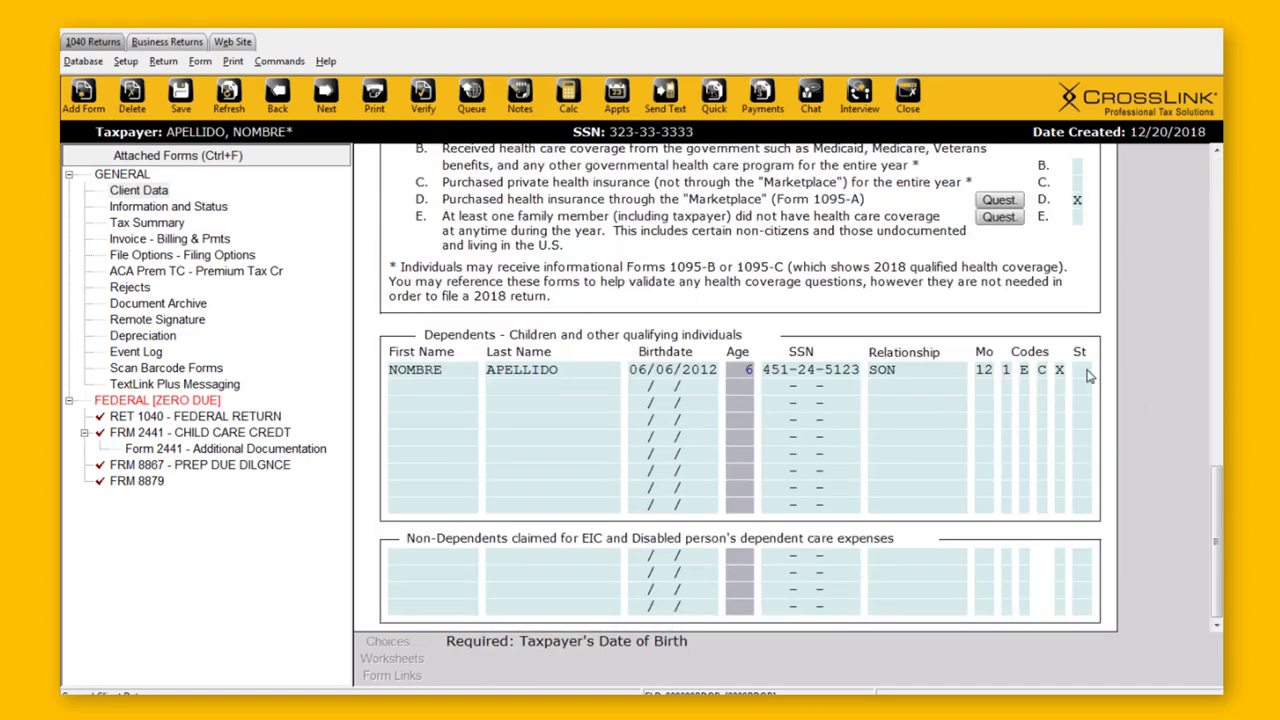
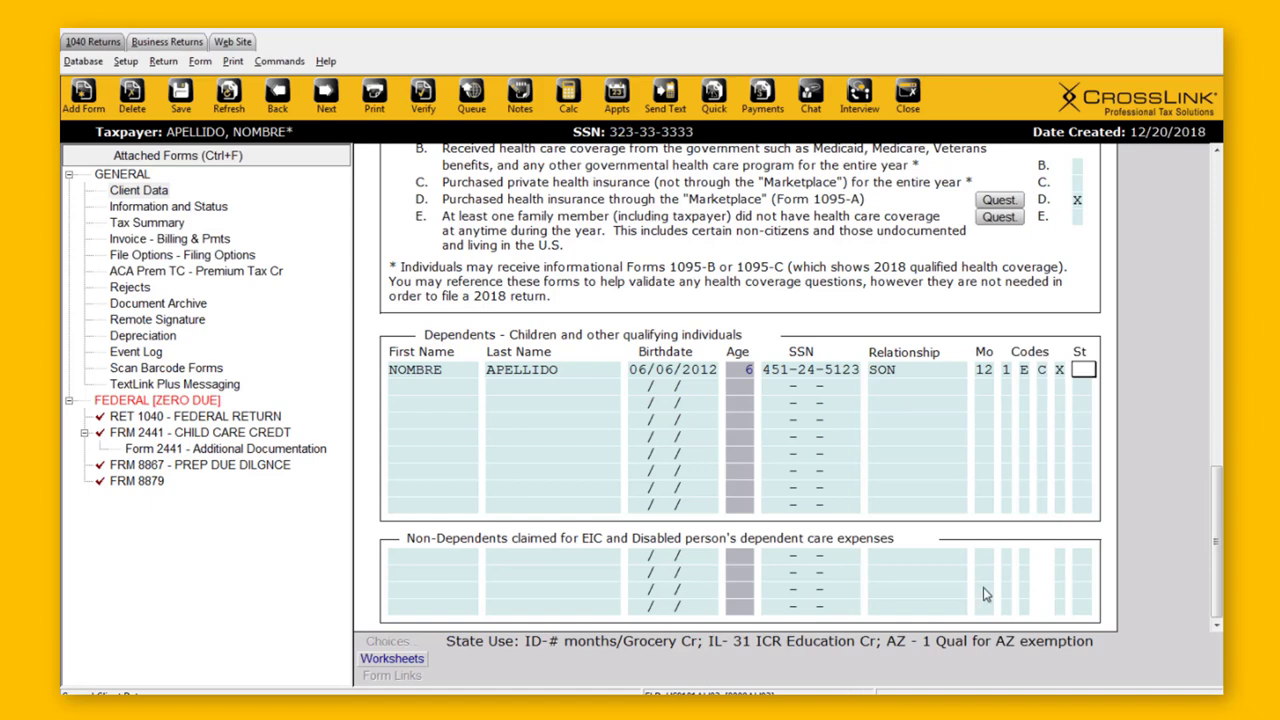
Scroll back to the taxpayer information at the top of Client Data and begin adding a form.
{"action": "left_click_drag", "start_coordinate": [1218, 549], "coordinate": [1195, 240]}
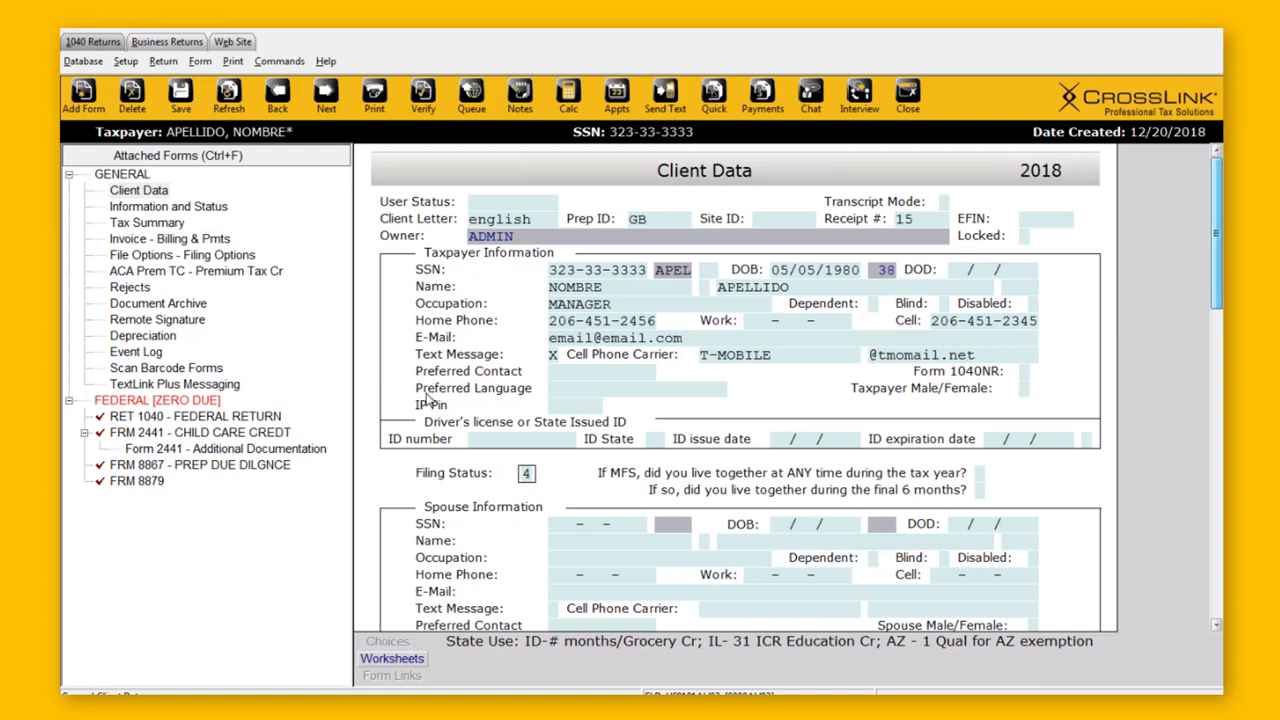
{"action": "left_click", "coordinate": [90, 112]}
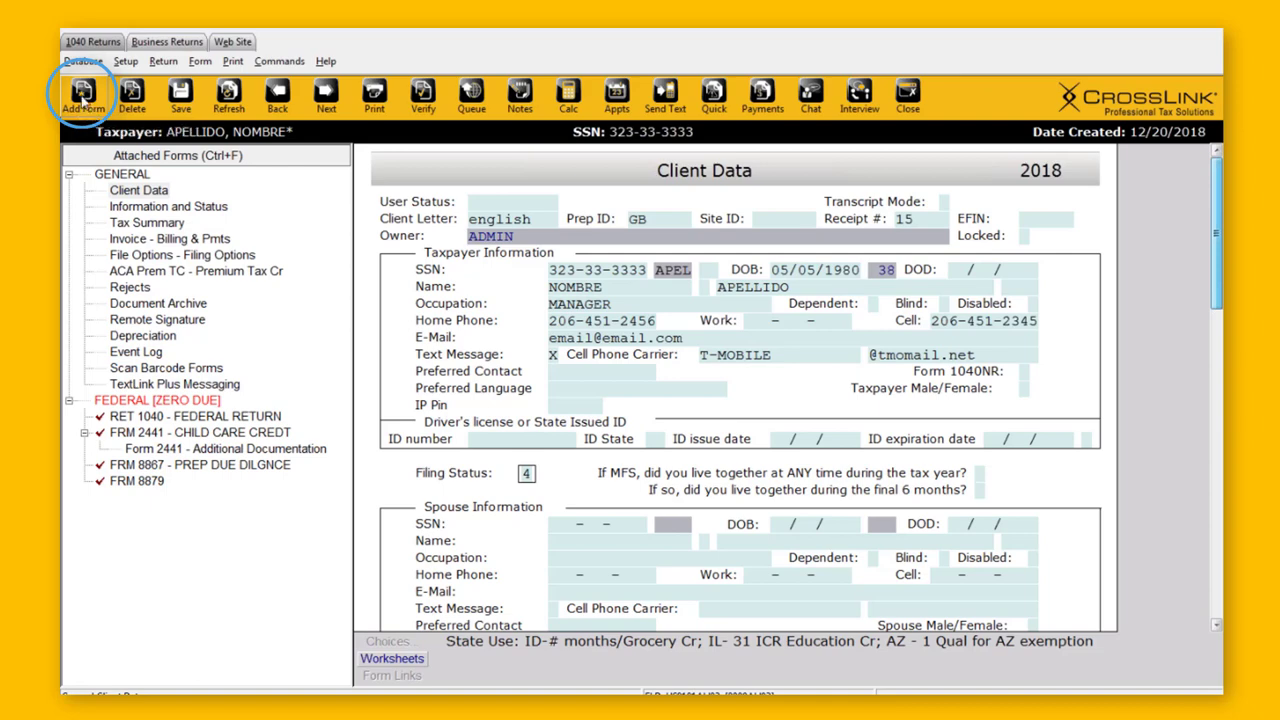
Add FRM W-2 from the All Forms & Schedules list to the return.
{"action": "left_click", "coordinate": [83, 100]}
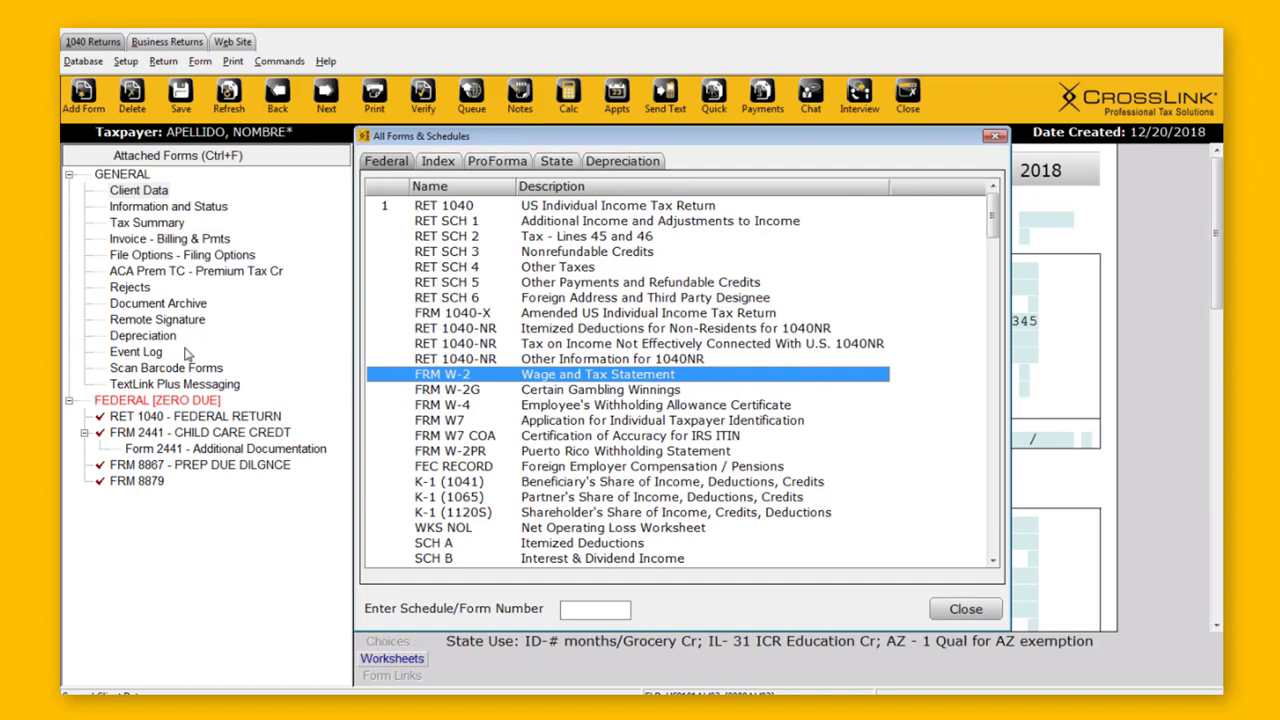
{"action": "key", "text": "Return"}
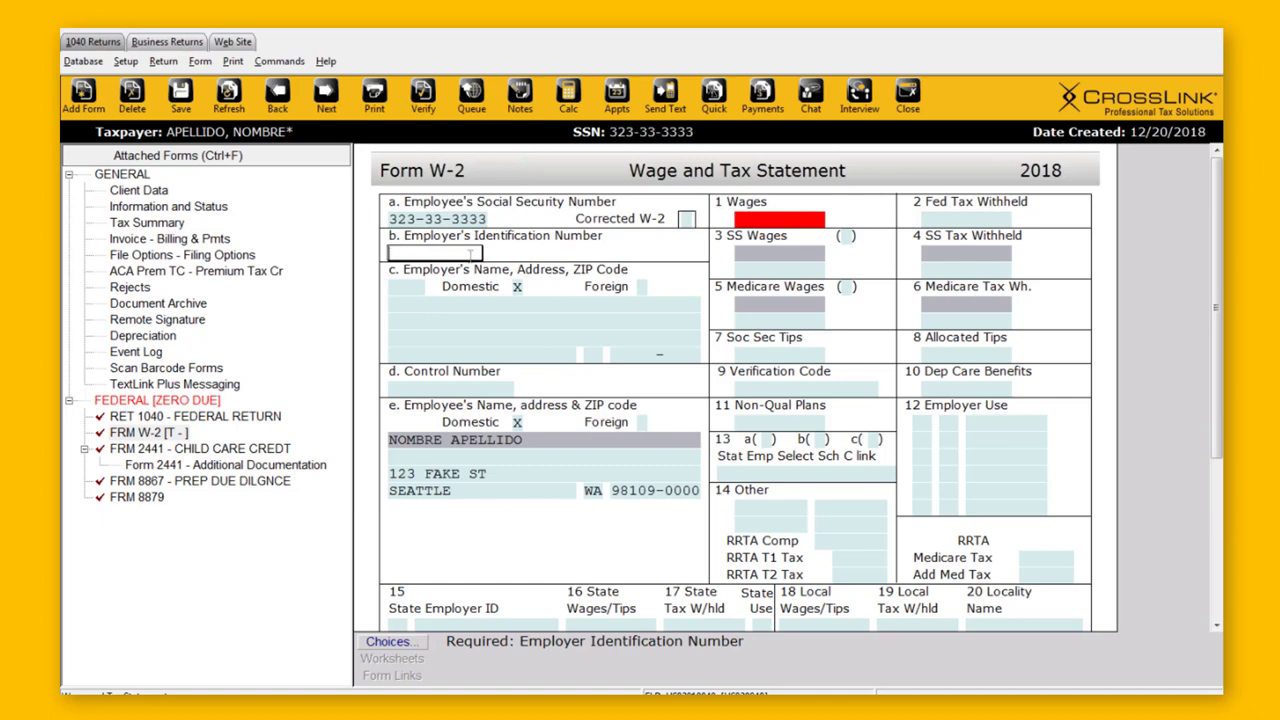
Enter the employer's EIN on the W-2 so Volt Technical Services' name and Modesto address auto-fill.
{"action": "left_click", "coordinate": [408, 287]}
{"action": "left_click", "coordinate": [416, 254]}
{"action": "left_click", "coordinate": [412, 289]}
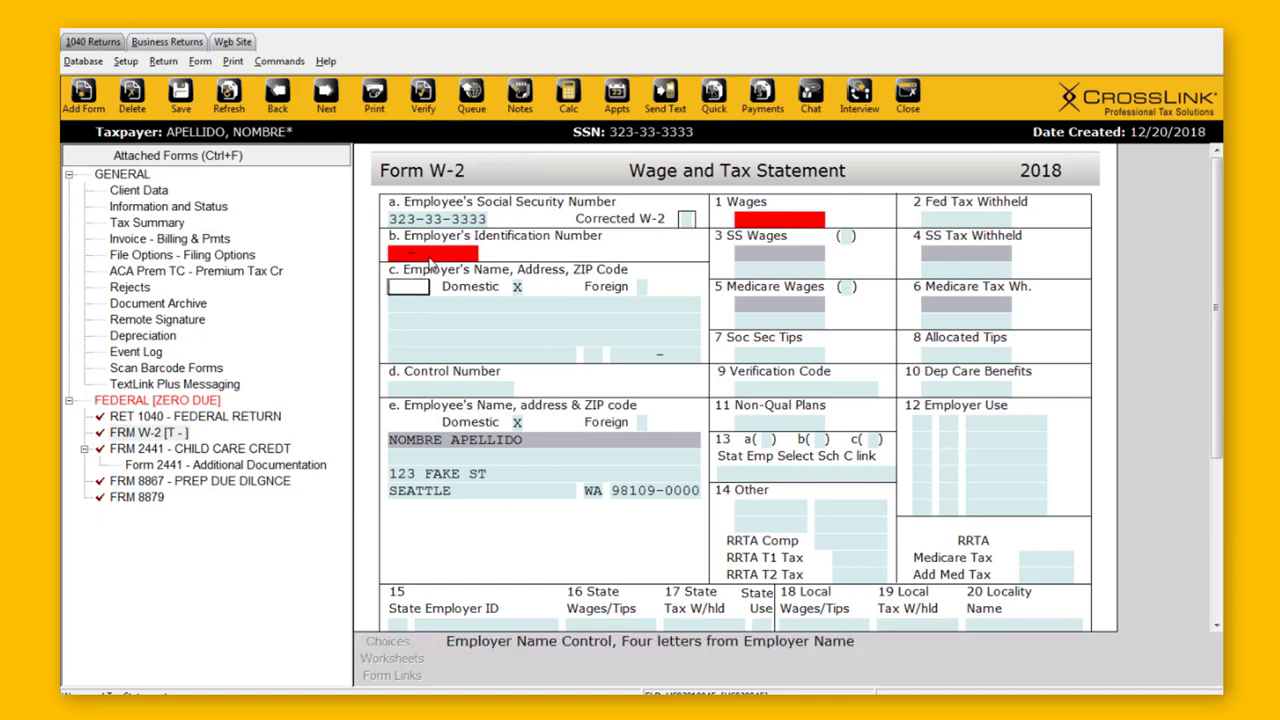
{"action": "left_click", "coordinate": [429, 258]}
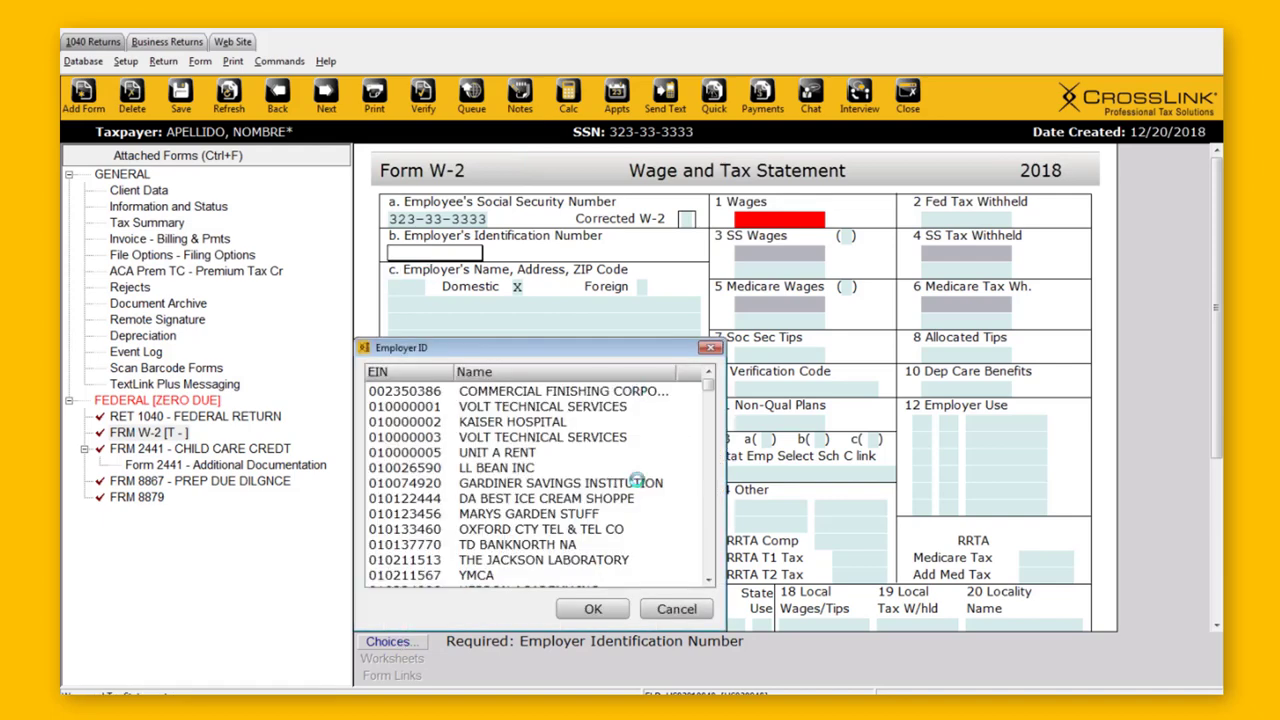
{"action": "left_click", "coordinate": [503, 485]}
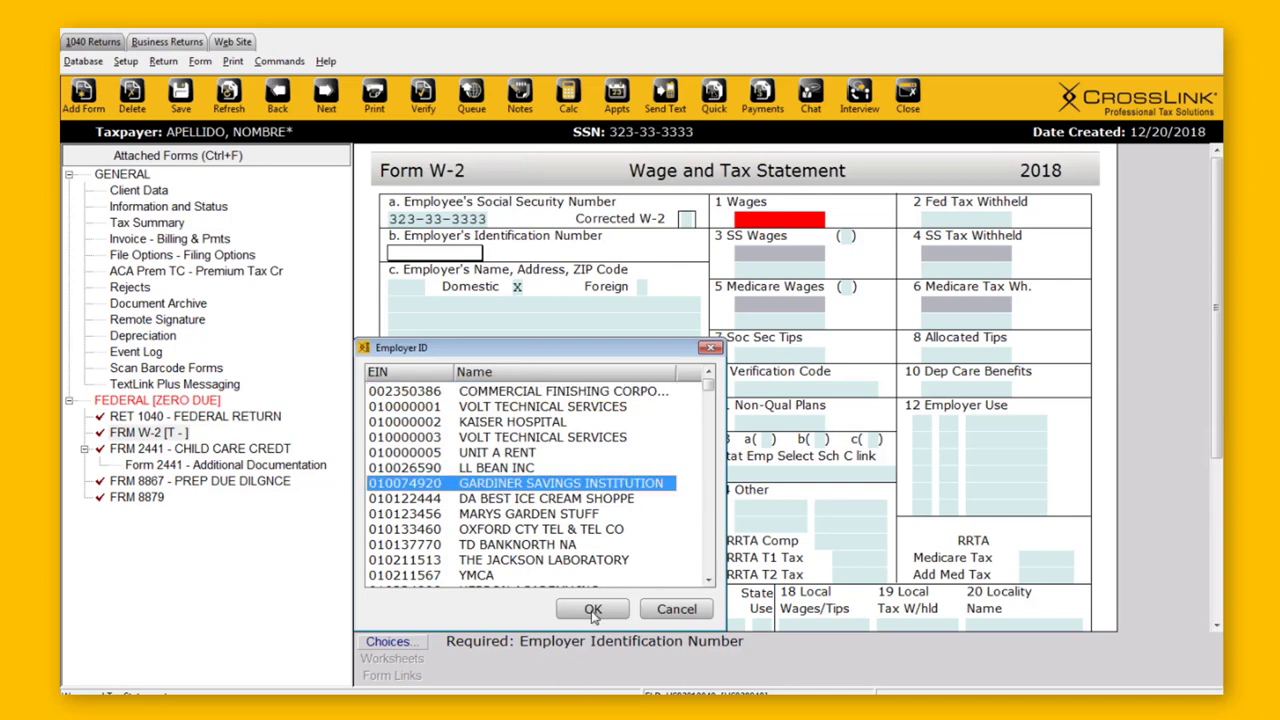
{"action": "left_click", "coordinate": [711, 349]}
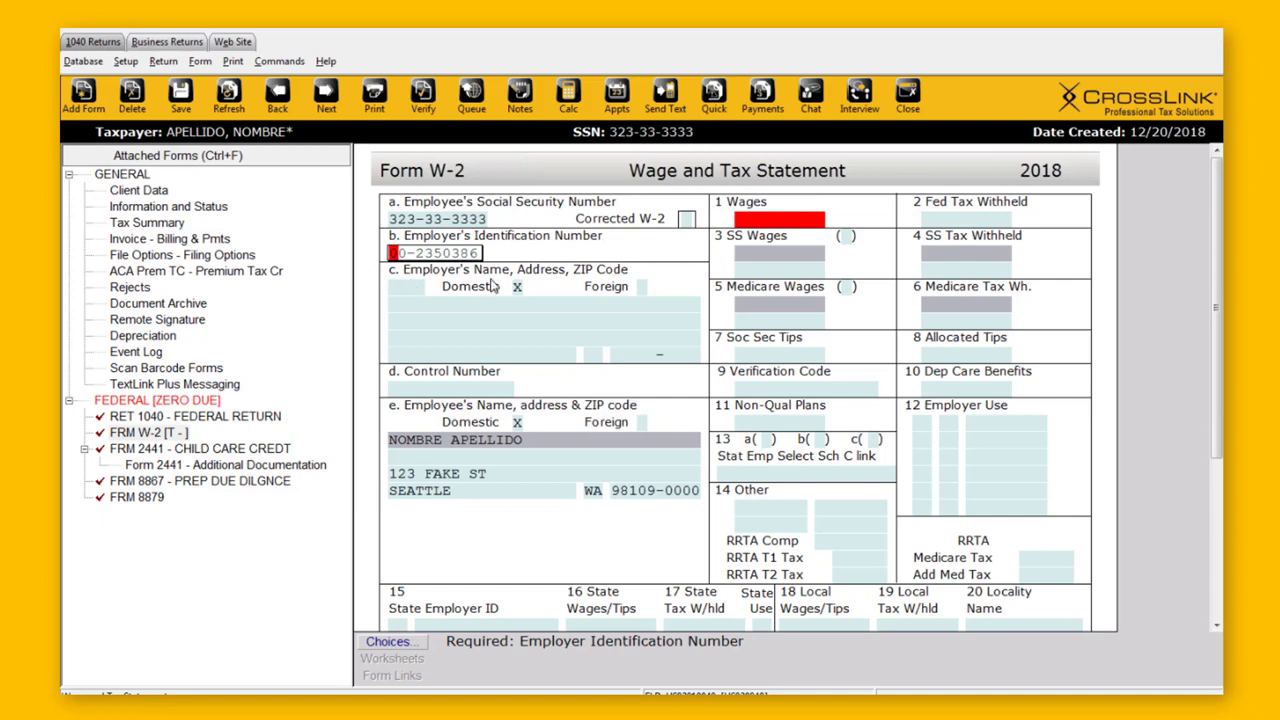
{"action": "type", "text": "01-0000001"}
{"action": "key", "text": "Return"}
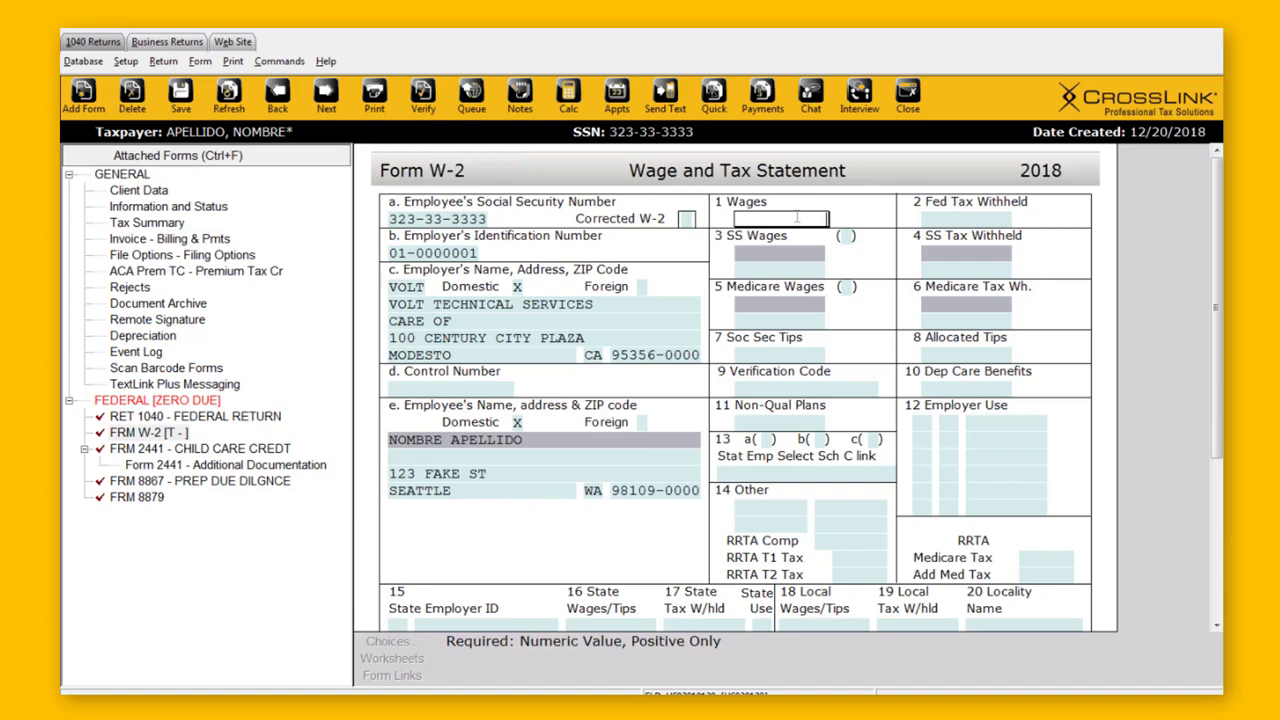
Enter $25,000 Box 1 wages and $2,500 Box 2 federal withholding, then go back to Client Data.
{"action": "type", "text": "4500"}
{"action": "type", "text": "000"}
{"action": "left_click", "coordinate": [940, 220]}
{"action": "left_click", "coordinate": [957, 219]}
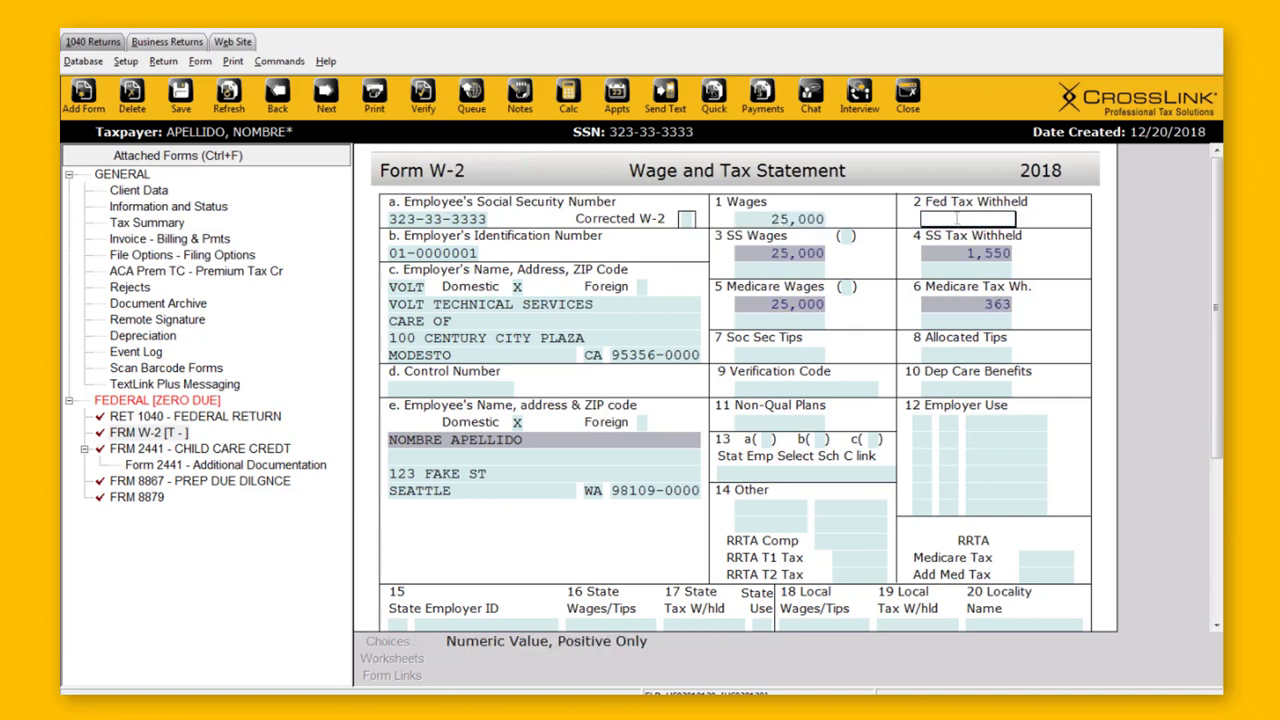
{"action": "type", "text": "2500"}
{"action": "key", "text": "Tab"}
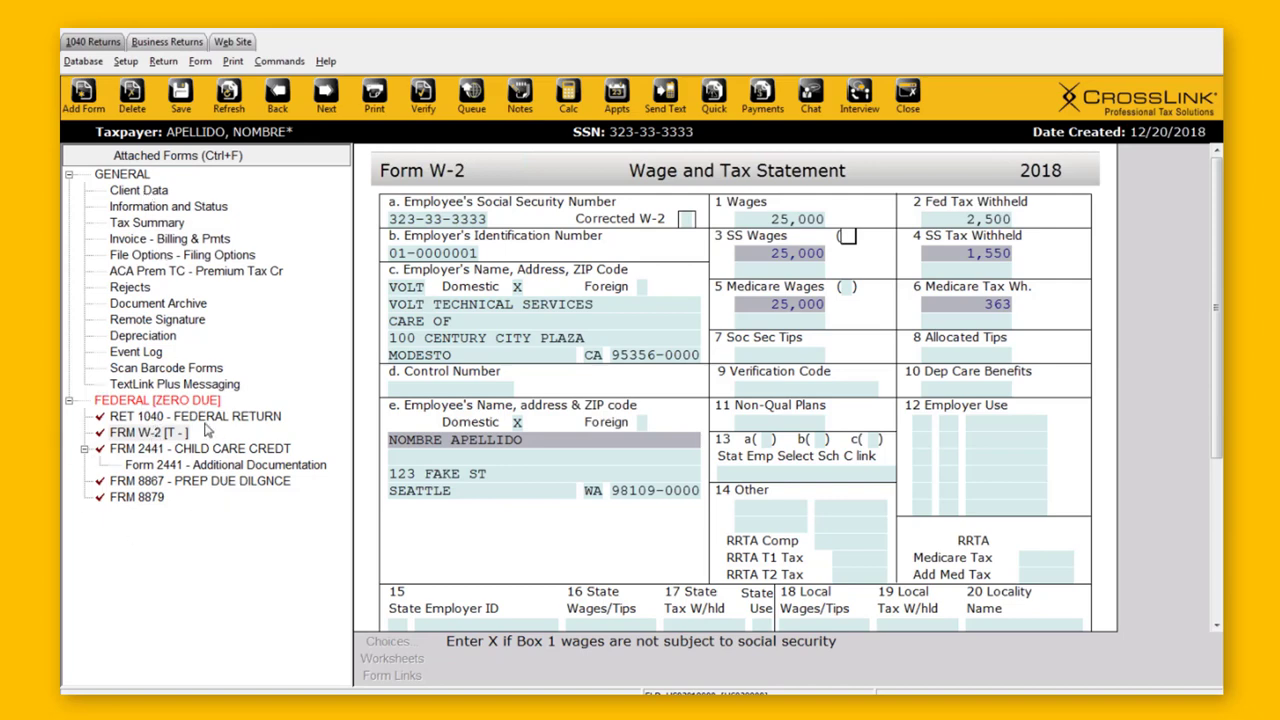
{"action": "left_click", "coordinate": [138, 194]}
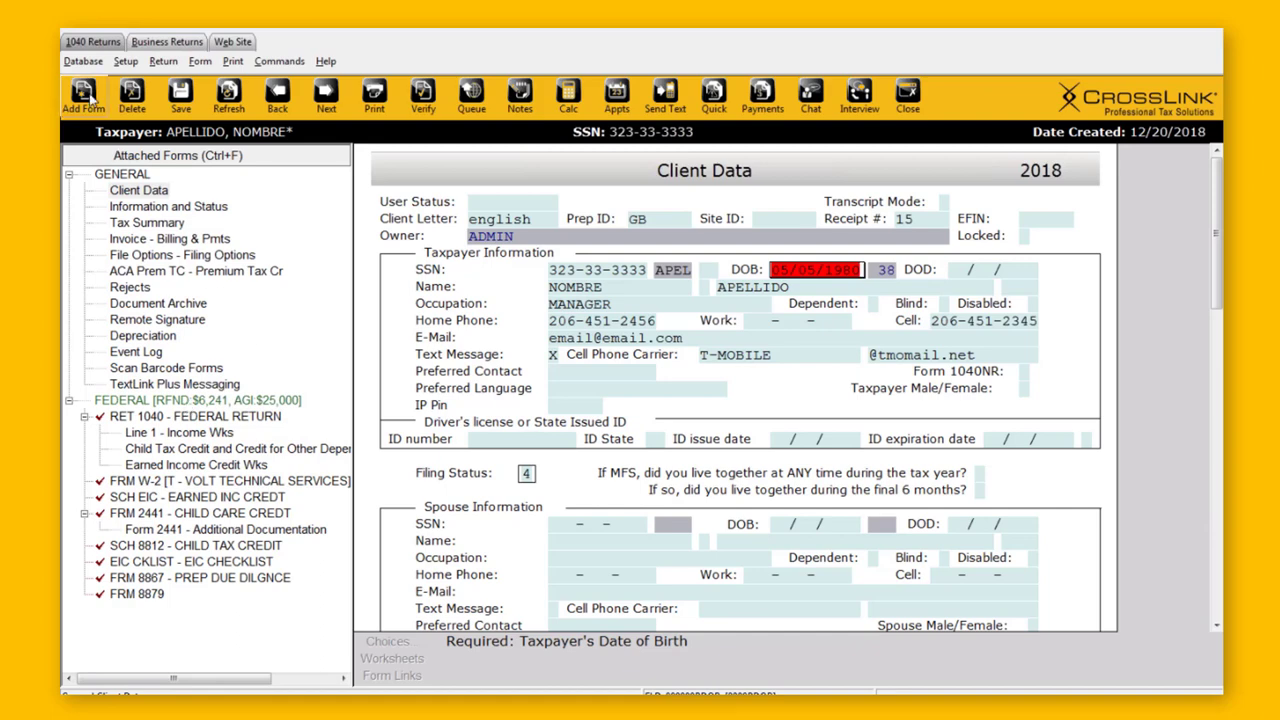
Open All Forms & Schedules, search form numbers such as 1099 and SCH C, and switch to Index view.
{"action": "left_click", "coordinate": [85, 94]}
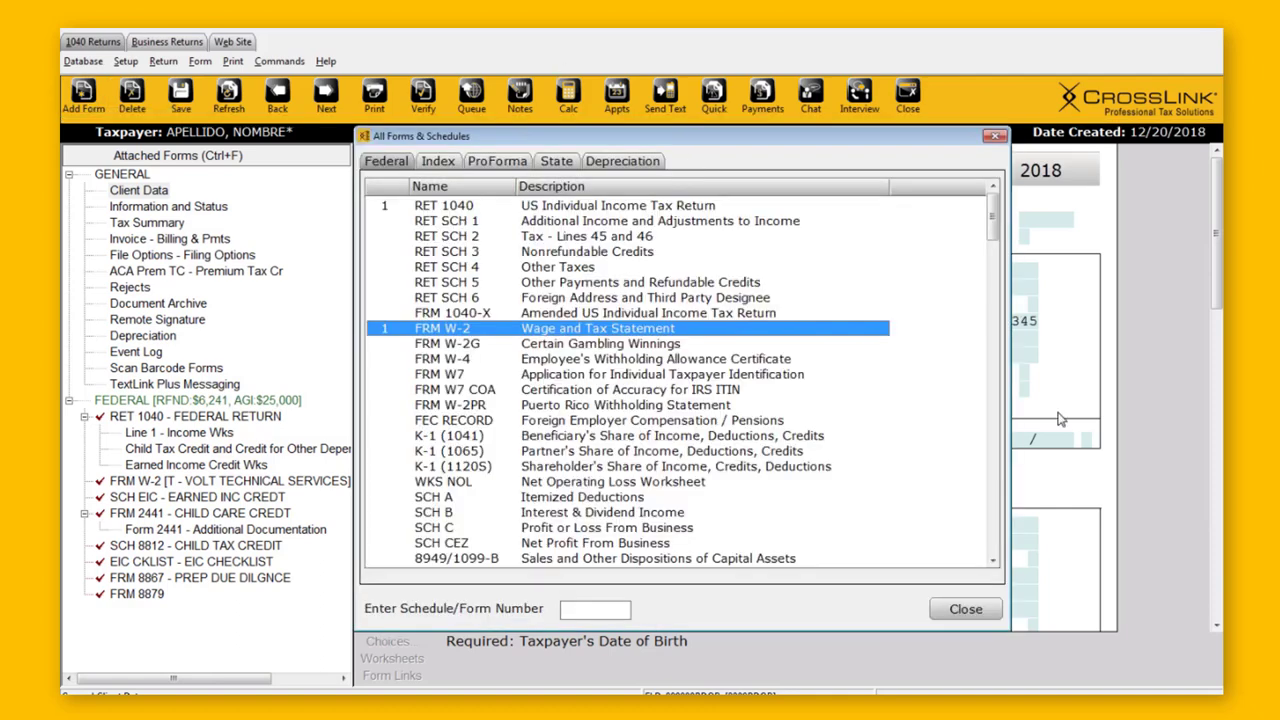
{"action": "left_click_drag", "start_coordinate": [993, 229], "coordinate": [991, 481]}
{"action": "scroll", "coordinate": [424, 328], "scroll_direction": "up", "scroll_amount": 2}
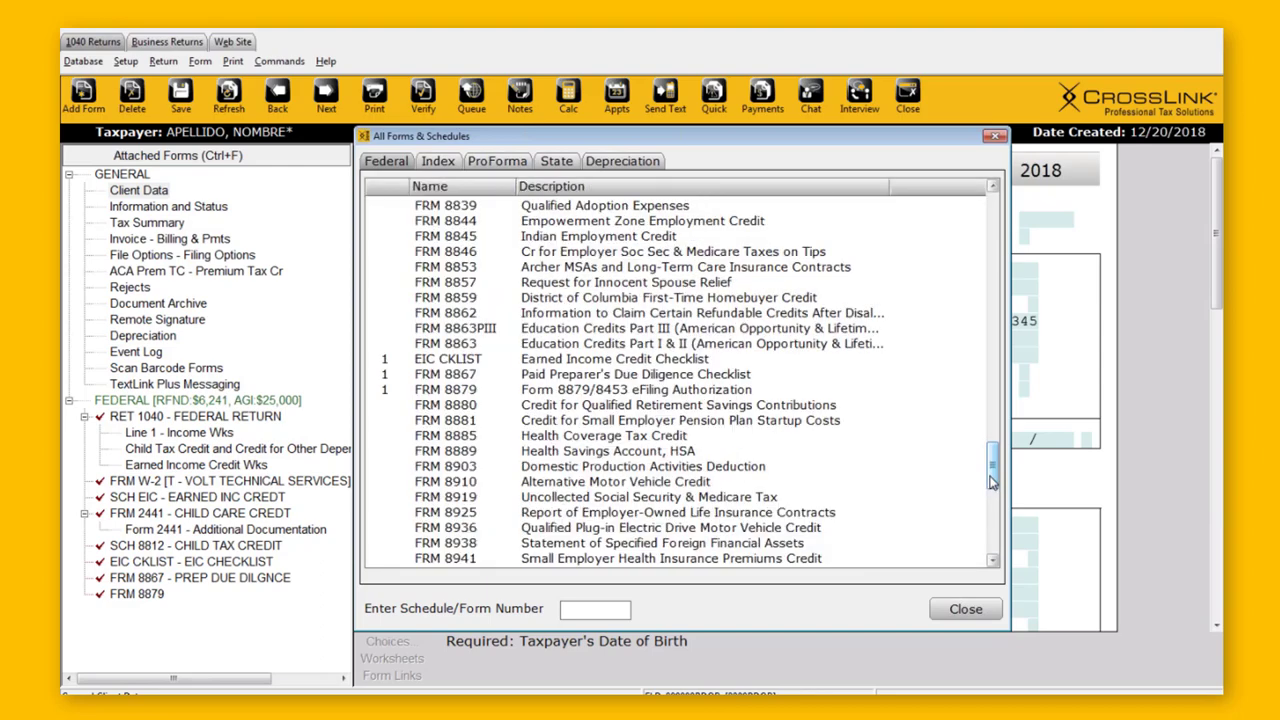
{"action": "scroll", "coordinate": [785, 450], "scroll_direction": "up", "scroll_amount": 20}
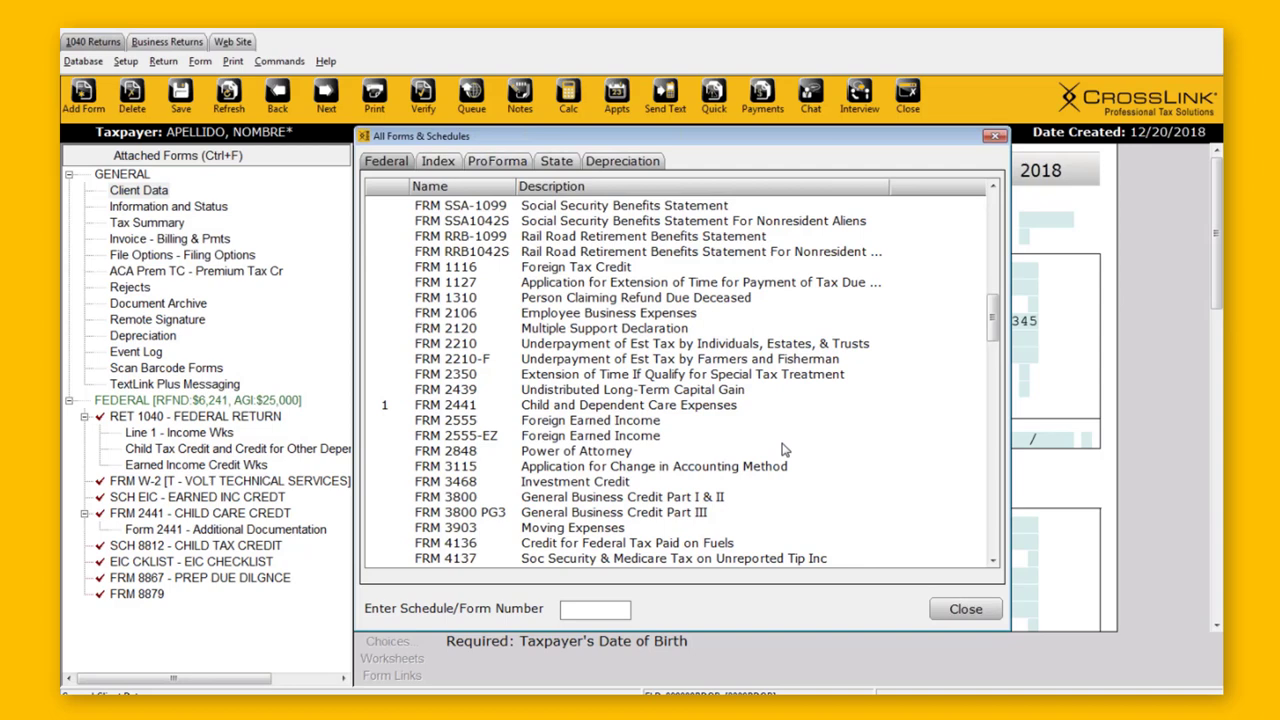
{"action": "type", "text": "1099"}
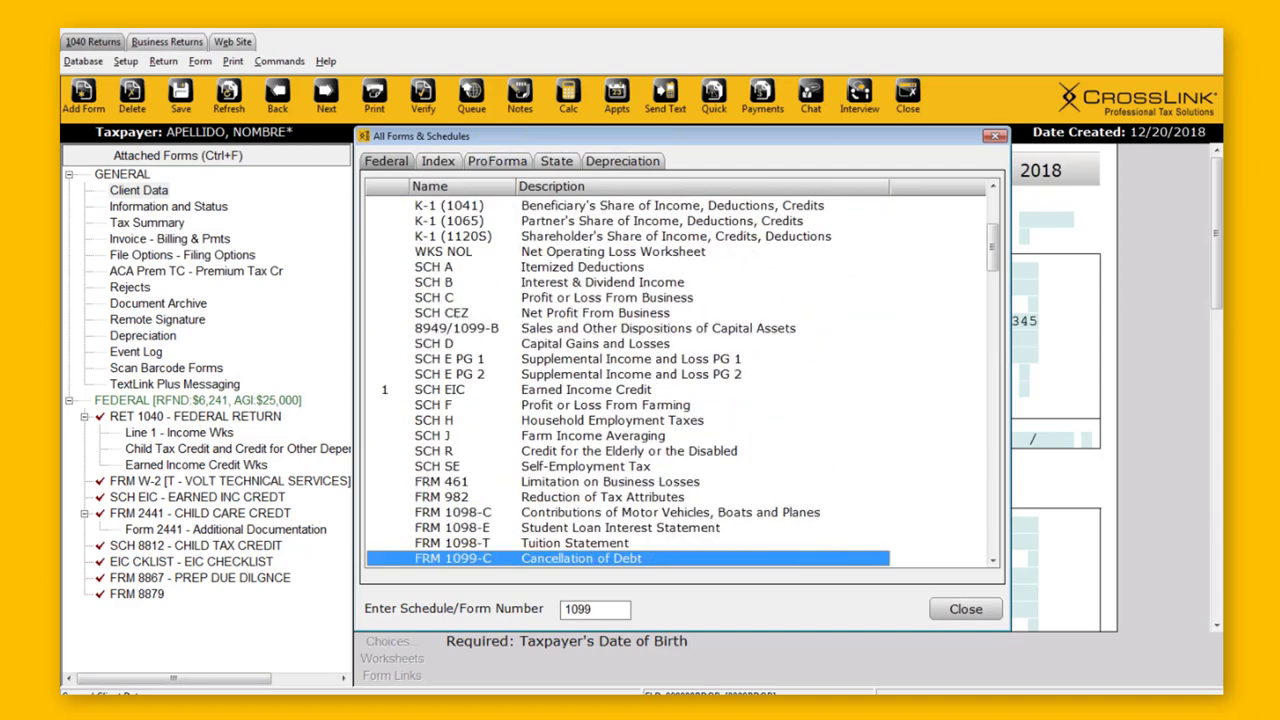
{"action": "key", "text": "Down"}
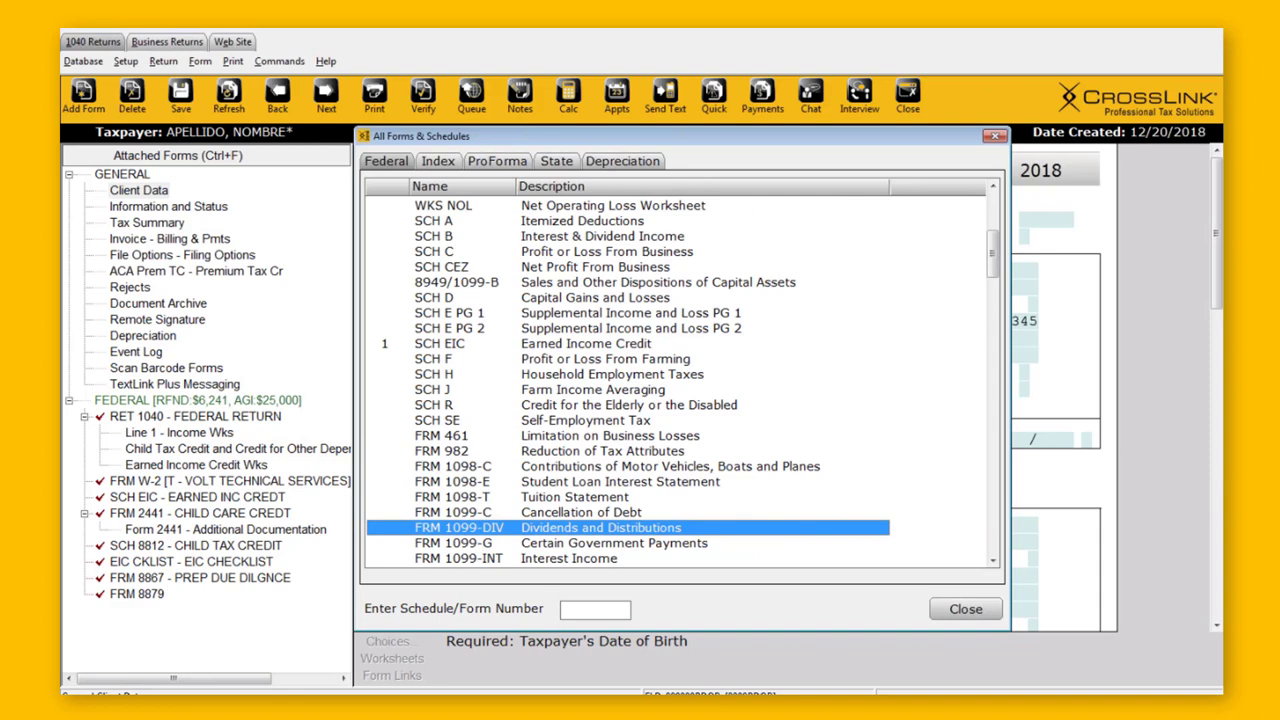
{"action": "type", "text": "a"}
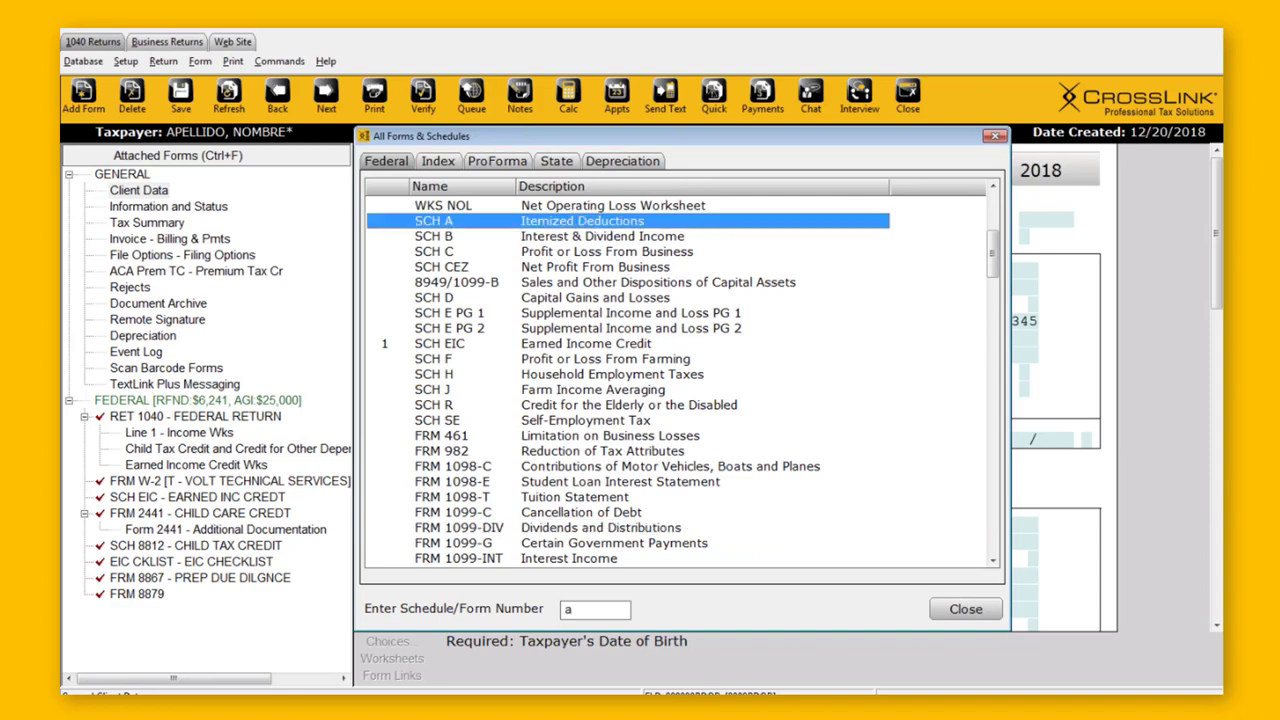
{"action": "key", "text": "Down"}
{"action": "key", "text": "Down"}
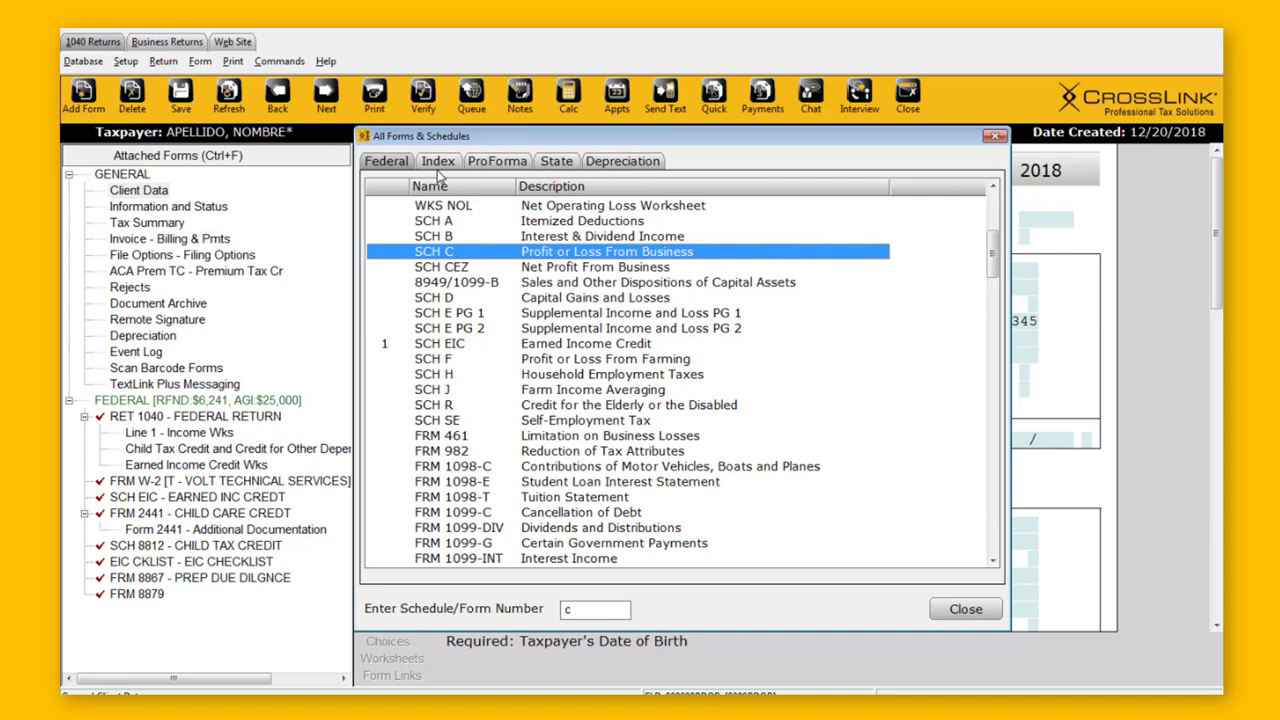
{"action": "left_click", "coordinate": [437, 170]}
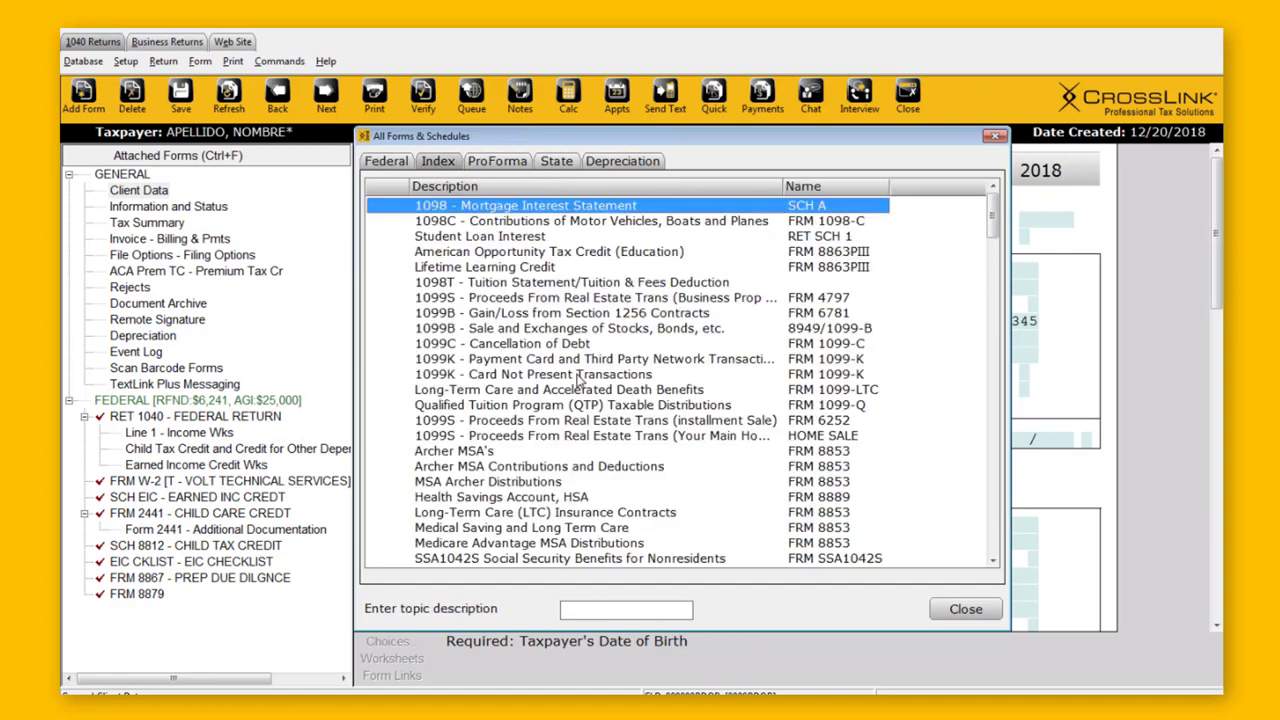
Search the form index for education and social security topics, then show the State forms section.
{"action": "left_click", "coordinate": [398, 170]}
{"action": "left_click", "coordinate": [437, 166]}
{"action": "type", "text": "educ"}
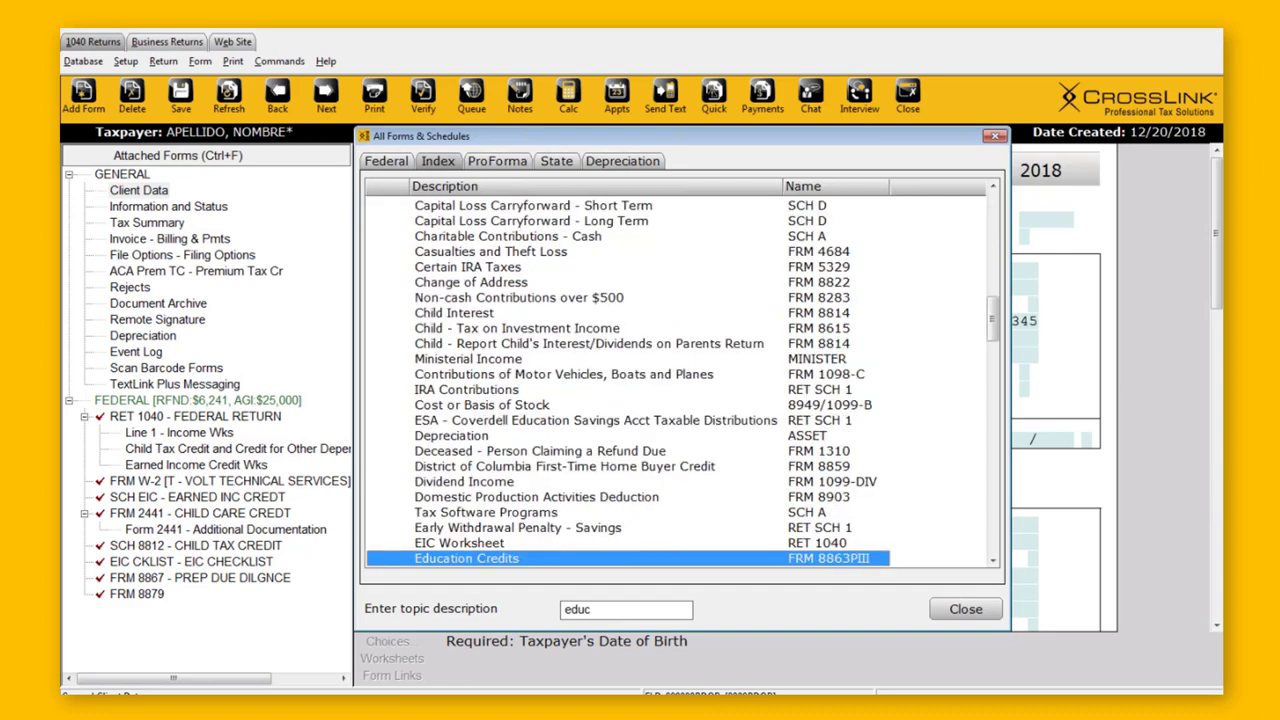
{"action": "key", "text": "Down"}
{"action": "key", "text": "Down"}
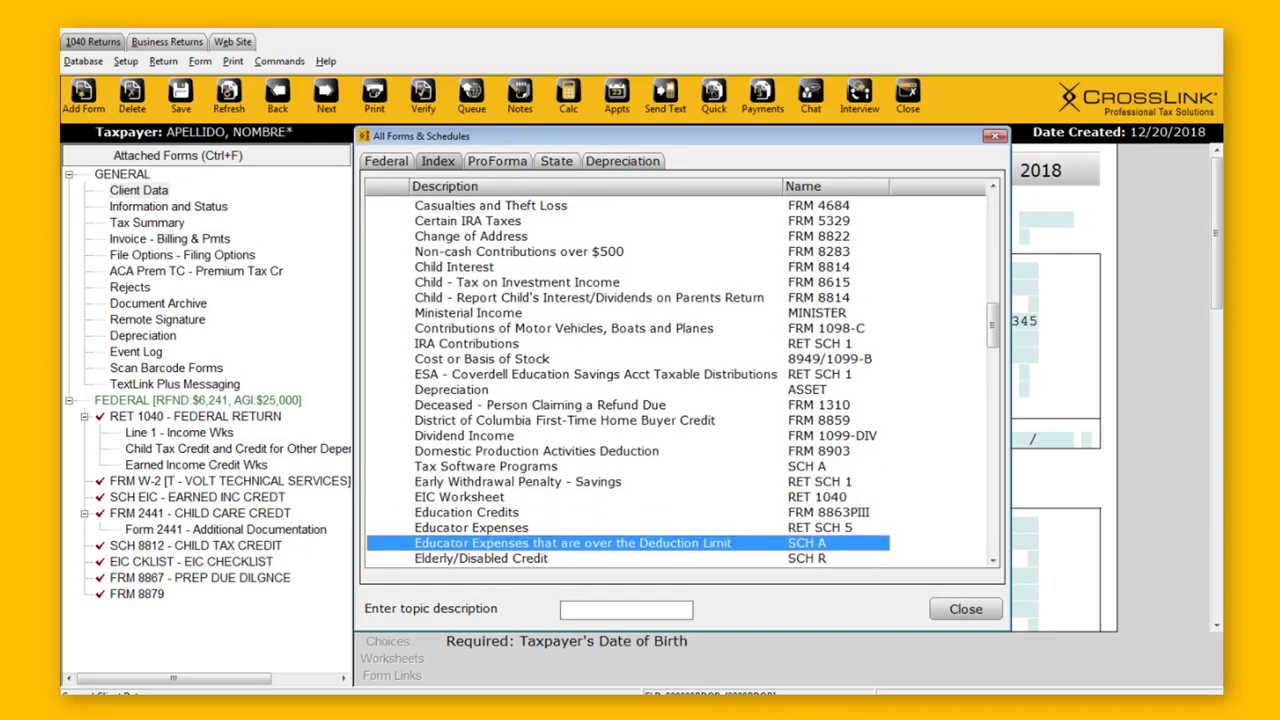
{"action": "type", "text": "so"}
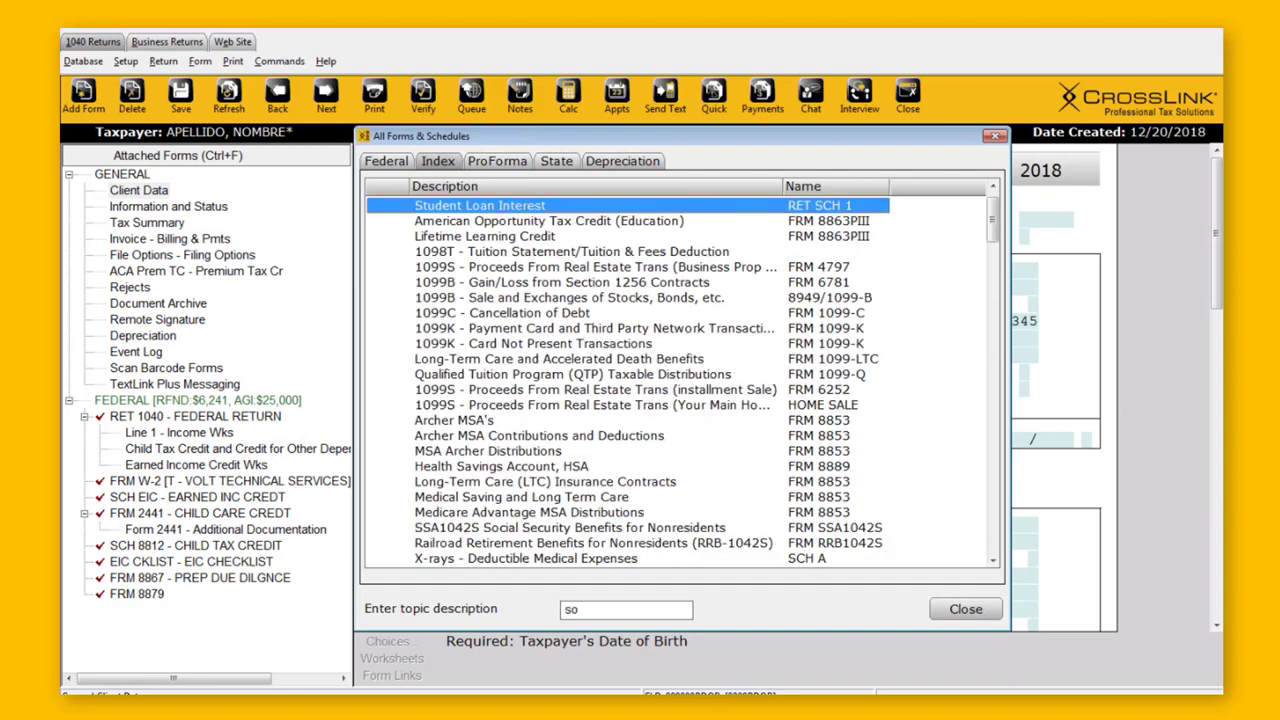
{"action": "type", "text": "cial"}
{"action": "key", "text": "Up"}
{"action": "key", "text": "Up"}
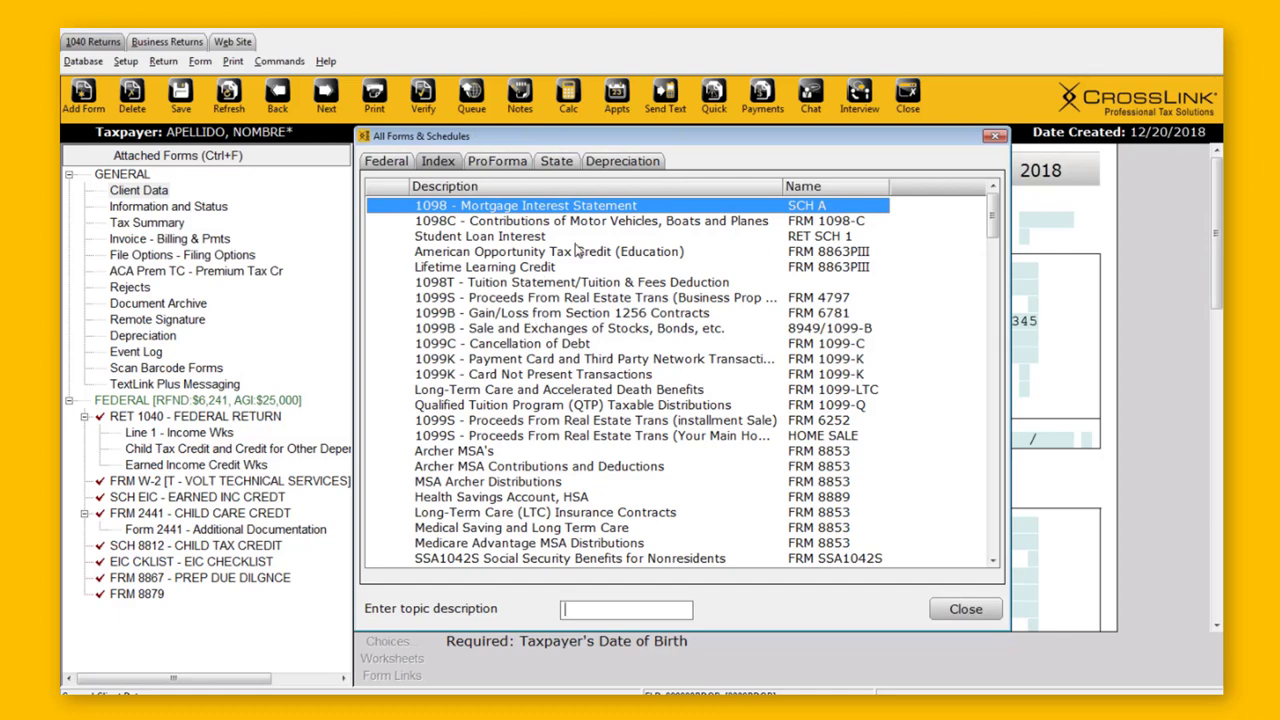
{"action": "left_click", "coordinate": [556, 164]}
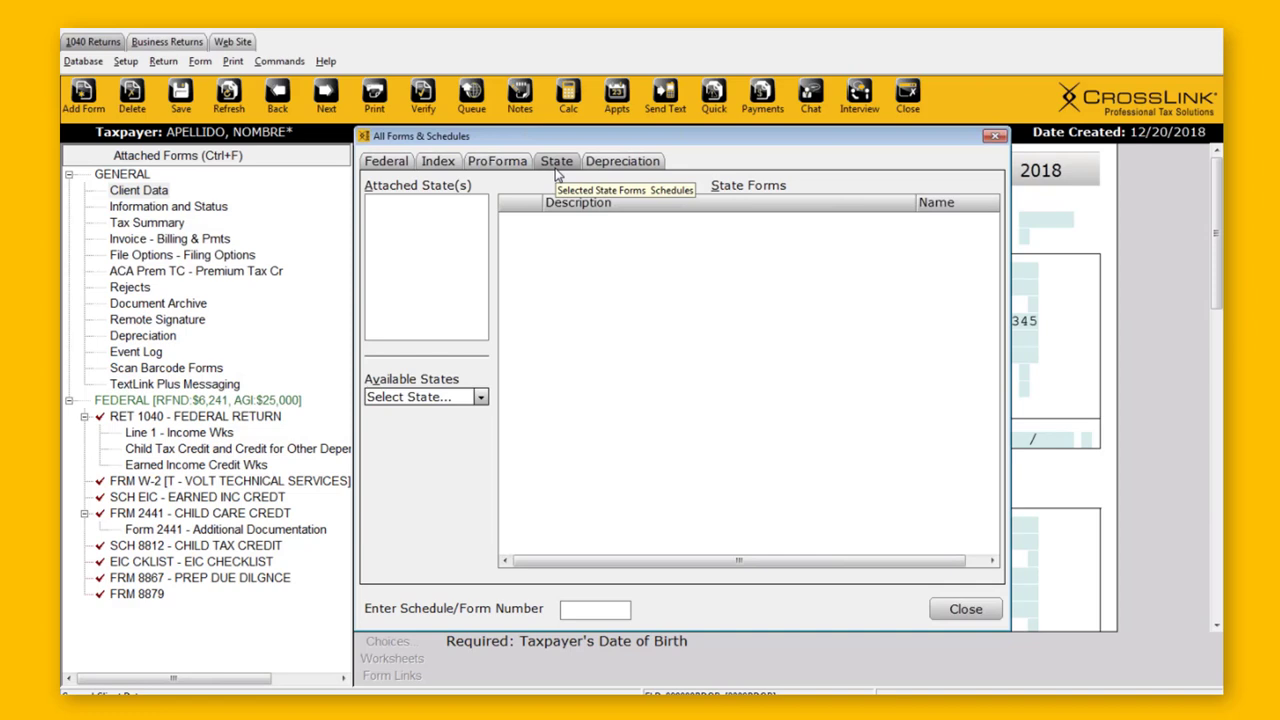
Load the California state forms and add RET 540, accepting the not-yet-released notice.
{"action": "left_click", "coordinate": [481, 398]}
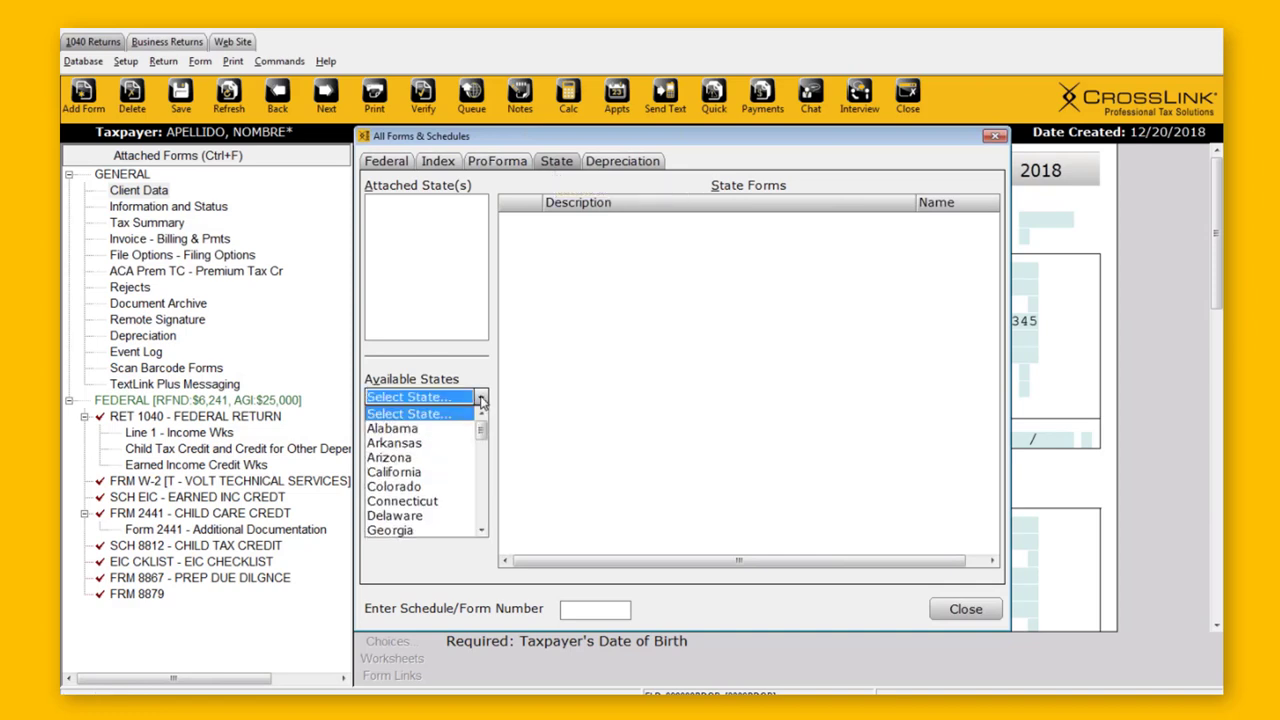
{"action": "mouse_move", "coordinate": [481, 430]}
{"action": "left_mouse_down"}
{"action": "mouse_move", "coordinate": [486, 522]}
{"action": "mouse_move", "coordinate": [488, 425]}
{"action": "left_mouse_up"}
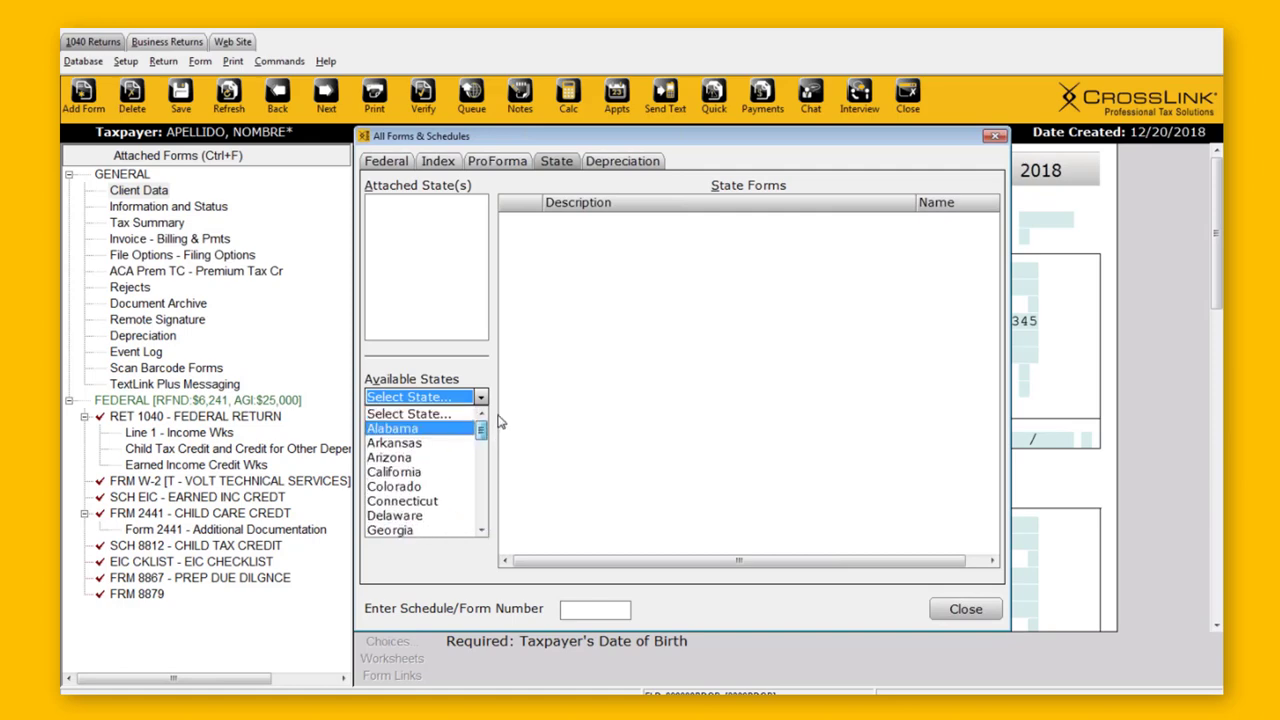
{"action": "left_click", "coordinate": [440, 473]}
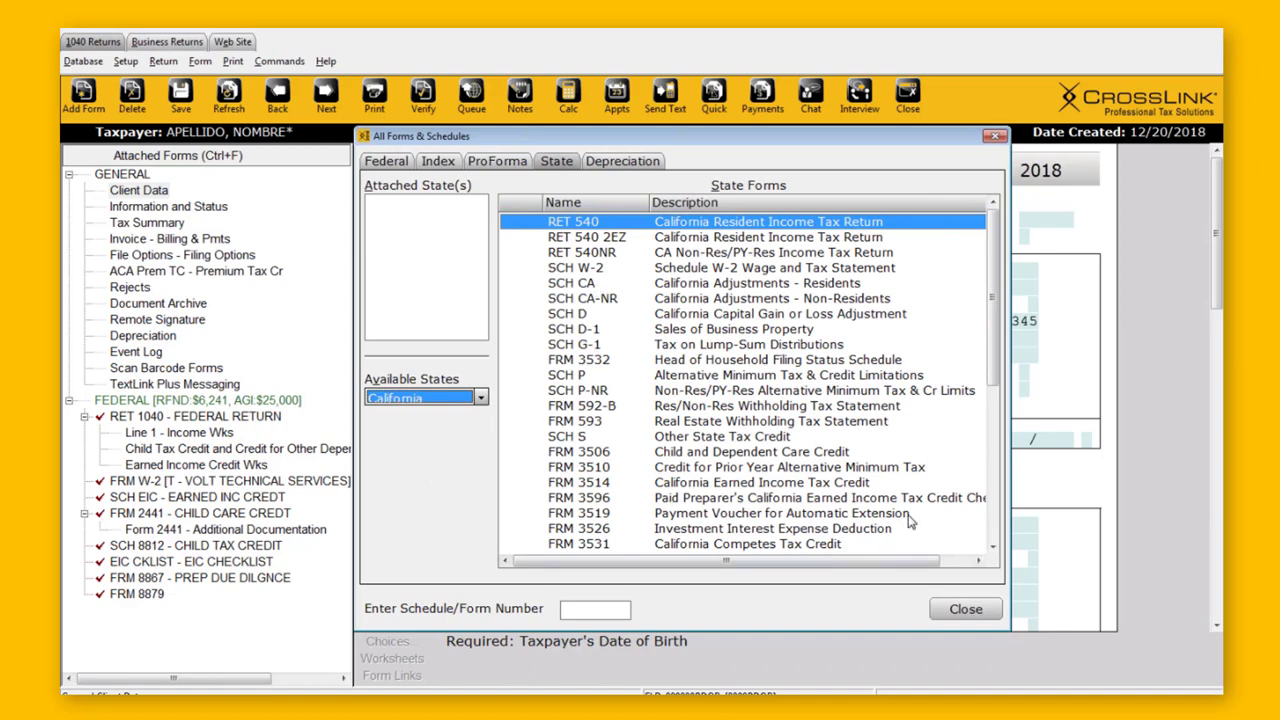
{"action": "mouse_move", "coordinate": [986, 255]}
{"action": "left_mouse_down"}
{"action": "mouse_move", "coordinate": [995, 360]}
{"action": "mouse_move", "coordinate": [995, 245]}
{"action": "left_mouse_up"}
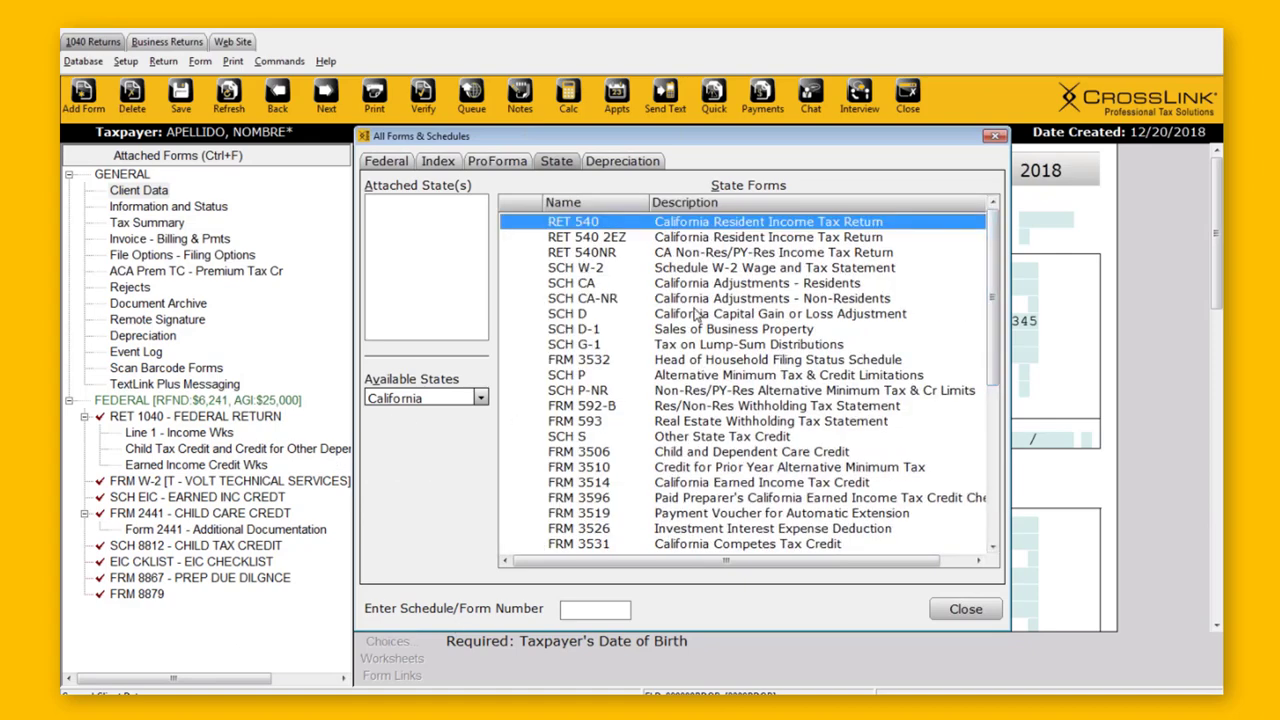
{"action": "double_click", "coordinate": [588, 222]}
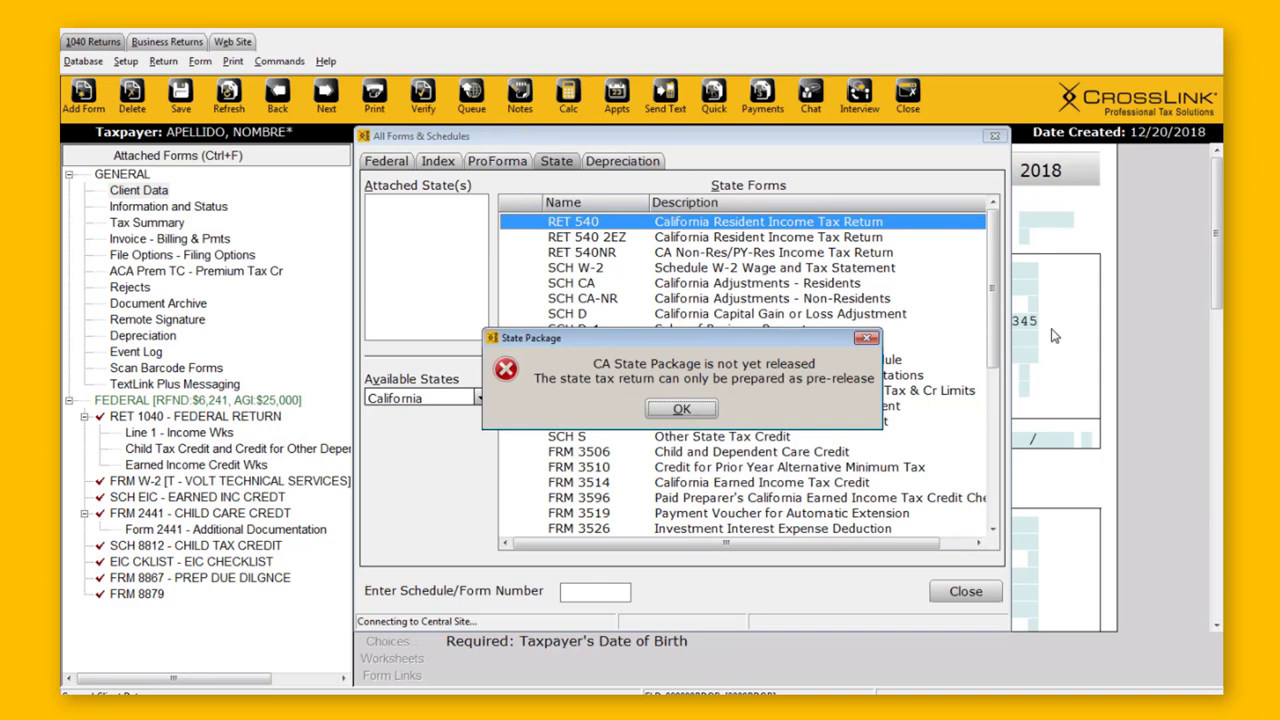
{"action": "left_click", "coordinate": [686, 409]}
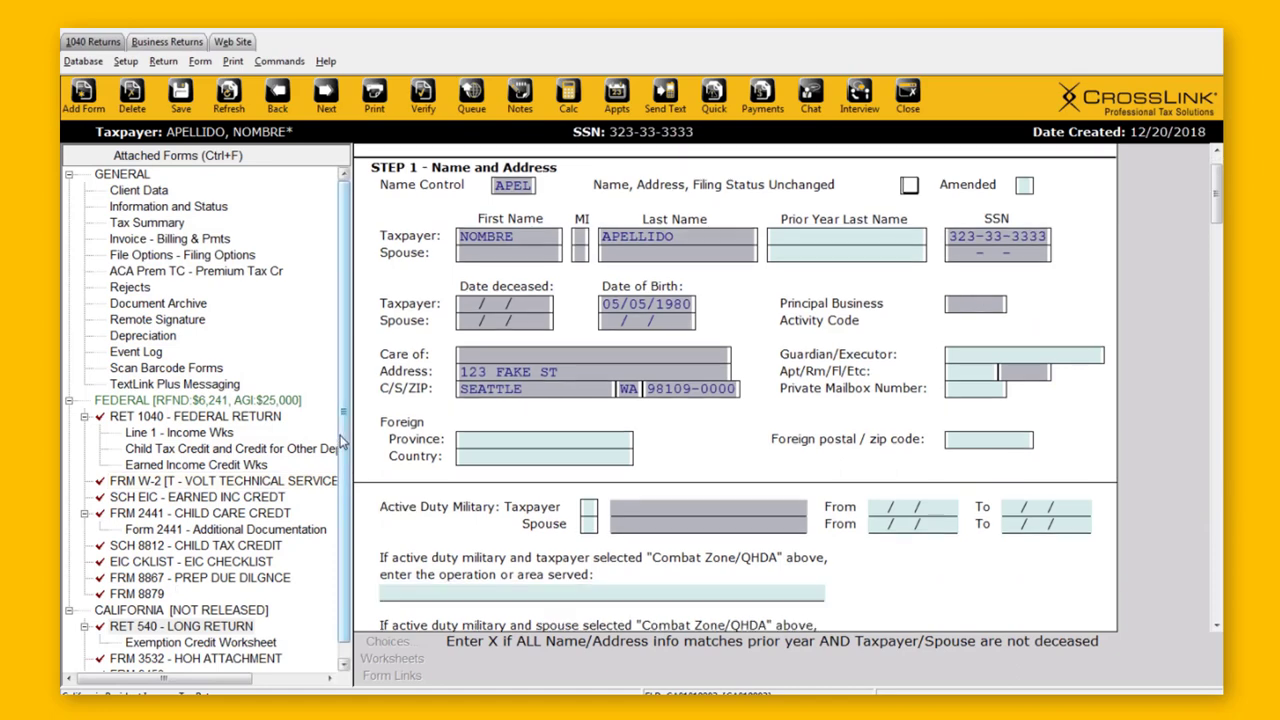
Review California RET 540, Exemption Credit Worksheet, FRM 3532 and FRM 8453, ending on RET 540.
{"action": "scroll", "coordinate": [340, 443], "scroll_direction": "down", "scroll_amount": 1}
{"action": "left_click", "coordinate": [177, 594]}
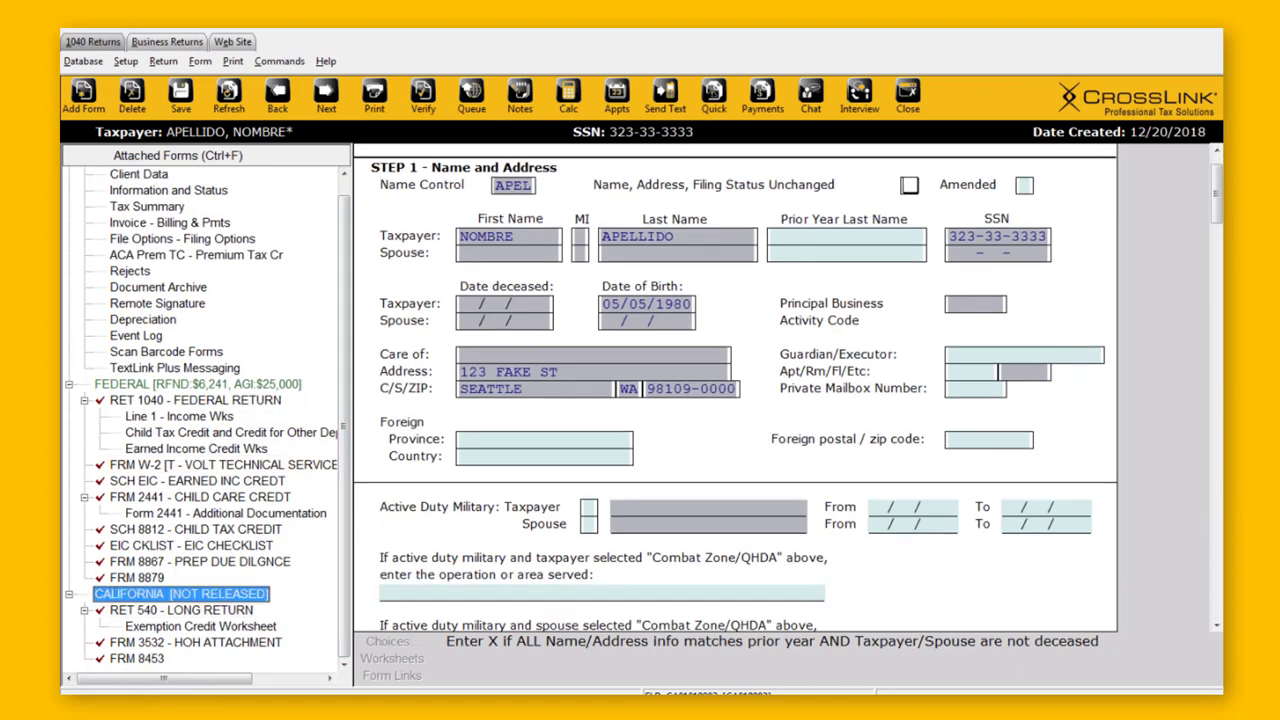
{"action": "left_click", "coordinate": [212, 611]}
{"action": "left_click", "coordinate": [212, 627]}
{"action": "left_click", "coordinate": [207, 643]}
{"action": "left_click", "coordinate": [160, 662]}
{"action": "left_click", "coordinate": [170, 646]}
{"action": "left_click", "coordinate": [176, 629]}
{"action": "left_click", "coordinate": [178, 613]}
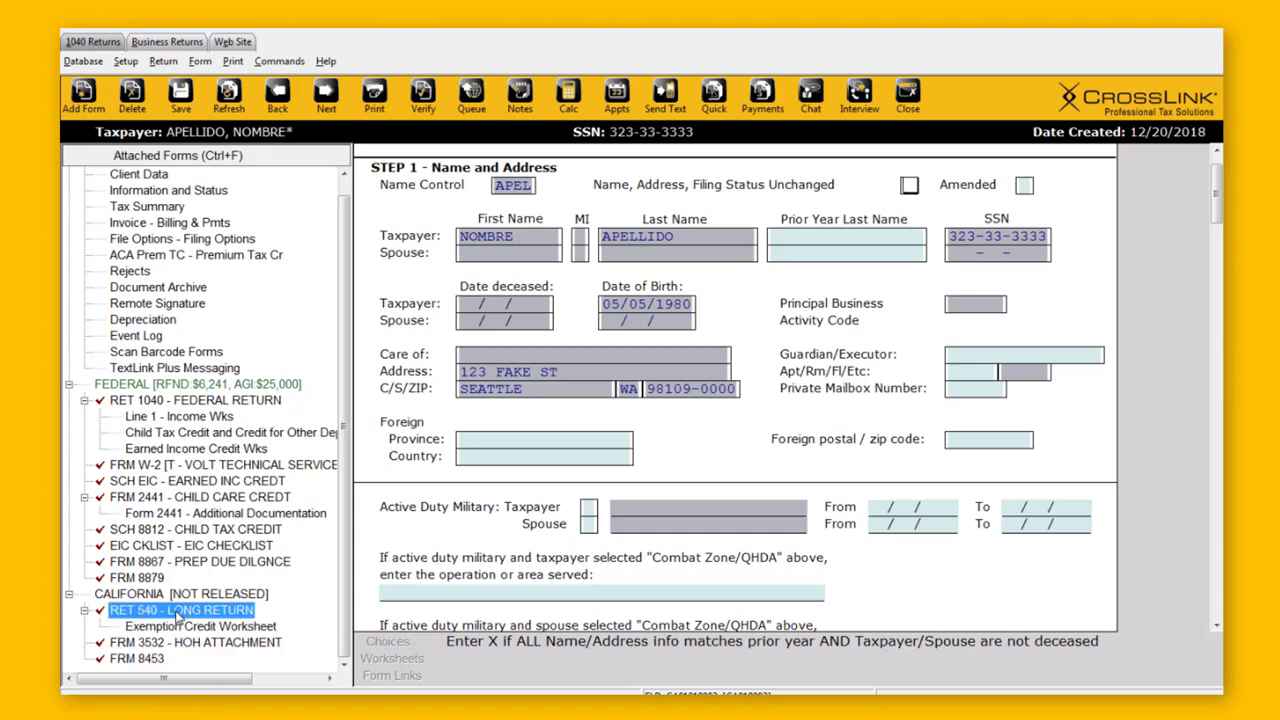
View the All Forms & Schedules list and close it again.
{"action": "scroll", "coordinate": [281, 618], "scroll_direction": "up", "scroll_amount": 1}
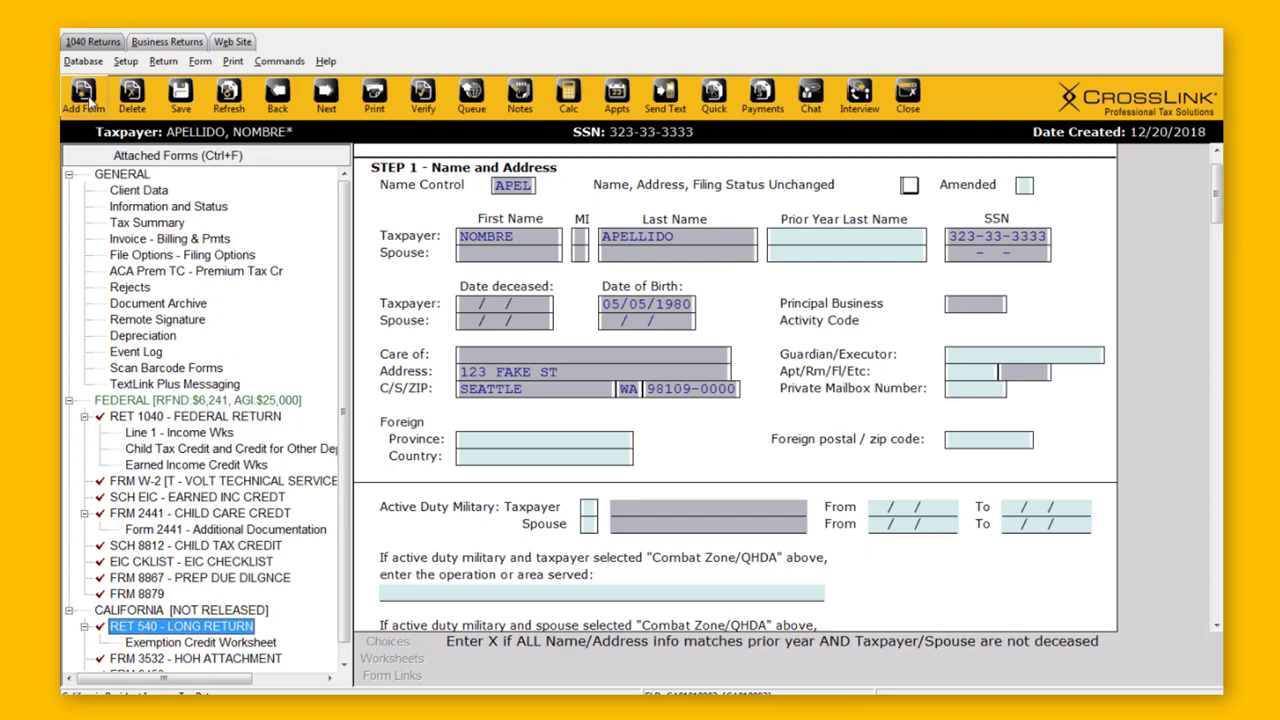
{"action": "left_click", "coordinate": [83, 95]}
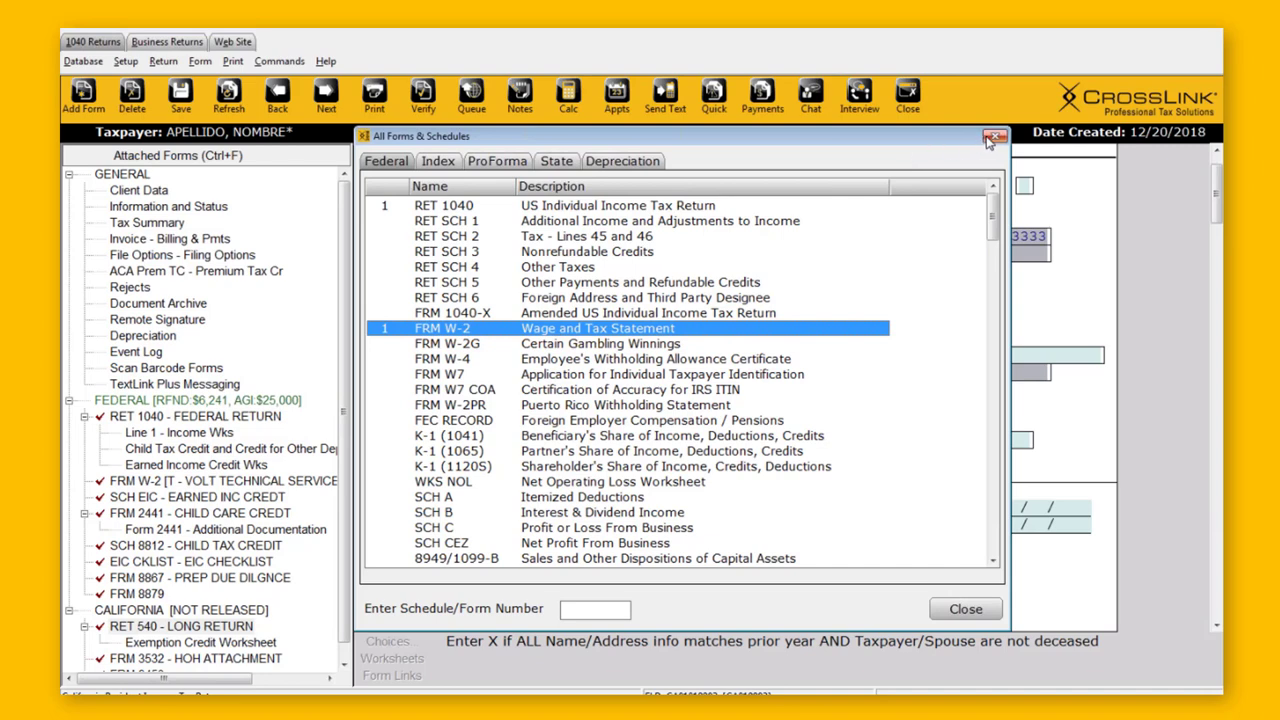
{"action": "left_click", "coordinate": [993, 137]}
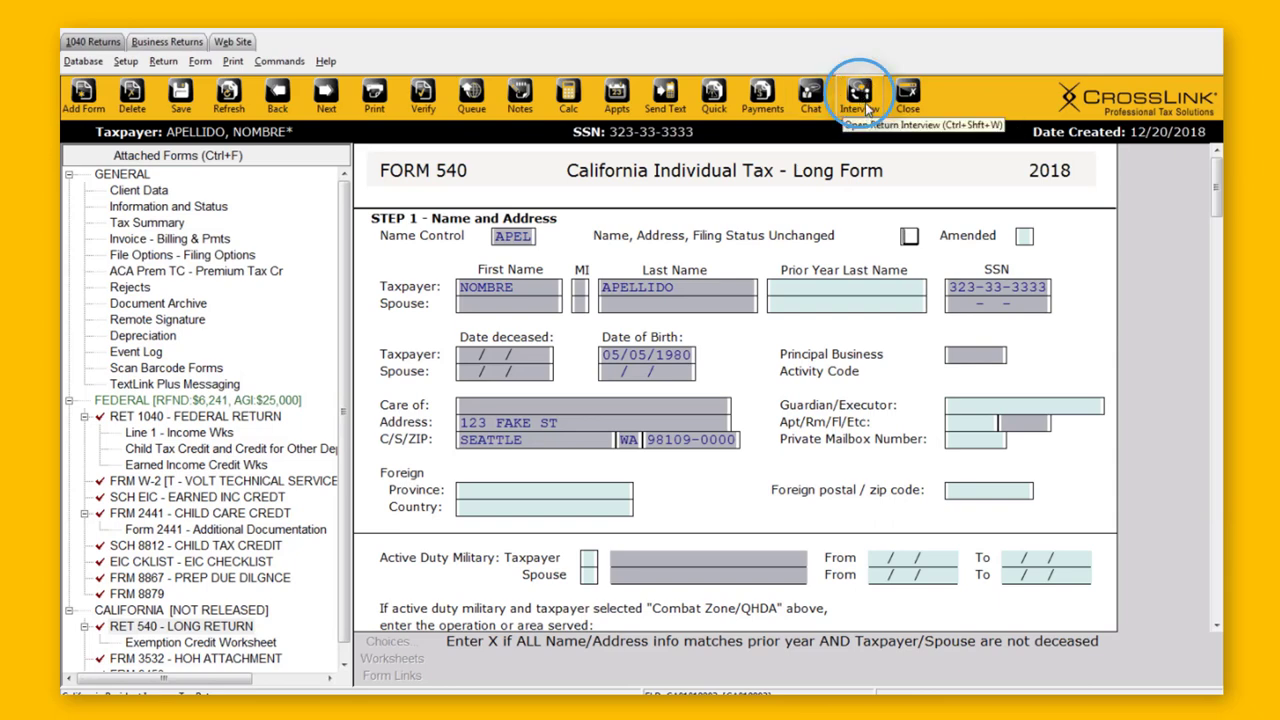
Start the Interview, select Married, Had Children, Had a Job and Had Pension, and continue.
{"action": "left_click", "coordinate": [865, 110]}
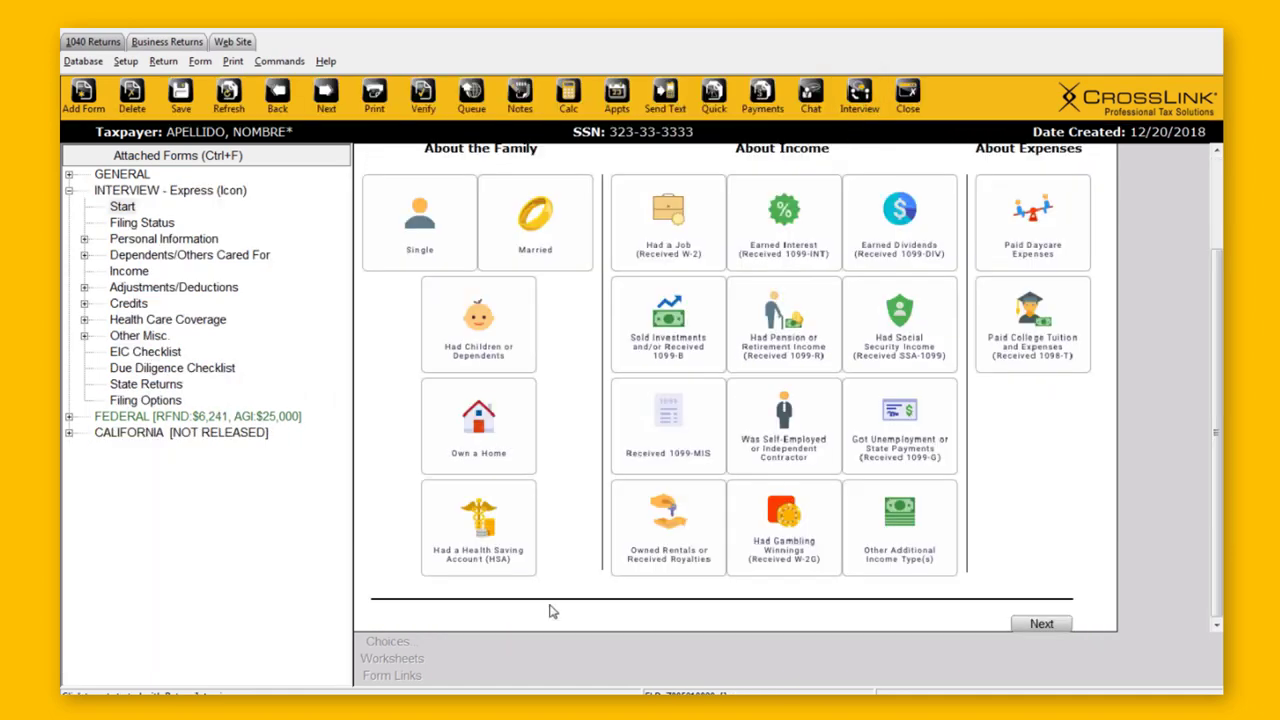
{"action": "scroll", "coordinate": [552, 608], "scroll_direction": "up", "scroll_amount": 2}
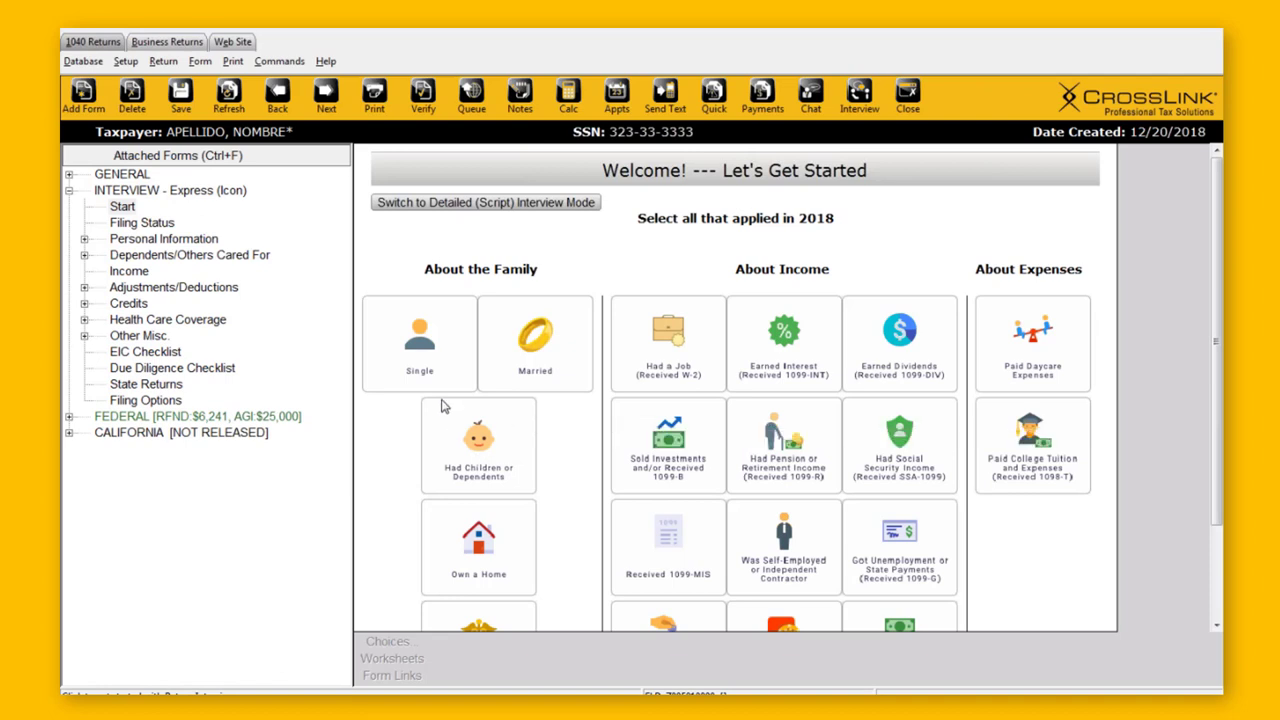
{"action": "left_click", "coordinate": [517, 350]}
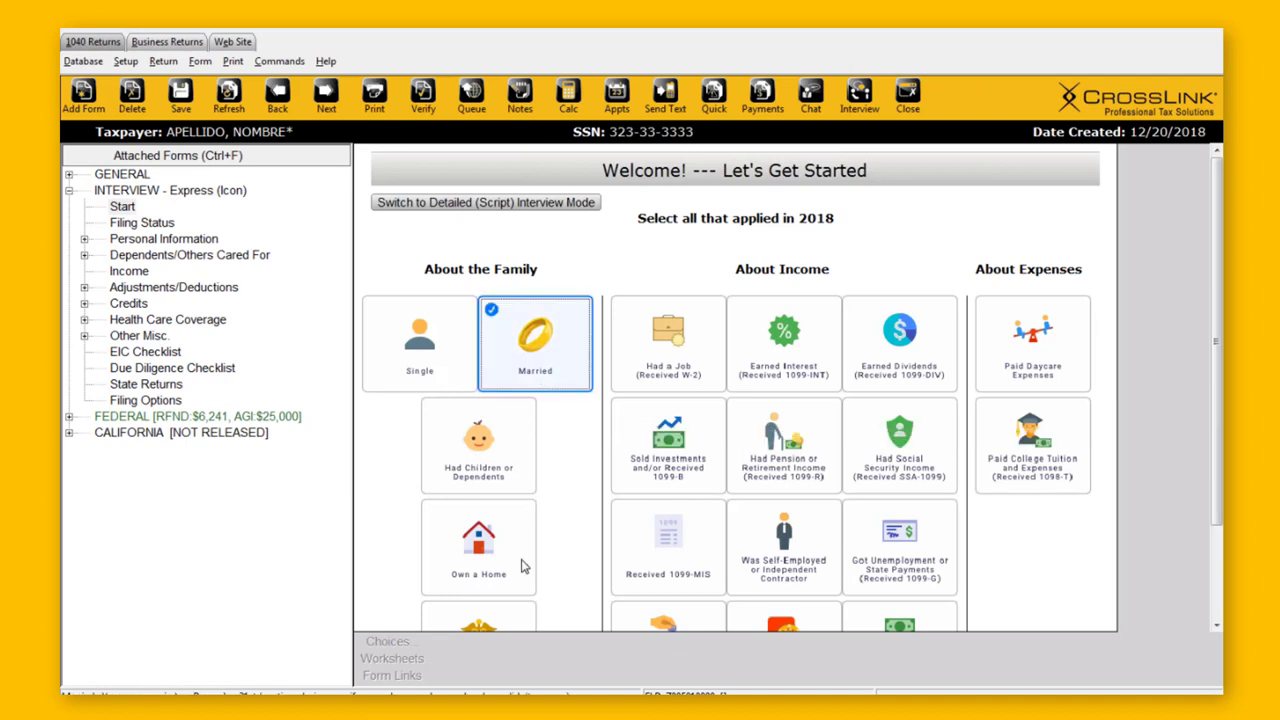
{"action": "left_click", "coordinate": [502, 470]}
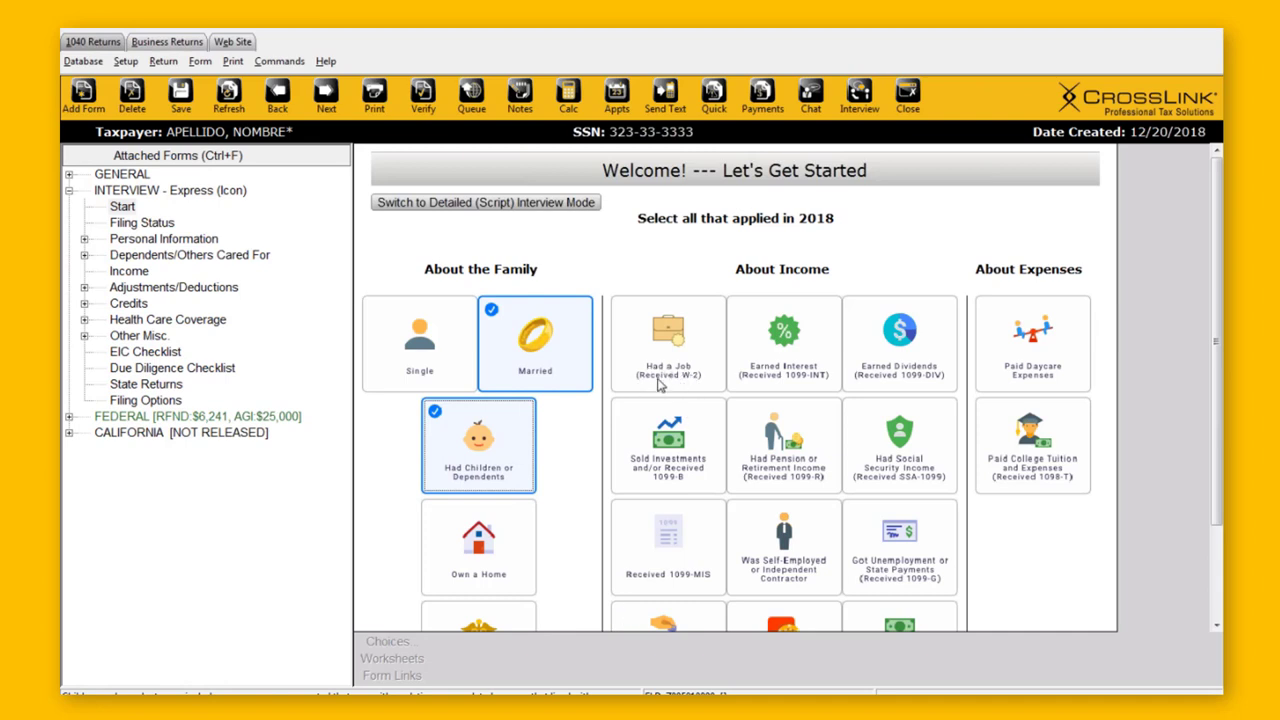
{"action": "left_click", "coordinate": [667, 385]}
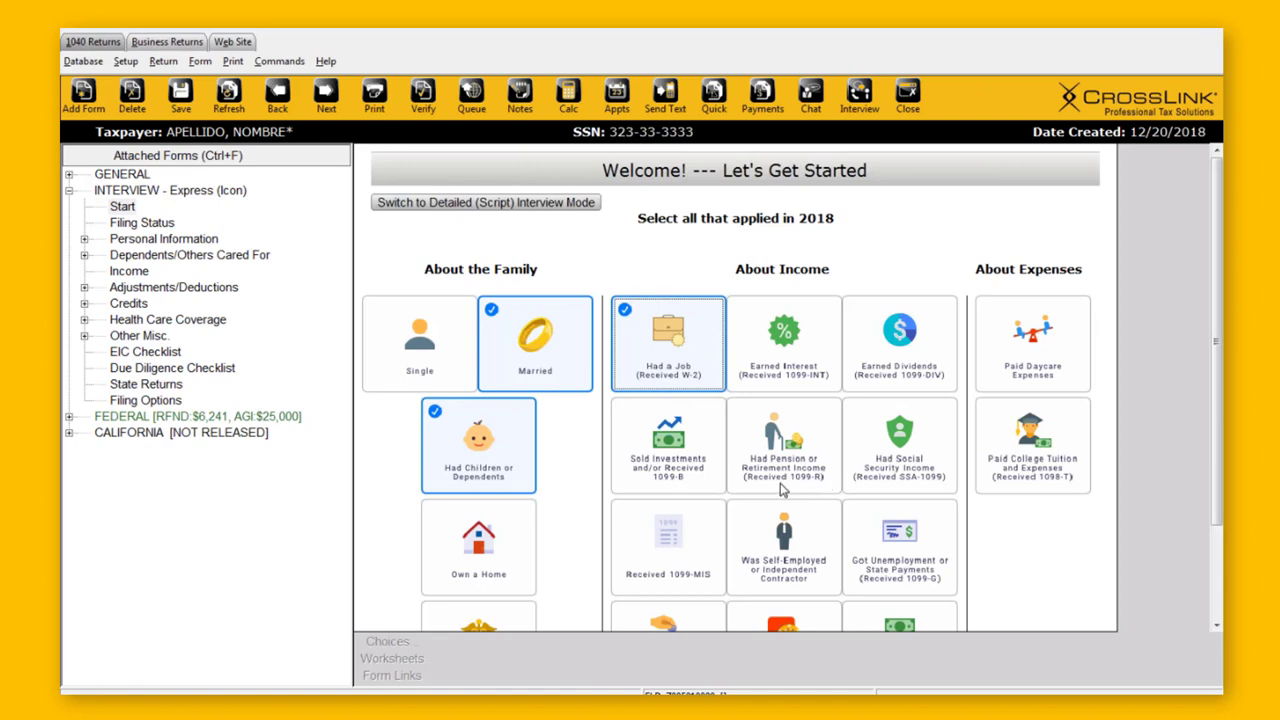
{"action": "left_click", "coordinate": [784, 475]}
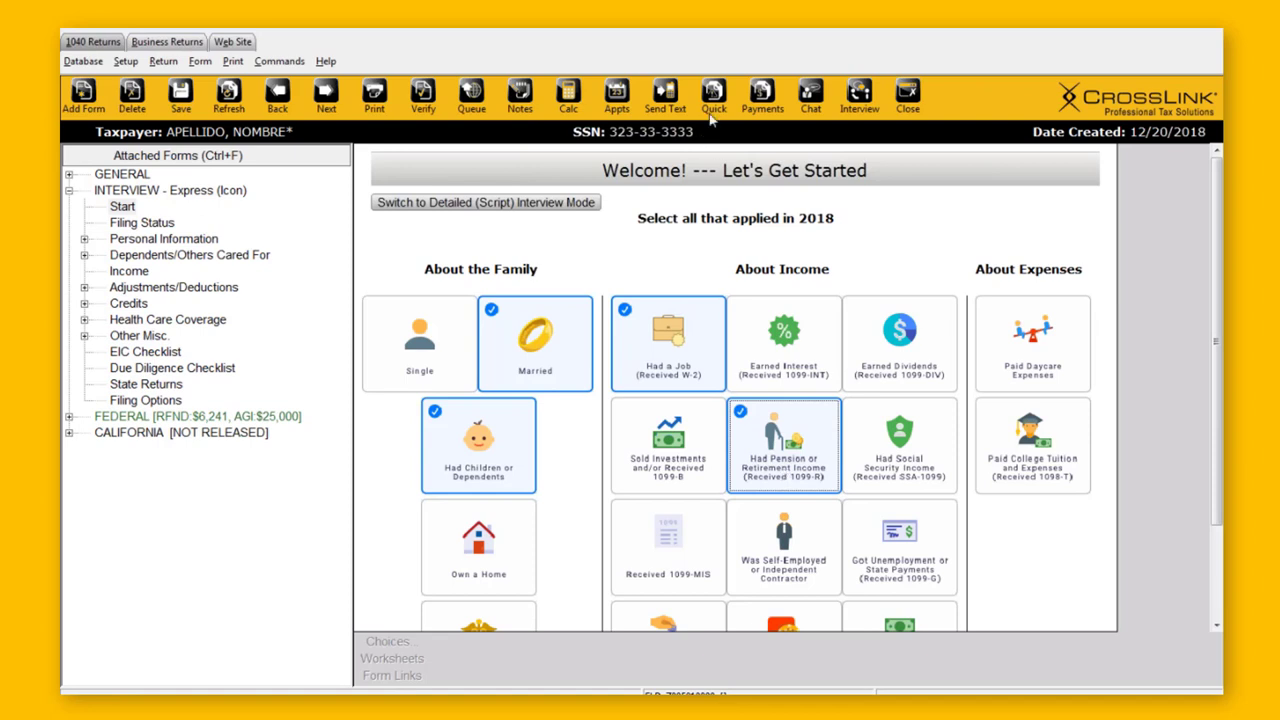
{"action": "scroll", "coordinate": [832, 458], "scroll_direction": "down", "scroll_amount": 3}
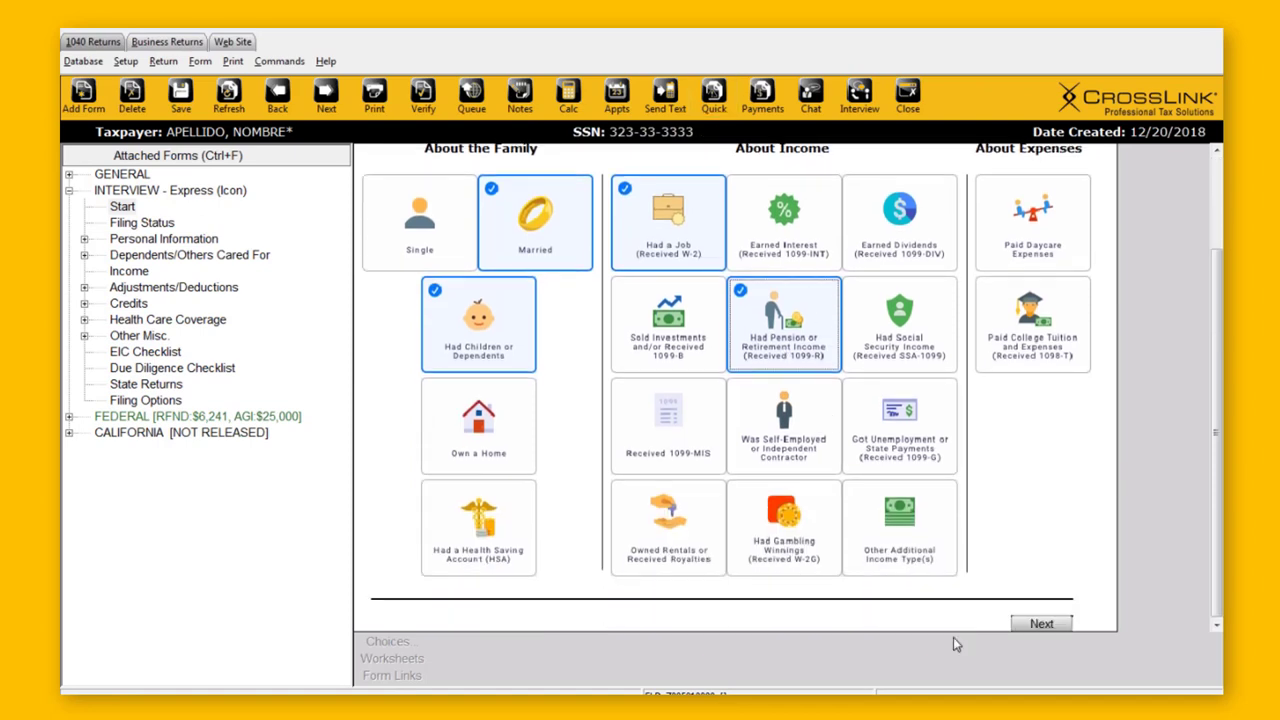
{"action": "left_click", "coordinate": [1042, 625]}
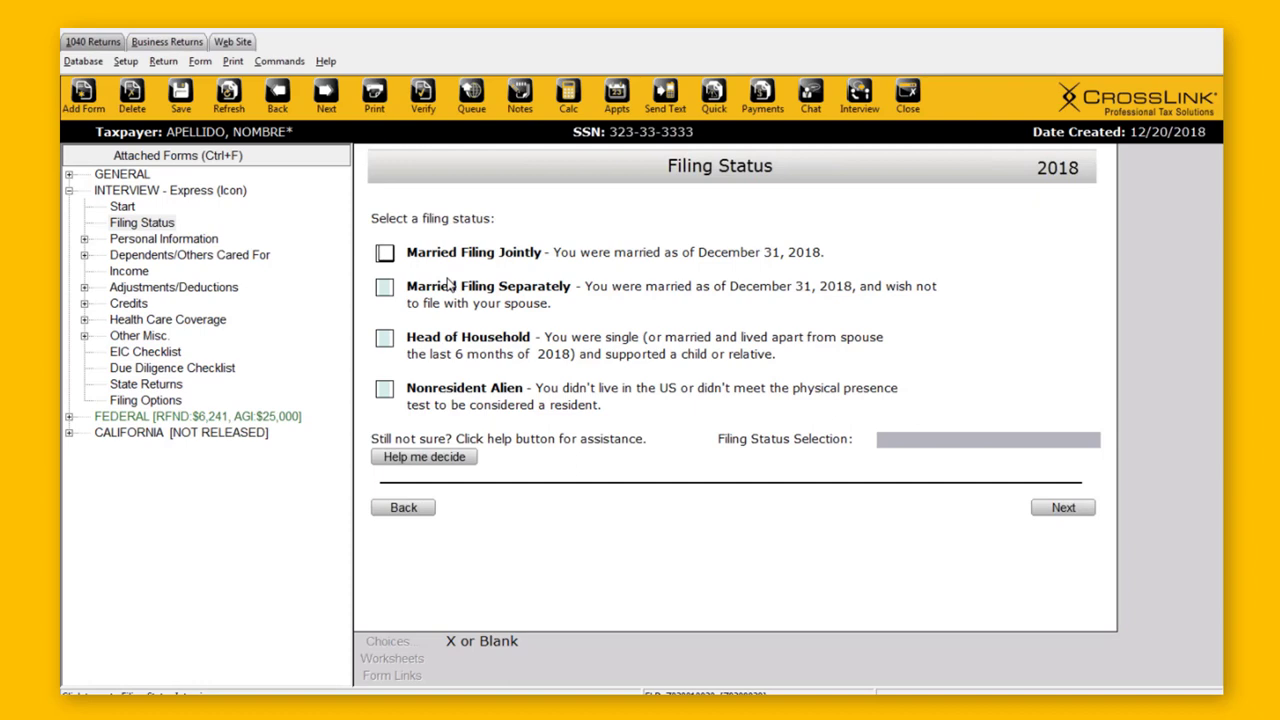
Choose Married Filing Jointly and advance to the Personal Information page.
{"action": "left_click", "coordinate": [385, 252]}
{"action": "key", "text": "Tab"}
{"action": "left_click", "coordinate": [1062, 508]}
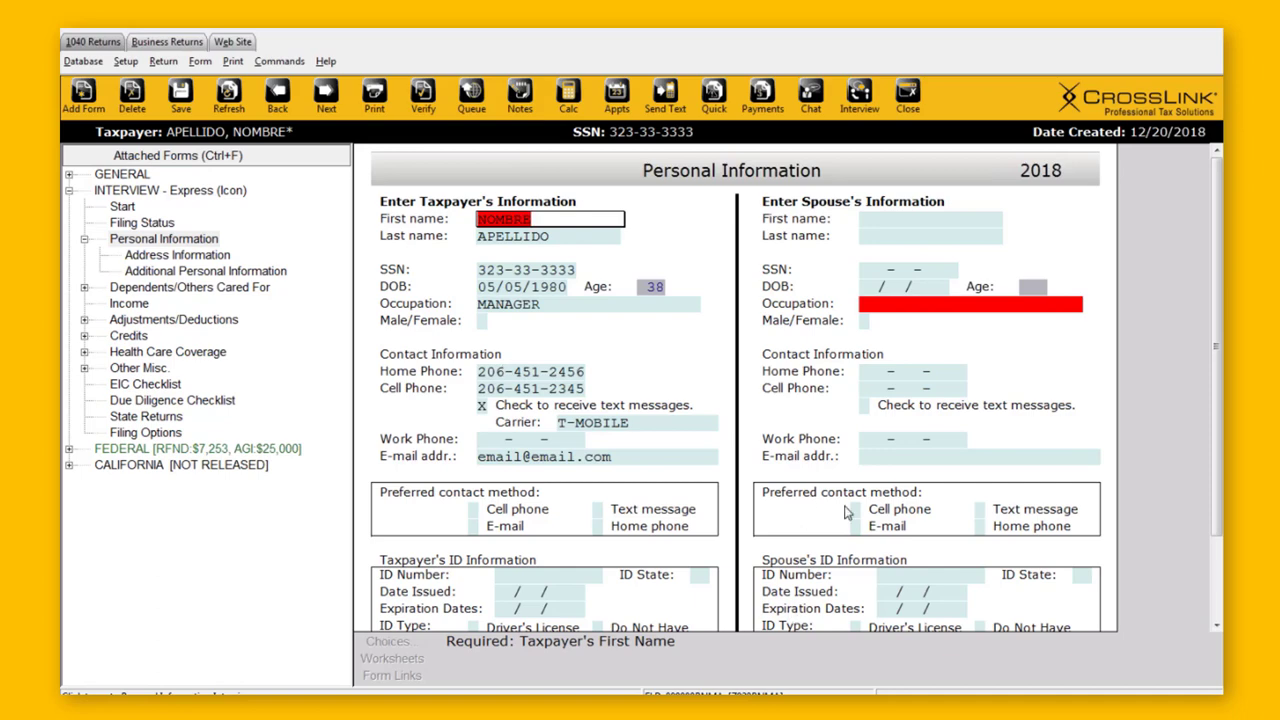
Page past personal, address and additional information to the Dependents page listing the 2012-born son.
{"action": "scroll", "coordinate": [690, 572], "scroll_direction": "down", "scroll_amount": 3}
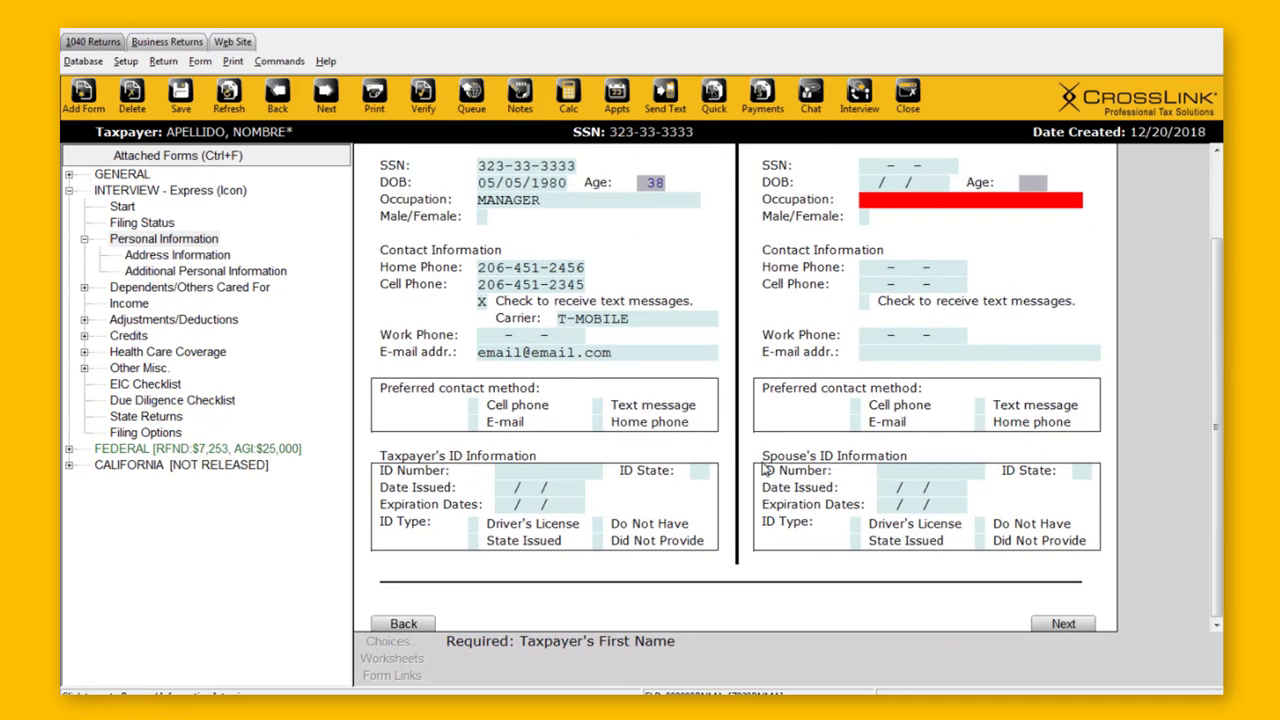
{"action": "left_click", "coordinate": [1062, 624]}
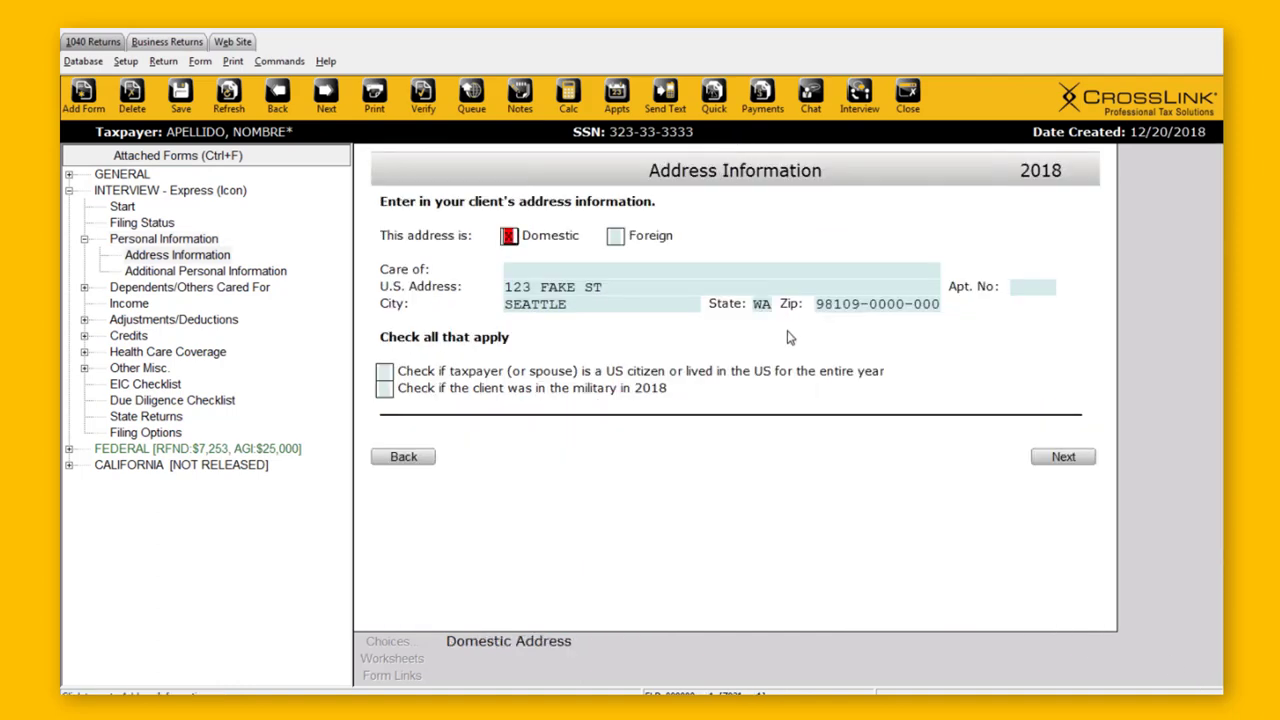
{"action": "left_click", "coordinate": [1050, 461]}
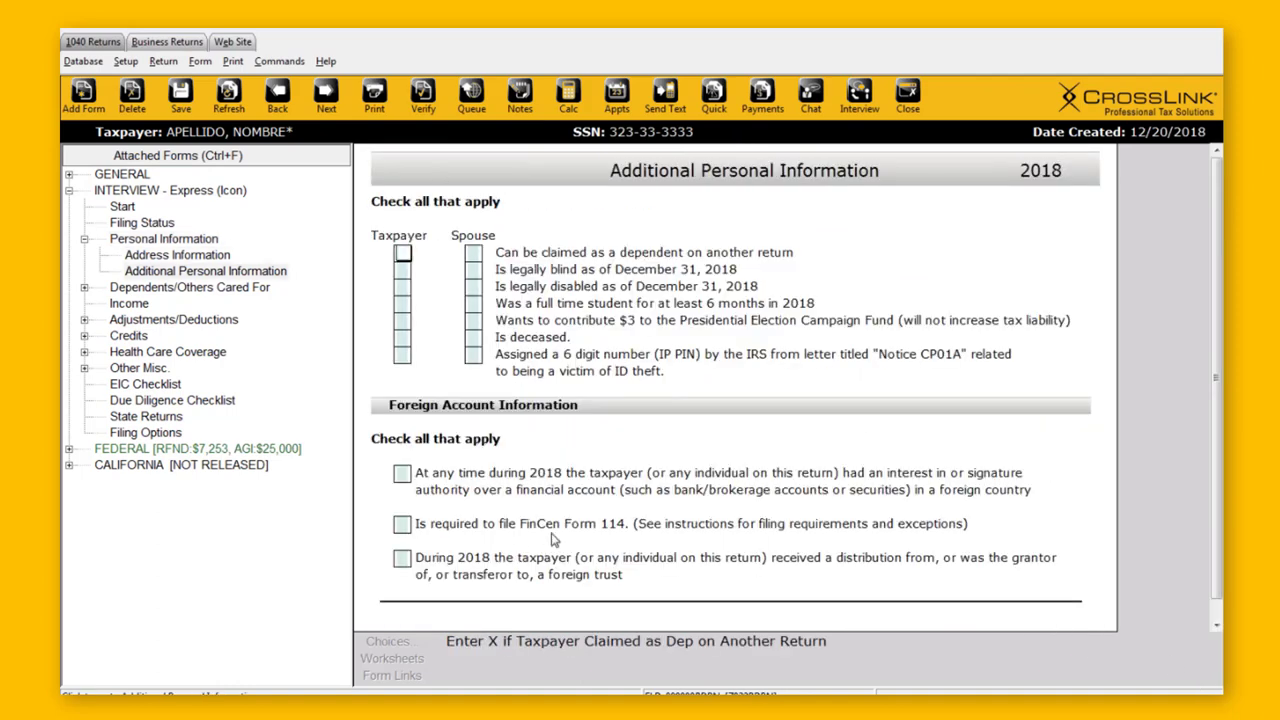
{"action": "scroll", "coordinate": [583, 566], "scroll_direction": "down", "scroll_amount": 1}
{"action": "left_click", "coordinate": [1062, 628]}
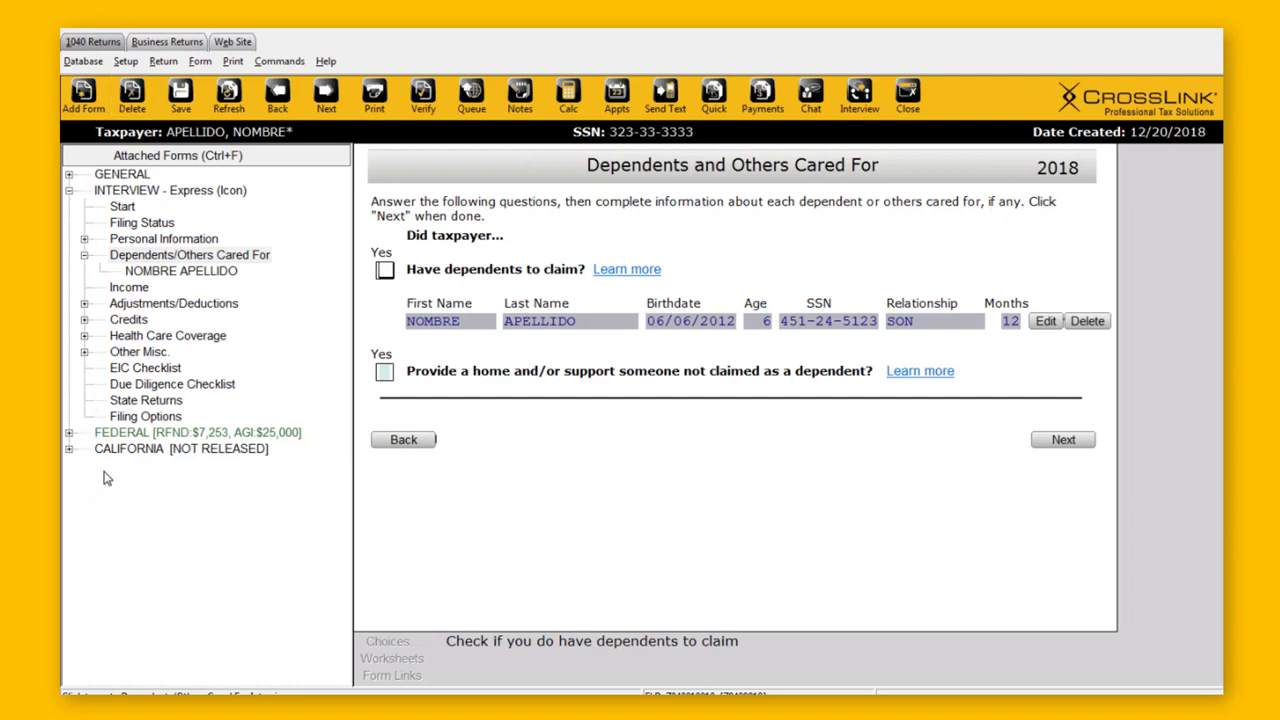
Step through the interview tree from Start to State Returns, then open Filing Options.
{"action": "left_click", "coordinate": [123, 210]}
{"action": "left_click", "coordinate": [140, 228]}
{"action": "left_click", "coordinate": [146, 242]}
{"action": "left_click", "coordinate": [150, 256]}
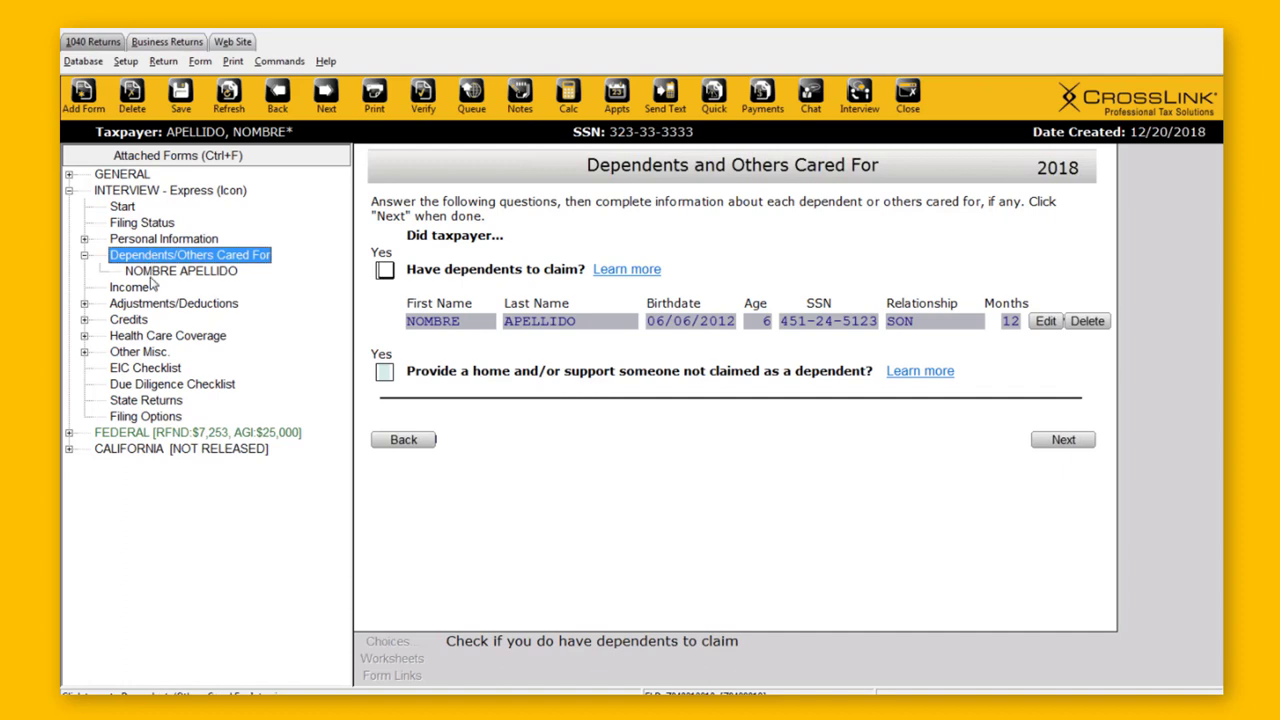
{"action": "left_click", "coordinate": [150, 272]}
{"action": "left_click", "coordinate": [145, 291]}
{"action": "left_click", "coordinate": [147, 305]}
{"action": "left_click", "coordinate": [145, 321]}
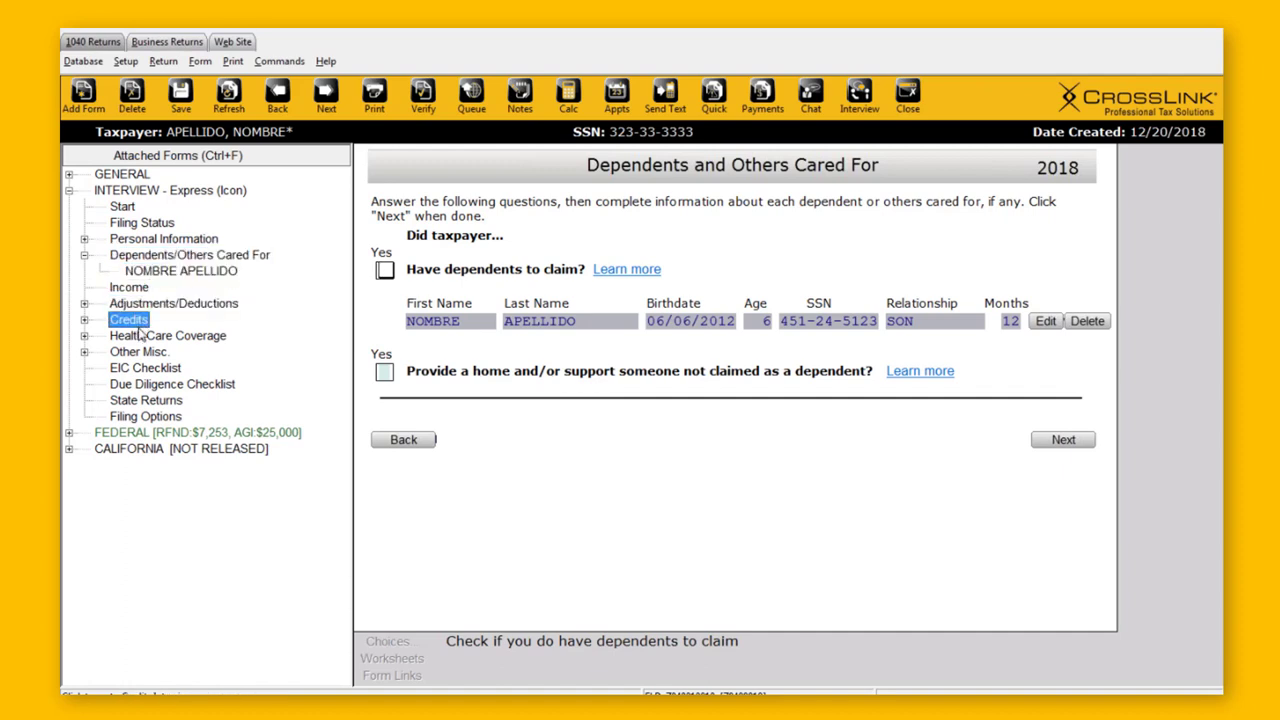
{"action": "left_click", "coordinate": [143, 338]}
{"action": "left_click", "coordinate": [142, 353]}
{"action": "left_click", "coordinate": [146, 369]}
{"action": "left_click", "coordinate": [150, 386]}
{"action": "left_click", "coordinate": [150, 402]}
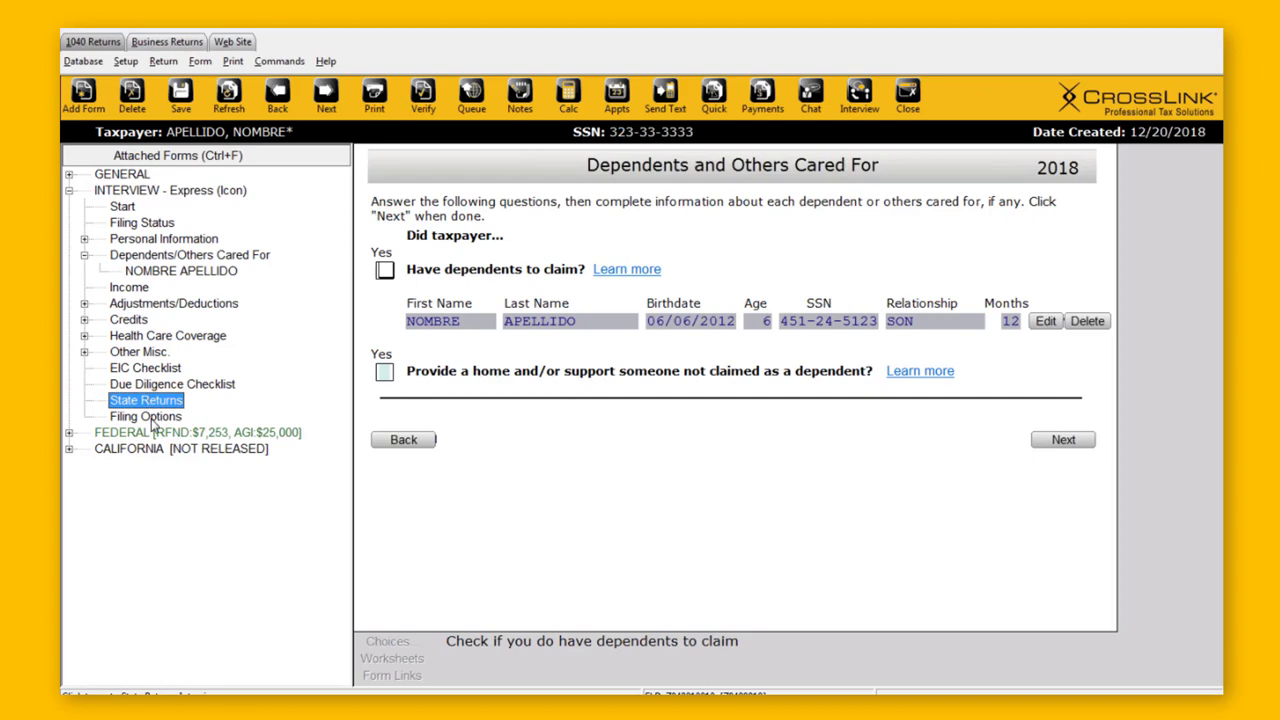
{"action": "left_click", "coordinate": [150, 417]}
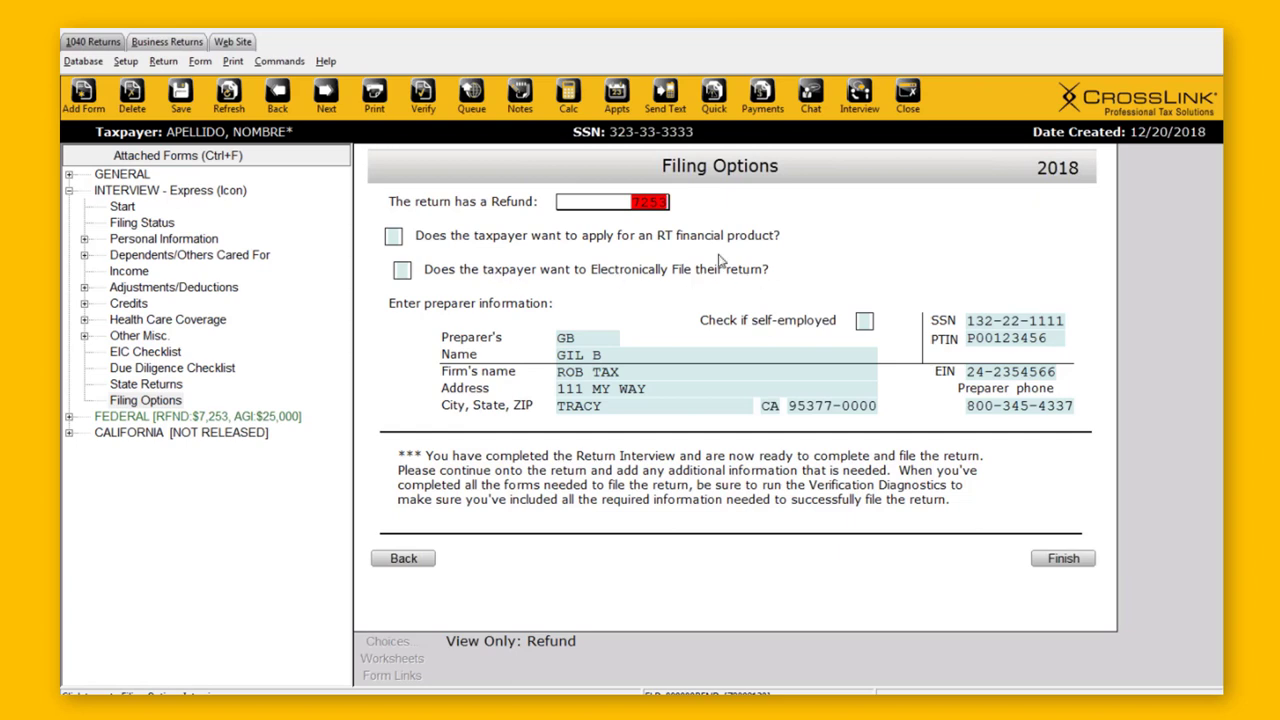
Leave Filing Options, collapse INTERVIEW, expand GENERAL and open the Client Data form.
{"action": "left_click", "coordinate": [398, 240]}
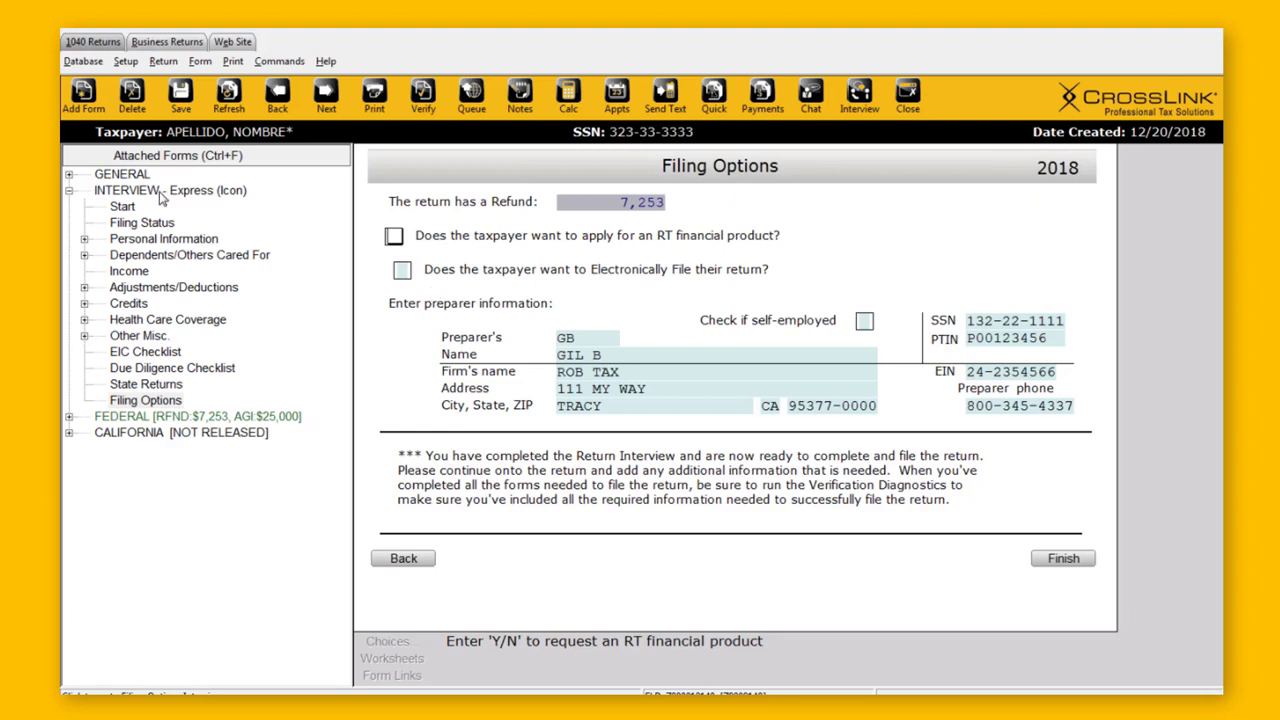
{"action": "left_click", "coordinate": [69, 190]}
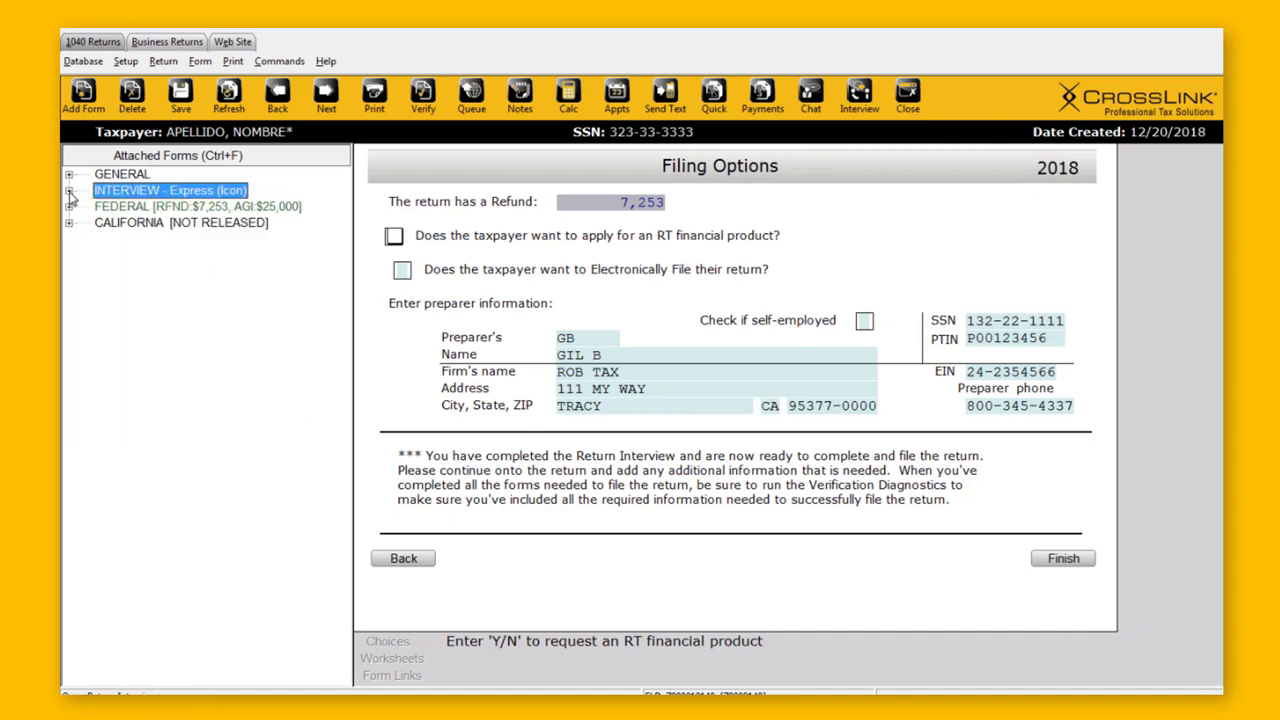
{"action": "left_click", "coordinate": [69, 174]}
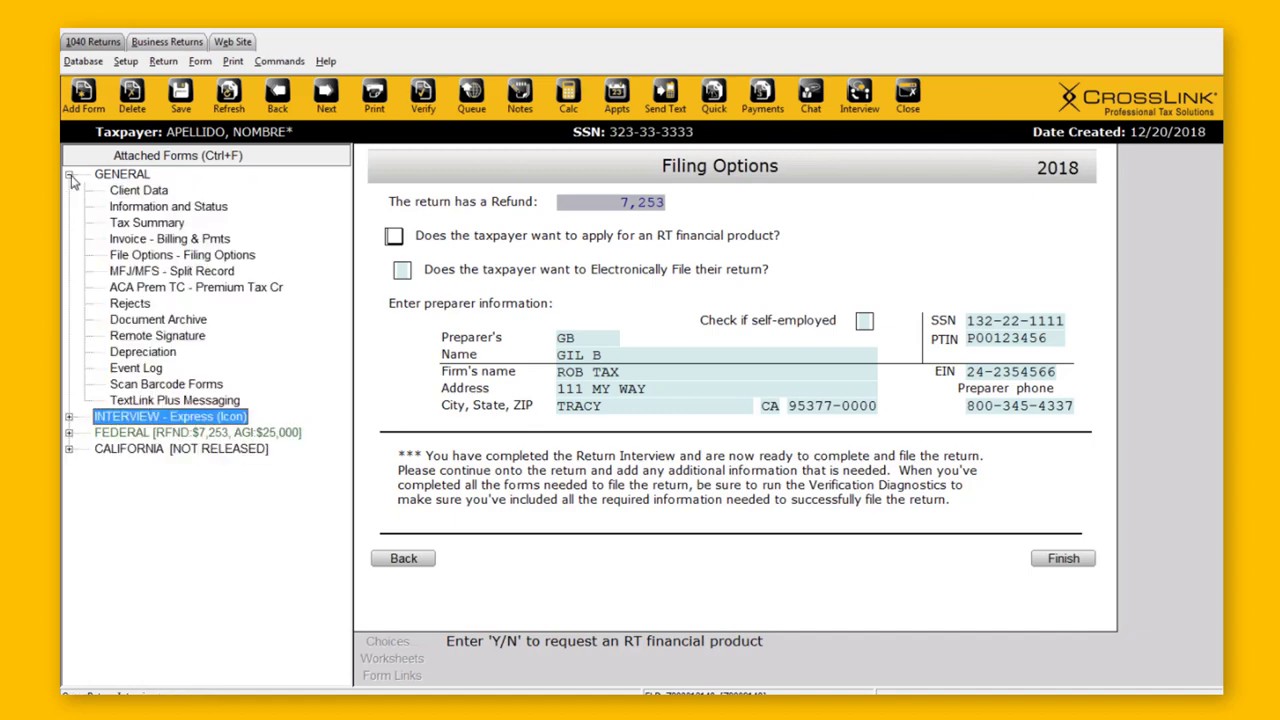
{"action": "left_click", "coordinate": [150, 192]}
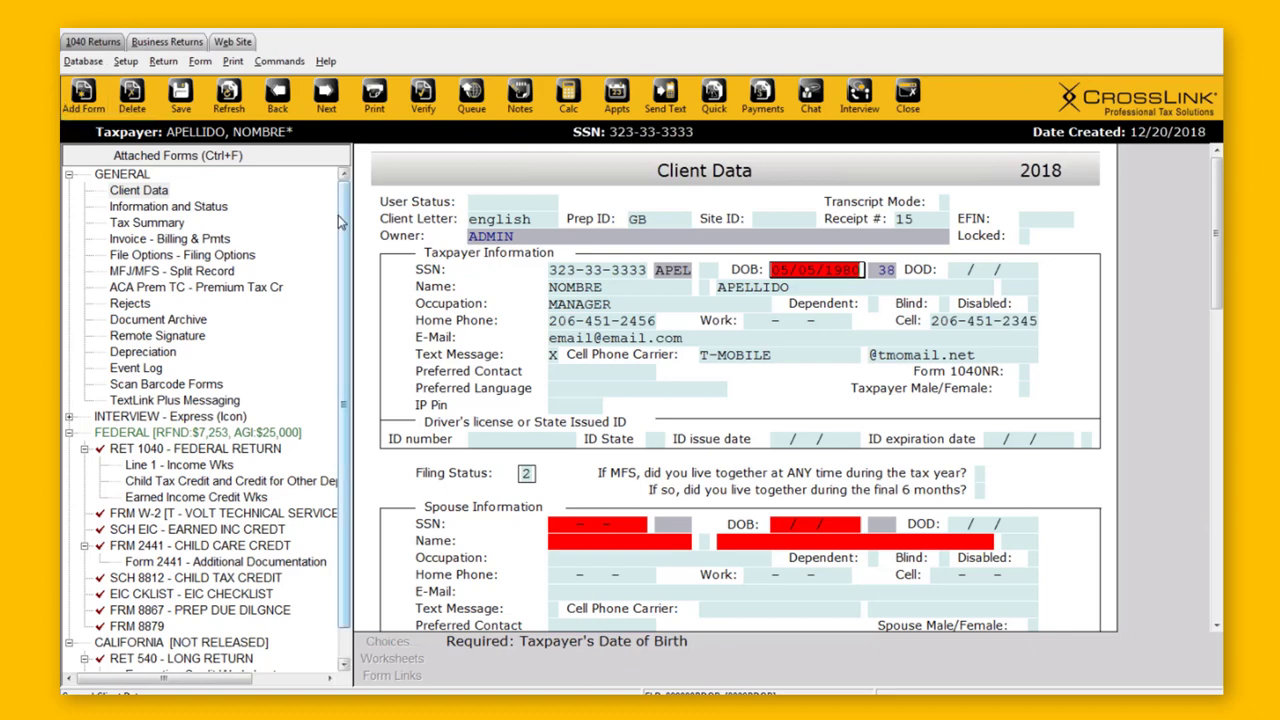
Open FRM 8879, the e-File Signature Authorization, from the Attached Forms tree.
{"action": "scroll", "coordinate": [347, 420], "scroll_direction": "down", "scroll_amount": 2}
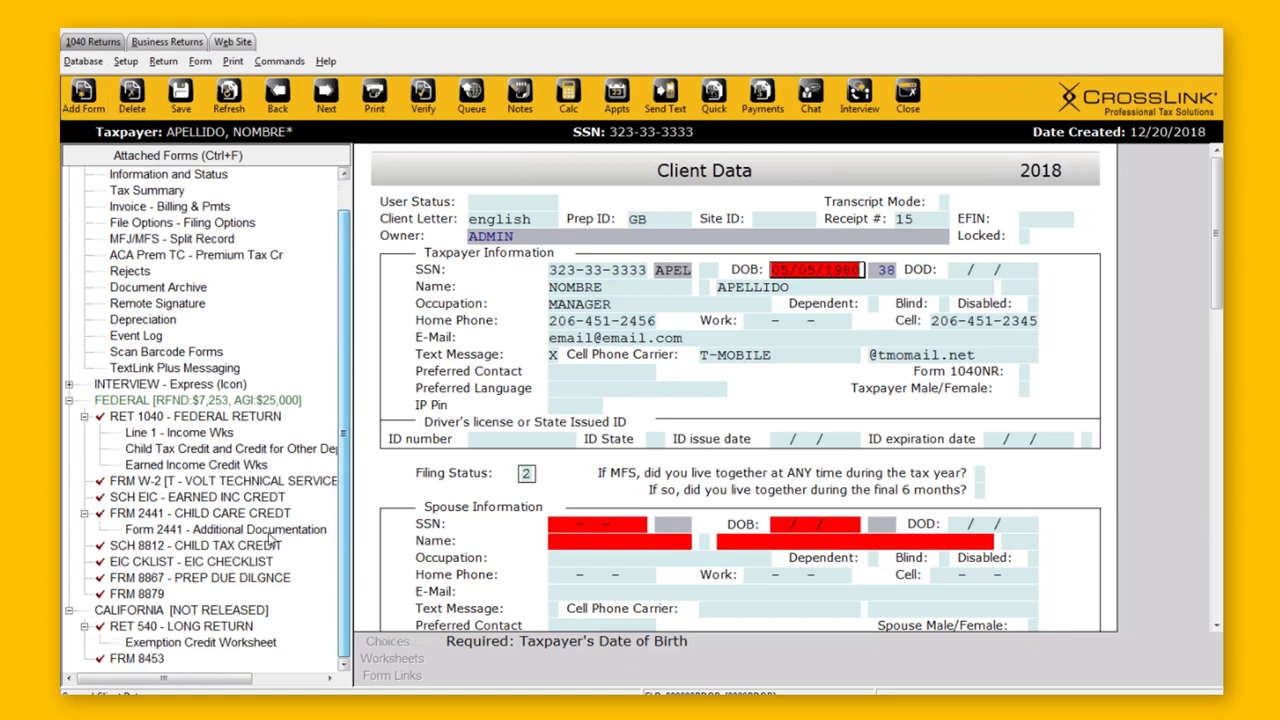
{"action": "left_click", "coordinate": [142, 595]}
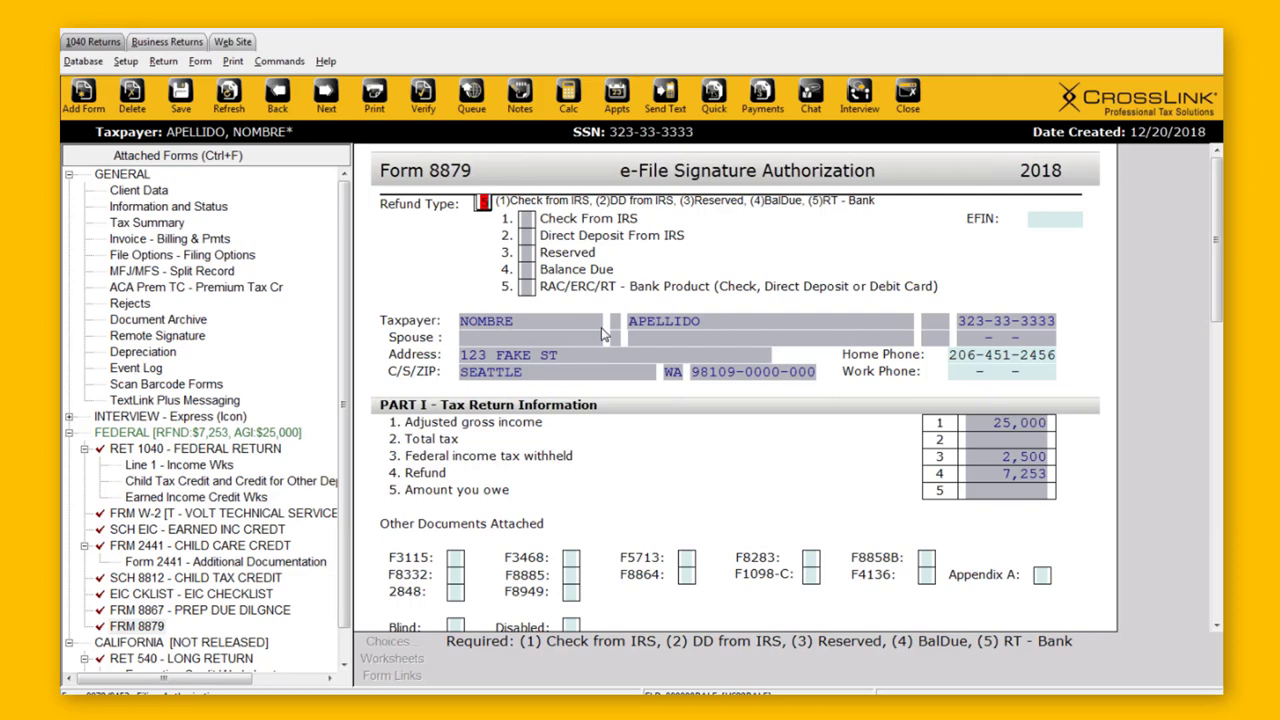
Enter refund type 5 (RAC/ERC/RT bank product) on Form 8879.
{"action": "type", "text": "5"}
{"action": "key", "text": "Return"}
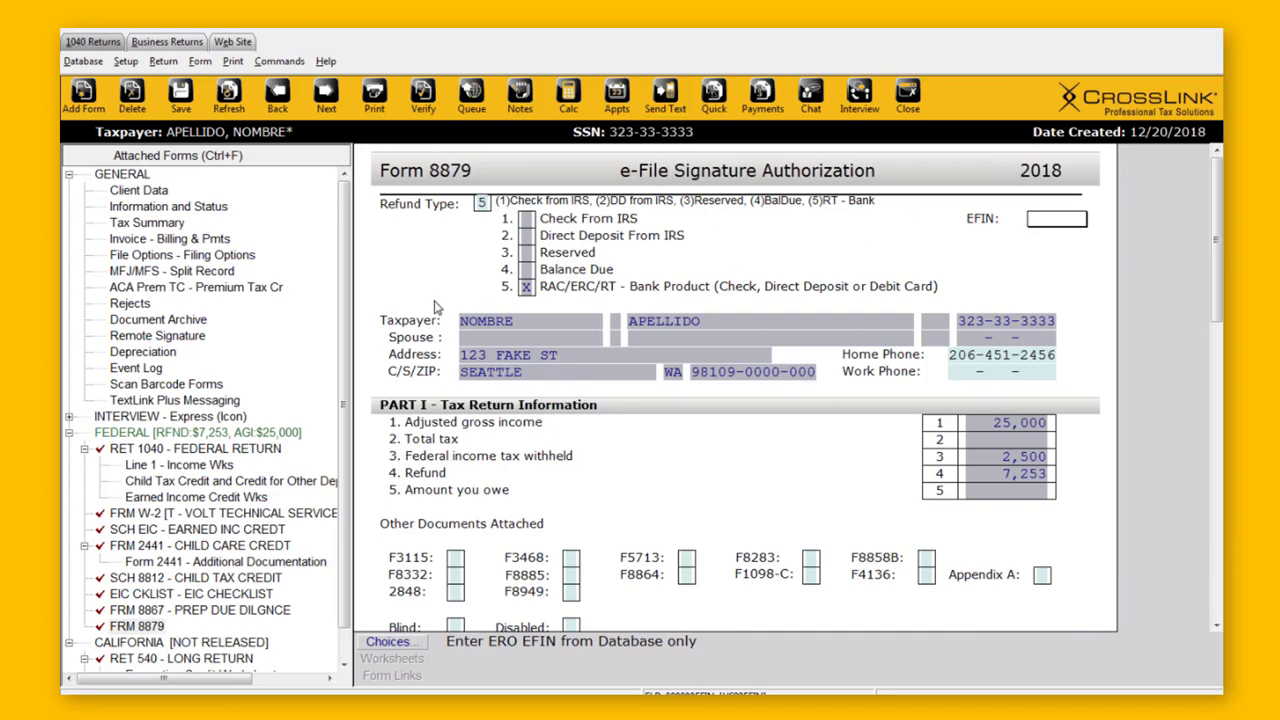
{"action": "scroll", "coordinate": [200, 620], "scroll_direction": "down", "scroll_amount": 1}
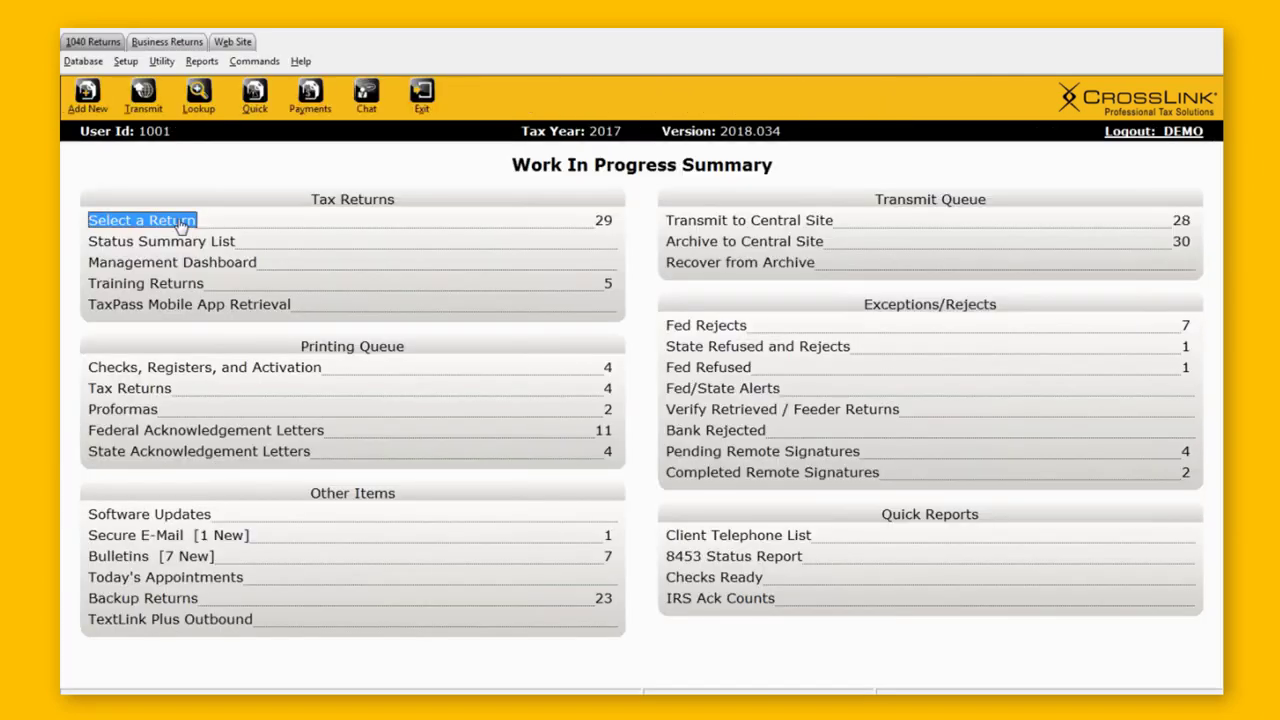
List all returns, open the locked 2017 Return Queued joint return and show its Form 8879.
{"action": "left_click", "coordinate": [179, 141]}
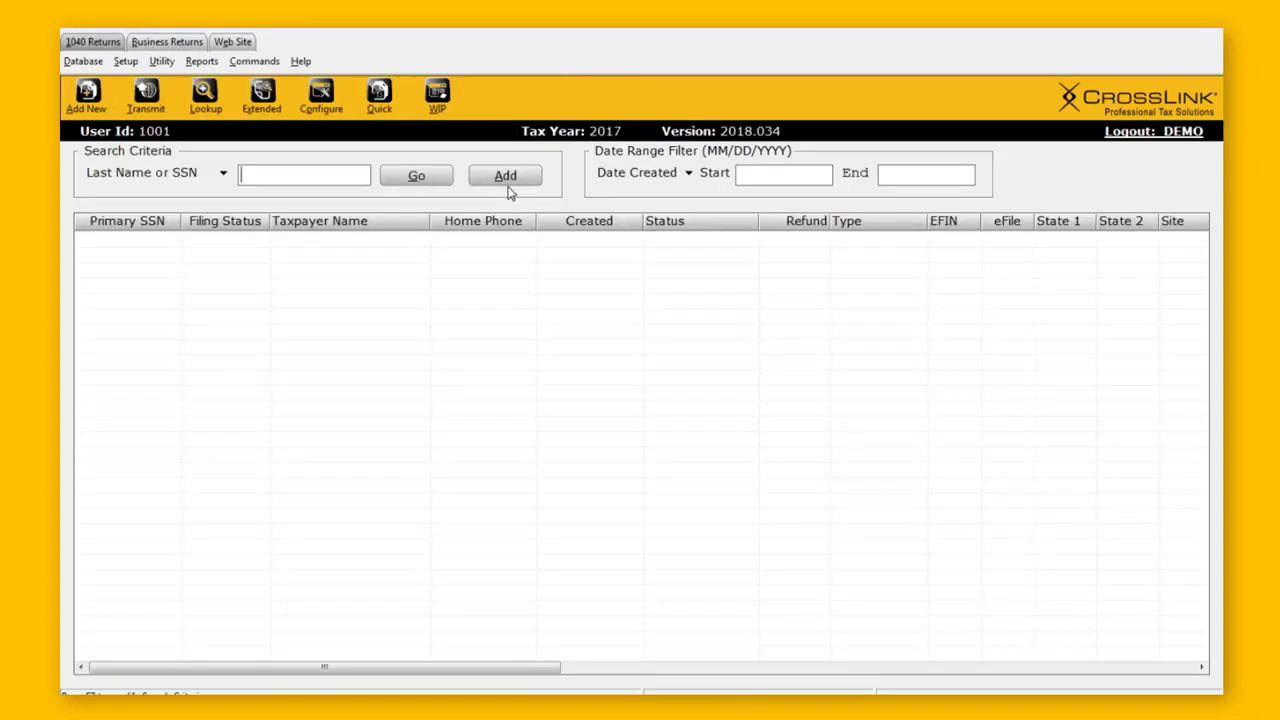
{"action": "left_click", "coordinate": [421, 178]}
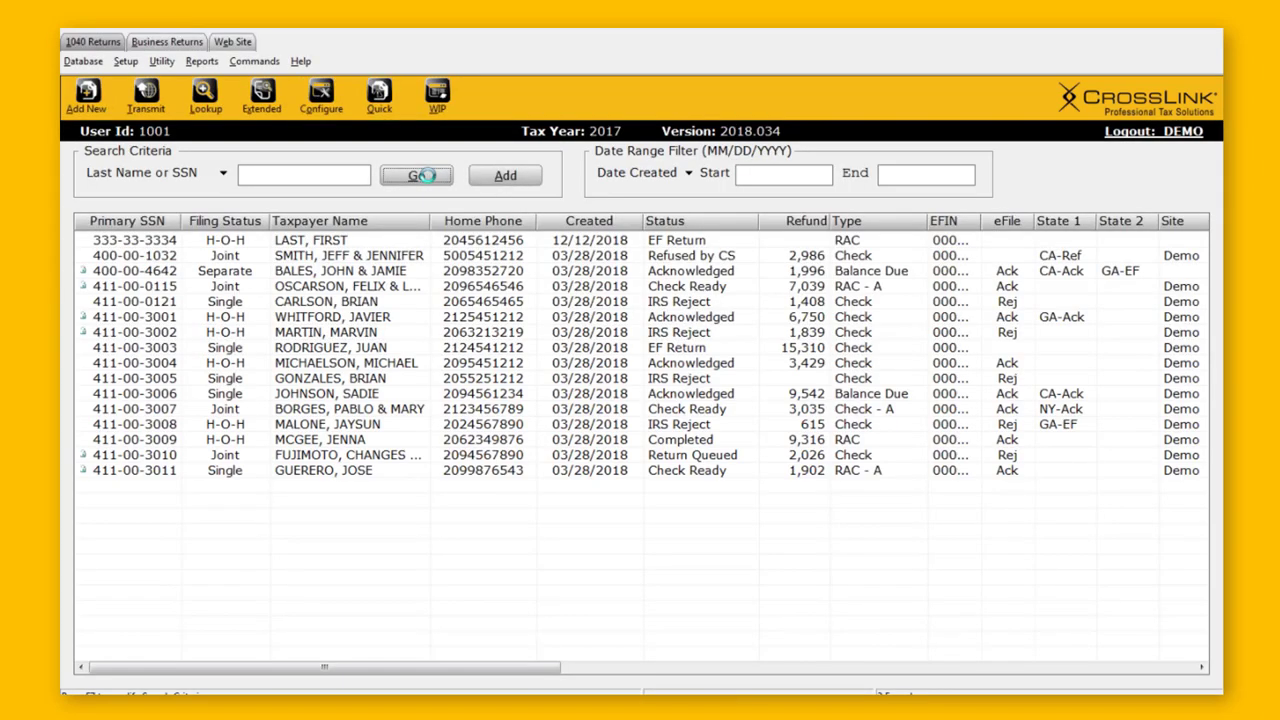
{"action": "double_click", "coordinate": [329, 455]}
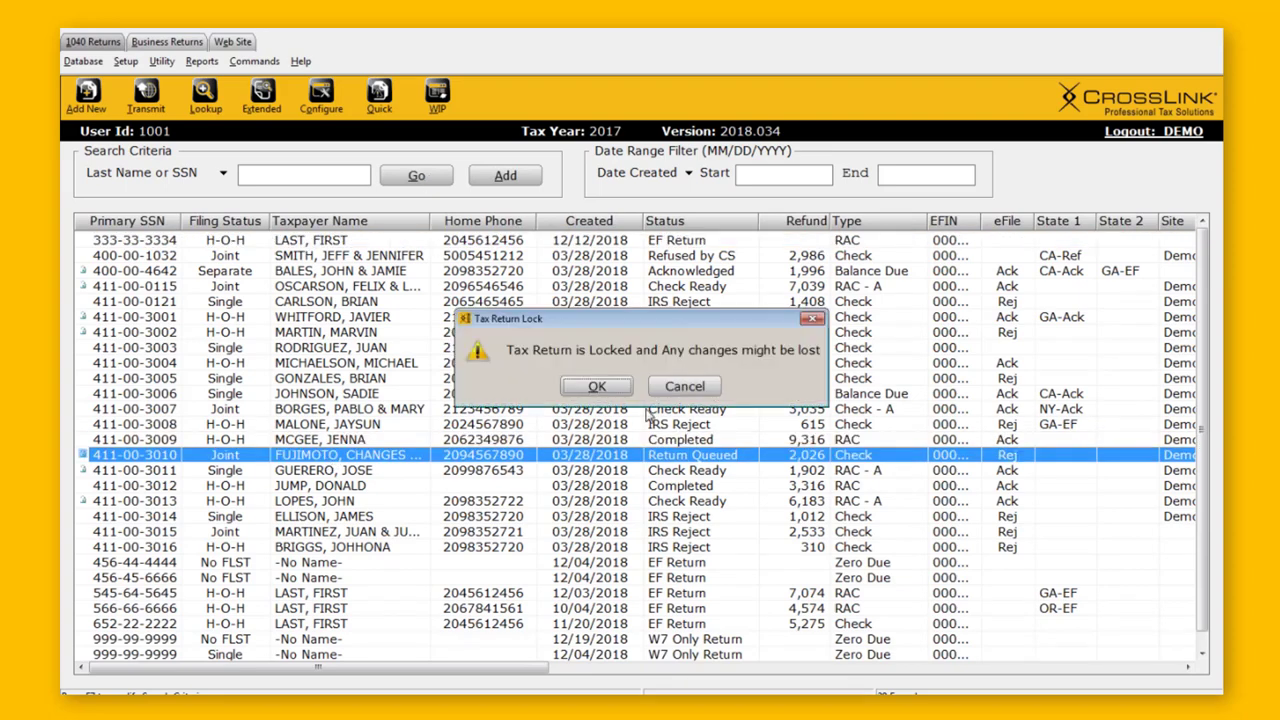
{"action": "left_click", "coordinate": [603, 385]}
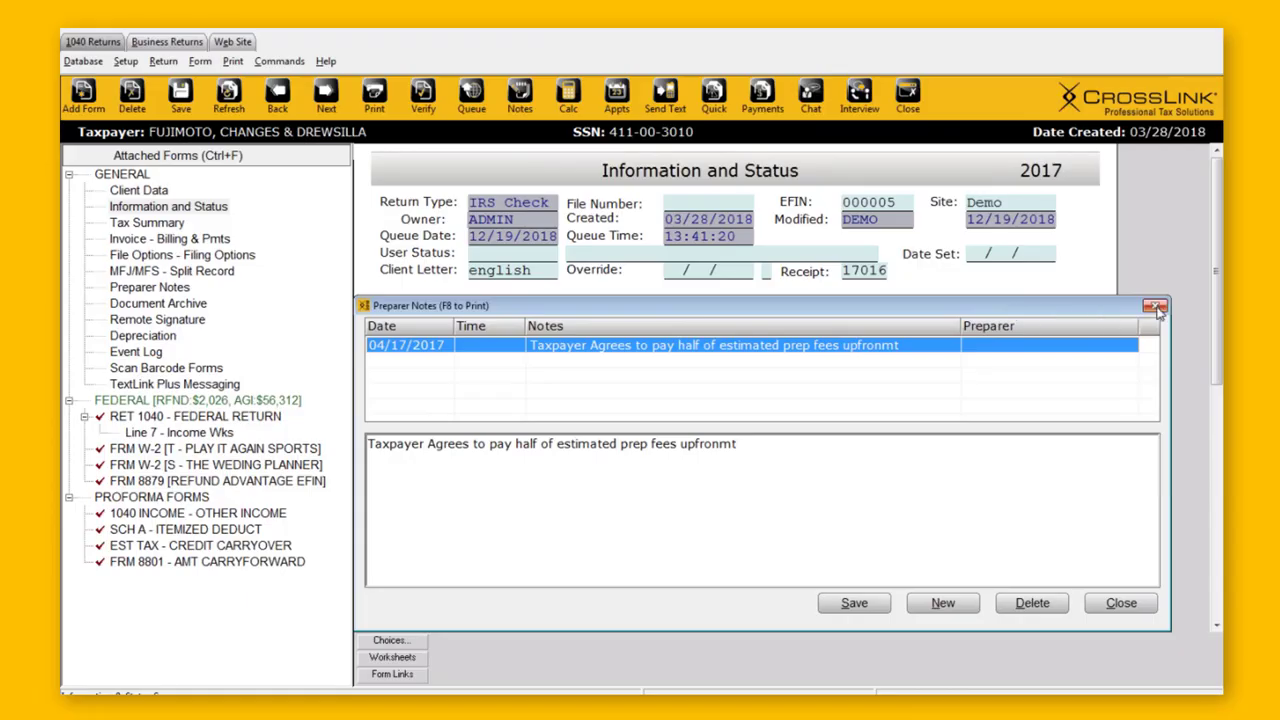
{"action": "left_click", "coordinate": [1155, 307]}
{"action": "left_click", "coordinate": [222, 481]}
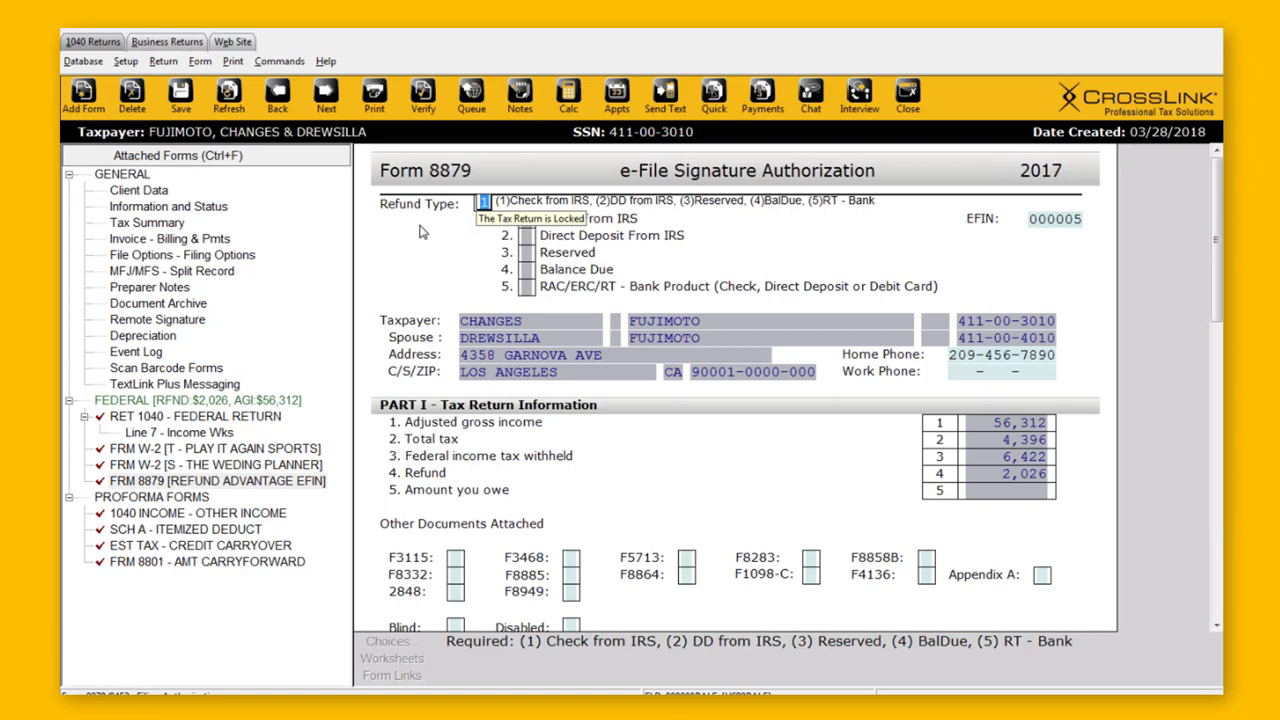
Change Form 8879's refund type from 1 to 5, refresh, and select the new BANK APP form.
{"action": "key", "text": "Delete"}
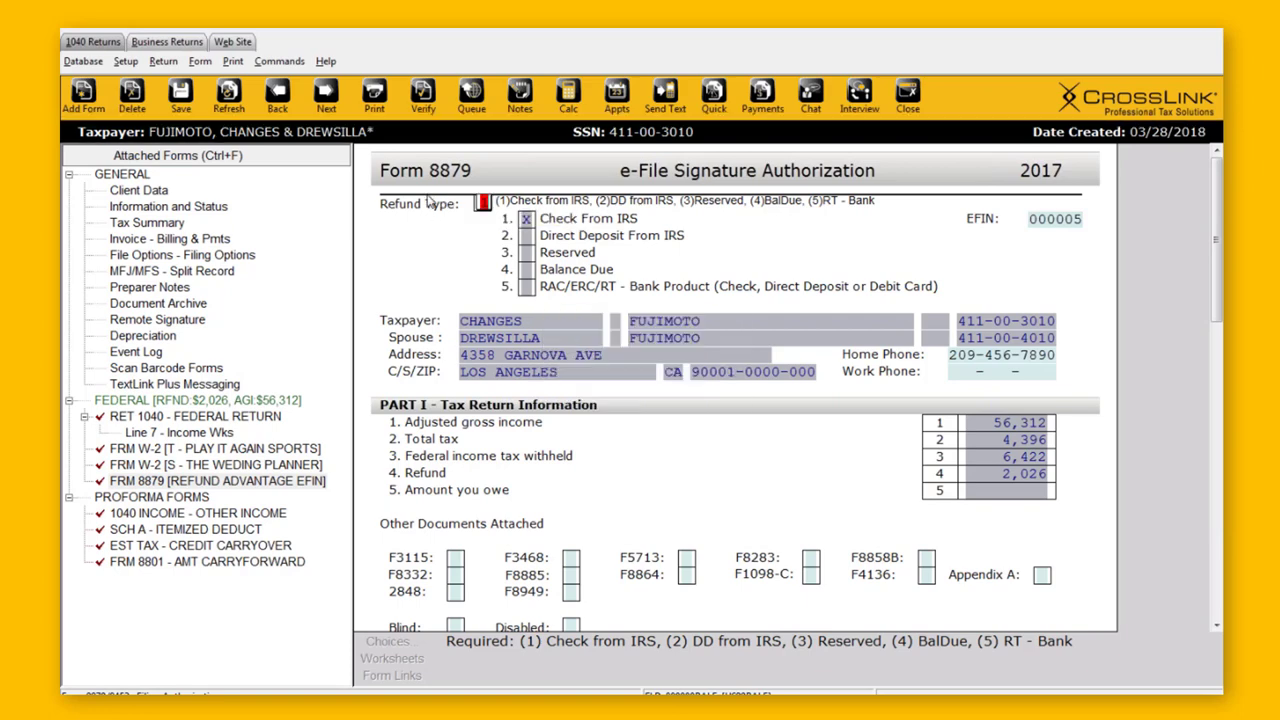
{"action": "type", "text": "5"}
{"action": "key", "text": "Return"}
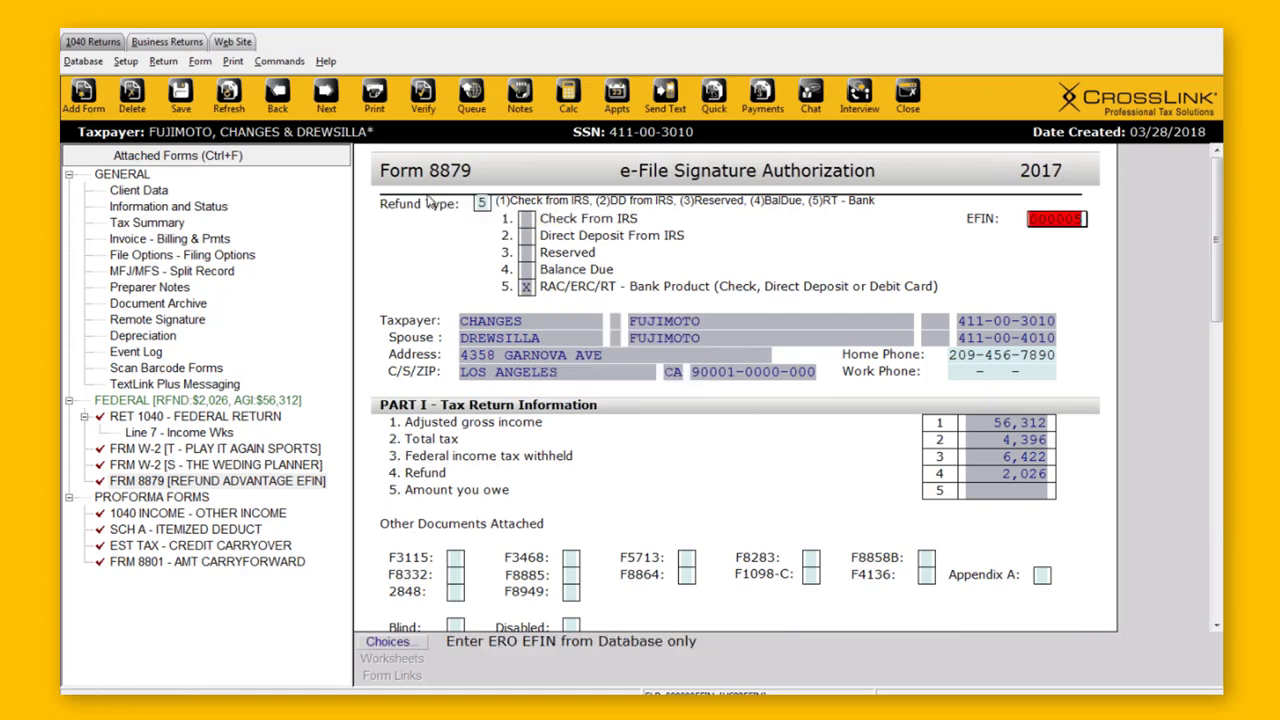
{"action": "left_click", "coordinate": [228, 95]}
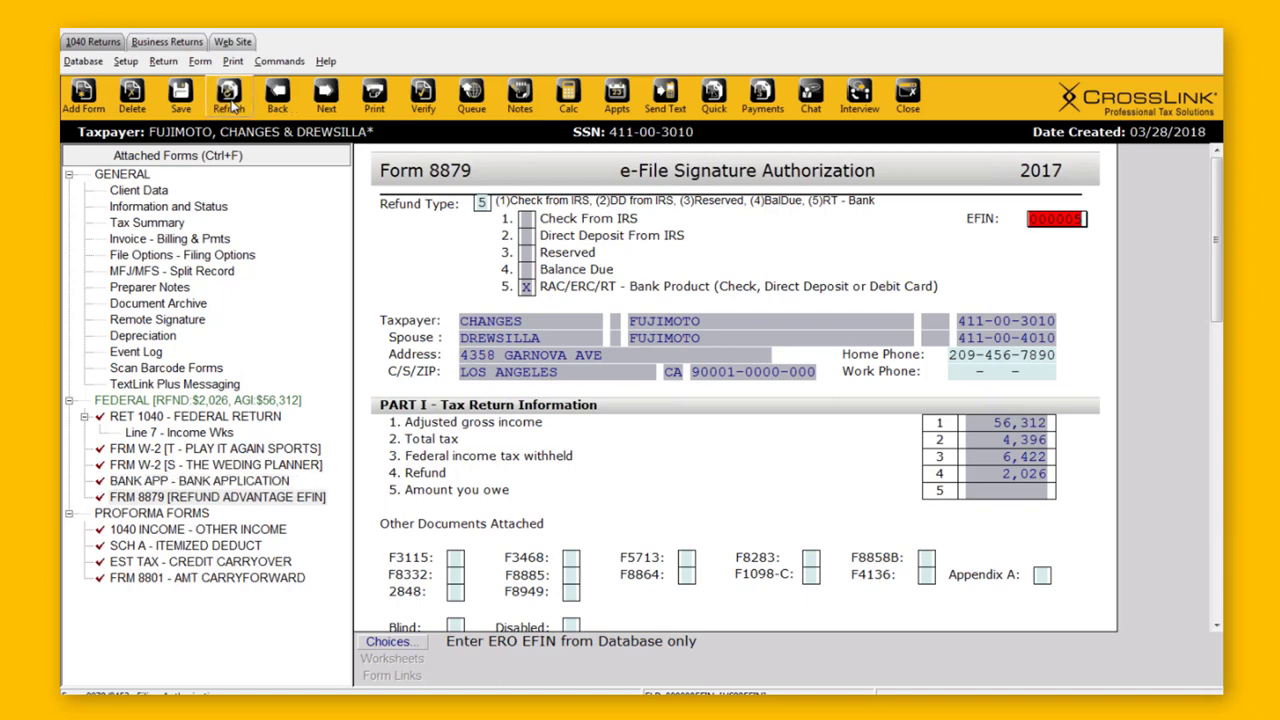
{"action": "left_click", "coordinate": [148, 485]}
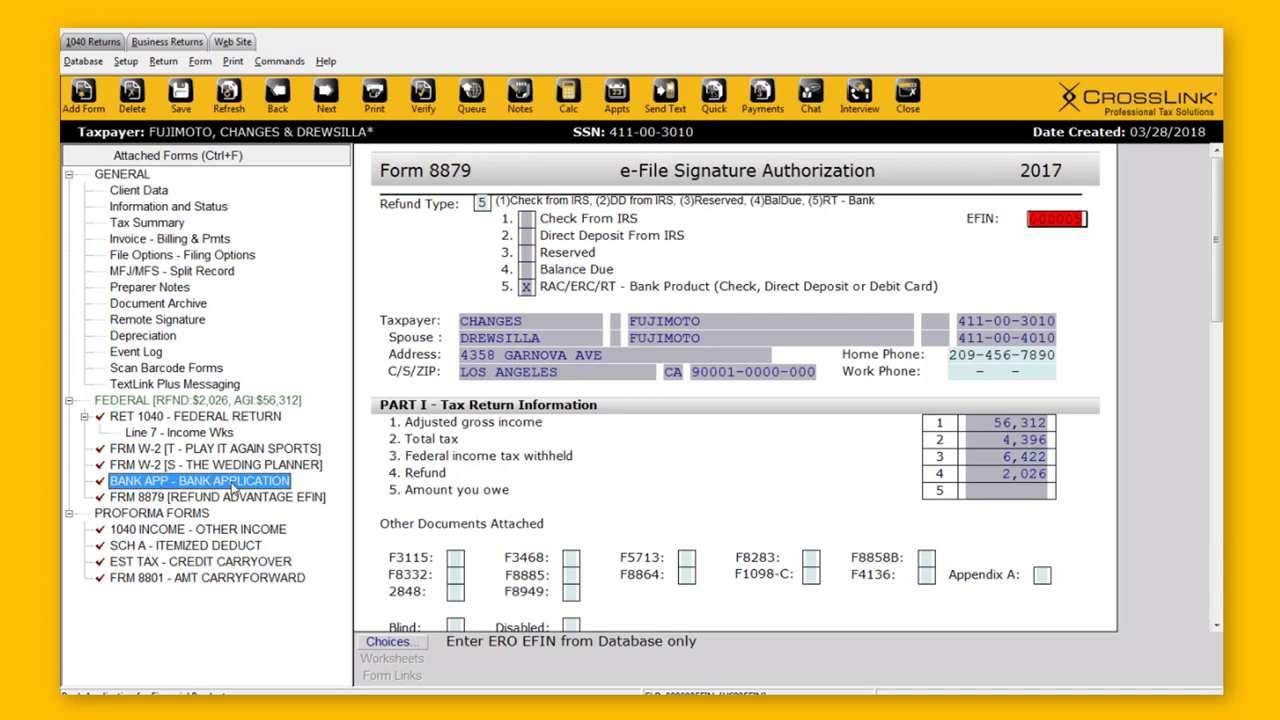
Open the Refund Advantage bank application and review its fees, ID details and disbursement options down to Direct Deposit.
{"action": "double_click", "coordinate": [233, 488]}
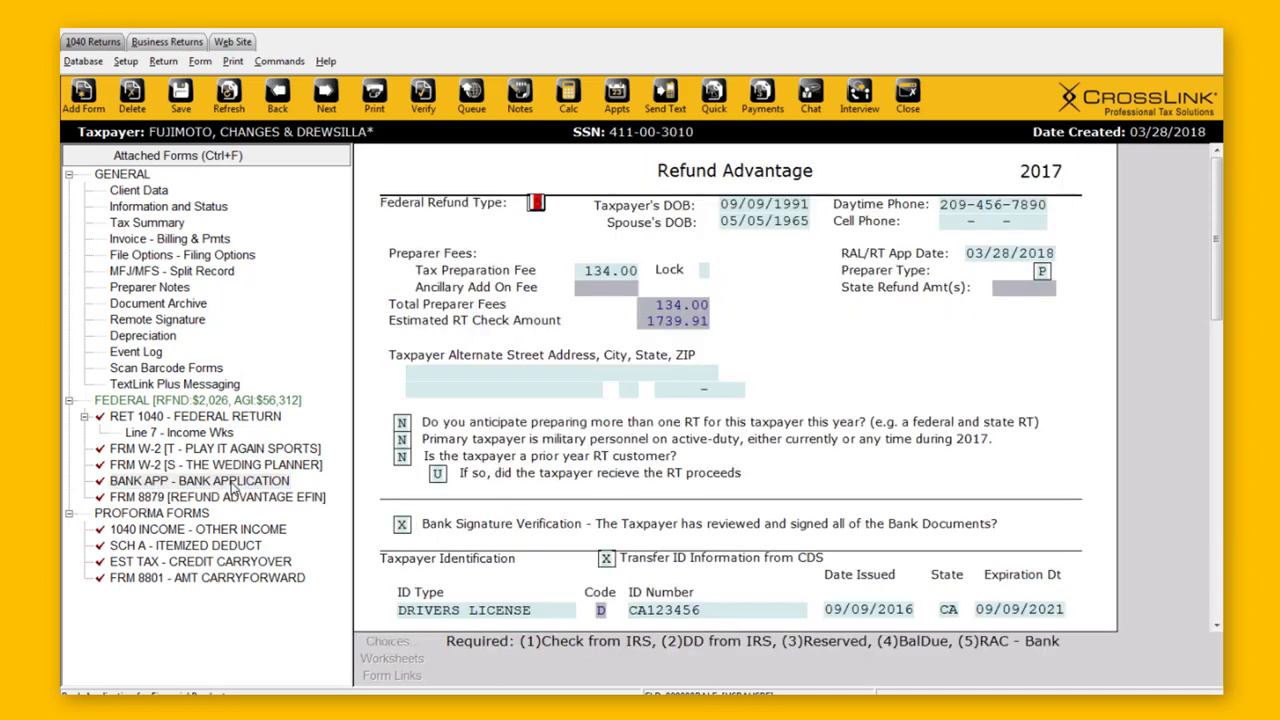
{"action": "scroll", "coordinate": [585, 500], "scroll_direction": "down", "scroll_amount": 4}
{"action": "scroll", "coordinate": [585, 500], "scroll_direction": "down", "scroll_amount": 1}
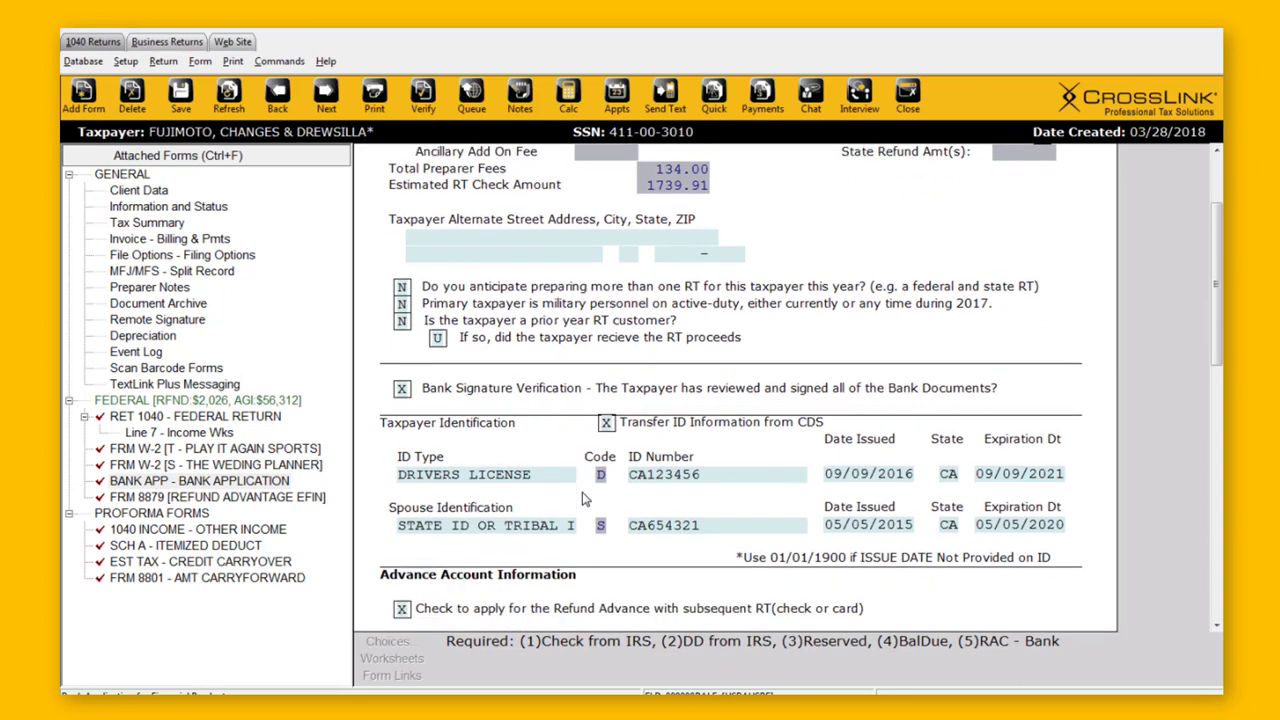
{"action": "scroll", "coordinate": [582, 501], "scroll_direction": "down", "scroll_amount": 3}
{"action": "scroll", "coordinate": [580, 502], "scroll_direction": "down", "scroll_amount": 1}
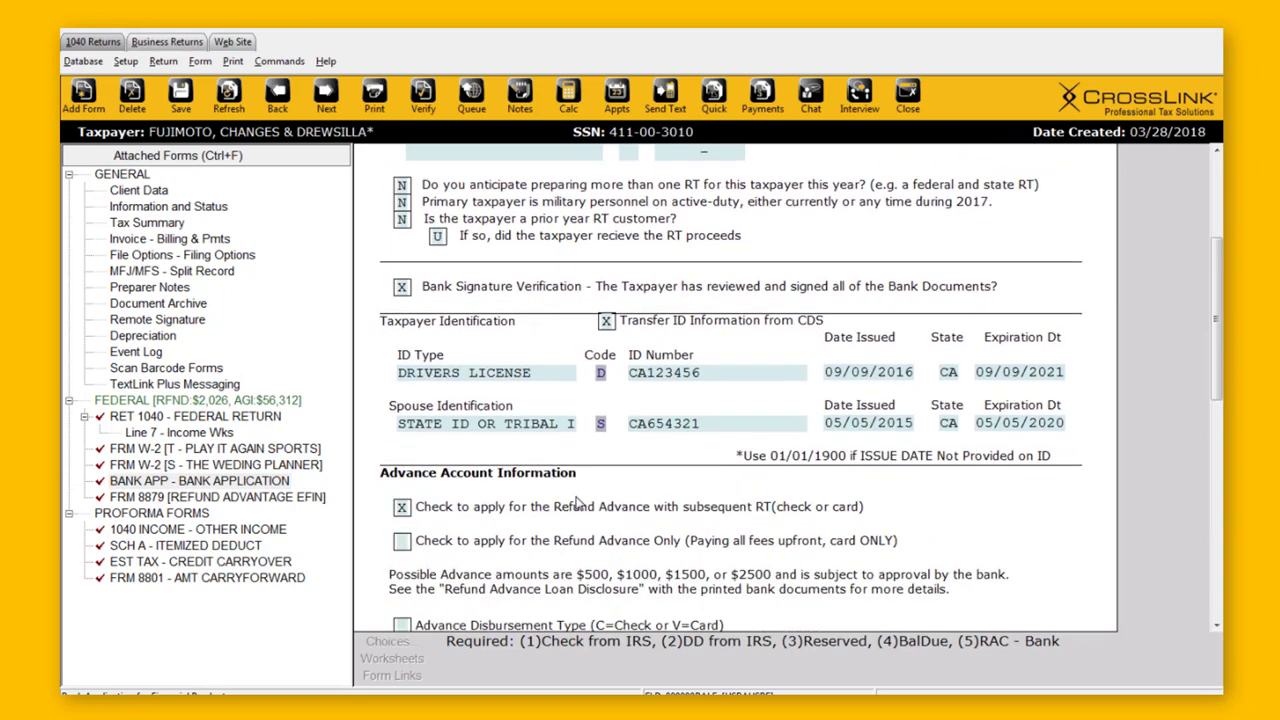
{"action": "scroll", "coordinate": [576, 503], "scroll_direction": "up", "scroll_amount": 2}
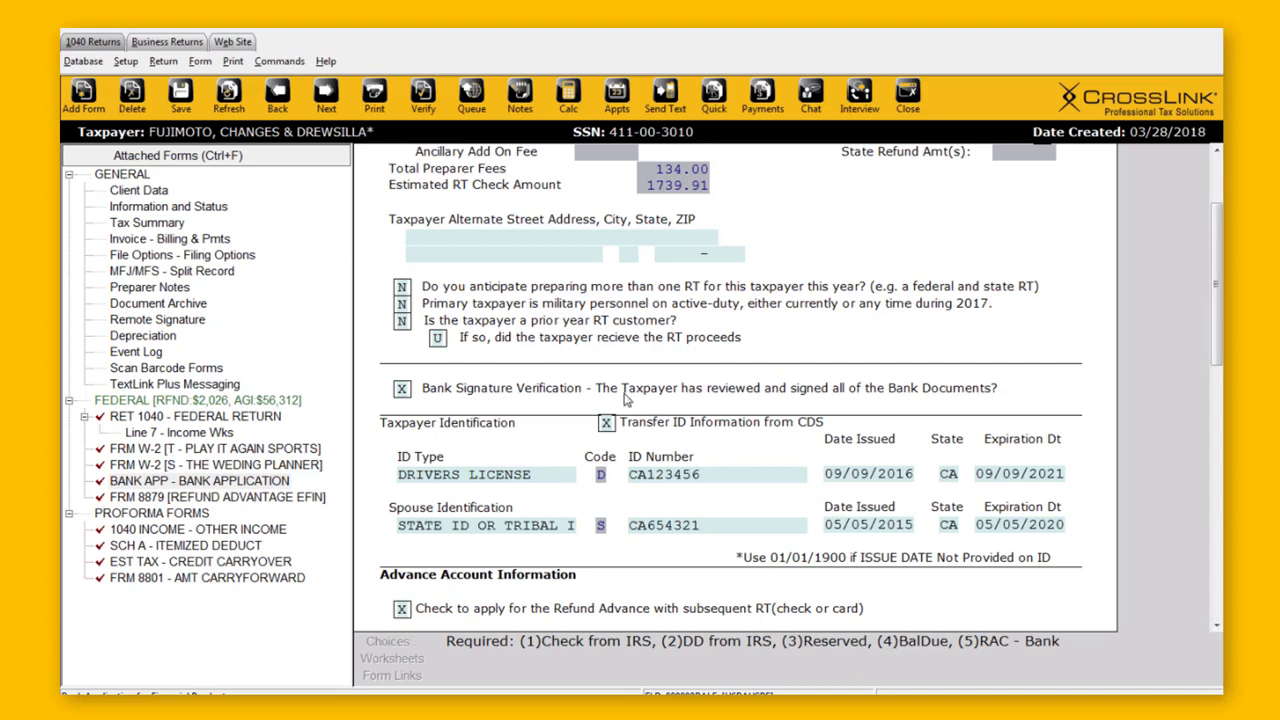
{"action": "scroll", "coordinate": [572, 398], "scroll_direction": "up", "scroll_amount": 3}
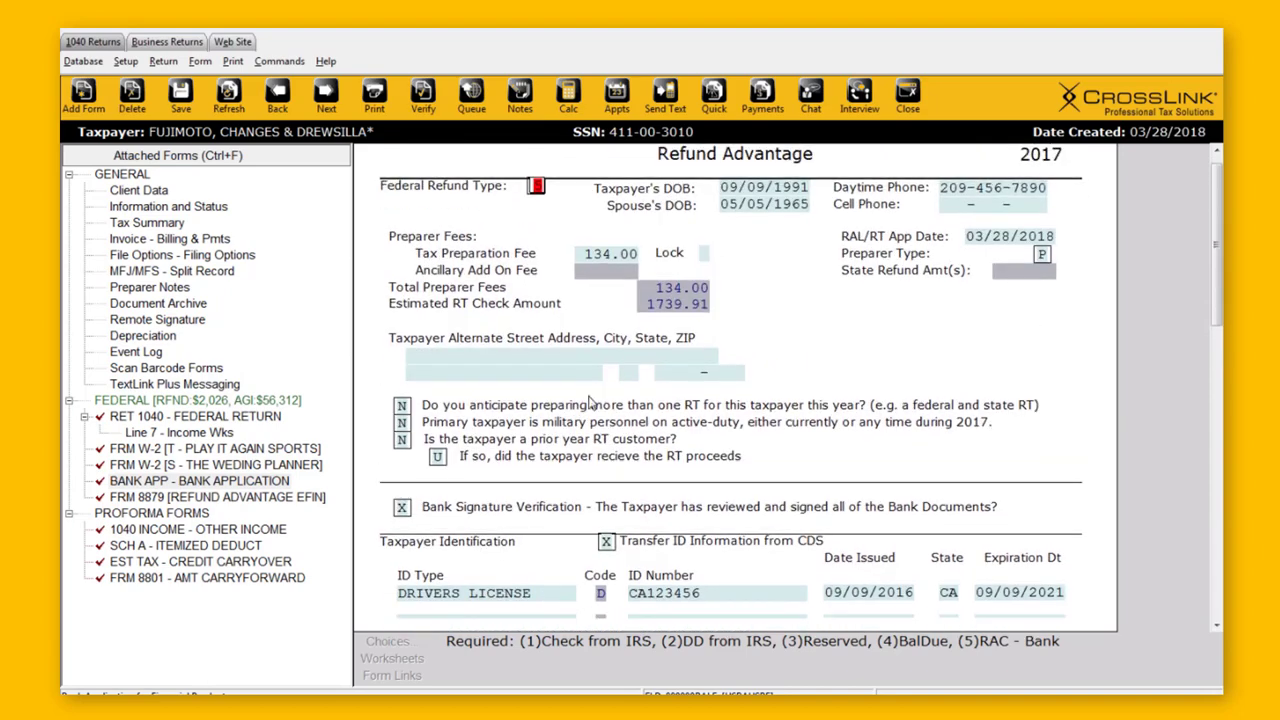
{"action": "scroll", "coordinate": [600, 440], "scroll_direction": "down", "scroll_amount": 6}
{"action": "scroll", "coordinate": [646, 492], "scroll_direction": "down", "scroll_amount": 4}
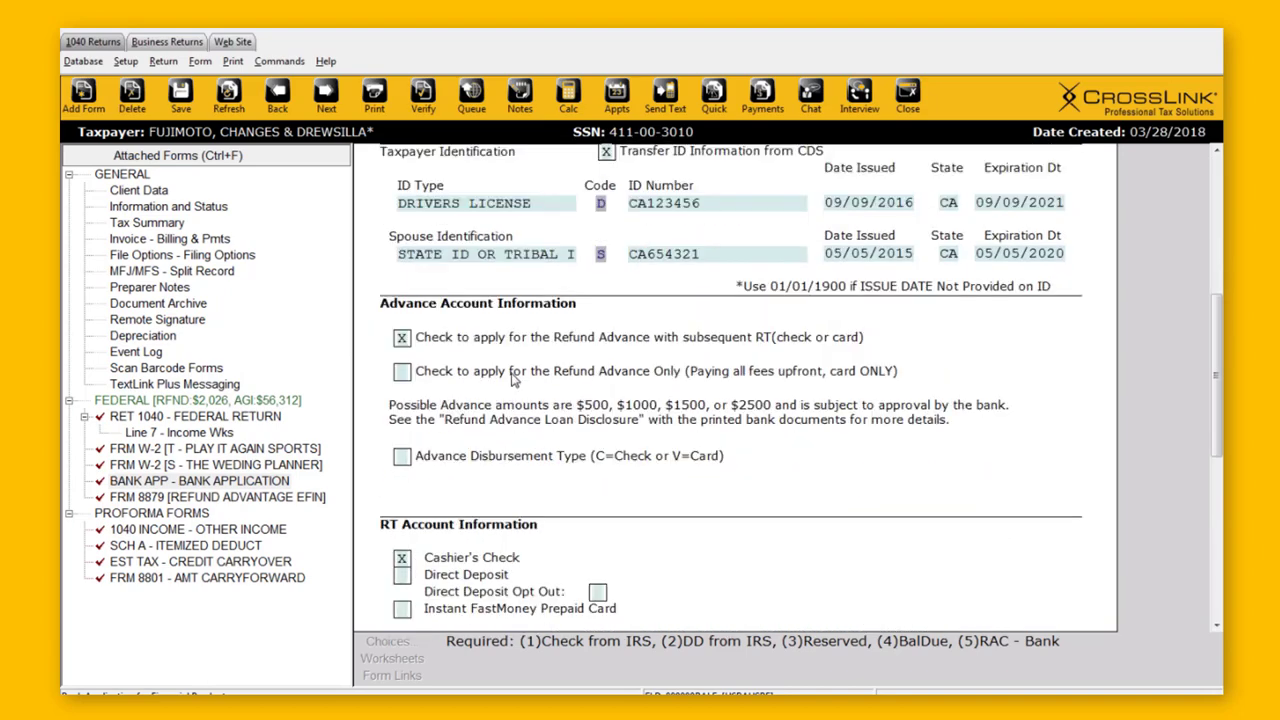
{"action": "scroll", "coordinate": [474, 529], "scroll_direction": "down", "scroll_amount": 2}
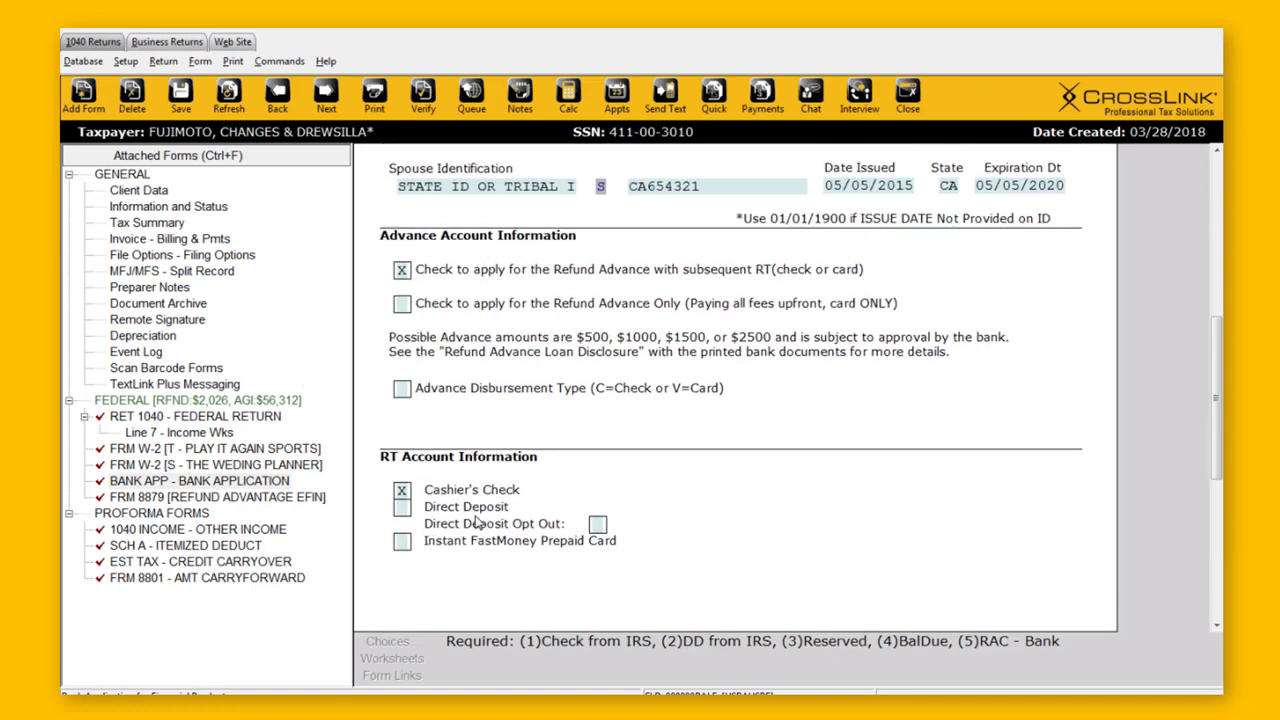
{"action": "scroll", "coordinate": [478, 523], "scroll_direction": "down", "scroll_amount": 2}
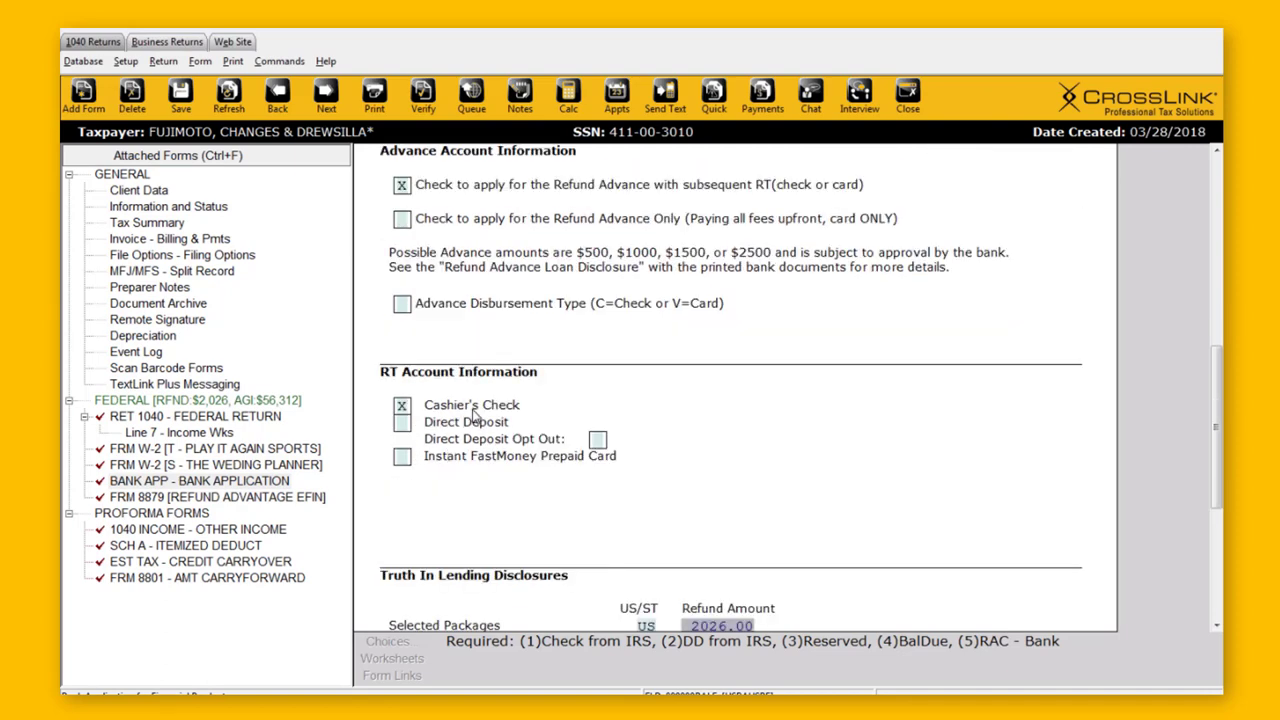
{"action": "key", "text": "Tab"}
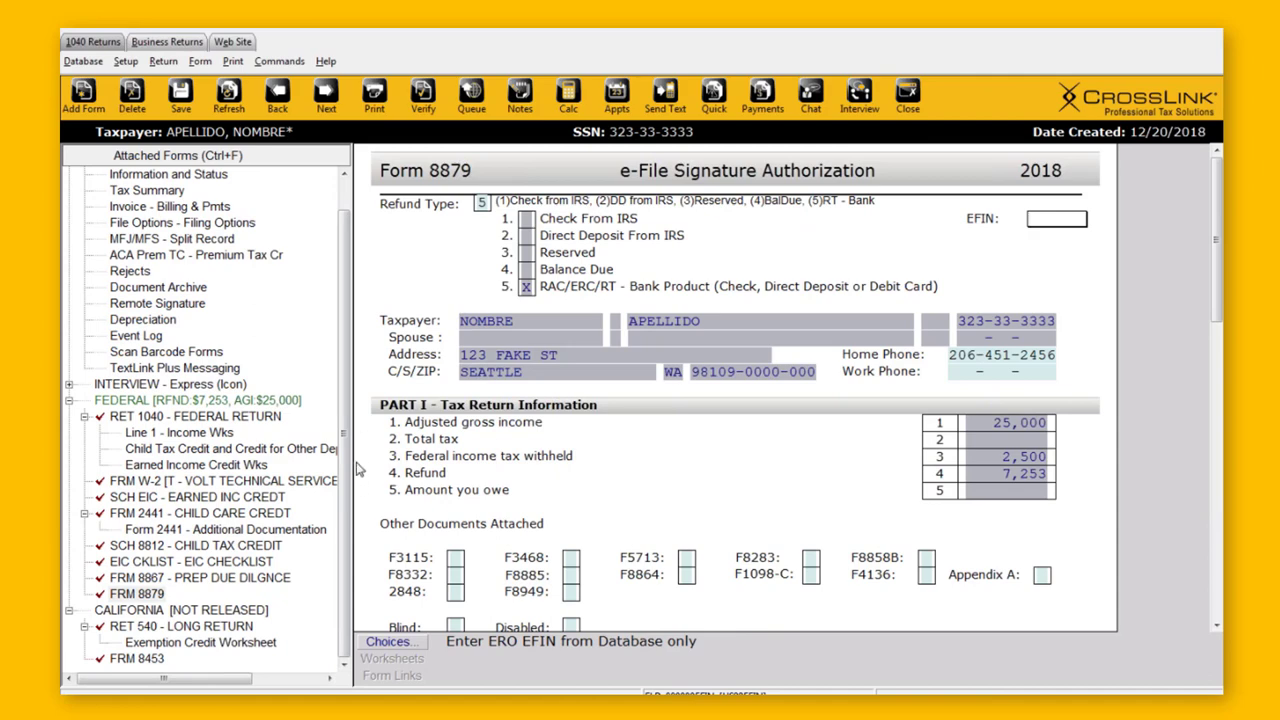
{"action": "key", "text": "Tab"}
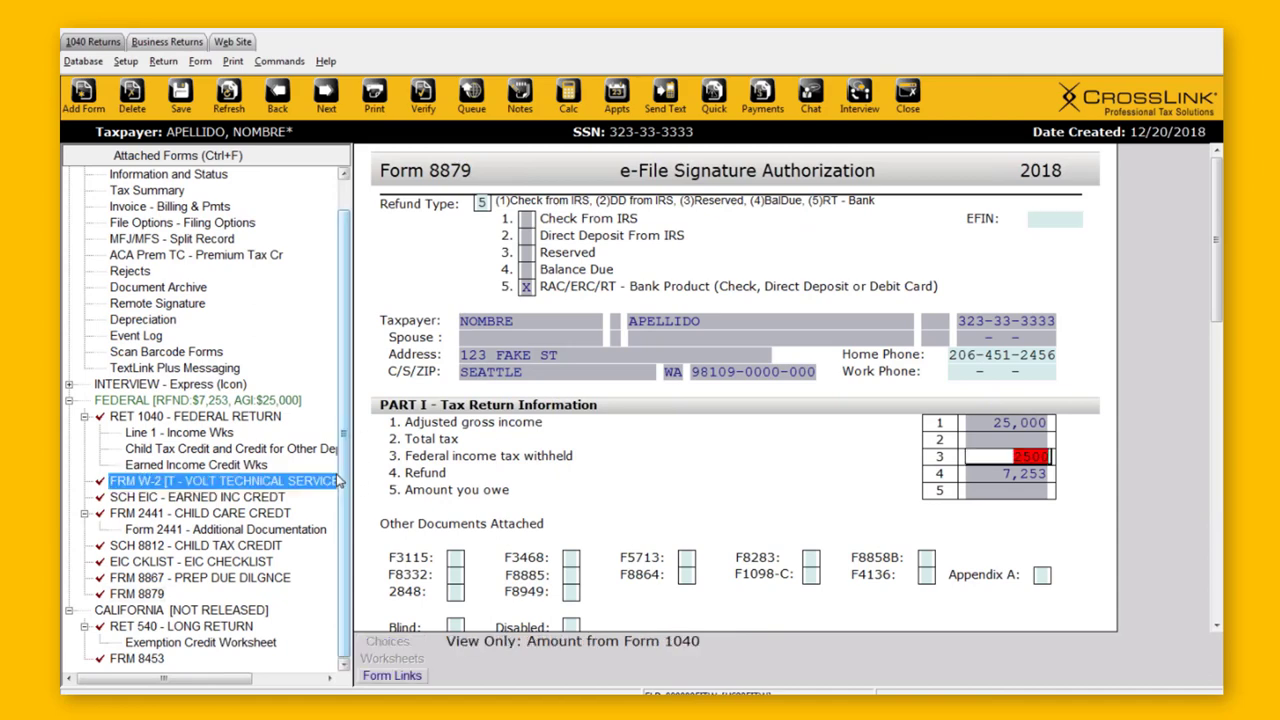
{"action": "scroll", "coordinate": [350, 200], "scroll_direction": "up", "scroll_amount": 1}
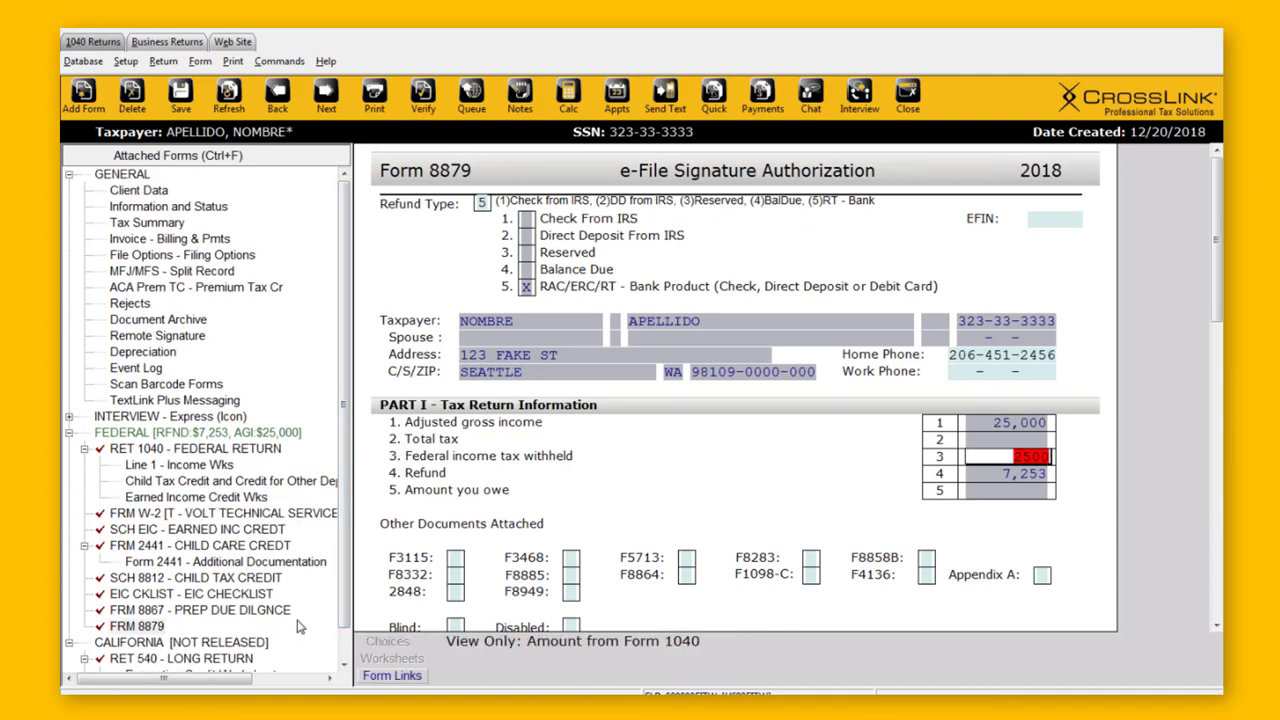
{"action": "scroll", "coordinate": [346, 418], "scroll_direction": "down", "scroll_amount": 1}
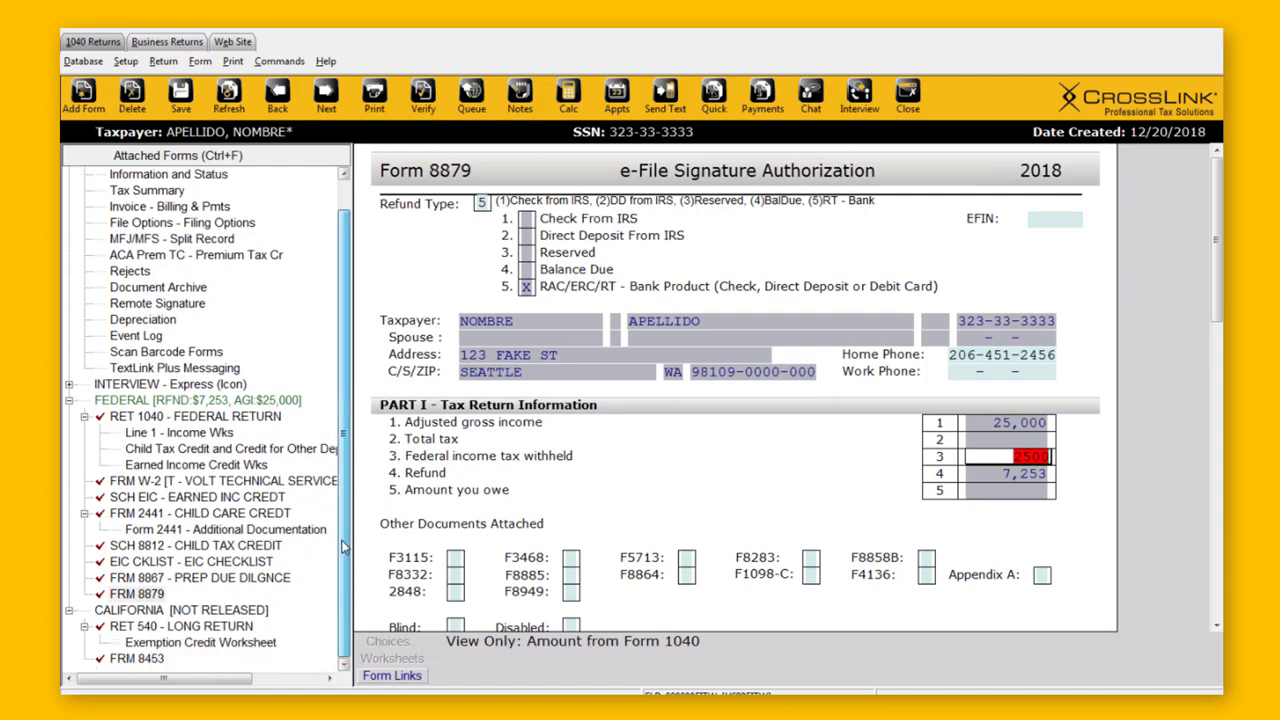
{"action": "left_click", "coordinate": [140, 594]}
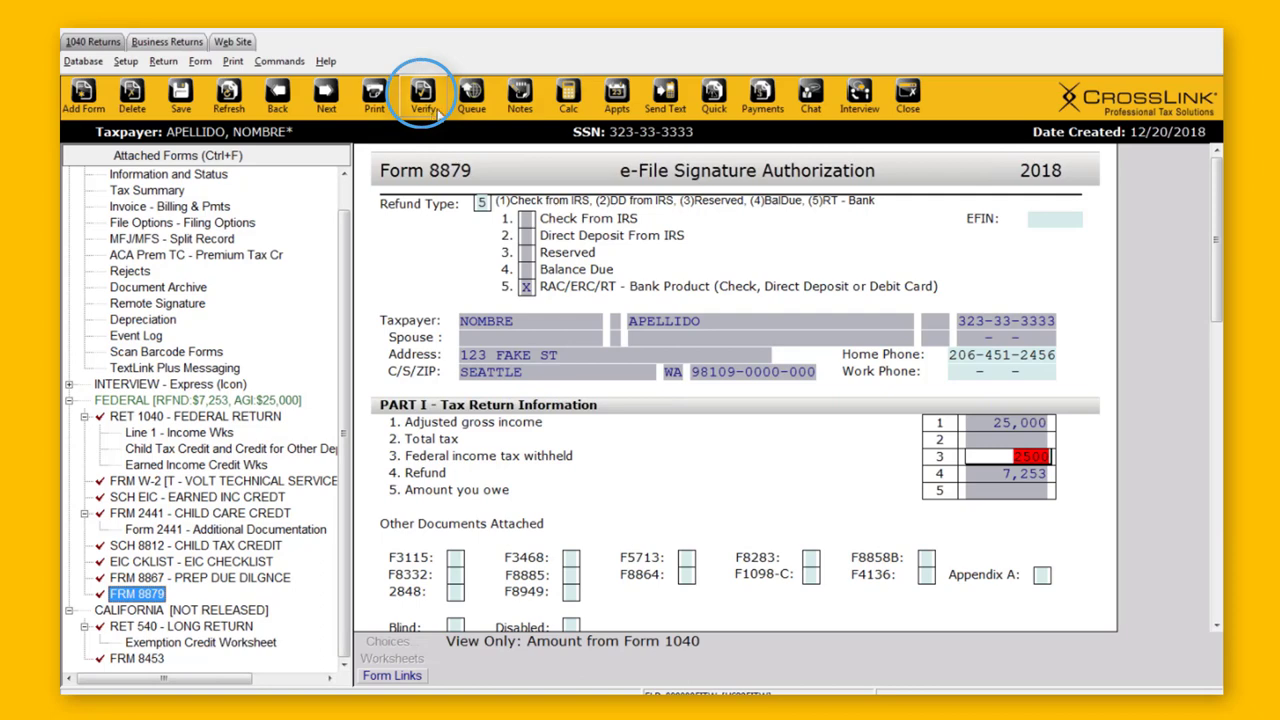
Run Verify and jump to the Client Data 'Required Field Missing' error.
{"action": "left_click", "coordinate": [422, 112]}
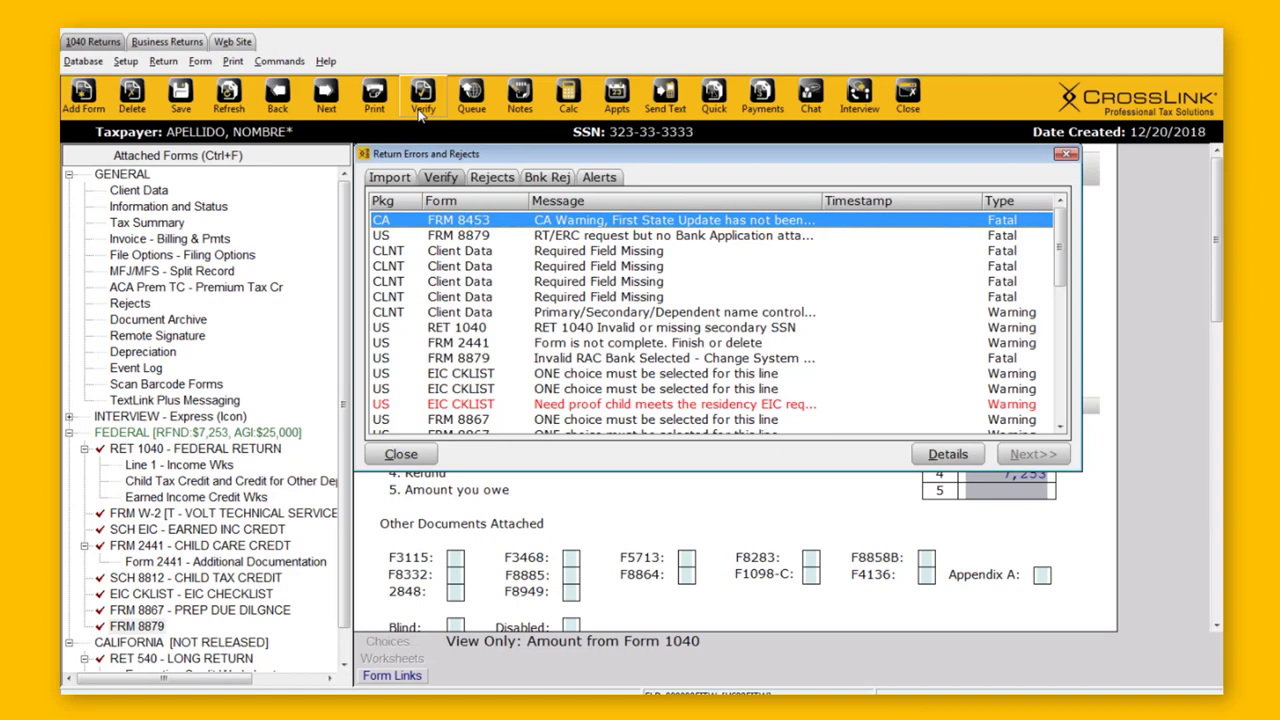
{"action": "double_click", "coordinate": [454, 252]}
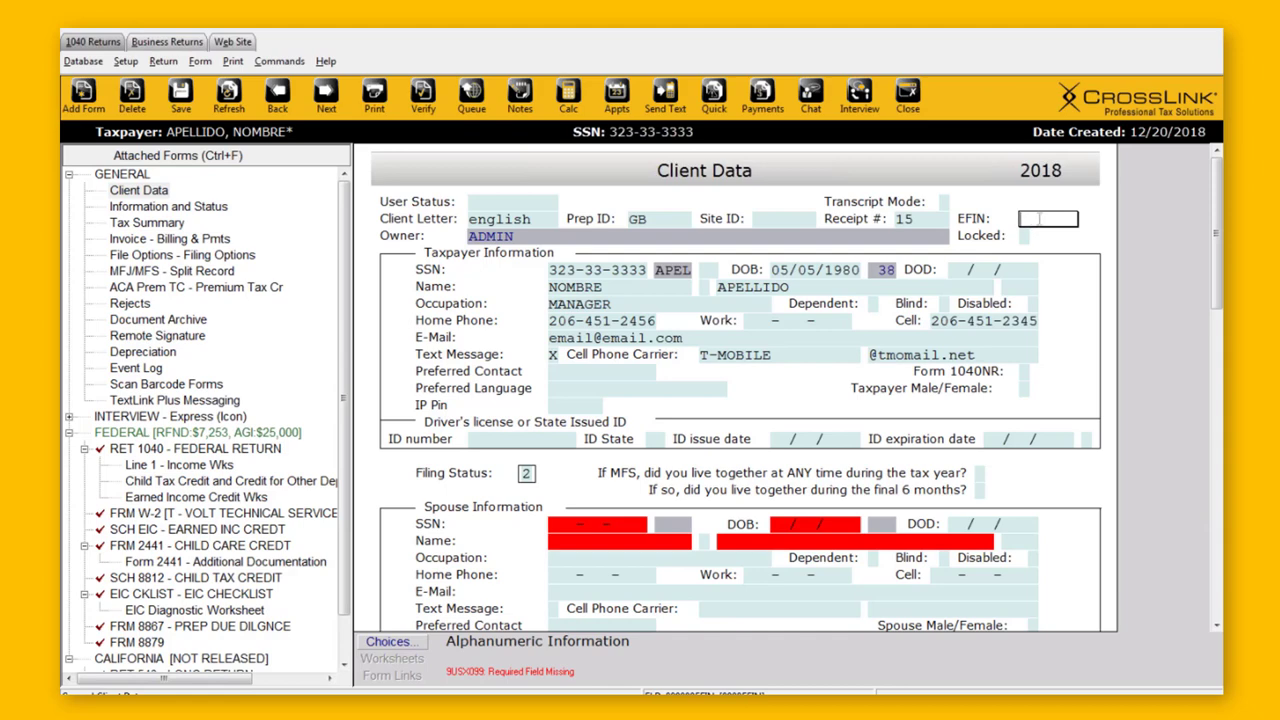
Check the EF Originators list and set the EFIN to MY TAX OFFICE's originator number.
{"action": "left_click", "coordinate": [83, 61]}
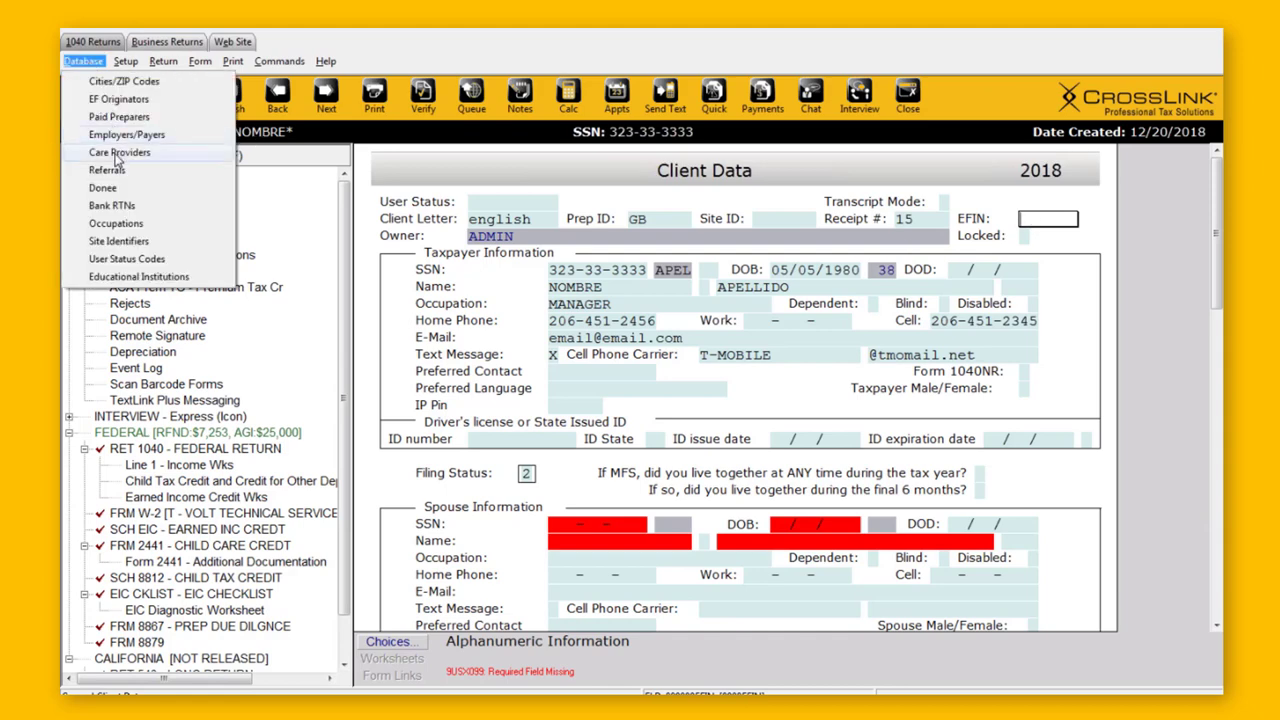
{"action": "left_click", "coordinate": [118, 99]}
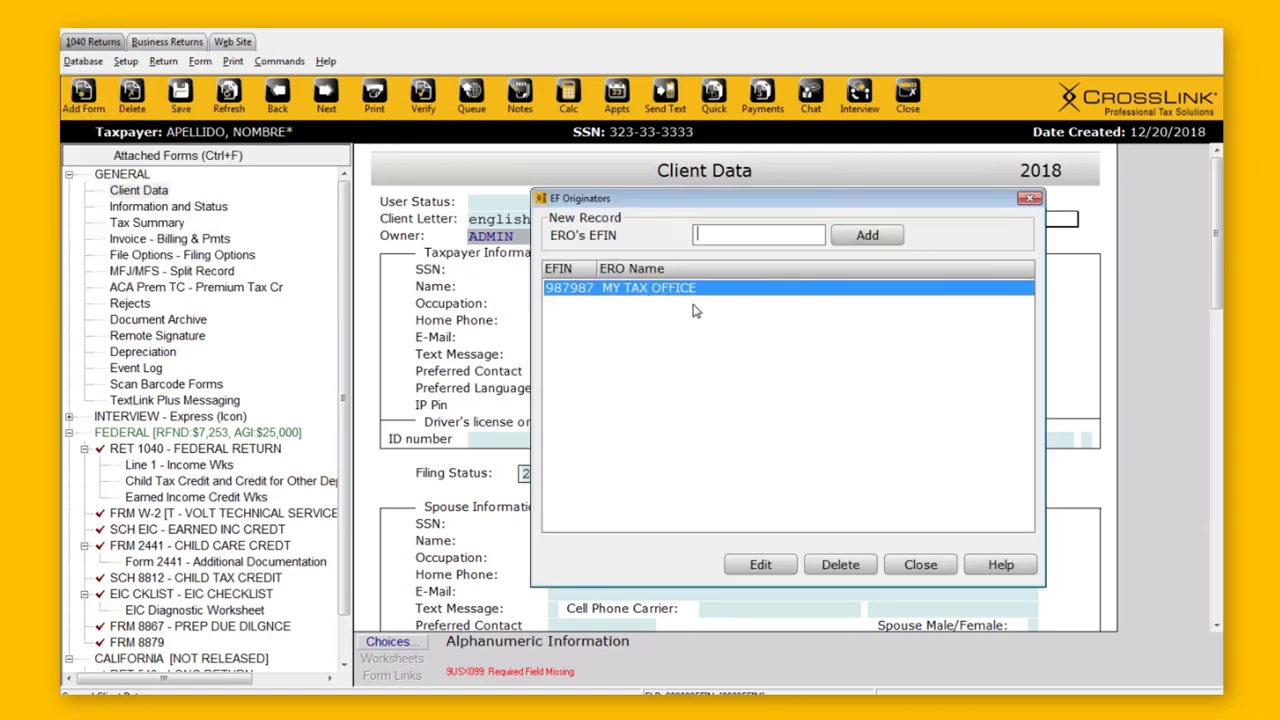
{"action": "left_click", "coordinate": [1029, 198]}
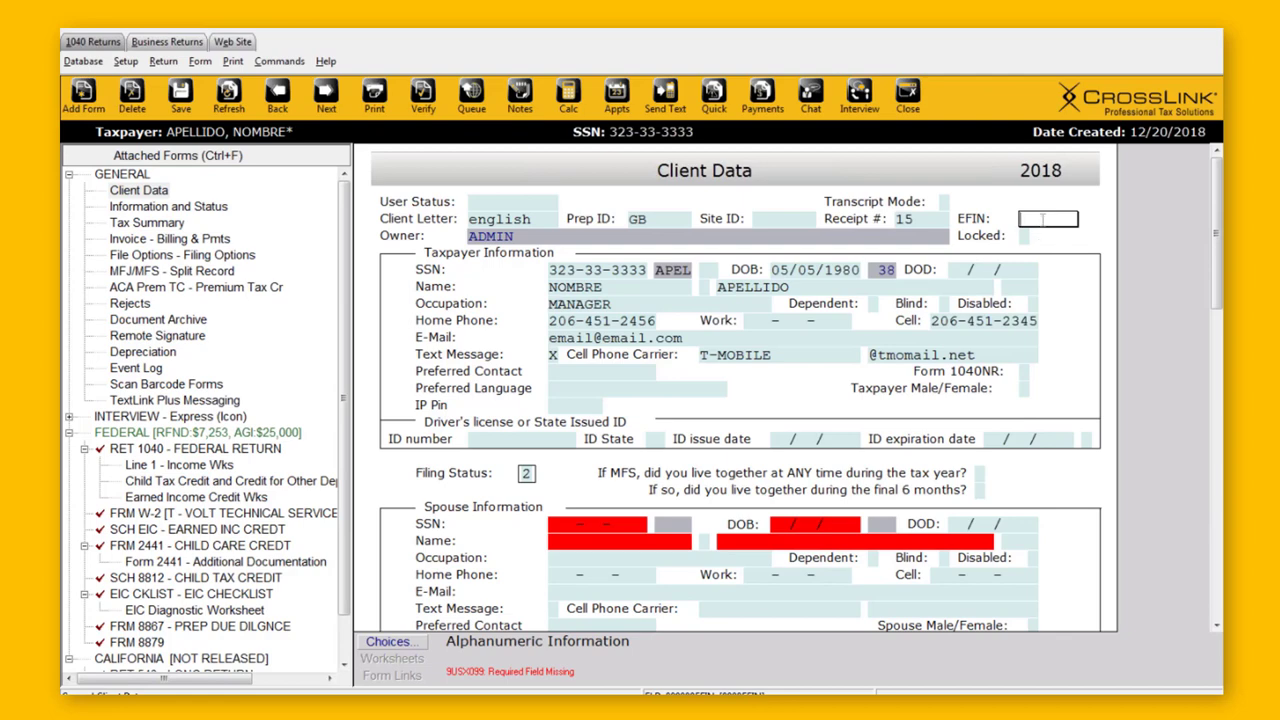
{"action": "left_click", "coordinate": [388, 642]}
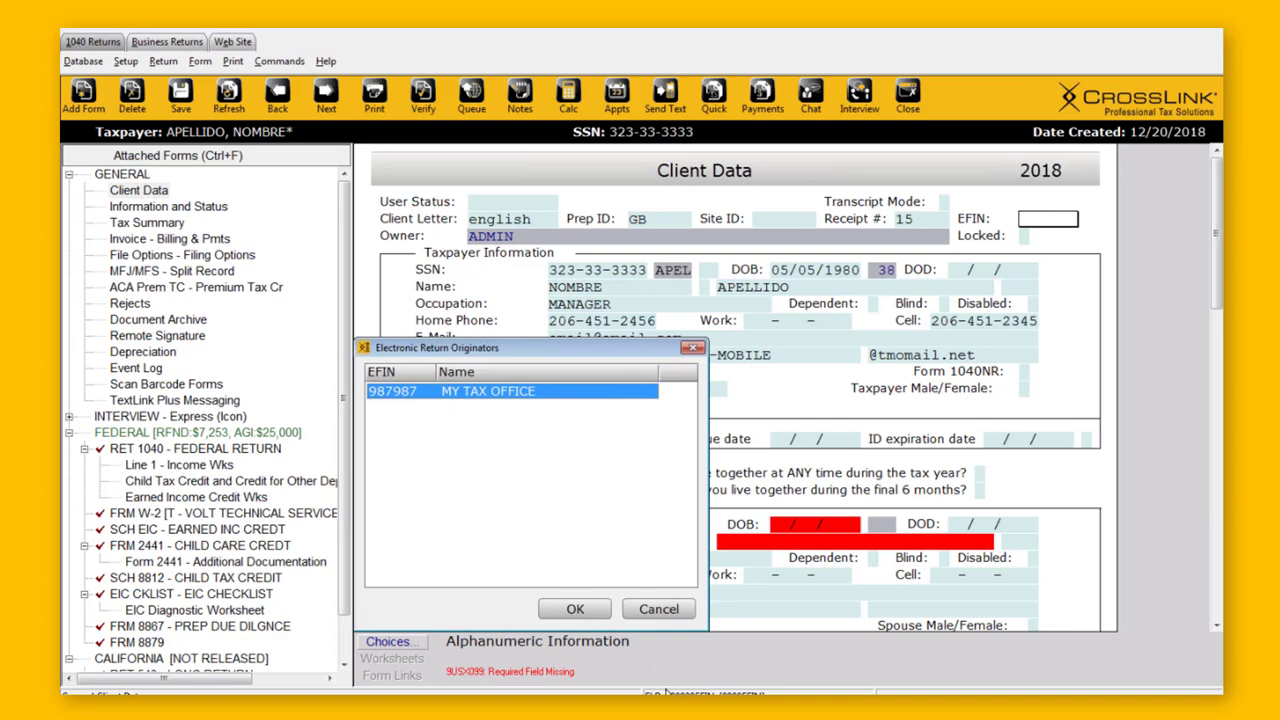
{"action": "left_click", "coordinate": [570, 609]}
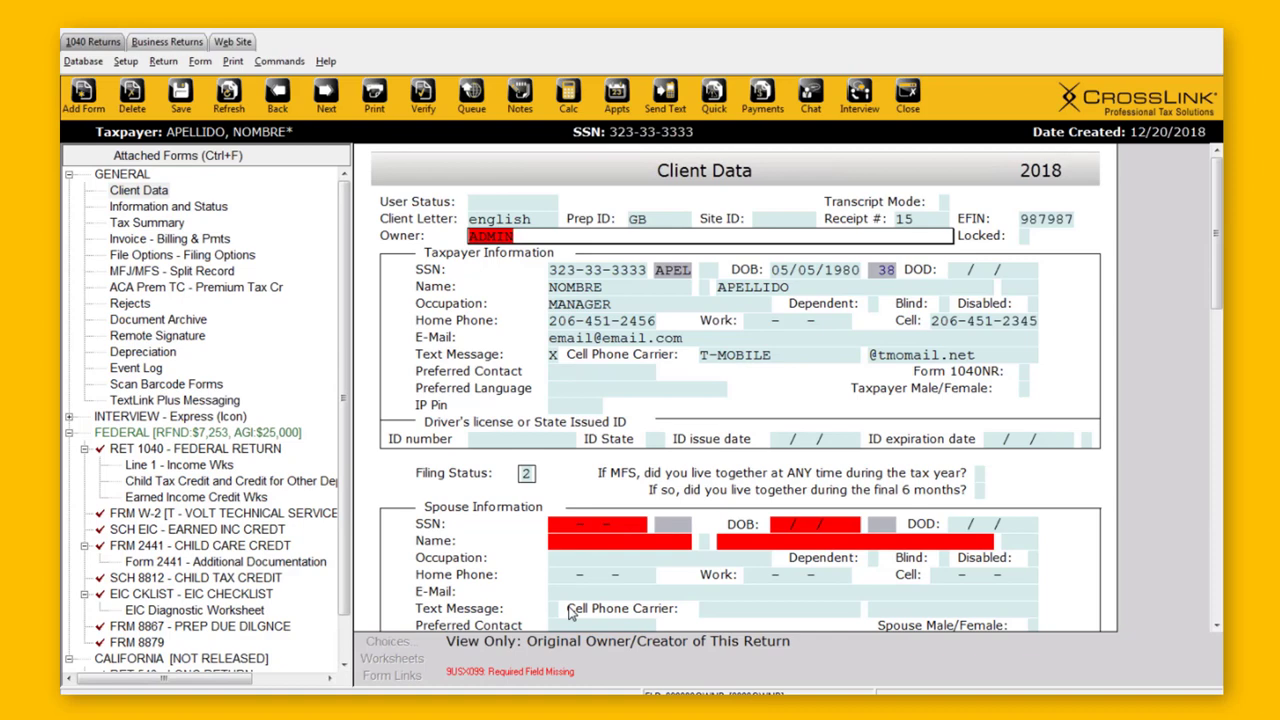
{"action": "left_click", "coordinate": [1033, 222]}
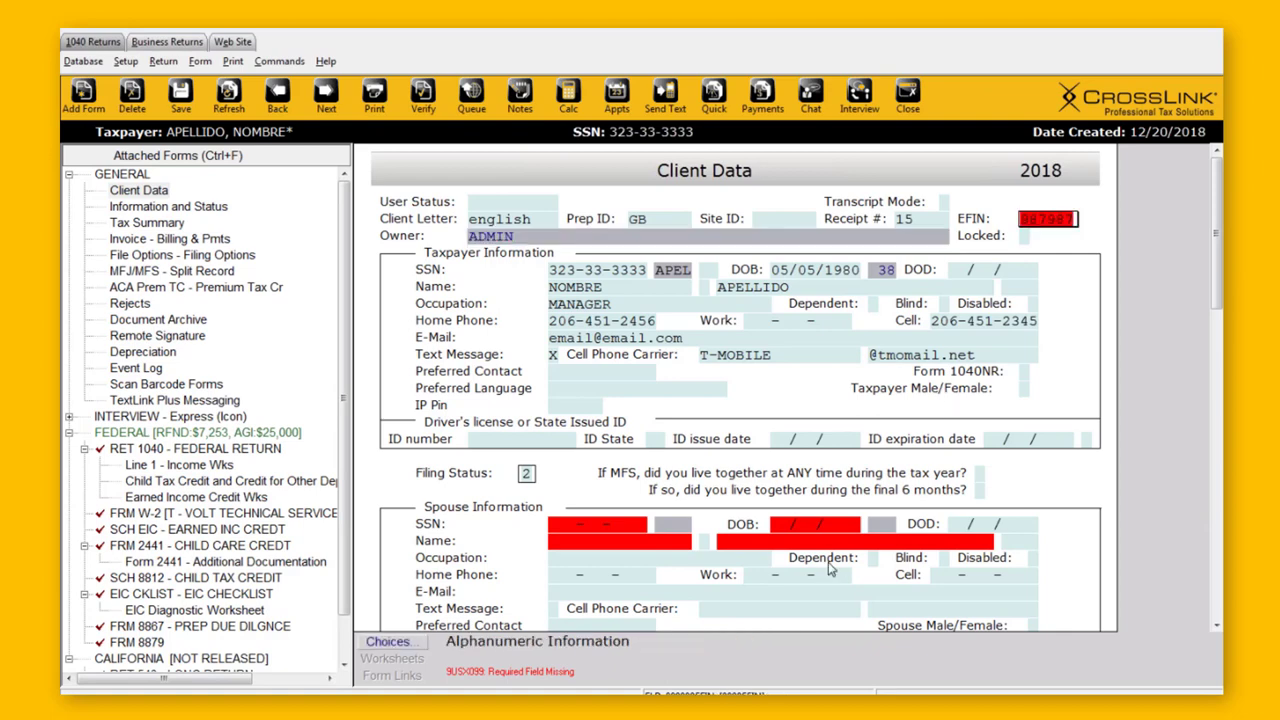
{"action": "left_click", "coordinate": [388, 641]}
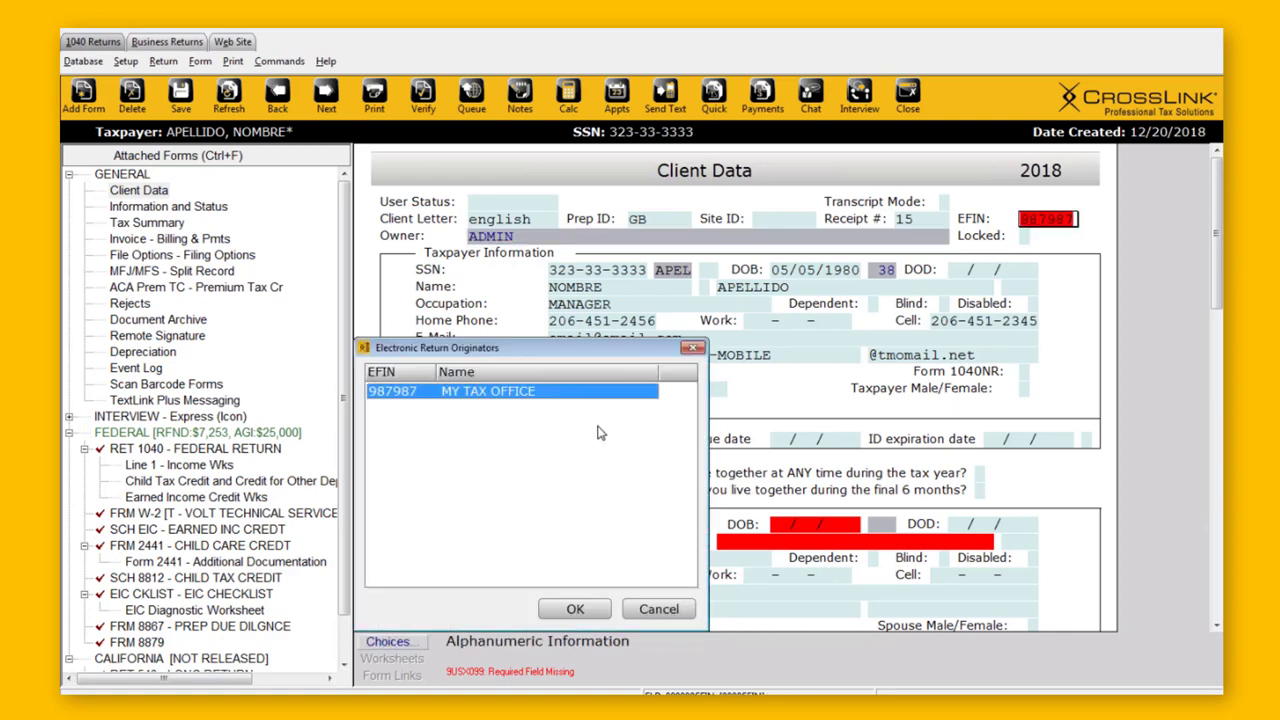
{"action": "left_click", "coordinate": [695, 349]}
Fill Prep ID with the first paid preparer from the preparers list.
{"action": "left_click", "coordinate": [659, 221]}
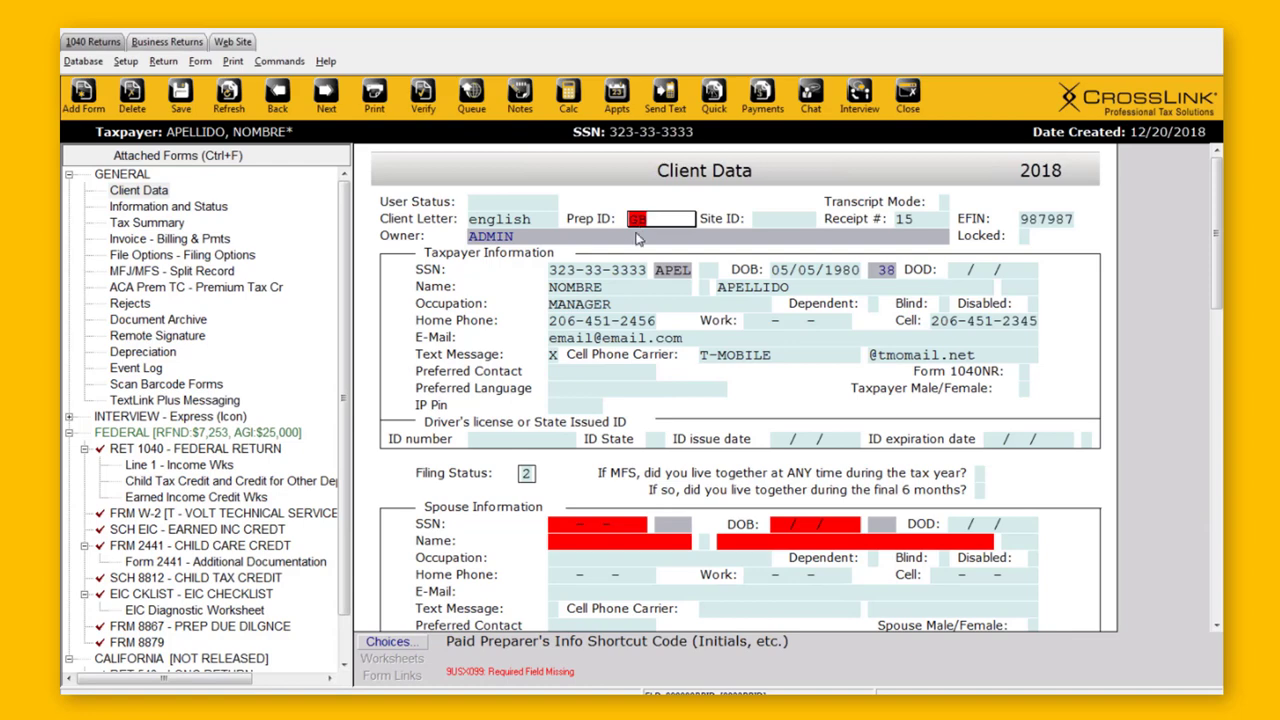
{"action": "left_click", "coordinate": [391, 645]}
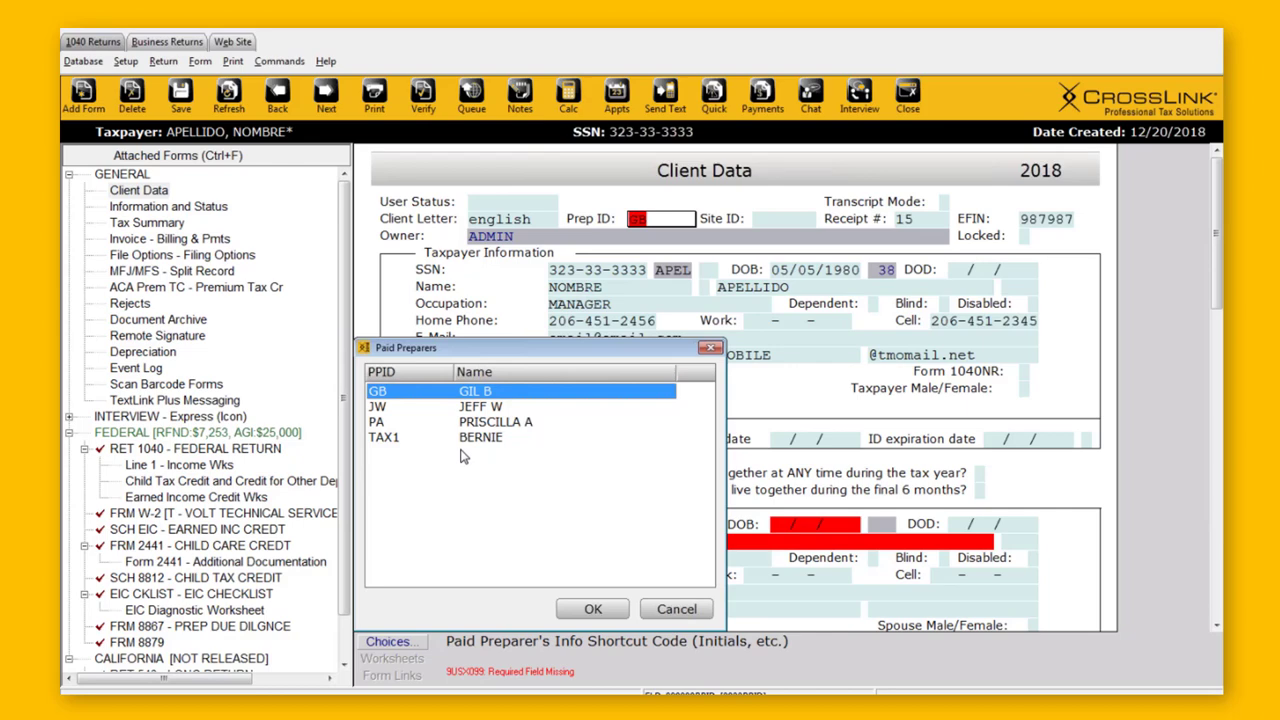
{"action": "left_click", "coordinate": [708, 348]}
{"action": "left_click", "coordinate": [1034, 222]}
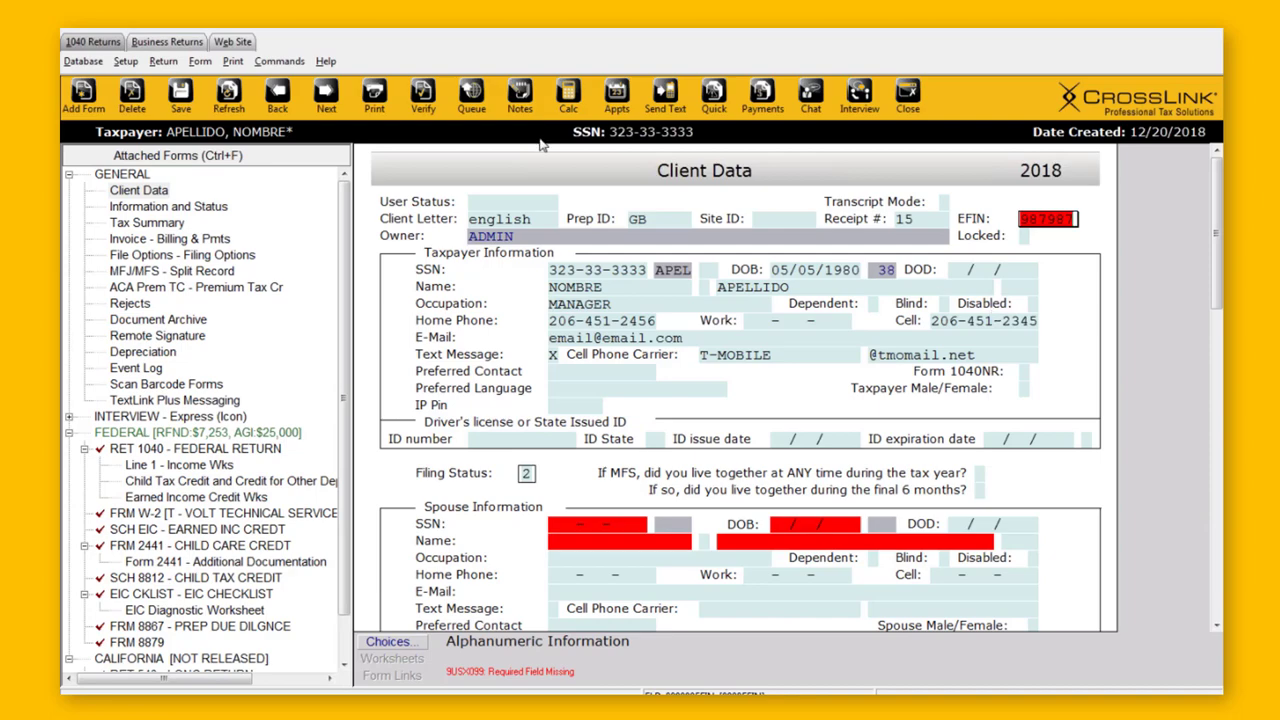
{"action": "left_click", "coordinate": [128, 61]}
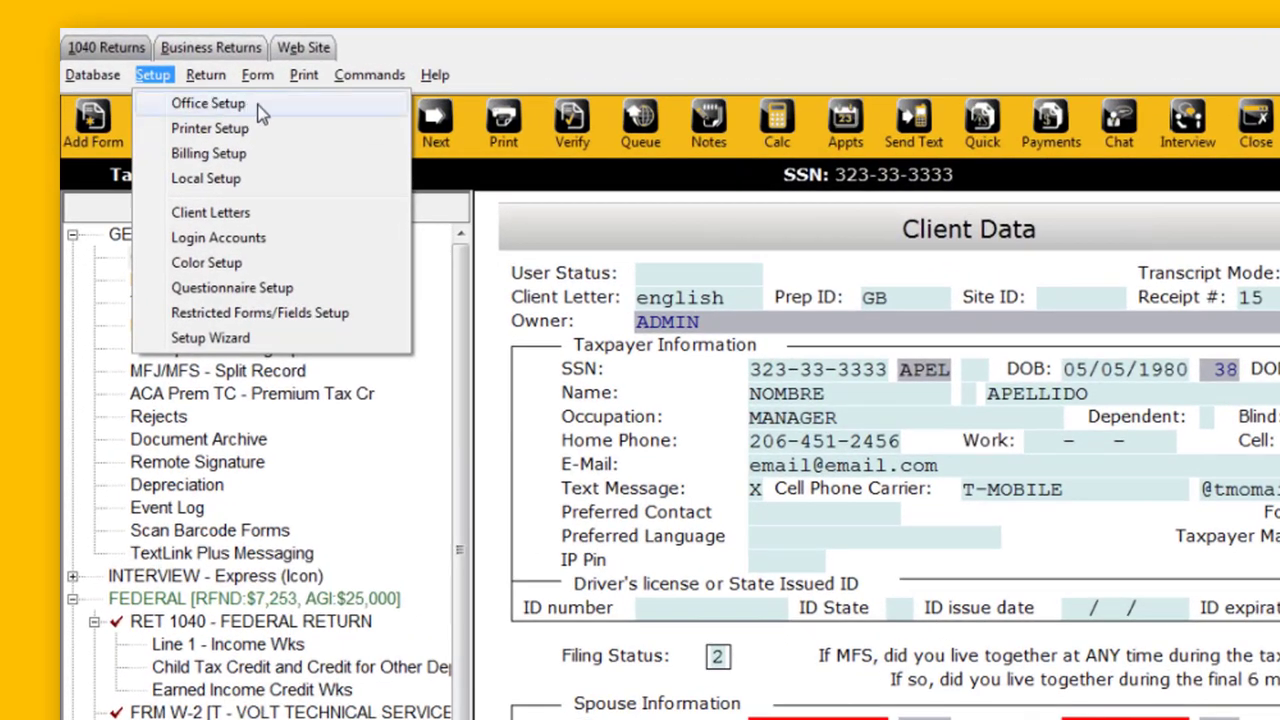
{"action": "left_click", "coordinate": [259, 108]}
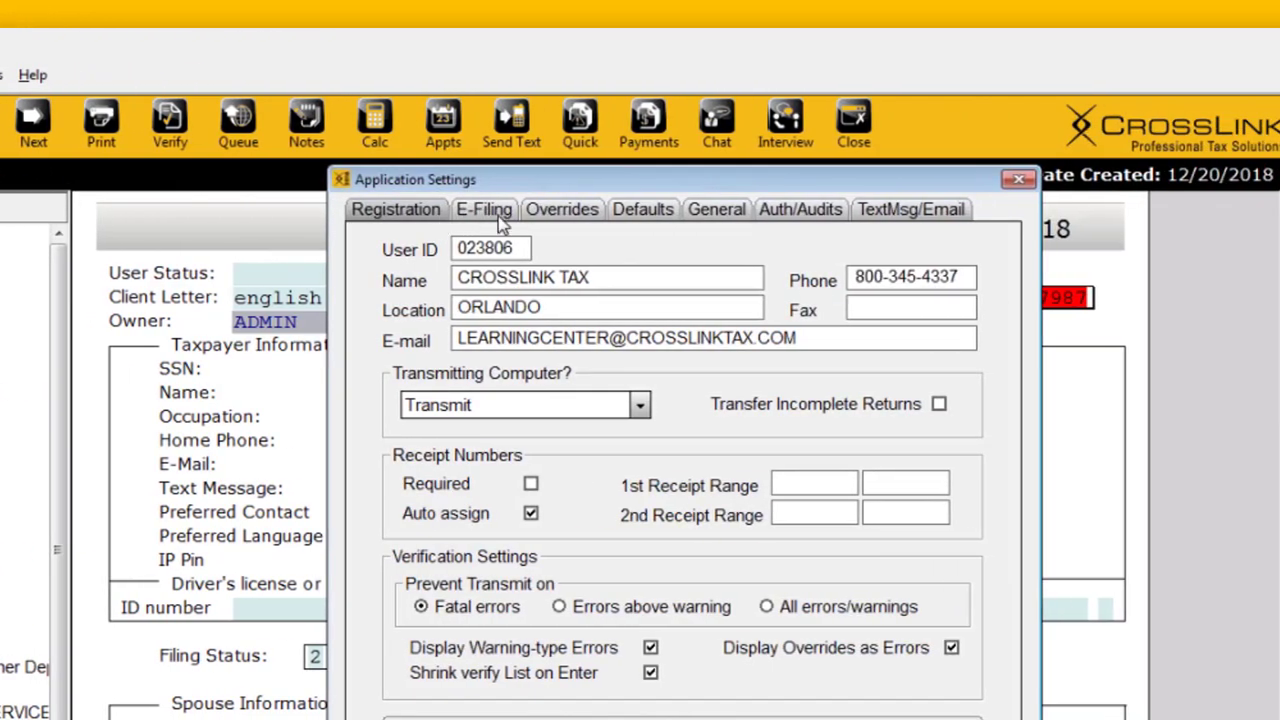
{"action": "left_click", "coordinate": [498, 216]}
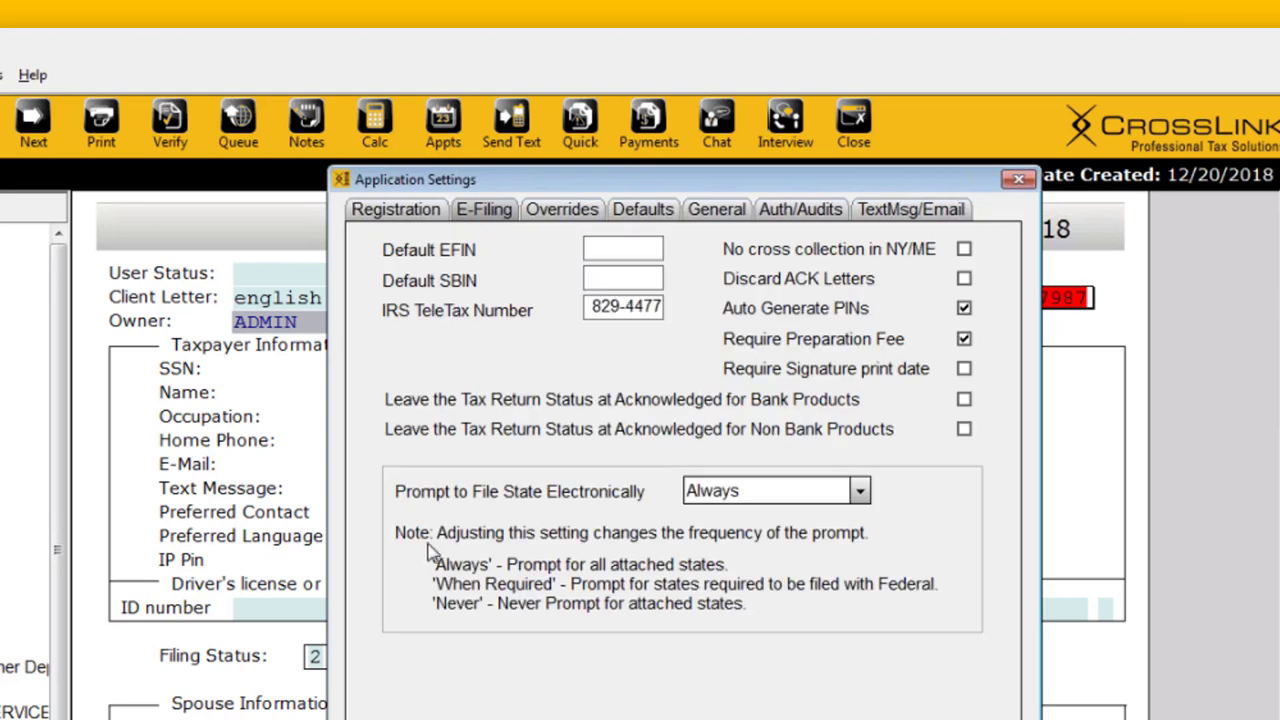
{"action": "left_click", "coordinate": [632, 249]}
{"action": "left_click_drag", "start_coordinate": [698, 181], "coordinate": [508, 198]}
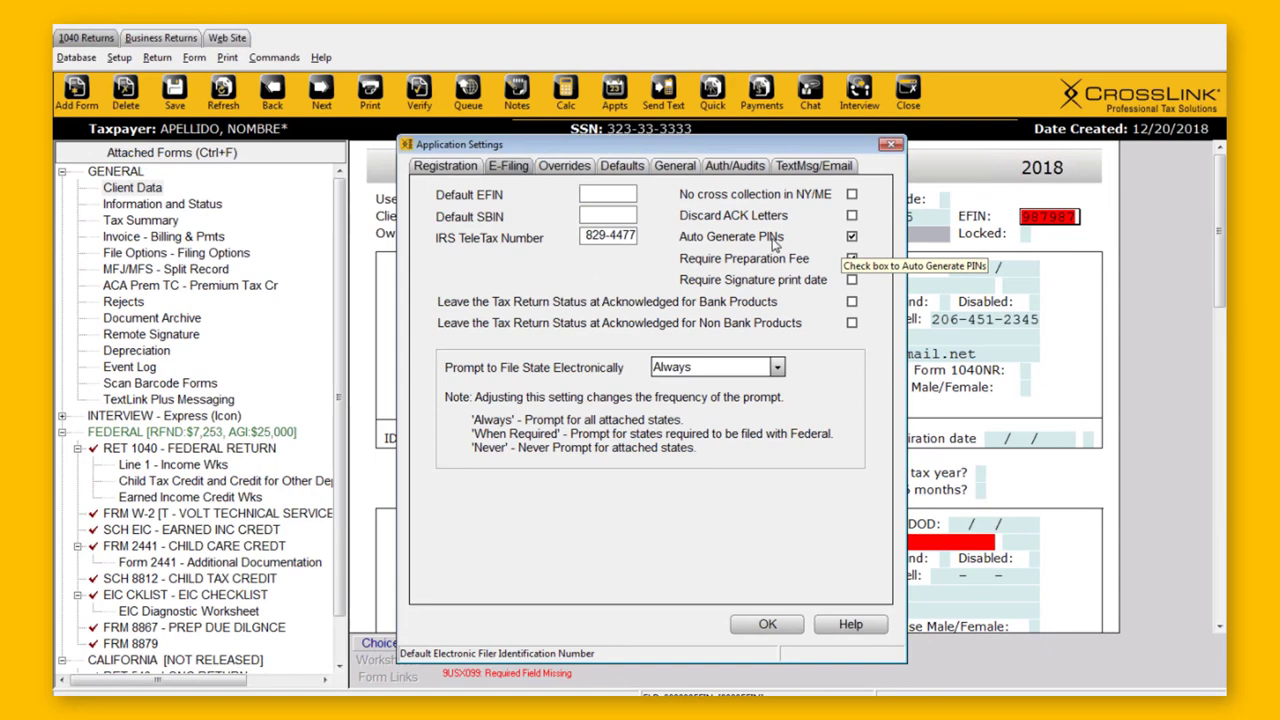
{"action": "left_click", "coordinate": [893, 145]}
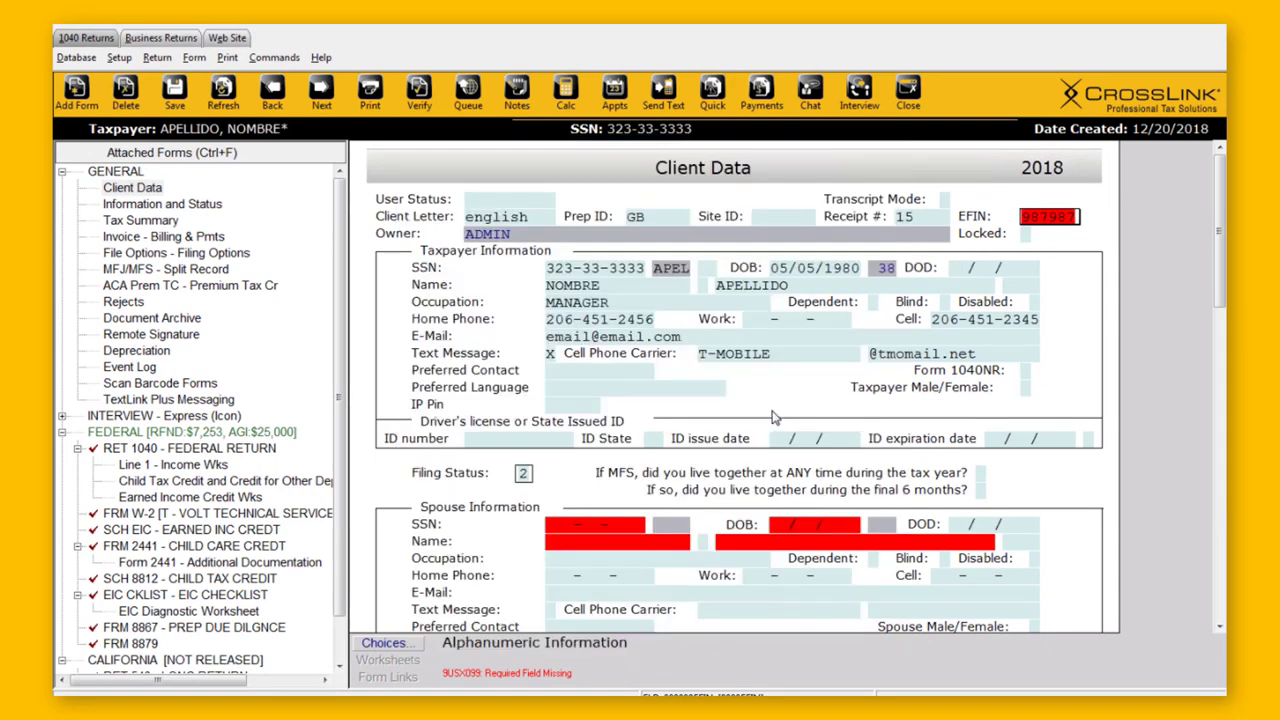
Commit the new EFIN, accepting the possible fee-change warning, and move to Prep ID.
{"action": "left_click", "coordinate": [646, 217]}
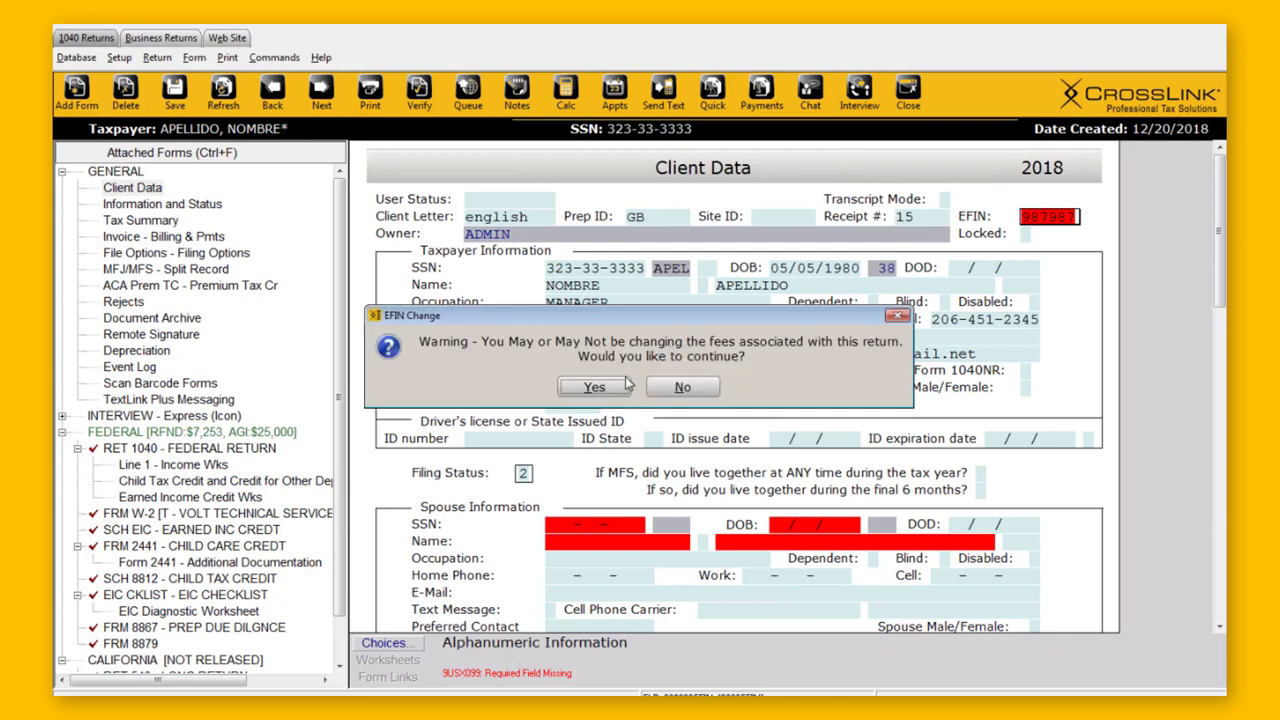
{"action": "left_click", "coordinate": [668, 383]}
{"action": "left_click", "coordinate": [663, 223]}
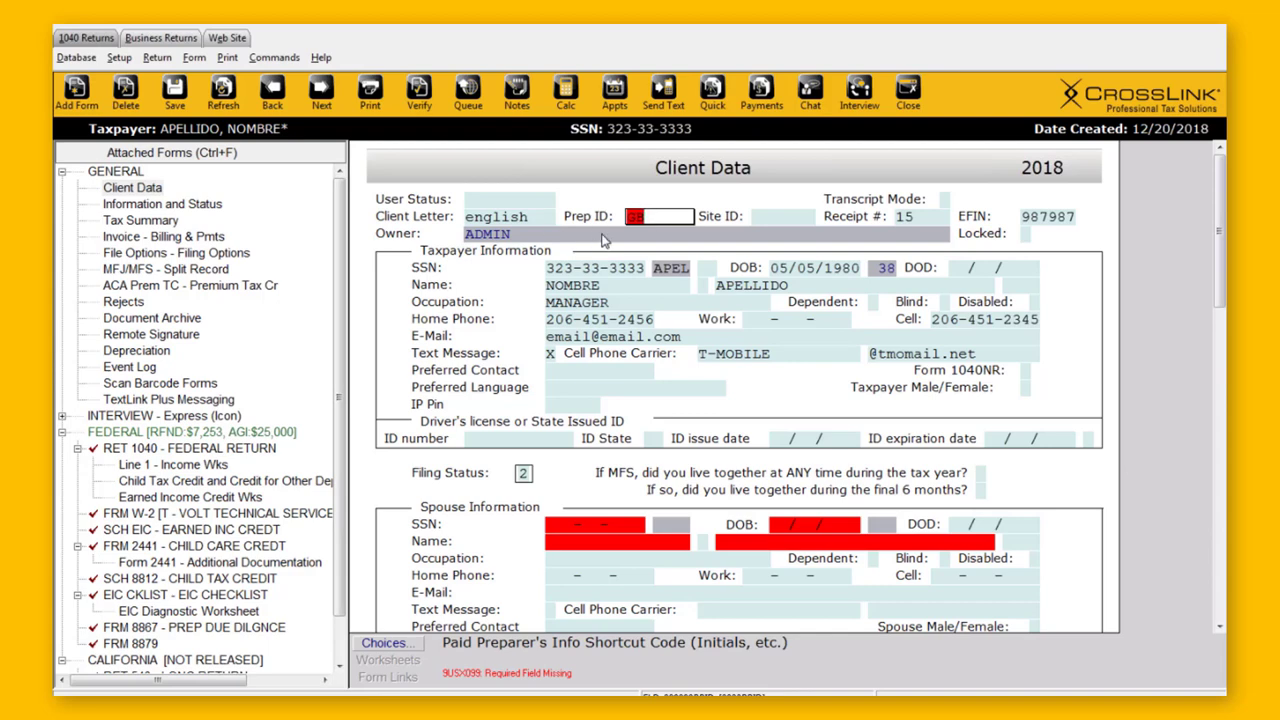
Review the Paid Preparers list from the Database menu and close it.
{"action": "left_click", "coordinate": [76, 57]}
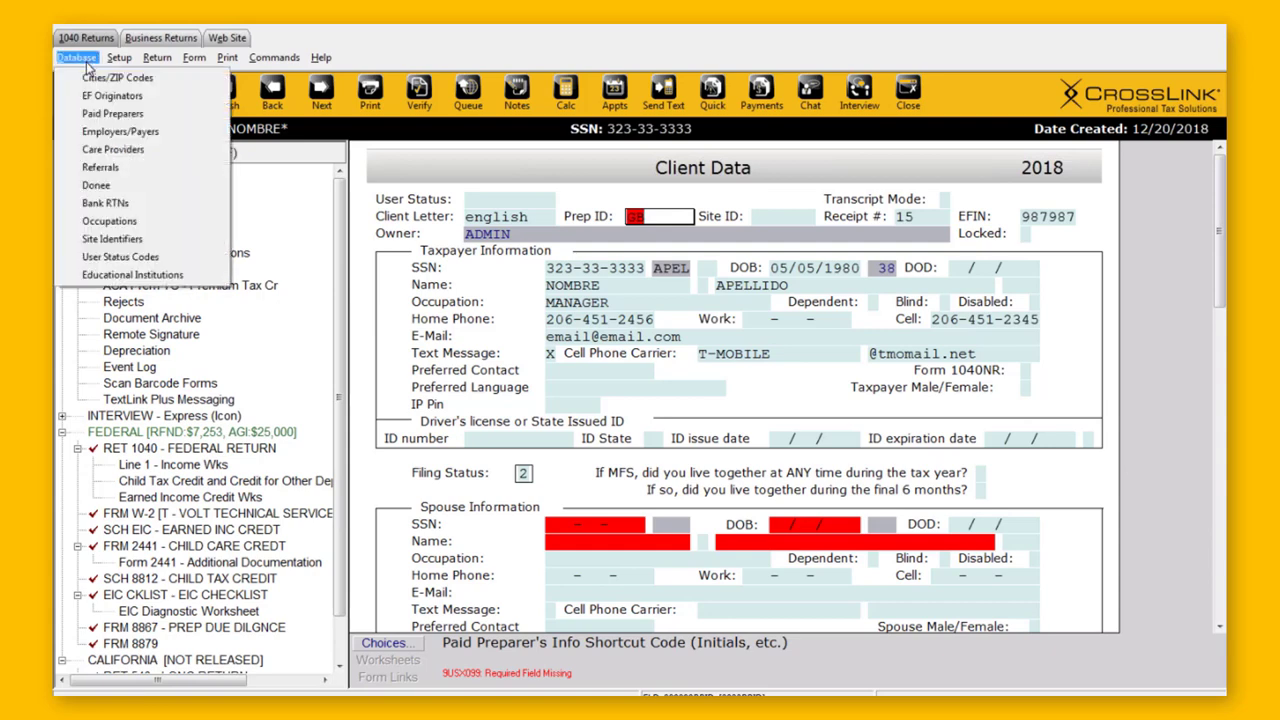
{"action": "left_click", "coordinate": [112, 114]}
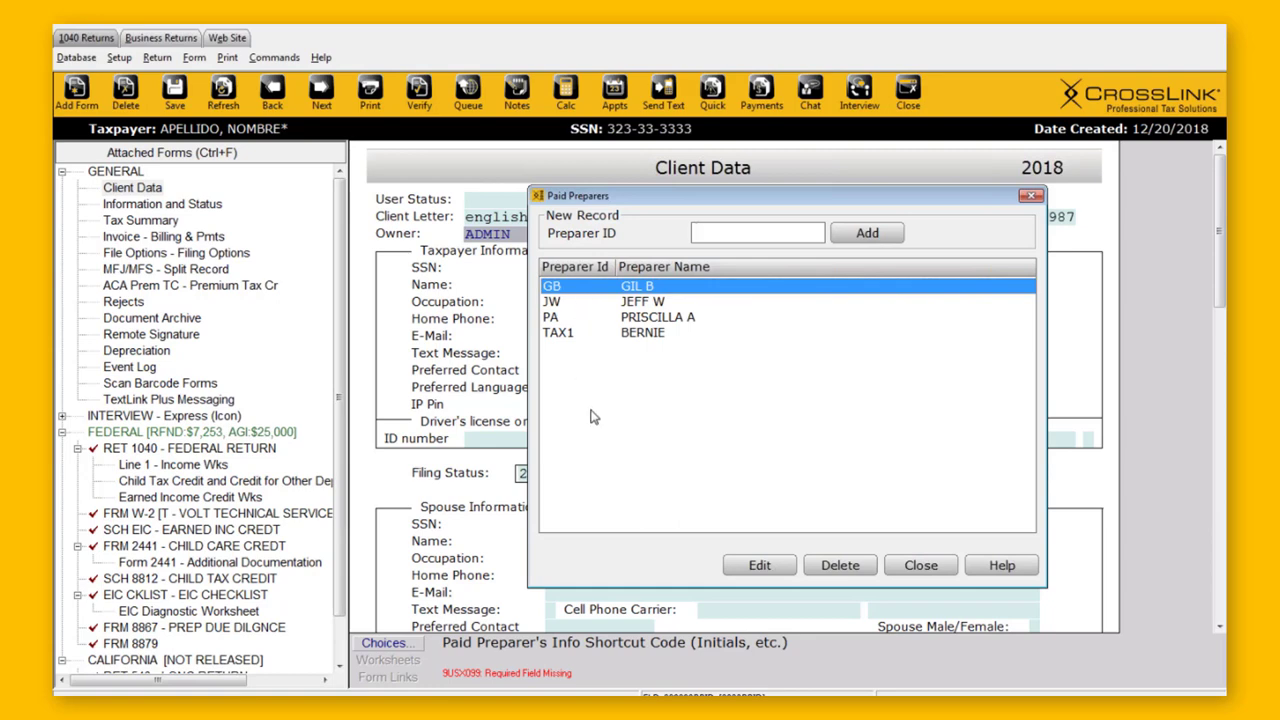
{"action": "left_click", "coordinate": [1031, 197]}
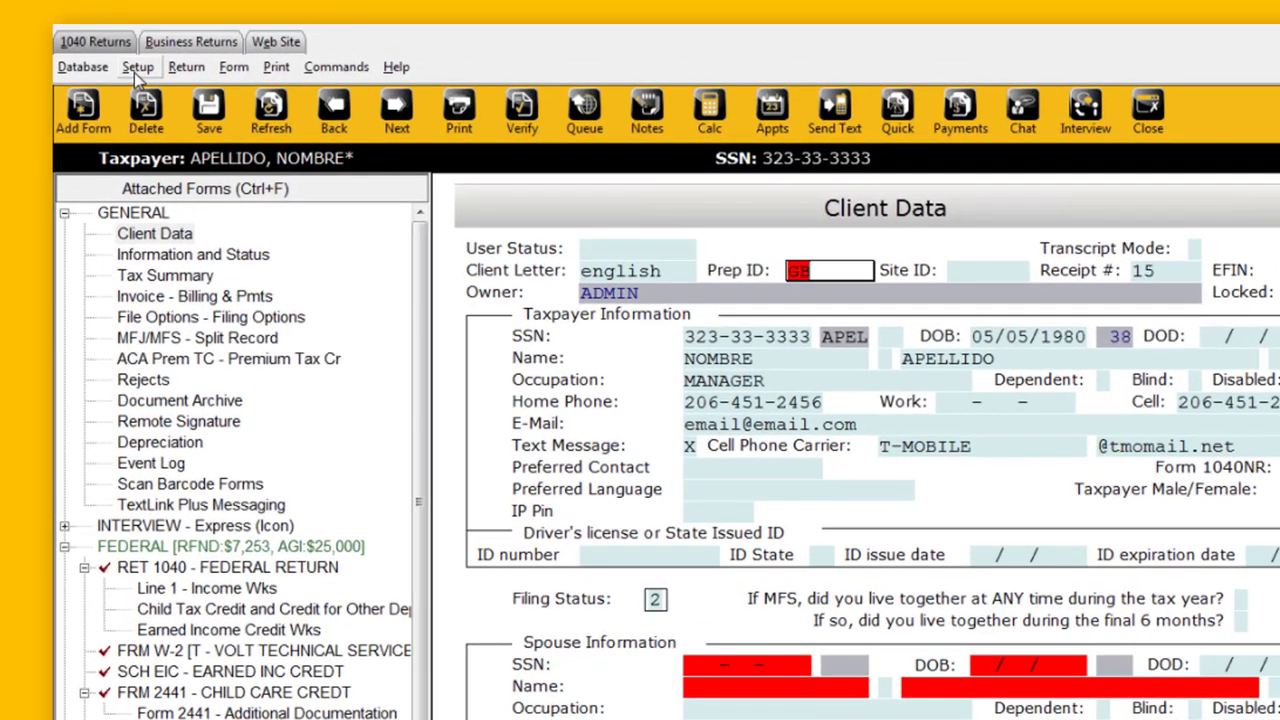
{"action": "left_click", "coordinate": [136, 70]}
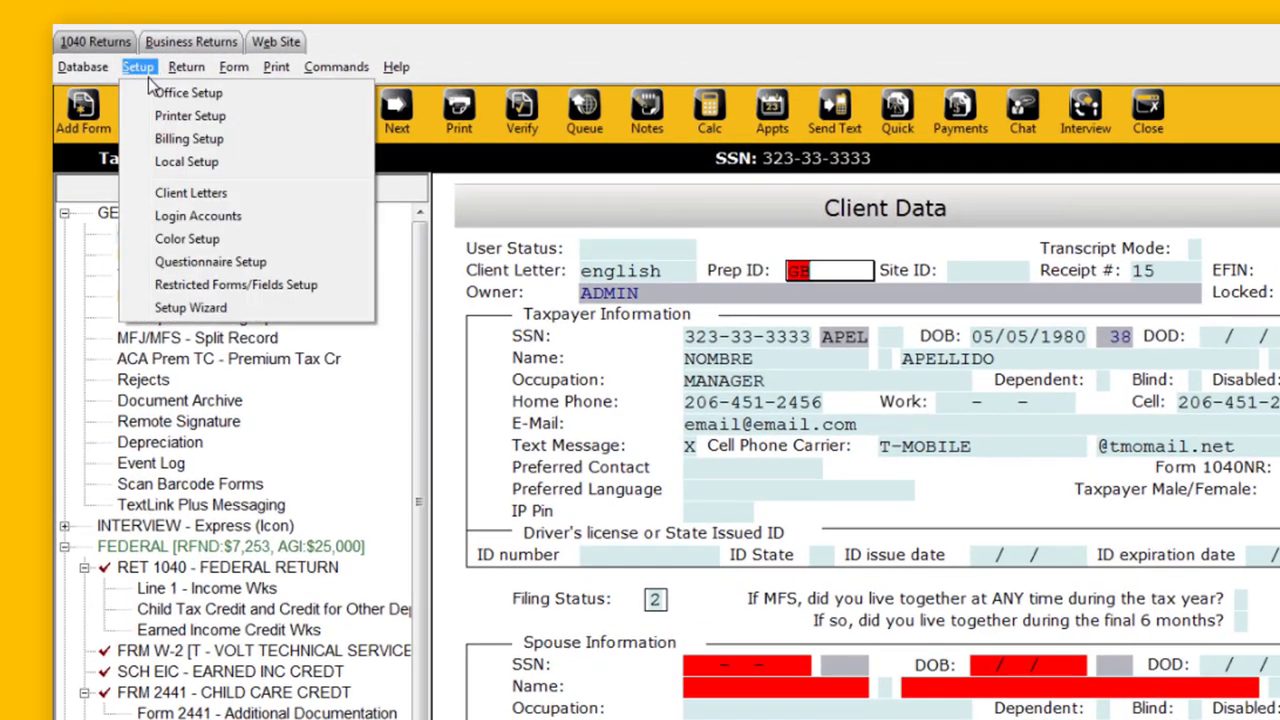
{"action": "left_click", "coordinate": [255, 226]}
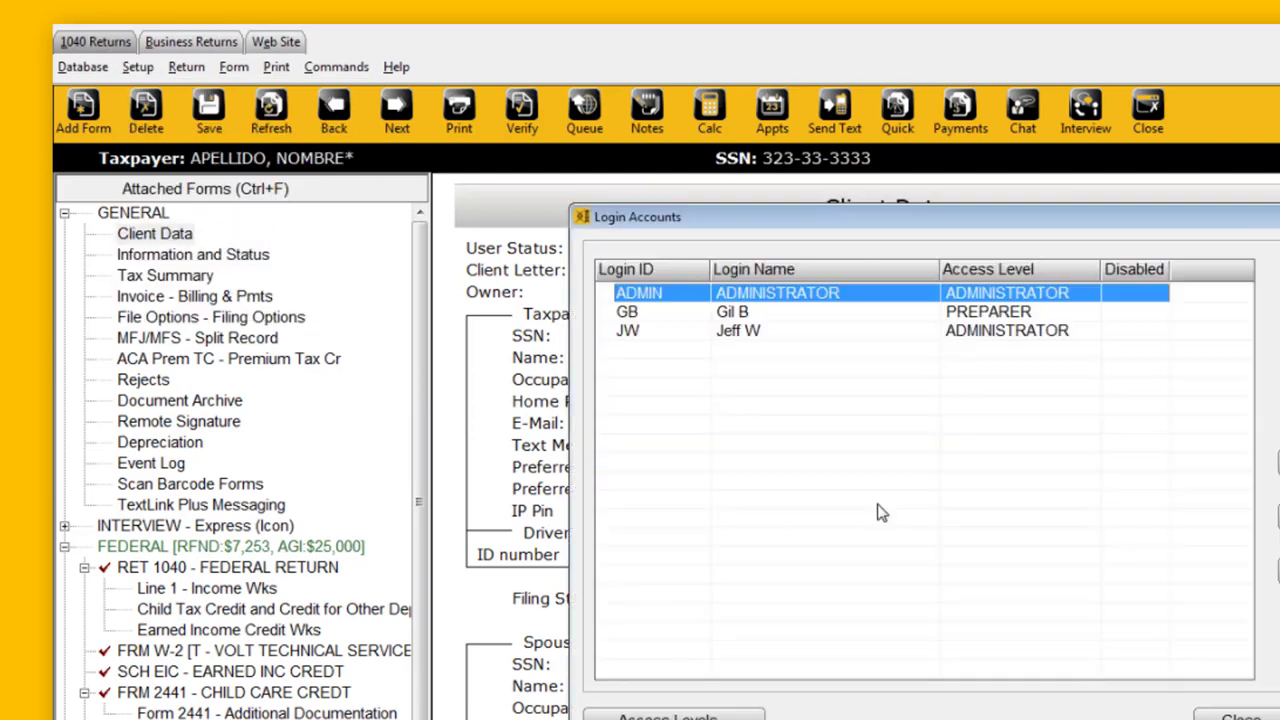
{"action": "left_click", "coordinate": [746, 309]}
{"action": "left_click", "coordinate": [650, 303]}
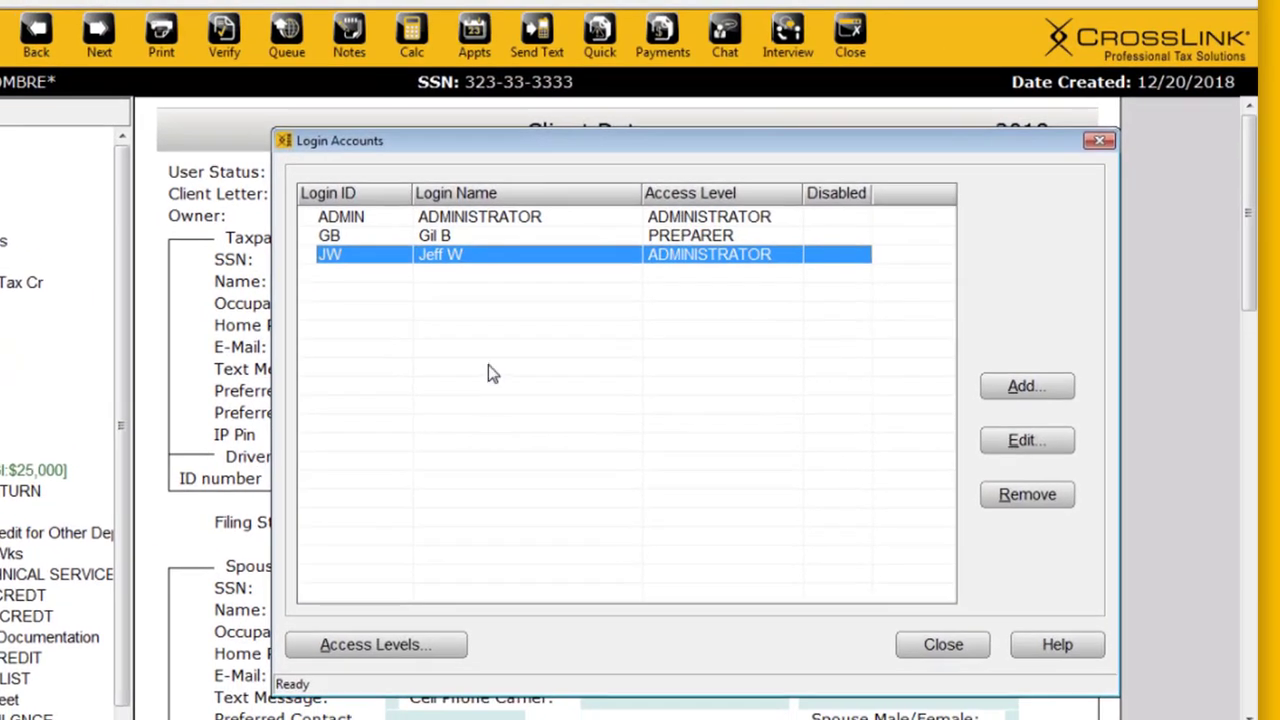
{"action": "left_click", "coordinate": [651, 266]}
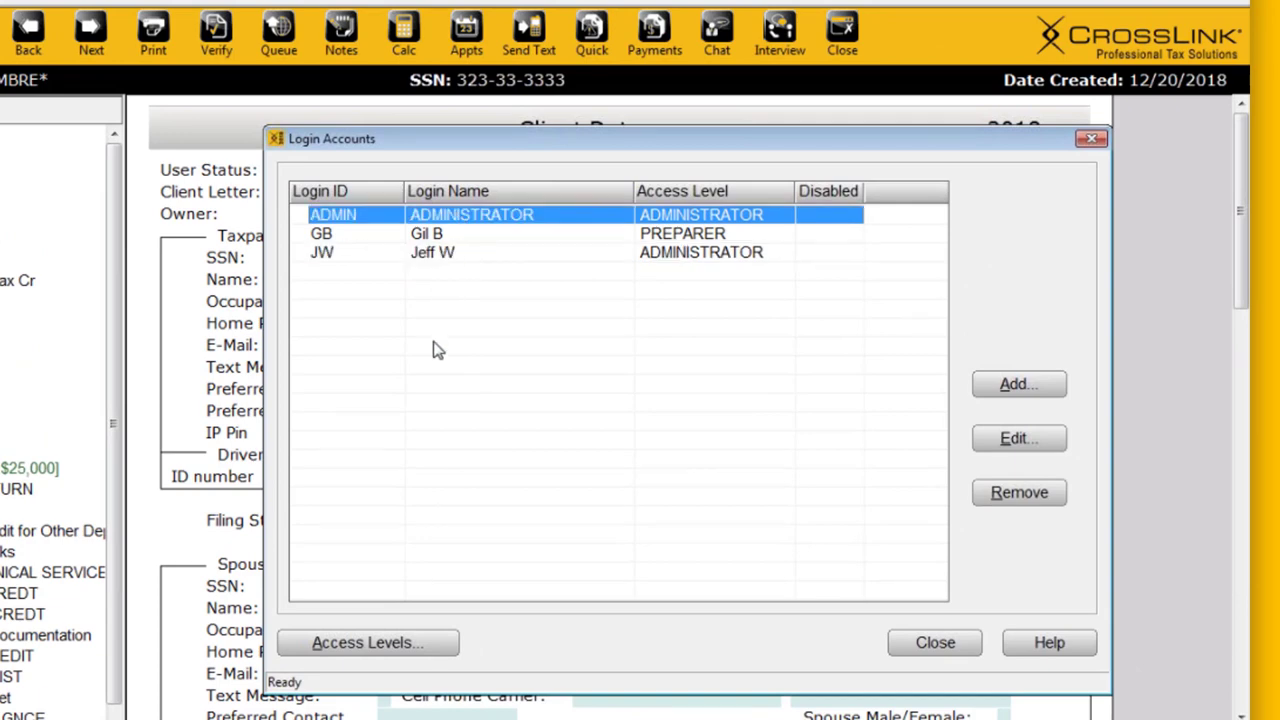
{"action": "double_click", "coordinate": [445, 224]}
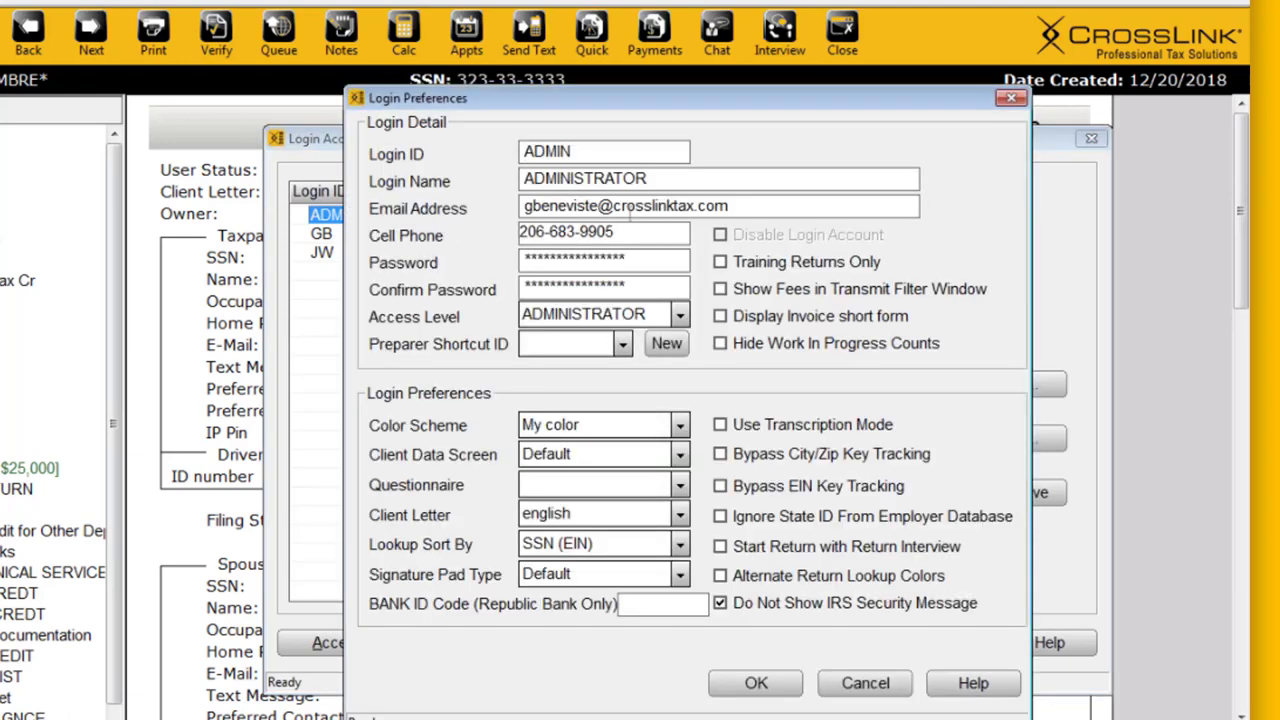
{"action": "double_click", "coordinate": [648, 260]}
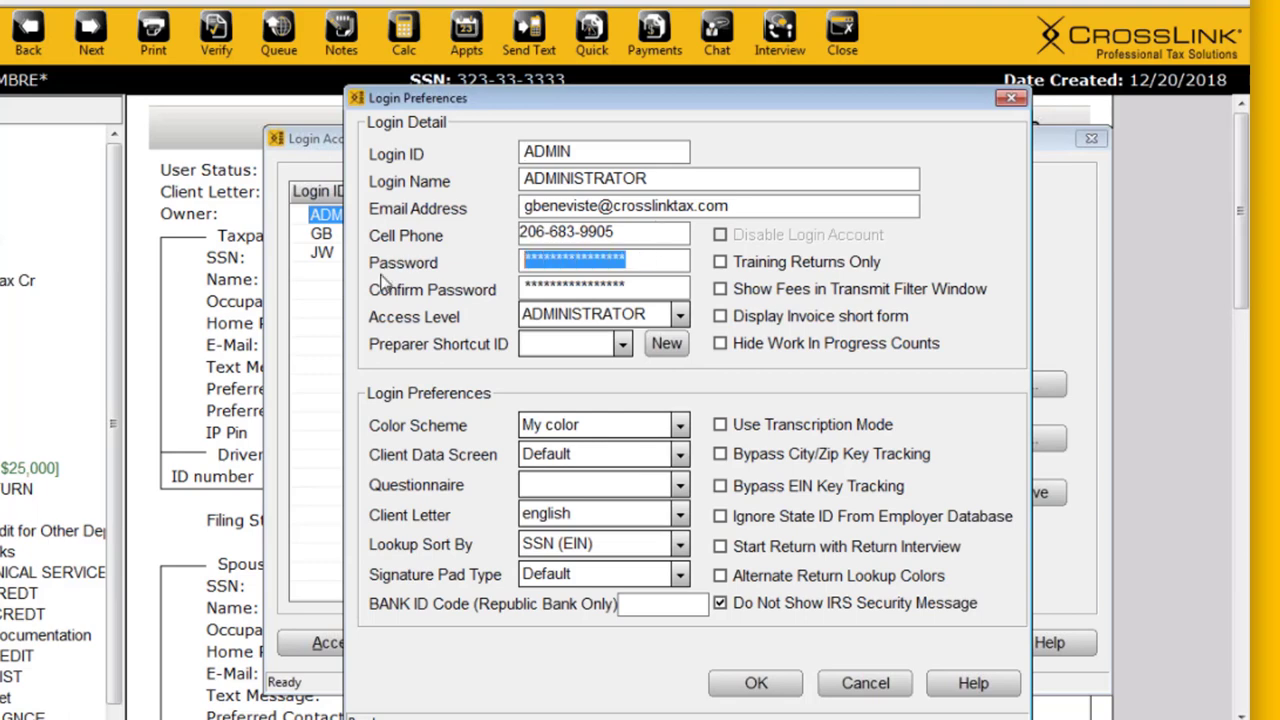
{"action": "left_click", "coordinate": [630, 289]}
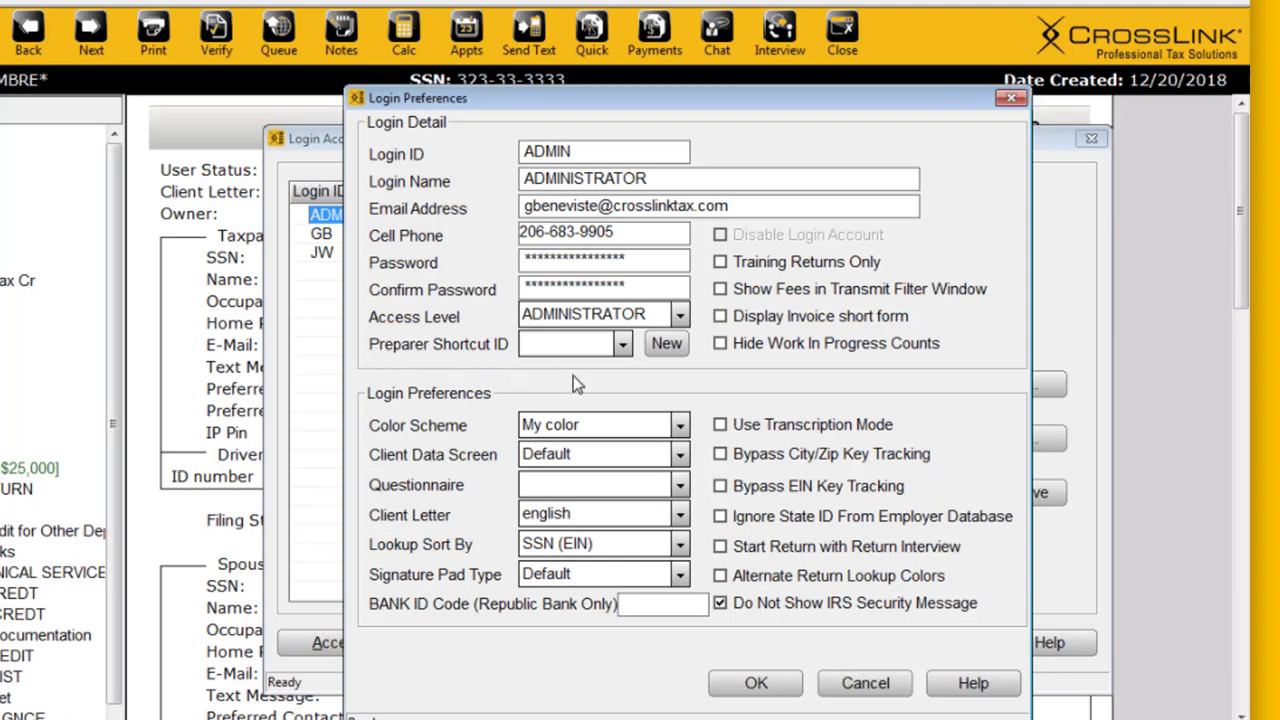
{"action": "left_click", "coordinate": [622, 344]}
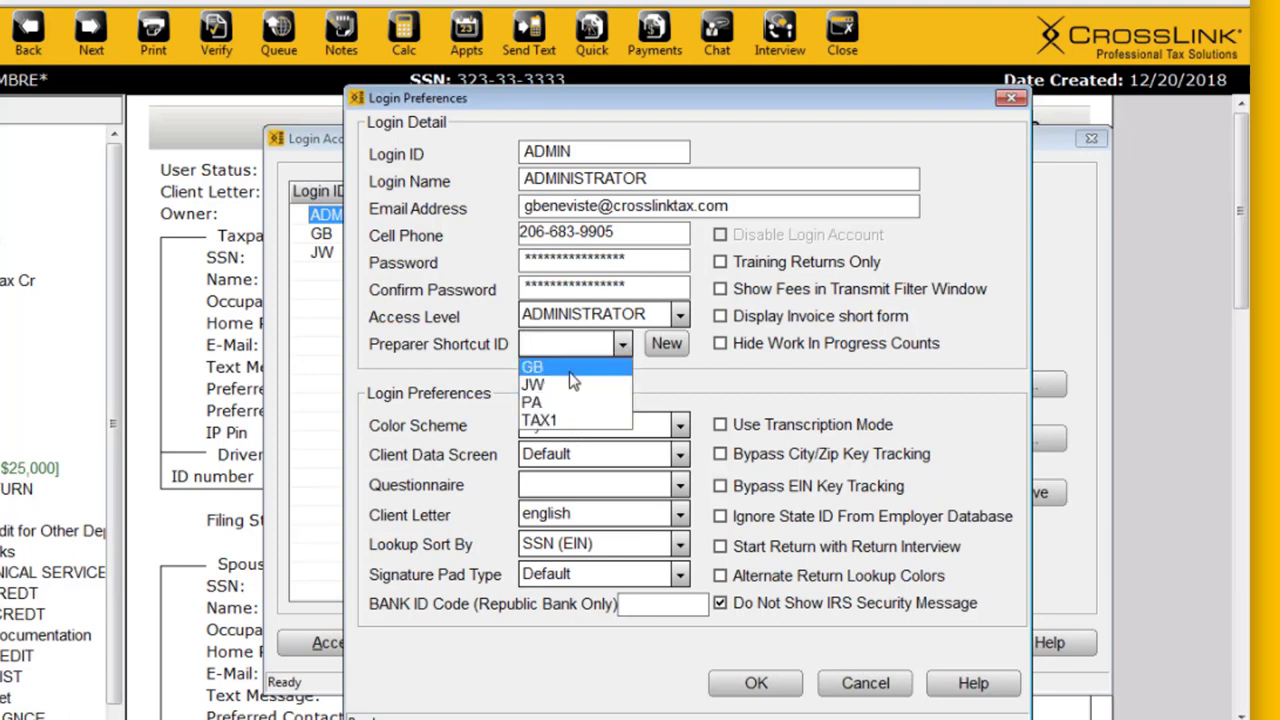
{"action": "left_click", "coordinate": [532, 369]}
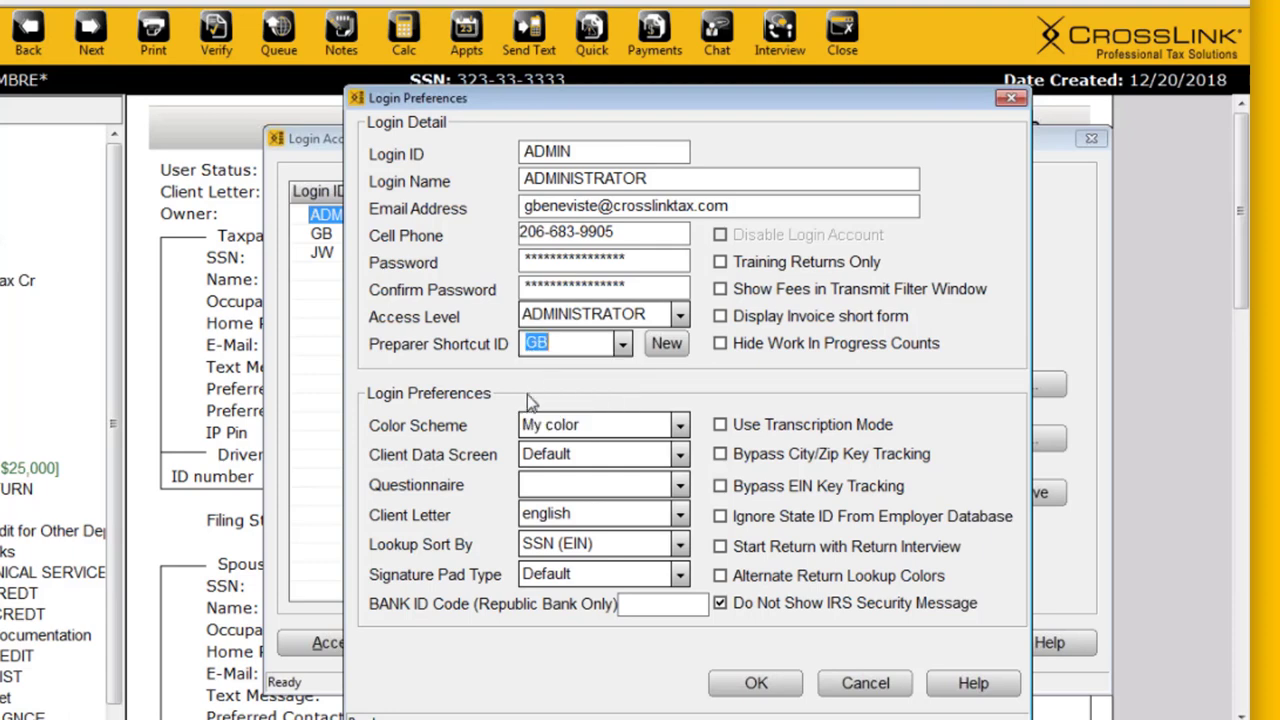
{"action": "left_click", "coordinate": [753, 692]}
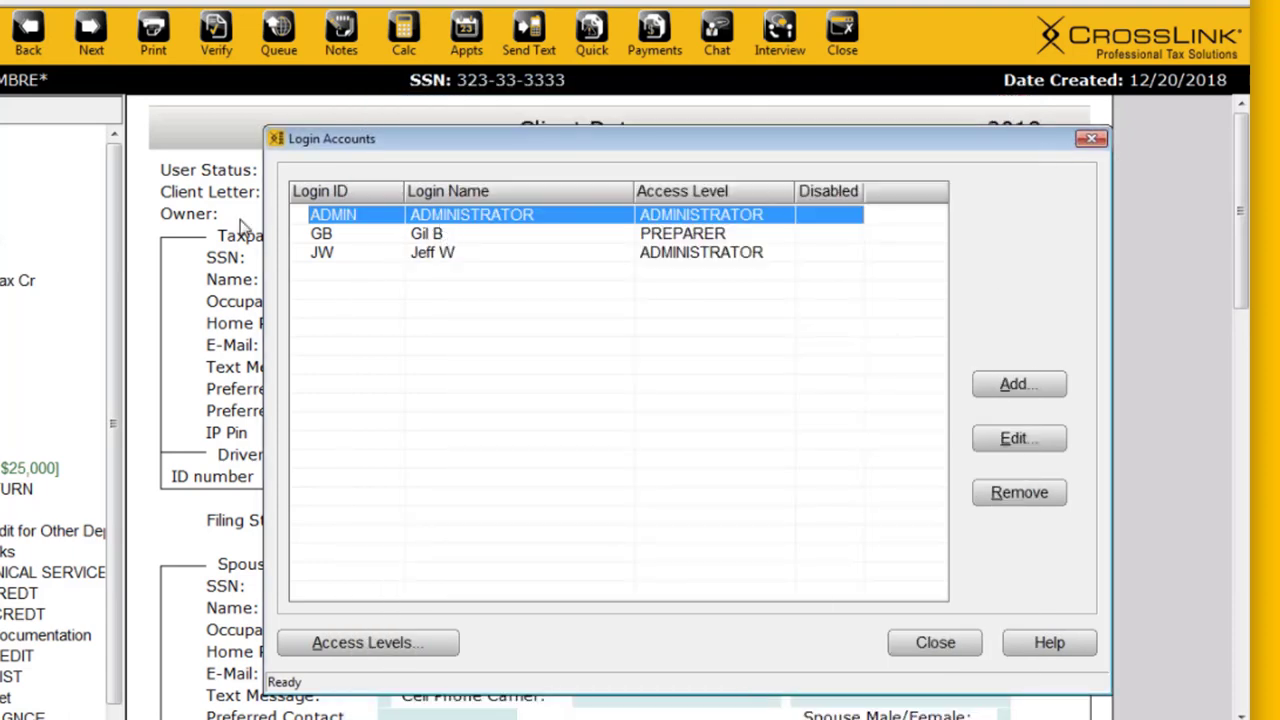
{"action": "left_click", "coordinate": [1099, 144]}
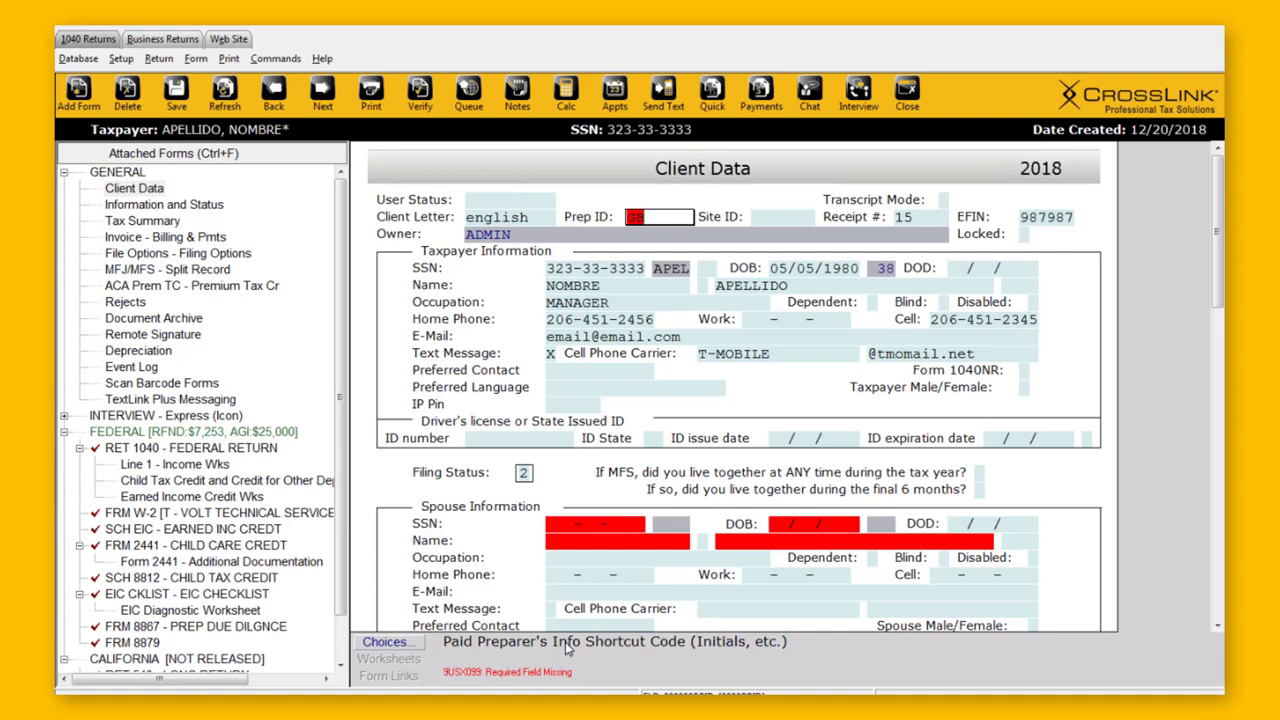
Verify the return and jump to Form 8867 via its FRM 8867 warning row.
{"action": "left_click", "coordinate": [418, 95]}
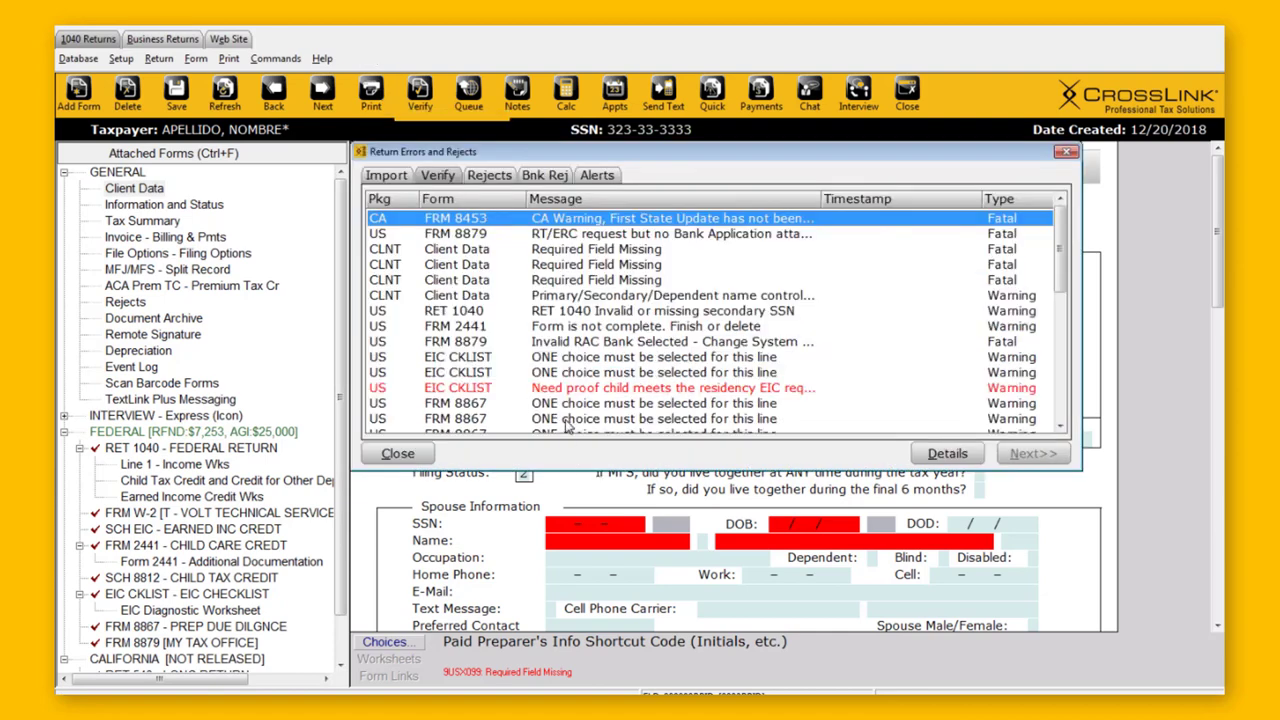
{"action": "scroll", "coordinate": [562, 390], "scroll_direction": "down", "scroll_amount": 1}
{"action": "scroll", "coordinate": [562, 390], "scroll_direction": "down", "scroll_amount": 2}
{"action": "scroll", "coordinate": [562, 390], "scroll_direction": "up", "scroll_amount": 4}
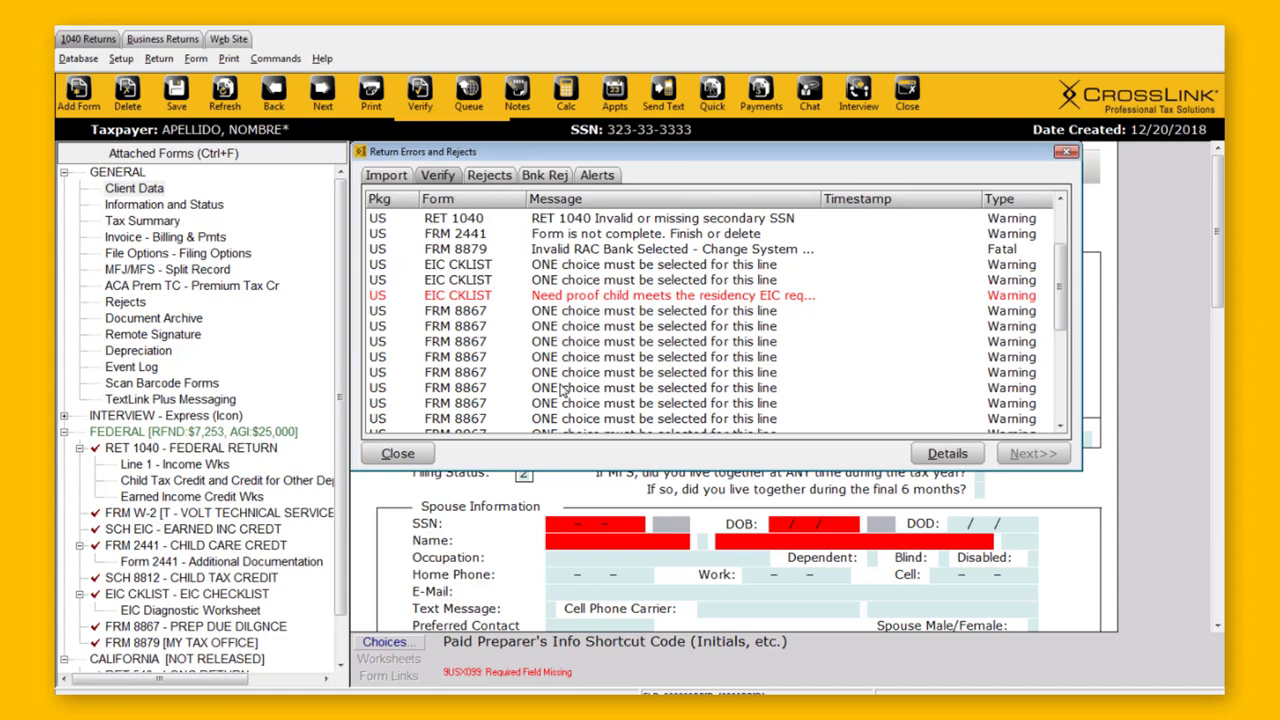
{"action": "left_click", "coordinate": [481, 319]}
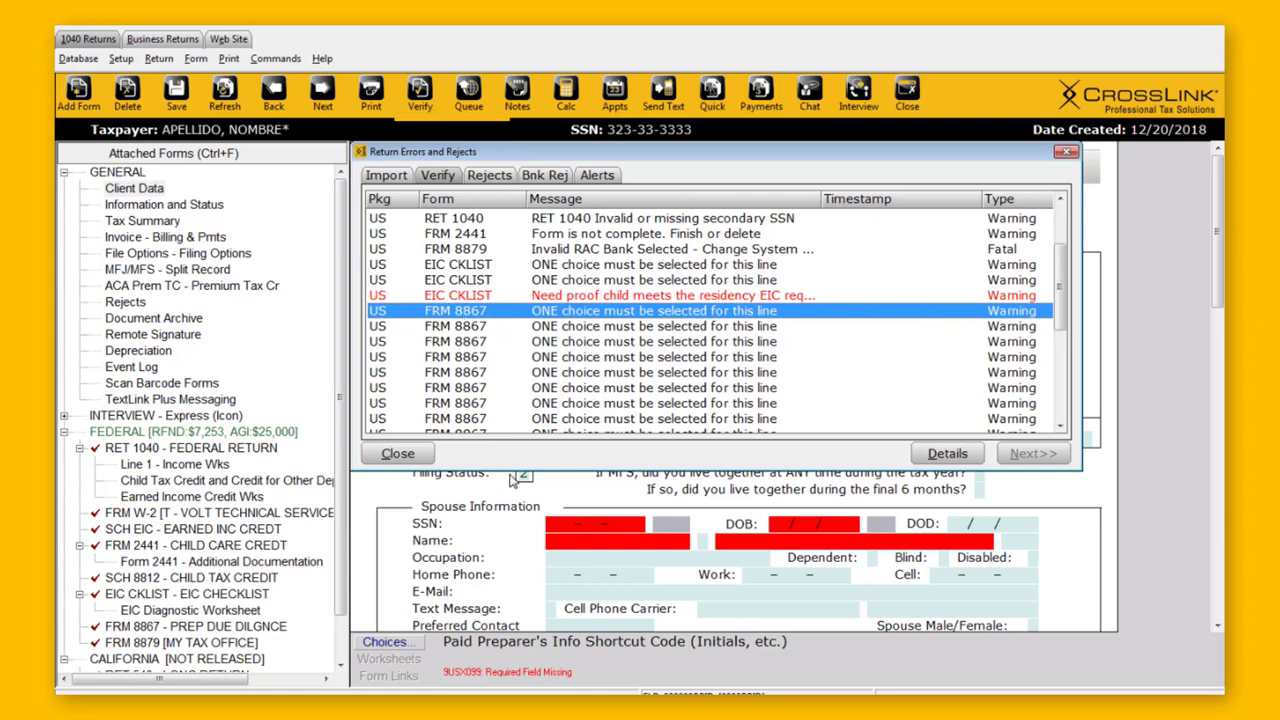
{"action": "double_click", "coordinate": [481, 318]}
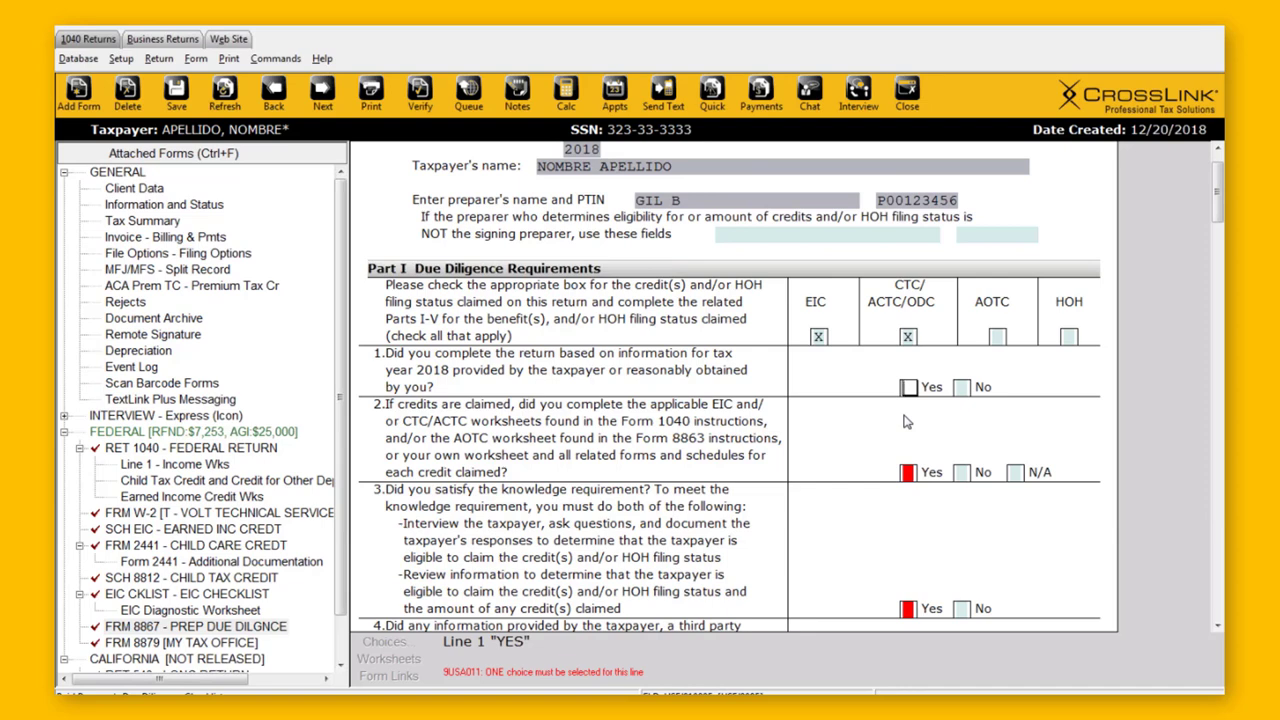
Mark Form 8867 Line 1 Yes, then recheck errors to reach the next unanswered line.
{"action": "type", "text": "X"}
{"action": "key", "text": "F8"}
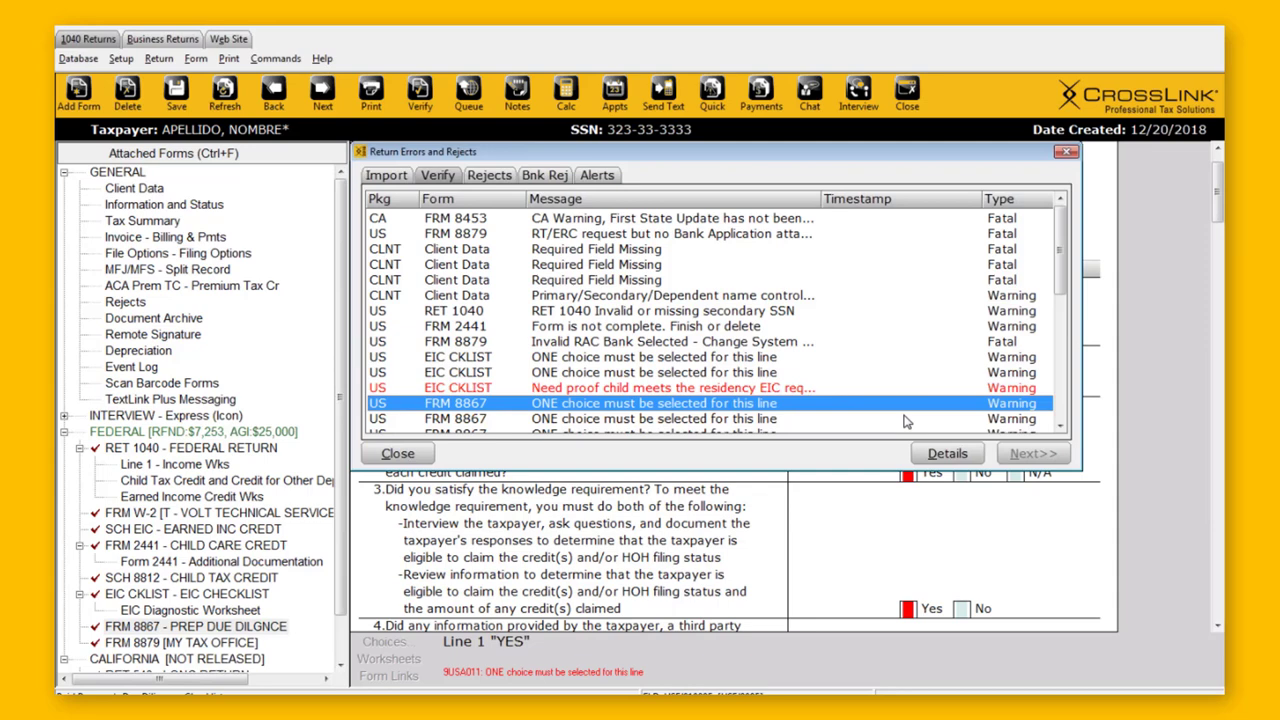
{"action": "double_click", "coordinate": [905, 419]}
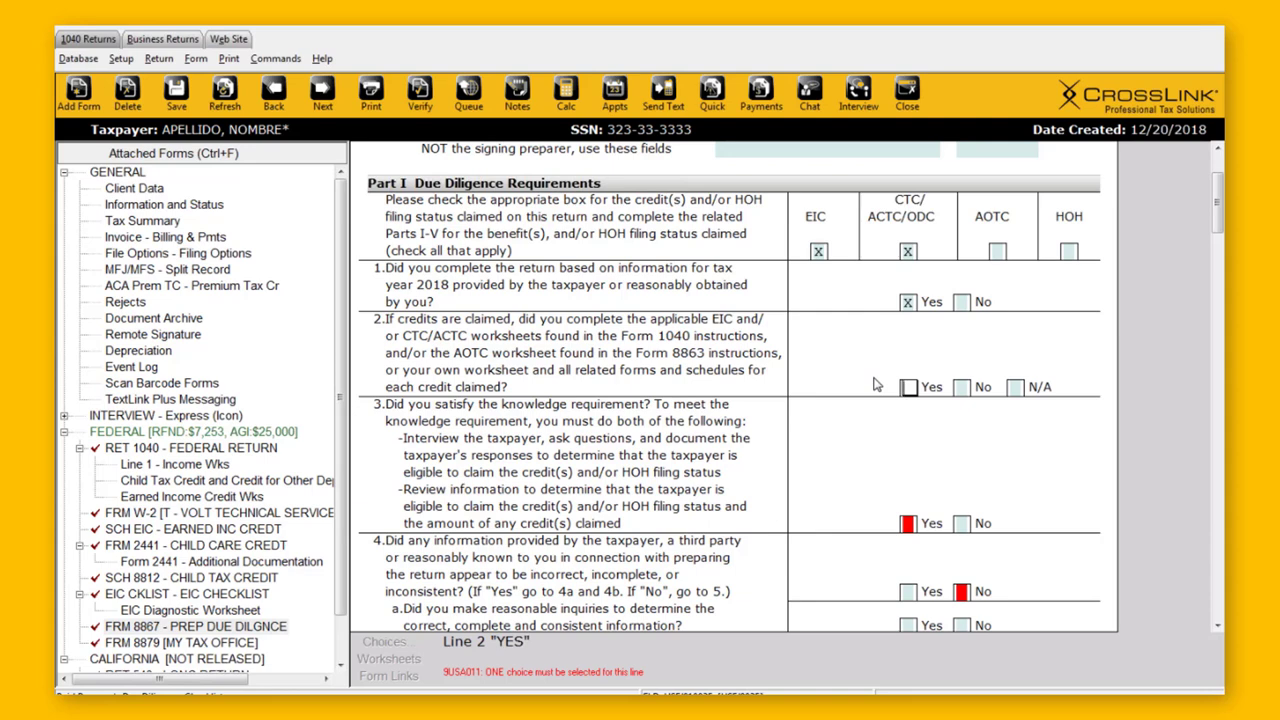
Mark Yes on Form 8867 Lines 2, 3, 5 and 6 and answer Line 7.
{"action": "key", "text": "x"}
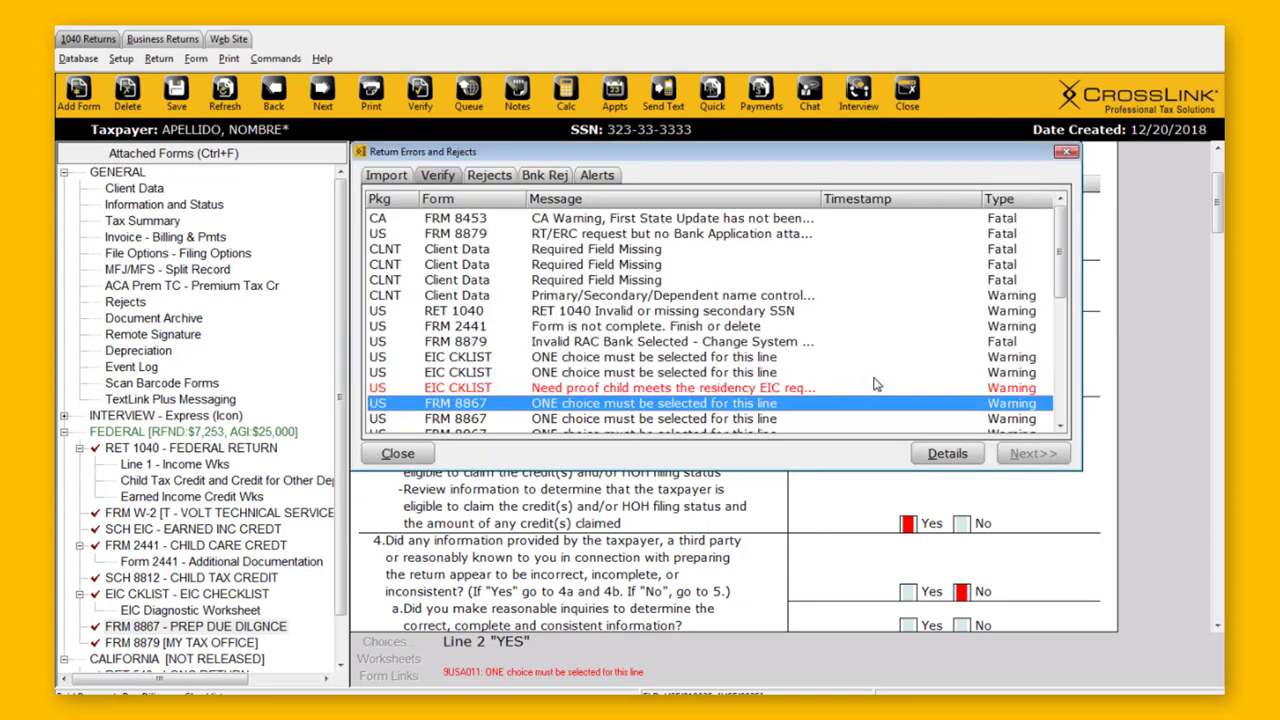
{"action": "key", "text": "Tab"}
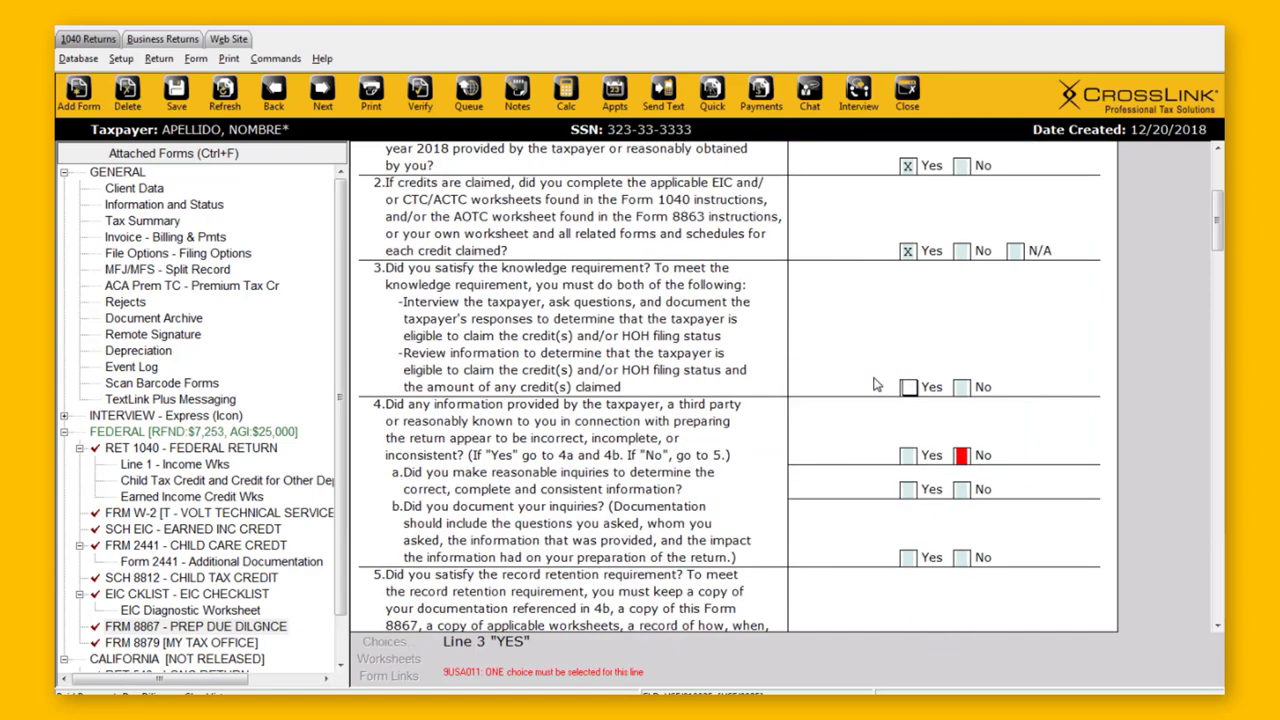
{"action": "key", "text": "x"}
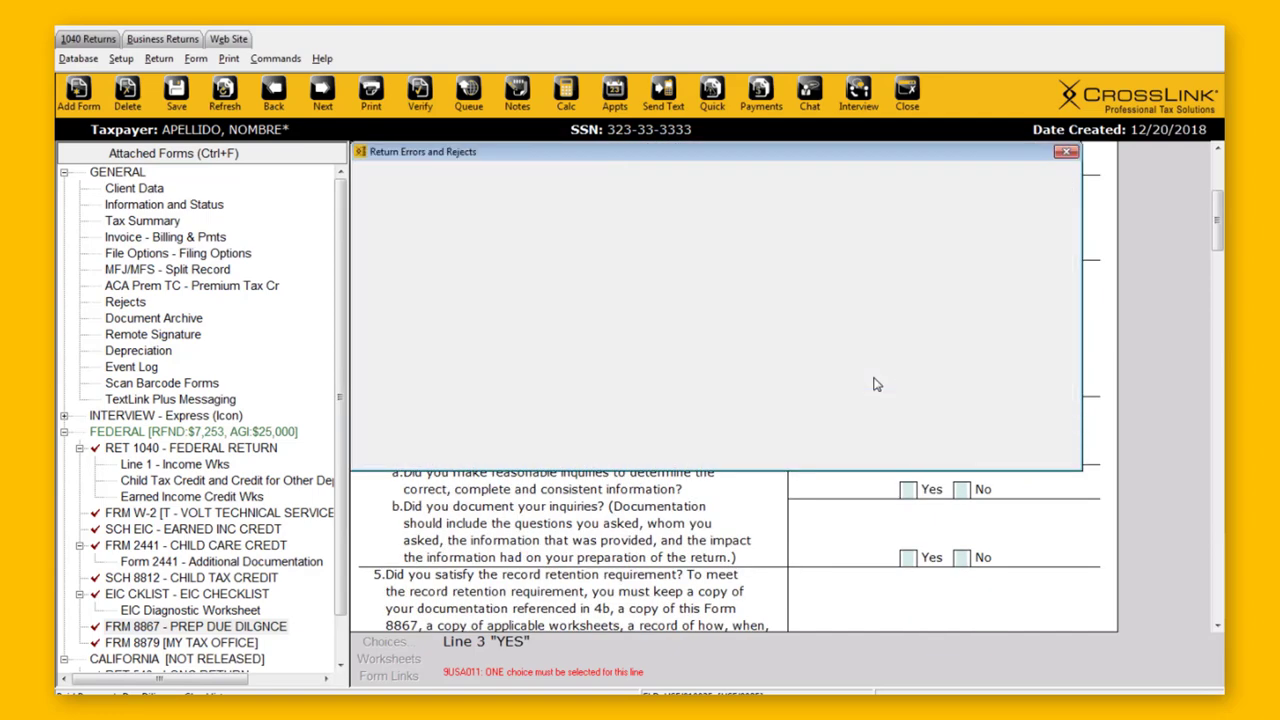
{"action": "key", "text": "Tab"}
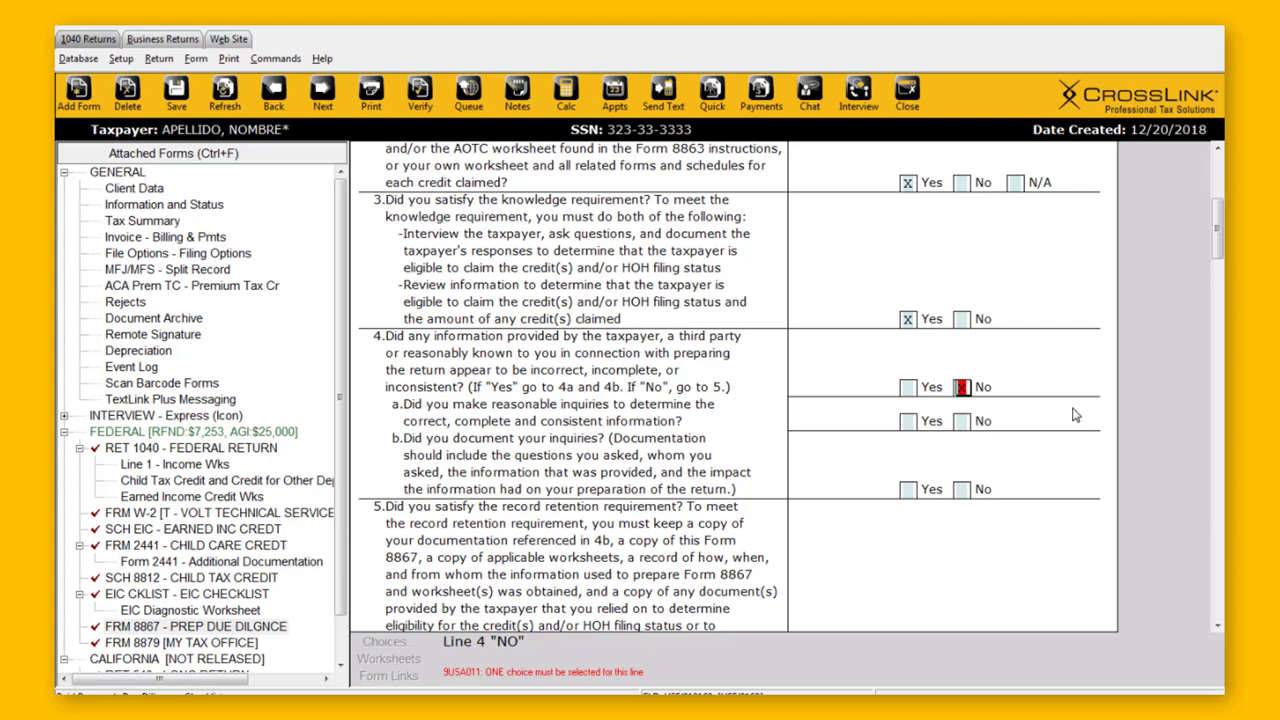
{"action": "key", "text": "x"}
{"action": "key", "text": "Tab"}
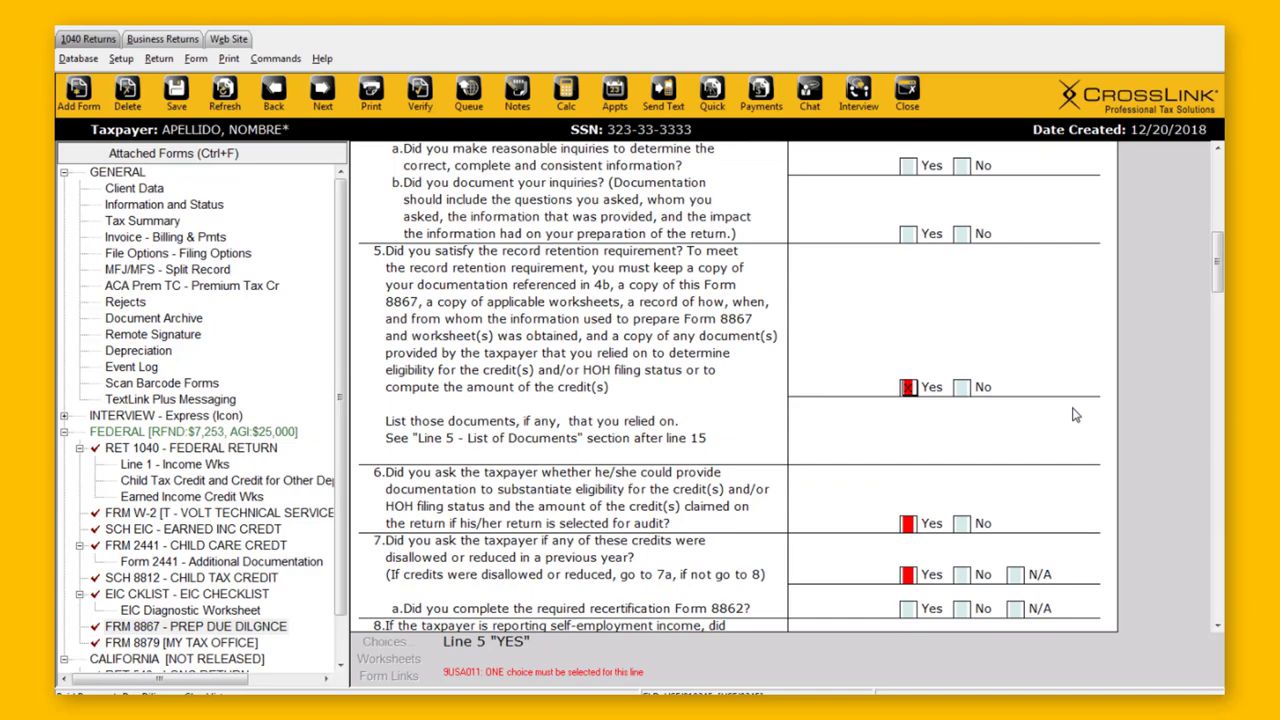
{"action": "key", "text": "x"}
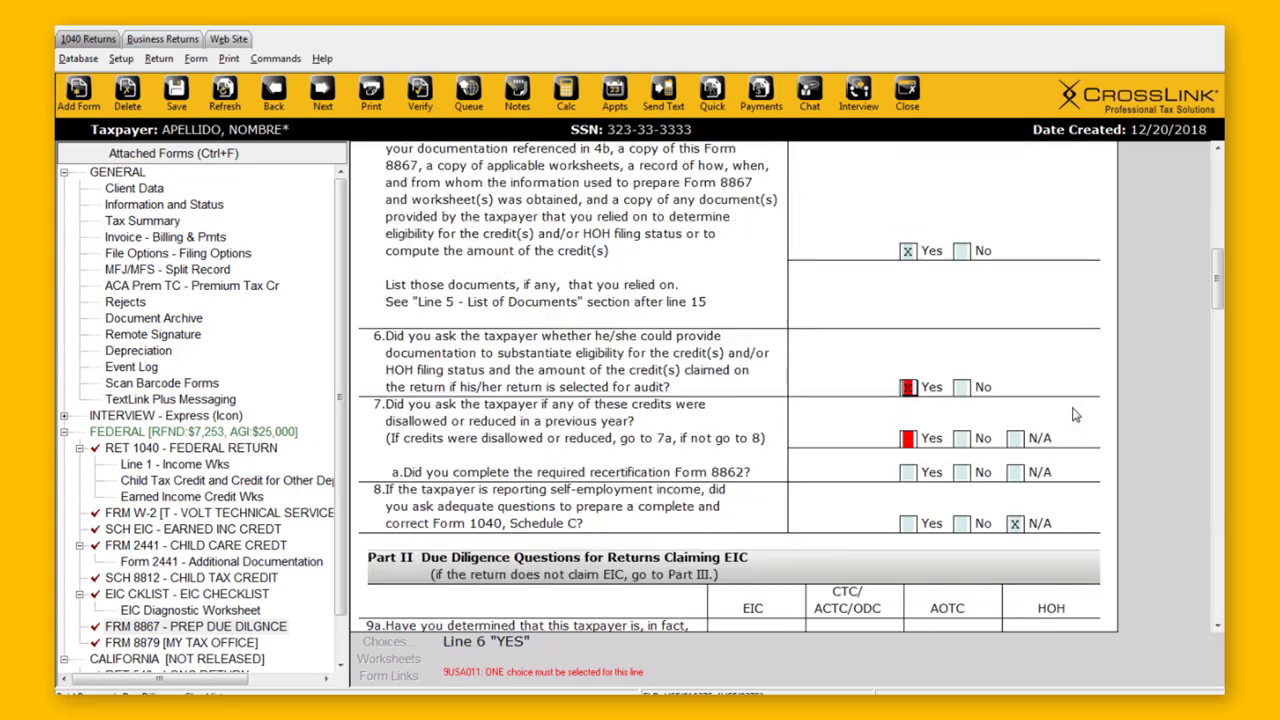
{"action": "key", "text": "x"}
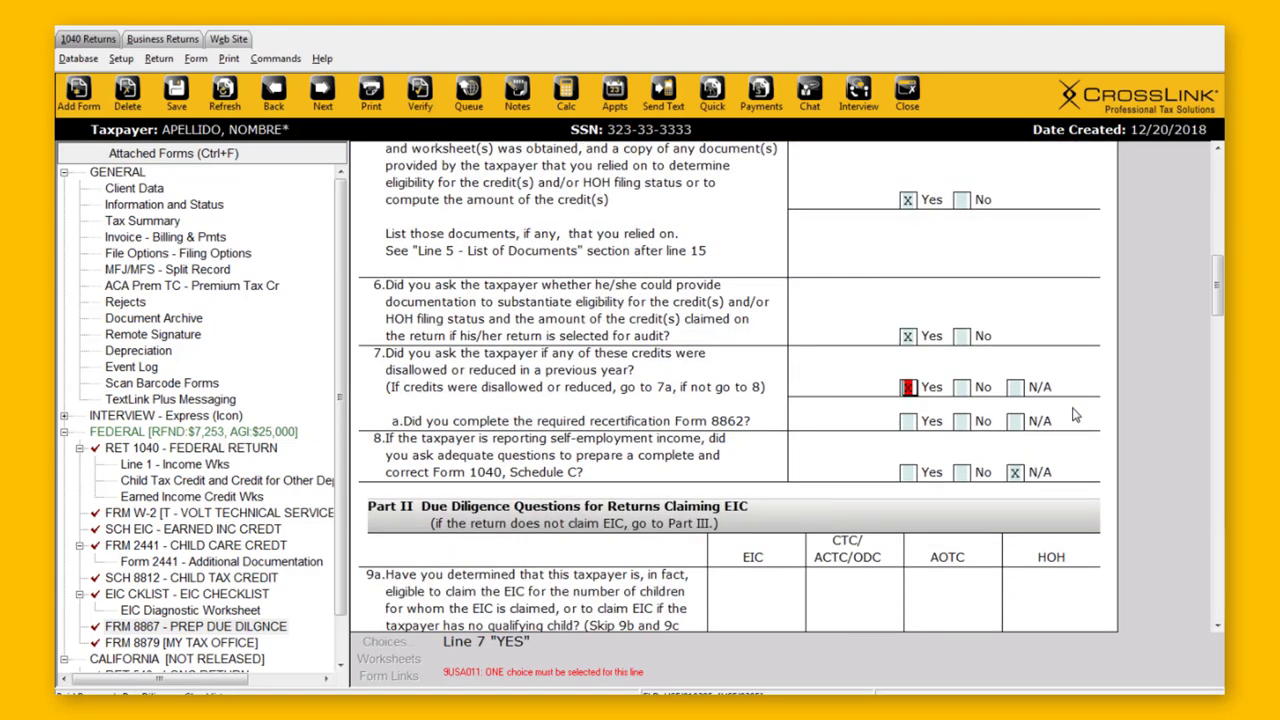
{"action": "key", "text": "x"}
{"action": "key", "text": "x"}
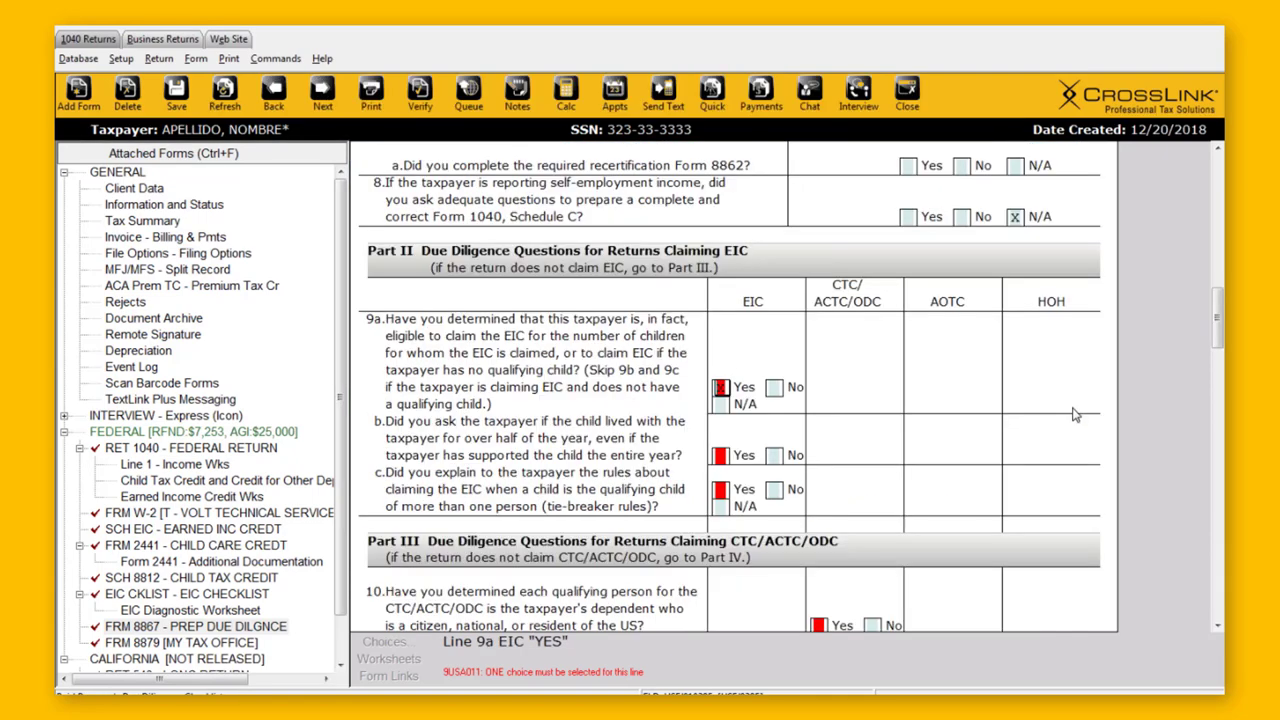
Mark Yes on Form 8867 Lines 9a, 9b, 9c and 11.
{"action": "key", "text": "x"}
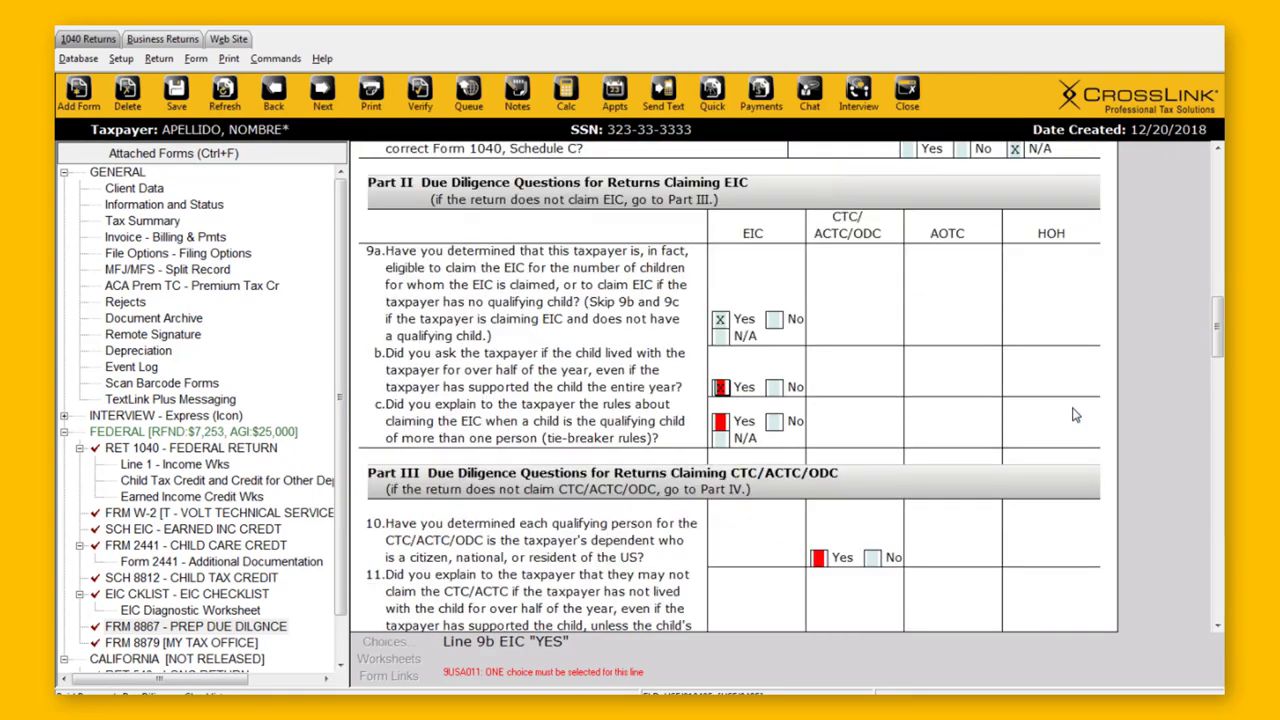
{"action": "key", "text": "x"}
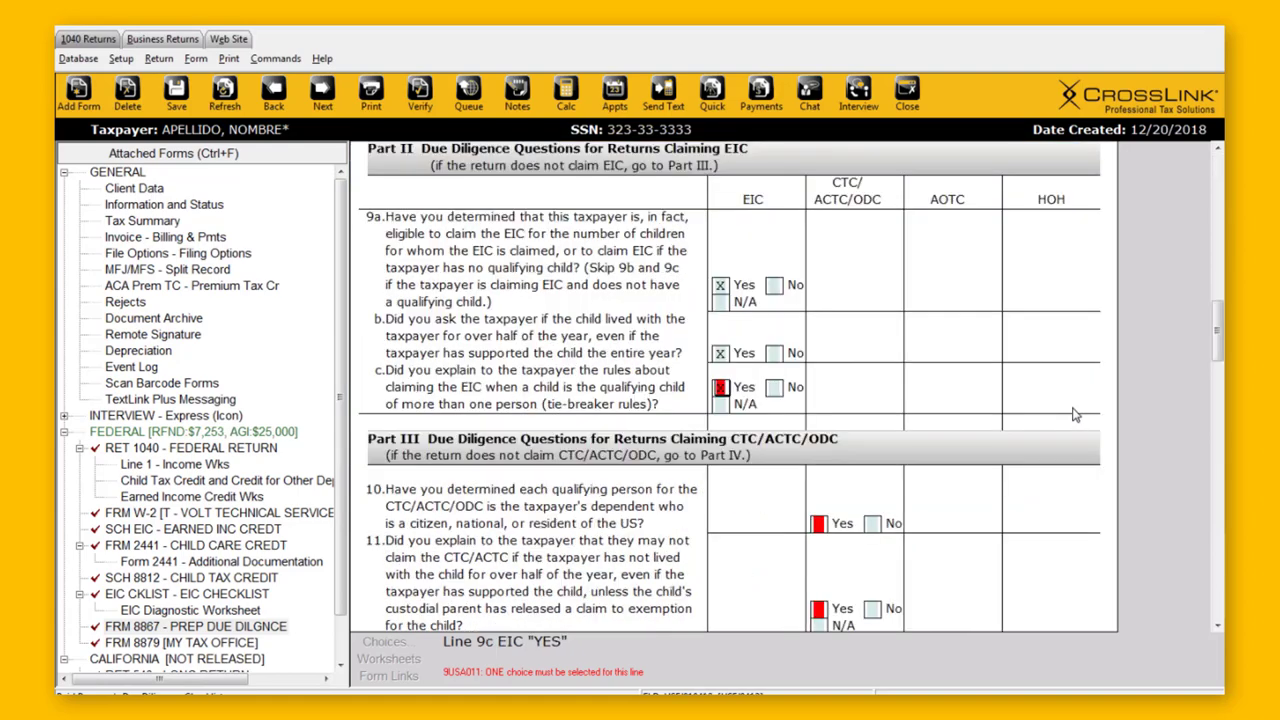
{"action": "key", "text": "x"}
{"action": "key", "text": "x"}
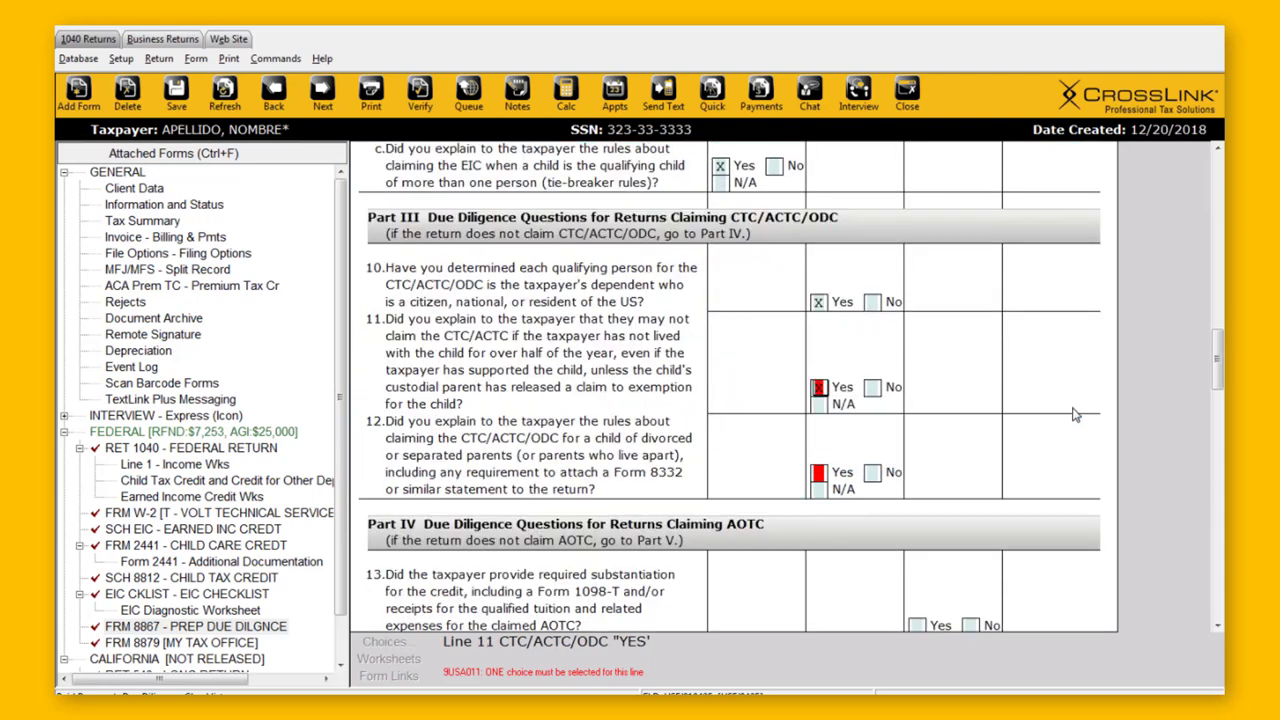
{"action": "key", "text": "x"}
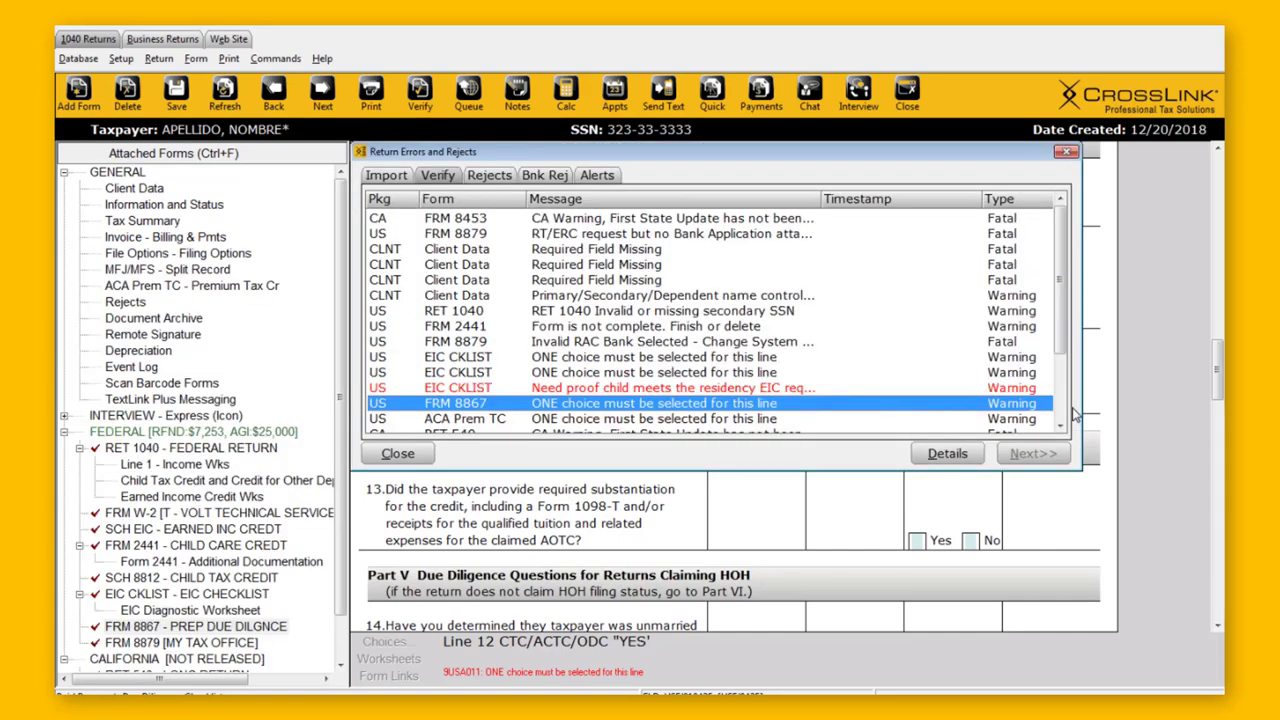
{"action": "key", "text": "Return"}
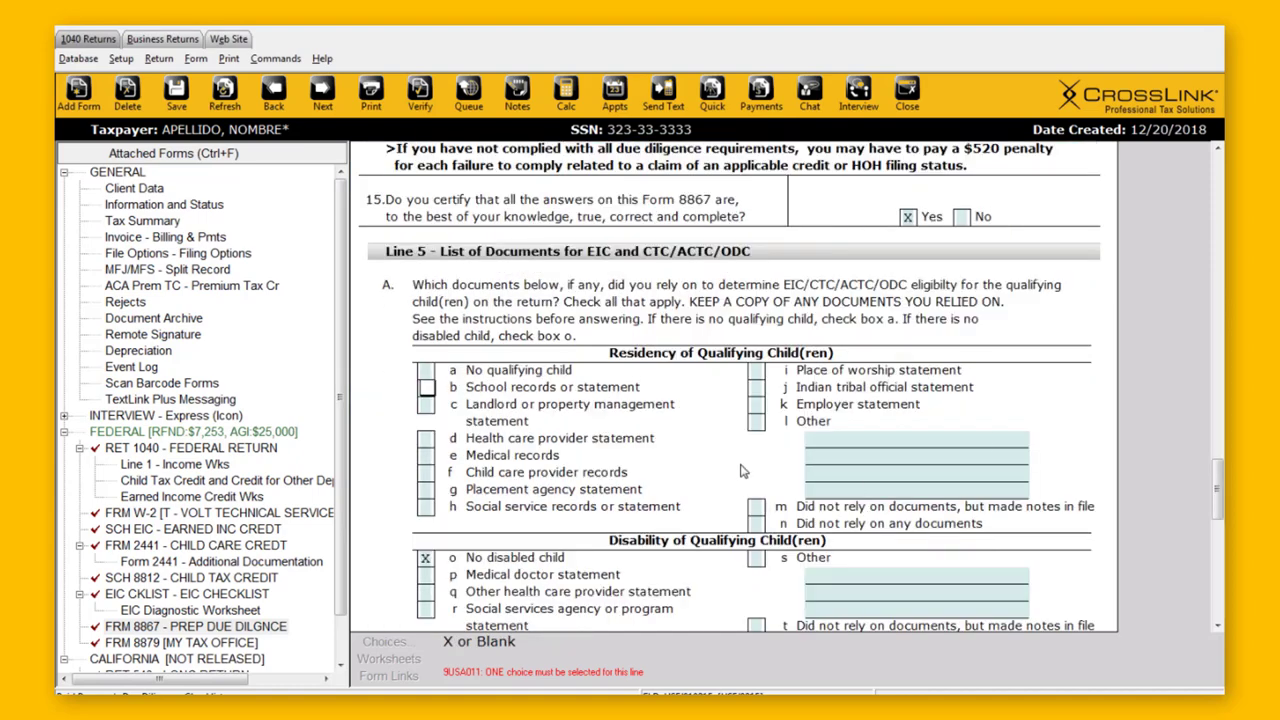
Re-verify the return and close the Return Errors and Rejects list.
{"action": "scroll", "coordinate": [741, 470], "scroll_direction": "down", "scroll_amount": 3}
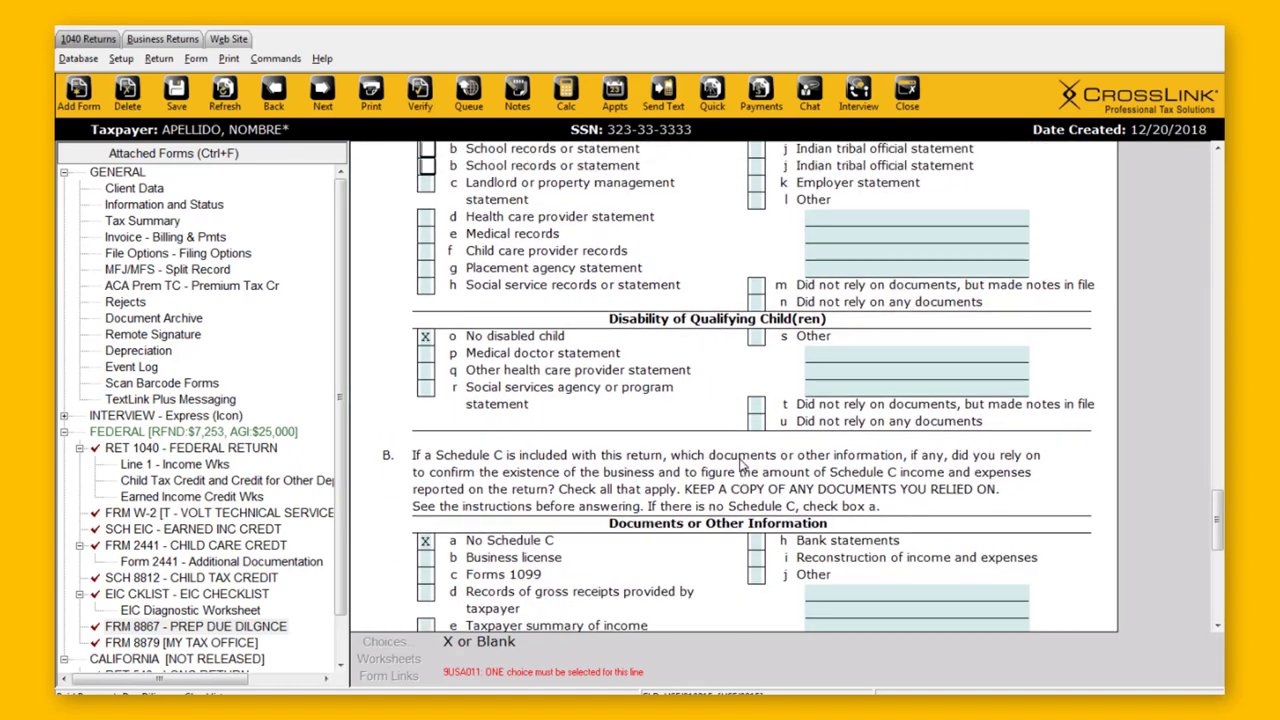
{"action": "scroll", "coordinate": [741, 462], "scroll_direction": "up", "scroll_amount": 10}
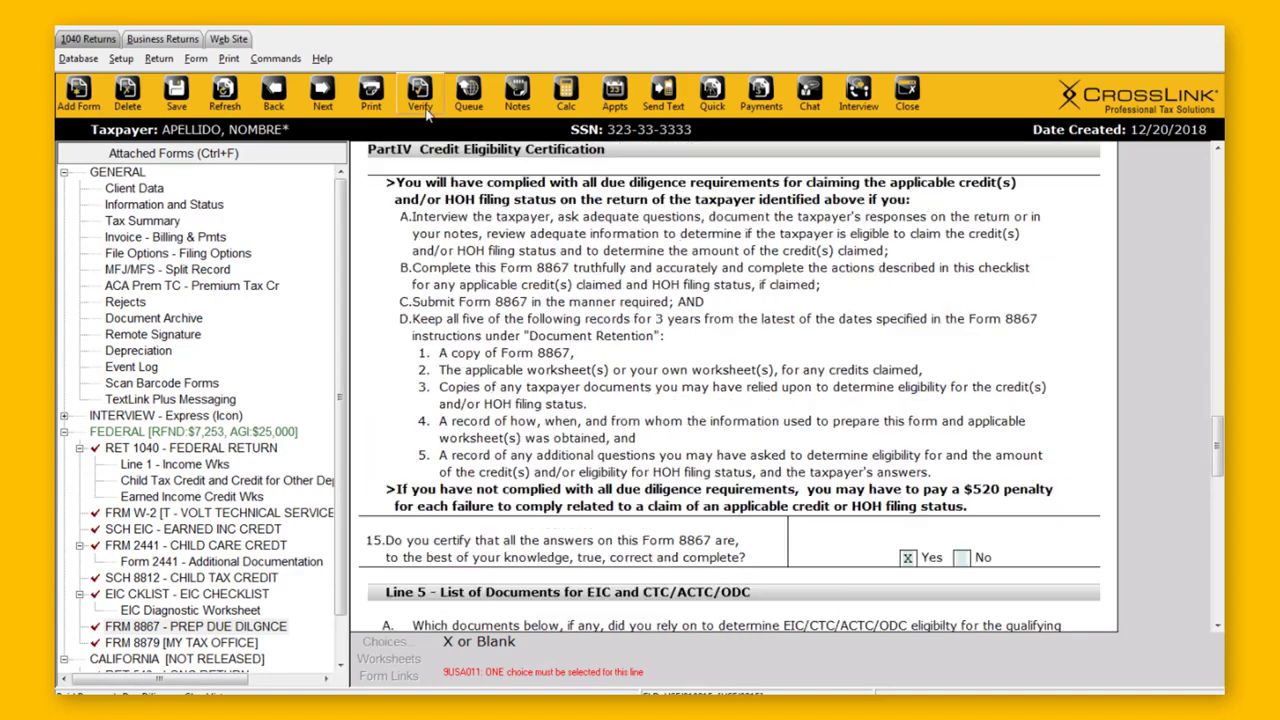
{"action": "left_click", "coordinate": [427, 112]}
{"action": "scroll", "coordinate": [598, 327], "scroll_direction": "down", "scroll_amount": 4}
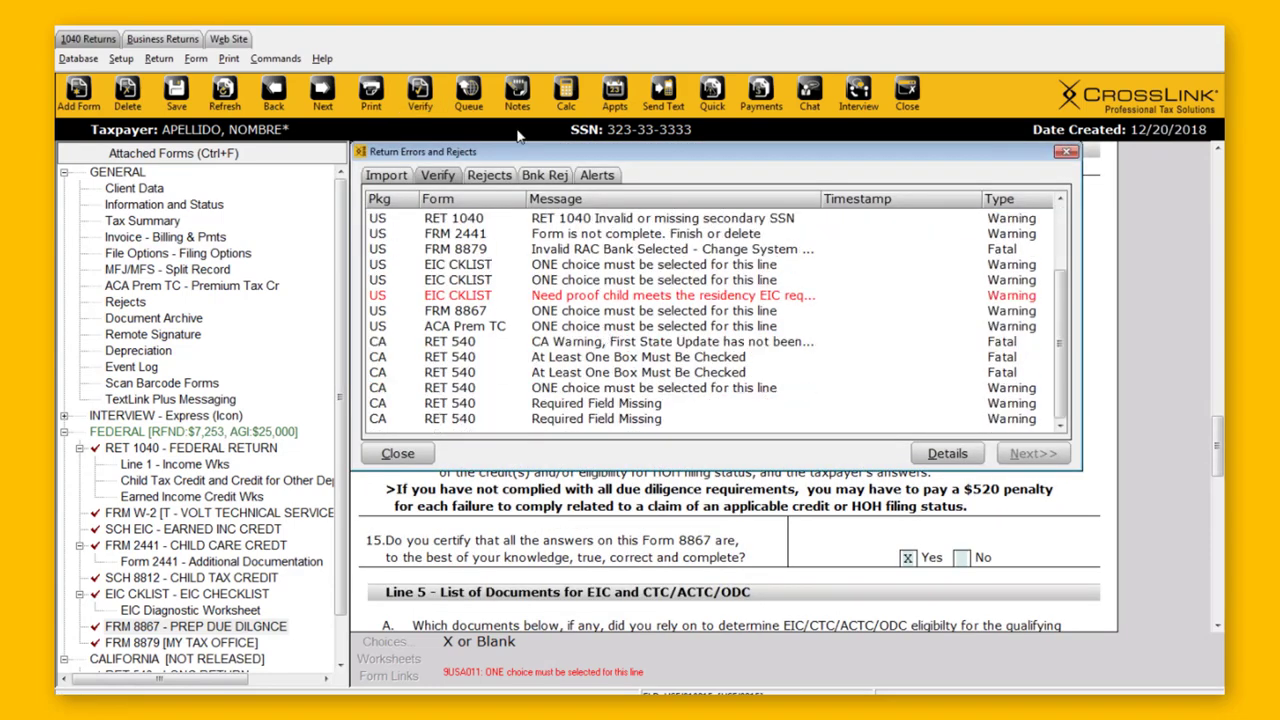
{"action": "scroll", "coordinate": [554, 415], "scroll_direction": "up", "scroll_amount": 3}
{"action": "left_click", "coordinate": [1062, 151]}
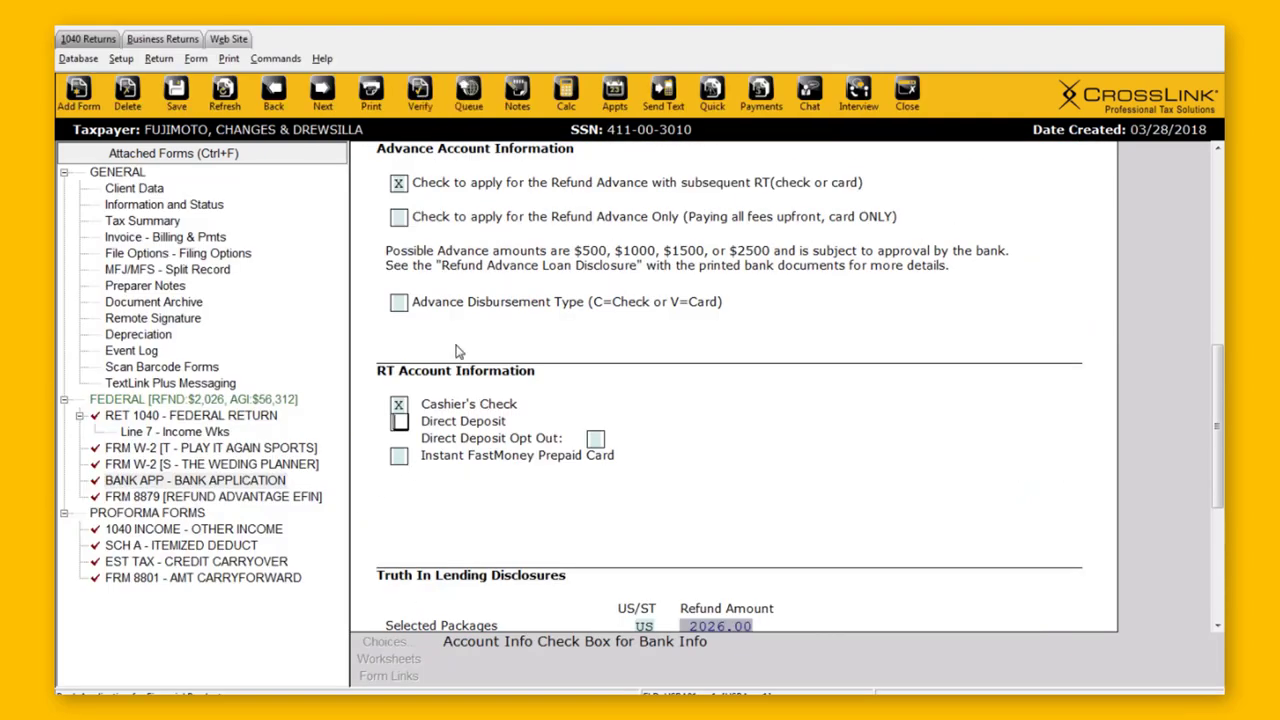
{"action": "scroll", "coordinate": [455, 350], "scroll_direction": "up", "scroll_amount": 2}
{"action": "scroll", "coordinate": [455, 350], "scroll_direction": "up", "scroll_amount": 8}
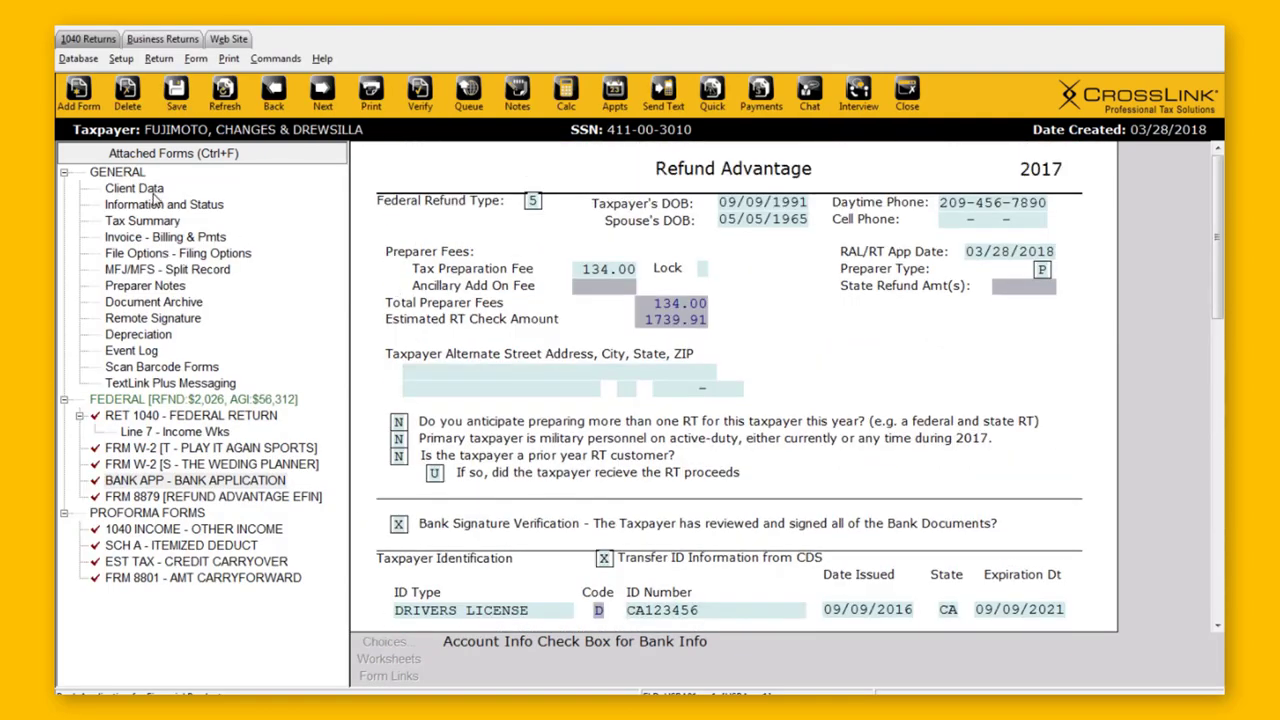
Set the refund type to 1, removing the bank application from the return.
{"action": "left_click", "coordinate": [154, 195]}
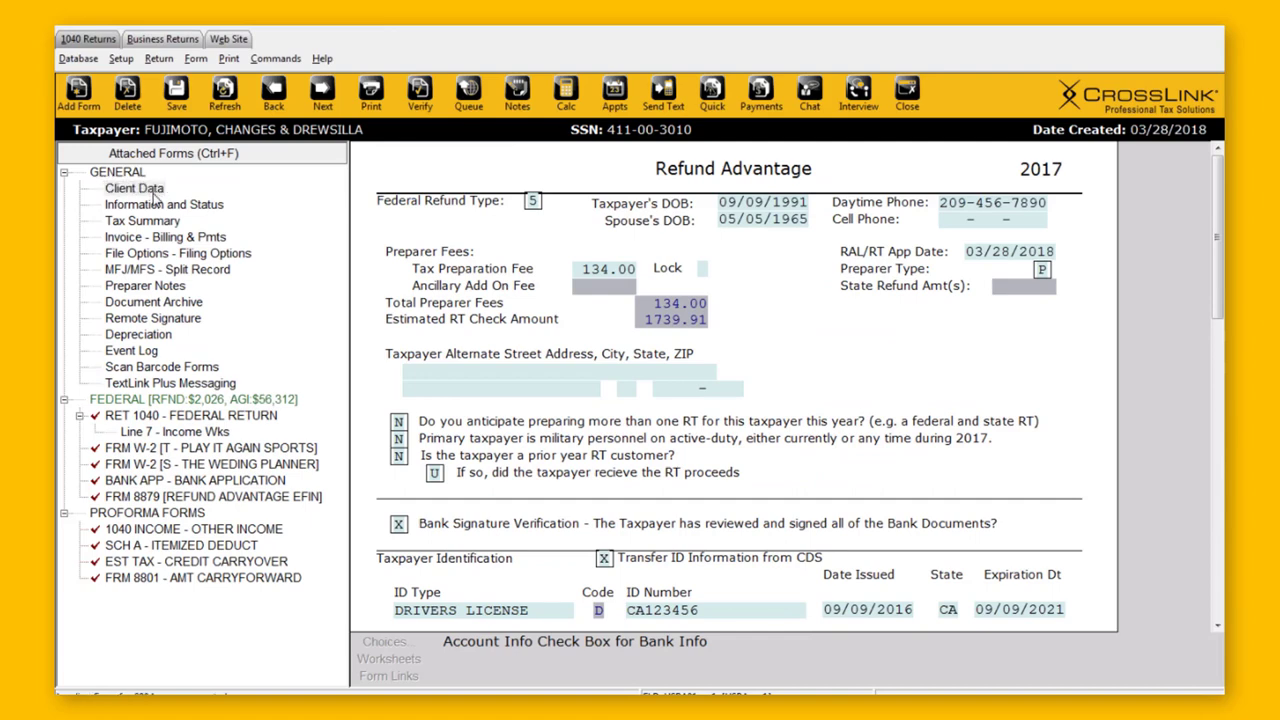
{"action": "left_click", "coordinate": [163, 496]}
{"action": "left_click", "coordinate": [483, 202]}
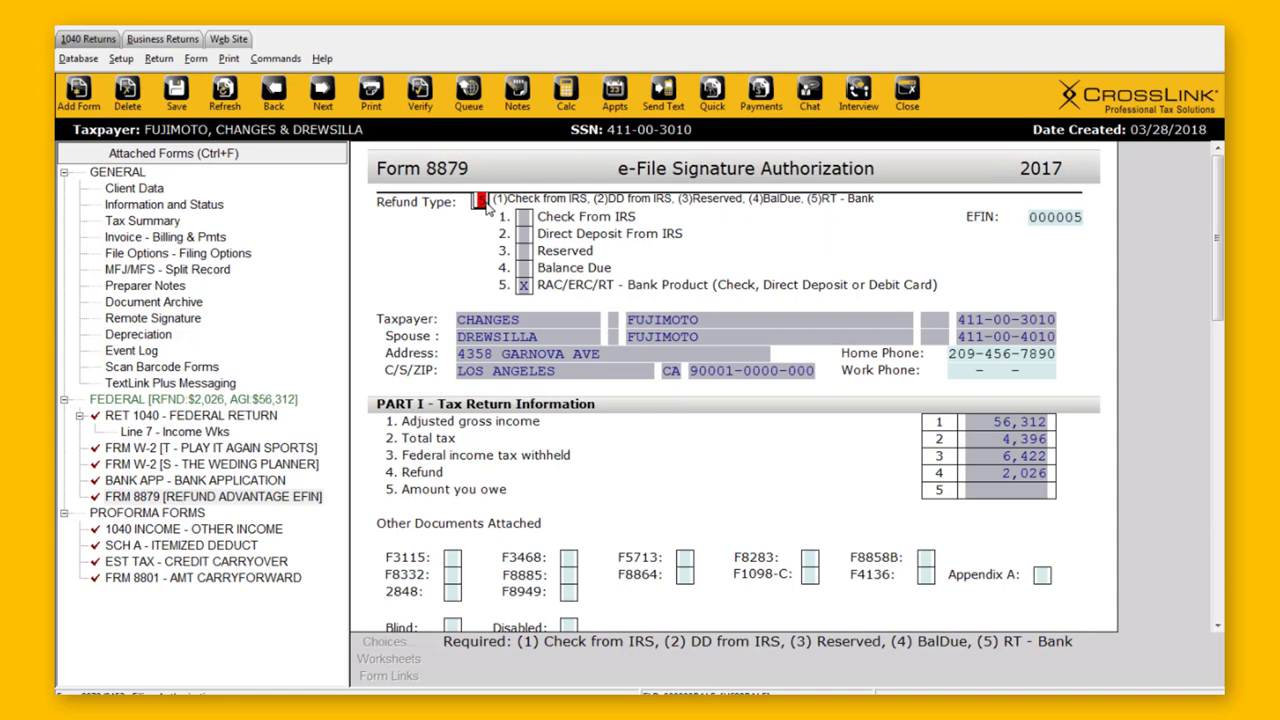
{"action": "type", "text": "1"}
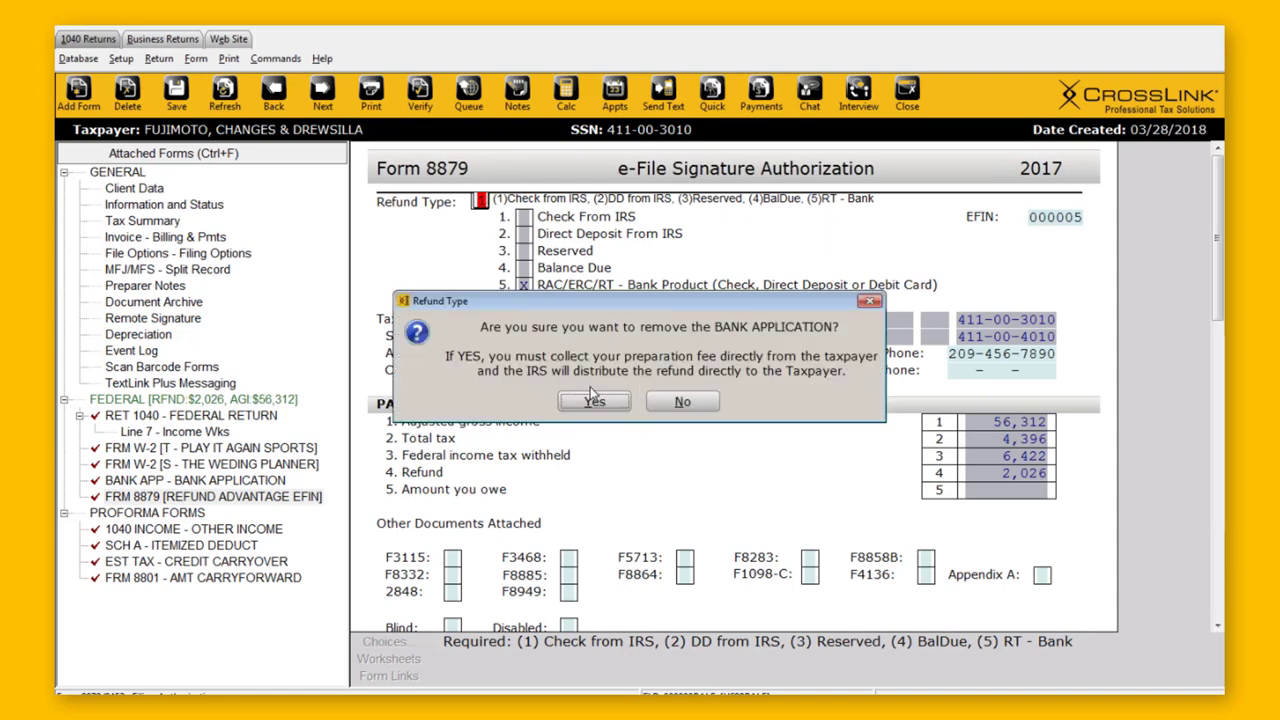
{"action": "key", "text": "Return"}
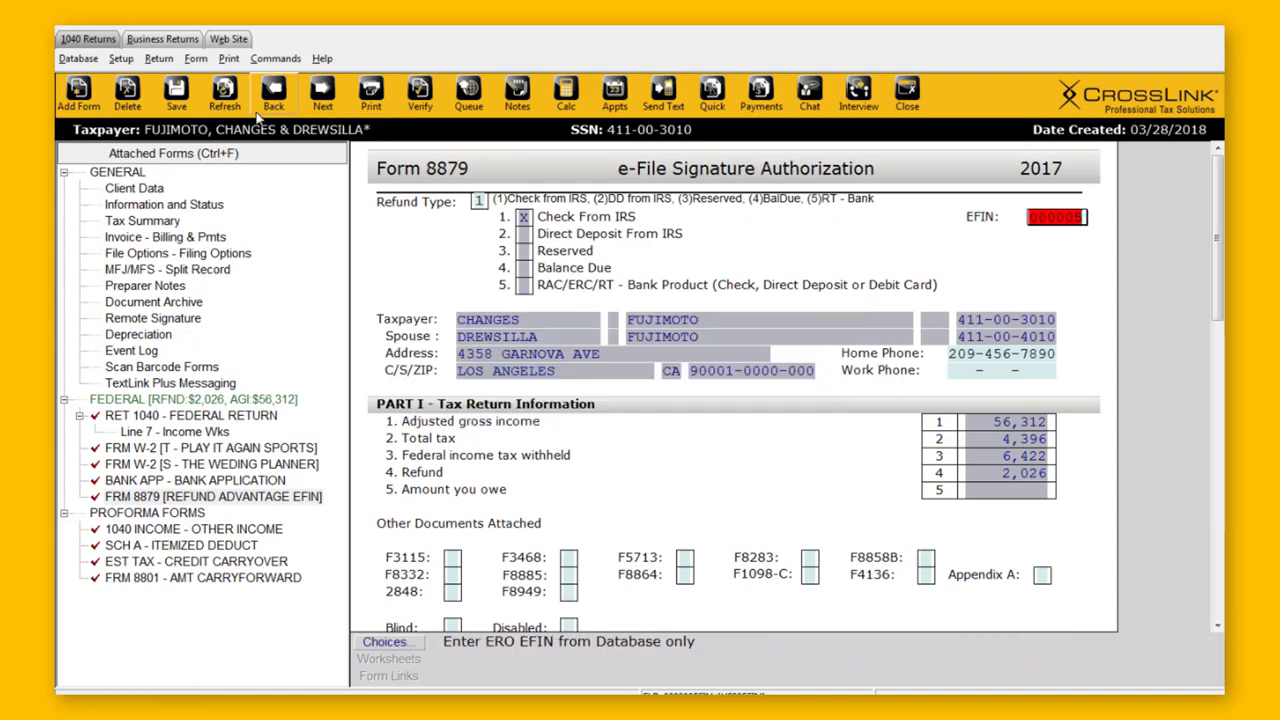
Refresh and verify the return, acknowledging it passed with no errors or rejects.
{"action": "left_click", "coordinate": [243, 113]}
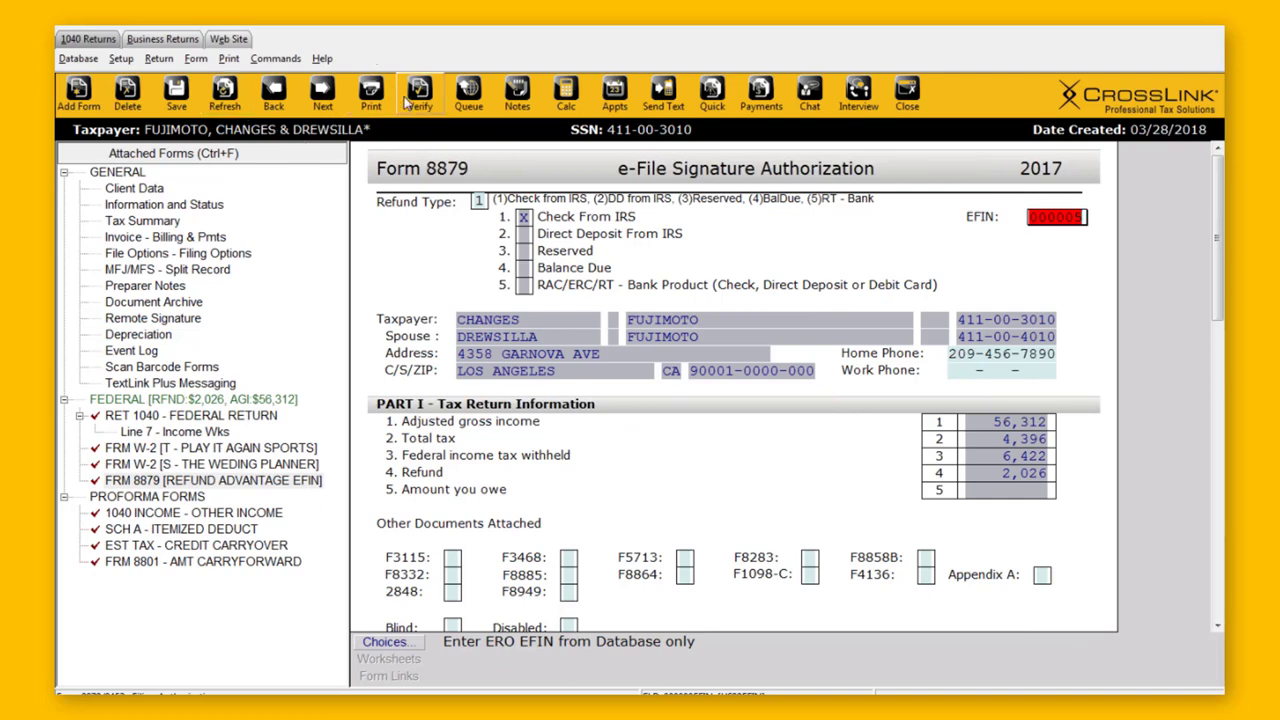
{"action": "left_click", "coordinate": [410, 99]}
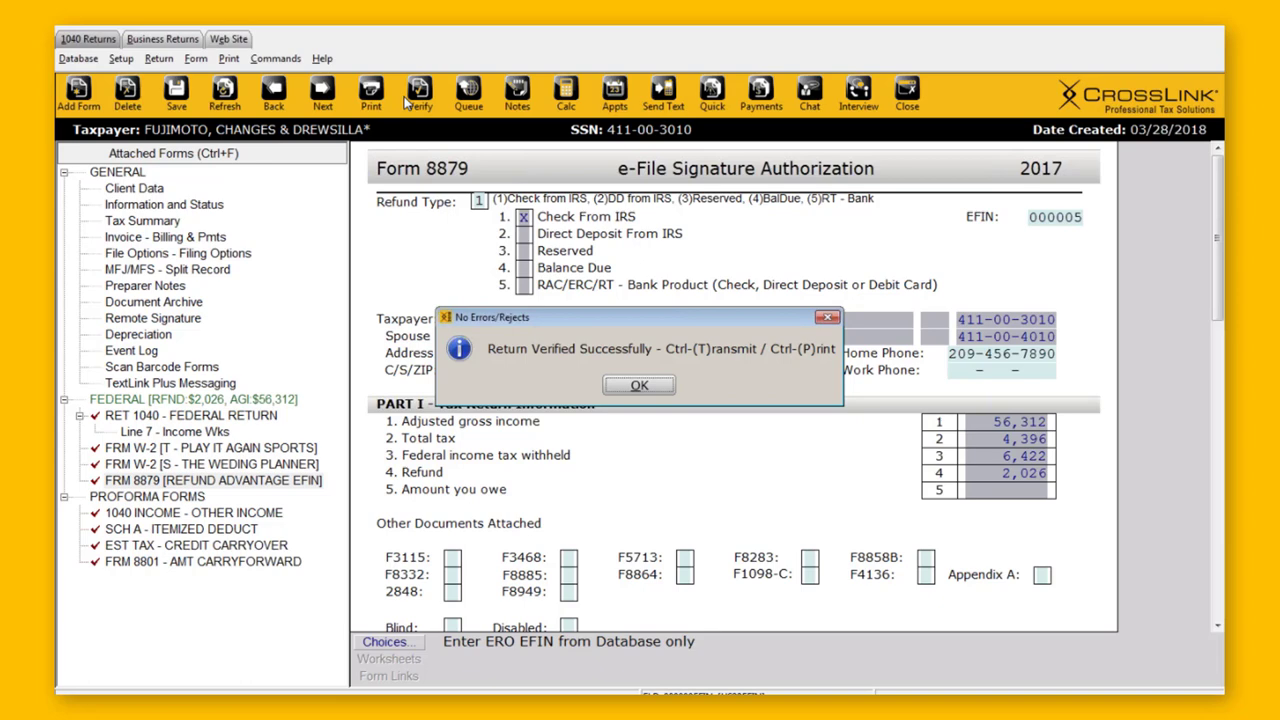
{"action": "left_click", "coordinate": [621, 381]}
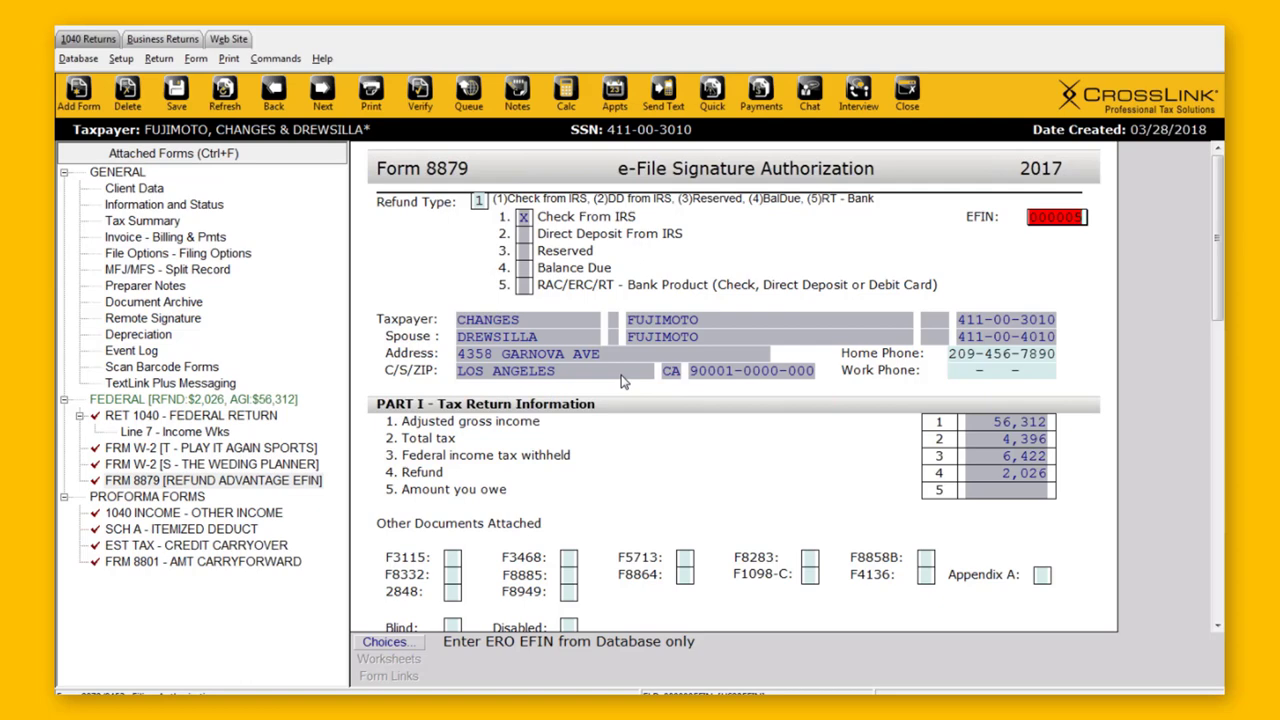
Start Print Final Return and browse the printable documents list without choosing one.
{"action": "left_click", "coordinate": [372, 109]}
{"action": "left_click", "coordinate": [230, 59]}
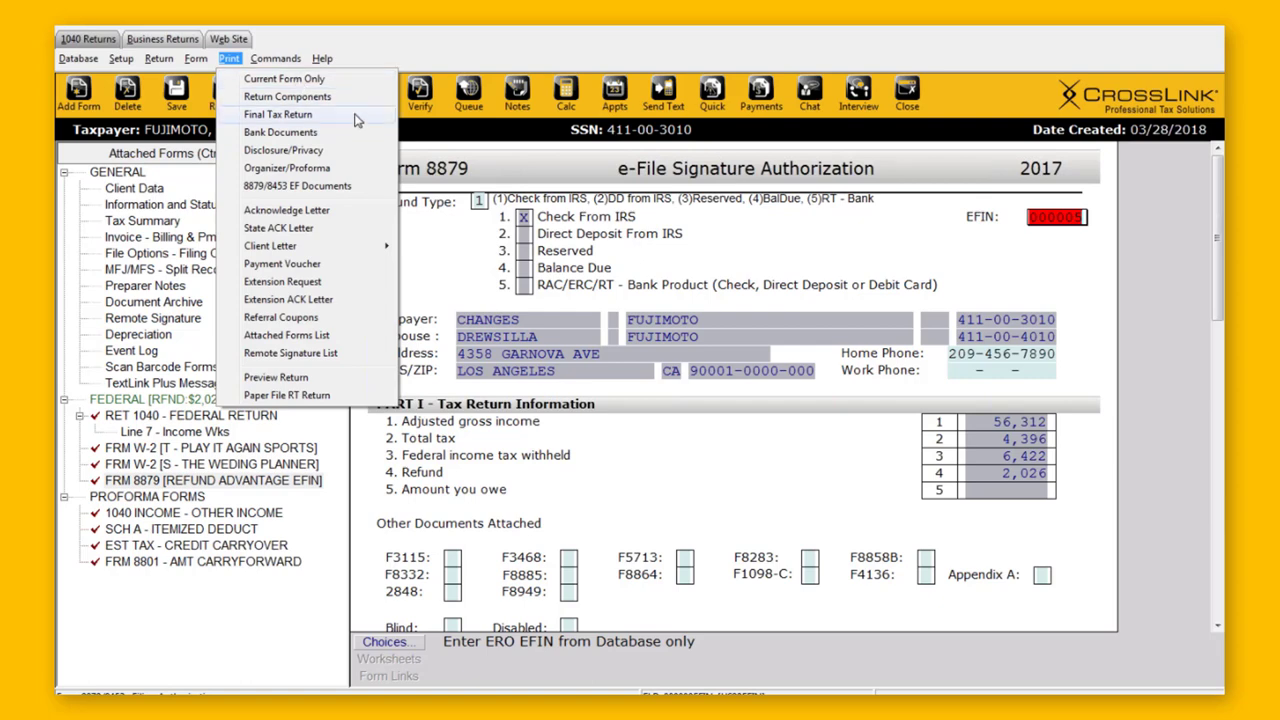
{"action": "left_click", "coordinate": [453, 228]}
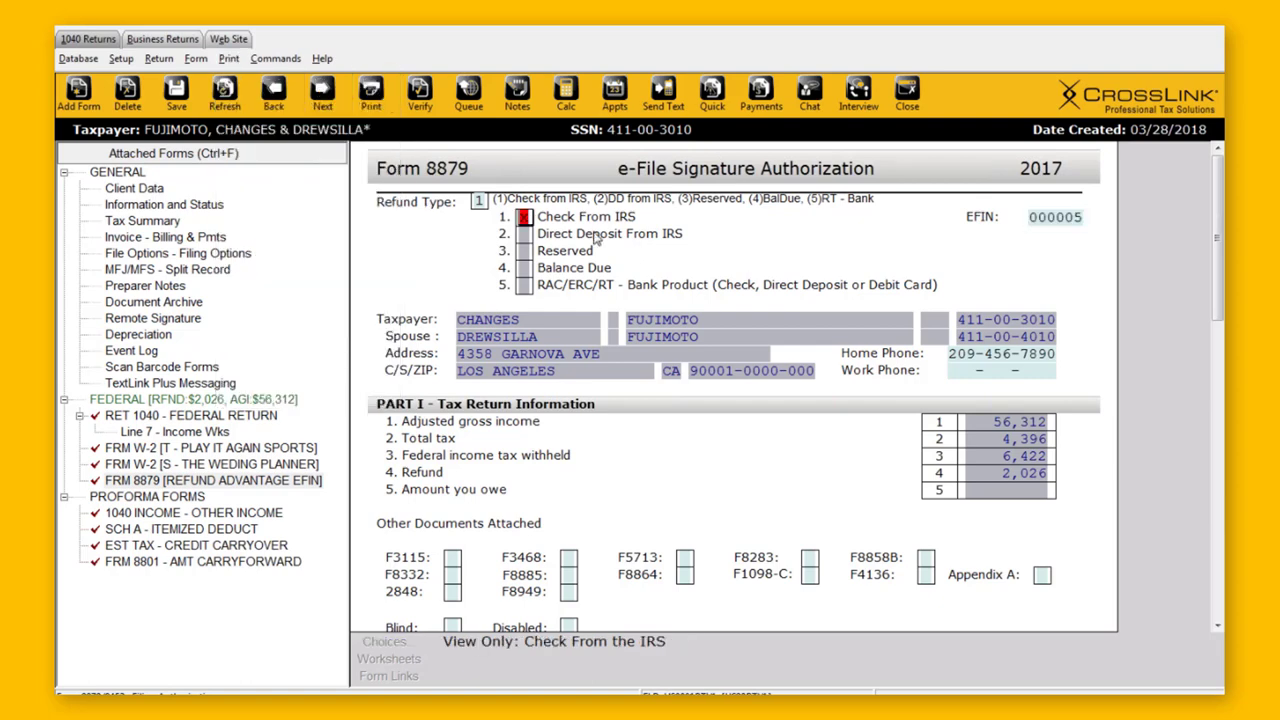
{"action": "left_click", "coordinate": [230, 58]}
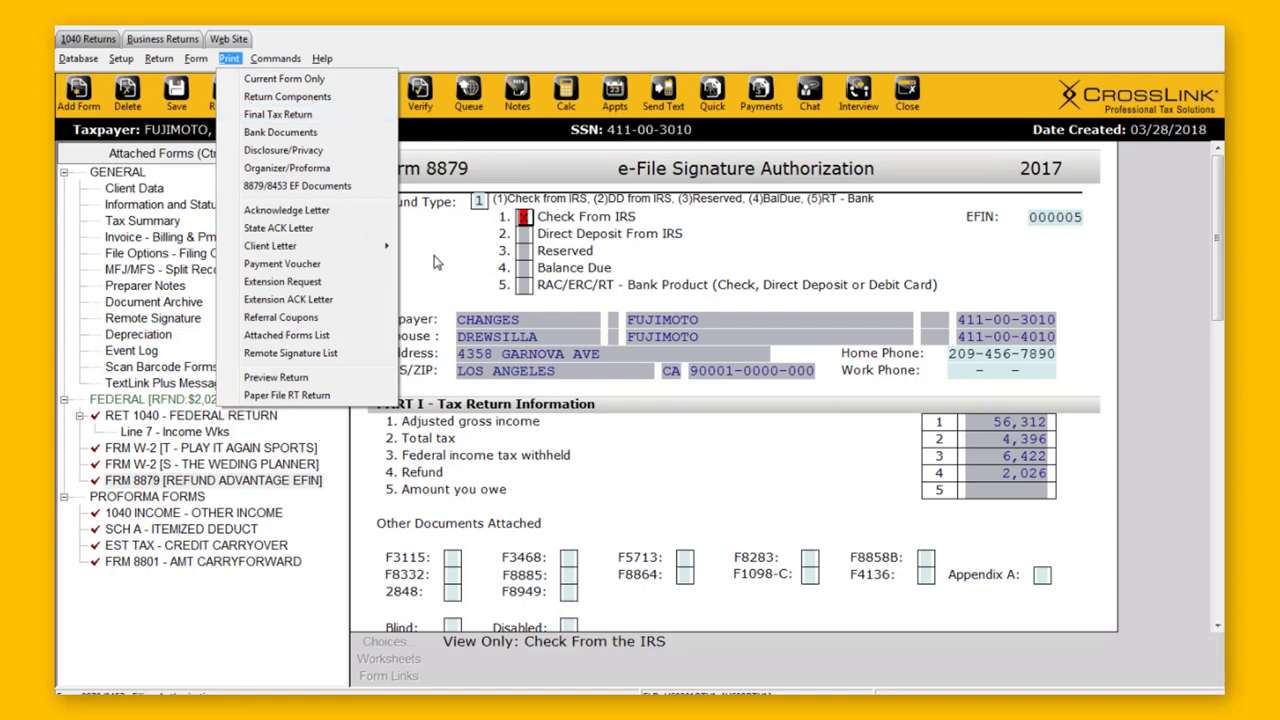
{"action": "left_click", "coordinate": [370, 92]}
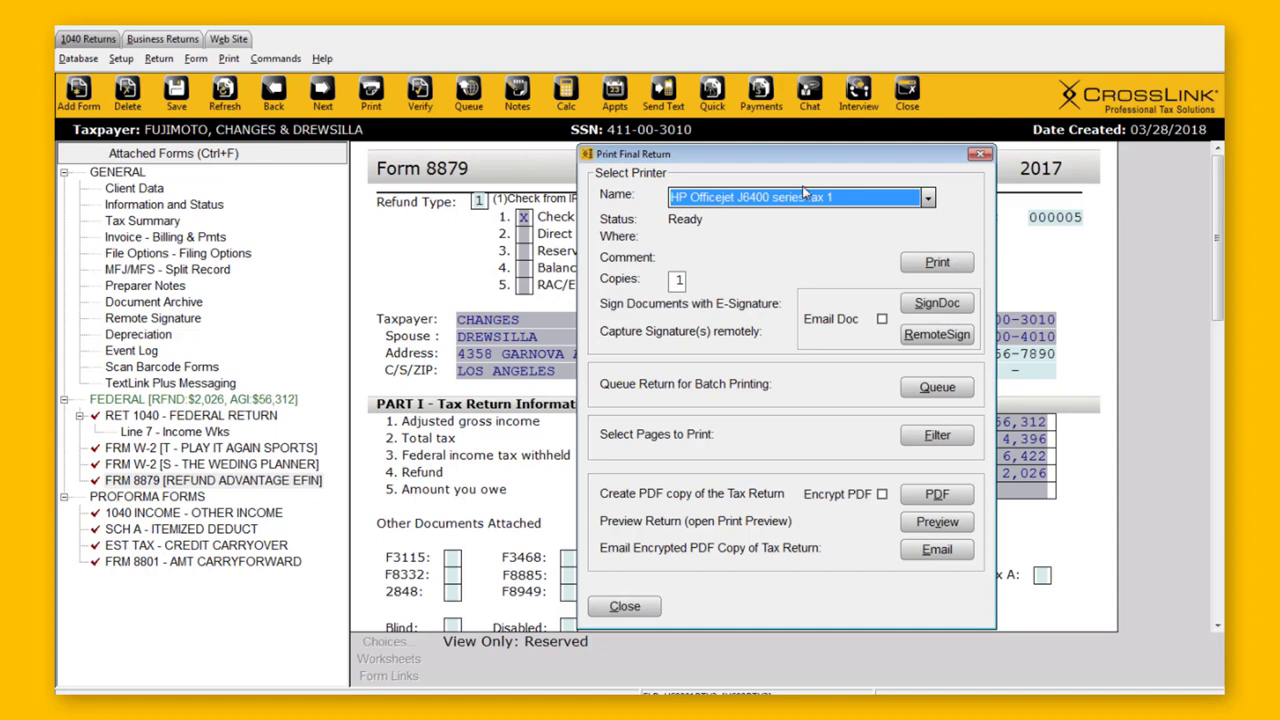
{"action": "left_click_drag", "start_coordinate": [806, 160], "coordinate": [690, 156]}
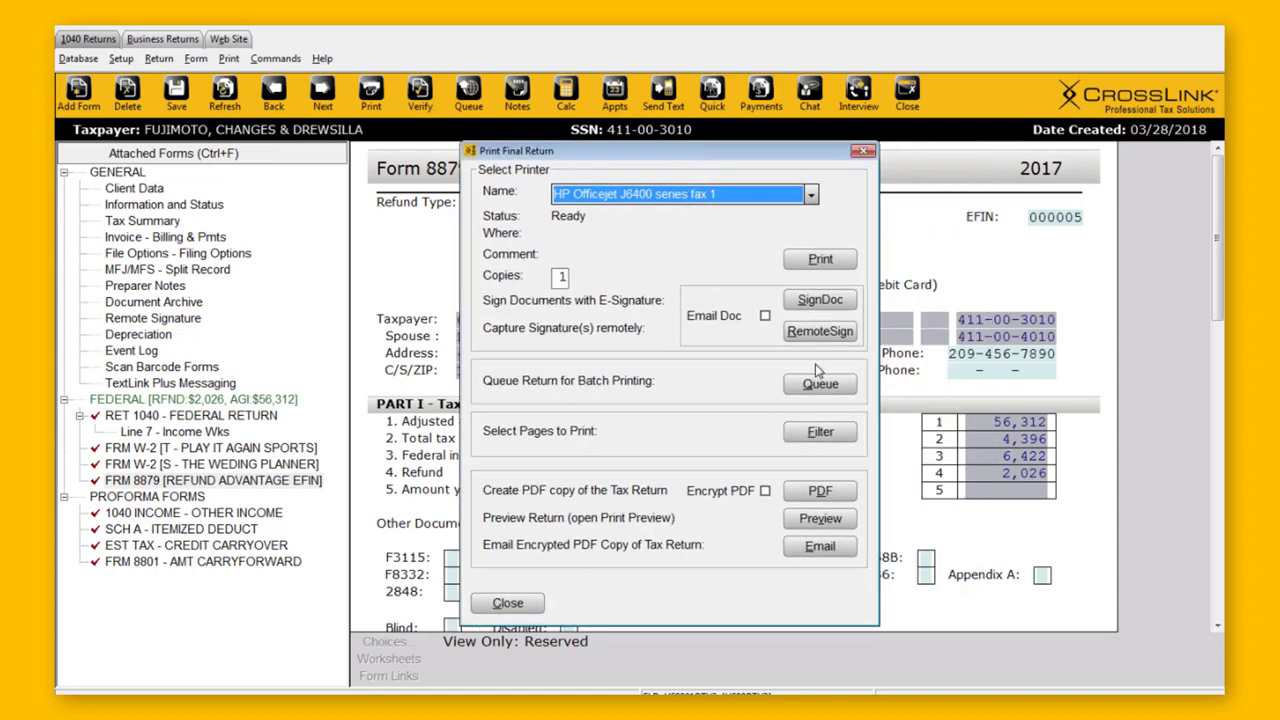
{"action": "left_click", "coordinate": [811, 301]}
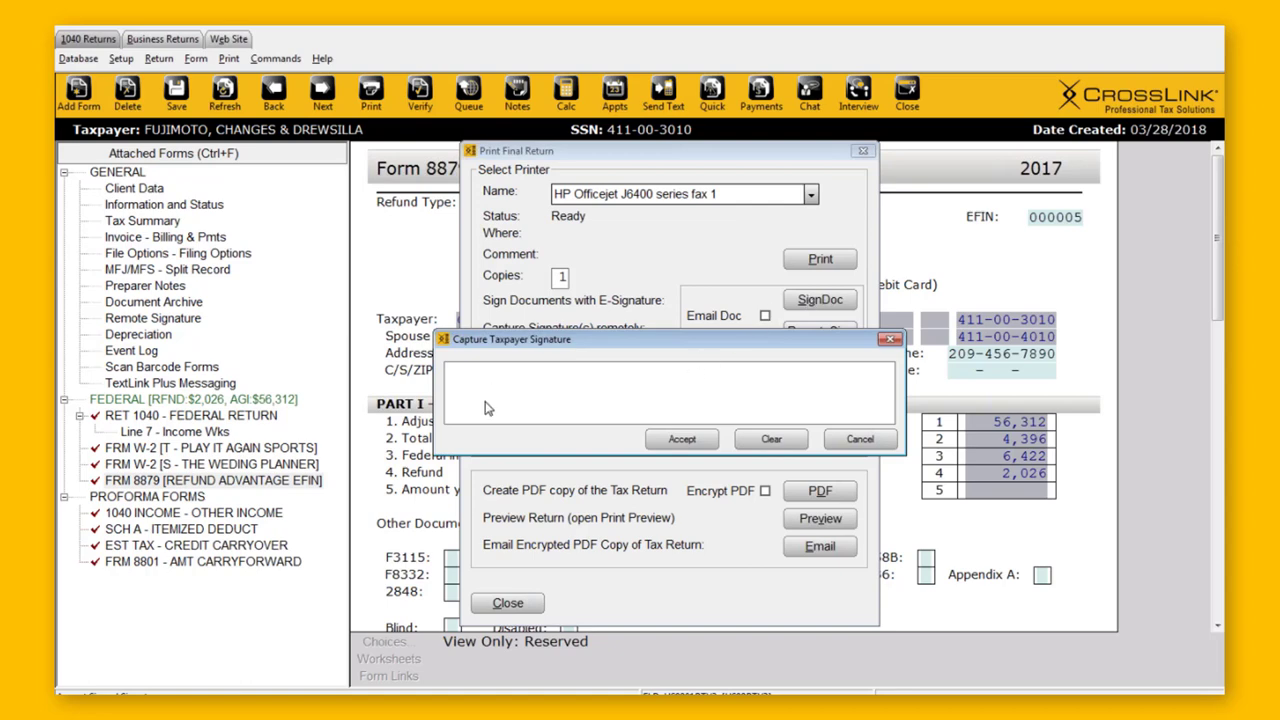
{"action": "mouse_move", "coordinate": [462, 412]}
{"action": "left_mouse_down"}
{"action": "mouse_move", "coordinate": [495, 372]}
{"action": "mouse_move", "coordinate": [460, 404]}
{"action": "mouse_move", "coordinate": [540, 425]}
{"action": "mouse_move", "coordinate": [640, 415]}
{"action": "mouse_move", "coordinate": [560, 385]}
{"action": "mouse_move", "coordinate": [940, 408]}
{"action": "left_mouse_up"}
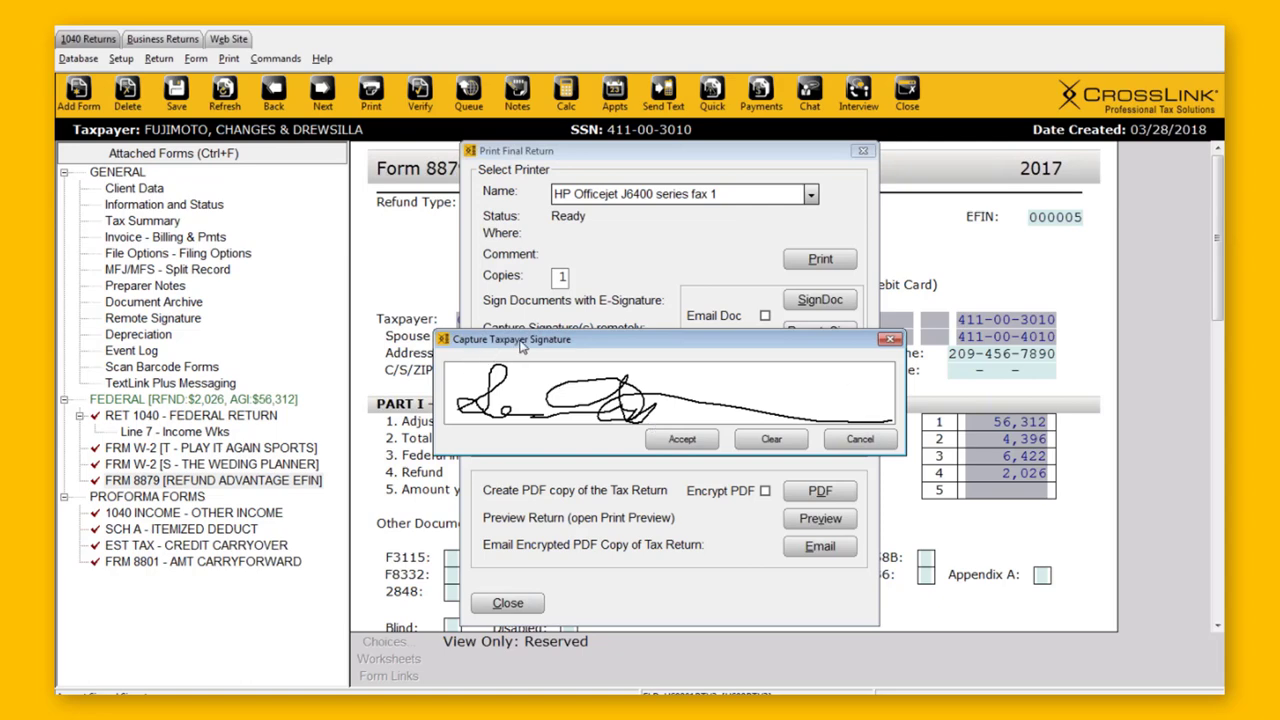
{"action": "left_click", "coordinate": [885, 342]}
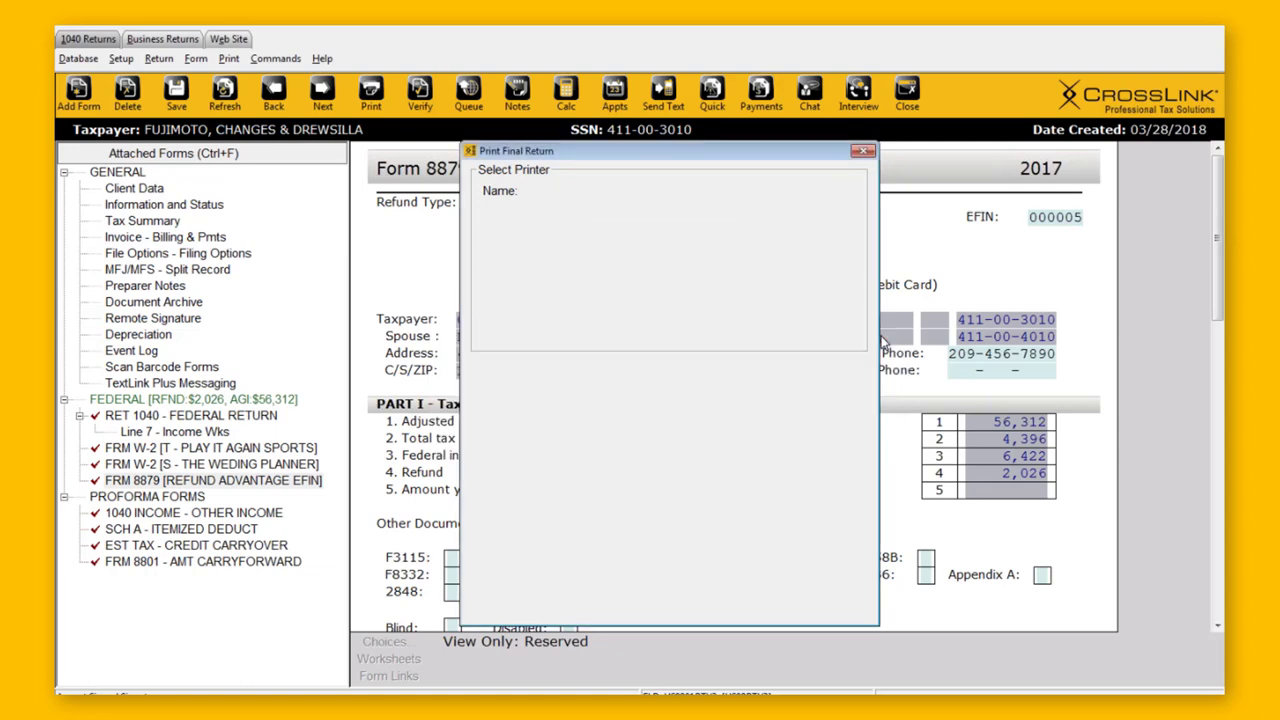
{"action": "left_click", "coordinate": [371, 96]}
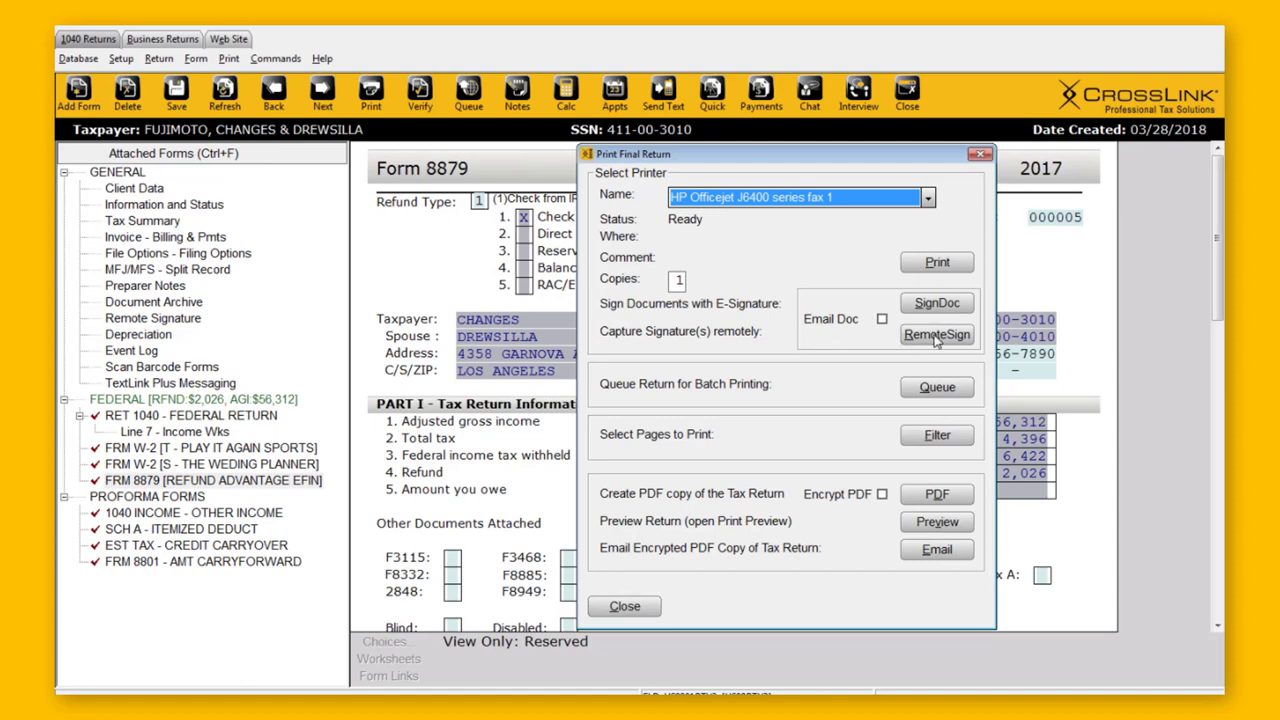
Capture the spouse's in-office signature through RemoteSign and accept it.
{"action": "left_click", "coordinate": [936, 335]}
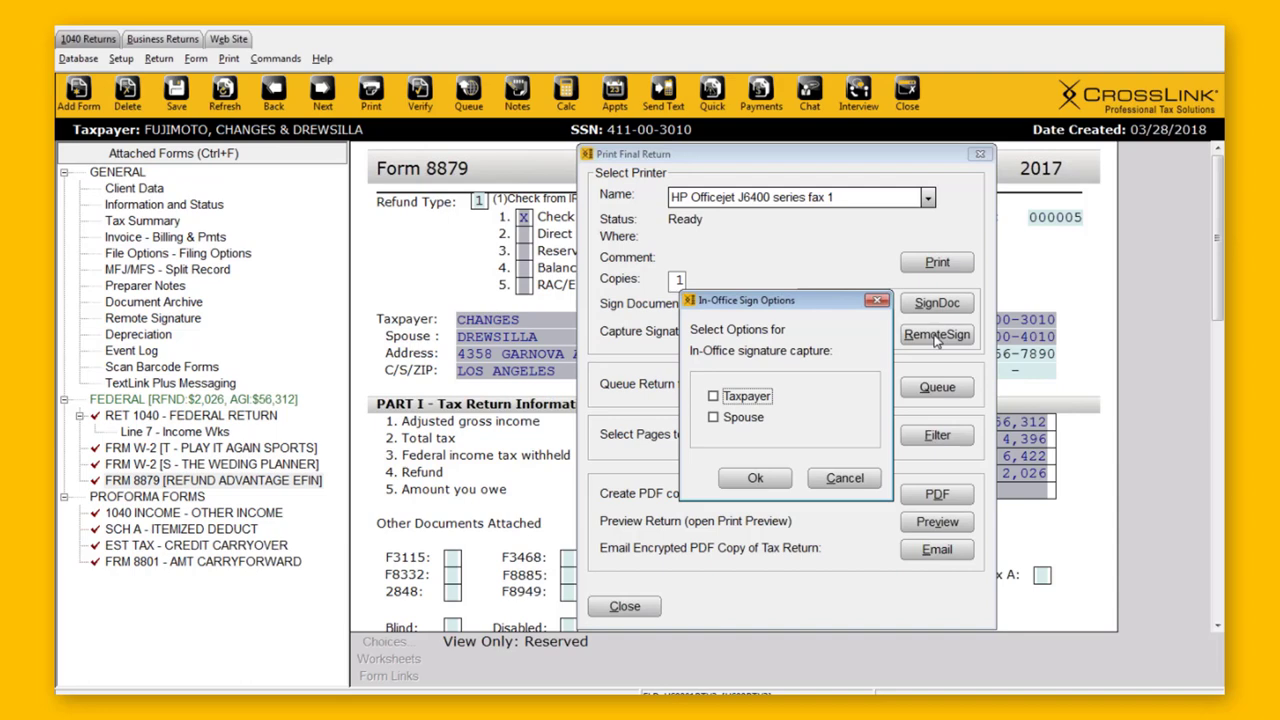
{"action": "left_click", "coordinate": [715, 420]}
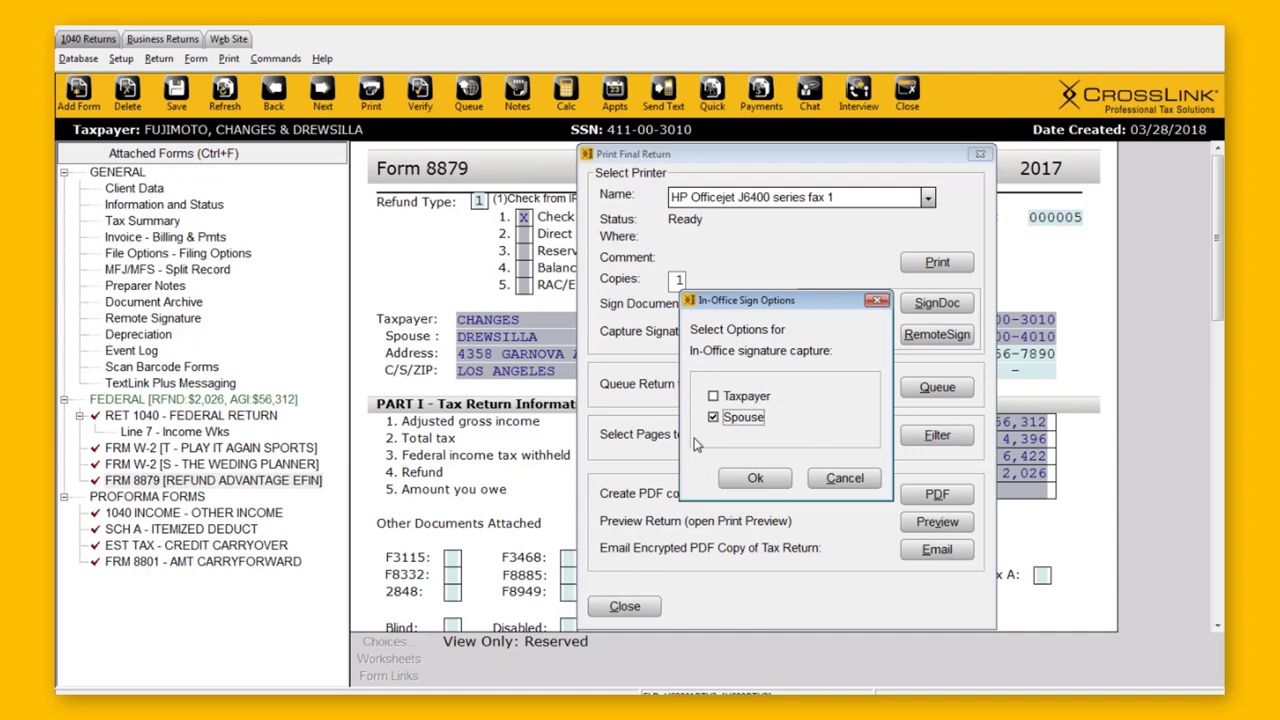
{"action": "left_click", "coordinate": [714, 419]}
{"action": "left_click", "coordinate": [714, 419]}
{"action": "left_click", "coordinate": [759, 482]}
{"action": "mouse_move", "coordinate": [604, 425]}
{"action": "left_mouse_down"}
{"action": "mouse_move", "coordinate": [626, 392]}
{"action": "mouse_move", "coordinate": [614, 410]}
{"action": "mouse_move", "coordinate": [686, 392]}
{"action": "mouse_move", "coordinate": [737, 398]}
{"action": "left_mouse_up"}
{"action": "left_click", "coordinate": [955, 380]}
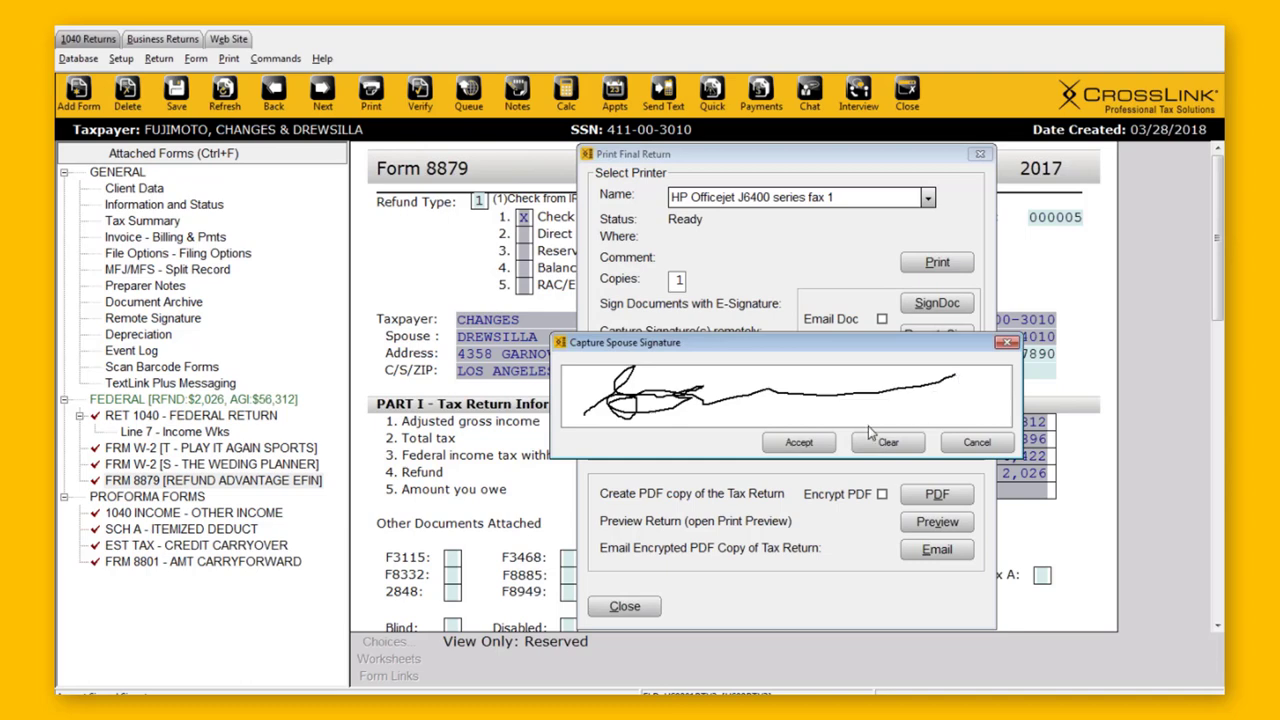
{"action": "left_click", "coordinate": [770, 449]}
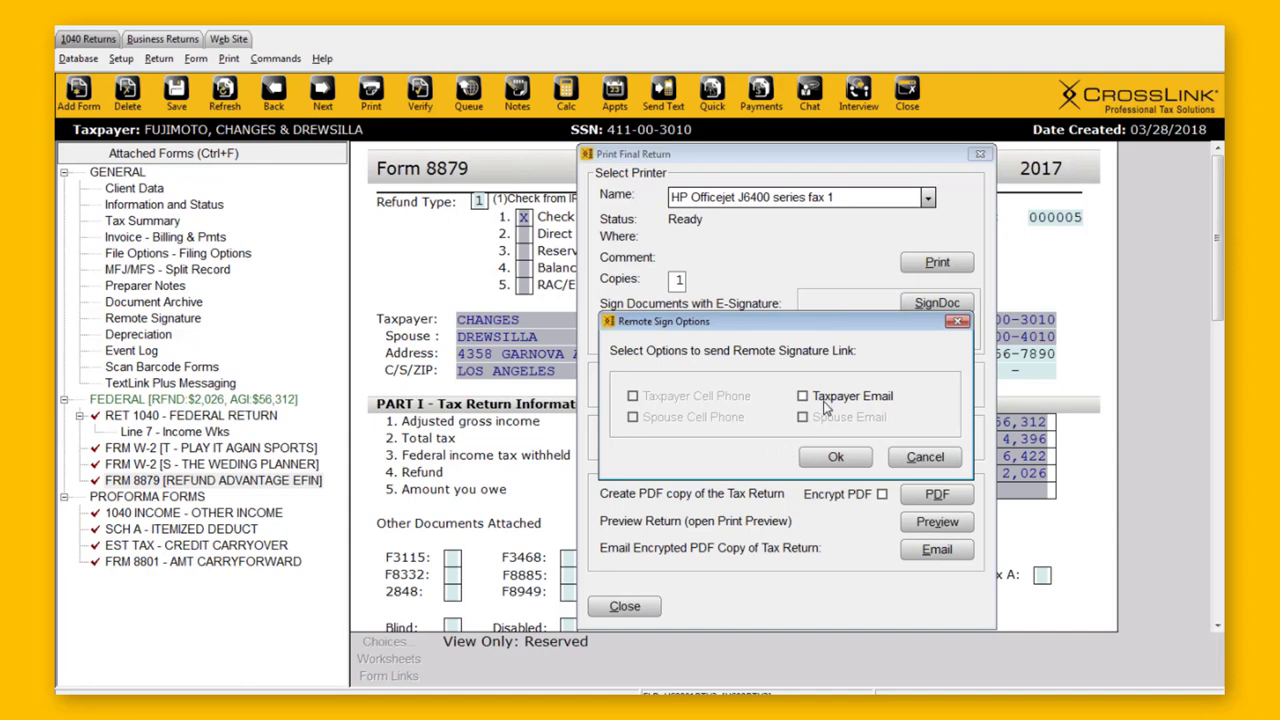
Cancel the remote signature link and close the Print Final Return options.
{"action": "left_click", "coordinate": [804, 398]}
{"action": "left_click", "coordinate": [927, 460]}
{"action": "left_click", "coordinate": [980, 154]}
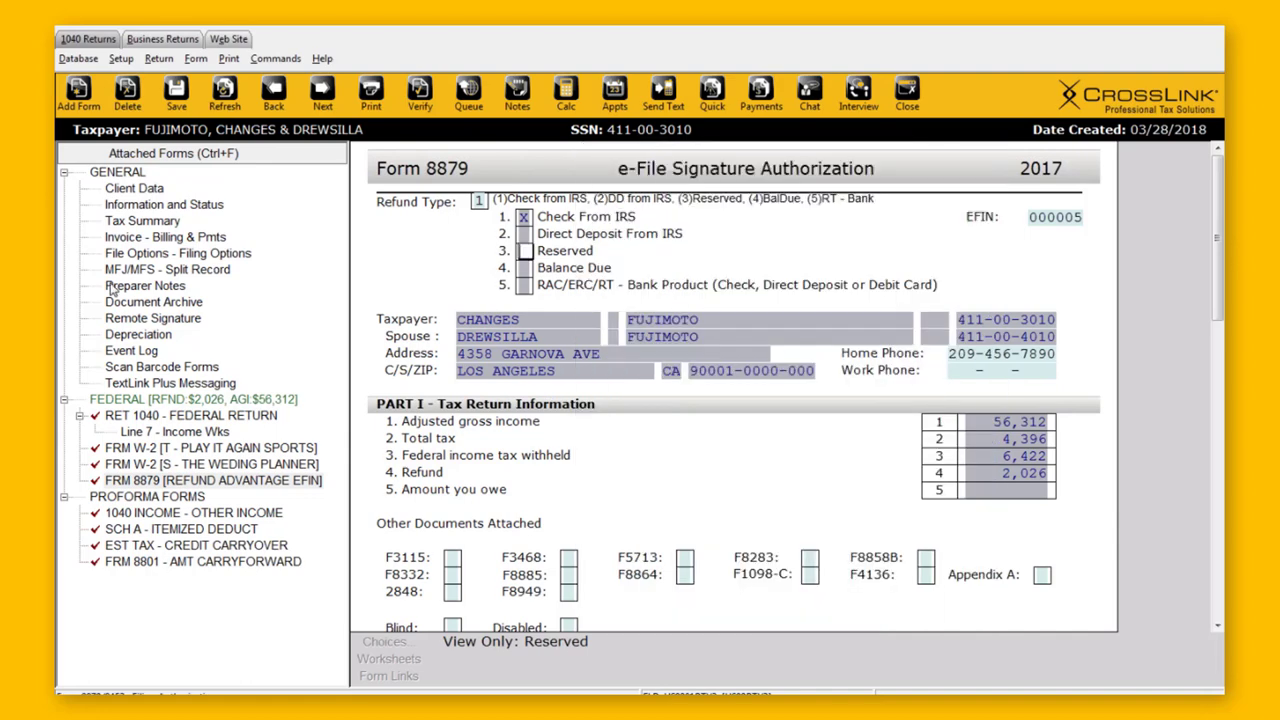
Check the taxpayer's cell phone and e-mail on Client Data, then reopen Print Final Return.
{"action": "left_click", "coordinate": [132, 189]}
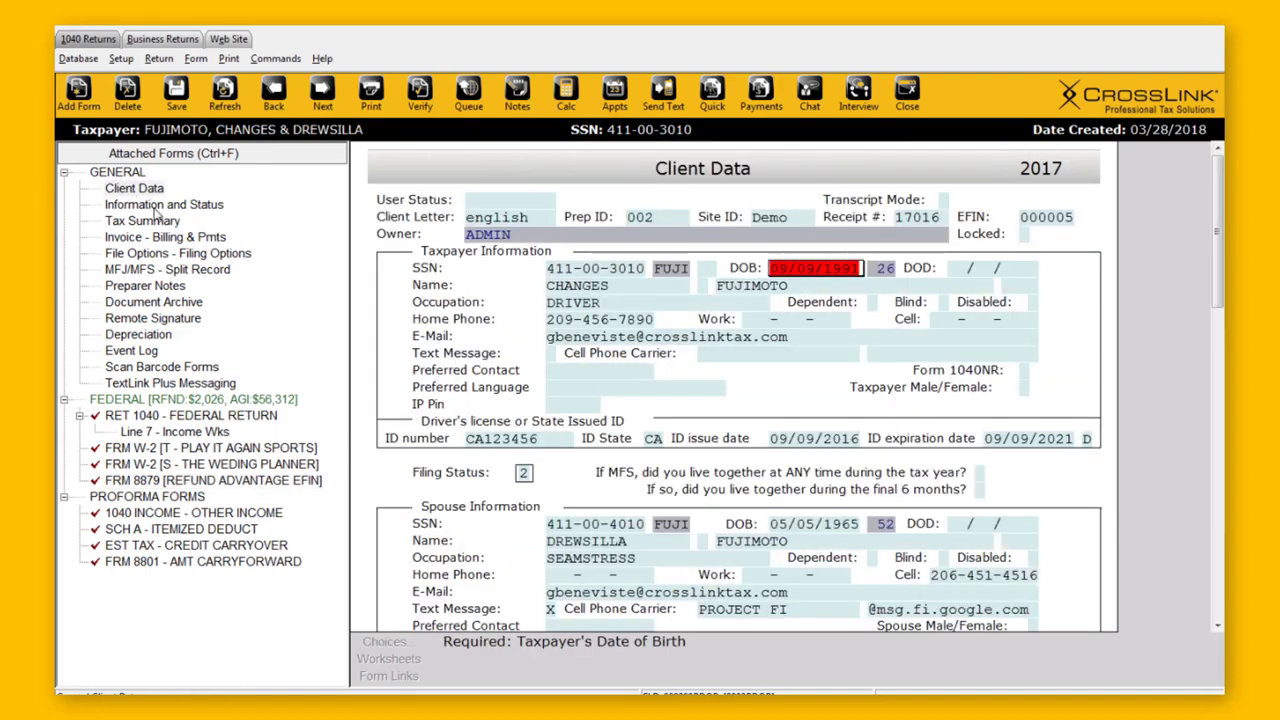
{"action": "left_click", "coordinate": [937, 319]}
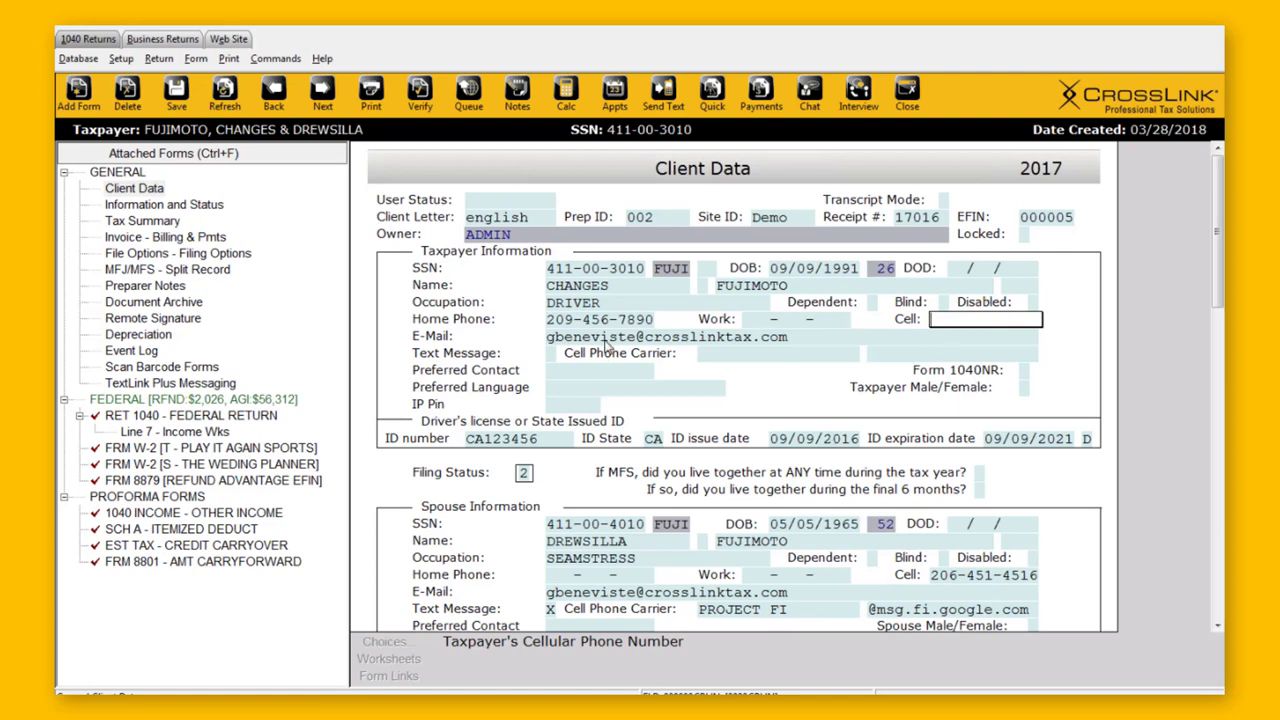
{"action": "left_click", "coordinate": [604, 341]}
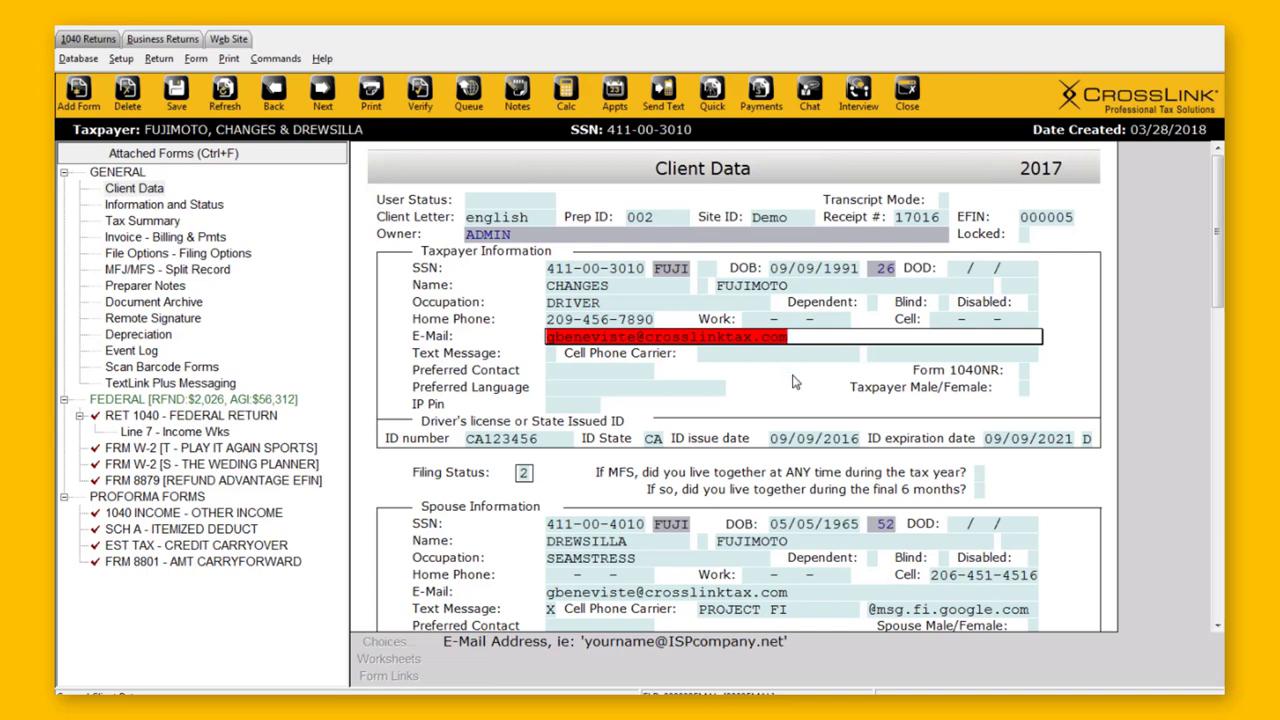
{"action": "left_click", "coordinate": [371, 95]}
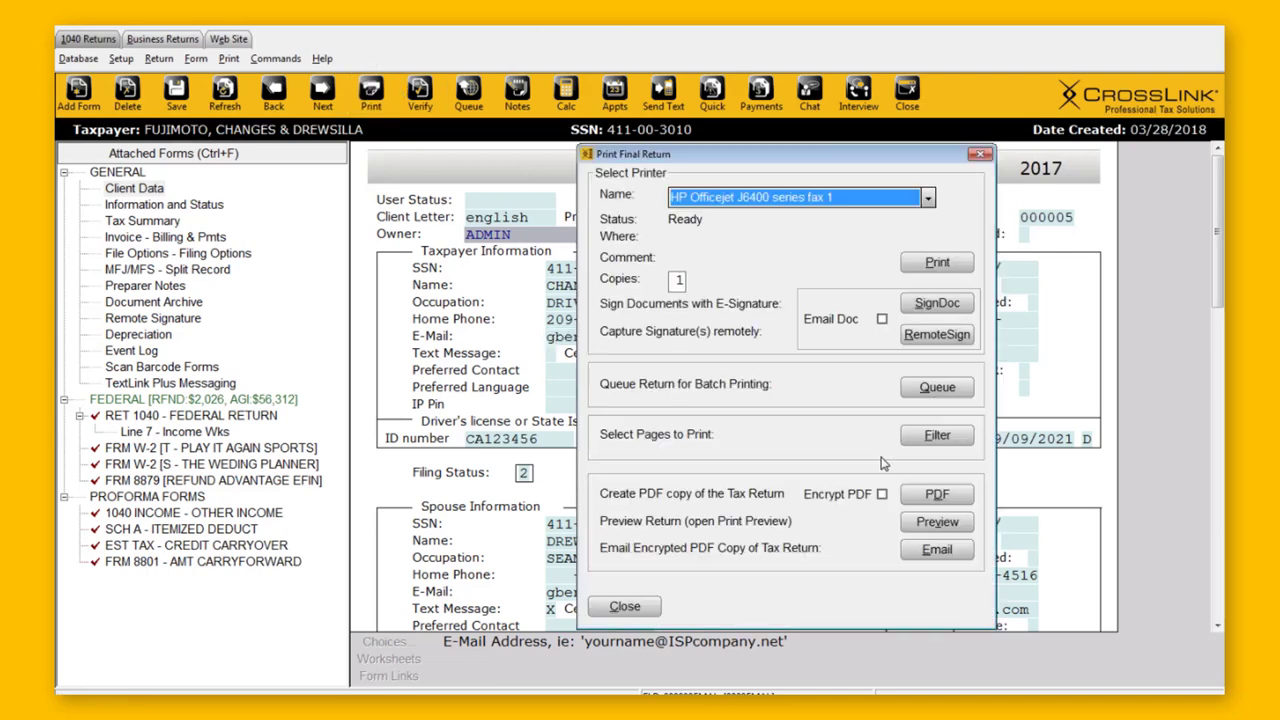
{"action": "left_click", "coordinate": [936, 339]}
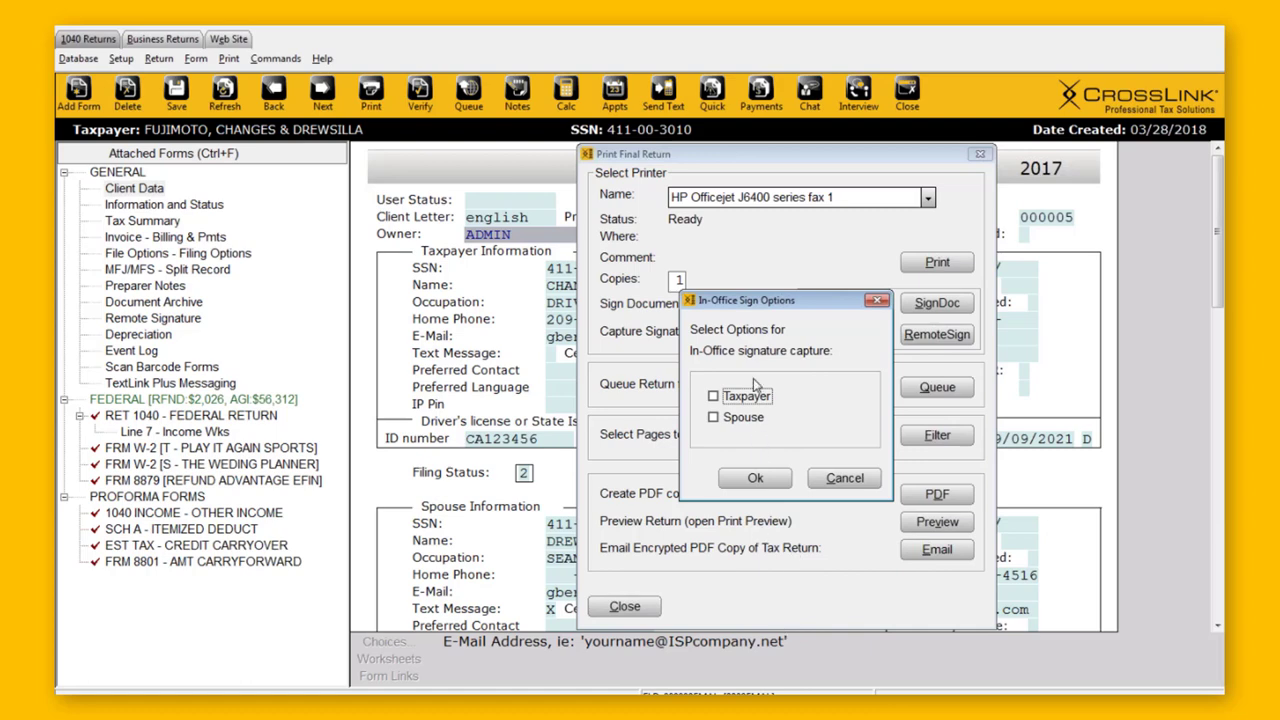
{"action": "left_click", "coordinate": [753, 484]}
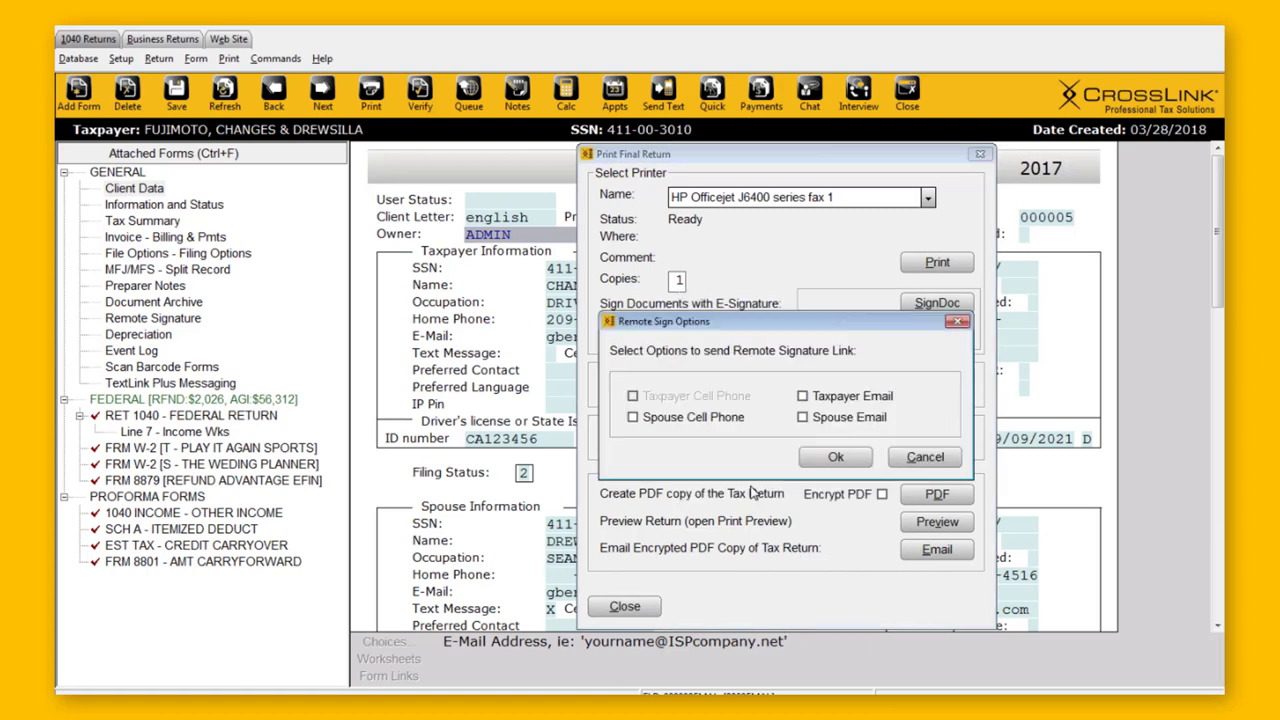
{"action": "left_click", "coordinate": [804, 398]}
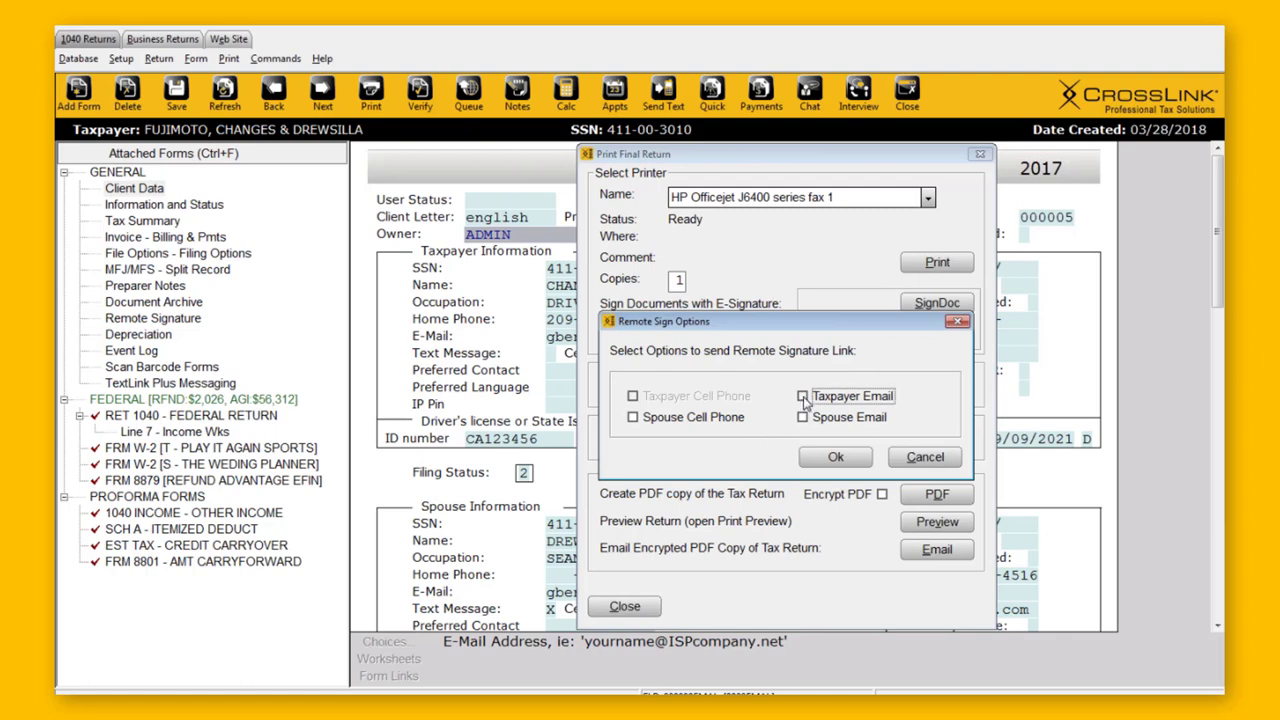
{"action": "left_click", "coordinate": [637, 418]}
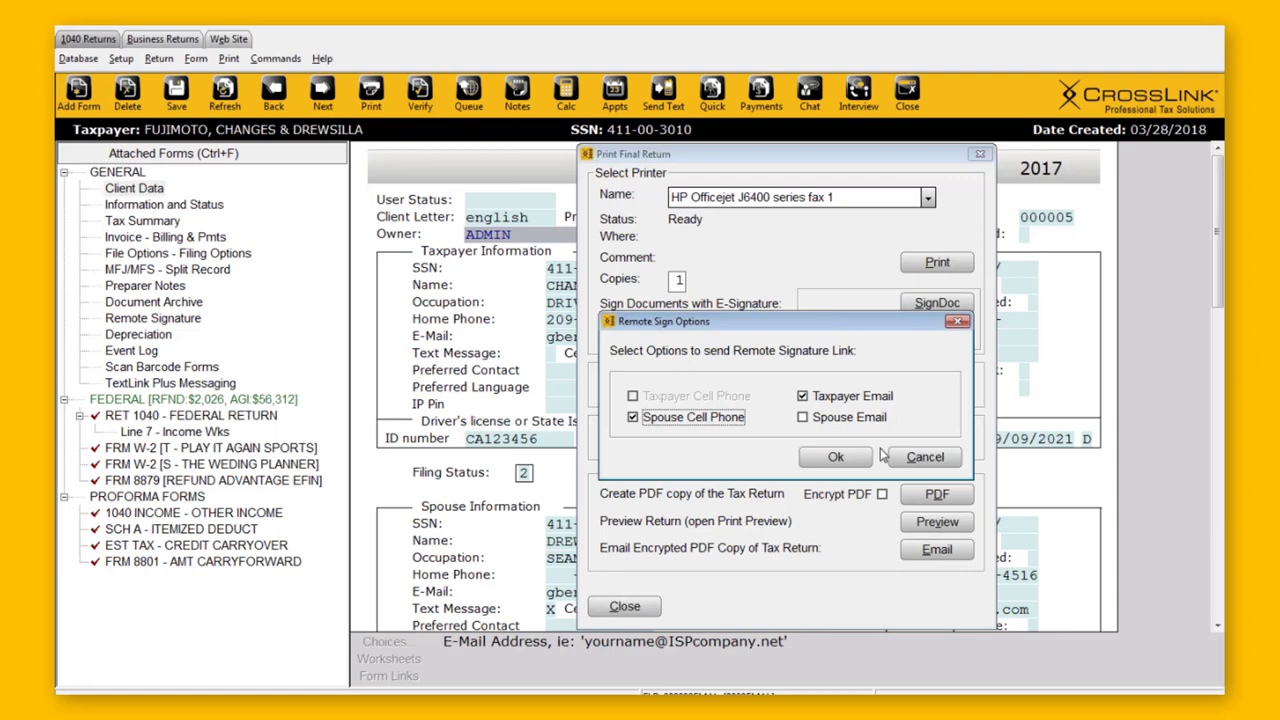
{"action": "left_click", "coordinate": [925, 457]}
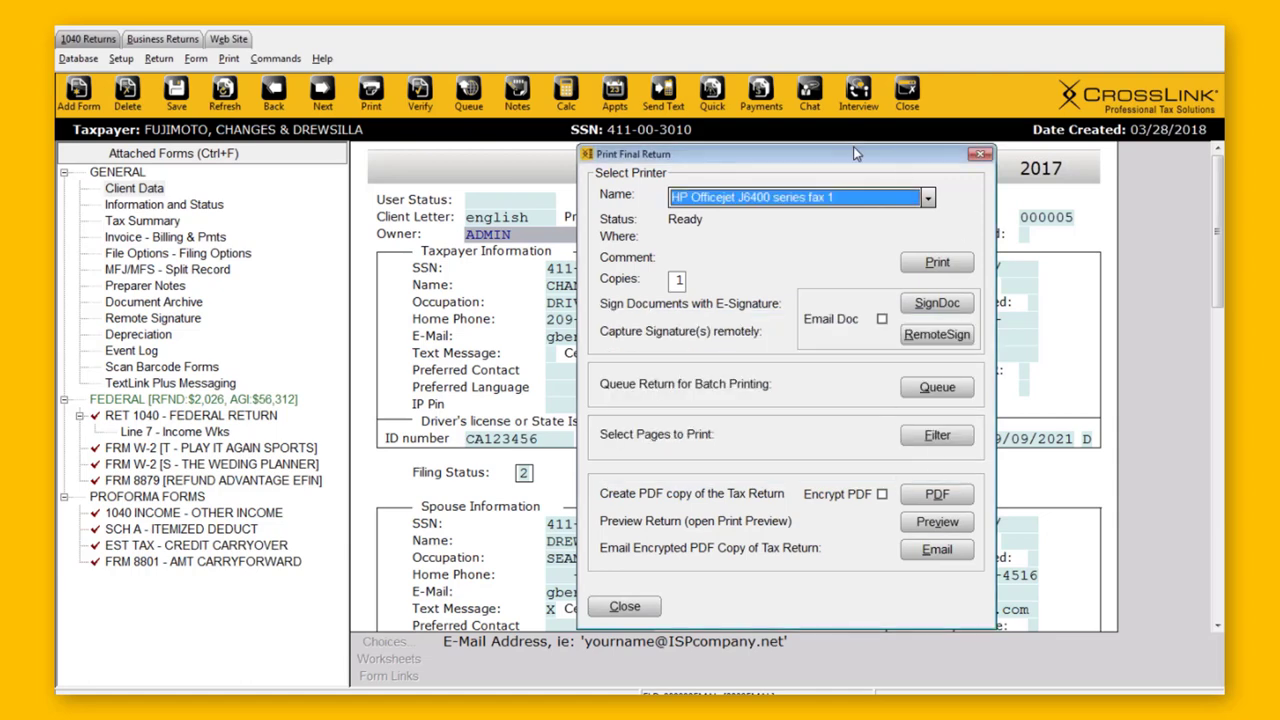
Choose to e-mail an encrypted PDF copy and select the suggested password.
{"action": "left_click_drag", "start_coordinate": [853, 153], "coordinate": [713, 120]}
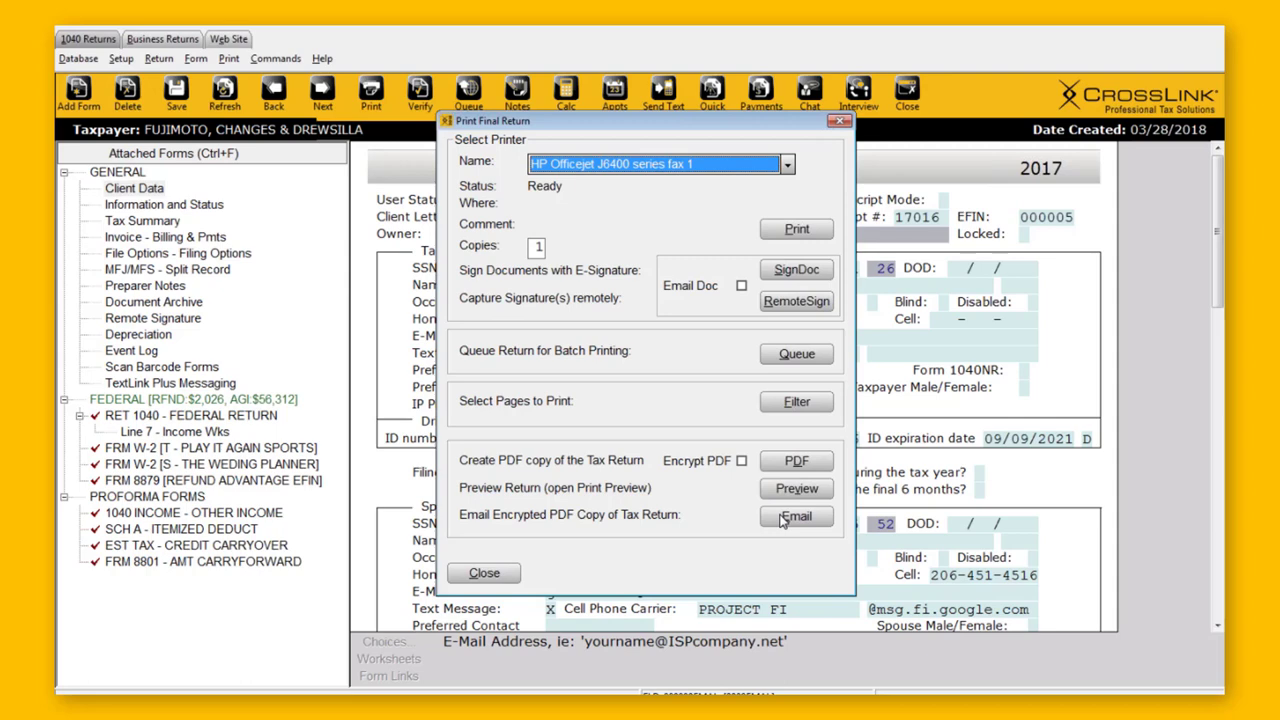
{"action": "left_click", "coordinate": [790, 517]}
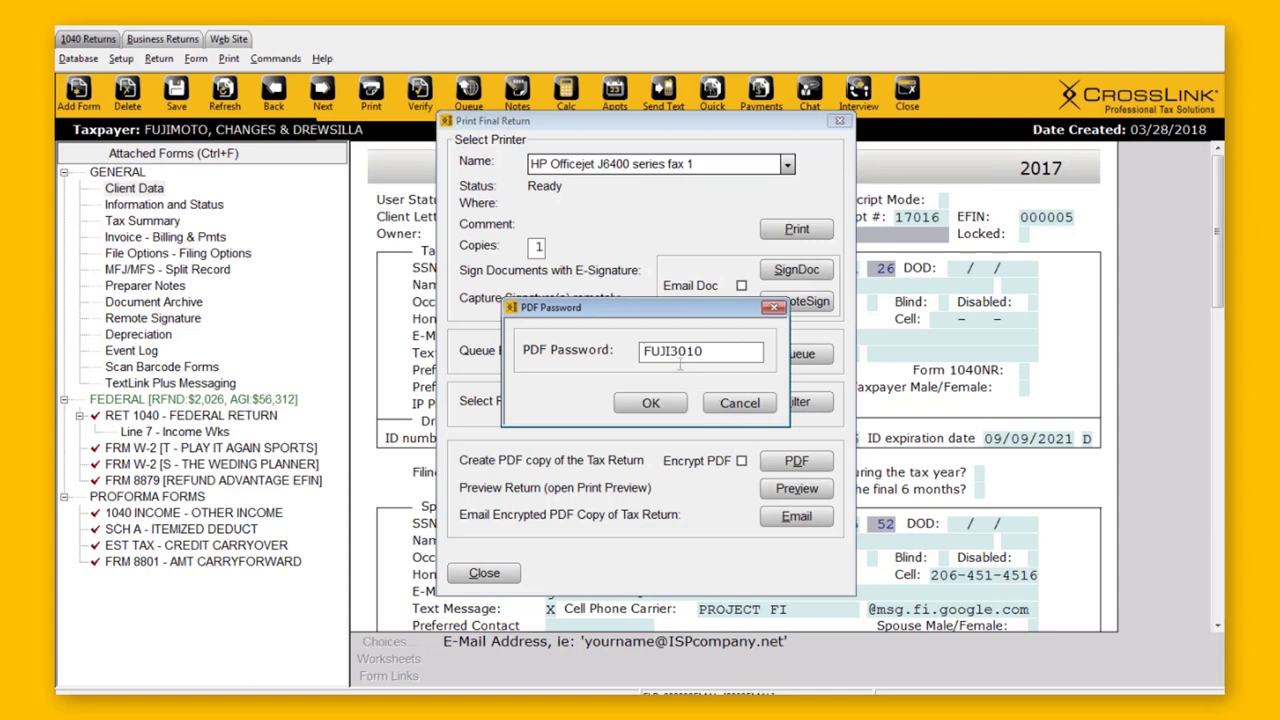
{"action": "left_click_drag", "start_coordinate": [674, 351], "coordinate": [622, 347]}
{"action": "left_click_drag", "start_coordinate": [726, 358], "coordinate": [604, 366]}
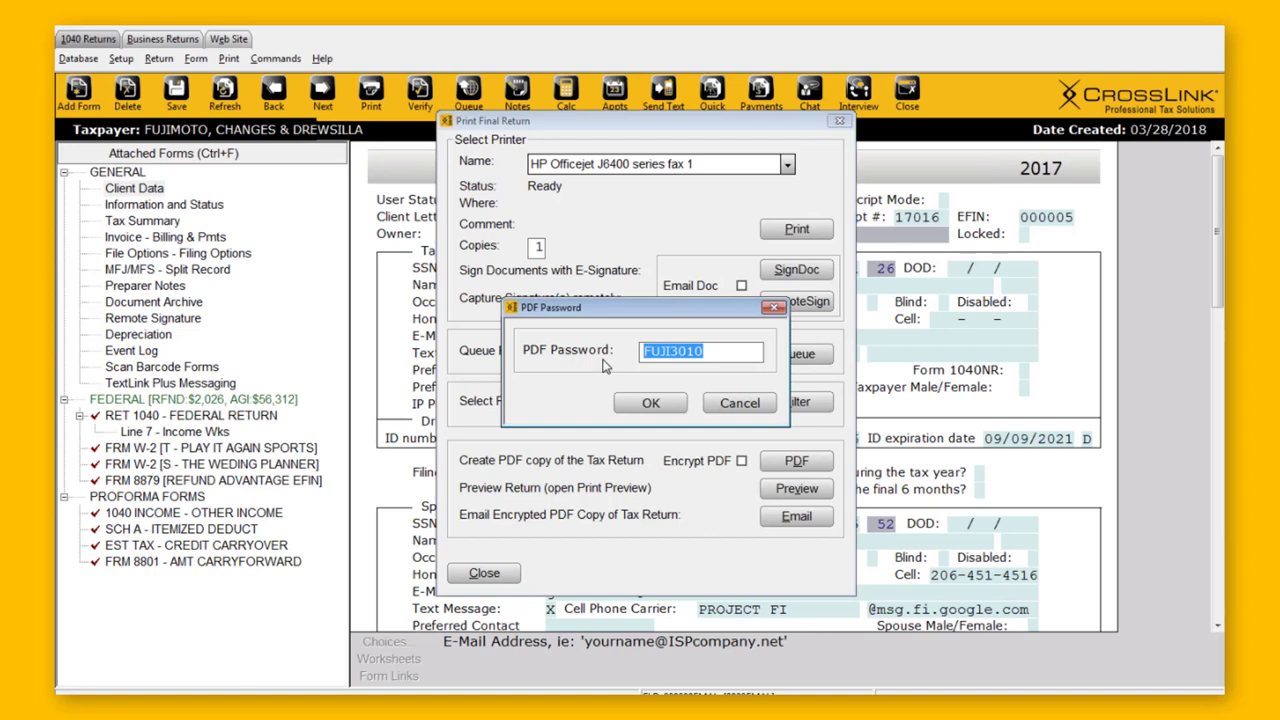
{"action": "left_click", "coordinate": [678, 351]}
{"action": "left_click_drag", "start_coordinate": [668, 351], "coordinate": [642, 351]}
{"action": "left_click_drag", "start_coordinate": [714, 352], "coordinate": [669, 352]}
Replace the suggested PDF password with a new one and confirm it.
{"action": "left_click", "coordinate": [723, 354]}
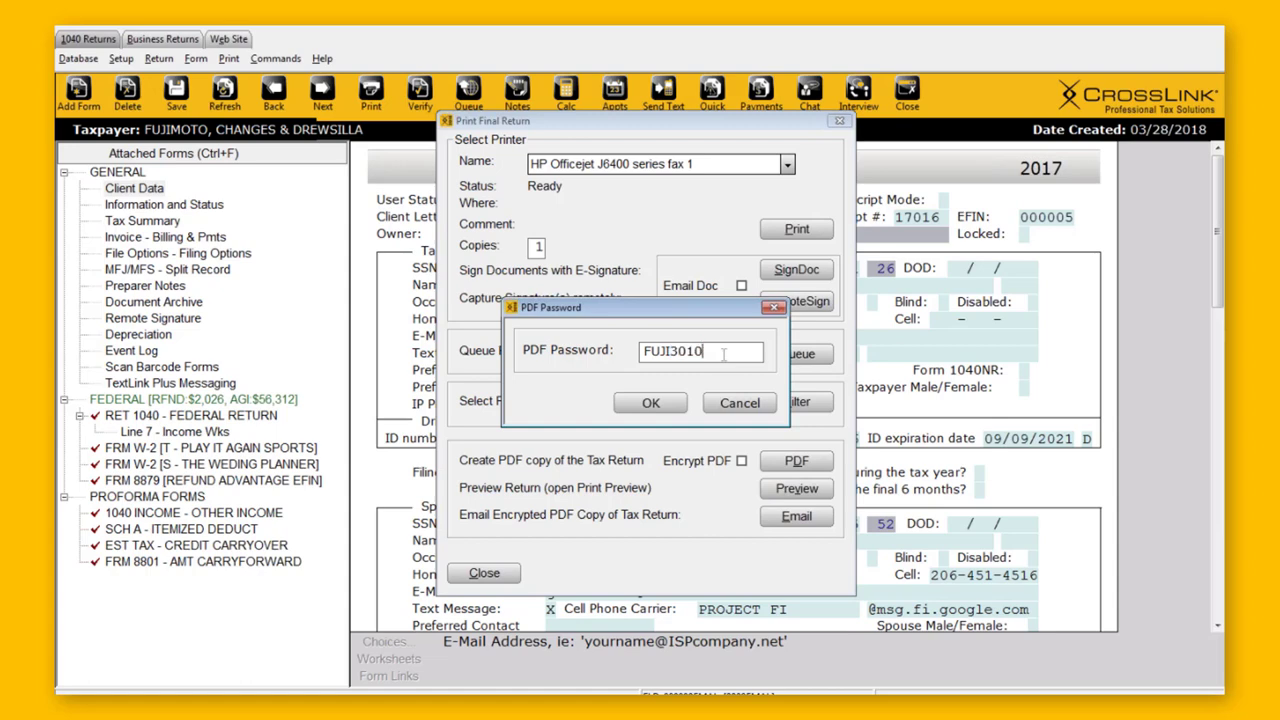
{"action": "key", "text": "BackSpace"}
{"action": "key", "text": "ctrl+a"}
{"action": "key", "text": "BackSpace"}
{"action": "type", "text": "password"}
{"action": "left_click", "coordinate": [651, 403]}
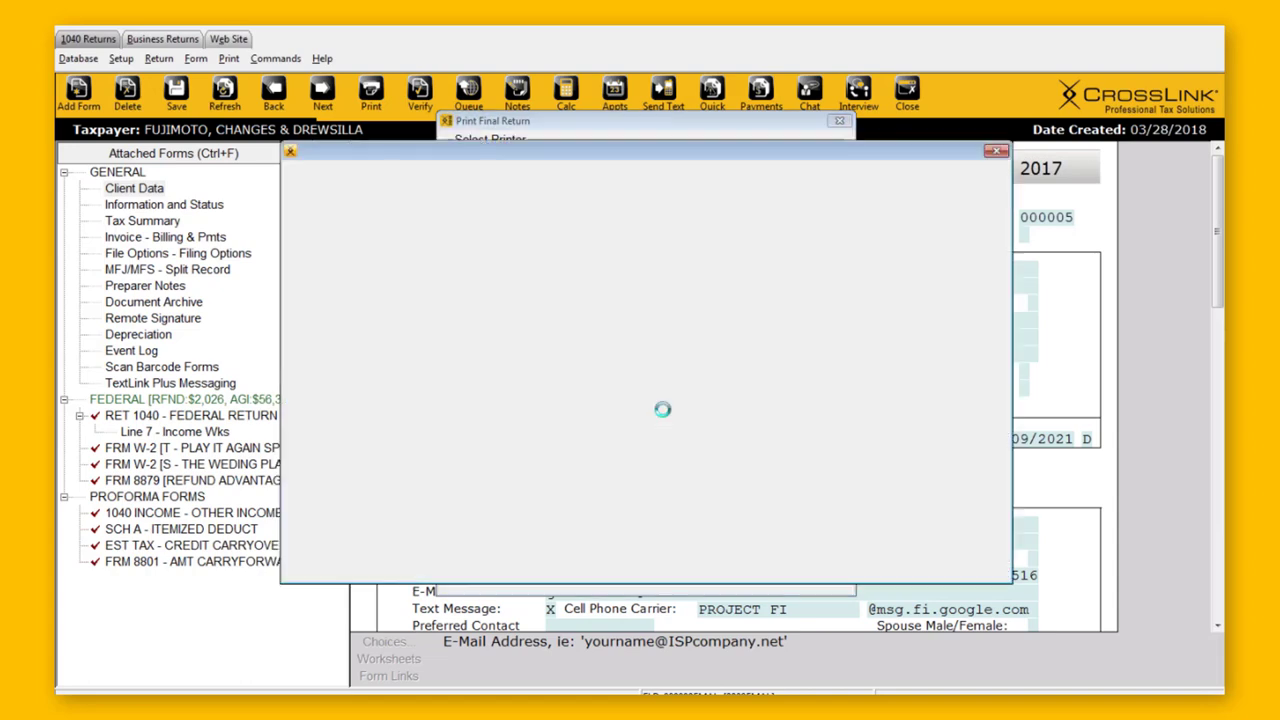
Tick Send Attachment Password on the Remote Signature e-mail, then cancel sending it.
{"action": "mouse_move", "coordinate": [995, 275]}
{"action": "left_mouse_down"}
{"action": "mouse_move", "coordinate": [984, 517]}
{"action": "mouse_move", "coordinate": [992, 265]}
{"action": "left_mouse_up"}
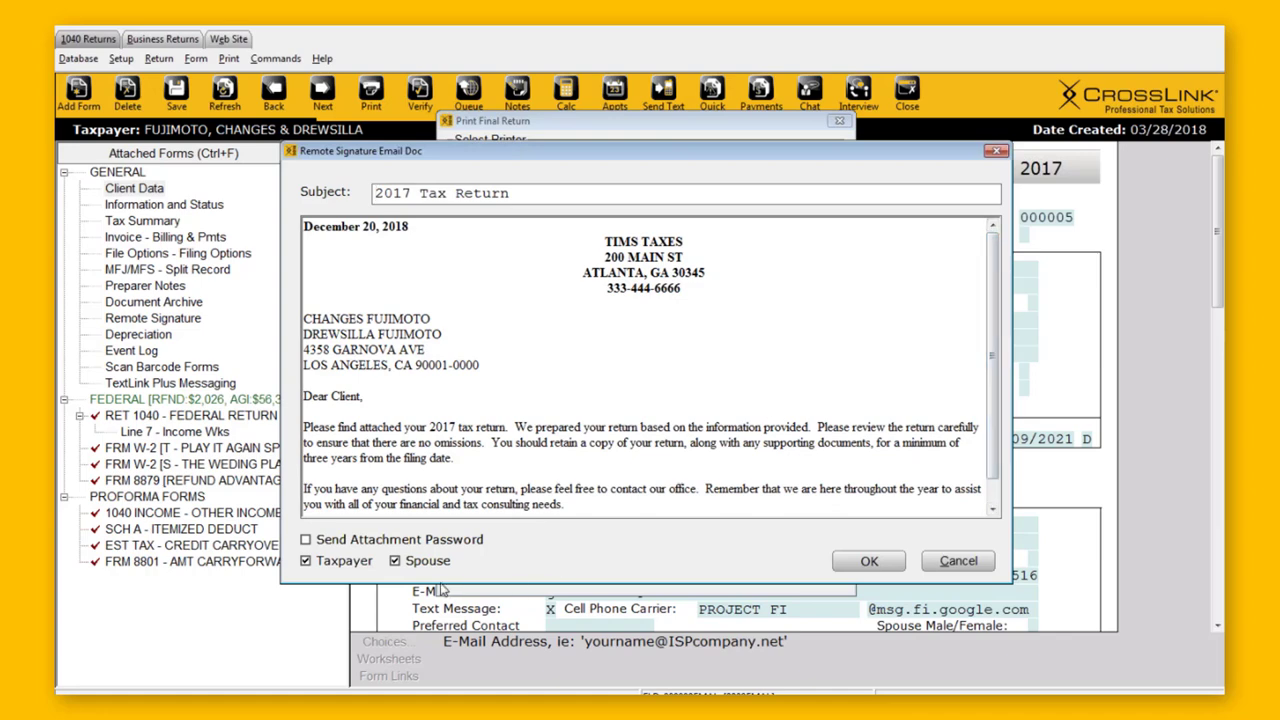
{"action": "left_click", "coordinate": [307, 541]}
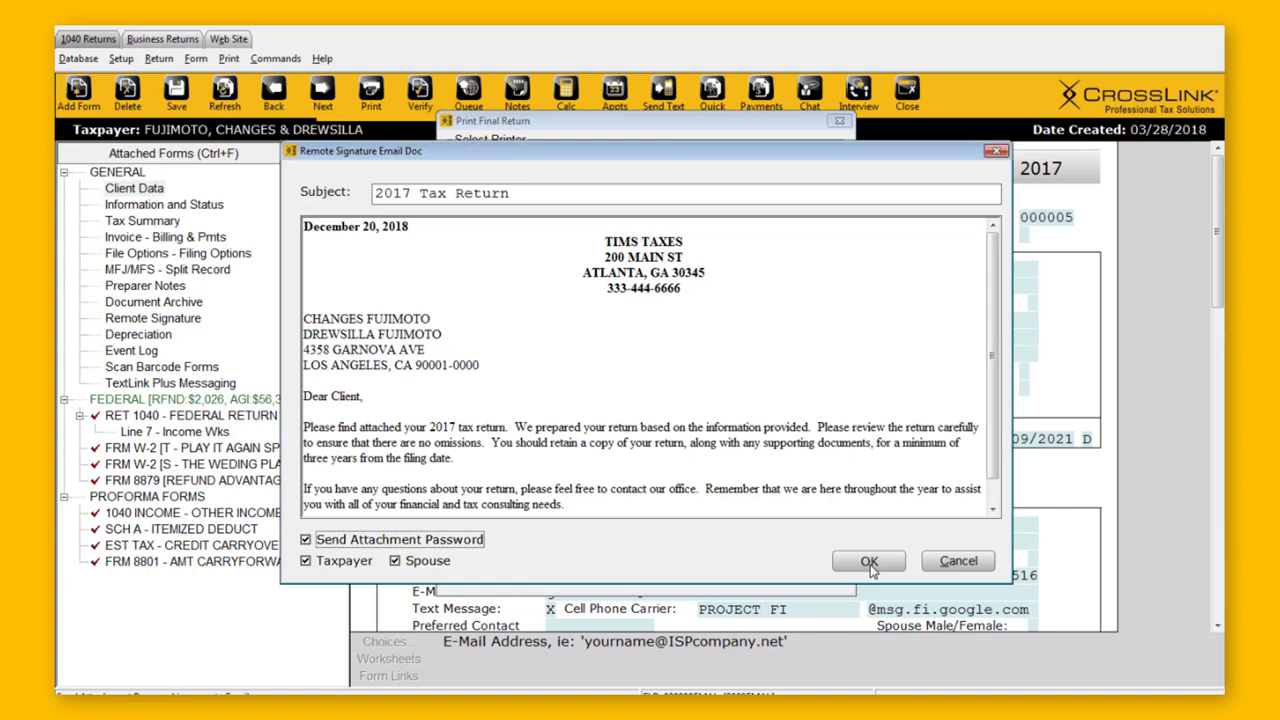
{"action": "left_click", "coordinate": [980, 566]}
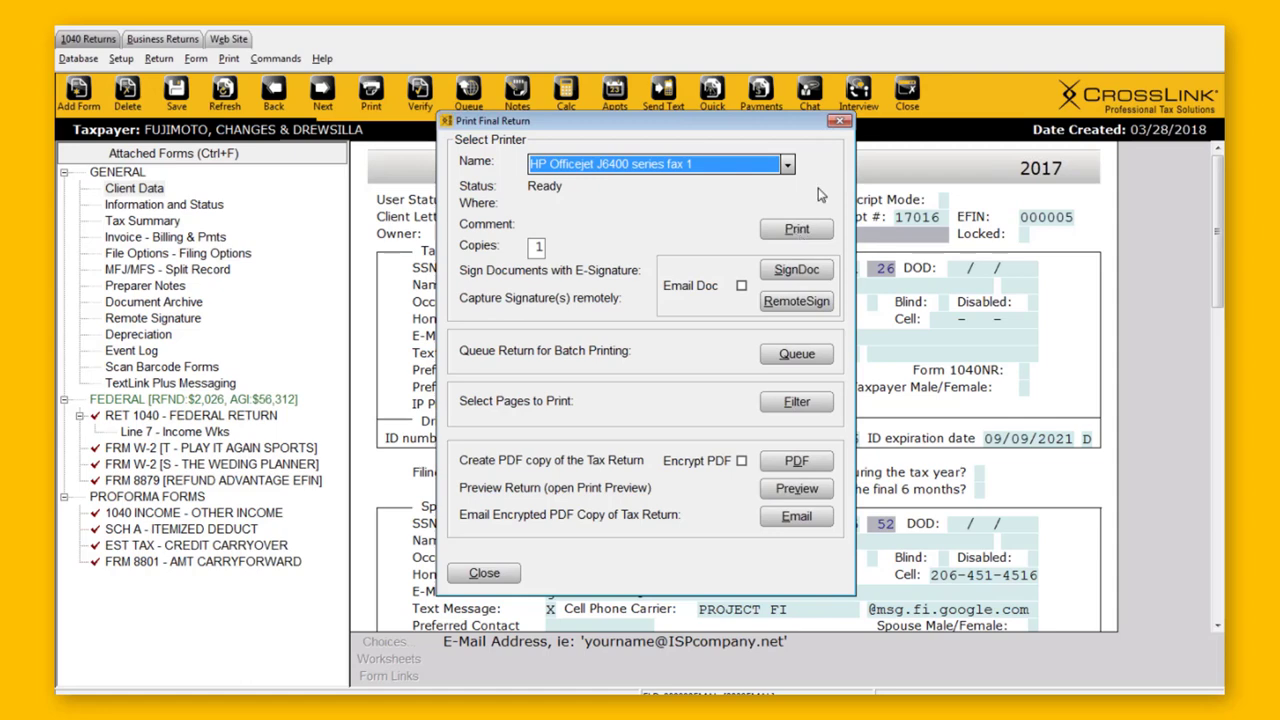
Close Print Final Return, then view and close the Printer Setup settings.
{"action": "left_click", "coordinate": [838, 122]}
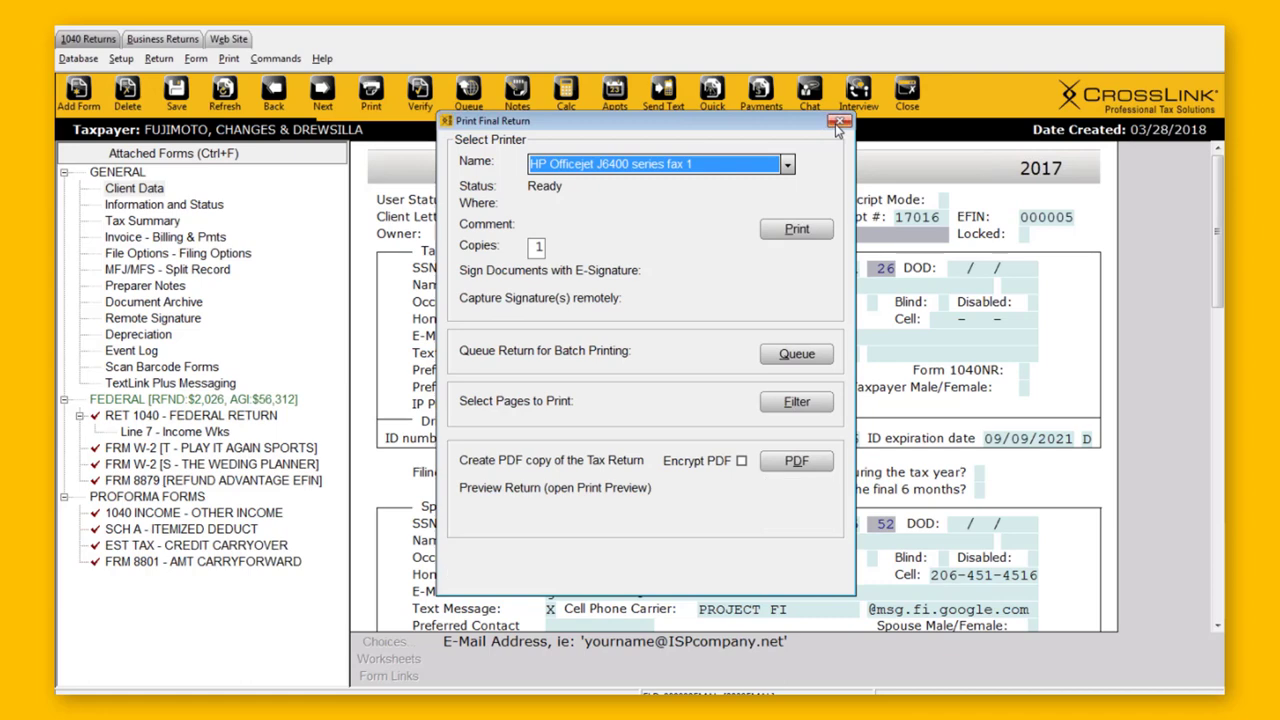
{"action": "left_click", "coordinate": [120, 58]}
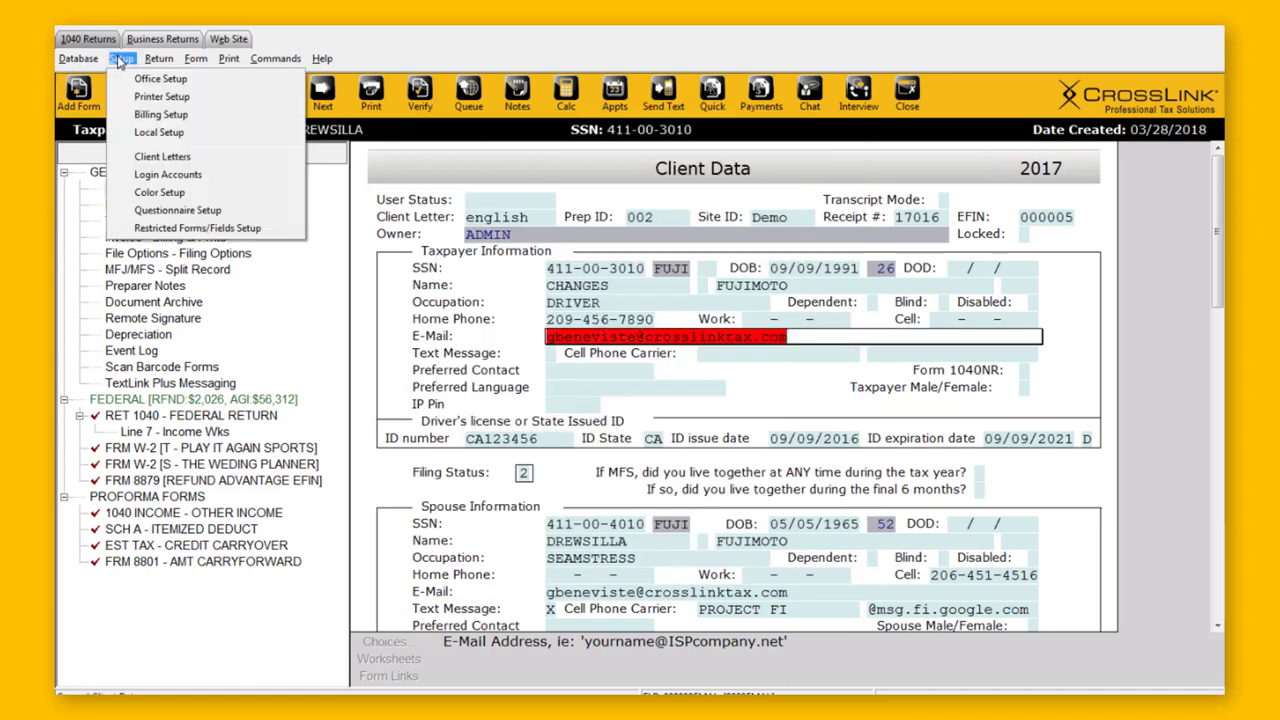
{"action": "left_click", "coordinate": [193, 99]}
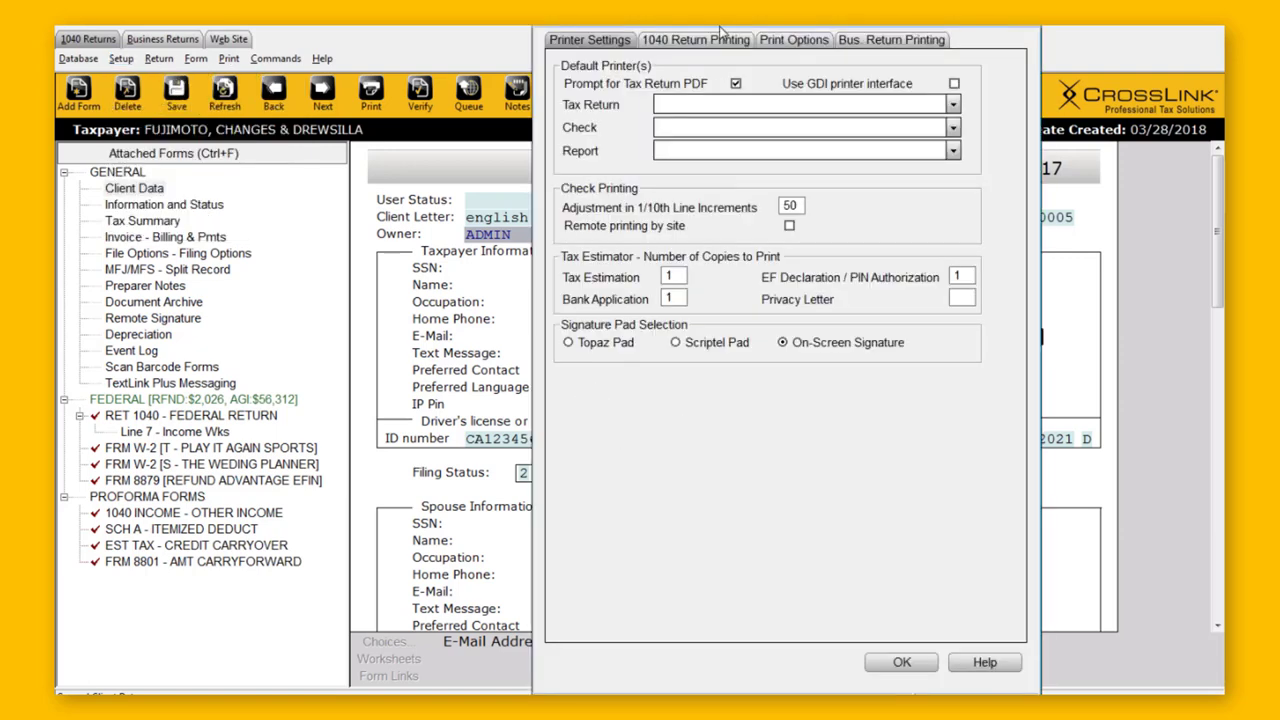
{"action": "left_click_drag", "start_coordinate": [721, 27], "coordinate": [636, 37]}
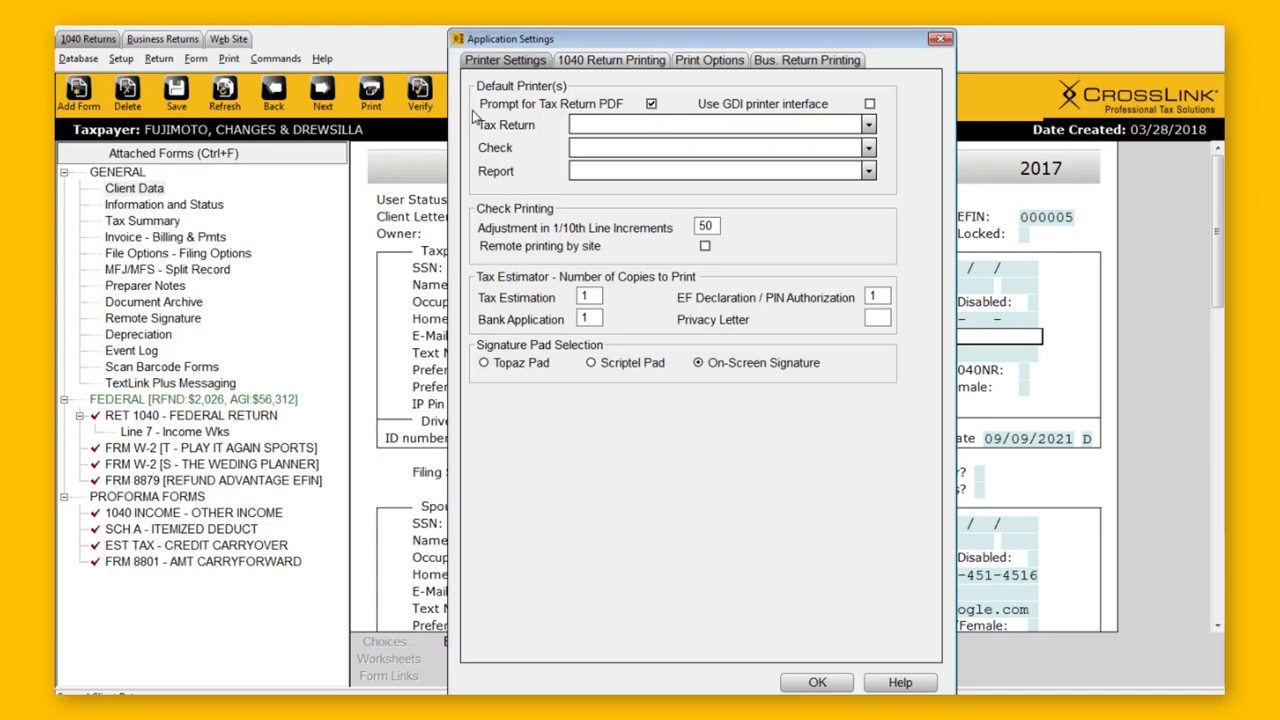
{"action": "left_click", "coordinate": [940, 38]}
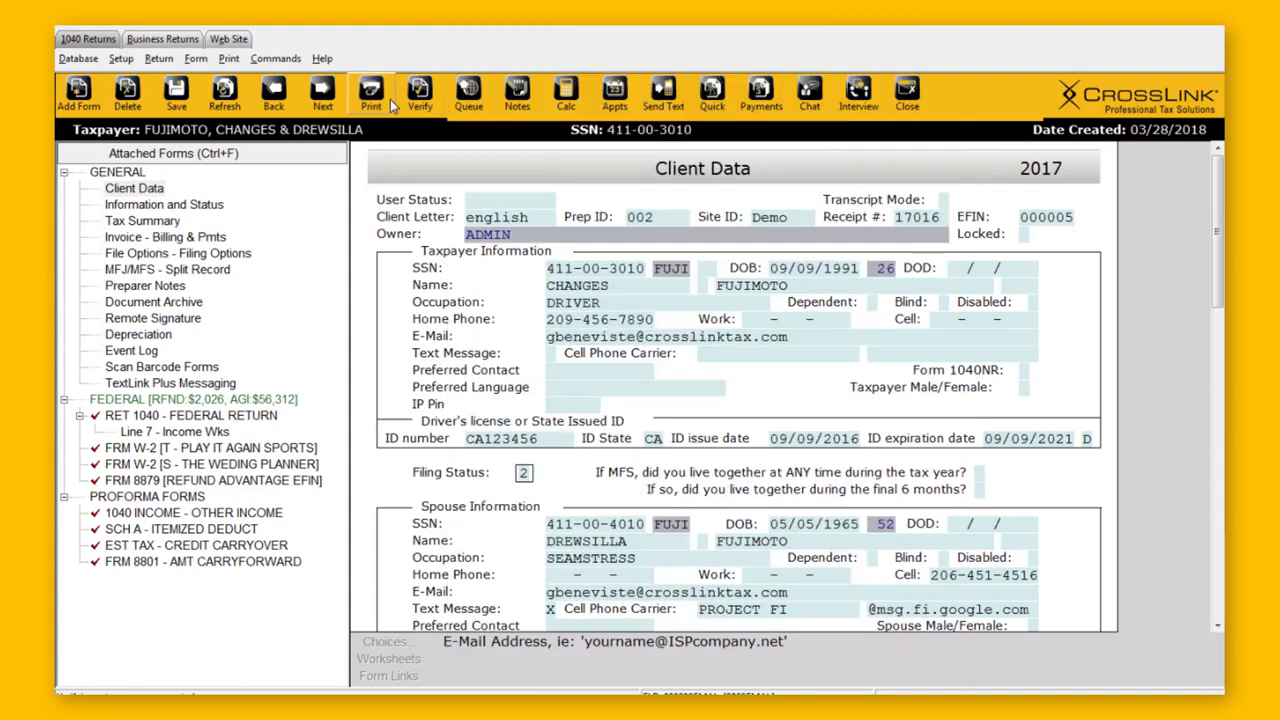
Open and close the Print Final Return window twice.
{"action": "left_click", "coordinate": [375, 96]}
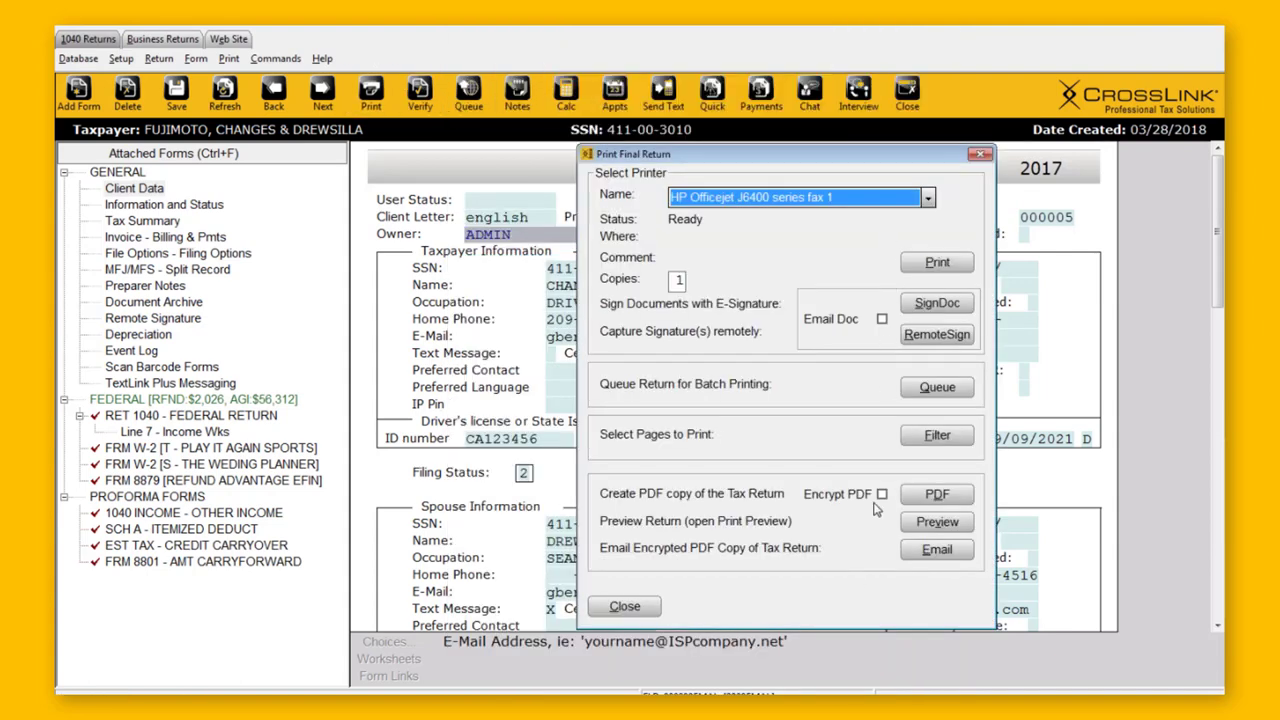
{"action": "left_click", "coordinate": [980, 158]}
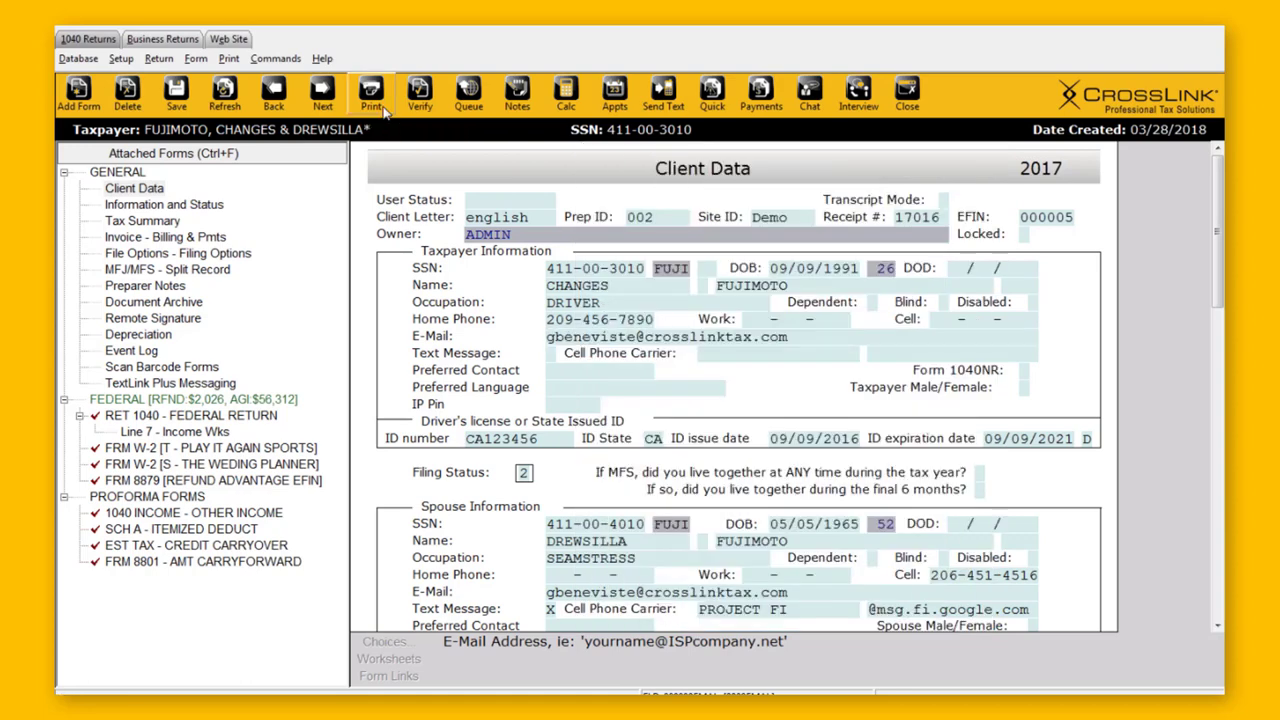
{"action": "left_click", "coordinate": [372, 97]}
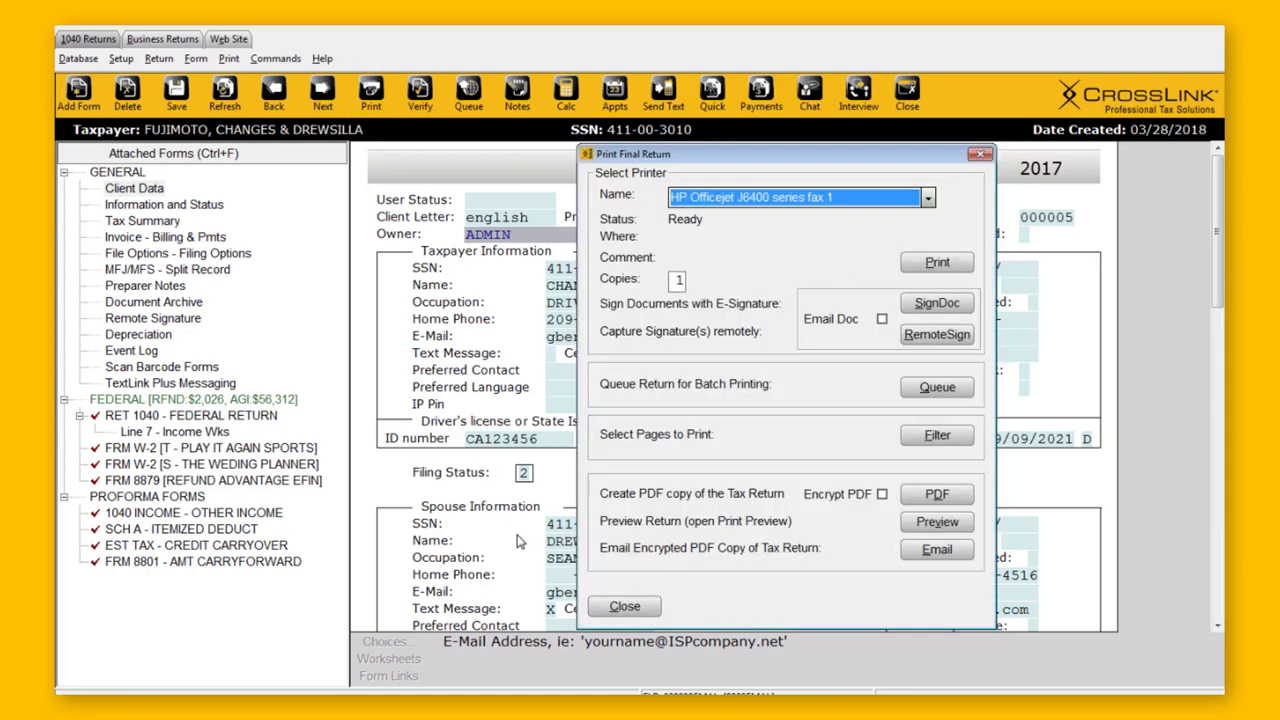
{"action": "left_click", "coordinate": [980, 157]}
In Printer Setup, try the Topaz and Scriptel signature pads, then restore On-Screen Signature.
{"action": "left_click", "coordinate": [121, 58]}
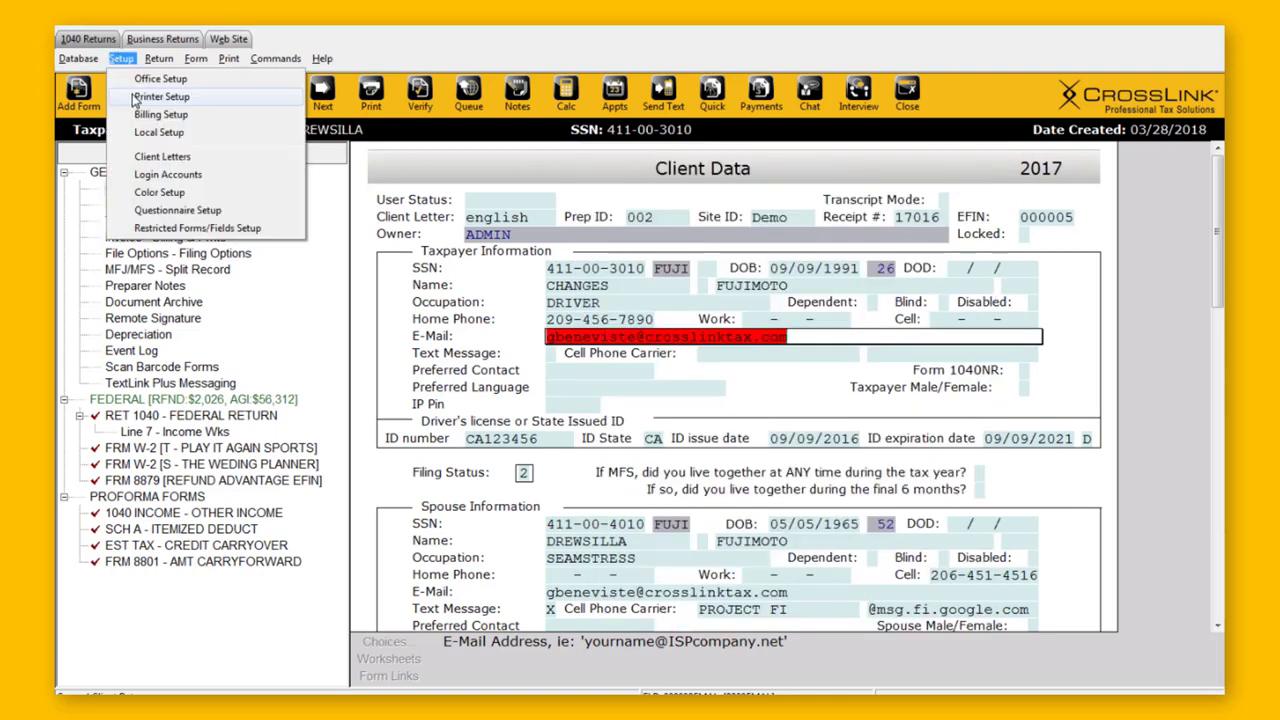
{"action": "left_click", "coordinate": [161, 96]}
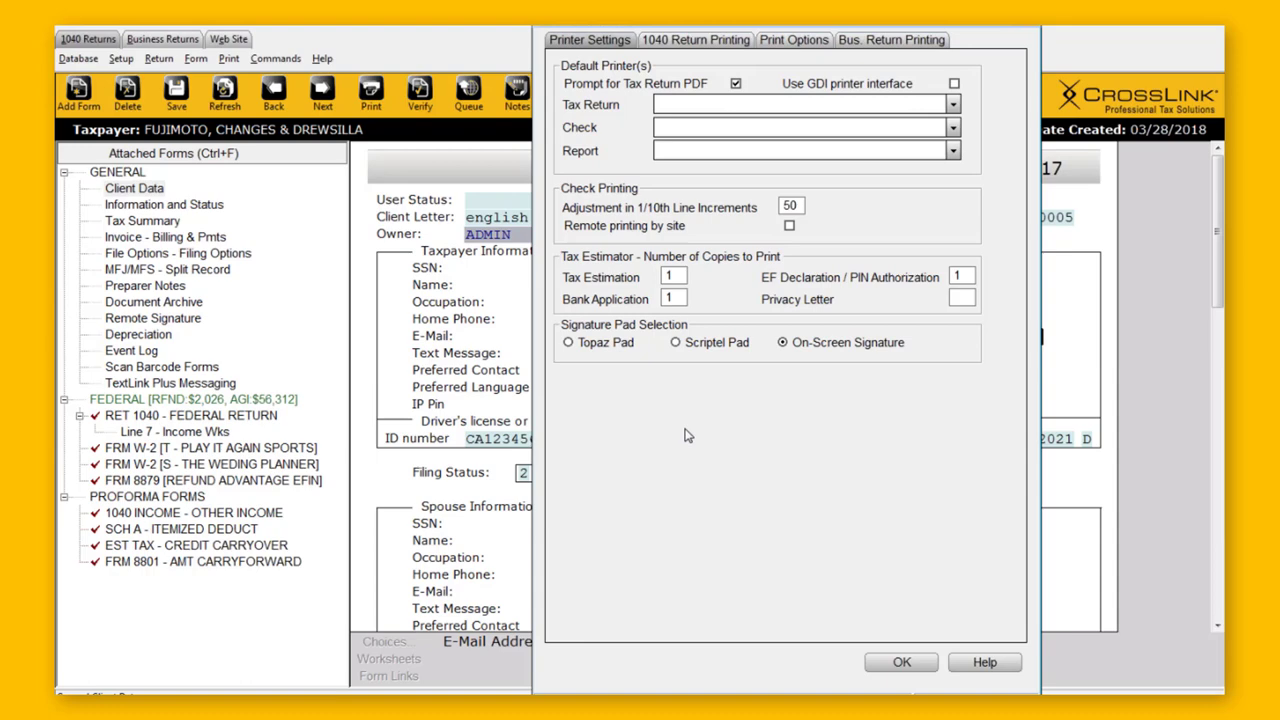
{"action": "left_click", "coordinate": [570, 345]}
{"action": "left_click", "coordinate": [675, 343]}
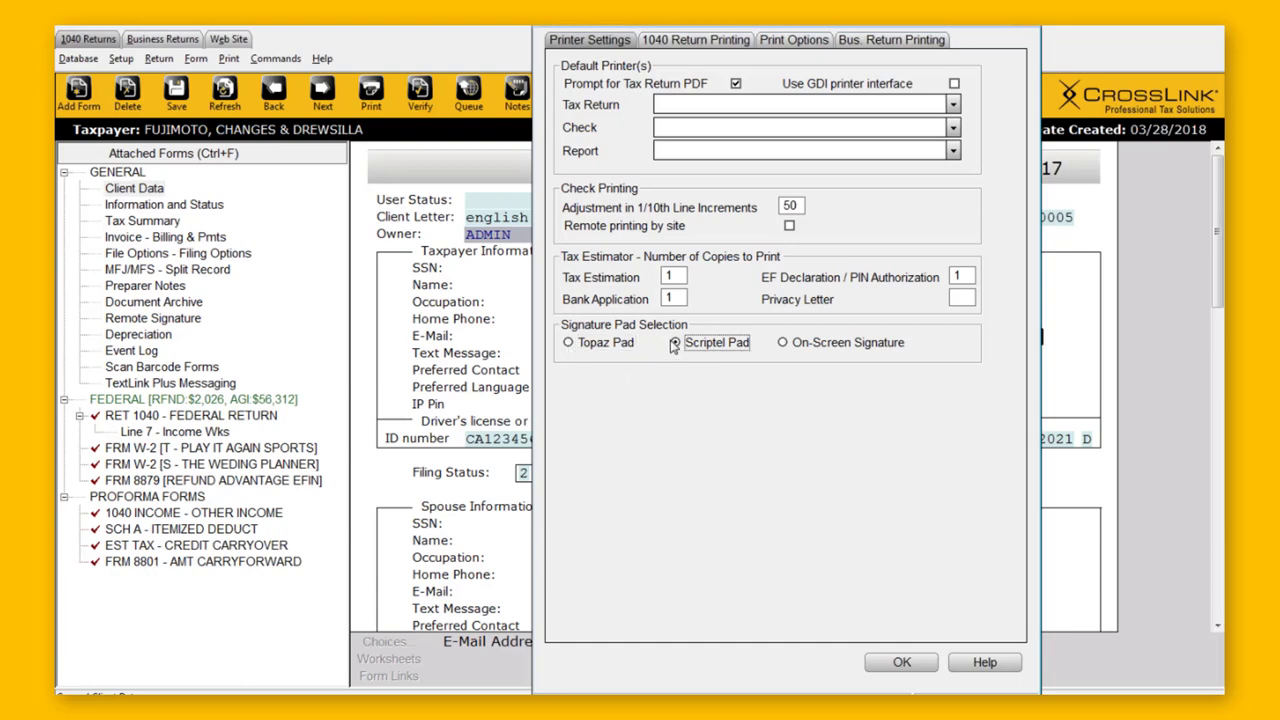
{"action": "left_click", "coordinate": [782, 345]}
{"action": "left_click", "coordinate": [568, 343]}
{"action": "left_click", "coordinate": [676, 343]}
{"action": "left_click", "coordinate": [566, 344]}
{"action": "left_click", "coordinate": [682, 344]}
{"action": "left_click", "coordinate": [782, 343]}
Show the 1040 Return Printing options with Federal Return and Send to Archive checked.
{"action": "left_click_drag", "start_coordinate": [688, 48], "coordinate": [686, 118]}
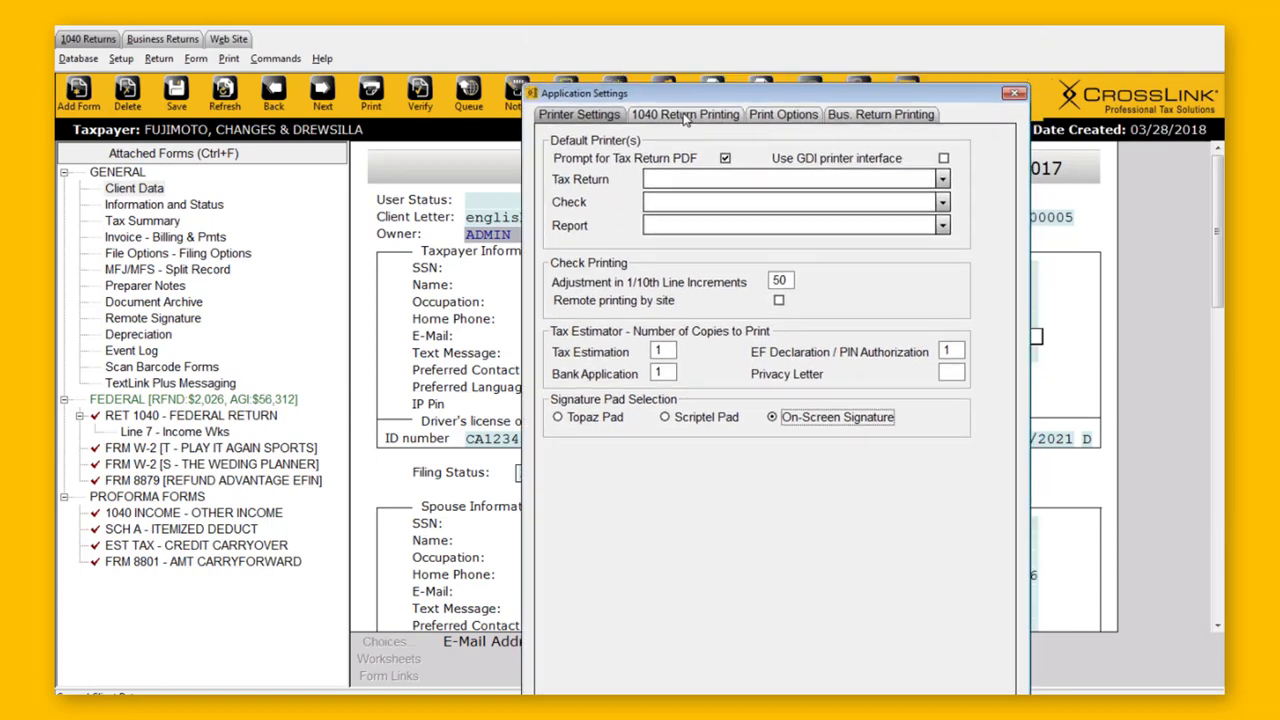
{"action": "left_click", "coordinate": [686, 116]}
{"action": "left_click_drag", "start_coordinate": [698, 100], "coordinate": [650, 35]}
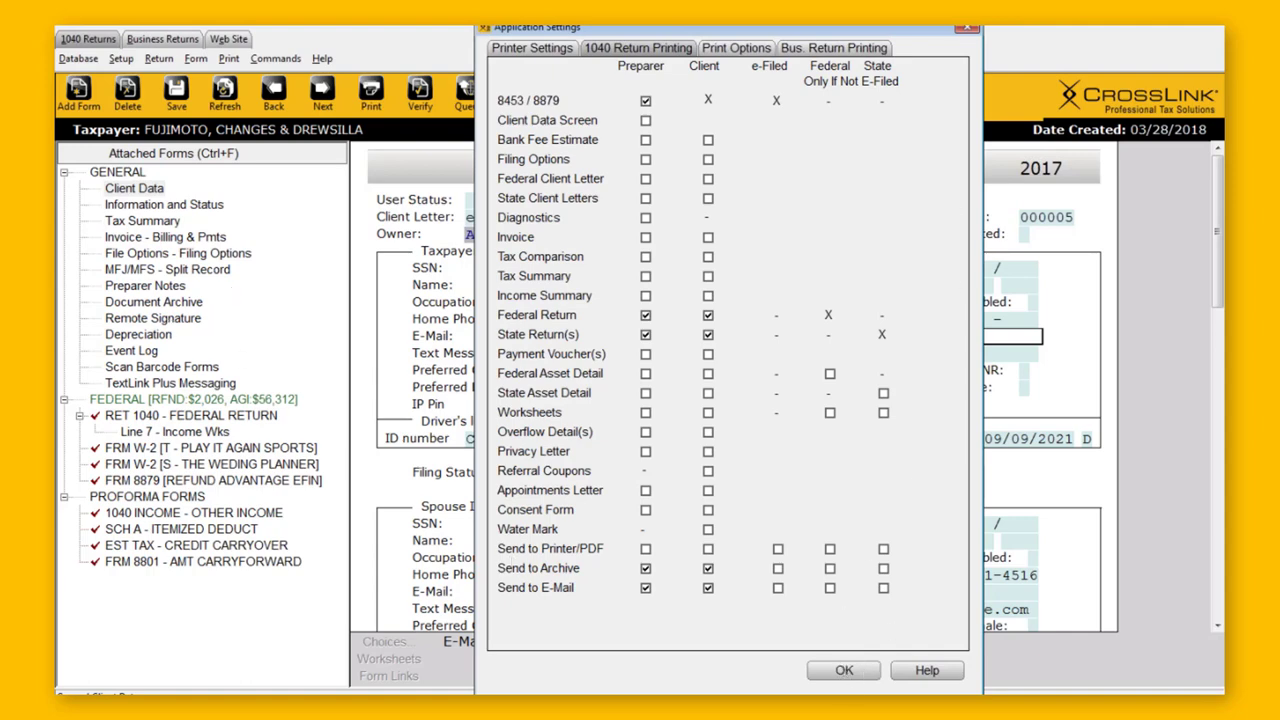
Save the 1040 print settings, print the final return to the archive, and select Document Archive.
{"action": "left_click", "coordinate": [846, 672]}
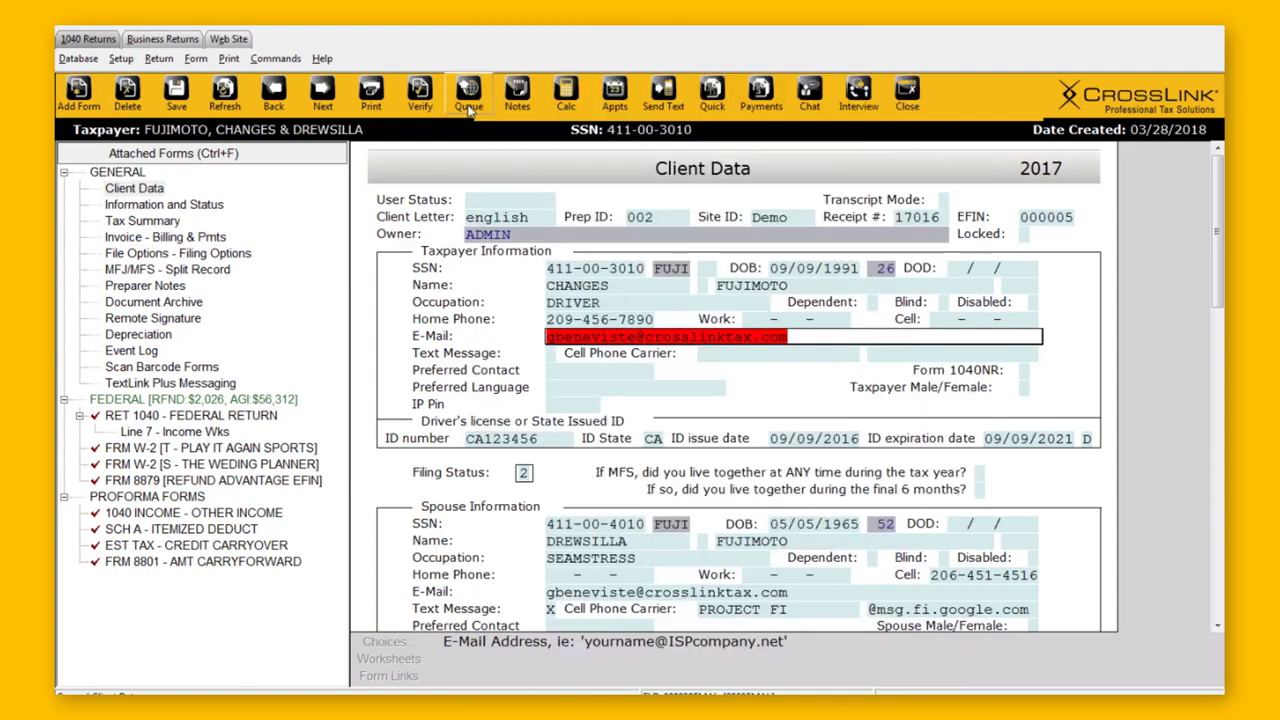
{"action": "left_click", "coordinate": [386, 99]}
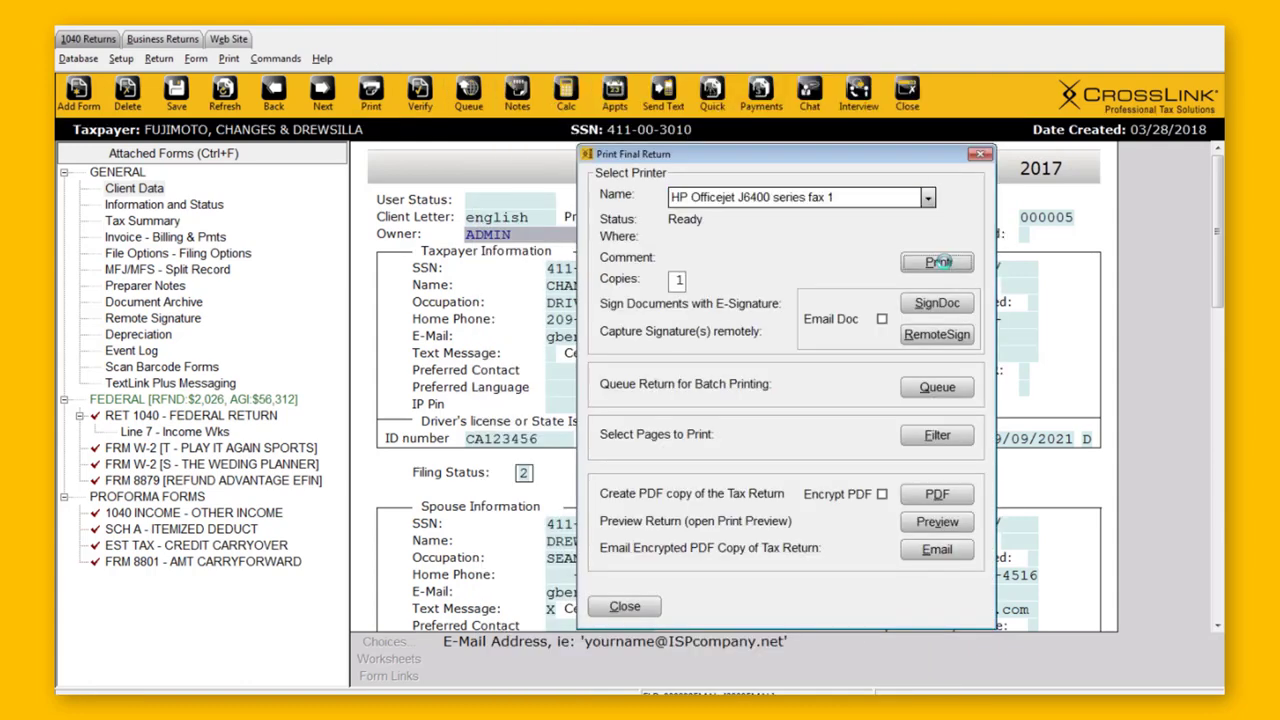
{"action": "left_click", "coordinate": [940, 262]}
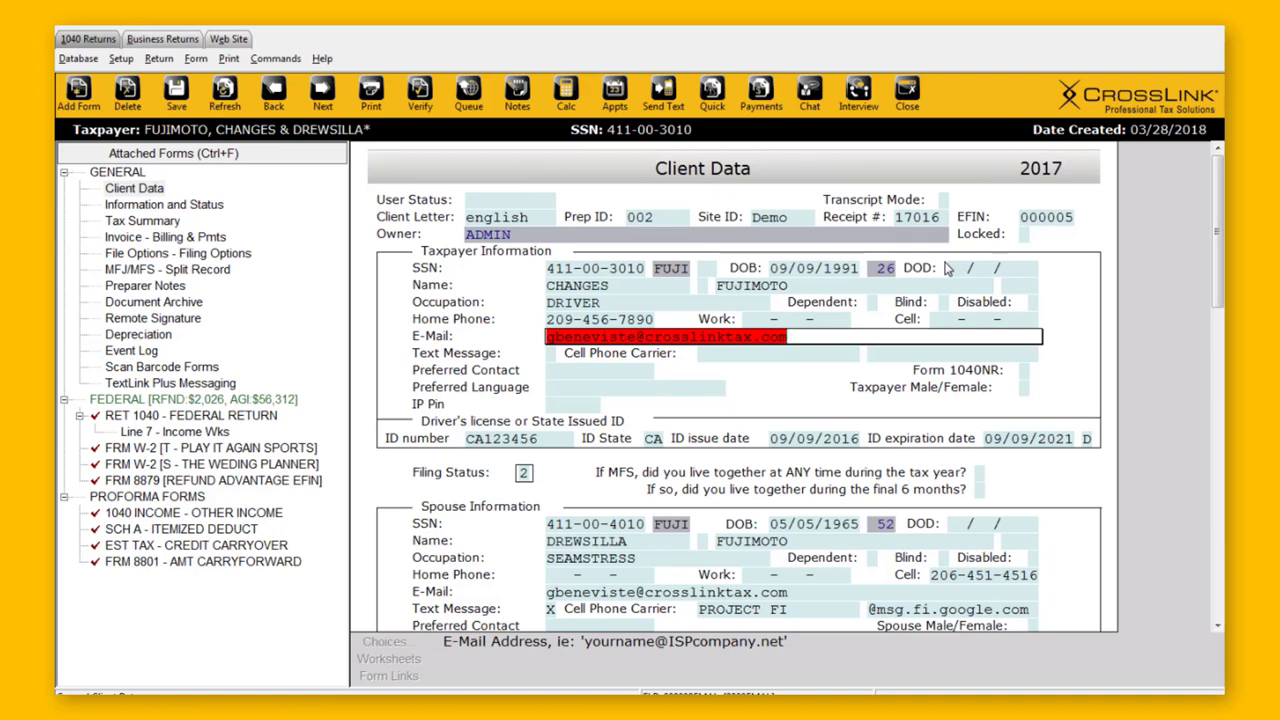
{"action": "left_click", "coordinate": [184, 304]}
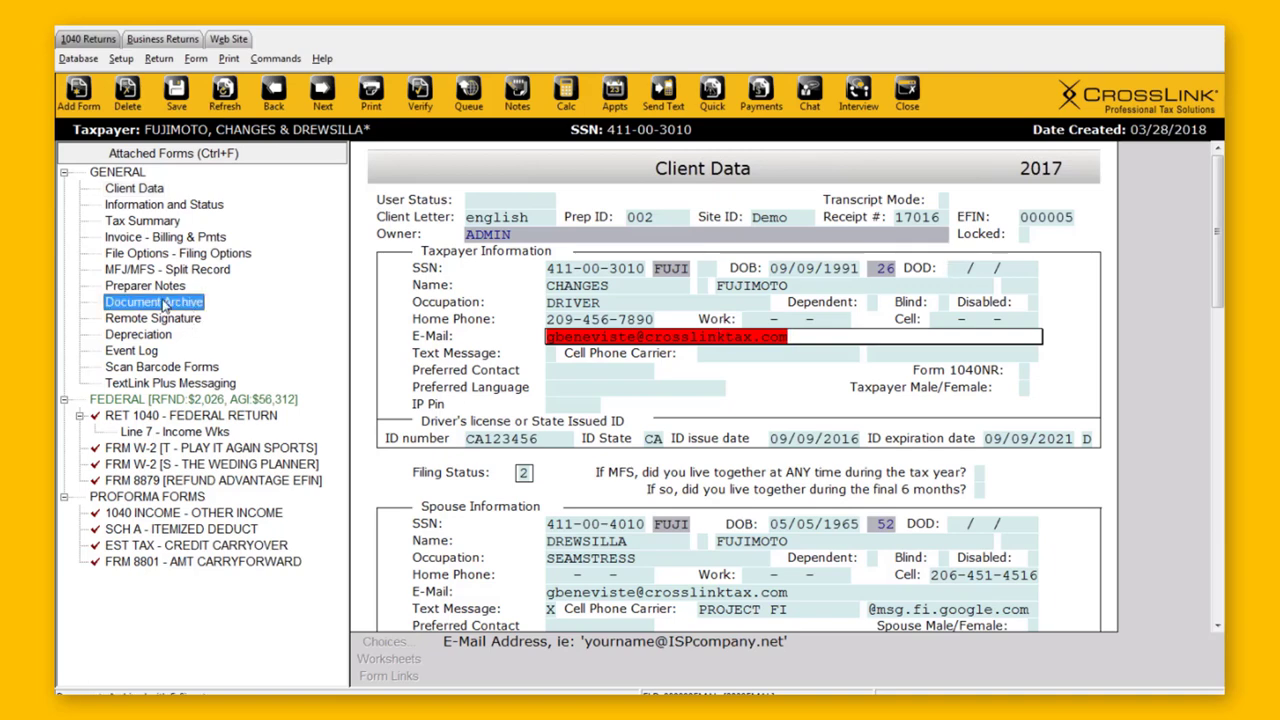
Open the Document Archive listing and open the 12/20/2018 Full Tax Return.
{"action": "double_click", "coordinate": [172, 304]}
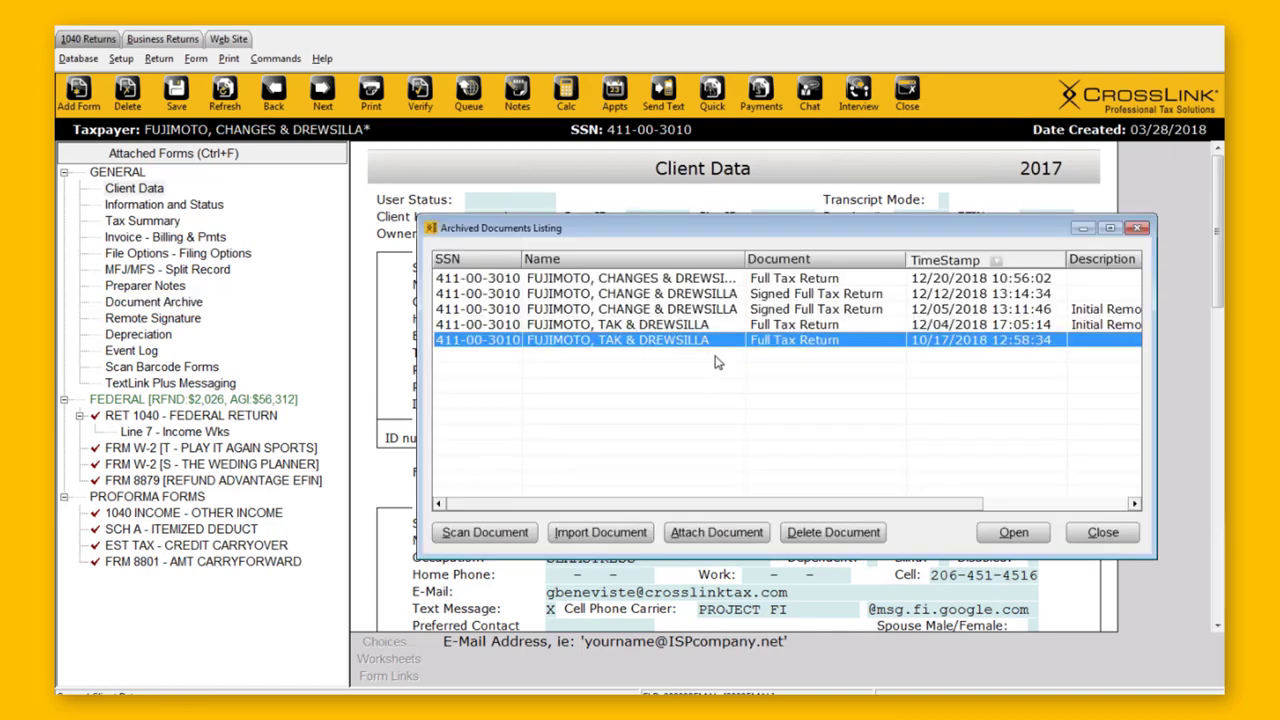
{"action": "left_click", "coordinate": [710, 282]}
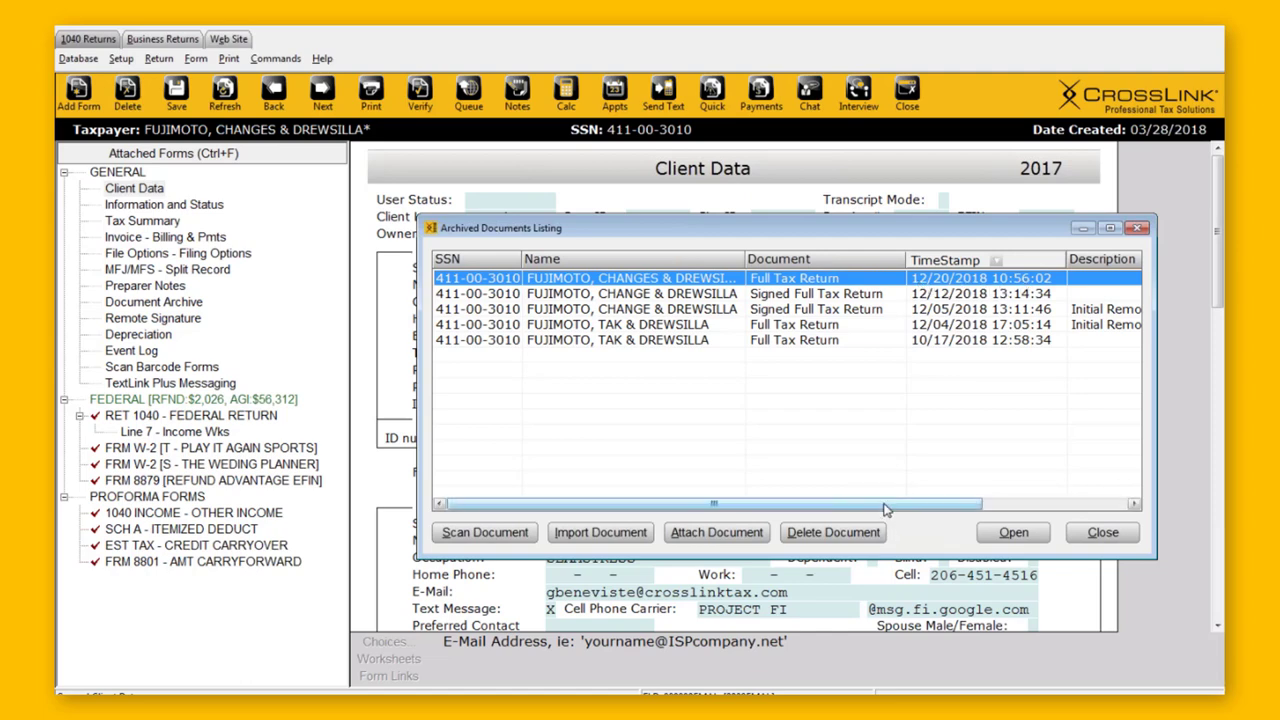
{"action": "double_click", "coordinate": [703, 287]}
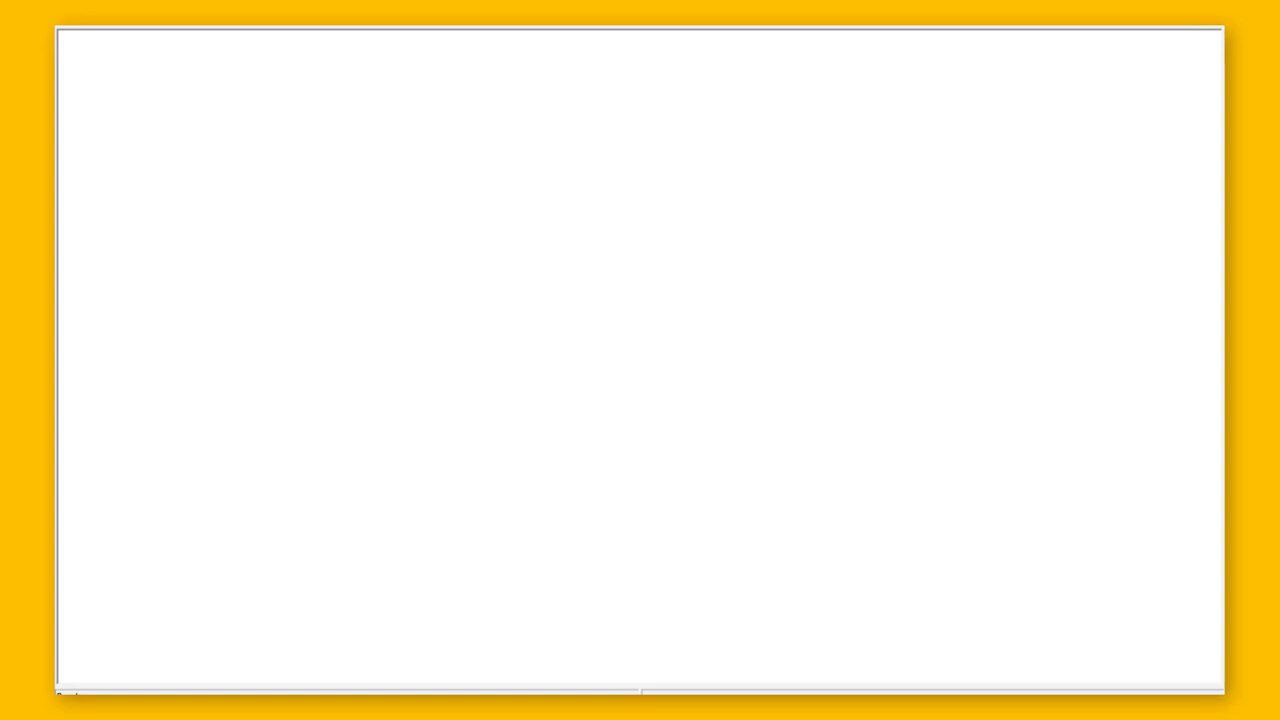
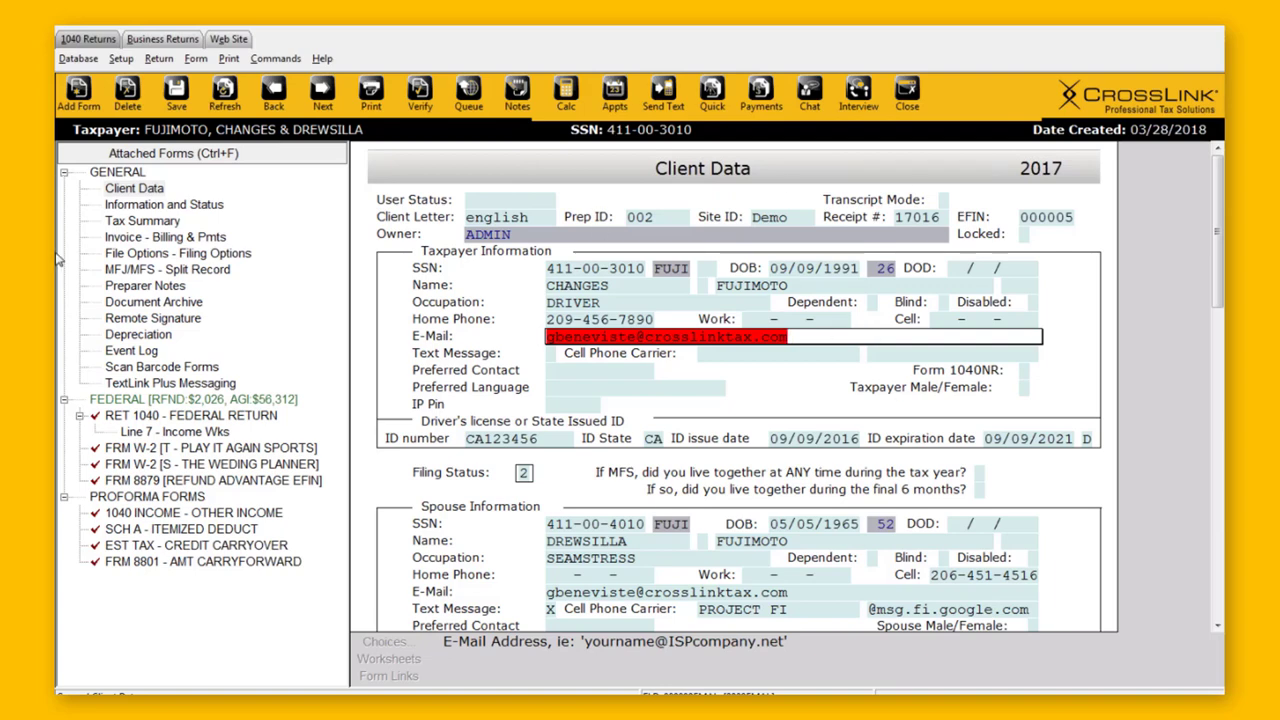
Open the return's Archived Documents Listing, move it aside, and start a document import.
{"action": "left_click", "coordinate": [153, 301]}
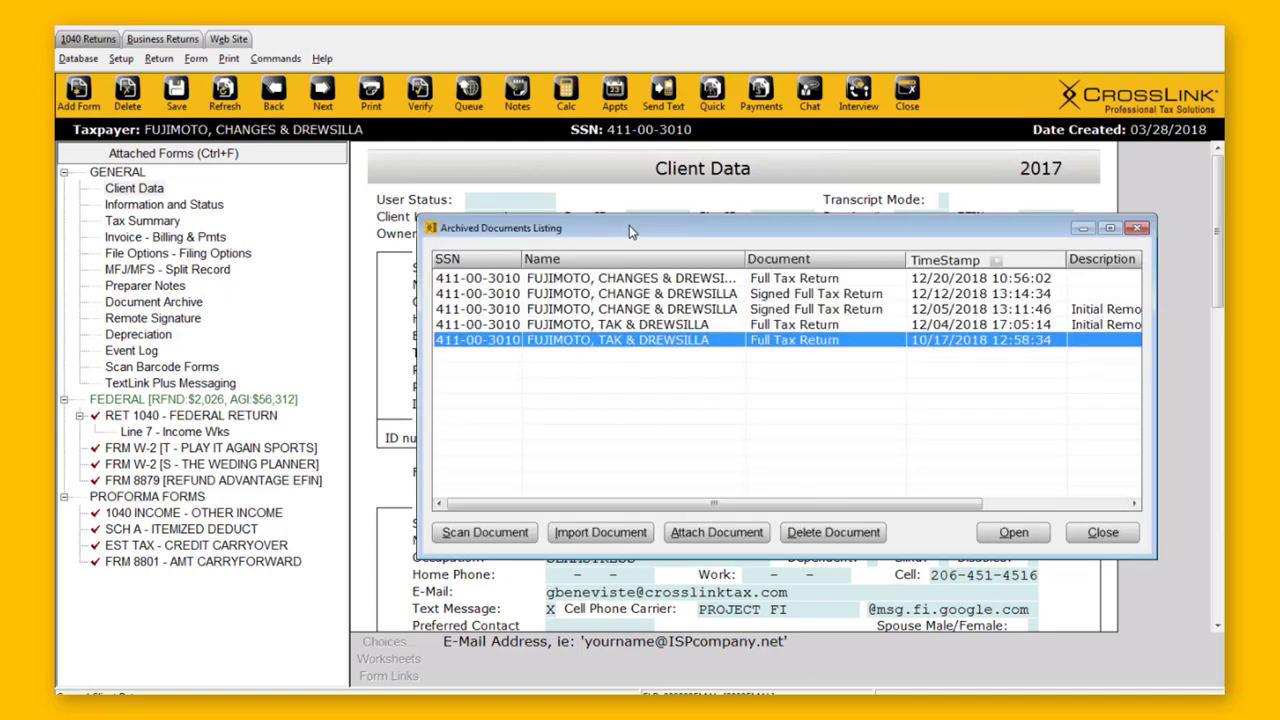
{"action": "left_click_drag", "start_coordinate": [632, 228], "coordinate": [553, 185]}
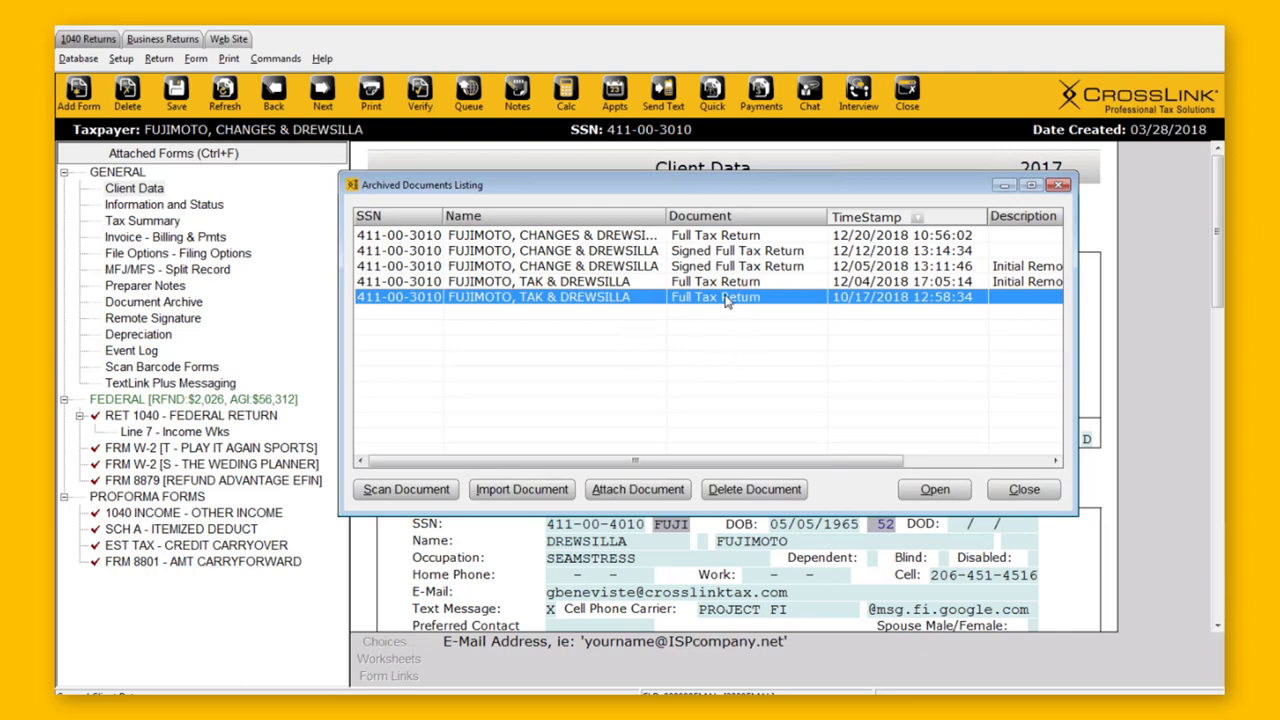
{"action": "left_click", "coordinate": [530, 490]}
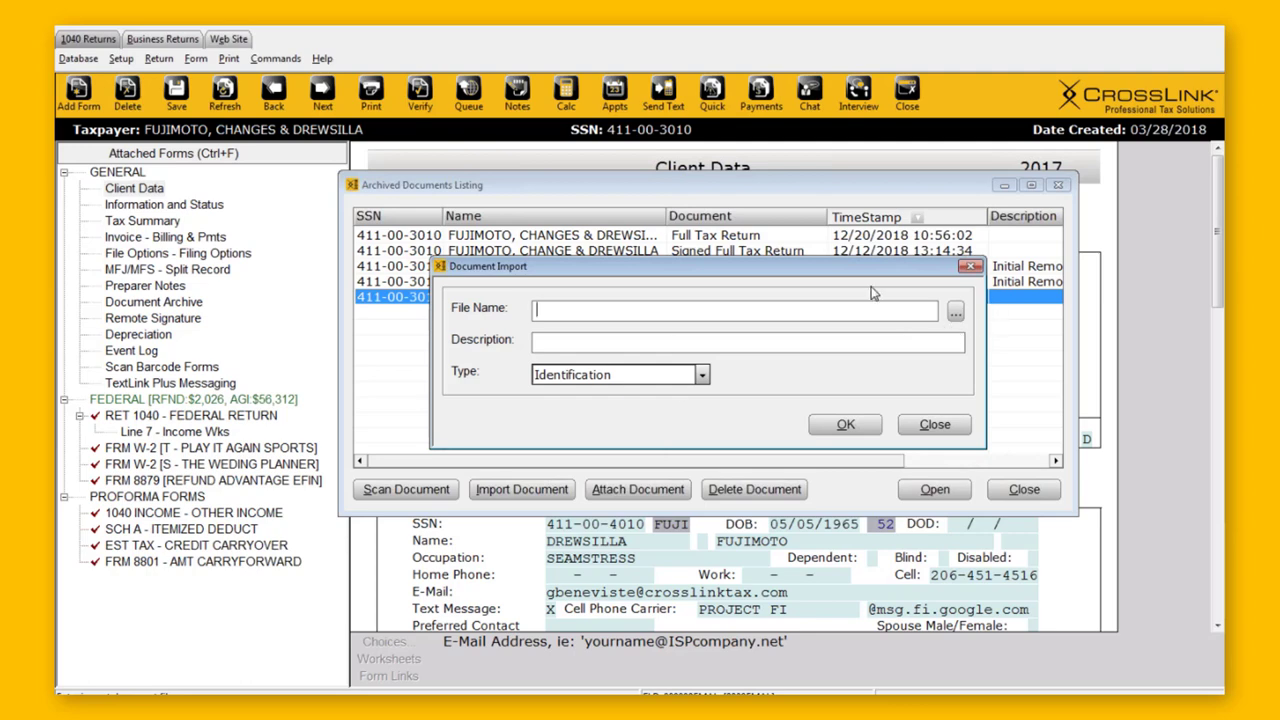
{"action": "left_click", "coordinate": [969, 266]}
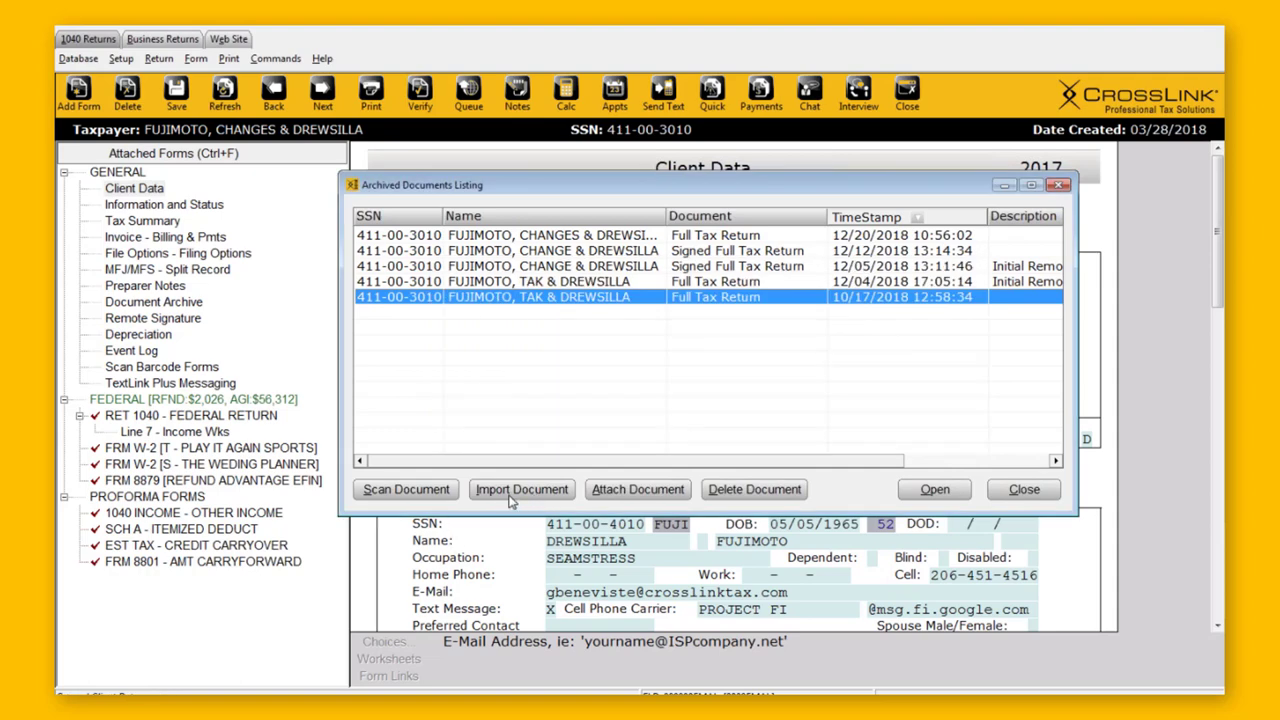
{"action": "left_click", "coordinate": [552, 497]}
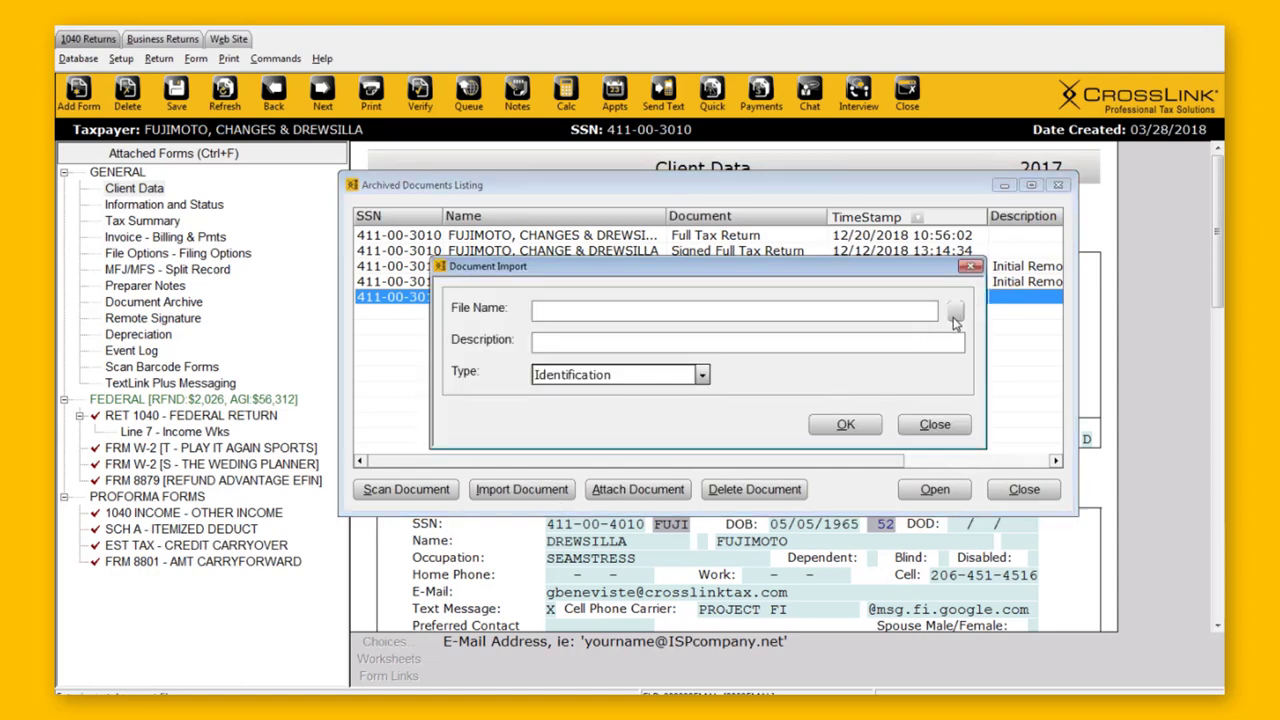
{"action": "left_click", "coordinate": [955, 314]}
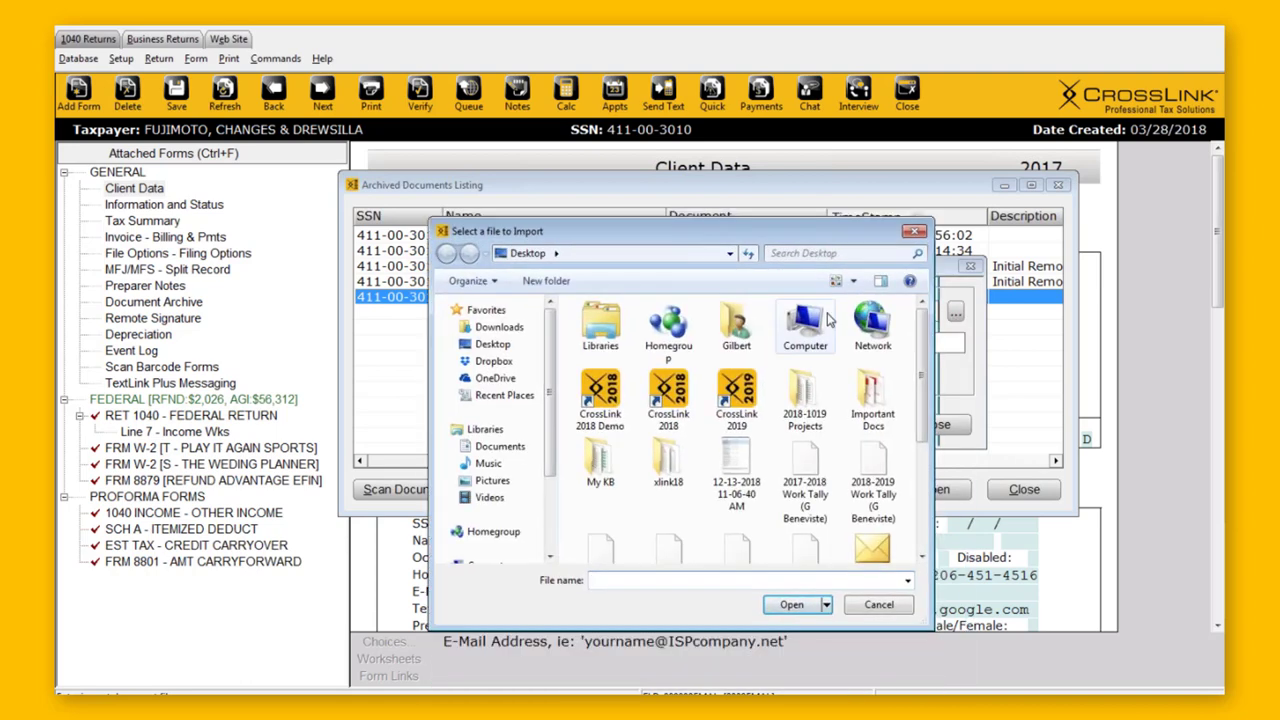
{"action": "left_click", "coordinate": [737, 475]}
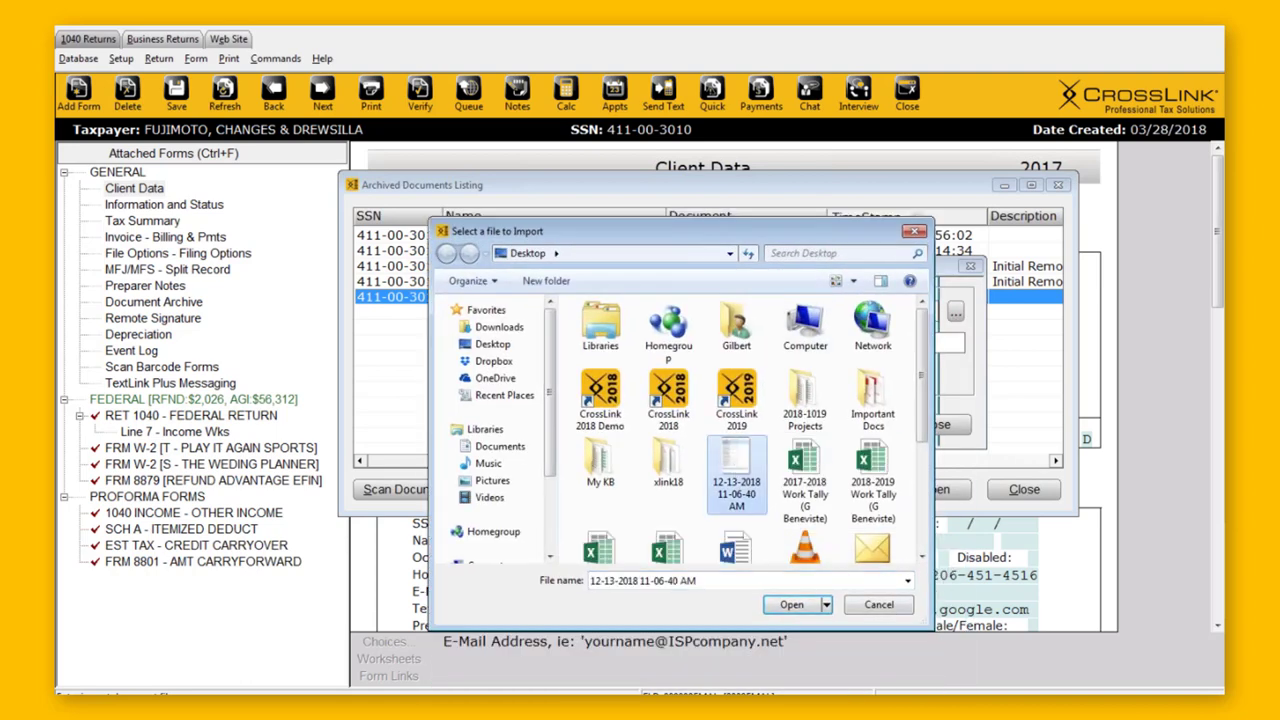
{"action": "left_click", "coordinate": [803, 608]}
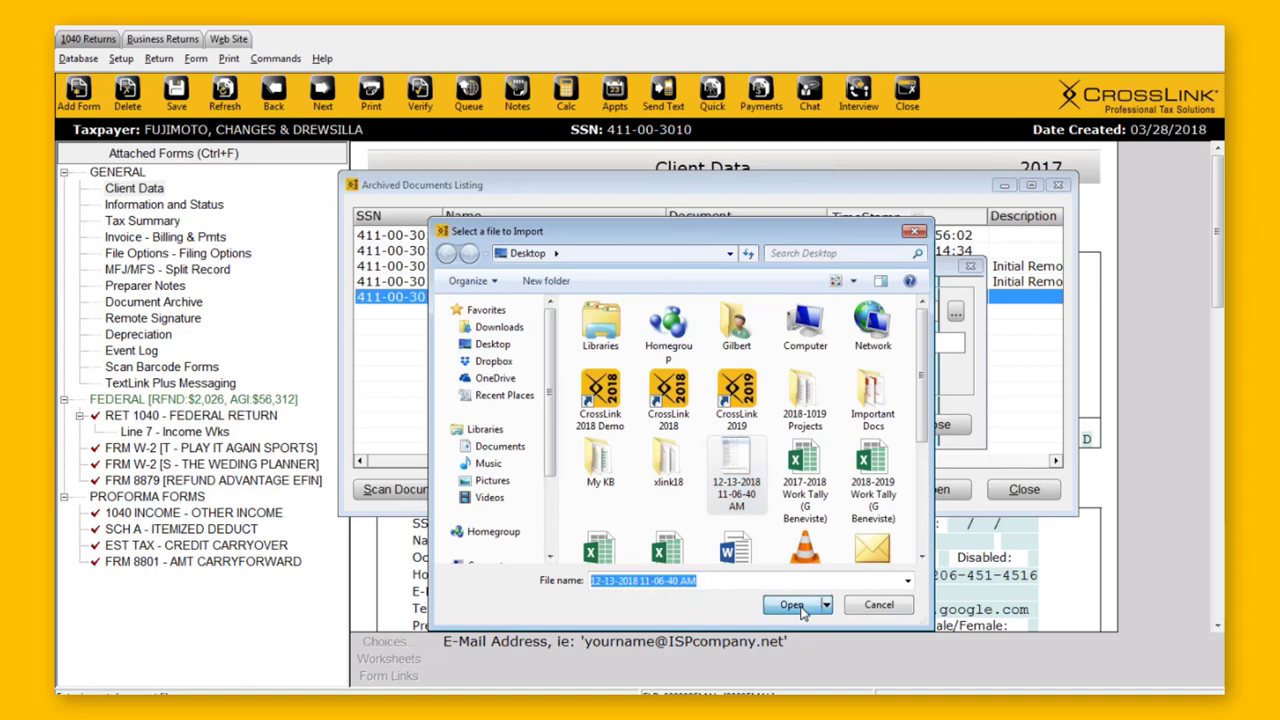
{"action": "left_click", "coordinate": [830, 429]}
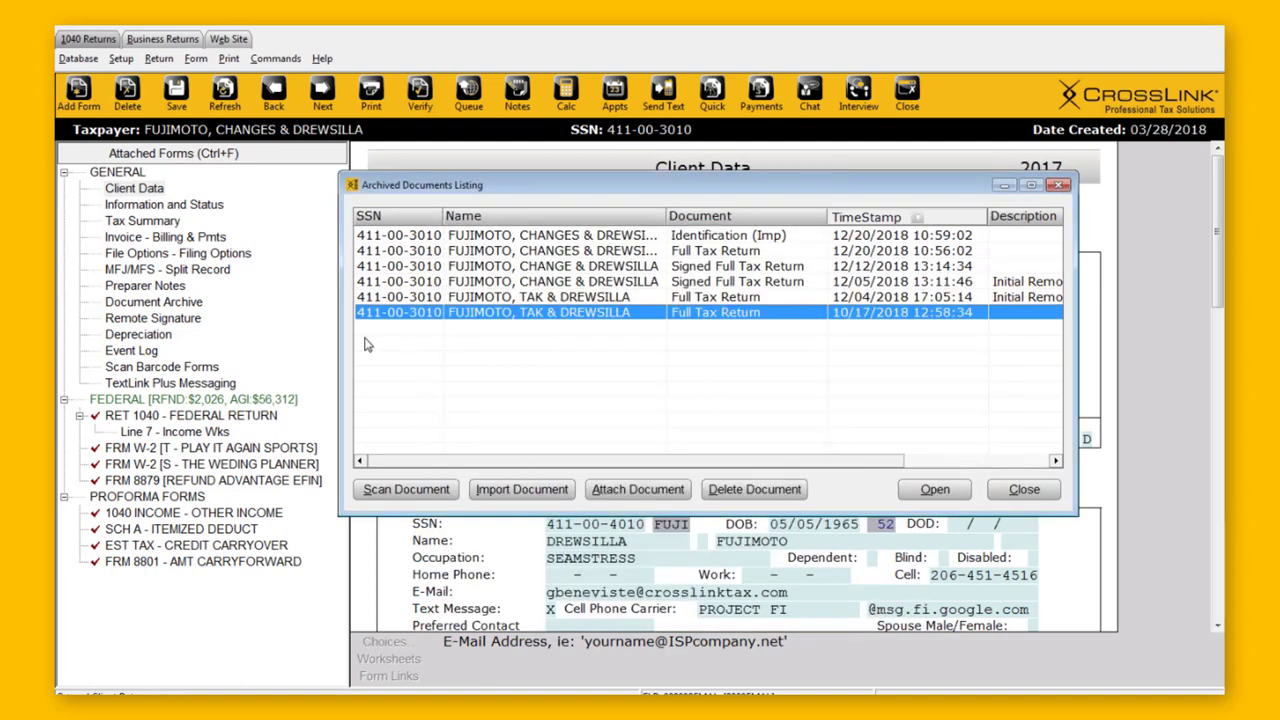
Select the new Identification (Imp) entry and close the archive listing.
{"action": "left_click", "coordinate": [570, 238]}
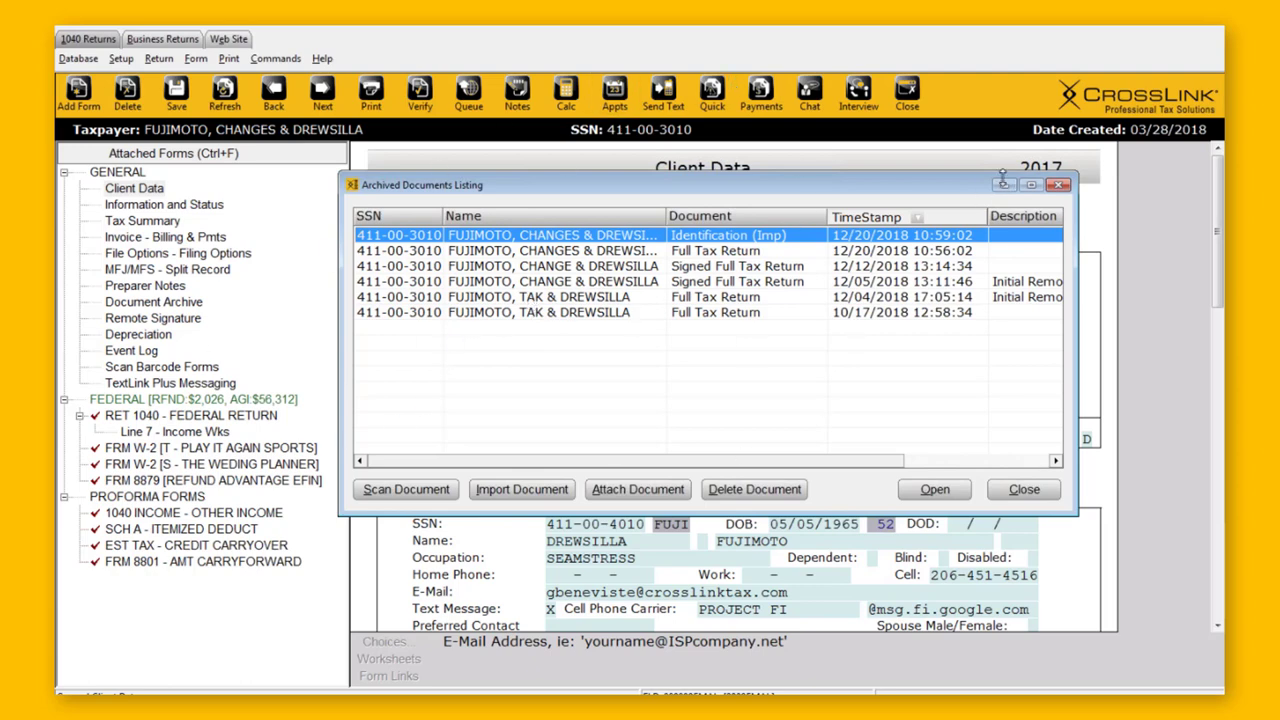
{"action": "left_click", "coordinate": [1061, 190]}
{"action": "left_click", "coordinate": [158, 303]}
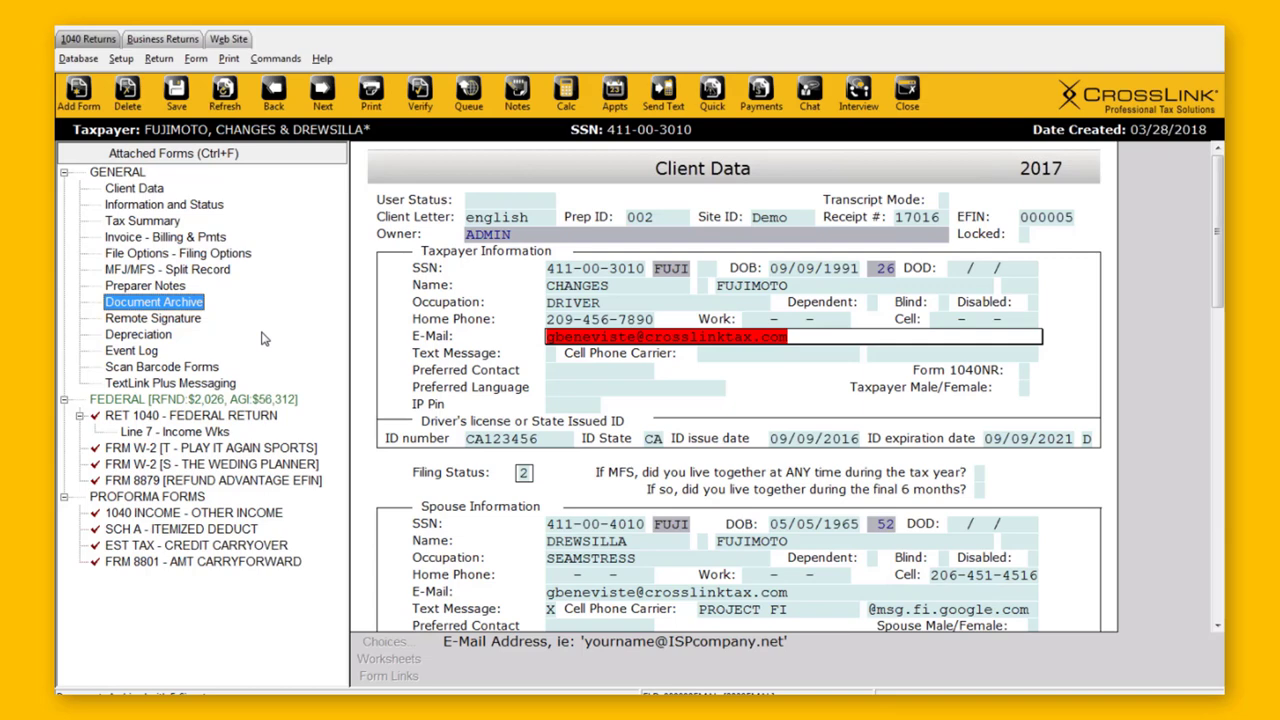
Queue the return for transmission with the Queue Federal package kept checked.
{"action": "left_click", "coordinate": [473, 112]}
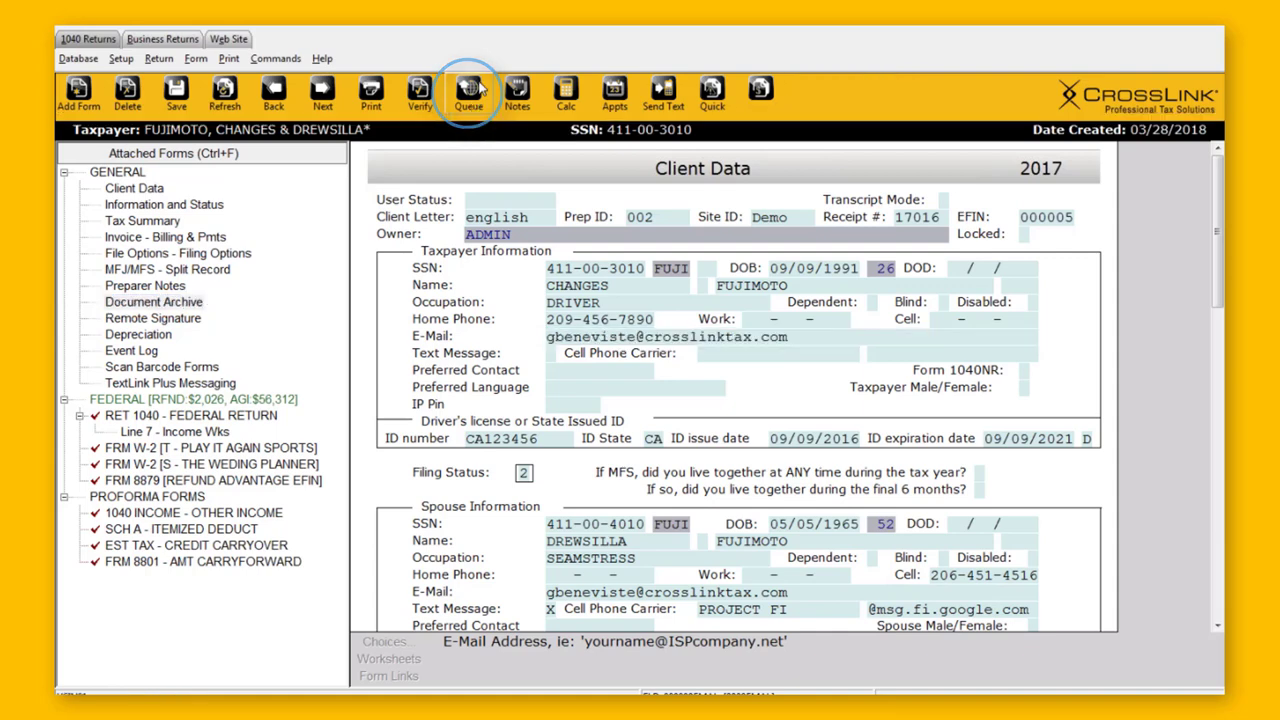
{"action": "left_click", "coordinate": [479, 92]}
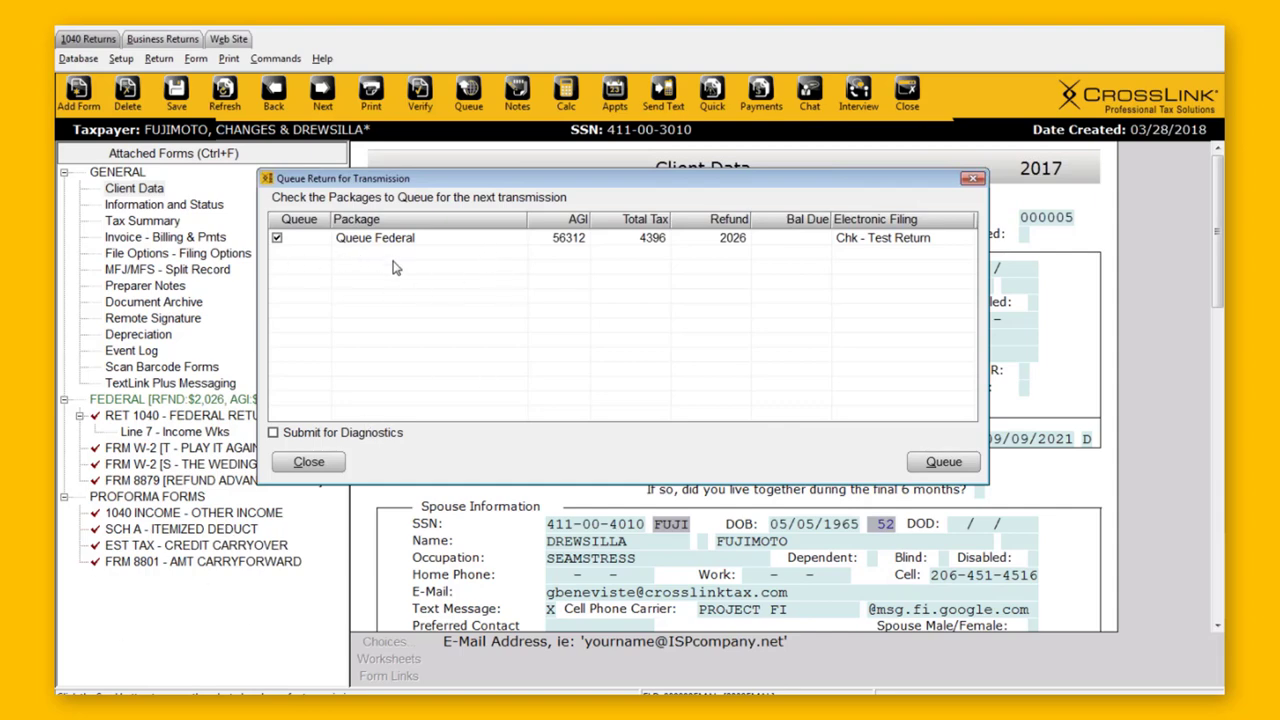
{"action": "left_click", "coordinate": [277, 240]}
{"action": "left_click", "coordinate": [277, 240]}
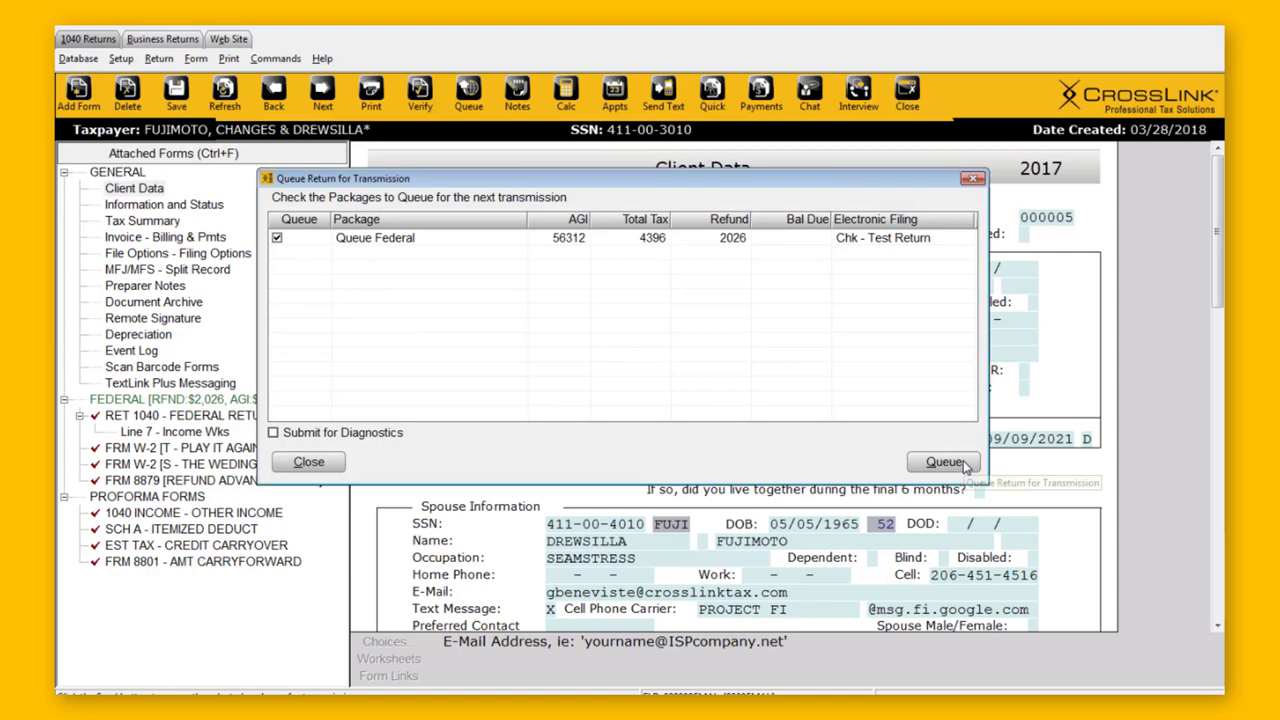
{"action": "left_click", "coordinate": [936, 462]}
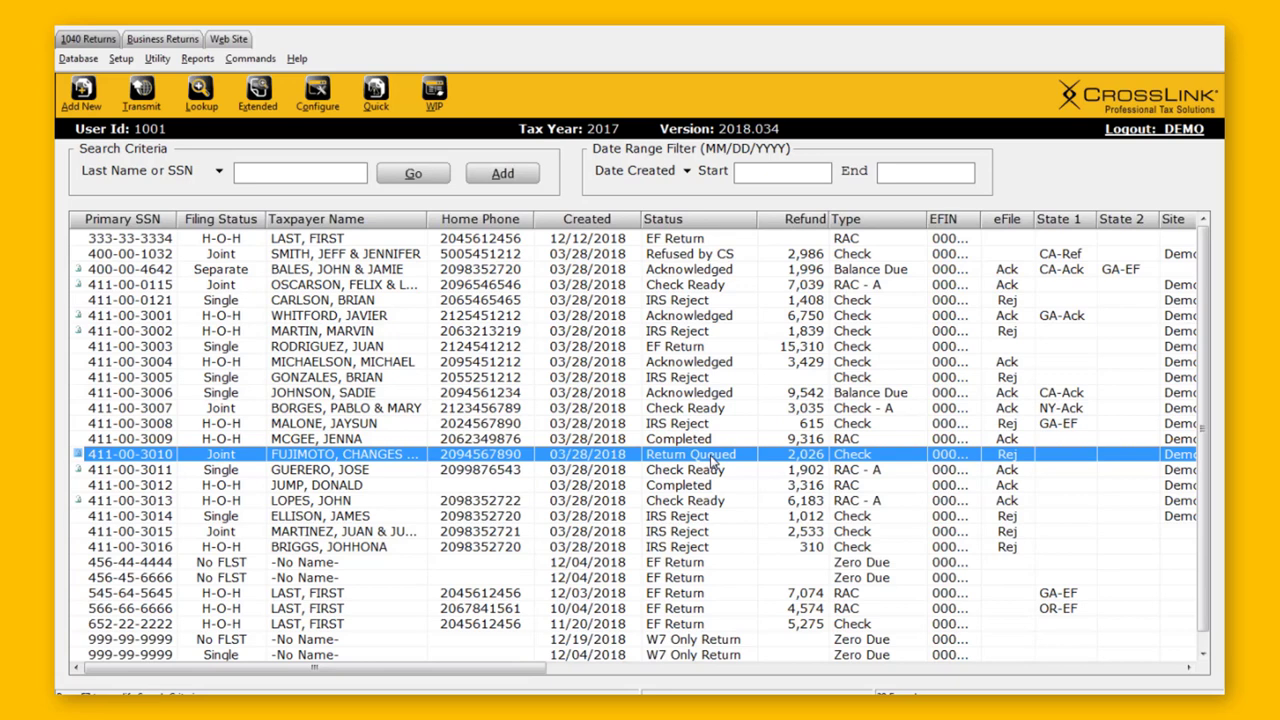
{"action": "left_click", "coordinate": [80, 474]}
{"action": "left_click", "coordinate": [80, 501]}
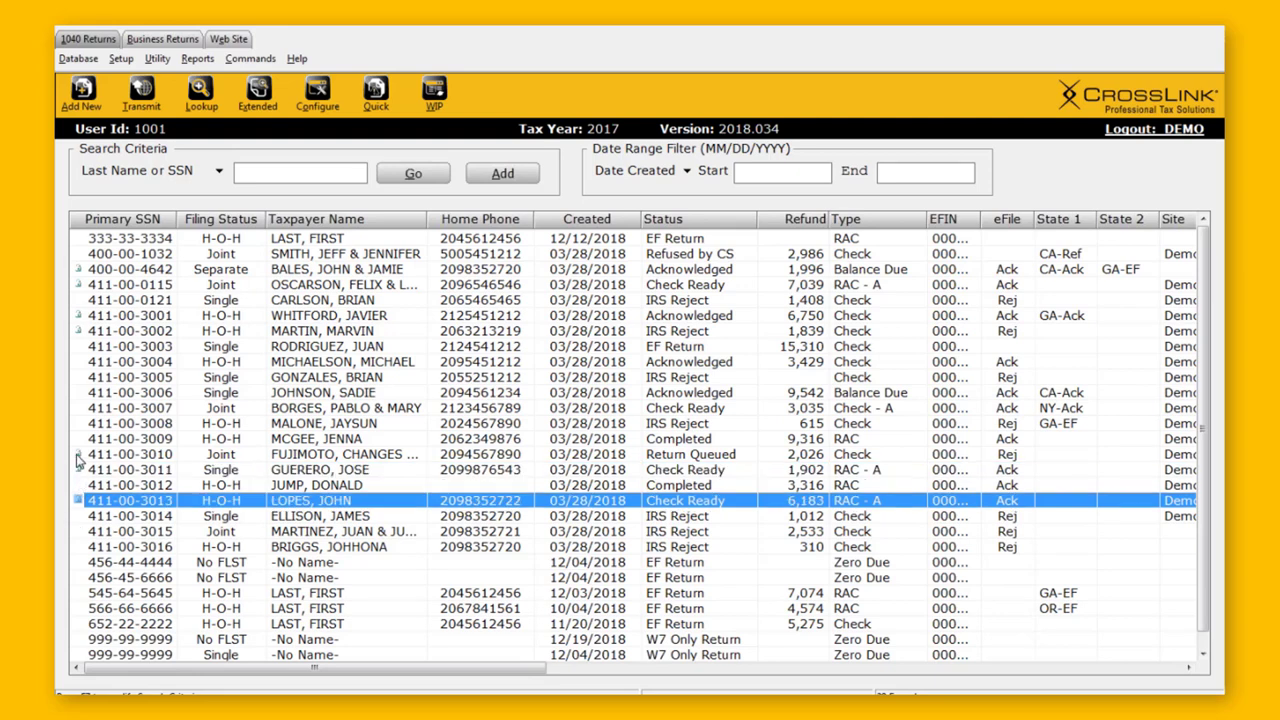
{"action": "left_click", "coordinate": [79, 456]}
{"action": "left_click", "coordinate": [81, 472]}
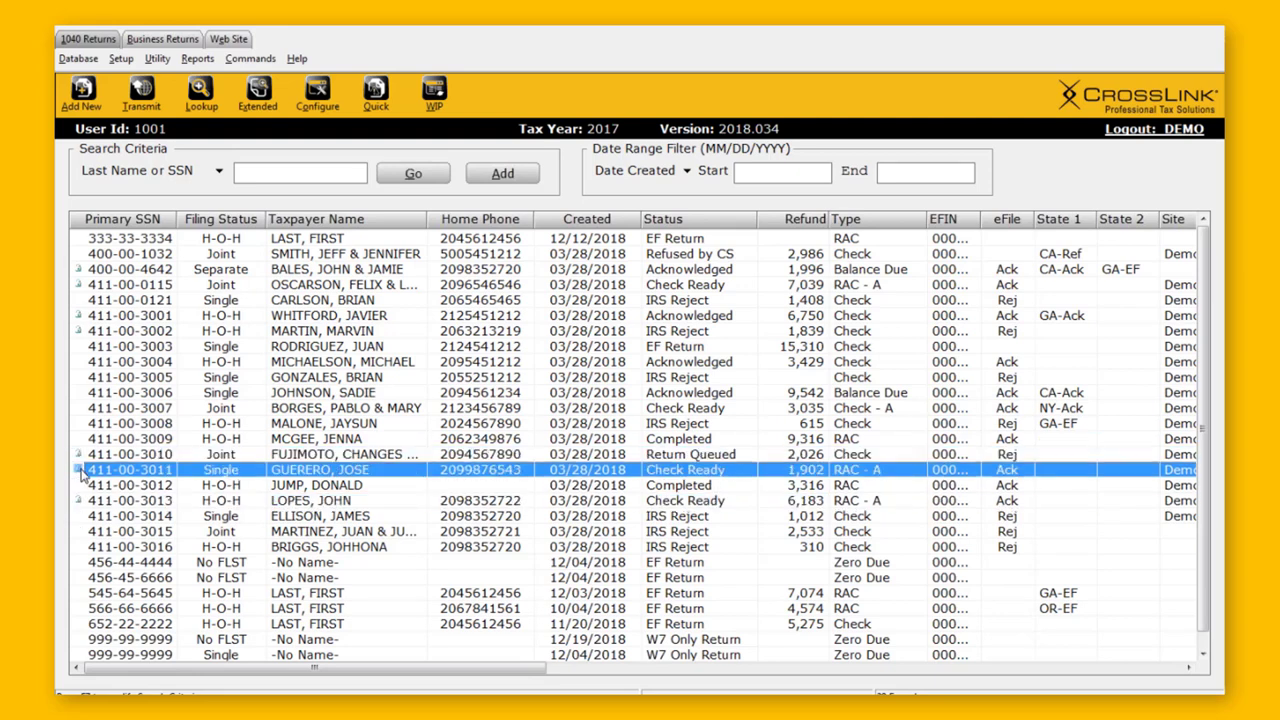
{"action": "left_click", "coordinate": [80, 502]}
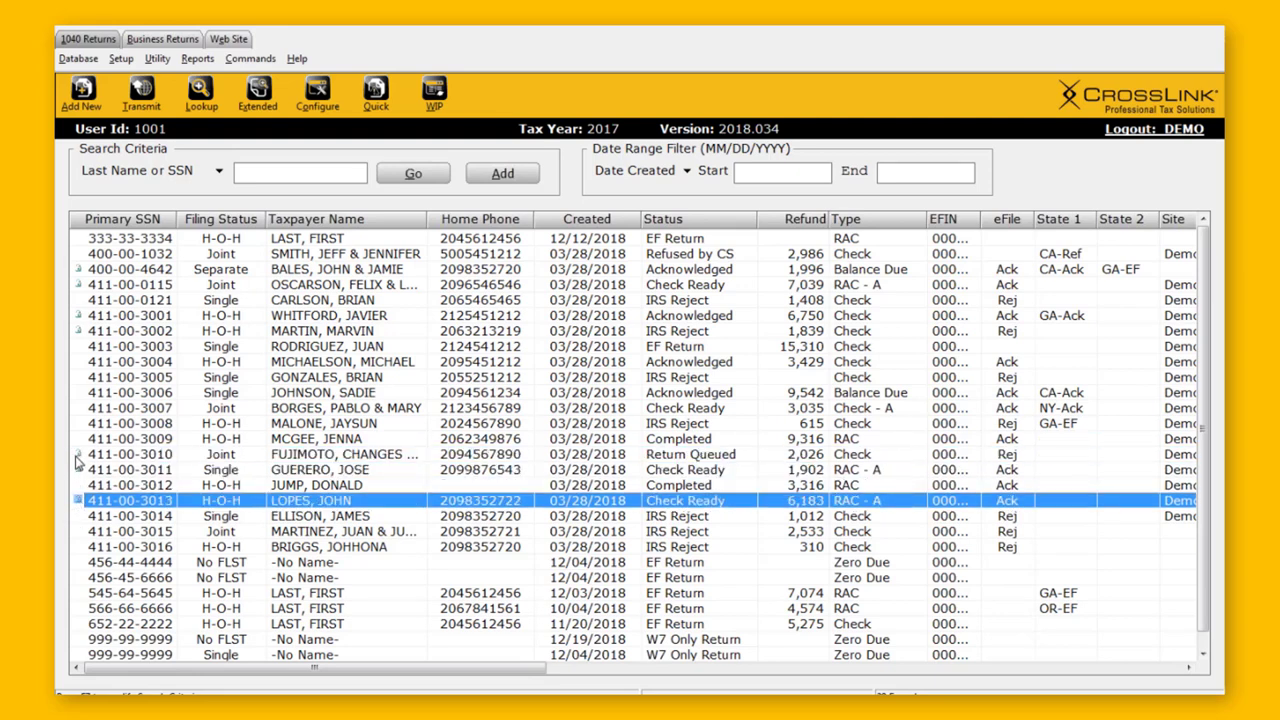
{"action": "left_click", "coordinate": [79, 457]}
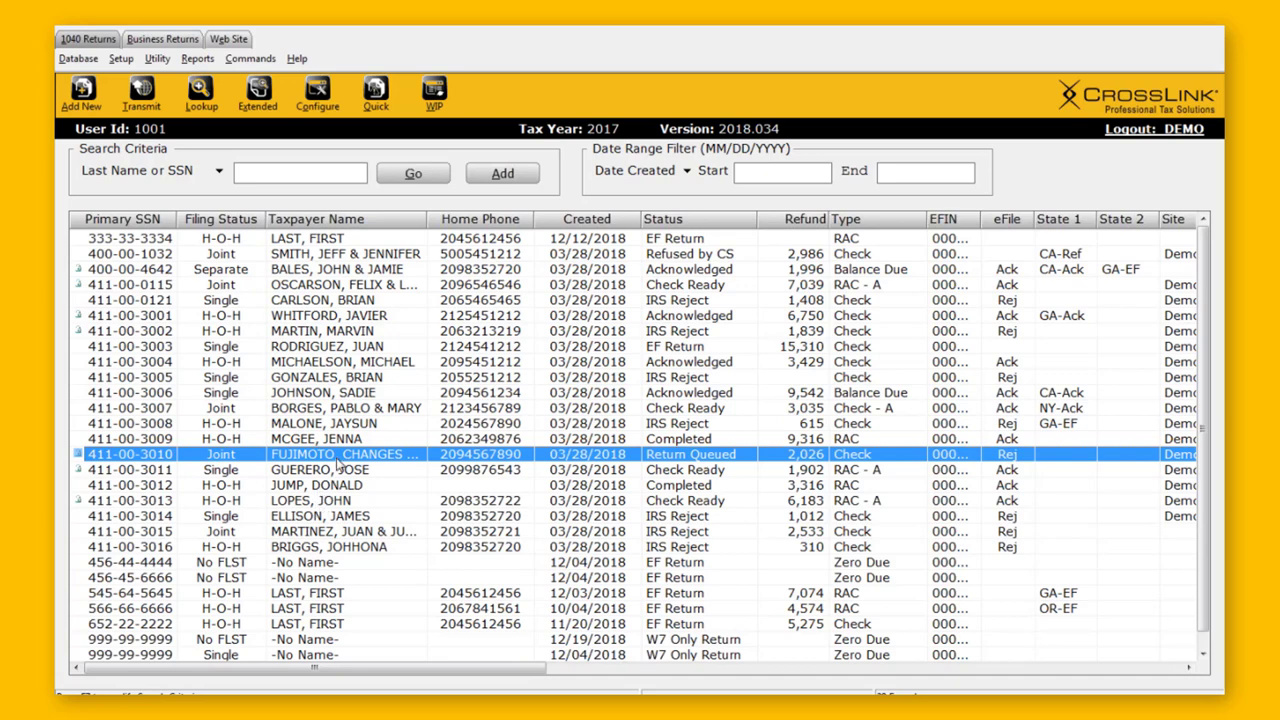
Reopen the queued joint return past the lock warning and go to its Client Data page.
{"action": "double_click", "coordinate": [338, 458]}
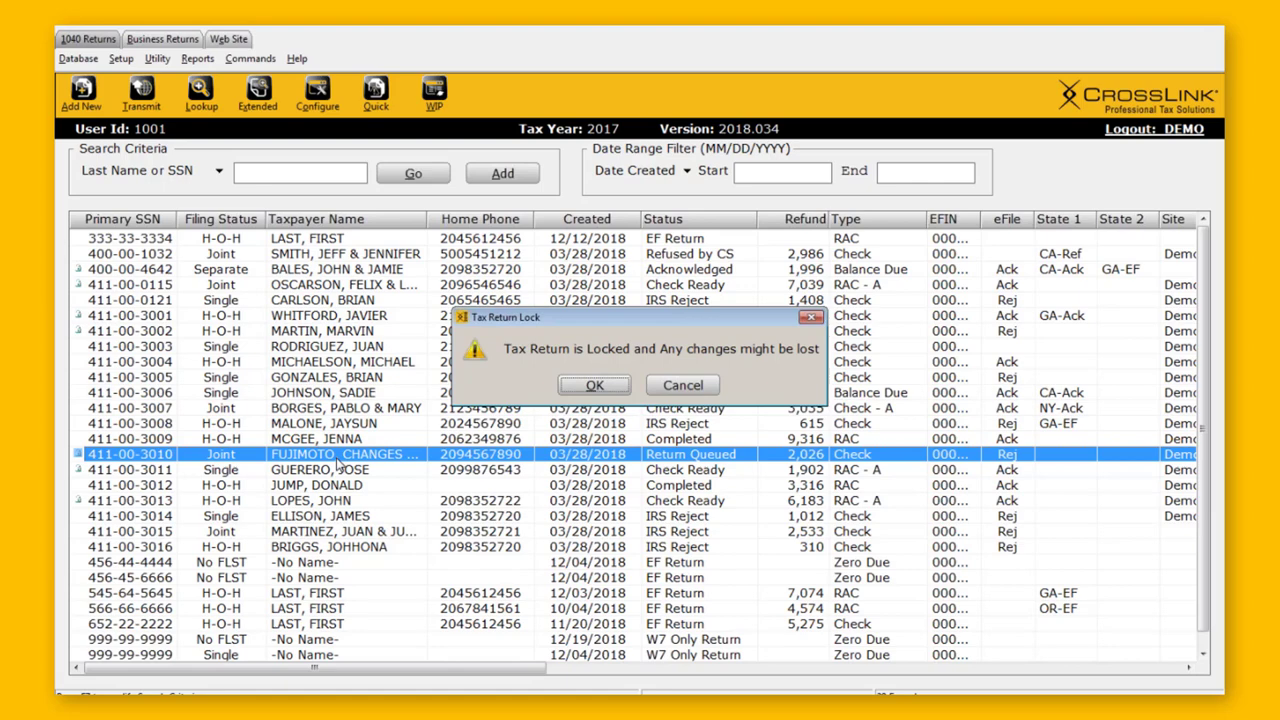
{"action": "left_click", "coordinate": [595, 387]}
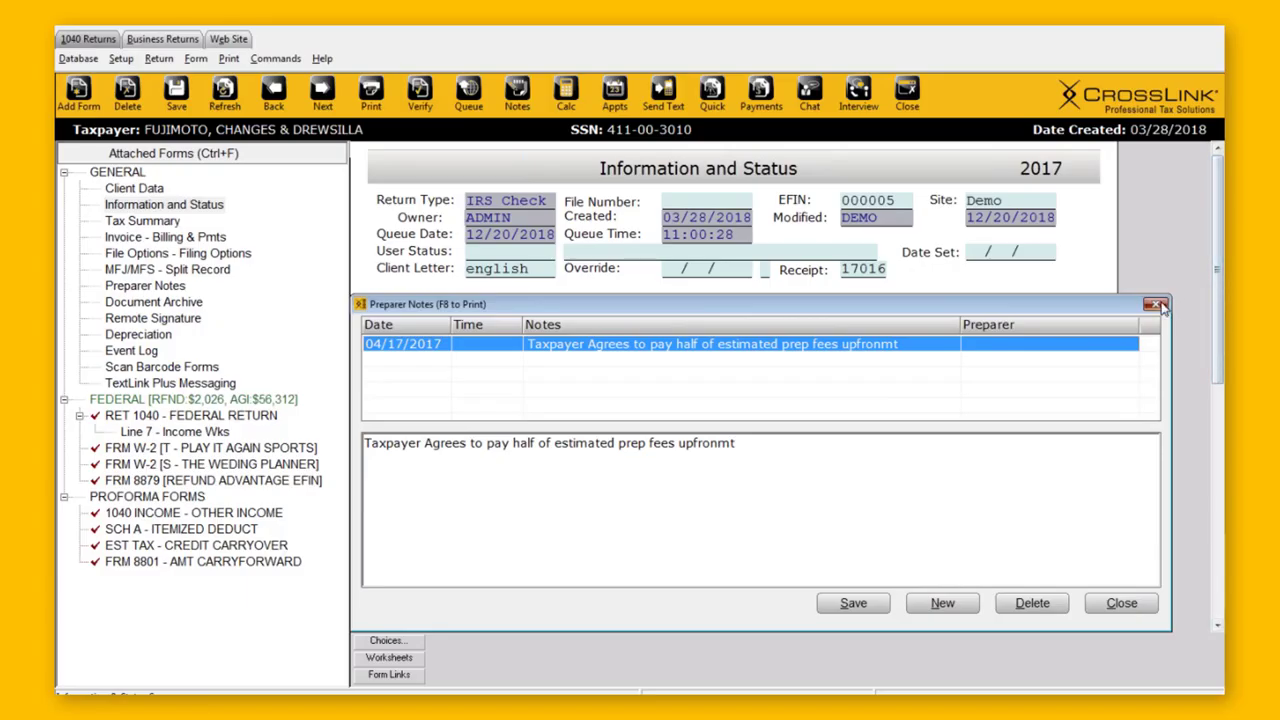
{"action": "key", "text": "Escape"}
{"action": "left_click", "coordinate": [125, 190]}
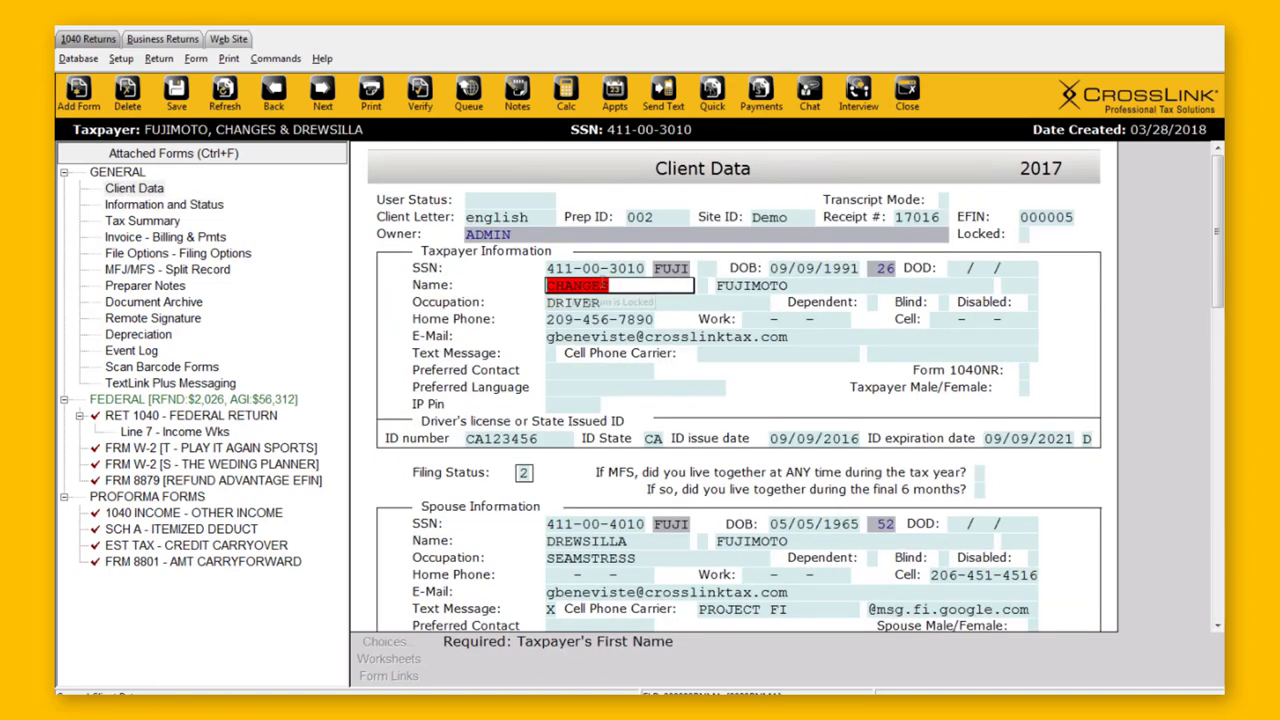
{"action": "key", "text": "BackSpace"}
Unlock the return via Return > Lock/Unlock and change the taxpayer's first name to FIRST.
{"action": "left_click", "coordinate": [158, 59]}
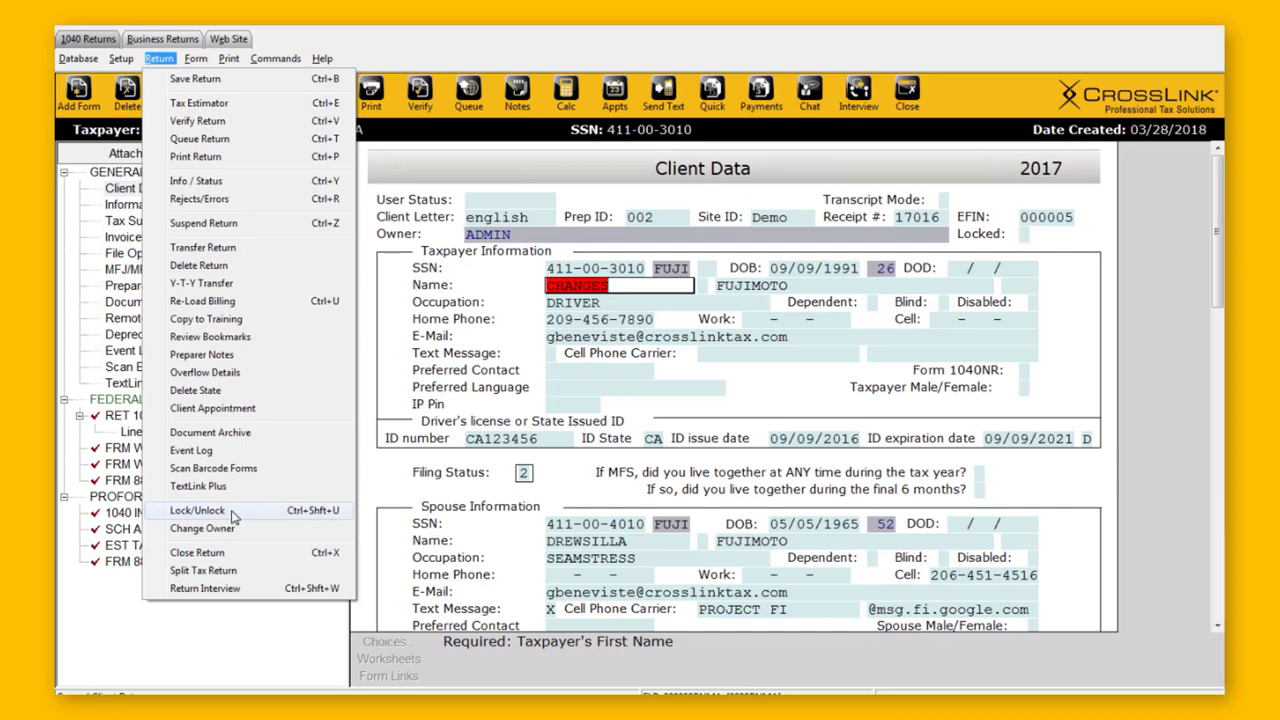
{"action": "left_click", "coordinate": [232, 515]}
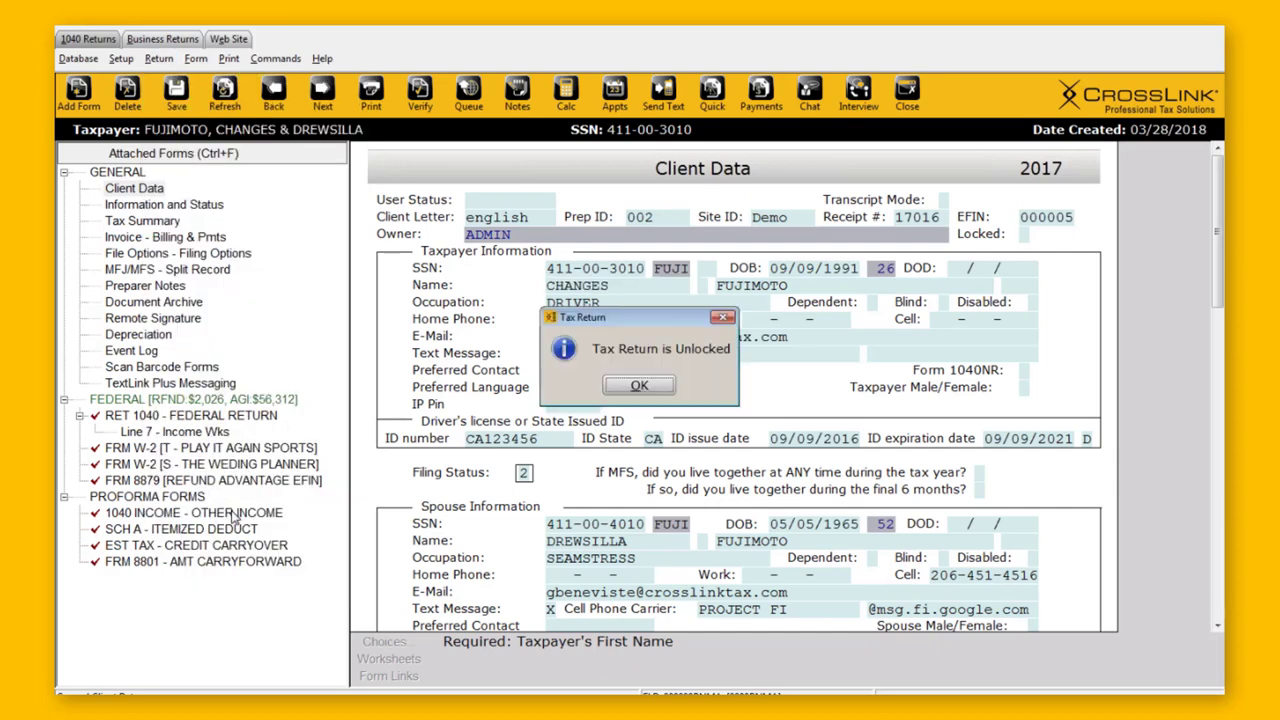
{"action": "left_click", "coordinate": [638, 409]}
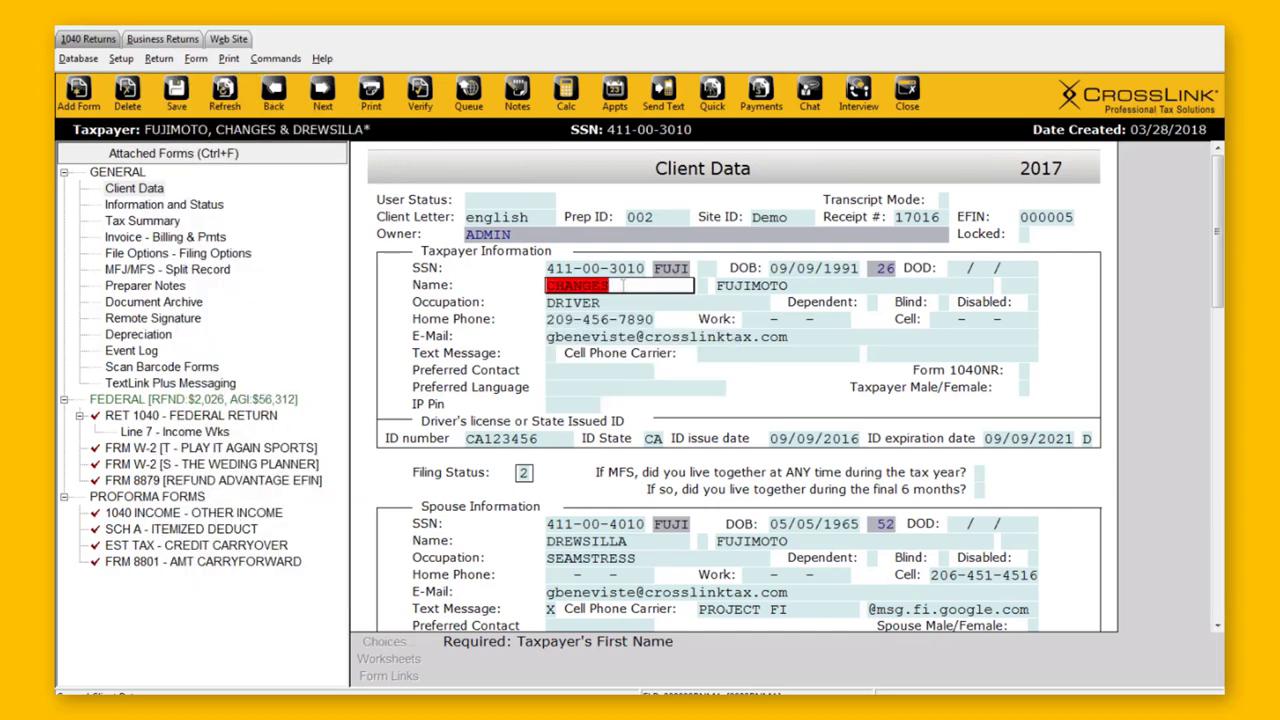
{"action": "type", "text": "FIRST"}
{"action": "key", "text": "Tab"}
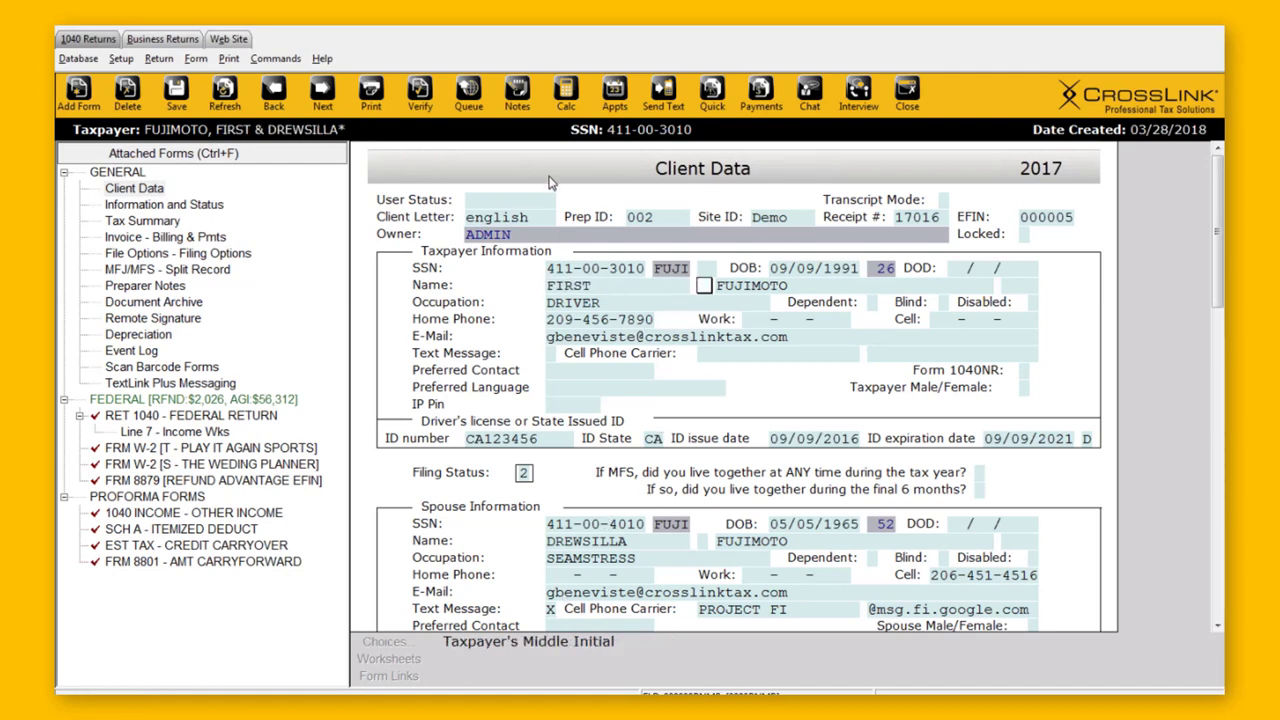
Visit the required Occupation field, then queue the Fujimoto federal return and close it.
{"action": "left_click", "coordinate": [474, 104]}
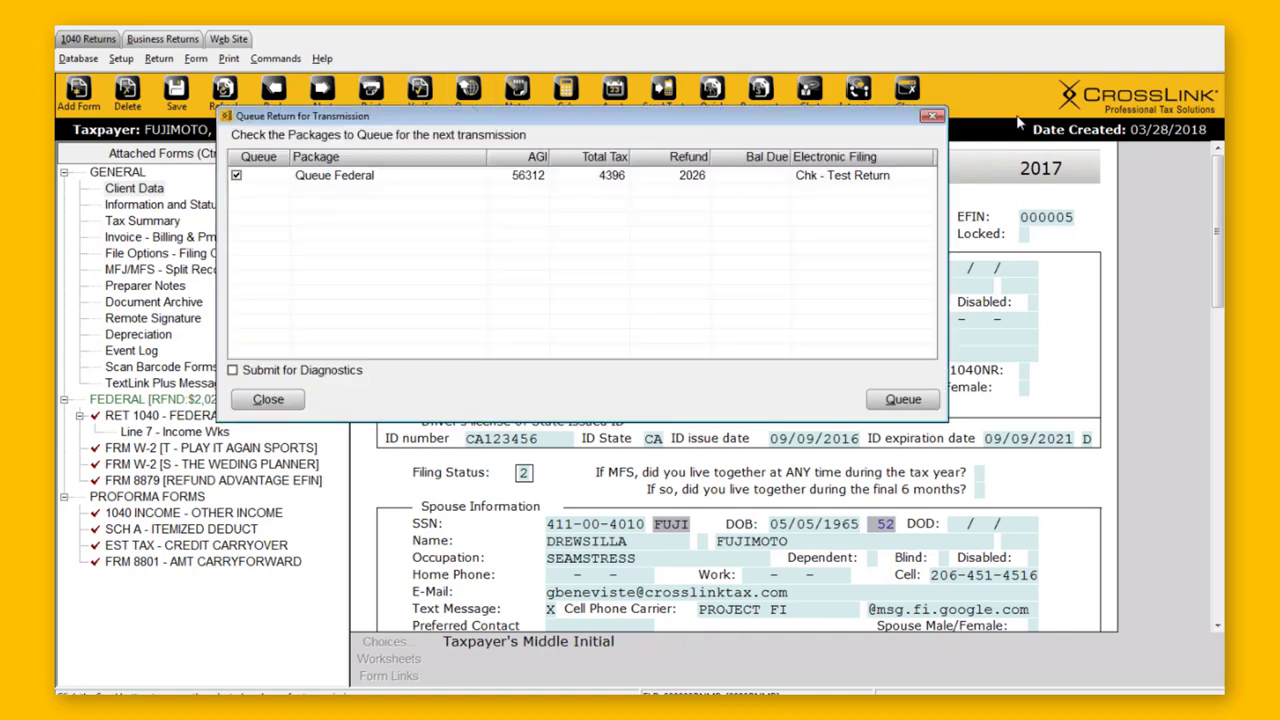
{"action": "left_click", "coordinate": [931, 116]}
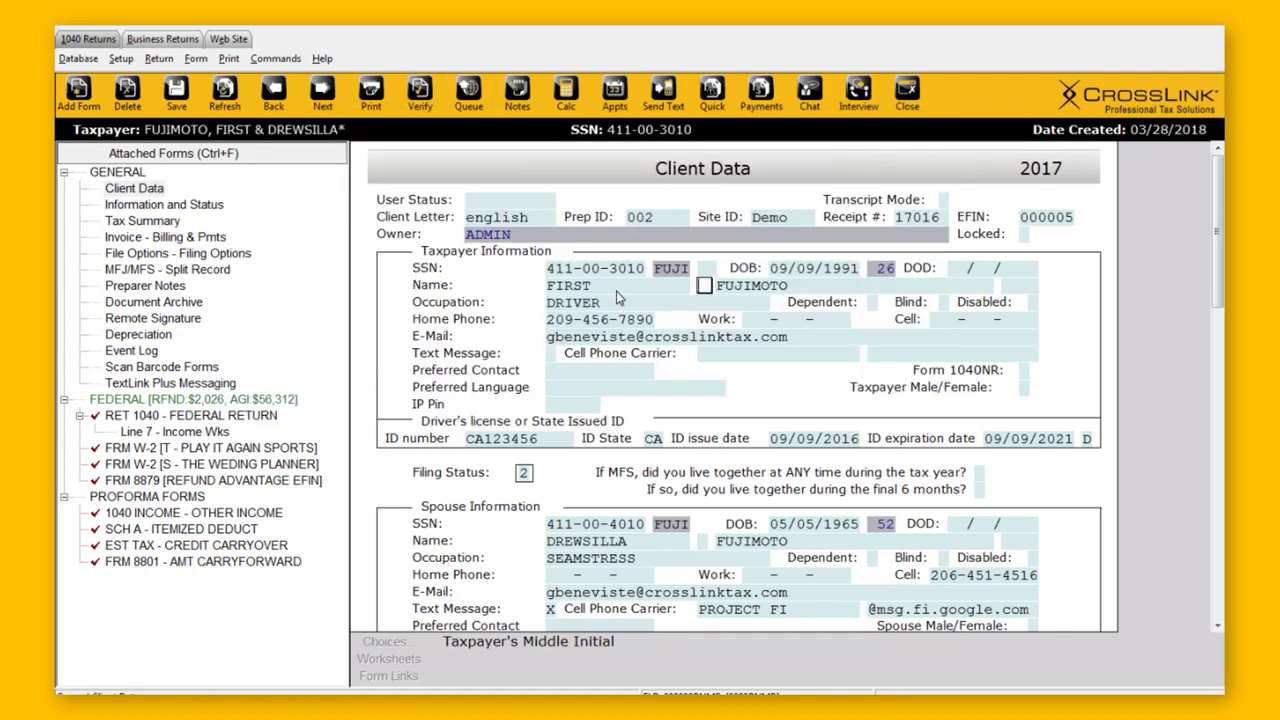
{"action": "left_click", "coordinate": [615, 302]}
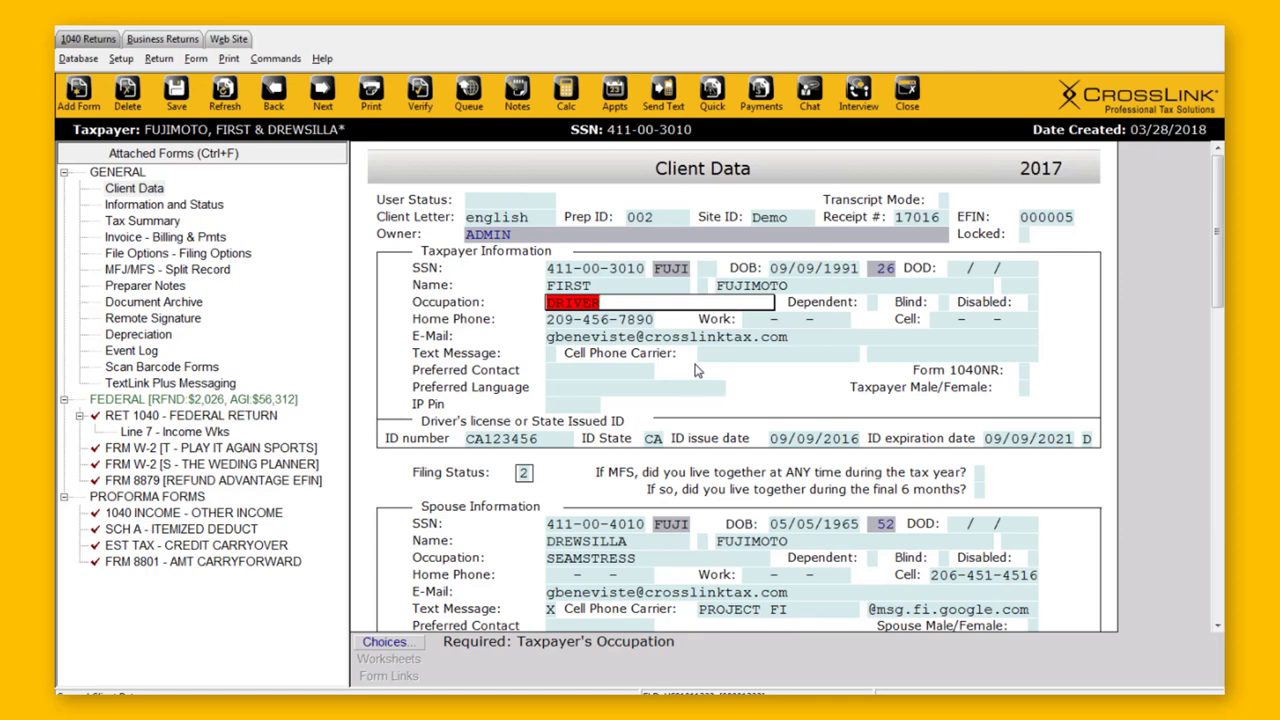
{"action": "left_click", "coordinate": [458, 110]}
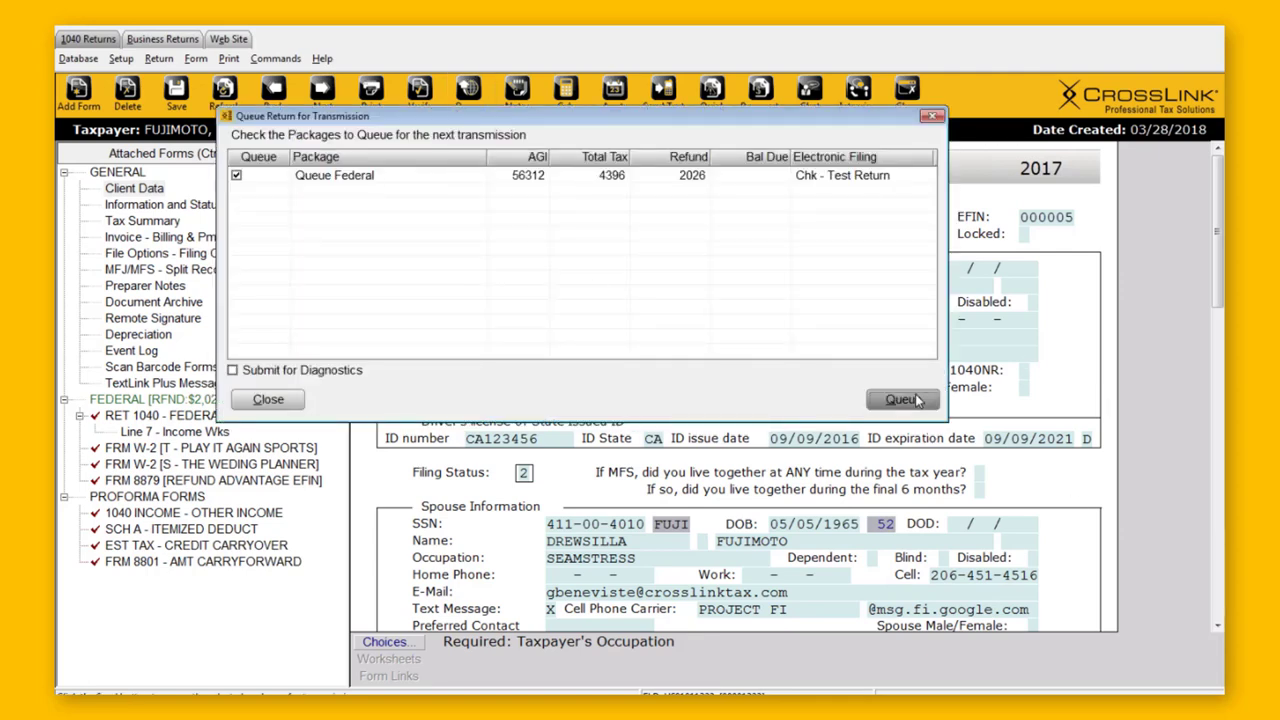
{"action": "left_click", "coordinate": [905, 400]}
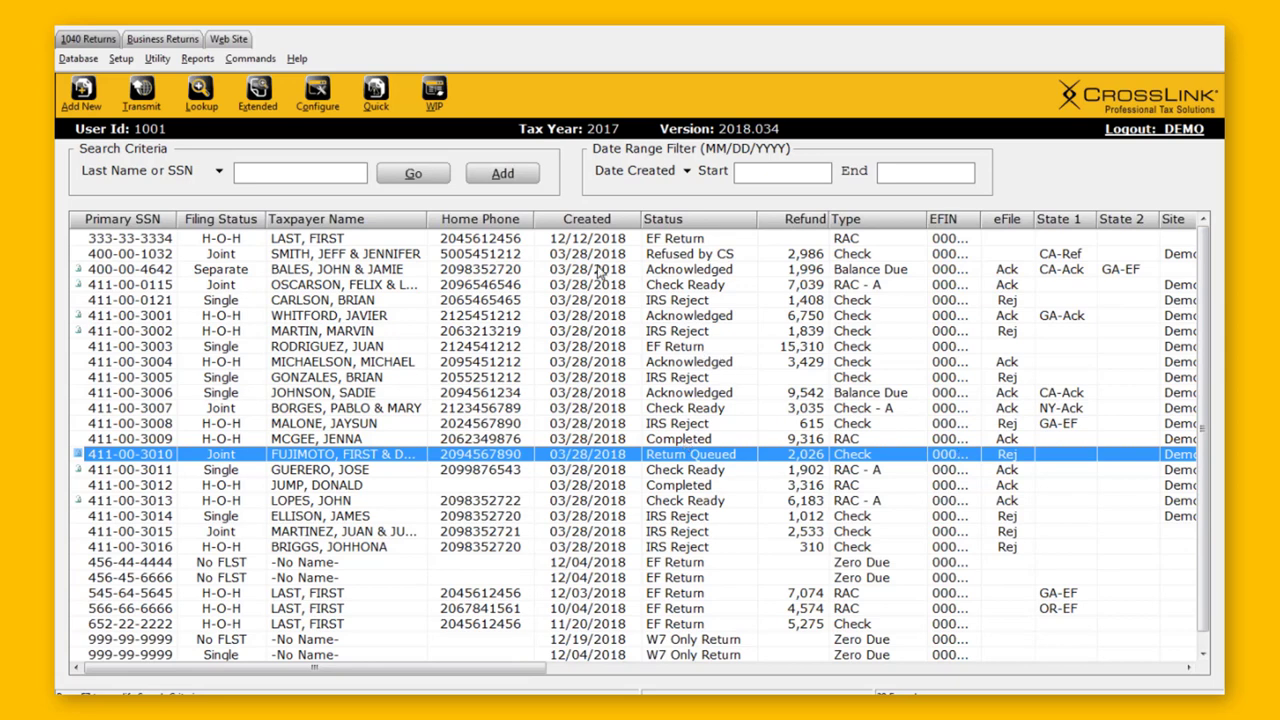
Open the Work In Progress Summary from the WIP toolbar button.
{"action": "left_click", "coordinate": [434, 92]}
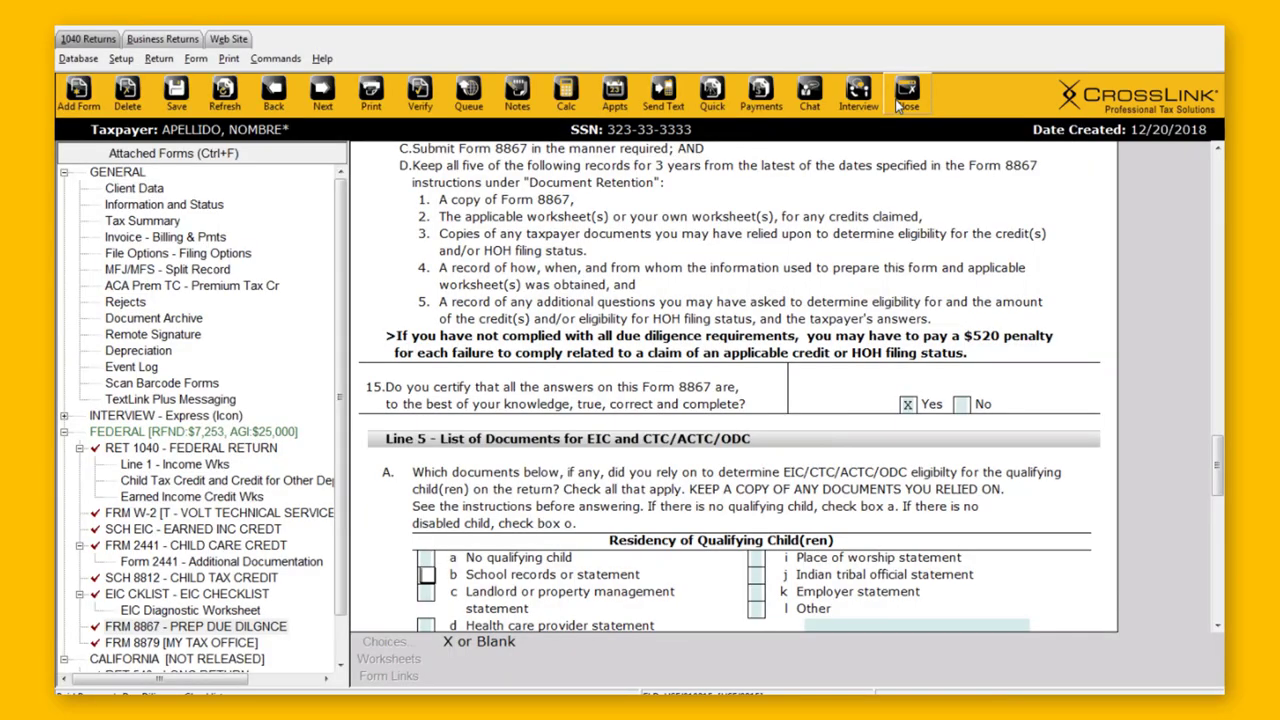
Exit the return saving changes, and open Transmit to Central Site from the summary.
{"action": "key", "text": "Escape"}
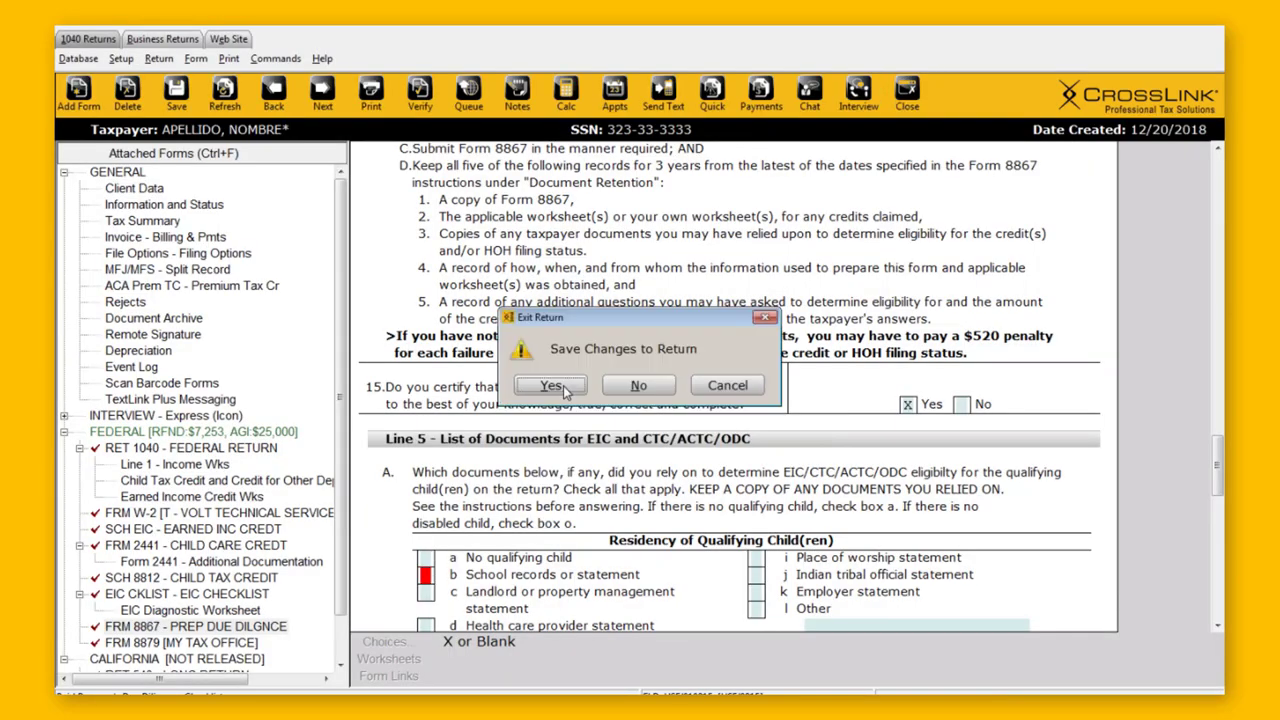
{"action": "left_click", "coordinate": [563, 389]}
{"action": "left_click", "coordinate": [431, 93]}
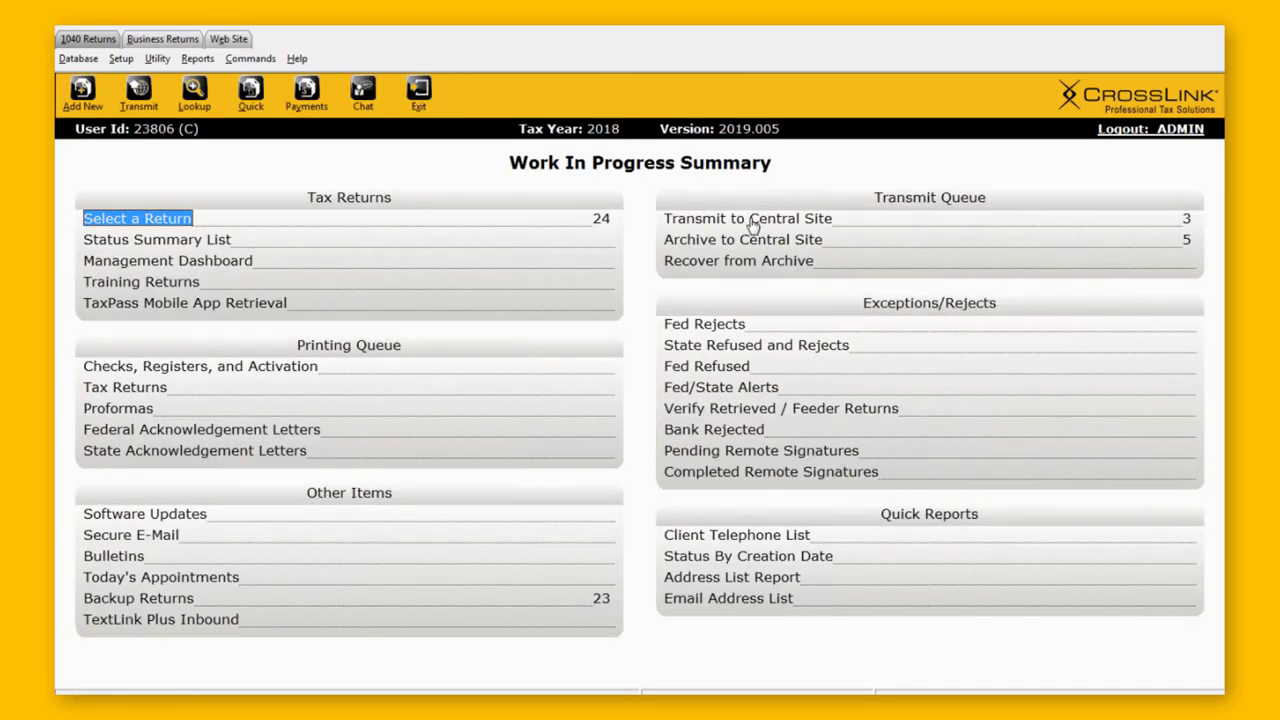
{"action": "left_click", "coordinate": [753, 224]}
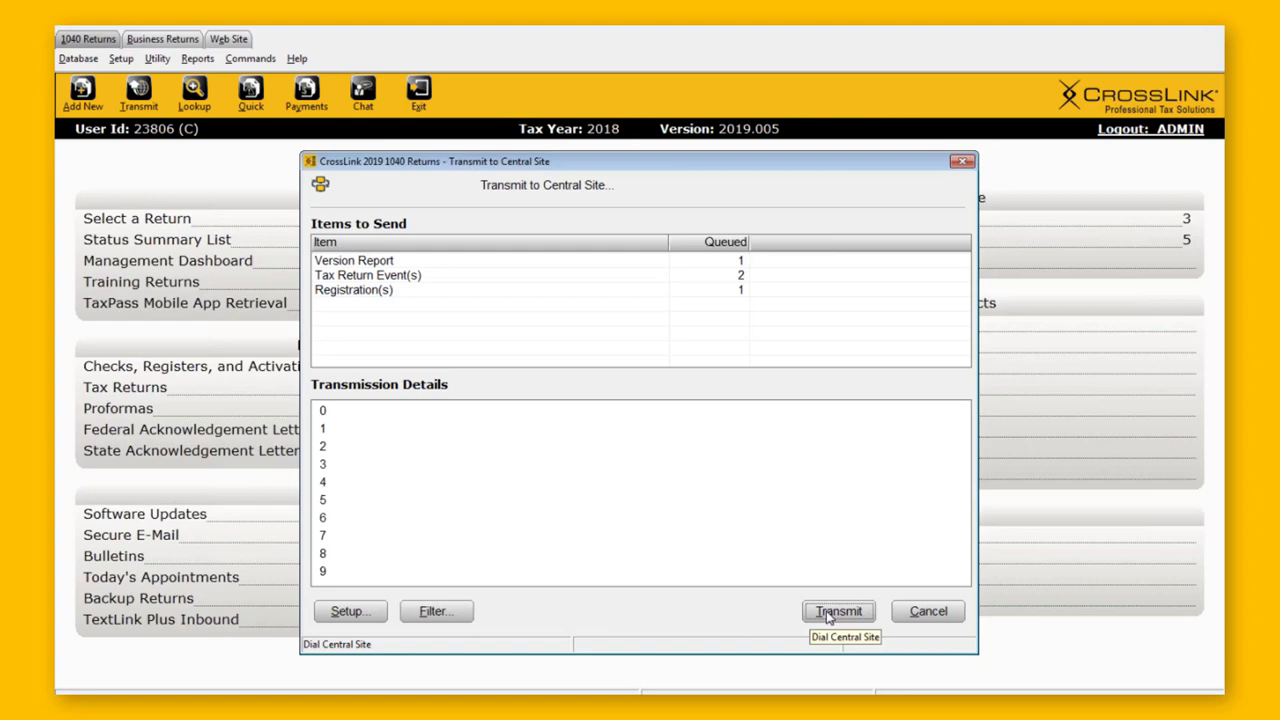
Transmit the queued Version Report, Tax Return Events and Registration, then close the results.
{"action": "left_click", "coordinate": [828, 614]}
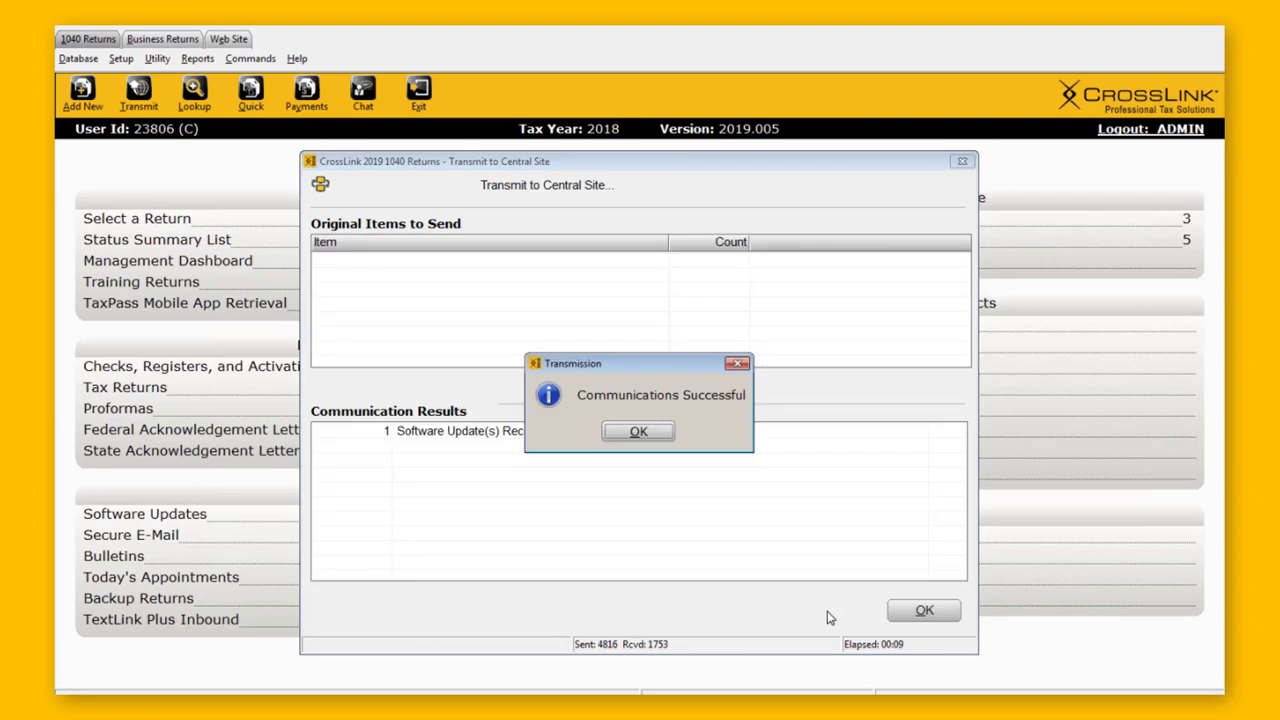
{"action": "left_click", "coordinate": [637, 432]}
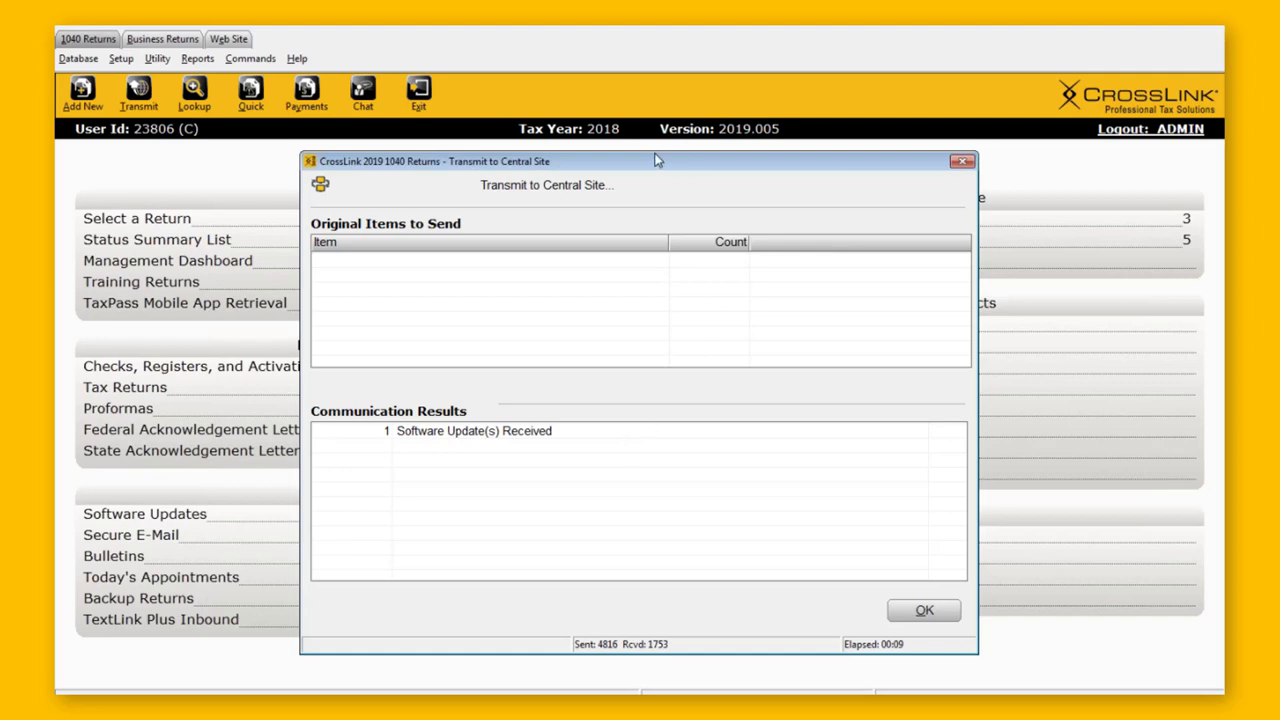
{"action": "left_click_drag", "start_coordinate": [653, 153], "coordinate": [668, 106]}
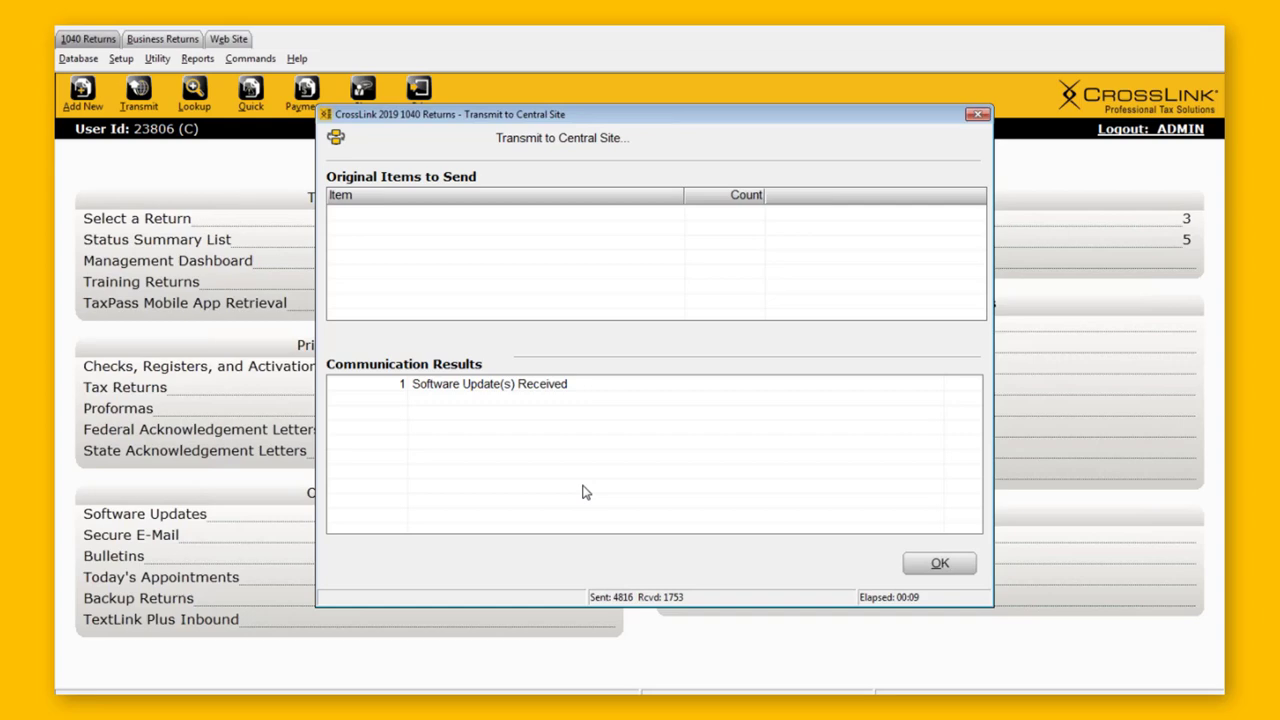
{"action": "left_click", "coordinate": [941, 564]}
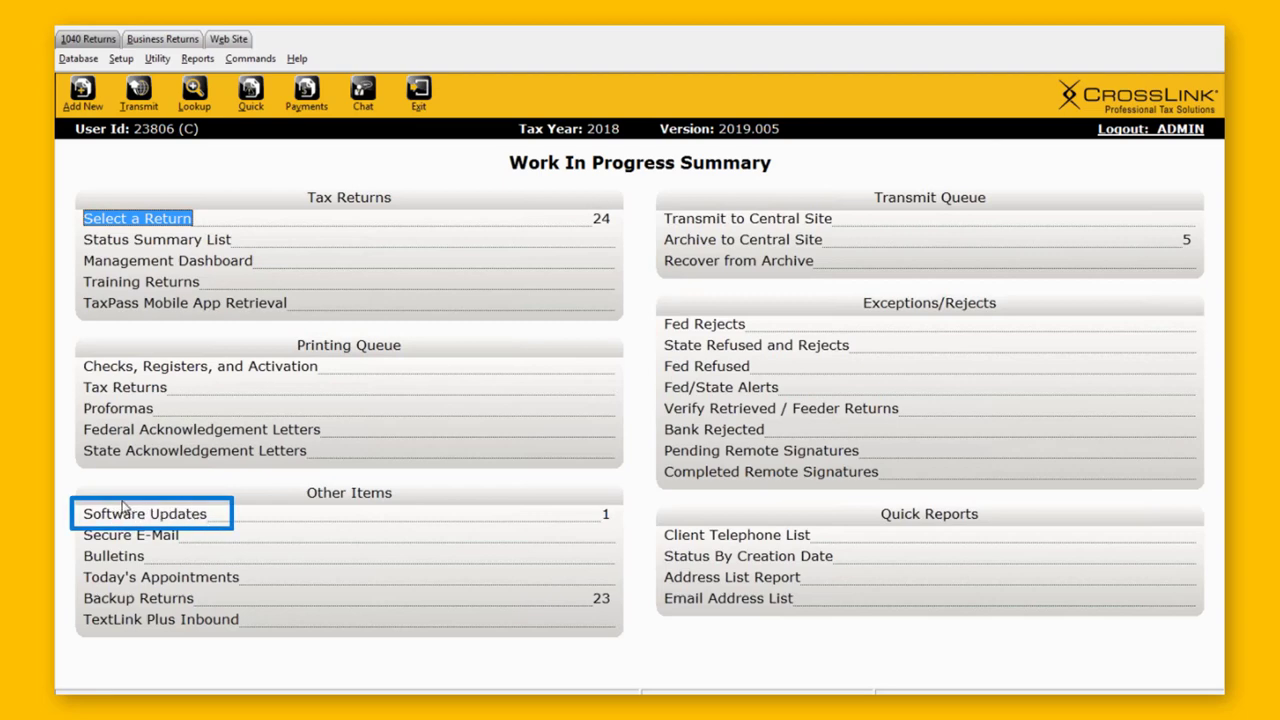
Apply the 1040:Federal 2019.006 software update and restart CrossLink.
{"action": "left_click", "coordinate": [163, 513]}
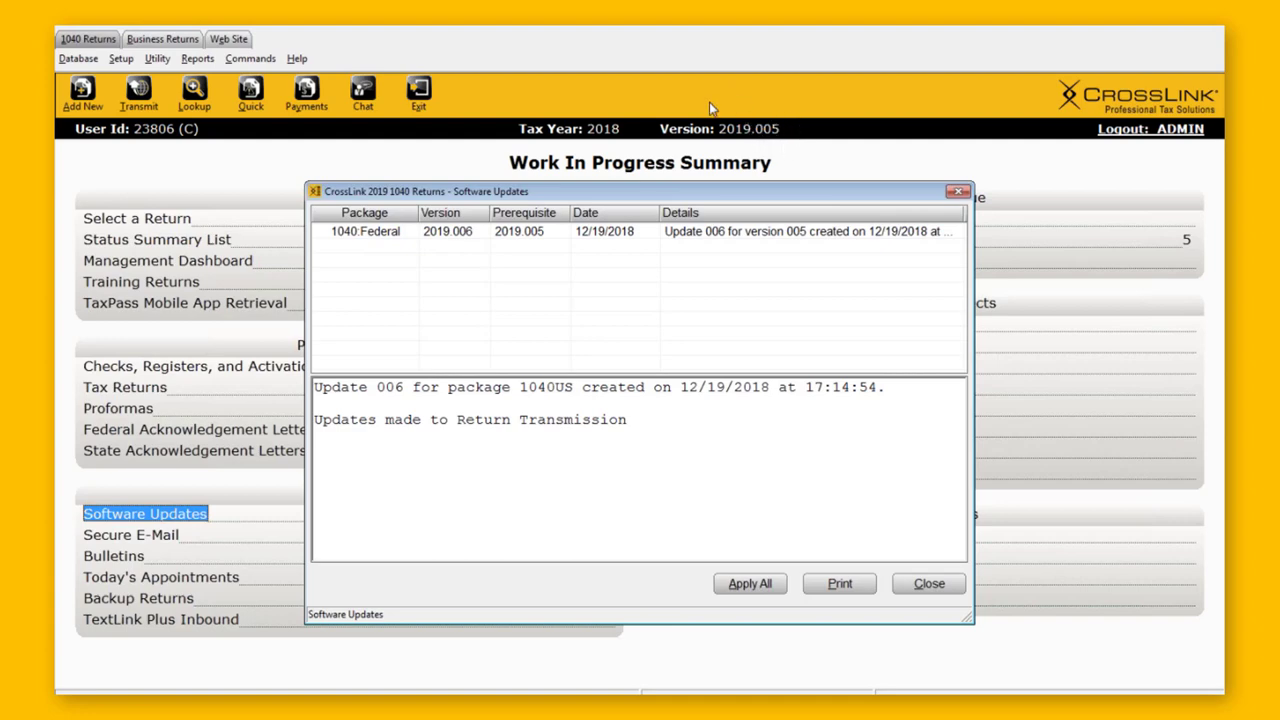
{"action": "left_click", "coordinate": [465, 242]}
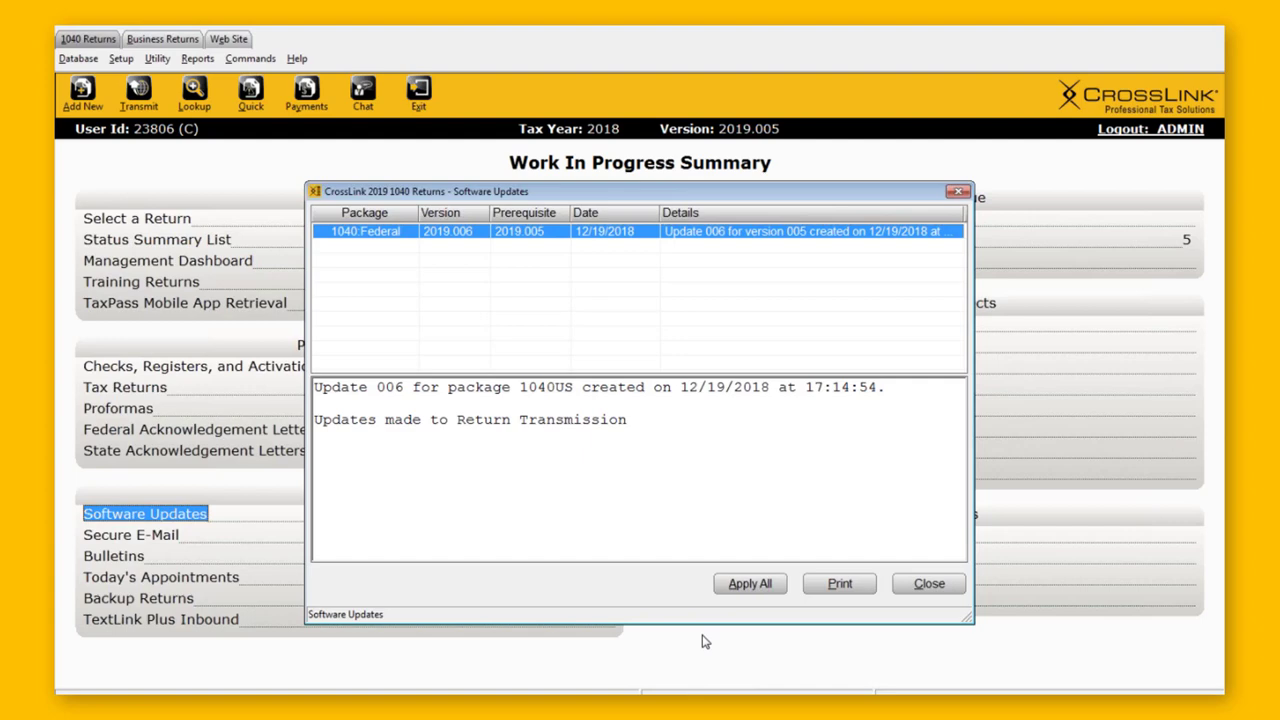
{"action": "left_click", "coordinate": [748, 585]}
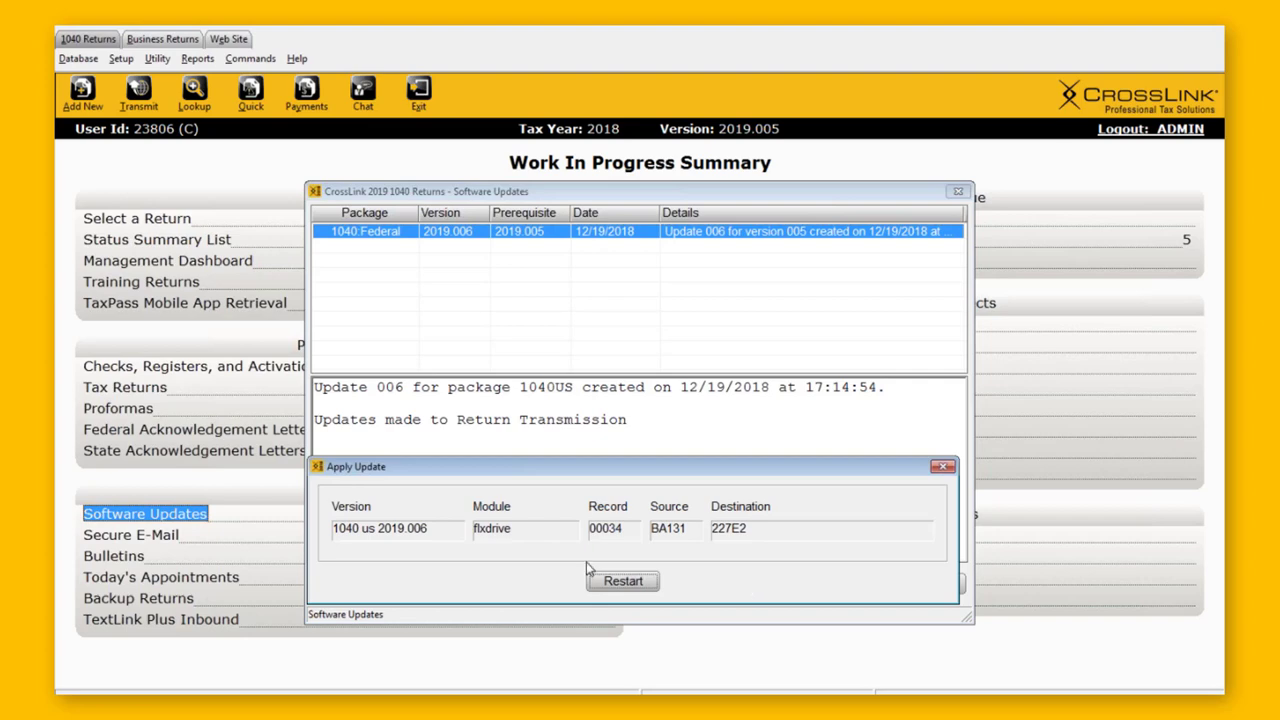
{"action": "left_click", "coordinate": [638, 588]}
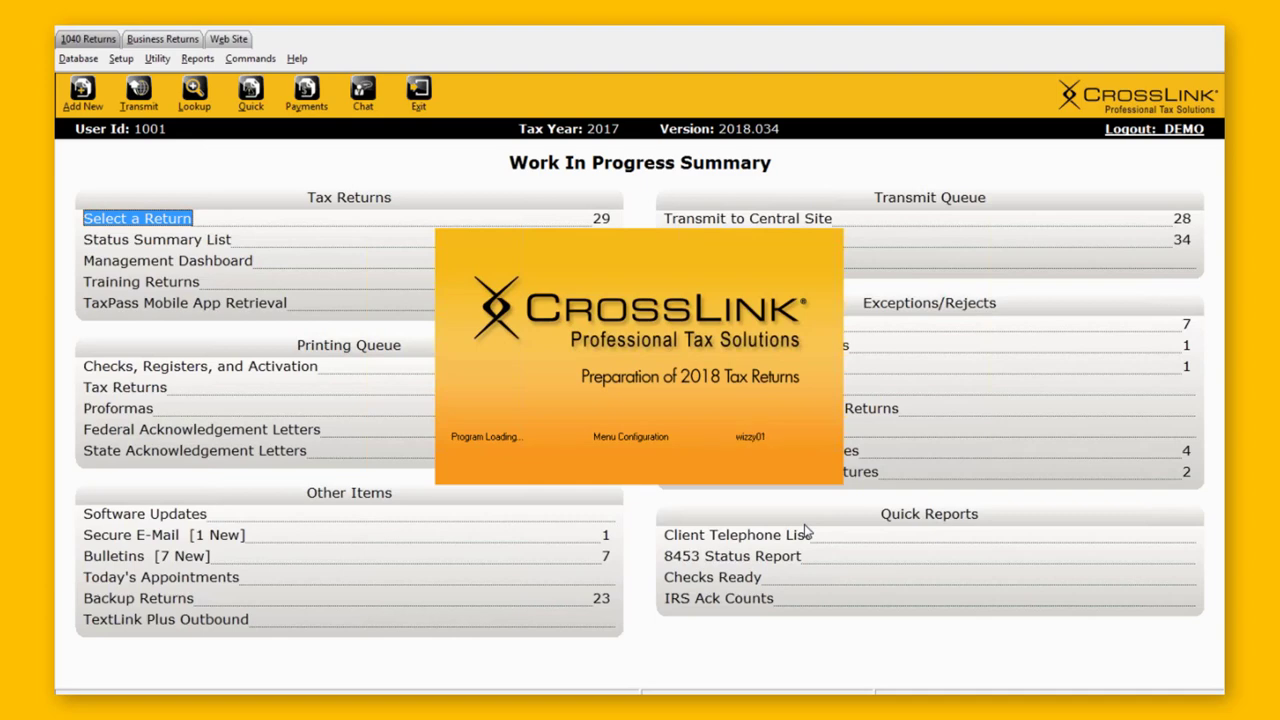
Log back in with the administrator login name and password.
{"action": "type", "text": "adin"}
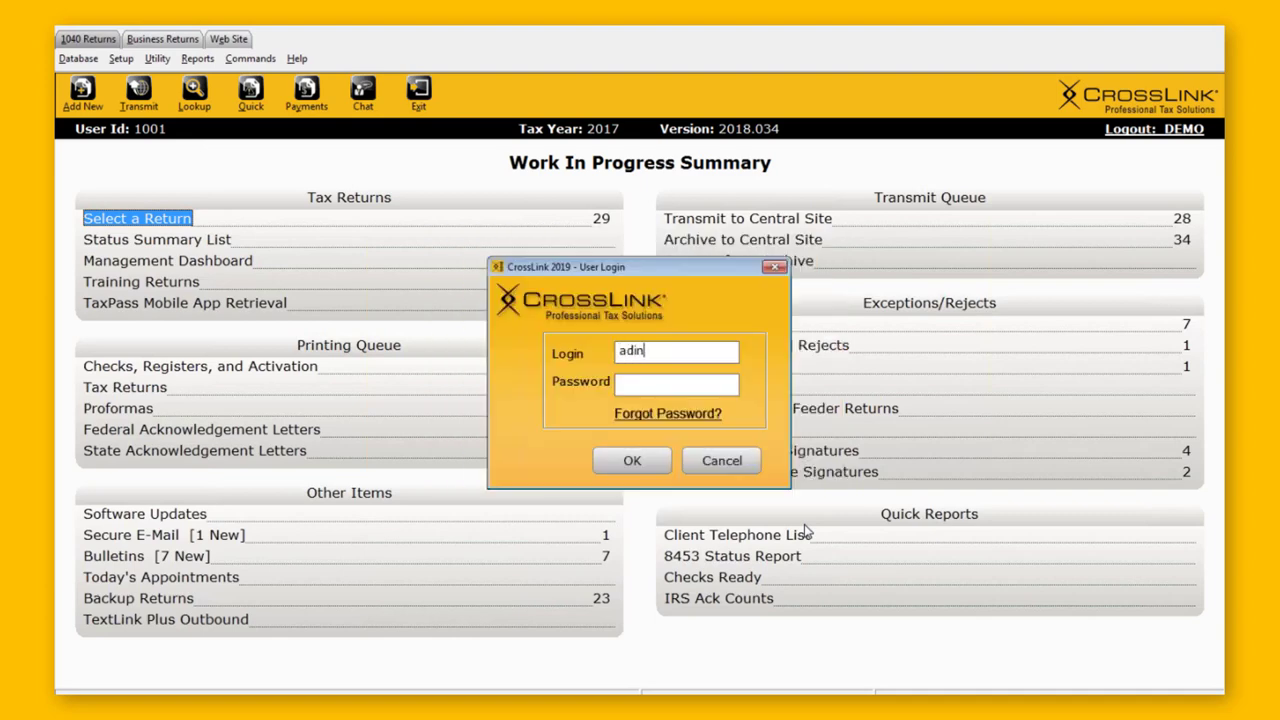
{"action": "key", "text": "BackSpace"}
{"action": "key", "text": "BackSpace"}
{"action": "type", "text": "min"}
{"action": "key", "text": "Tab"}
{"action": "type", "text": "*******"}
{"action": "key", "text": "Return"}
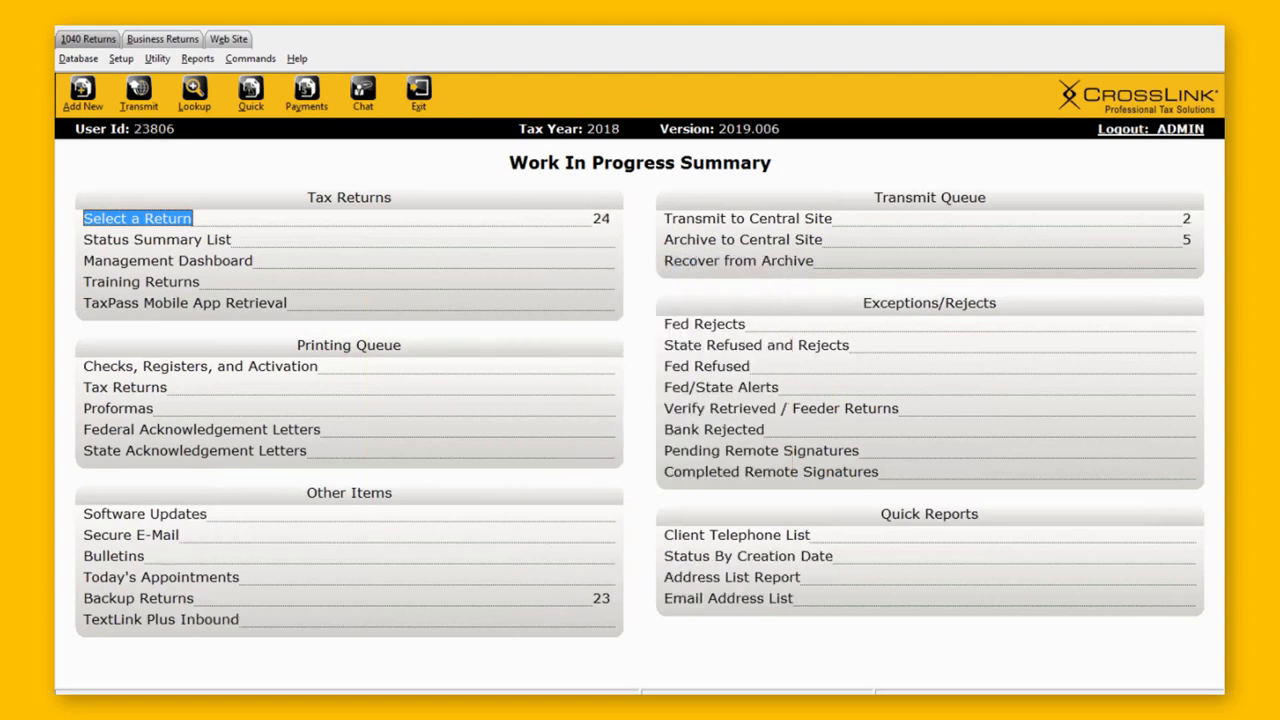
Review the ADMIN login account's preferences unchanged, then start a new 1040 return.
{"action": "left_click", "coordinate": [121, 59]}
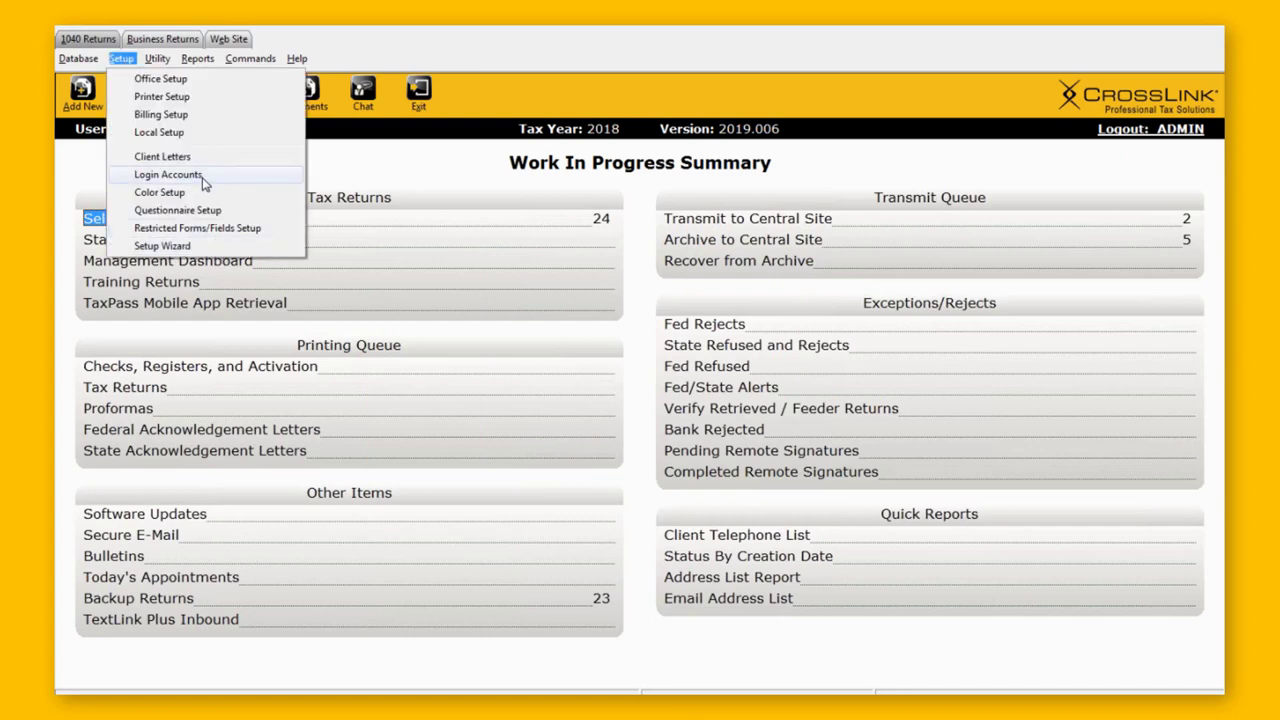
{"action": "left_click", "coordinate": [613, 192]}
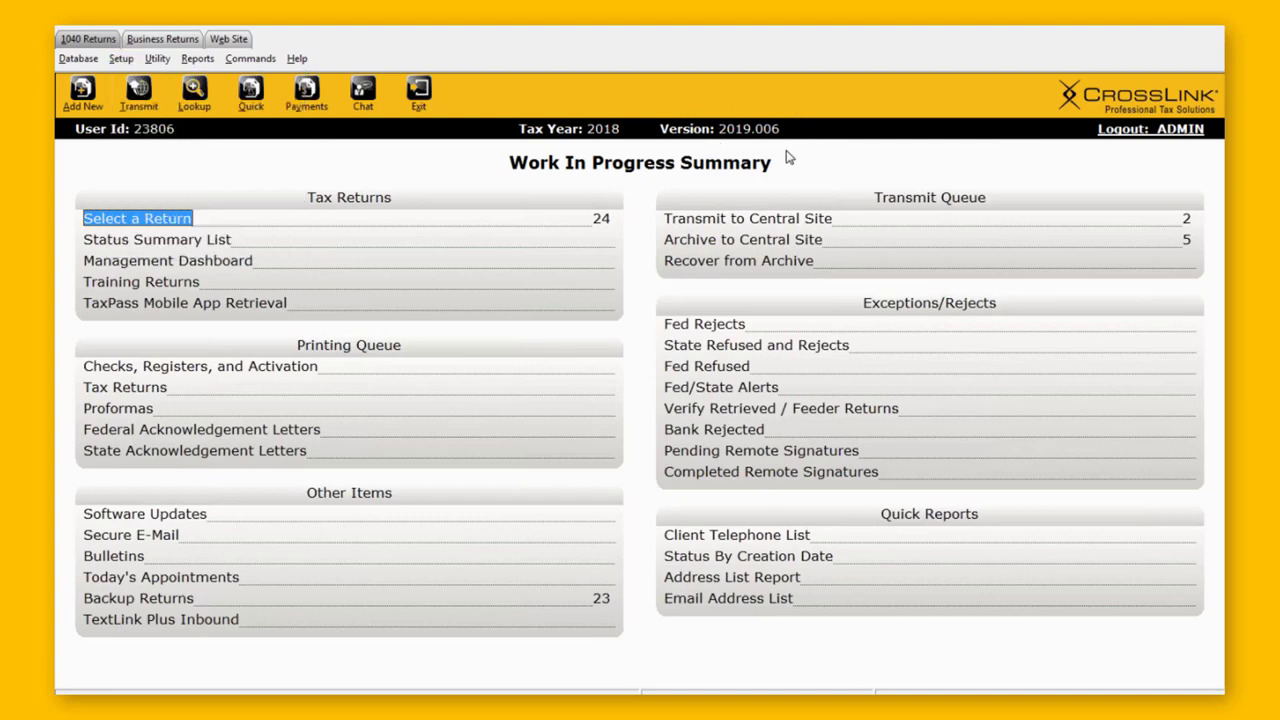
{"action": "left_click", "coordinate": [122, 59]}
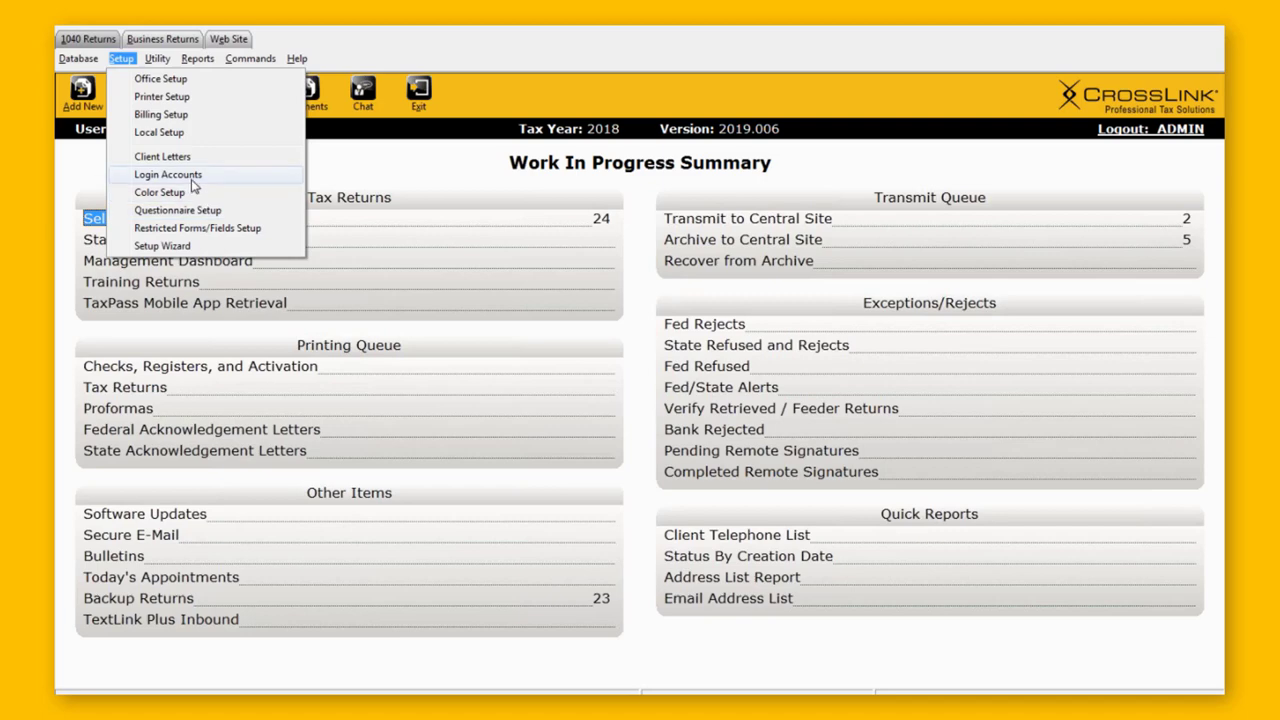
{"action": "left_click", "coordinate": [192, 178]}
{"action": "double_click", "coordinate": [460, 254]}
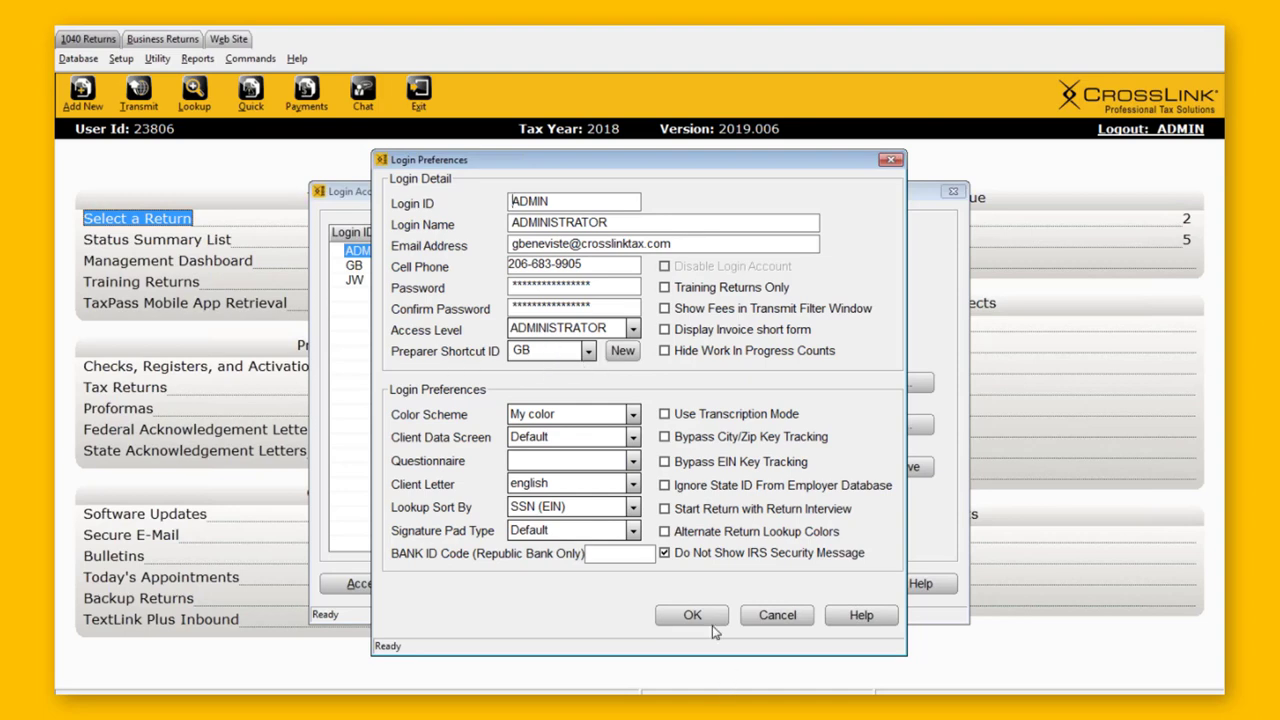
{"action": "left_click", "coordinate": [692, 615]}
{"action": "left_click", "coordinate": [829, 585]}
{"action": "left_click", "coordinate": [96, 96]}
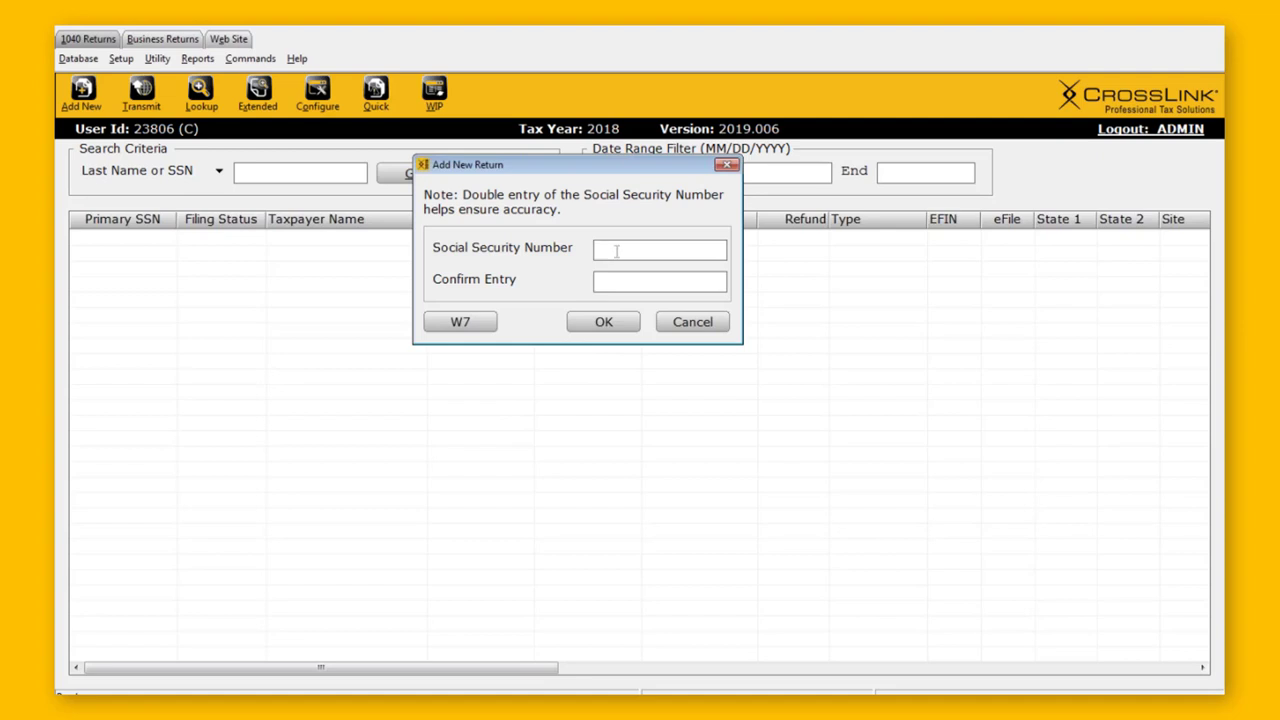
Create the return from the taxpayer's SSN, then review and close the Paid Preparers list.
{"action": "type", "text": "699"}
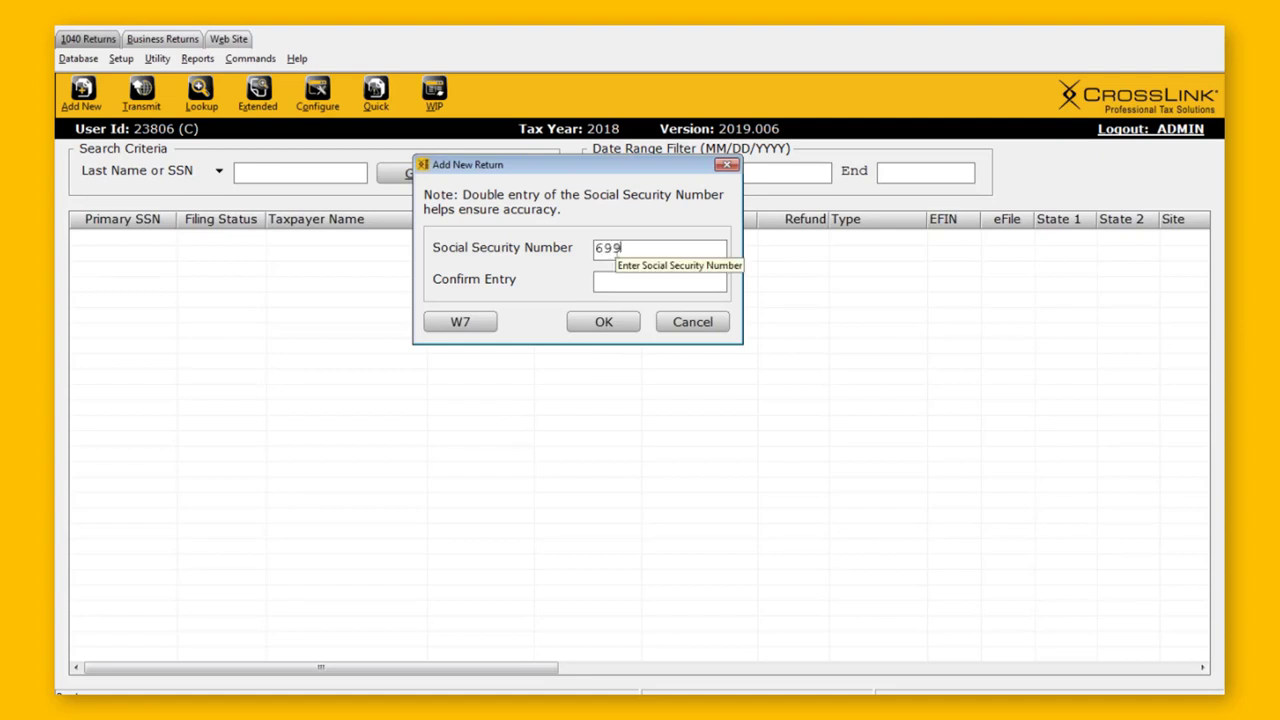
{"action": "type", "text": "6666666996"}
{"action": "type", "text": "6666666"}
{"action": "key", "text": "Return"}
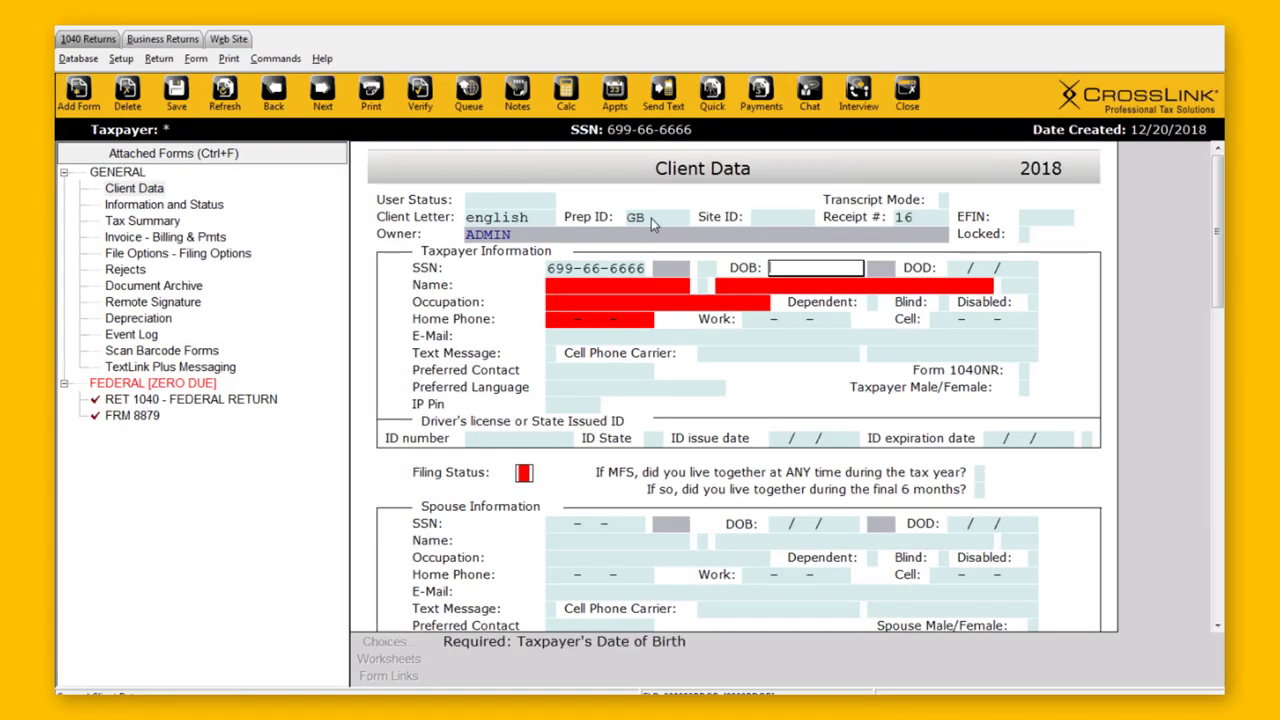
{"action": "left_click", "coordinate": [80, 58]}
{"action": "left_click", "coordinate": [110, 114]}
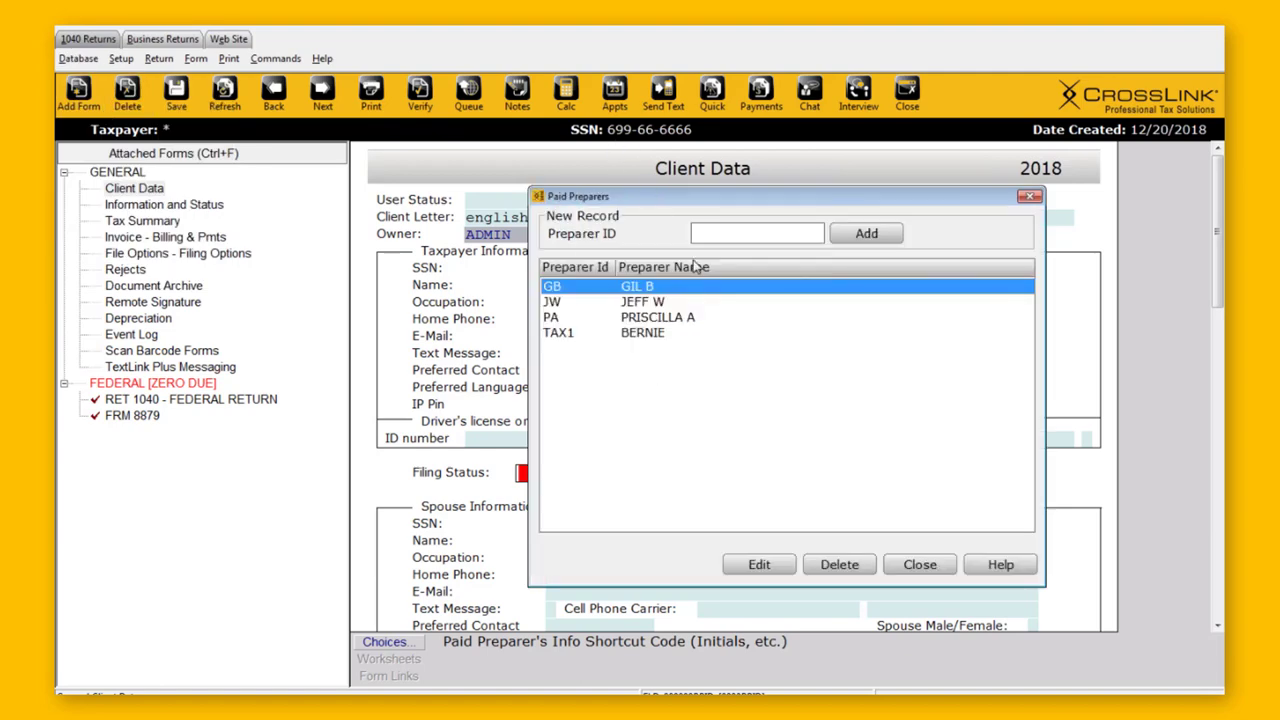
{"action": "left_click", "coordinate": [1030, 196]}
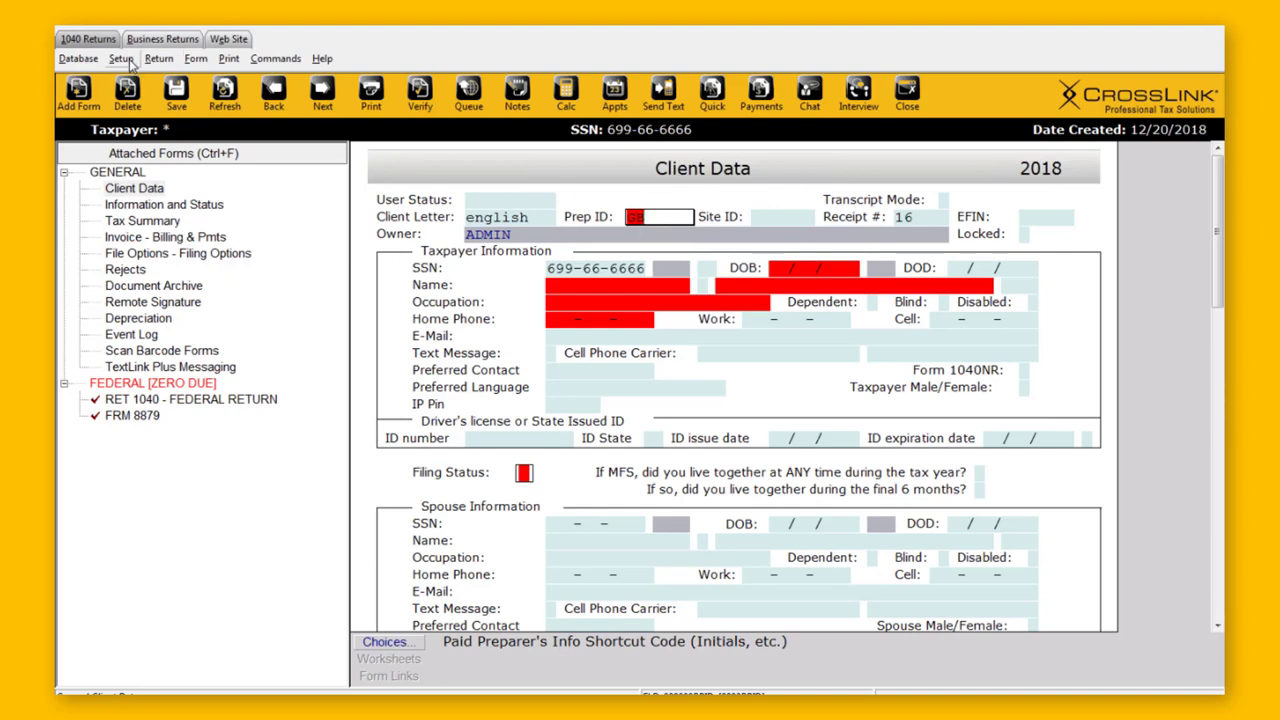
Inspect the ADMIN login's Preparer Shortcut ID choices without changes, then close the return.
{"action": "left_click", "coordinate": [126, 59]}
{"action": "left_click", "coordinate": [189, 177]}
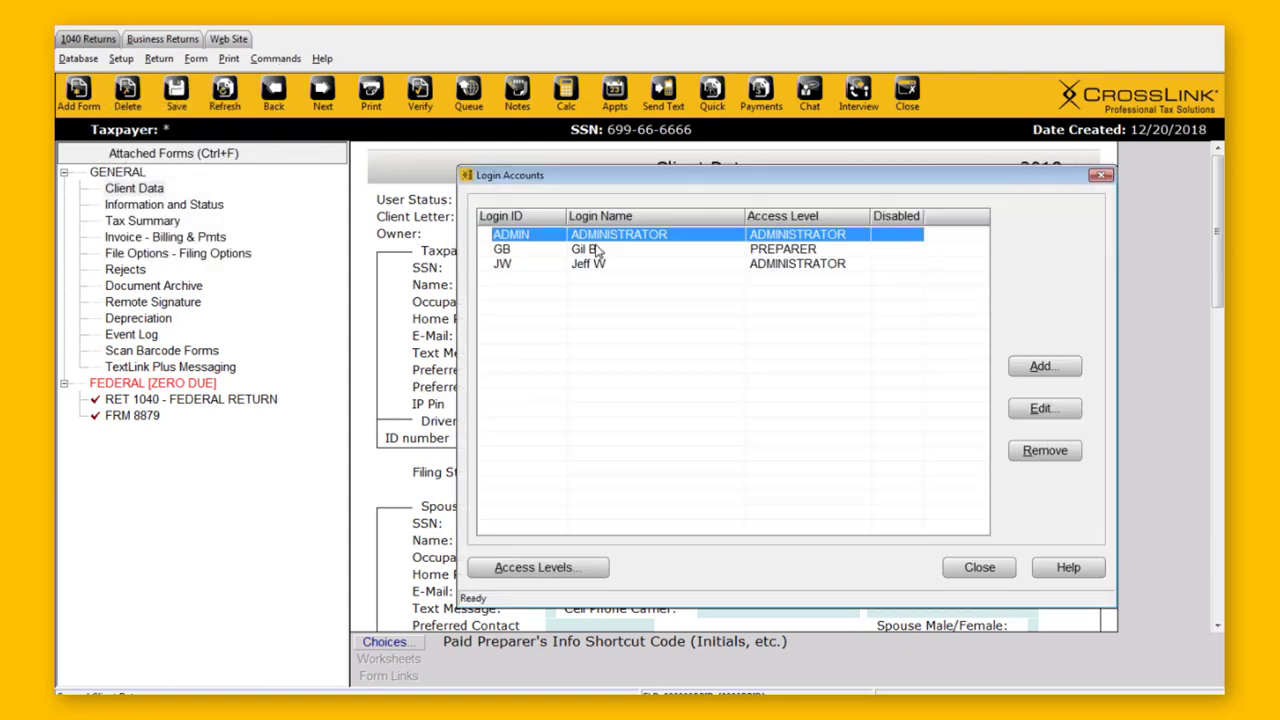
{"action": "double_click", "coordinate": [600, 238]}
{"action": "left_click", "coordinate": [736, 336]}
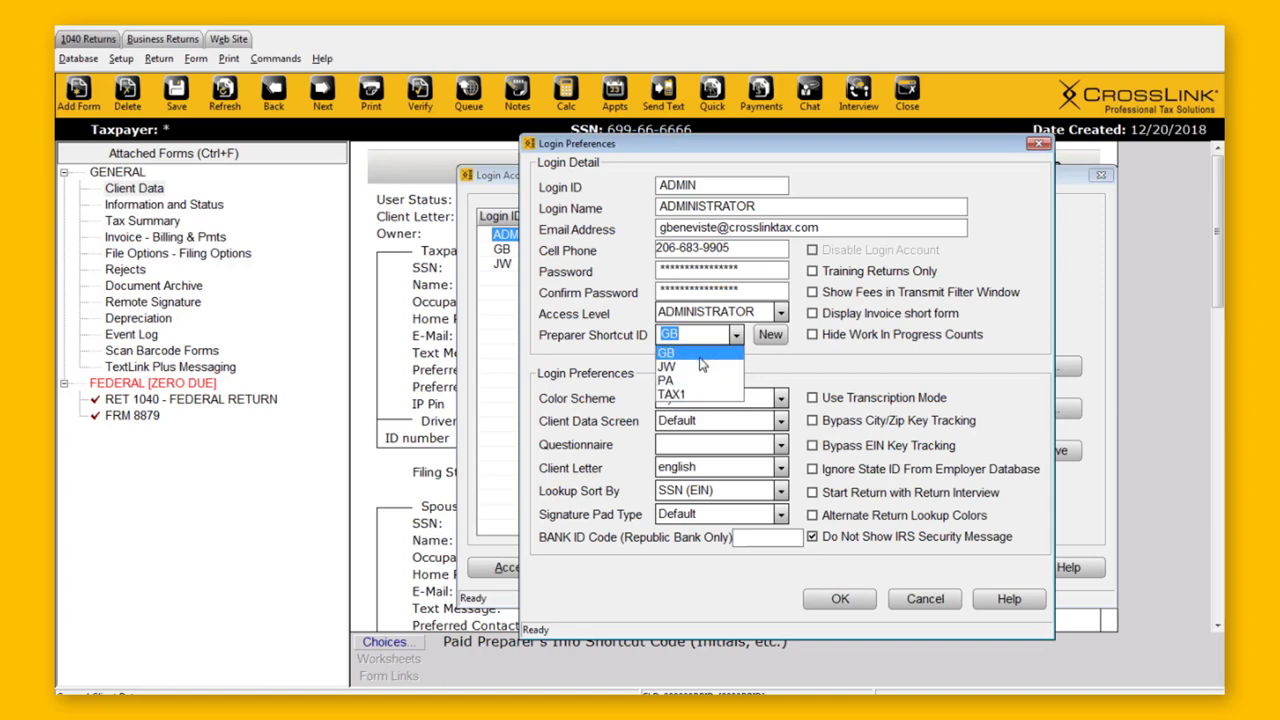
{"action": "left_click", "coordinate": [922, 598]}
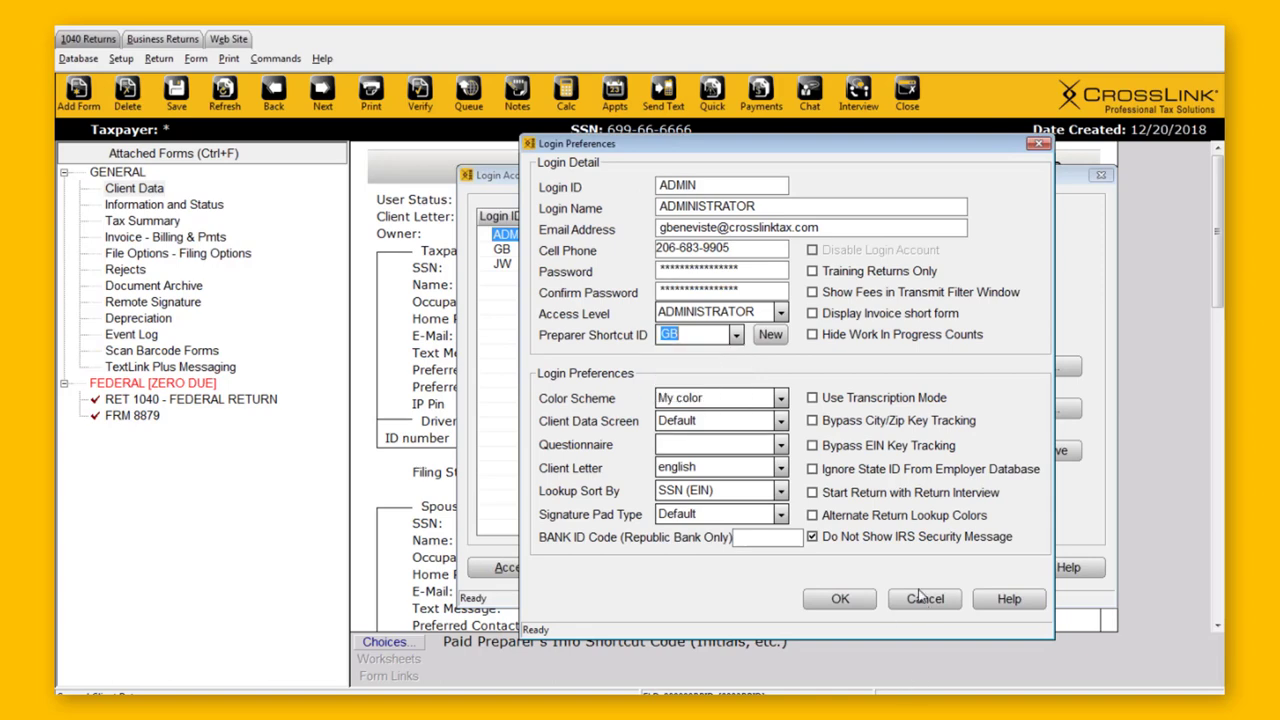
{"action": "left_click", "coordinate": [924, 599]}
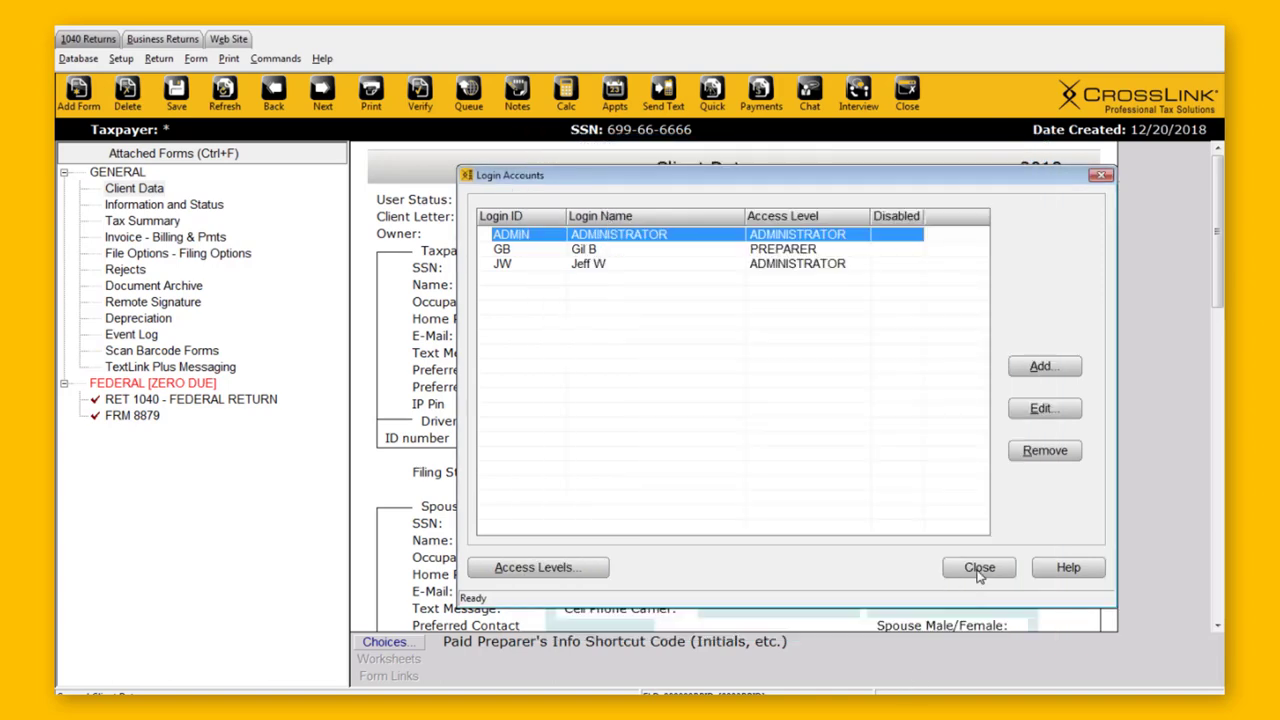
{"action": "left_click", "coordinate": [979, 568]}
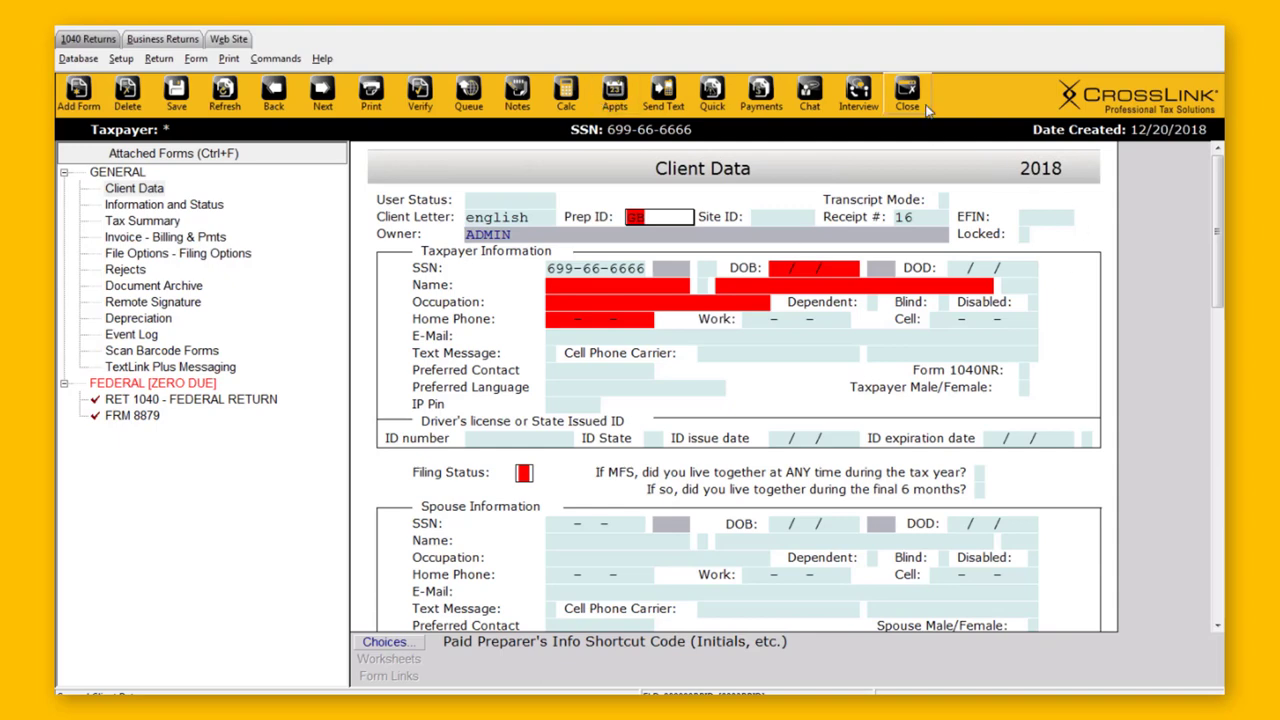
{"action": "left_click", "coordinate": [912, 104]}
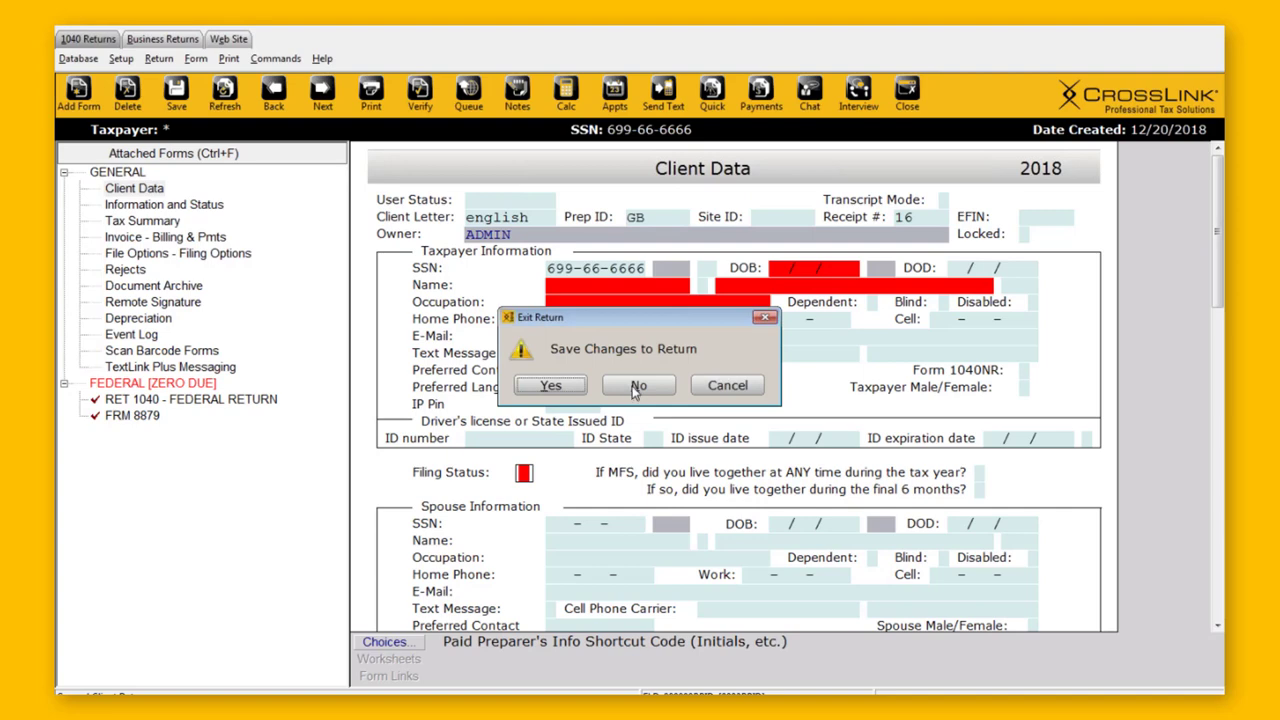
Exit the return, discarding its unsaved changes, and show the Work In Progress Summary.
{"action": "left_click", "coordinate": [636, 391]}
{"action": "left_click", "coordinate": [594, 387]}
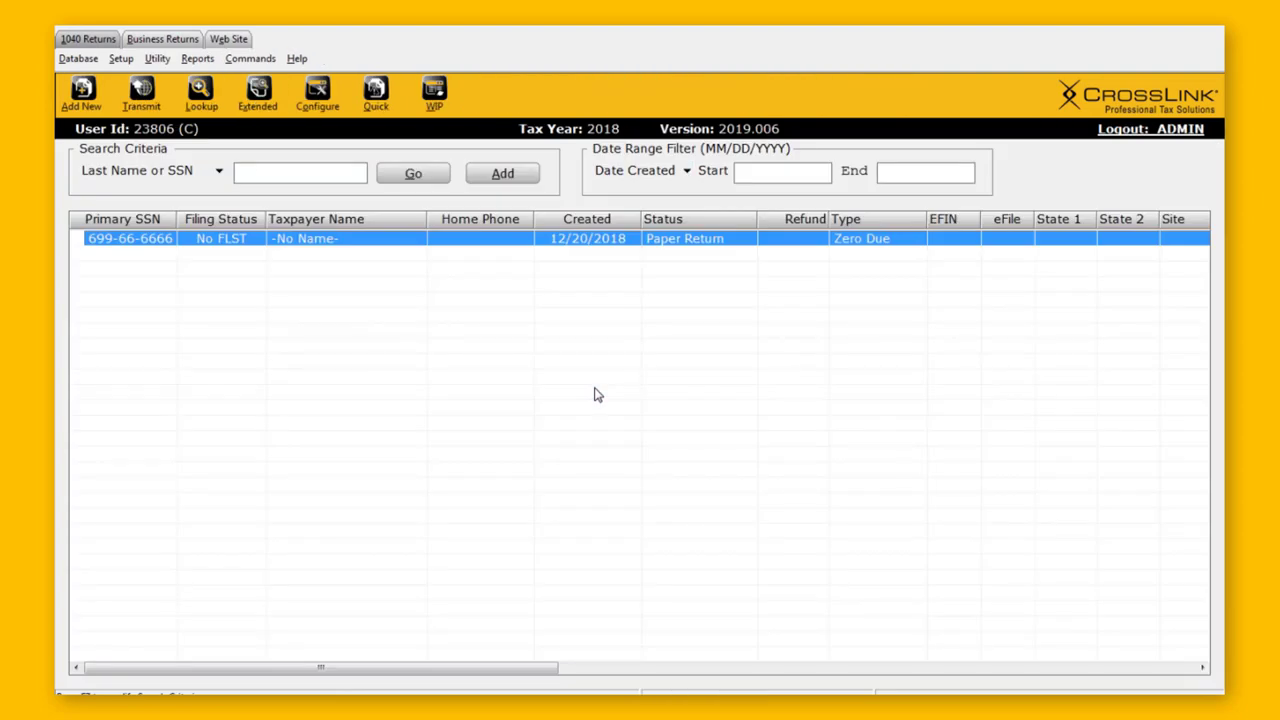
{"action": "left_click", "coordinate": [433, 96]}
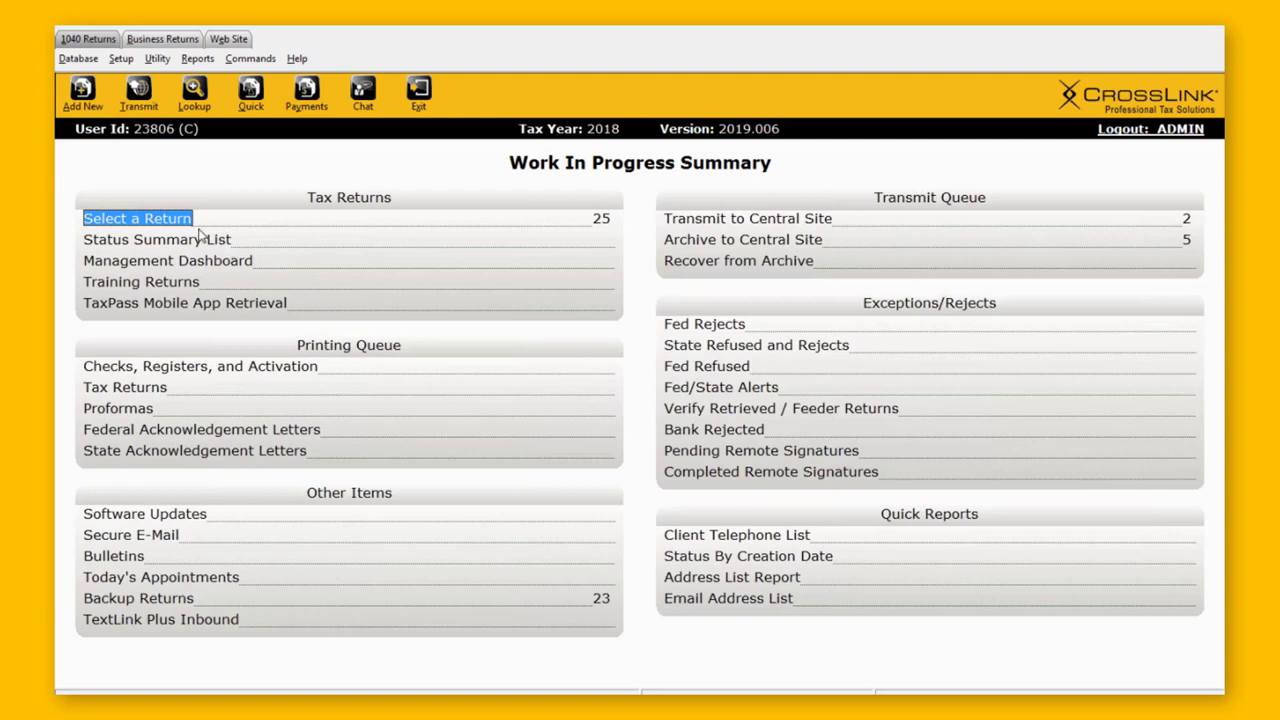
Search all returns and open the client's joint return, accepting last year's ProForma data.
{"action": "left_click", "coordinate": [165, 220]}
{"action": "left_click", "coordinate": [411, 173]}
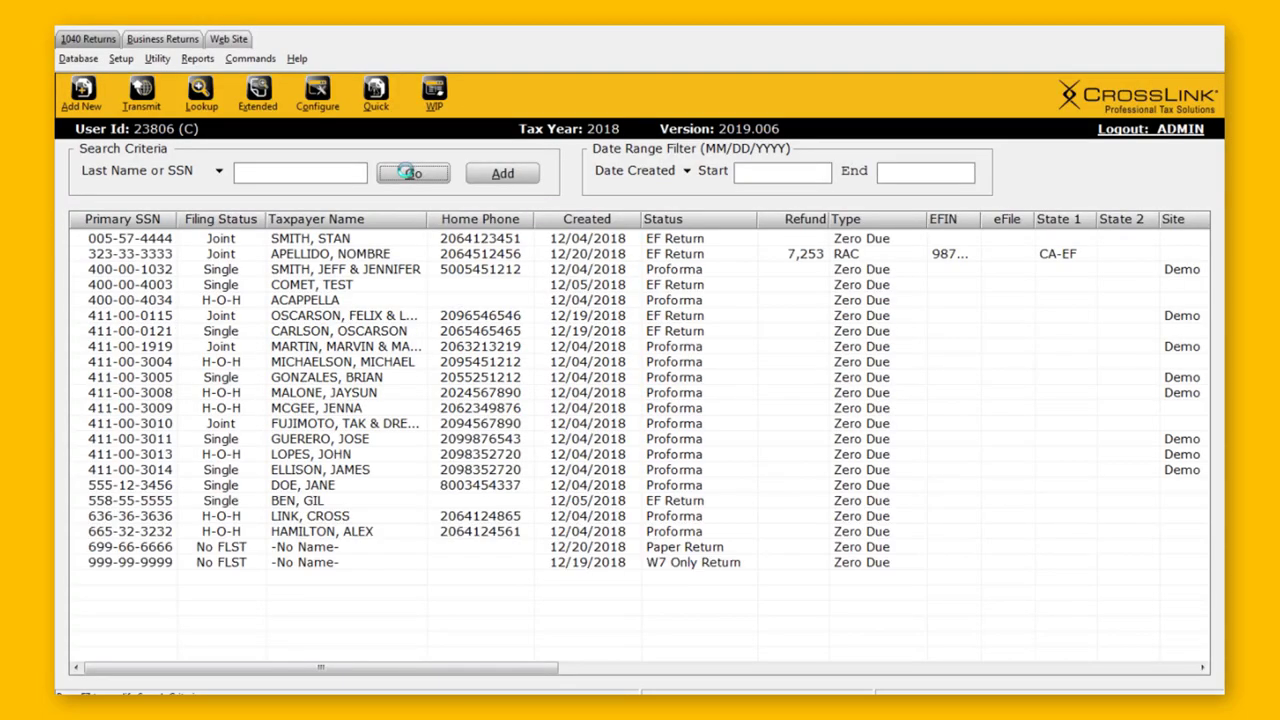
{"action": "left_click", "coordinate": [371, 424]}
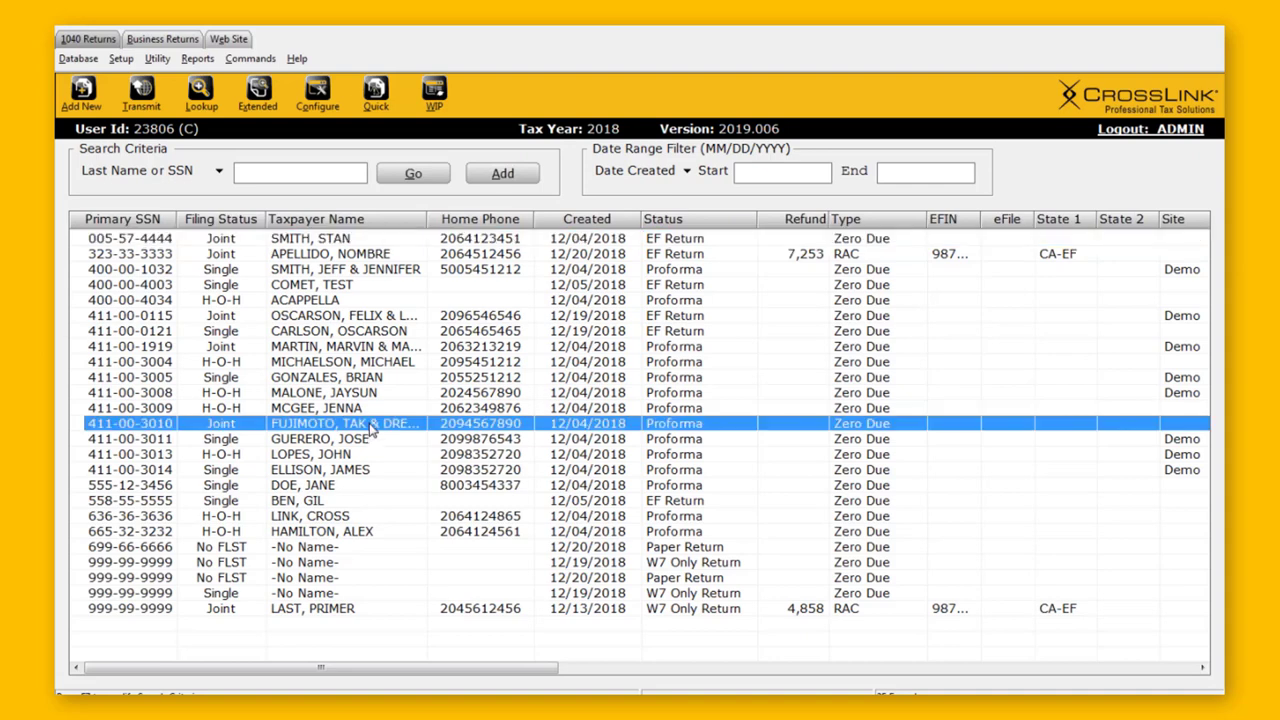
{"action": "double_click", "coordinate": [371, 424]}
{"action": "left_click", "coordinate": [535, 428]}
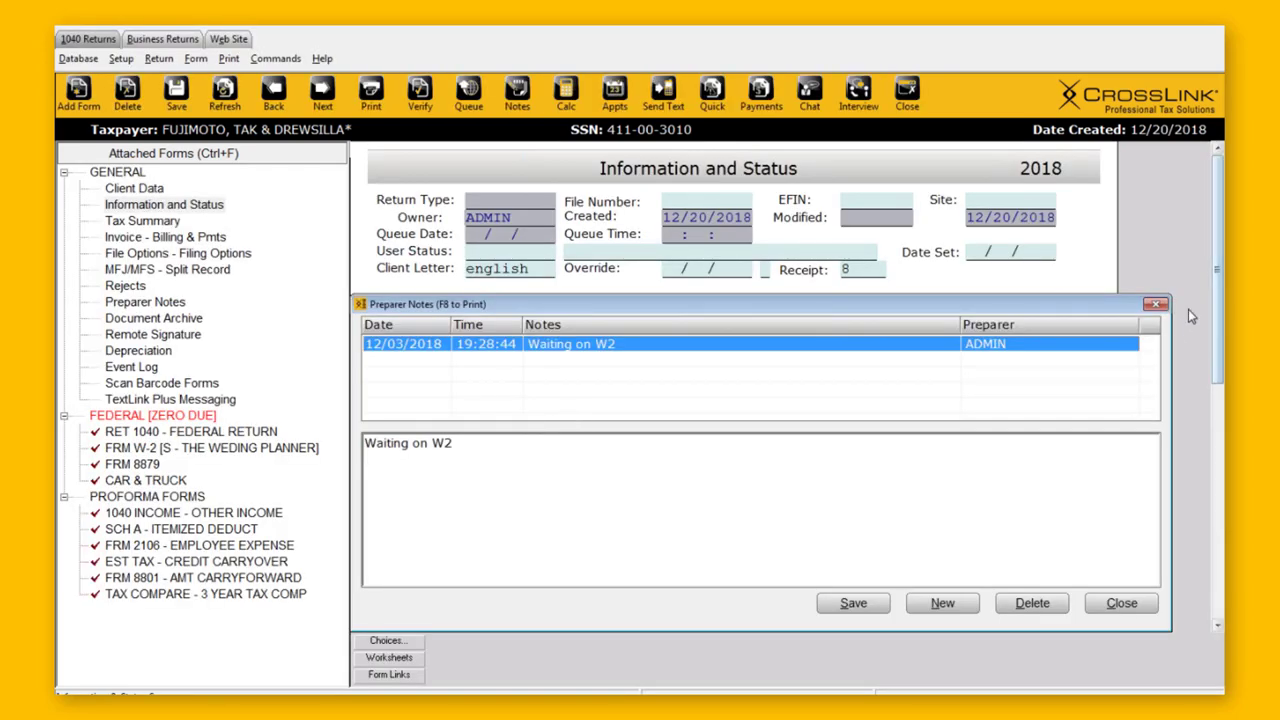
{"action": "left_click", "coordinate": [1156, 304]}
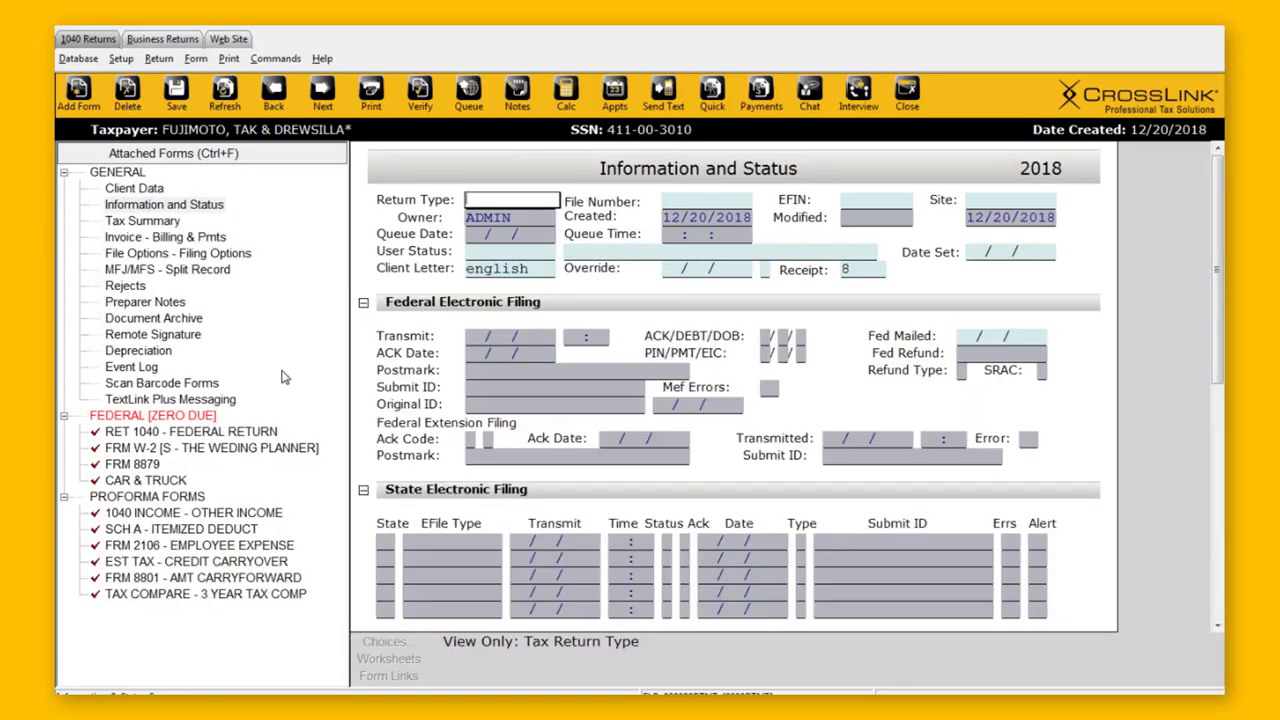
Open the Remote Signature listing, confirm no requests exist, and close it.
{"action": "left_click", "coordinate": [166, 341]}
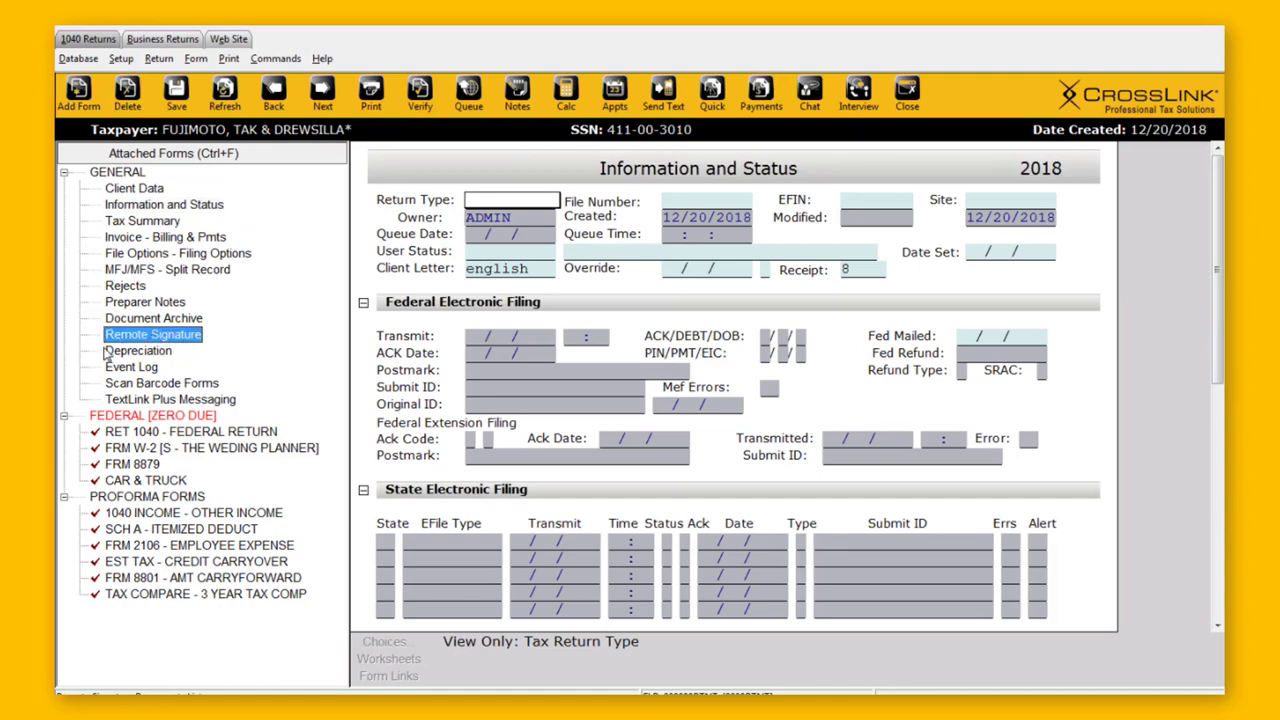
{"action": "double_click", "coordinate": [166, 341]}
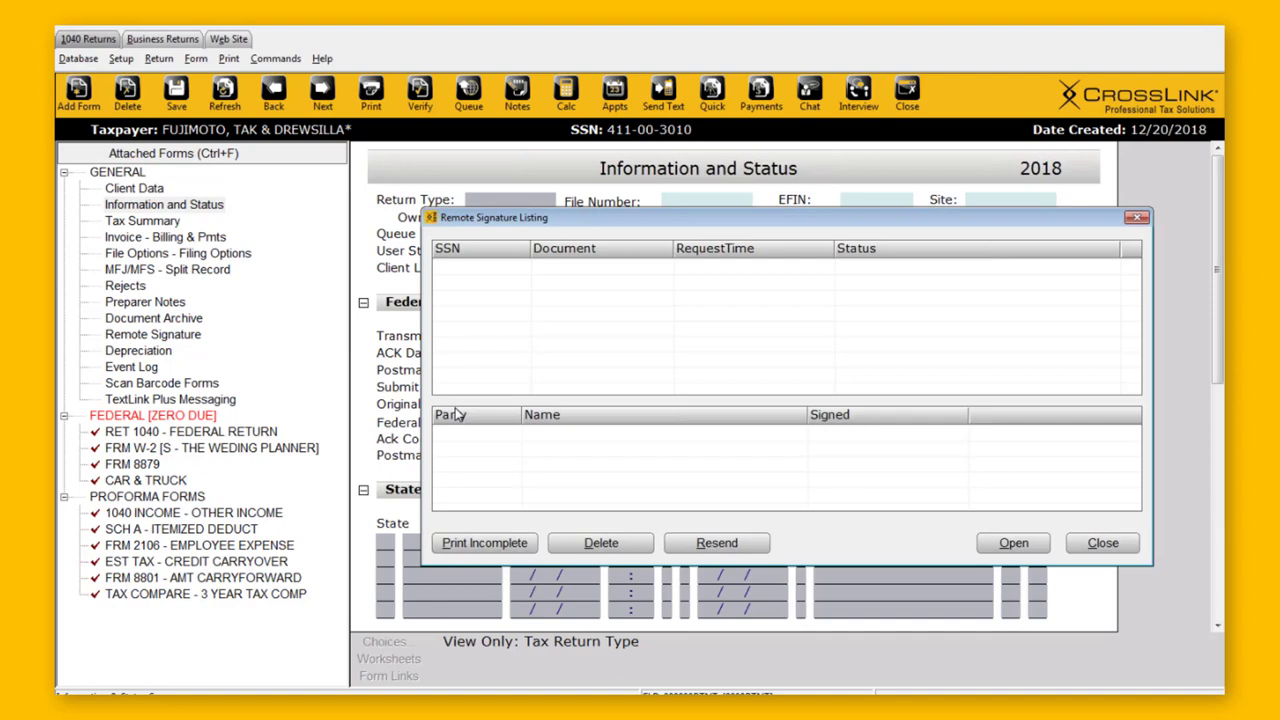
{"action": "left_click", "coordinate": [1137, 220]}
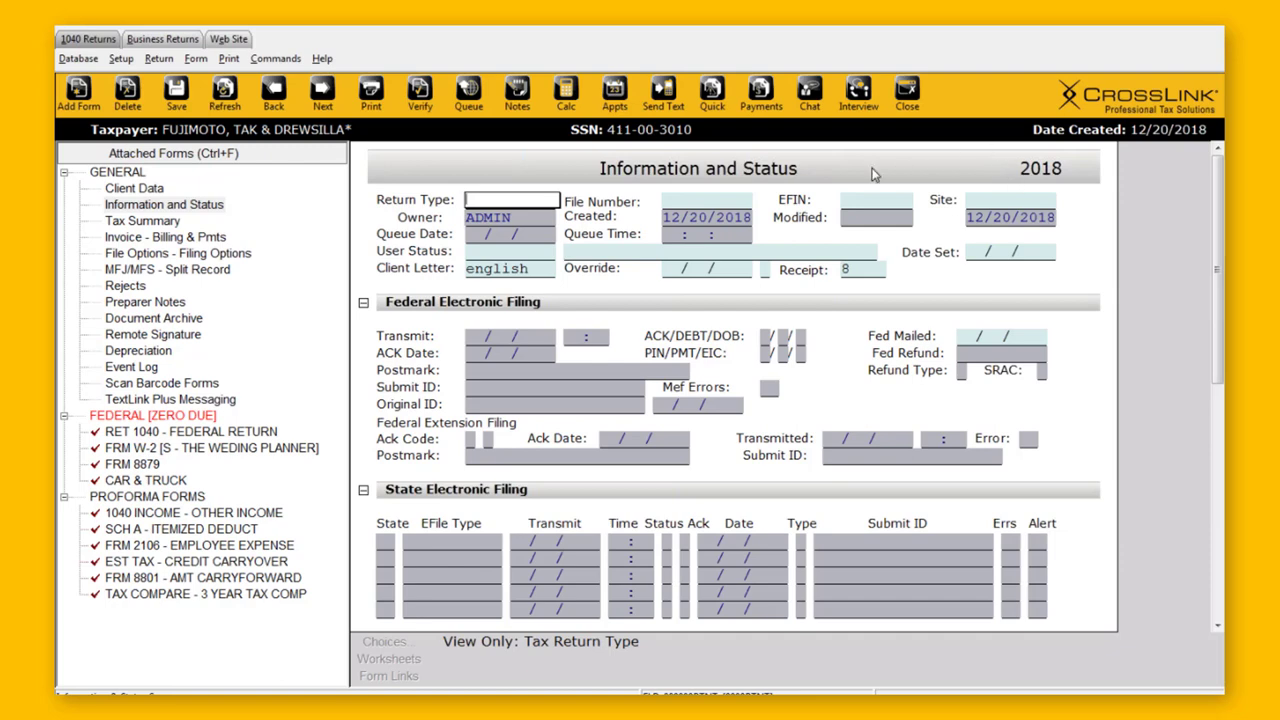
Close the client's return, discarding its unsaved changes.
{"action": "left_click", "coordinate": [910, 95]}
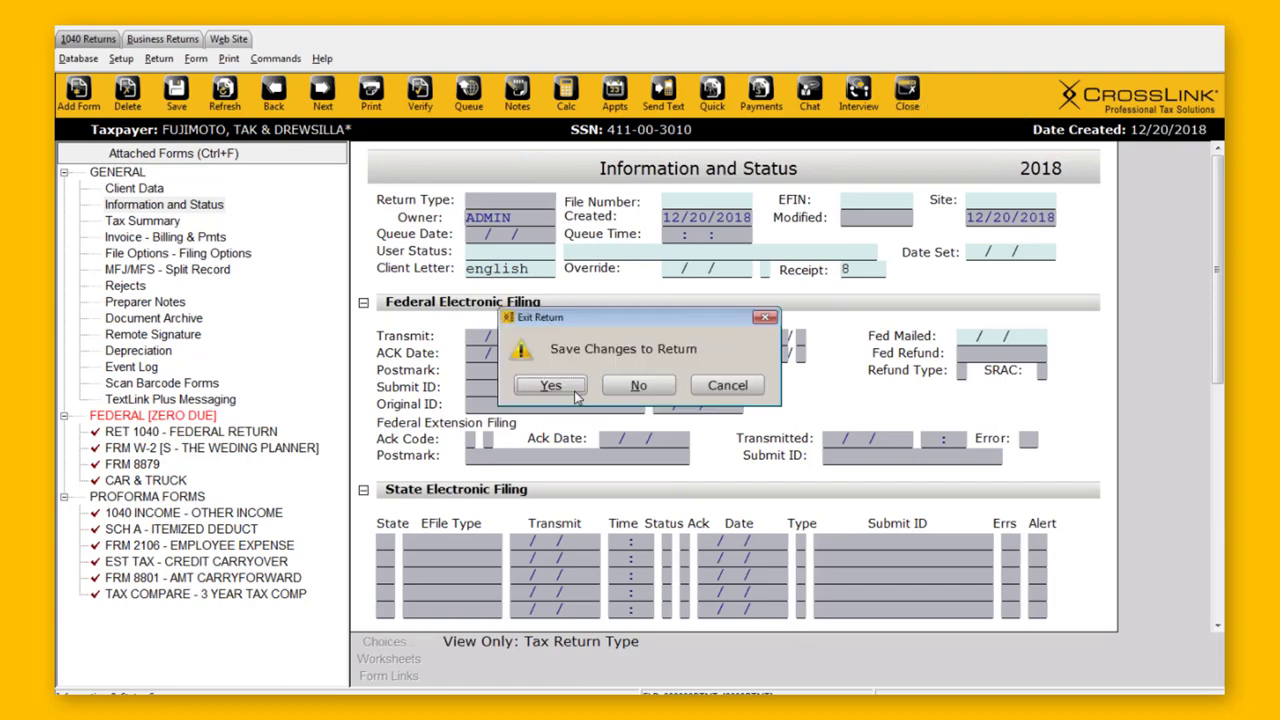
{"action": "left_click", "coordinate": [618, 398]}
{"action": "left_click", "coordinate": [595, 387]}
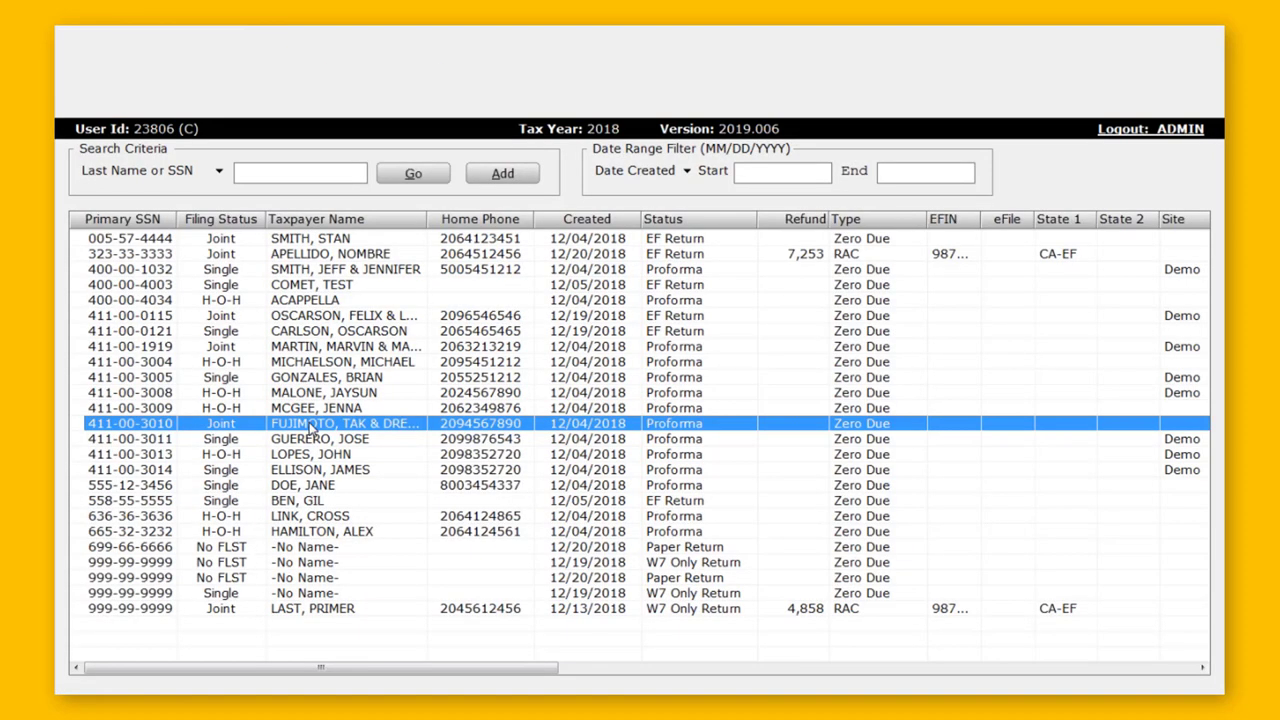
Reopen the return with ProForma data and read the 'Waiting on W2' preparer note.
{"action": "double_click", "coordinate": [312, 428]}
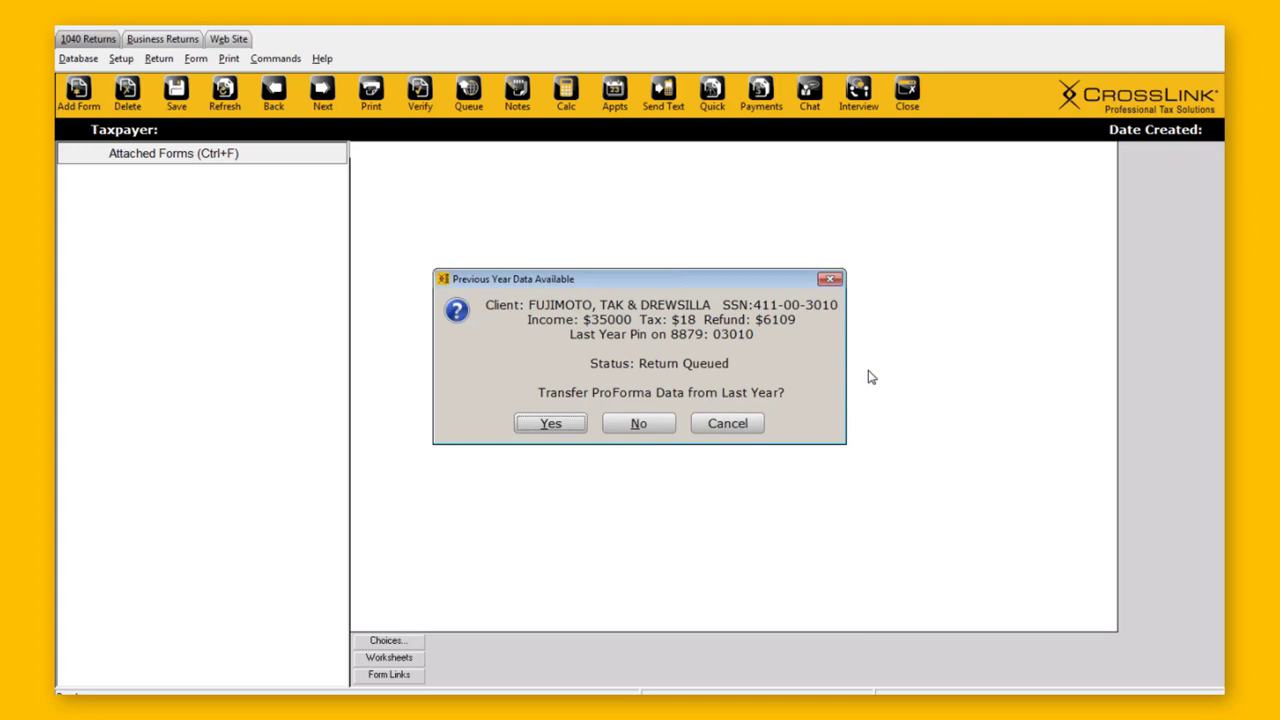
{"action": "left_click", "coordinate": [558, 423]}
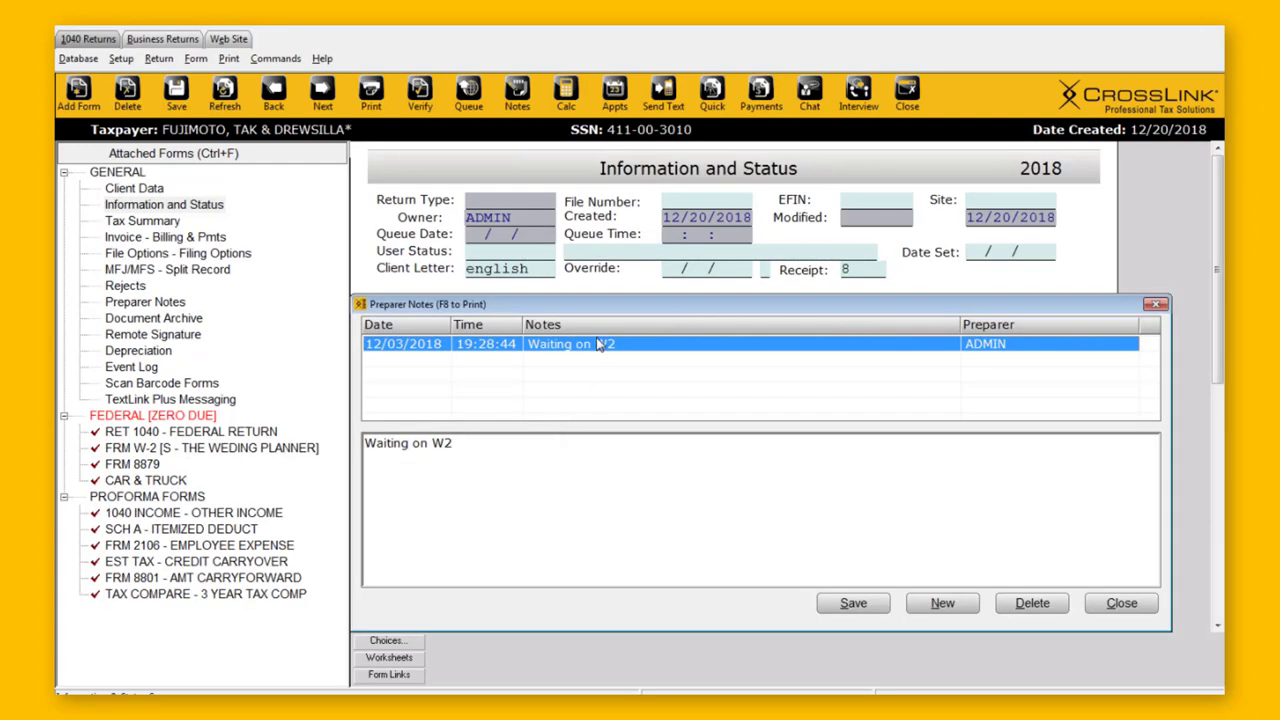
{"action": "left_click_drag", "start_coordinate": [608, 307], "coordinate": [540, 250]}
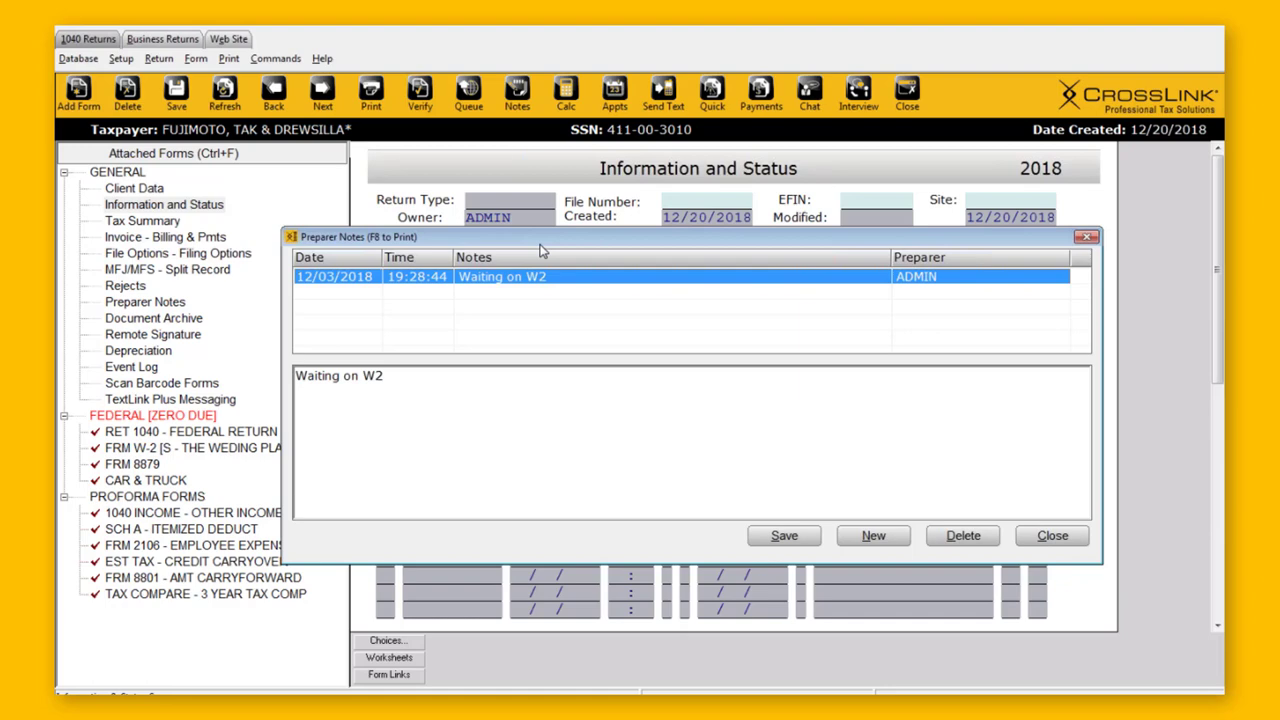
{"action": "left_click_drag", "start_coordinate": [543, 244], "coordinate": [503, 224]}
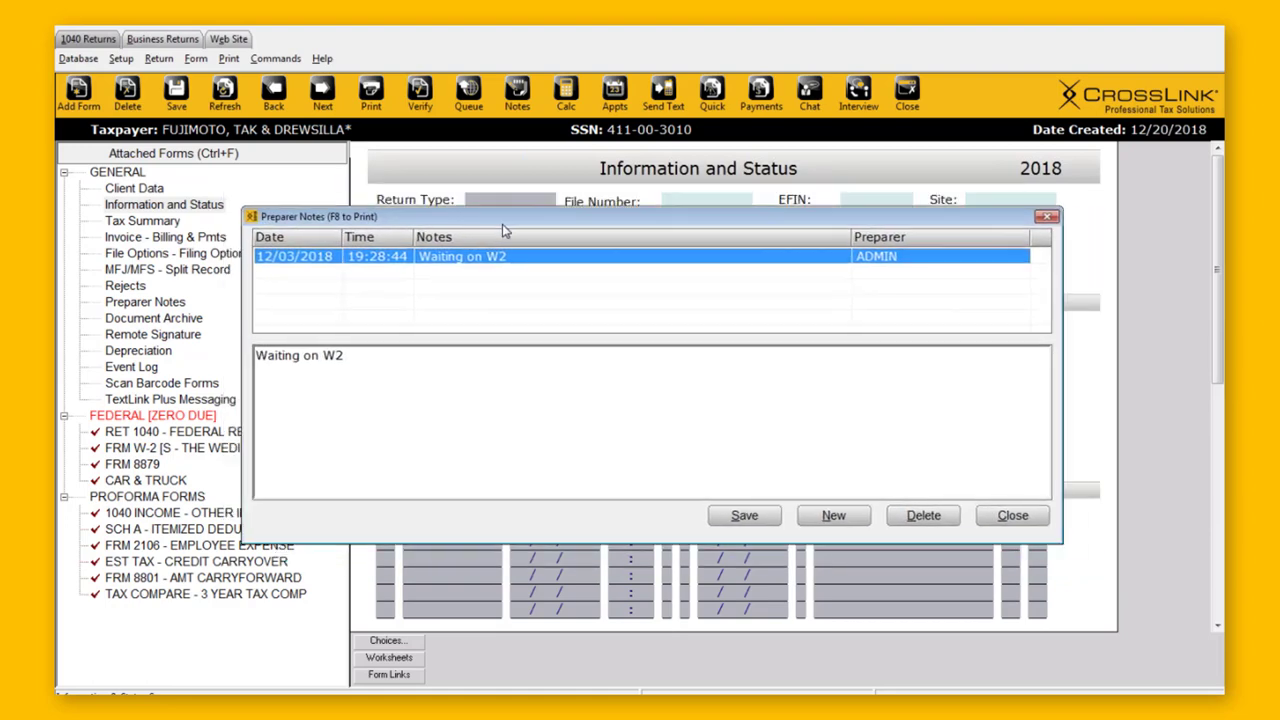
{"action": "left_click", "coordinate": [1046, 216]}
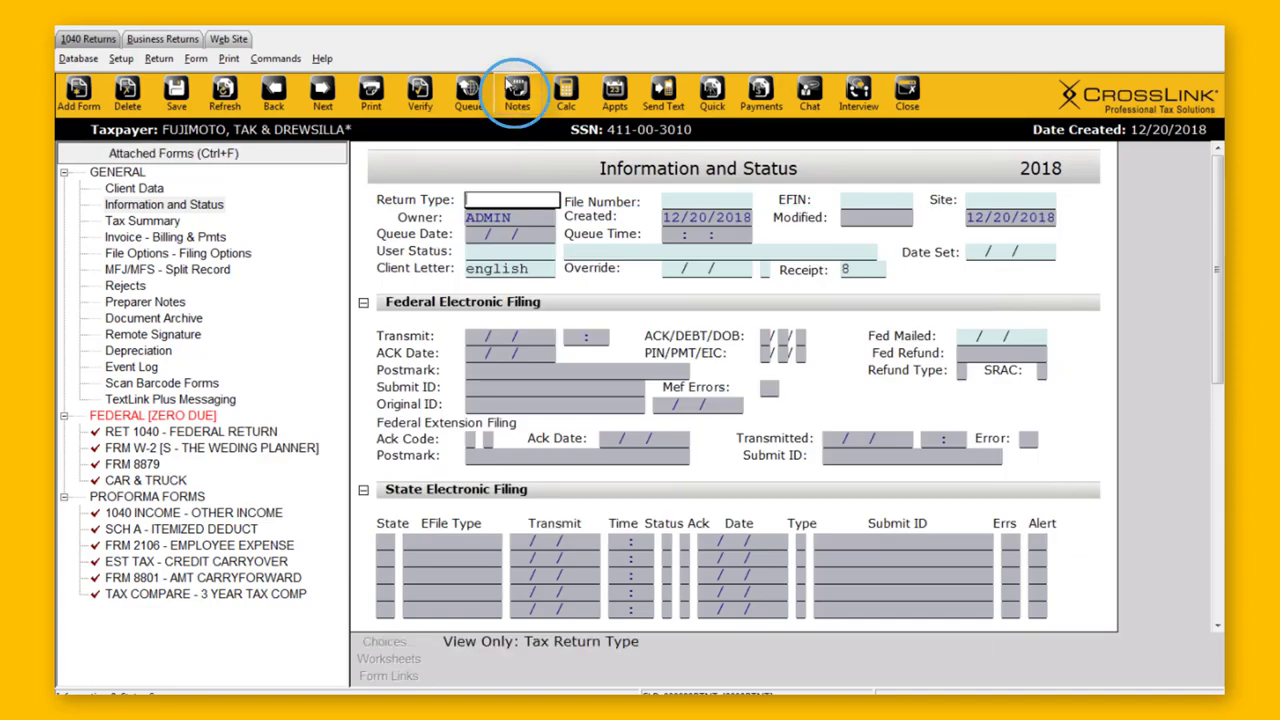
Write and save a new preparer note reading 'fdjaklfjdsaklfjdsalk jkfdasjklfdjaskl'.
{"action": "left_click", "coordinate": [518, 95]}
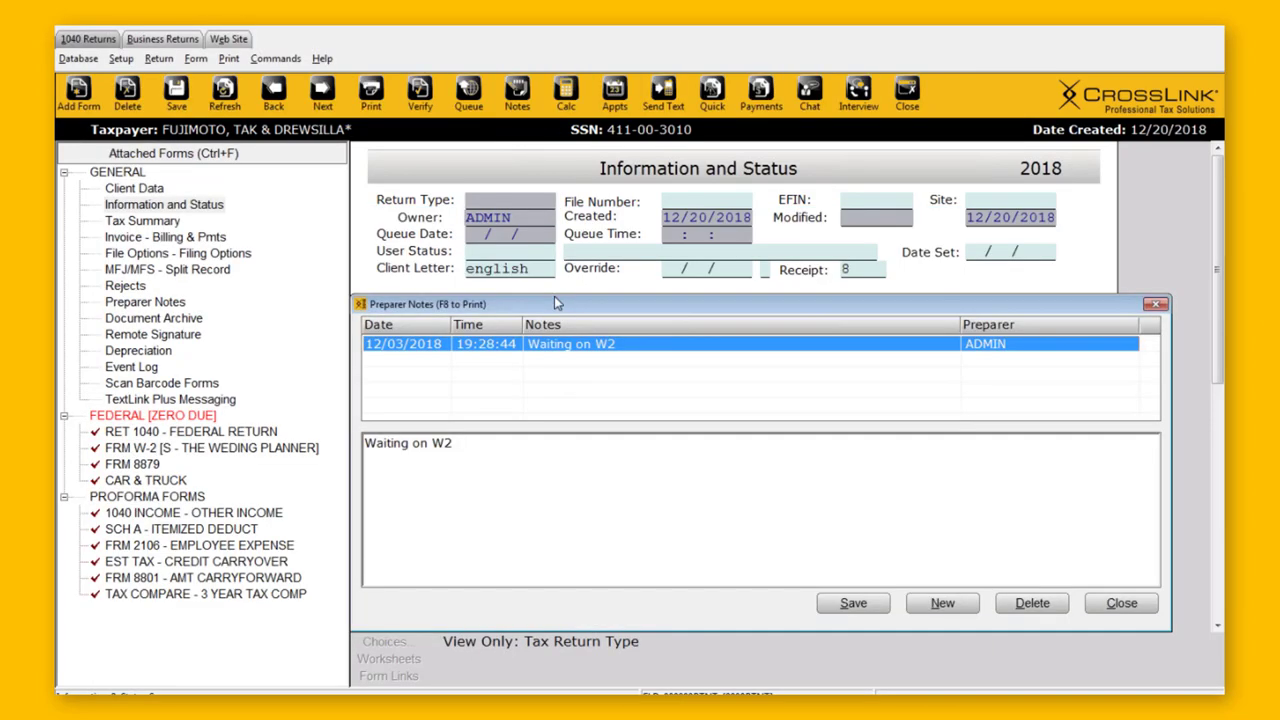
{"action": "left_click_drag", "start_coordinate": [554, 296], "coordinate": [510, 206]}
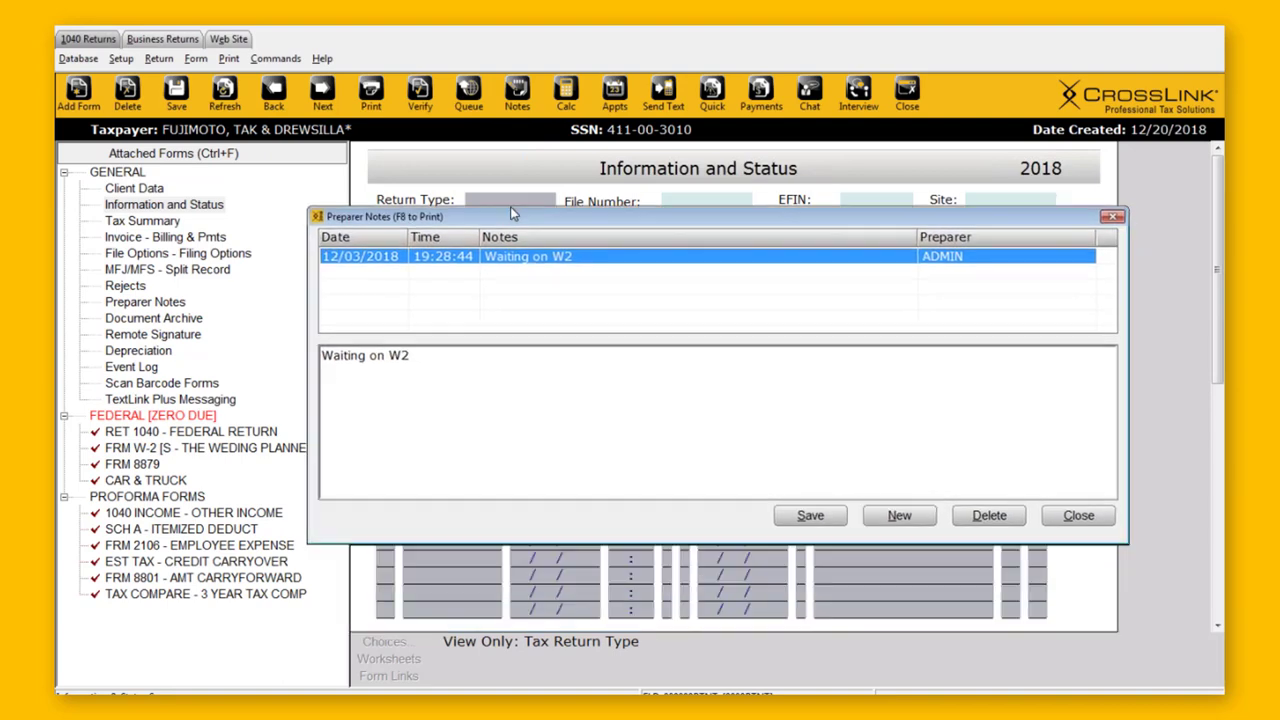
{"action": "left_click", "coordinate": [898, 514]}
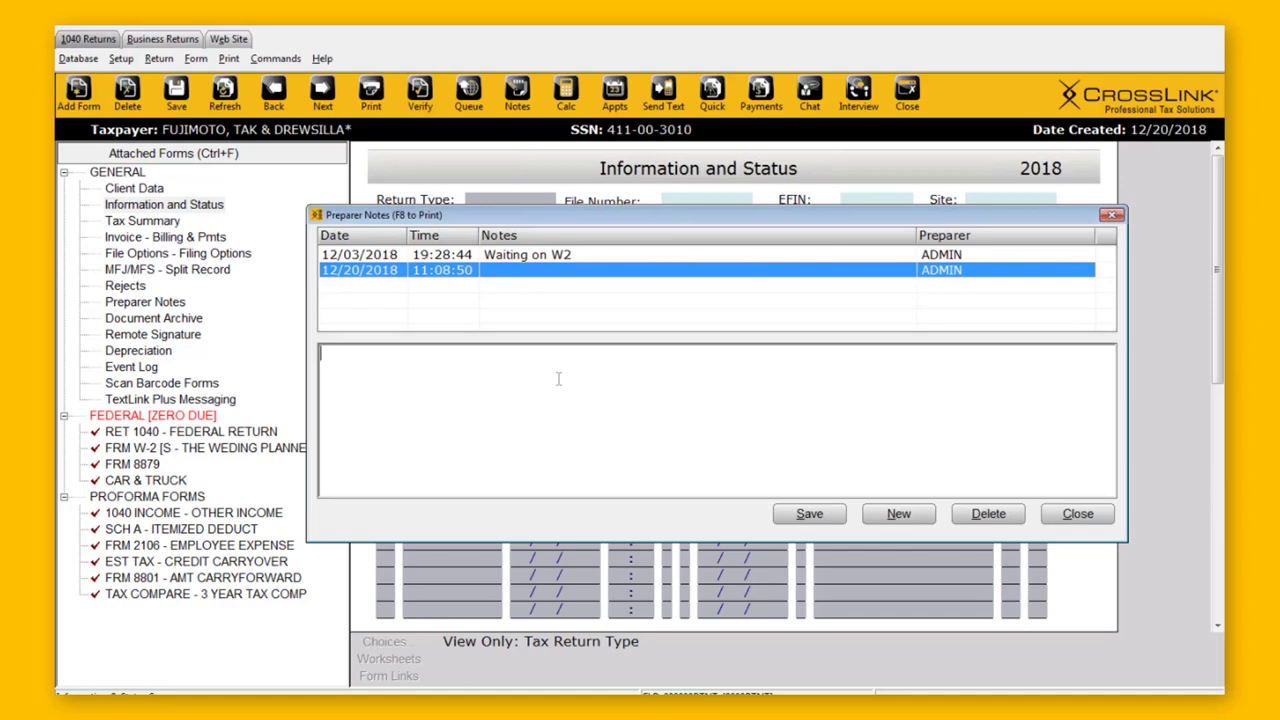
{"action": "type", "text": "fdjaklfjdsaklfjdsalk jkfdasjklfdjaskl"}
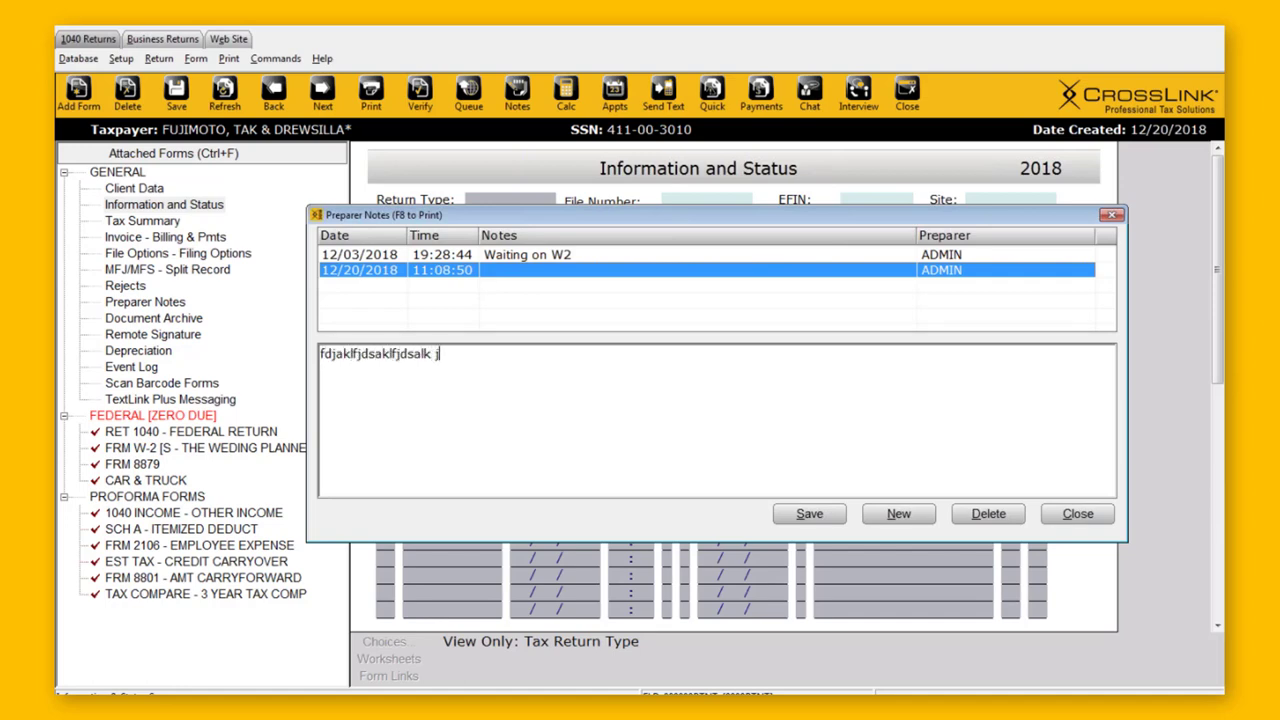
{"action": "left_click", "coordinate": [908, 516]}
{"action": "left_click", "coordinate": [671, 401]}
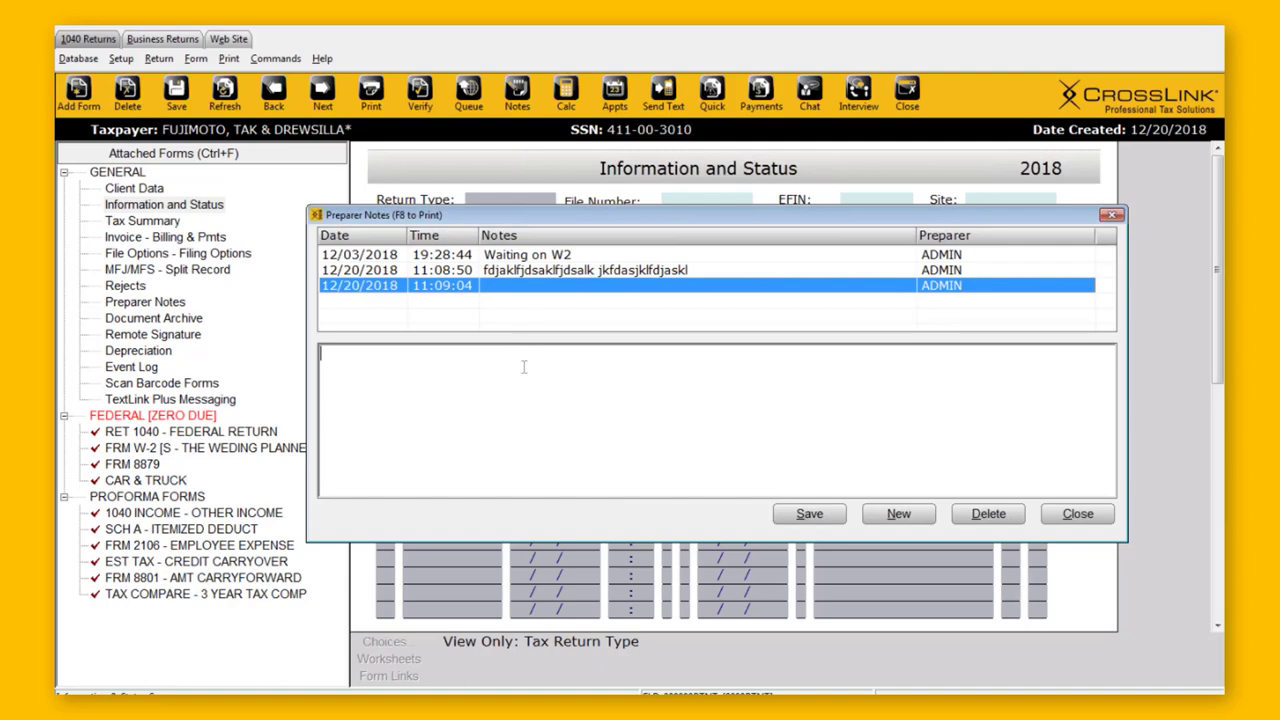
{"action": "left_click", "coordinate": [1111, 218]}
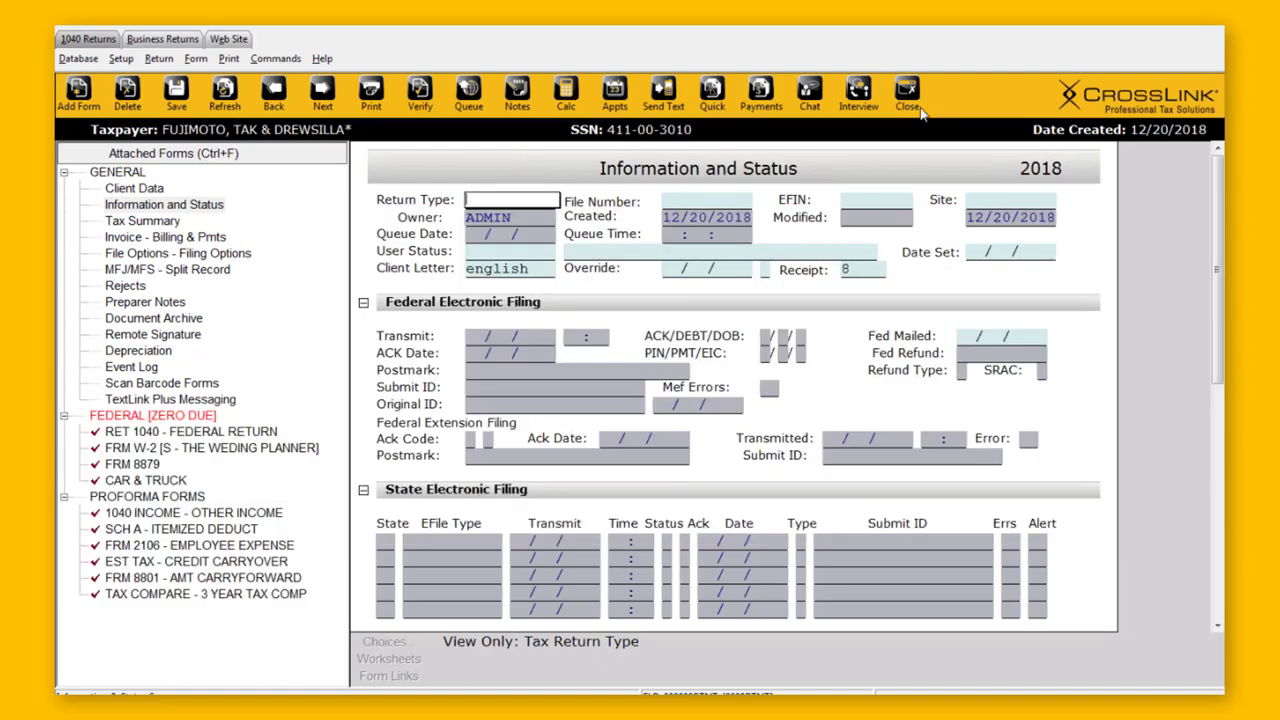
Save and exit the return, reopen it, and check the 12/20/2018 and Waiting on W2 notes.
{"action": "left_click", "coordinate": [561, 390]}
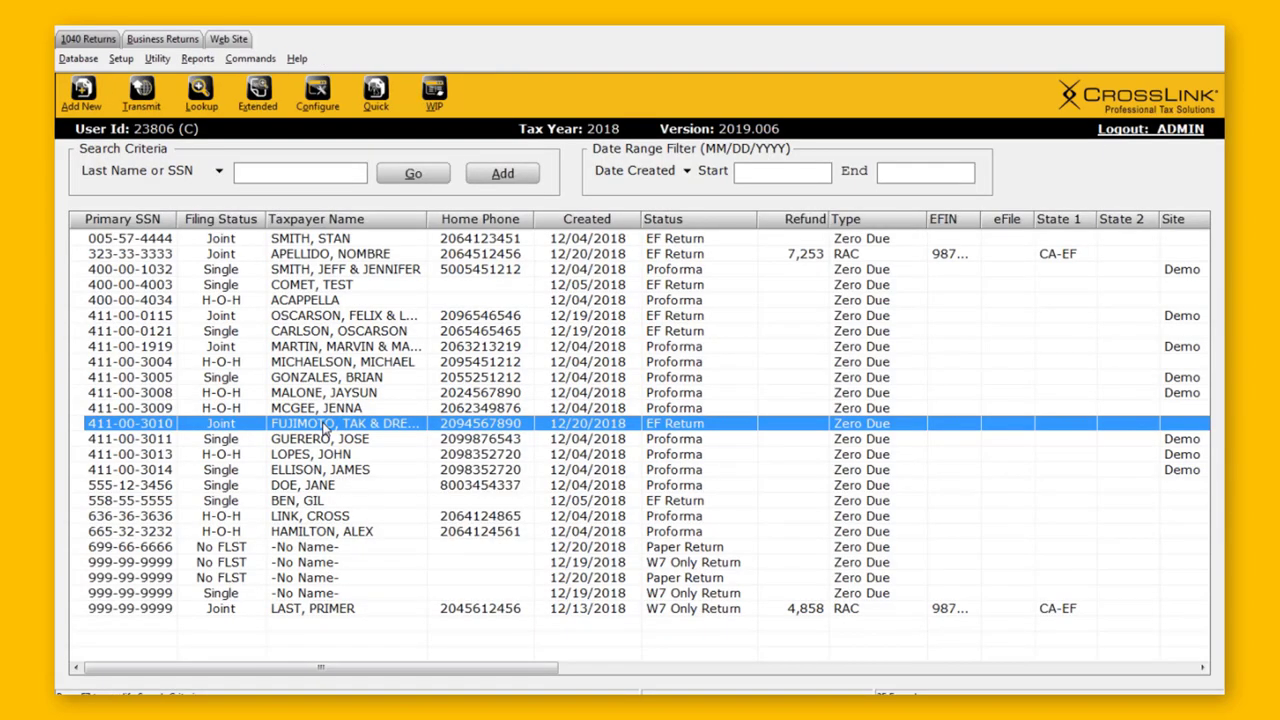
{"action": "double_click", "coordinate": [323, 428]}
{"action": "left_click", "coordinate": [487, 370]}
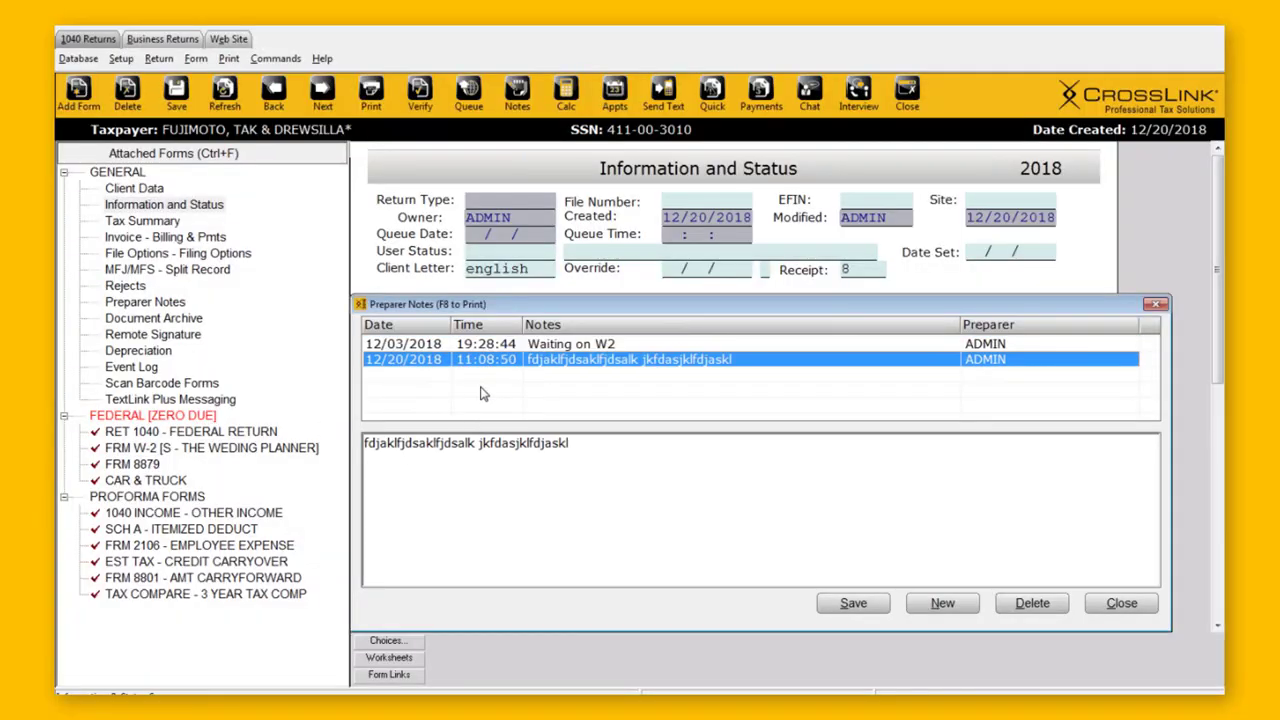
{"action": "left_click", "coordinate": [489, 345]}
{"action": "left_click", "coordinate": [495, 362]}
{"action": "left_click", "coordinate": [1157, 305]}
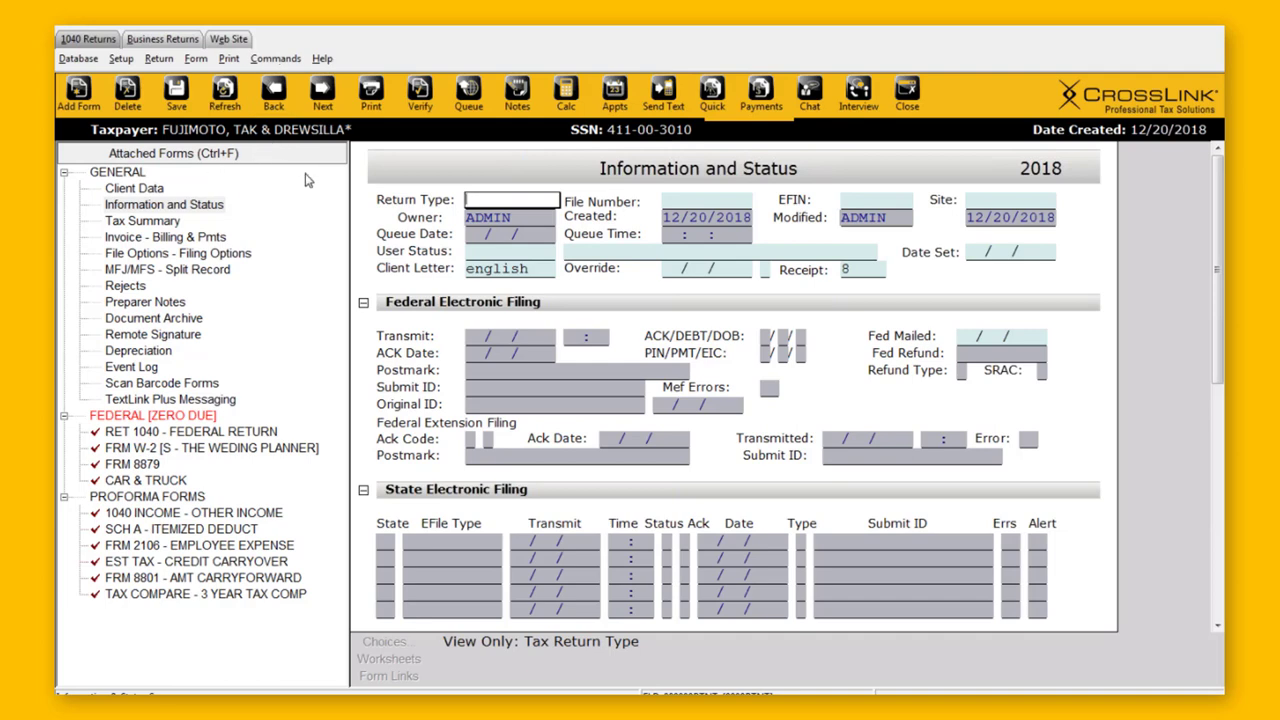
{"action": "left_click", "coordinate": [707, 110]}
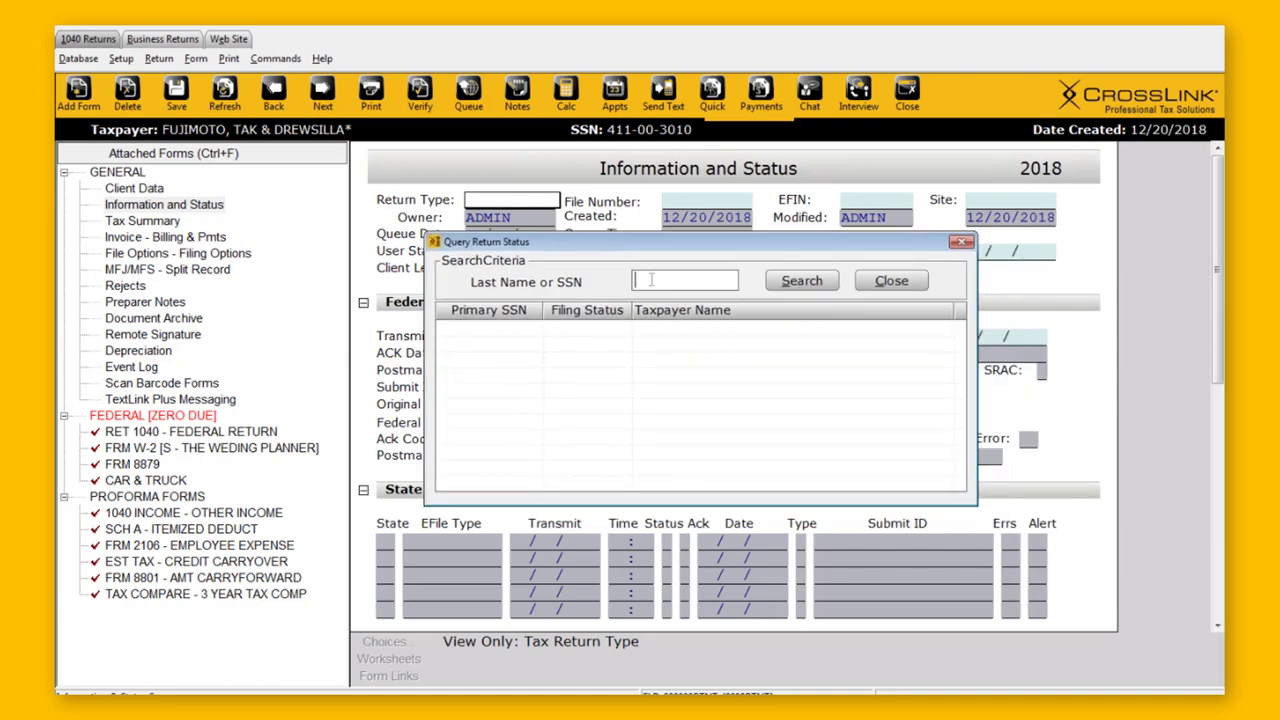
{"action": "left_click", "coordinate": [782, 283]}
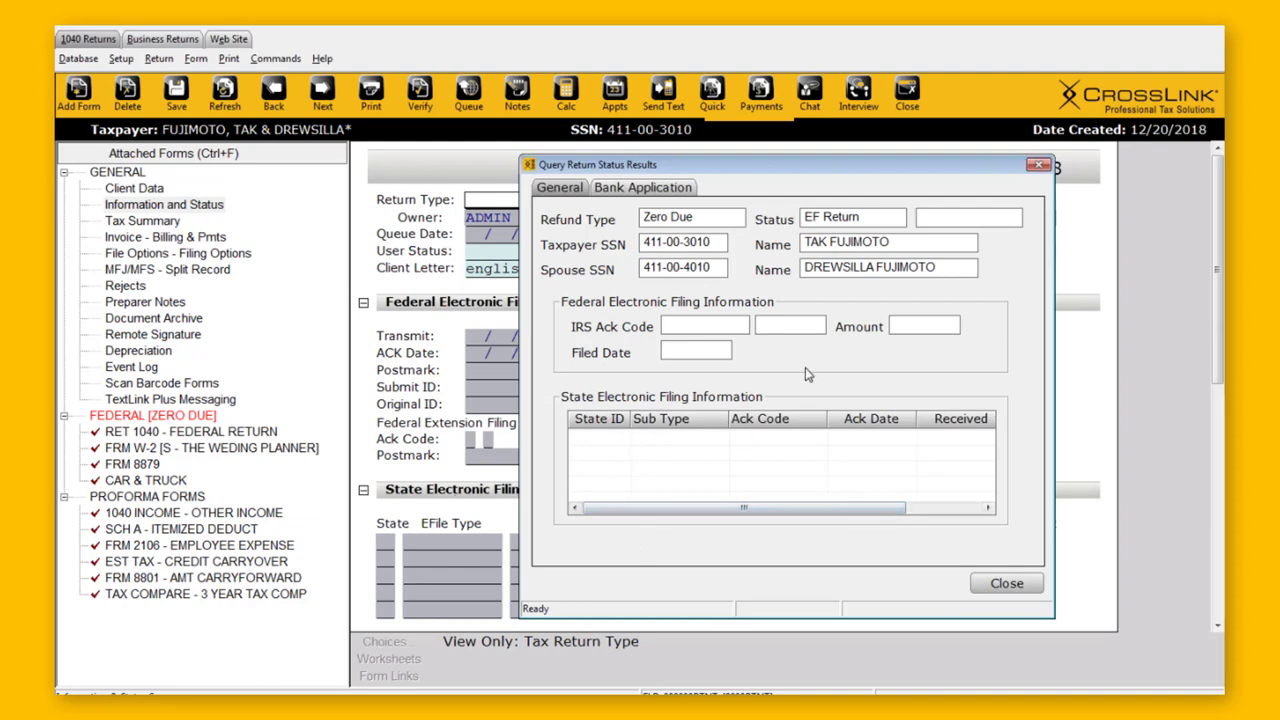
{"action": "left_click", "coordinate": [656, 197]}
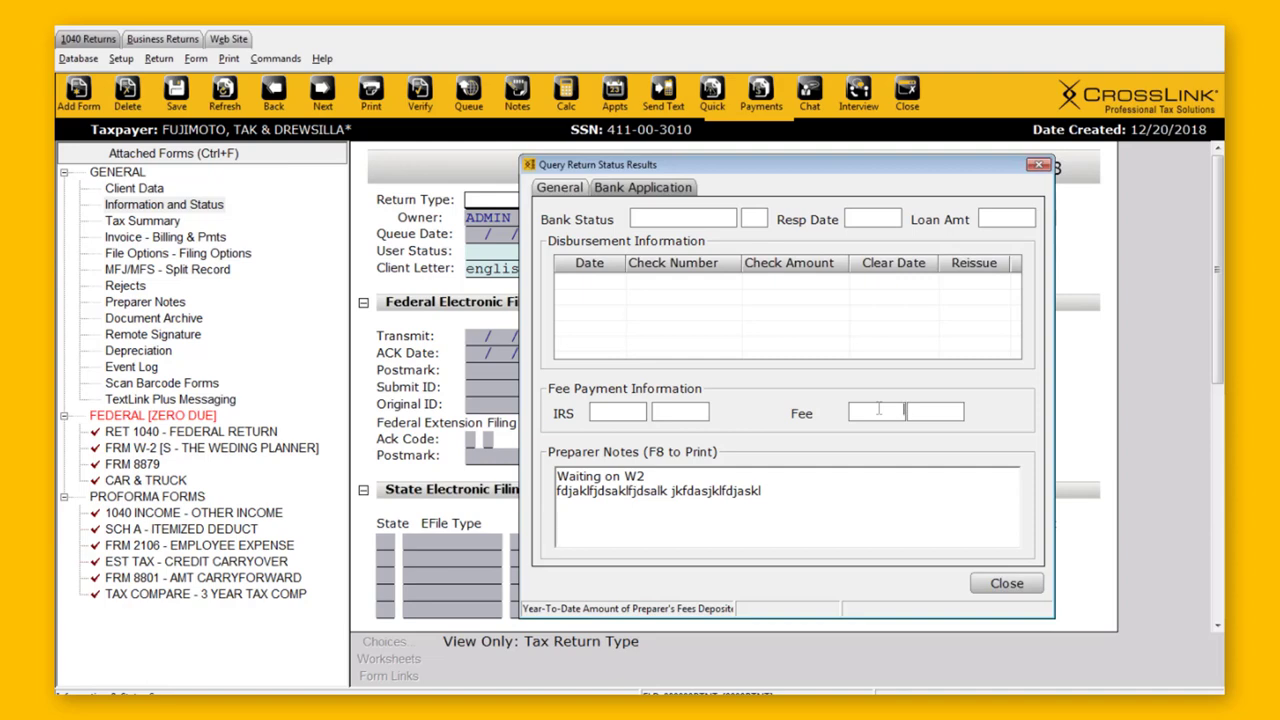
{"action": "left_click", "coordinate": [559, 188]}
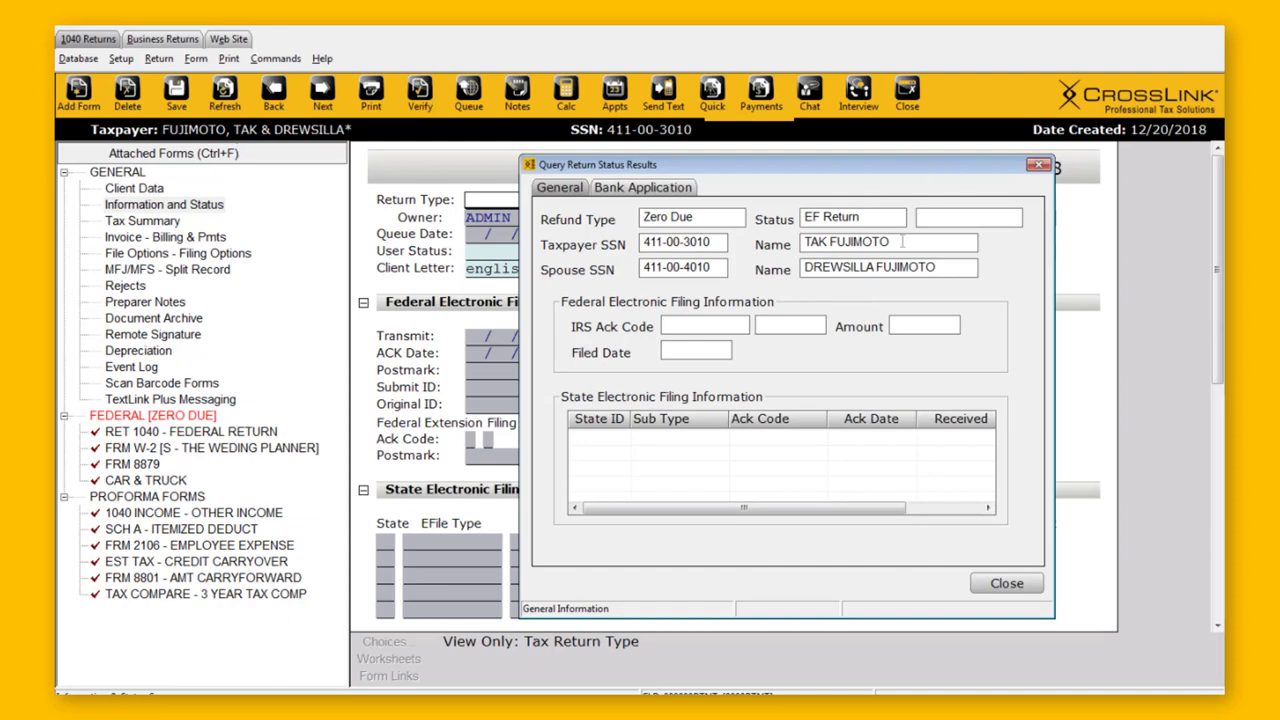
{"action": "left_click", "coordinate": [1039, 165]}
{"action": "left_click", "coordinate": [711, 98]}
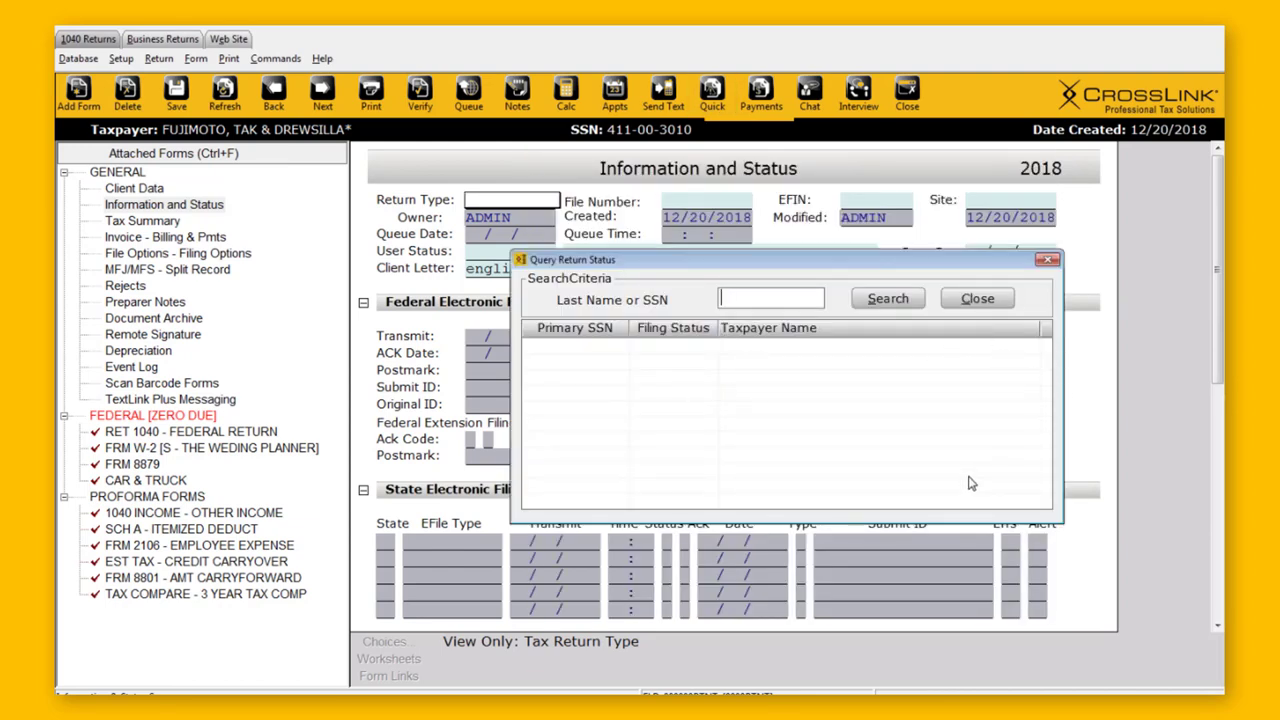
{"action": "left_click", "coordinate": [1048, 260]}
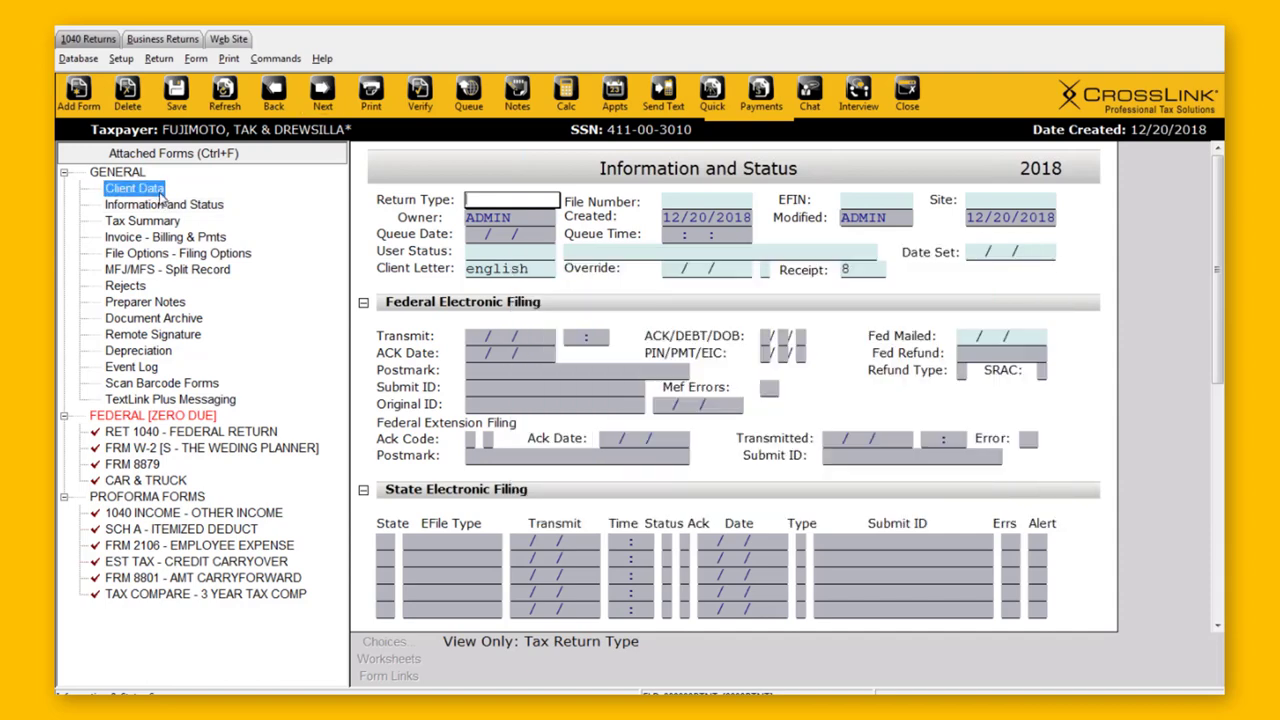
Open the Client Data form and scroll through the taxpayer, spouse and address fields.
{"action": "left_click", "coordinate": [134, 188]}
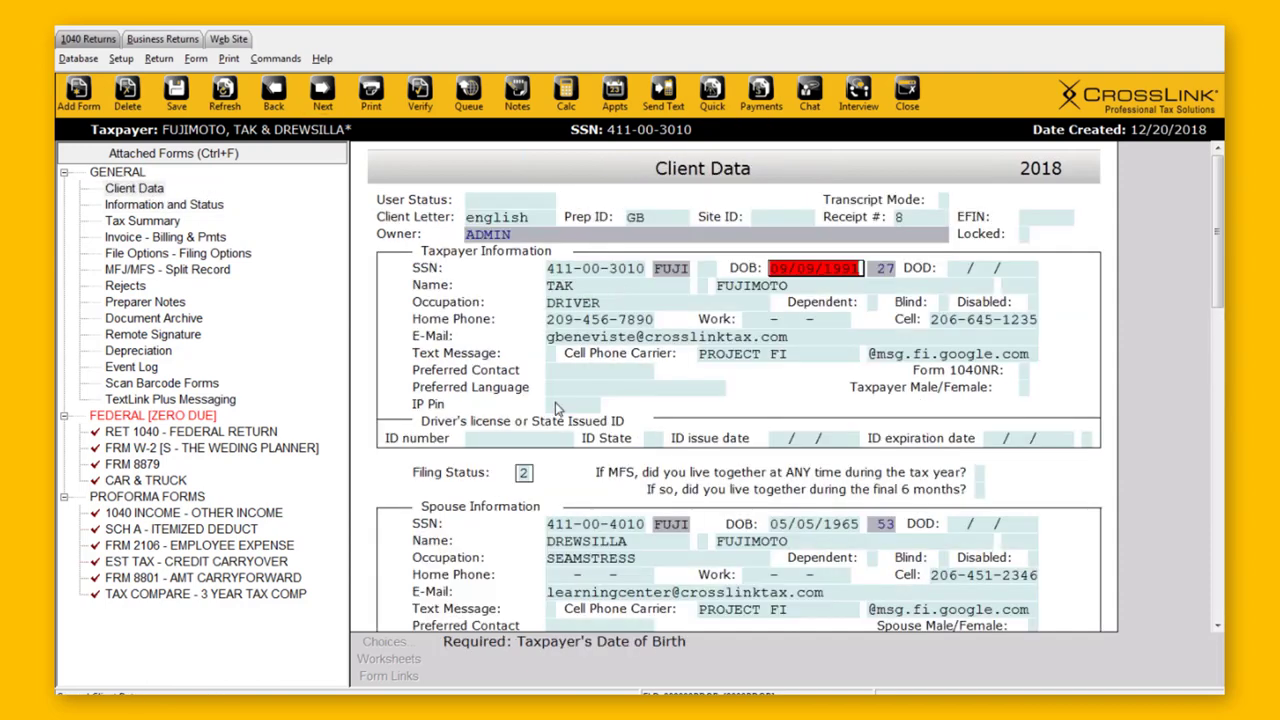
{"action": "scroll", "coordinate": [555, 402], "scroll_direction": "down", "scroll_amount": 5}
{"action": "scroll", "coordinate": [533, 427], "scroll_direction": "down", "scroll_amount": 2}
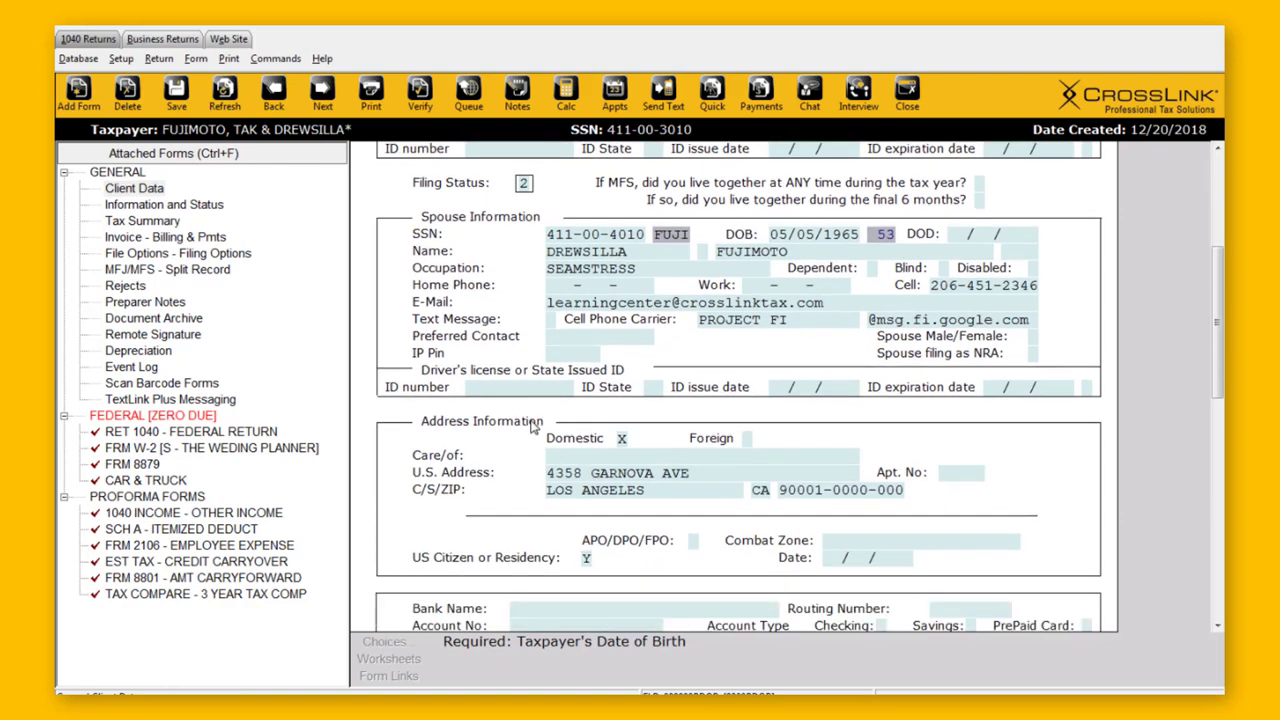
{"action": "scroll", "coordinate": [533, 427], "scroll_direction": "up", "scroll_amount": 7}
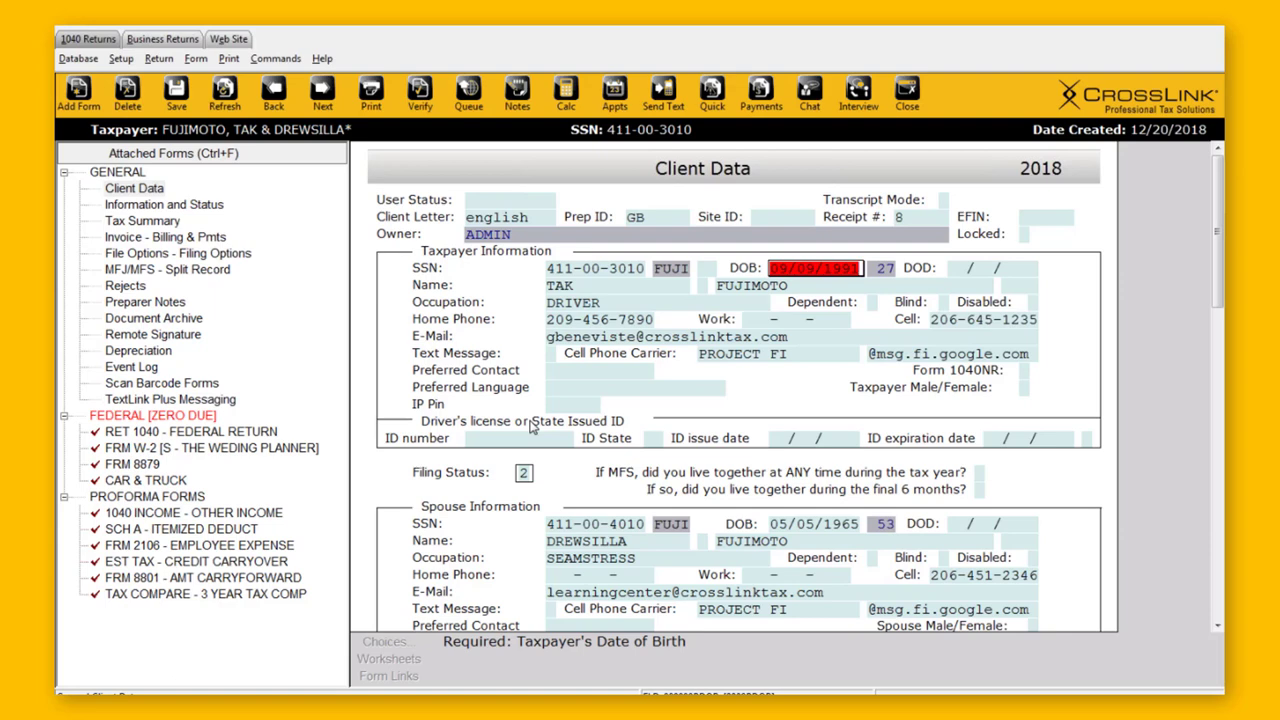
{"action": "left_click", "coordinate": [760, 100]}
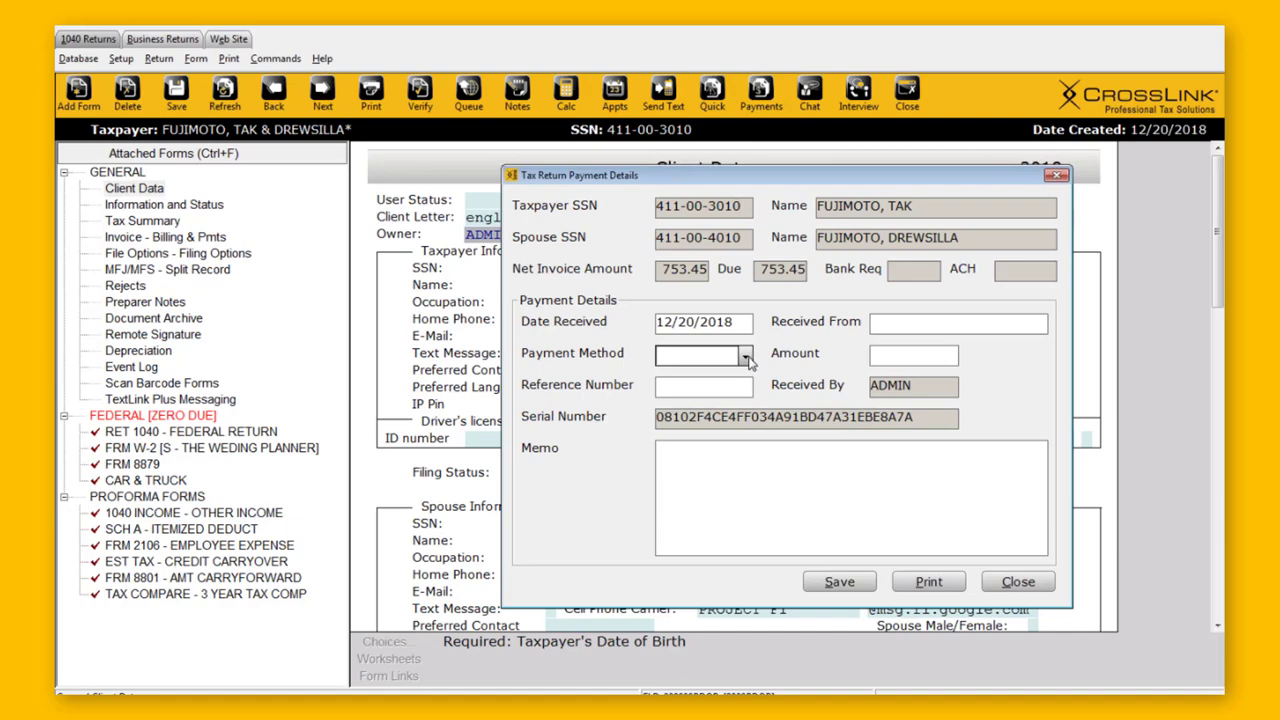
{"action": "left_click", "coordinate": [745, 357]}
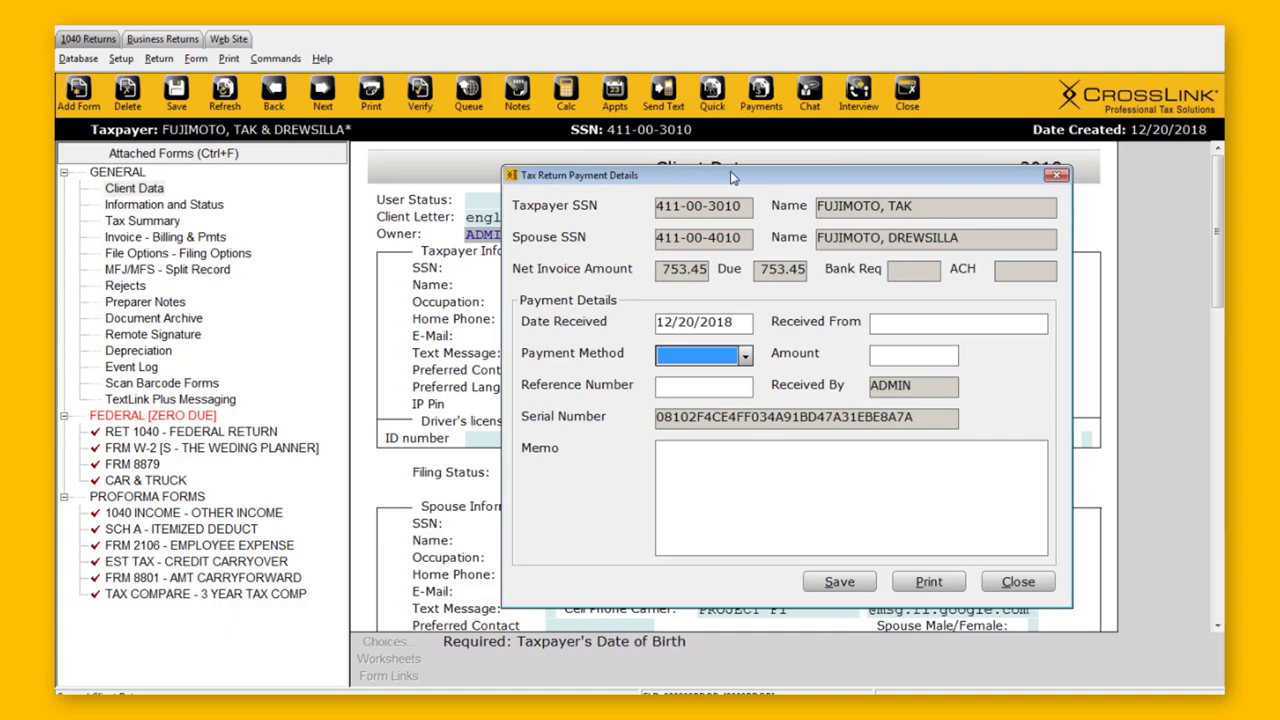
{"action": "left_click_drag", "start_coordinate": [730, 178], "coordinate": [625, 163]}
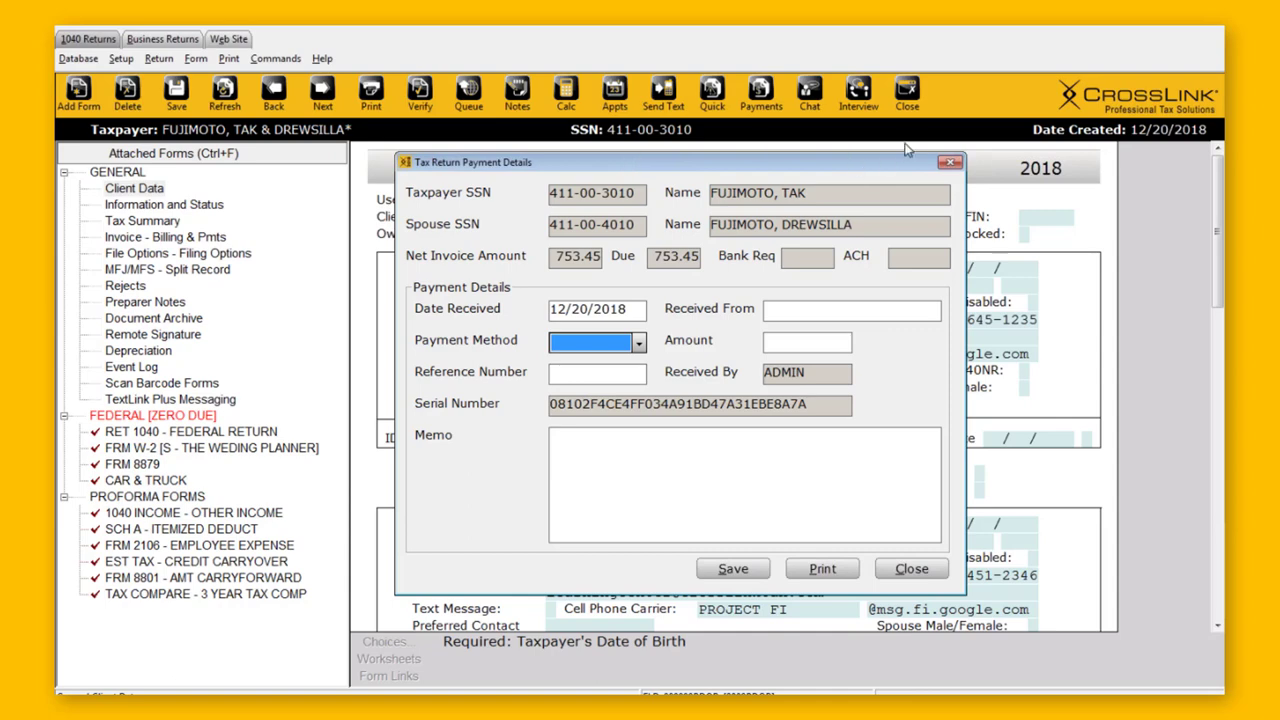
{"action": "left_click", "coordinate": [942, 161]}
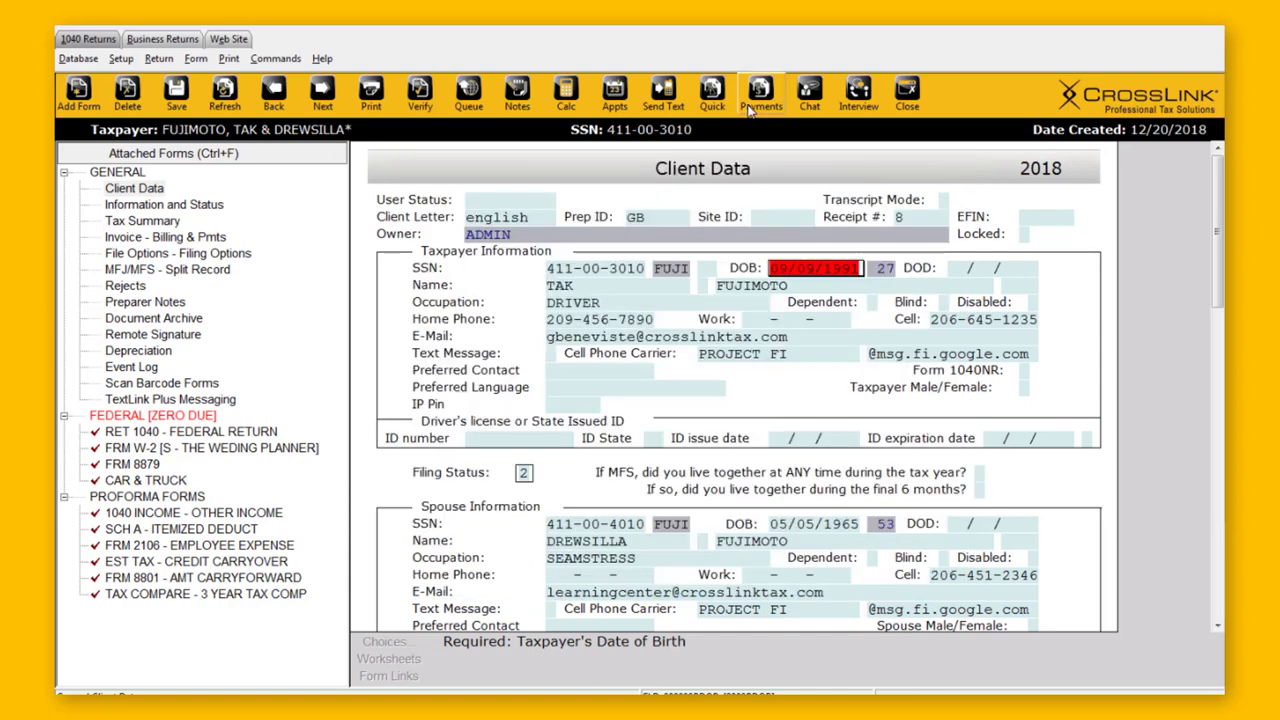
Close the return saving its changes, then go from Lookup to the Work In Progress Summary.
{"action": "left_click", "coordinate": [815, 96]}
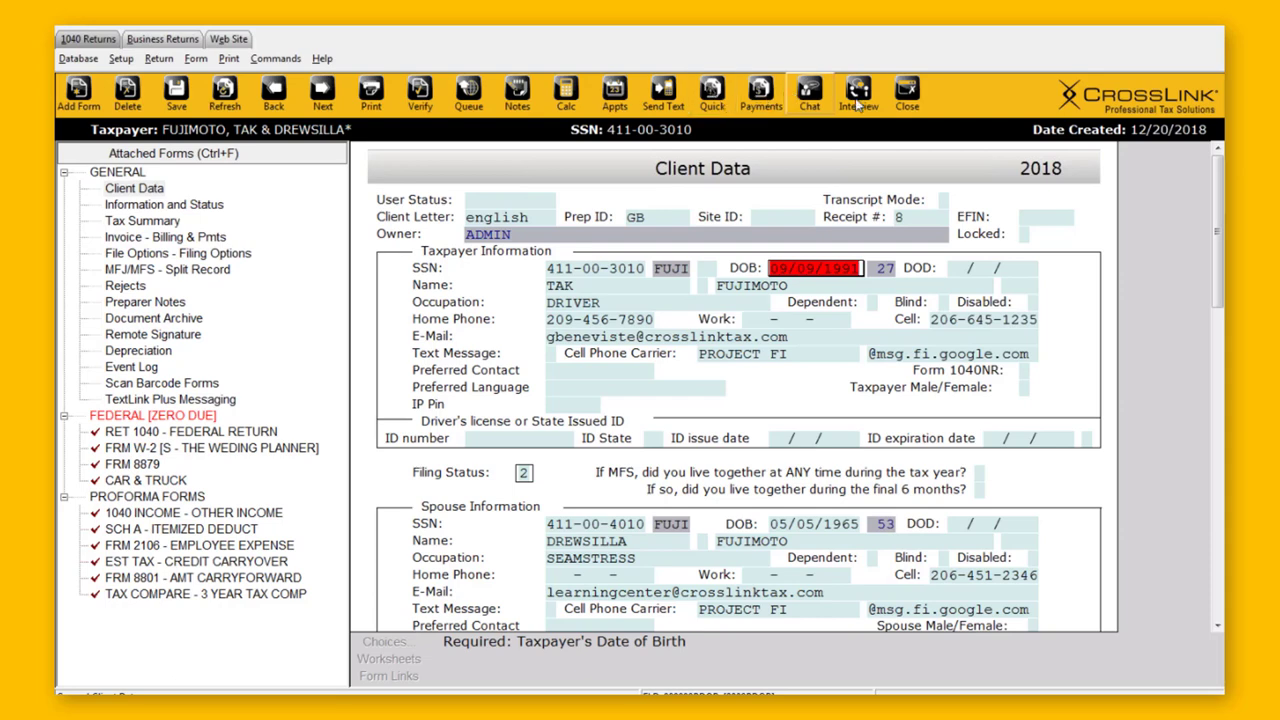
{"action": "left_click", "coordinate": [908, 95]}
{"action": "left_click", "coordinate": [551, 387]}
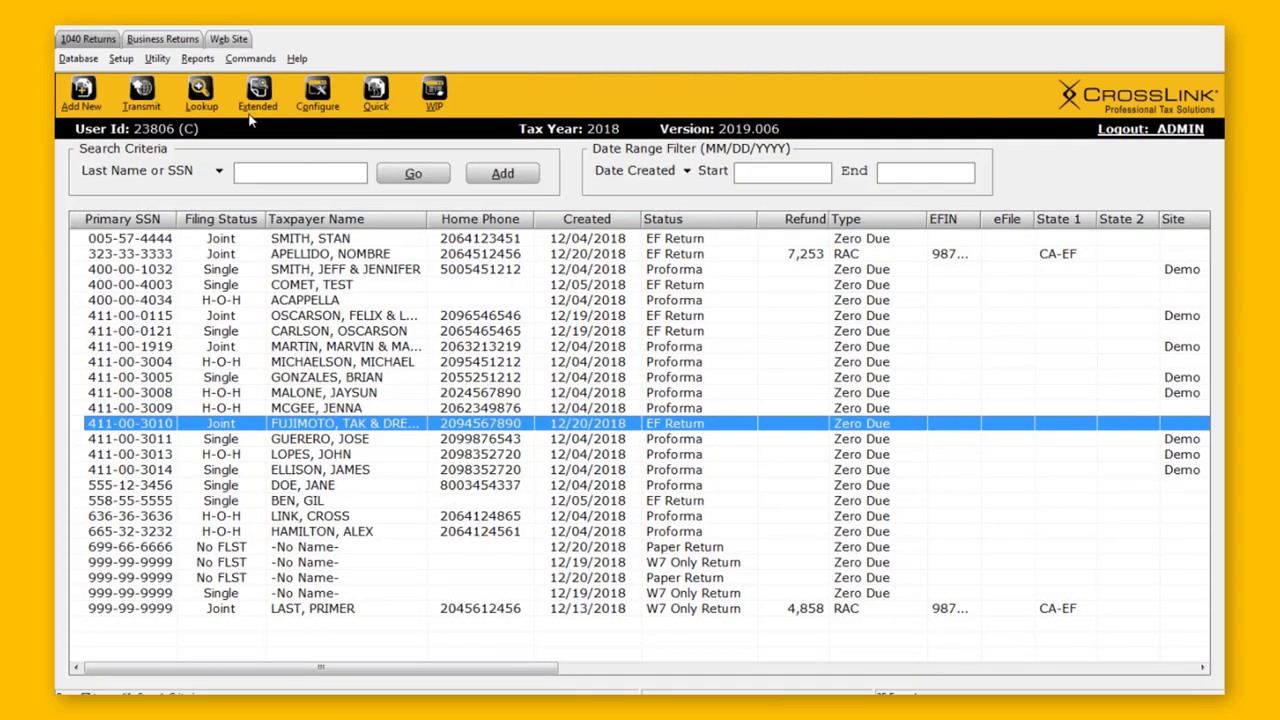
{"action": "left_click", "coordinate": [203, 102]}
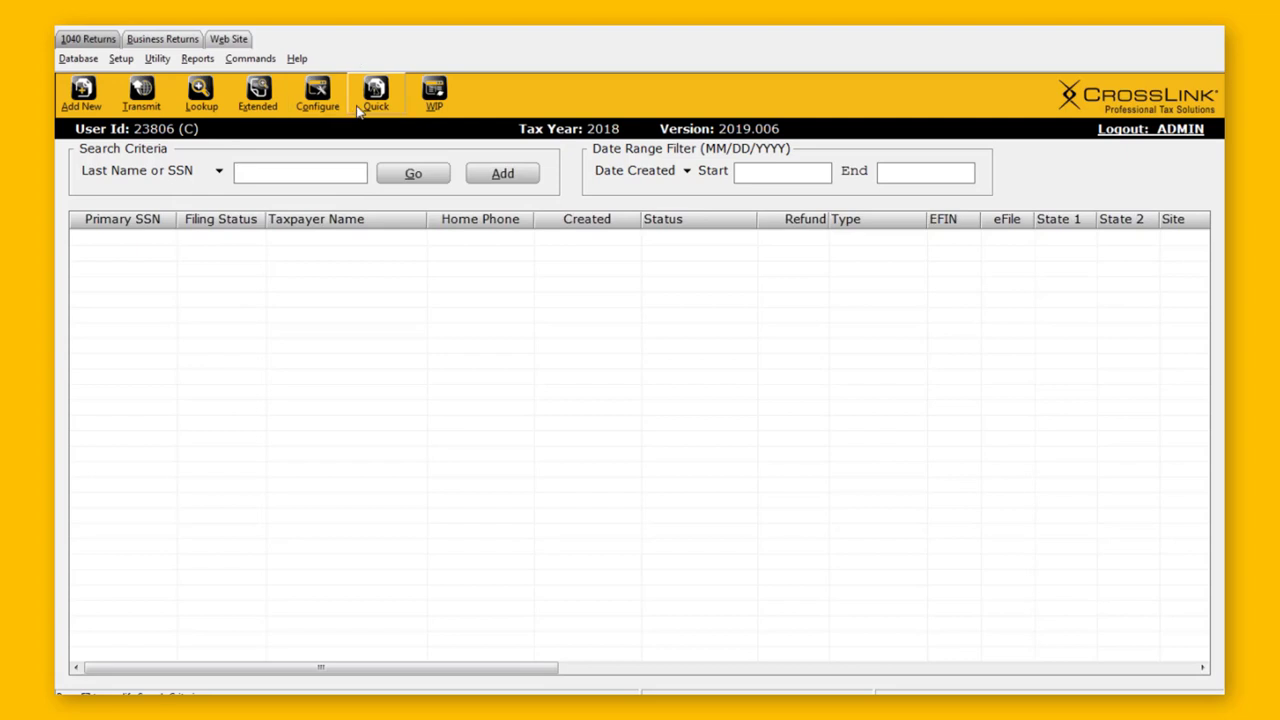
{"action": "left_click", "coordinate": [432, 95]}
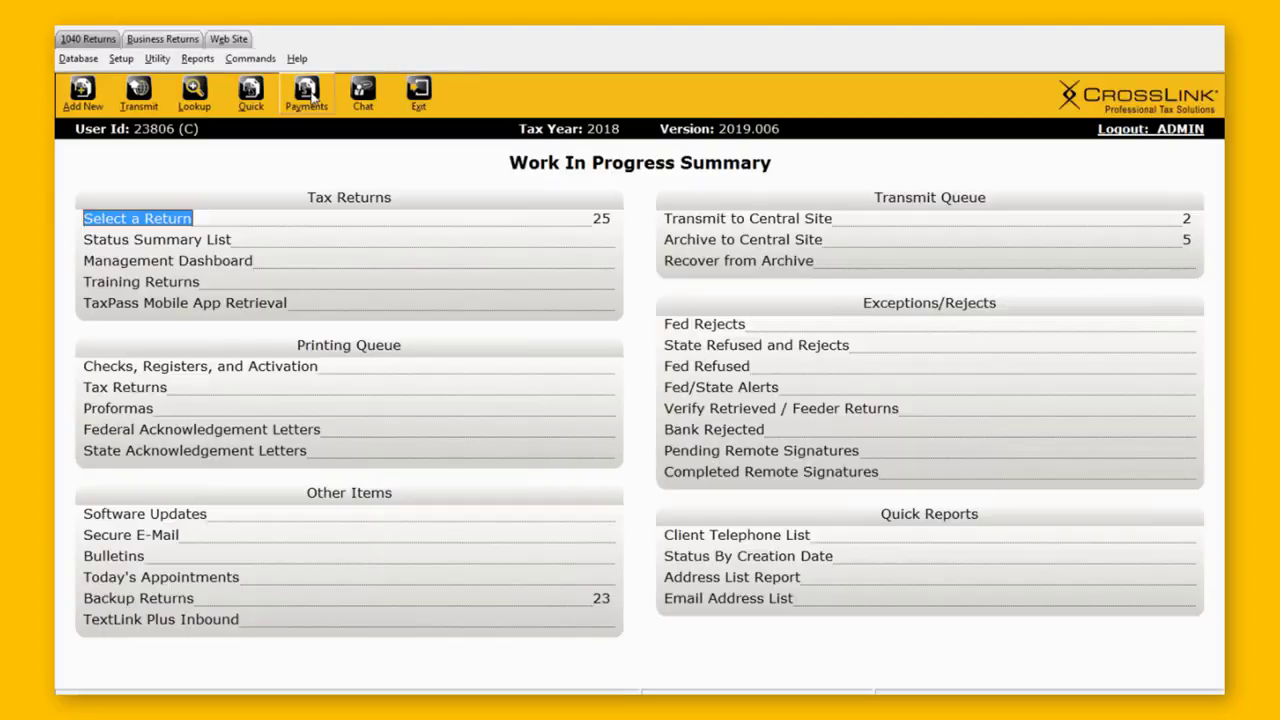